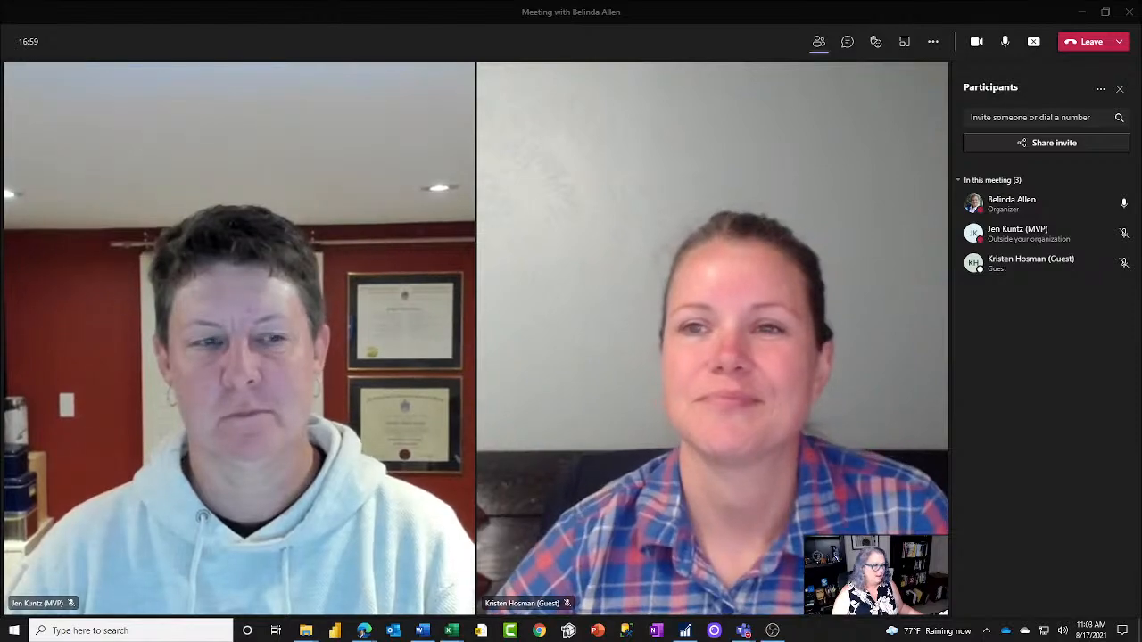
Switch to the GP Power Platform Share 14 data workbook and review each Tab entry on the Sources sheet.
mouse_move(452, 636)
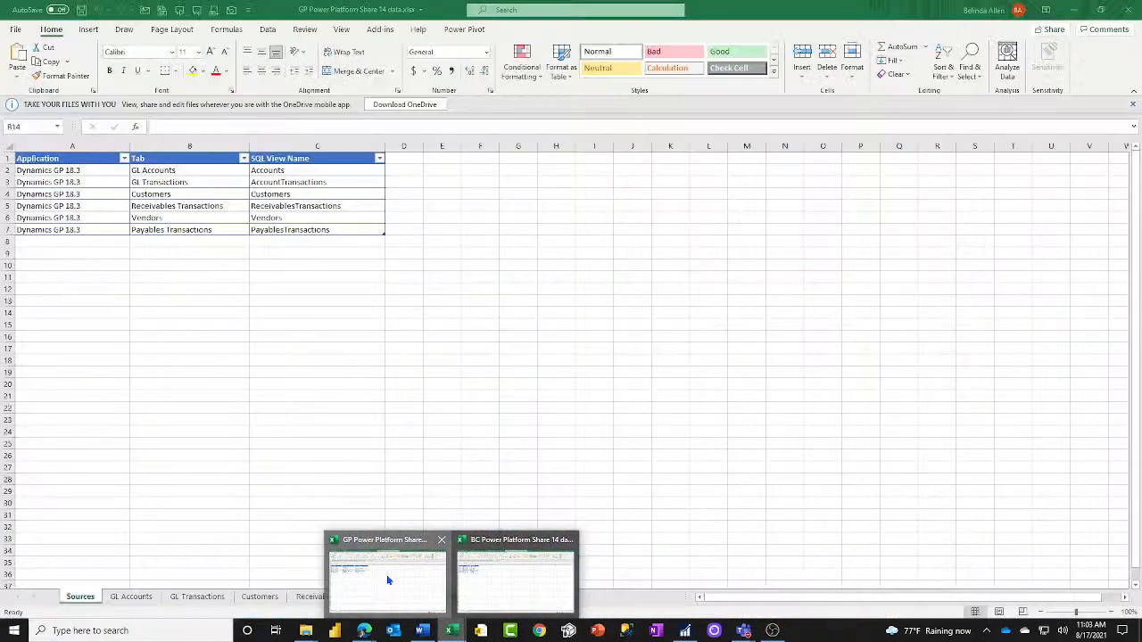
click(386, 575)
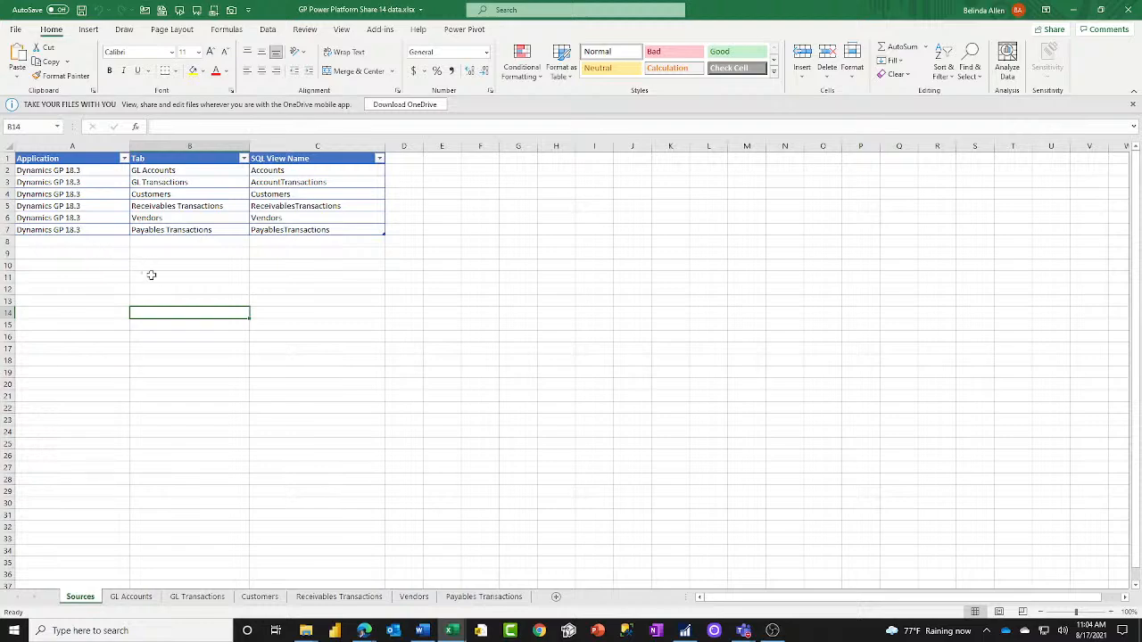
drag(204, 171, 206, 228)
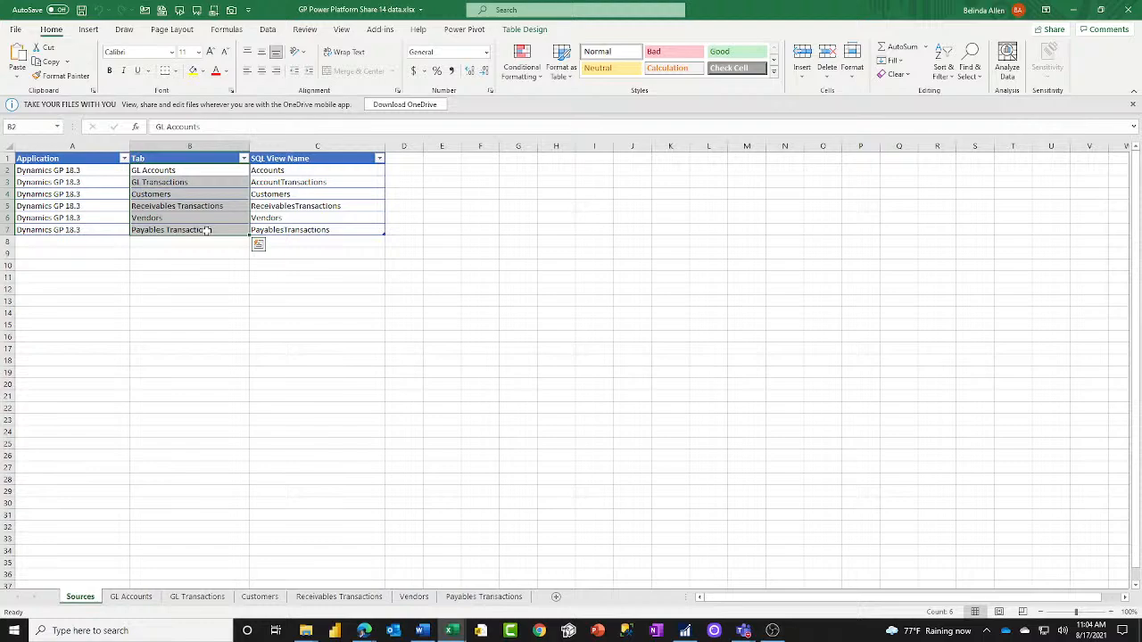
click(211, 172)
click(207, 186)
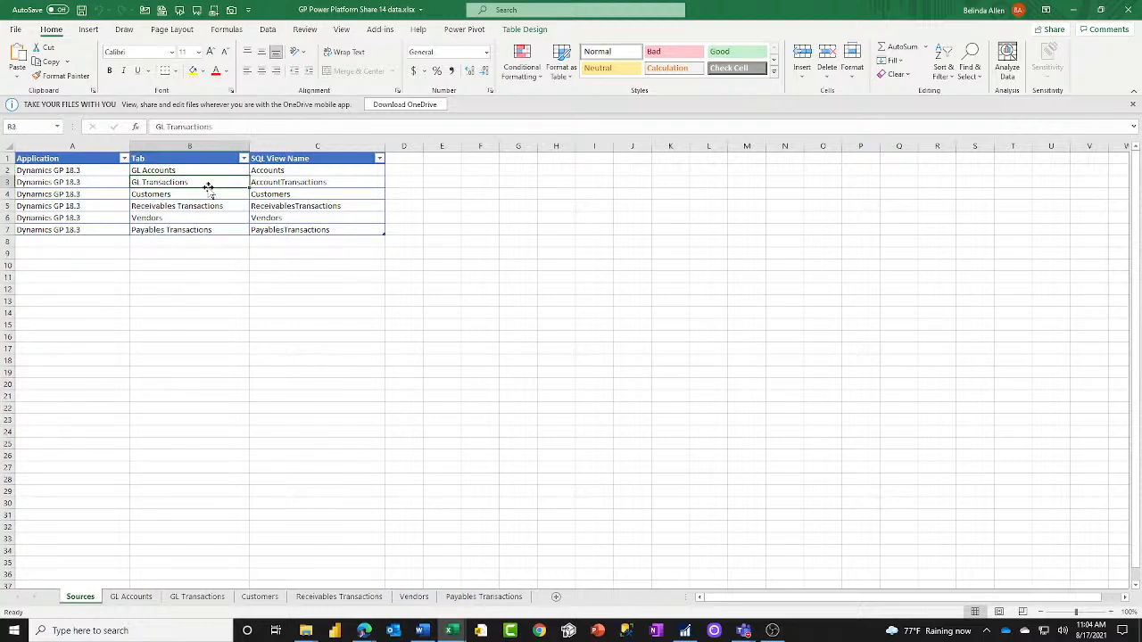
click(207, 195)
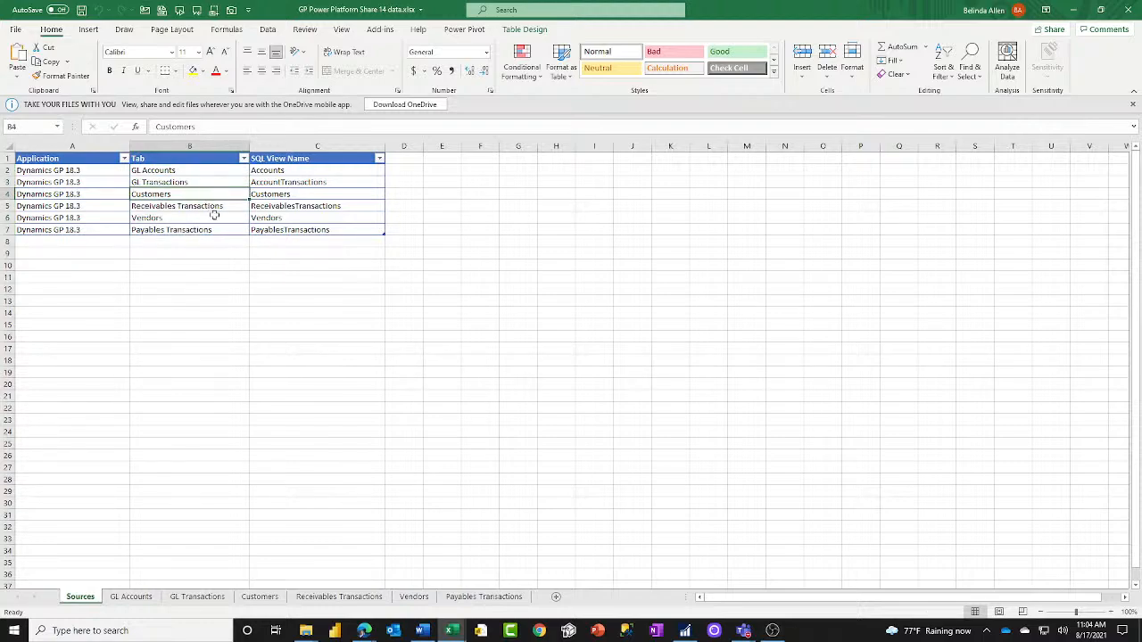
click(218, 208)
click(220, 217)
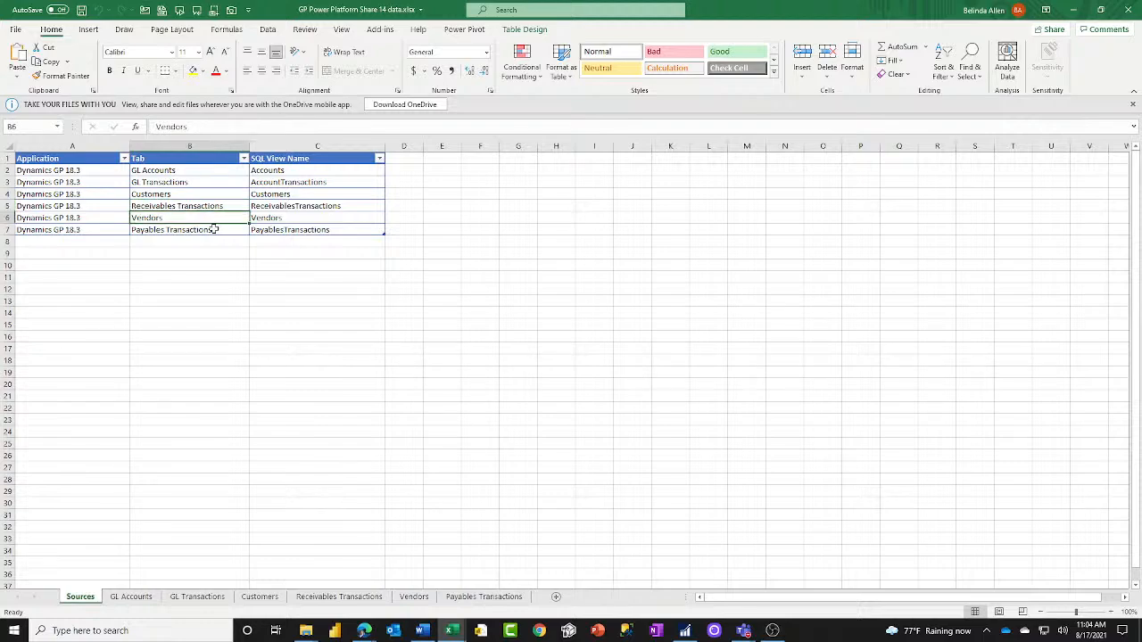
click(214, 230)
click(214, 239)
Highlight the SQL View Name entries in C2:C7 and switch to the Teams meeting.
drag(312, 171, 311, 230)
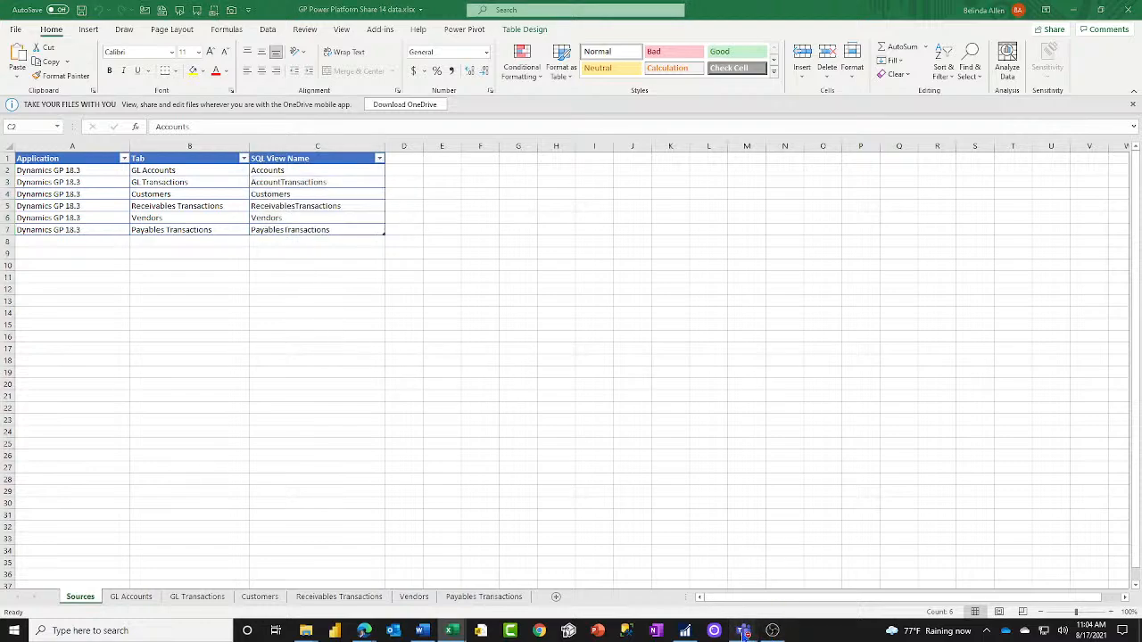
mouse_move(744, 632)
click(766, 578)
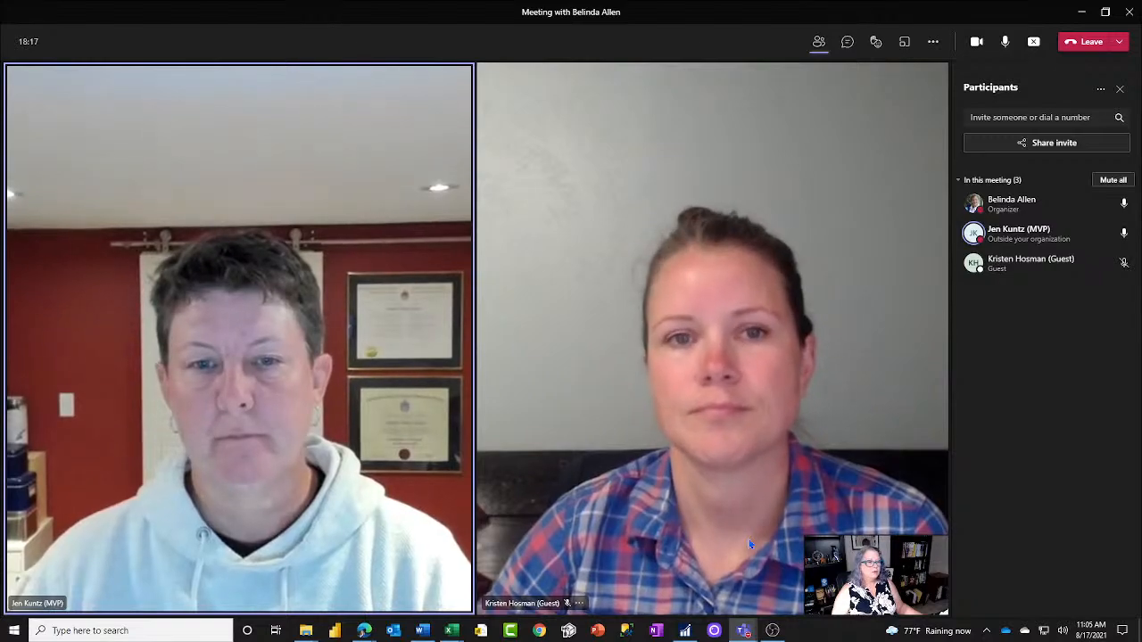
Switch to the BC Power Platform Share 14 data workbook and review each Table Name entry on Sheet1.
click(452, 631)
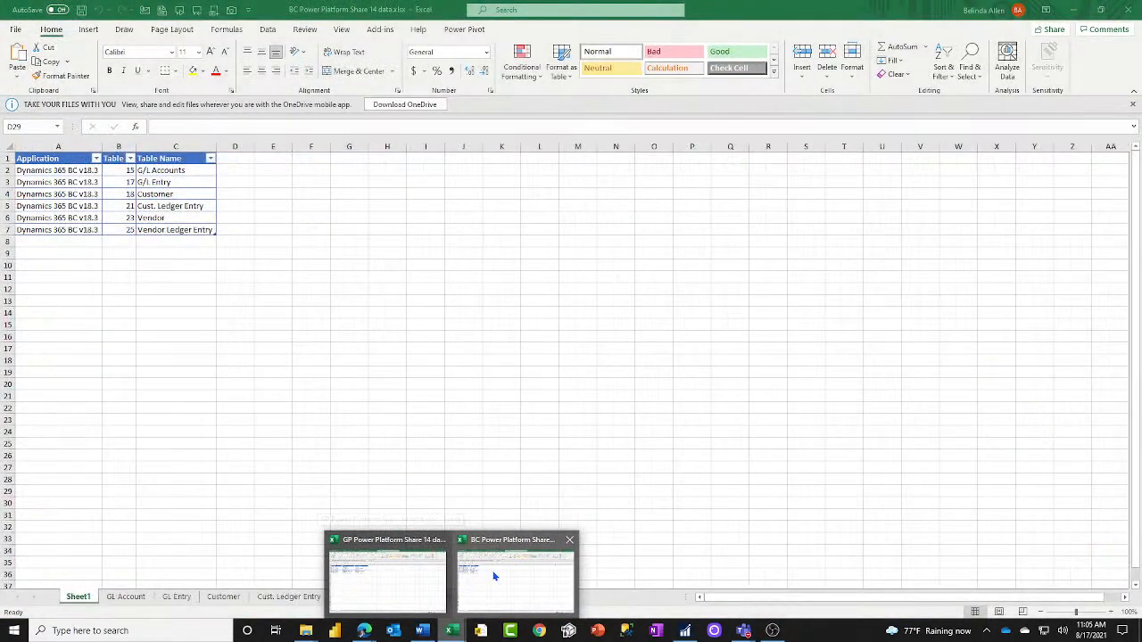
click(480, 576)
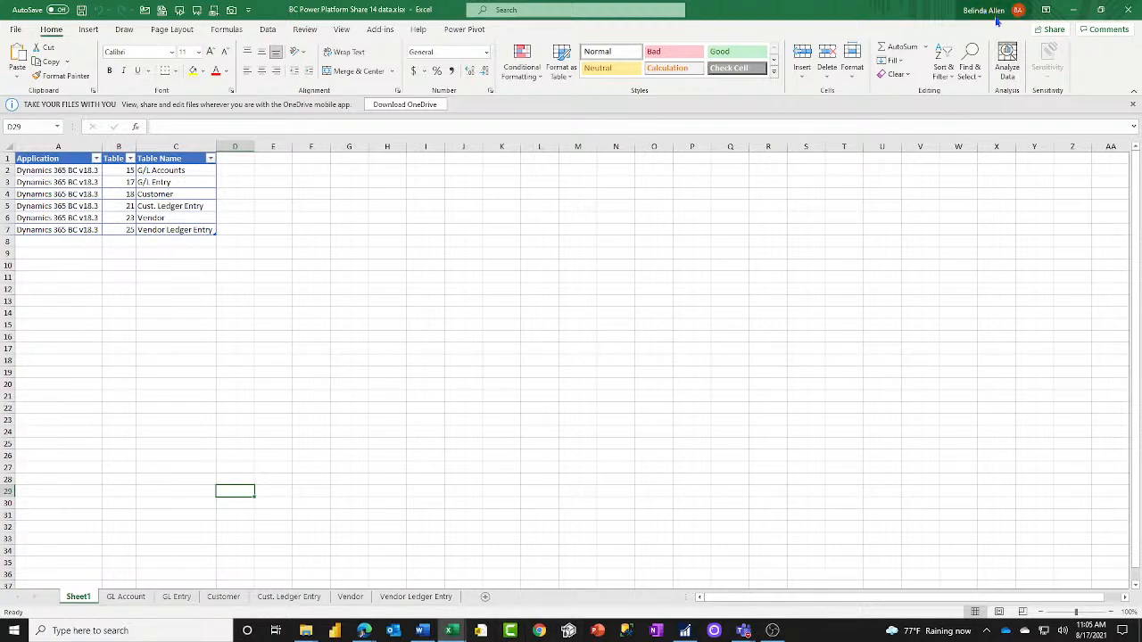
click(116, 313)
click(95, 289)
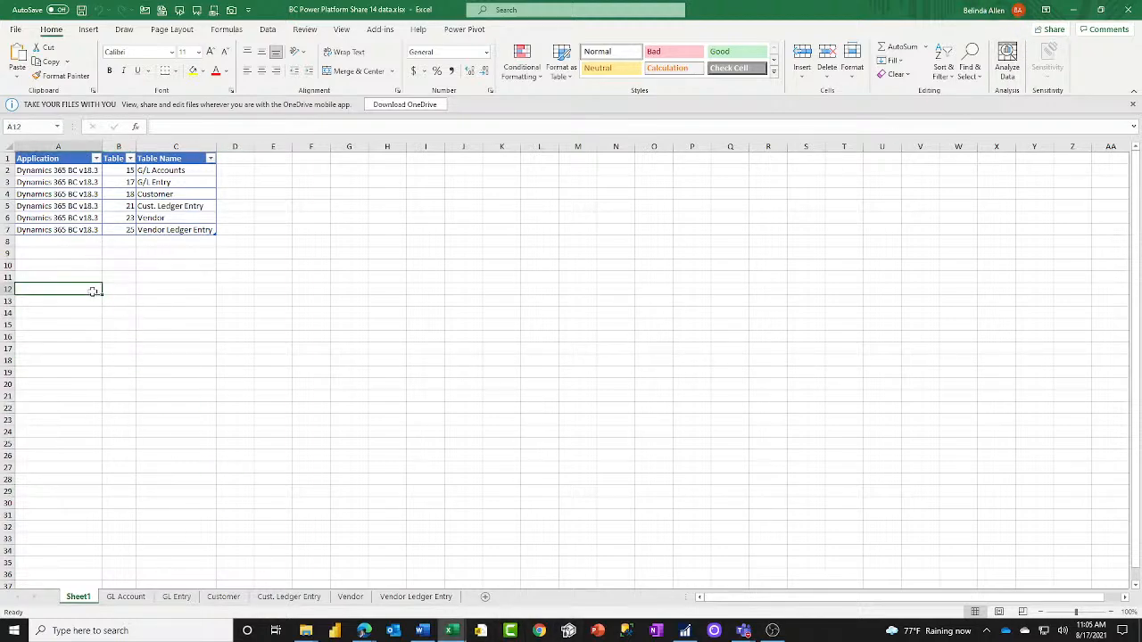
click(180, 172)
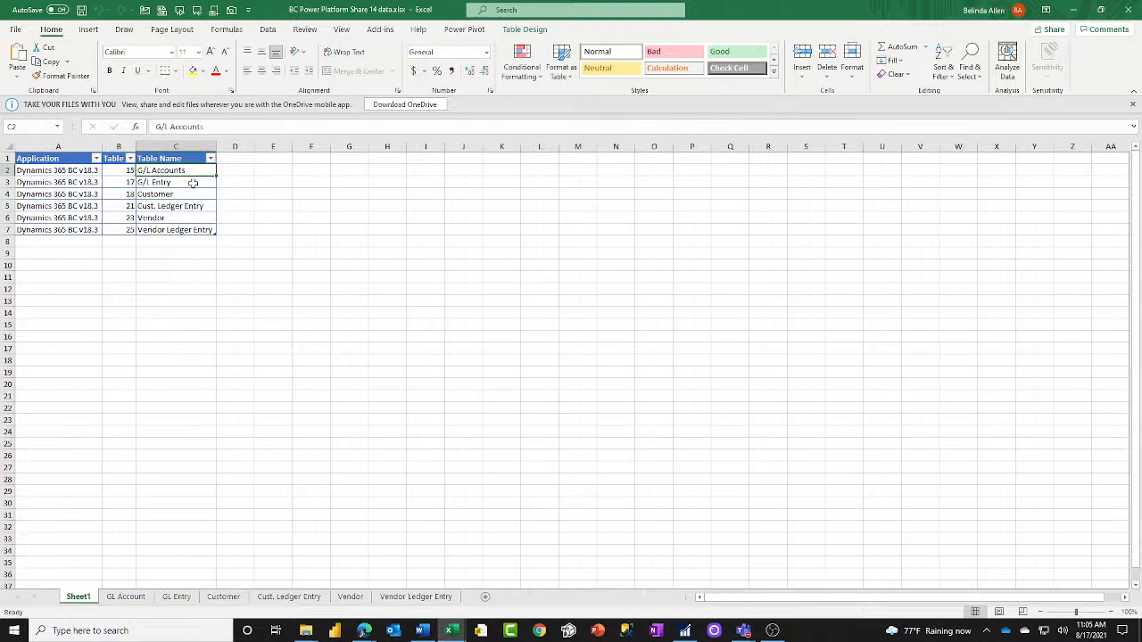
click(188, 182)
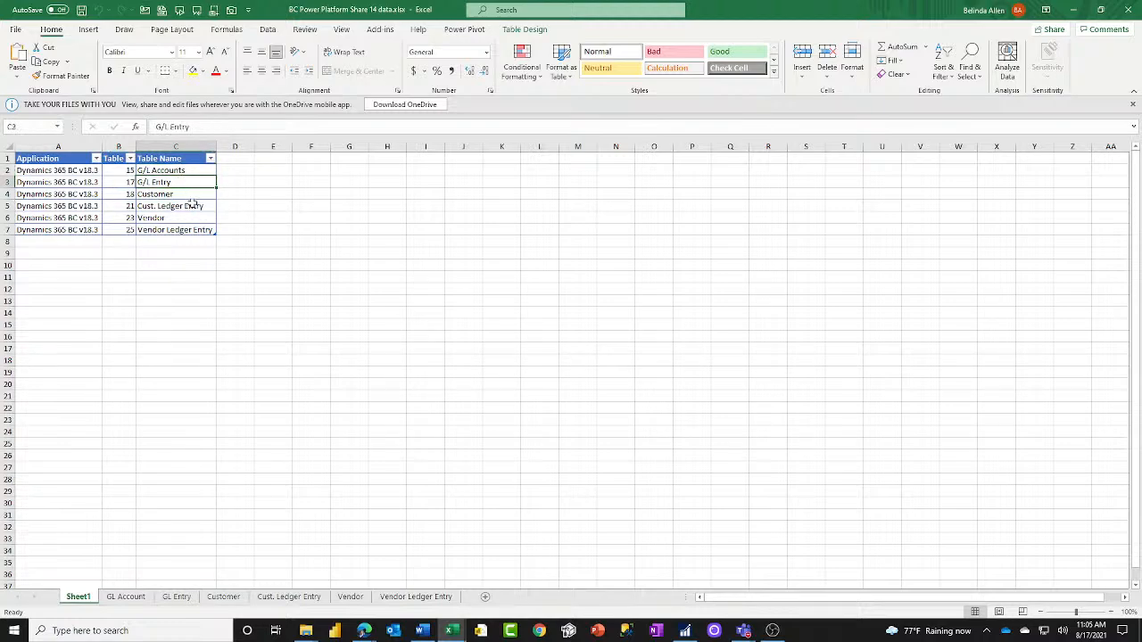
click(192, 195)
click(188, 207)
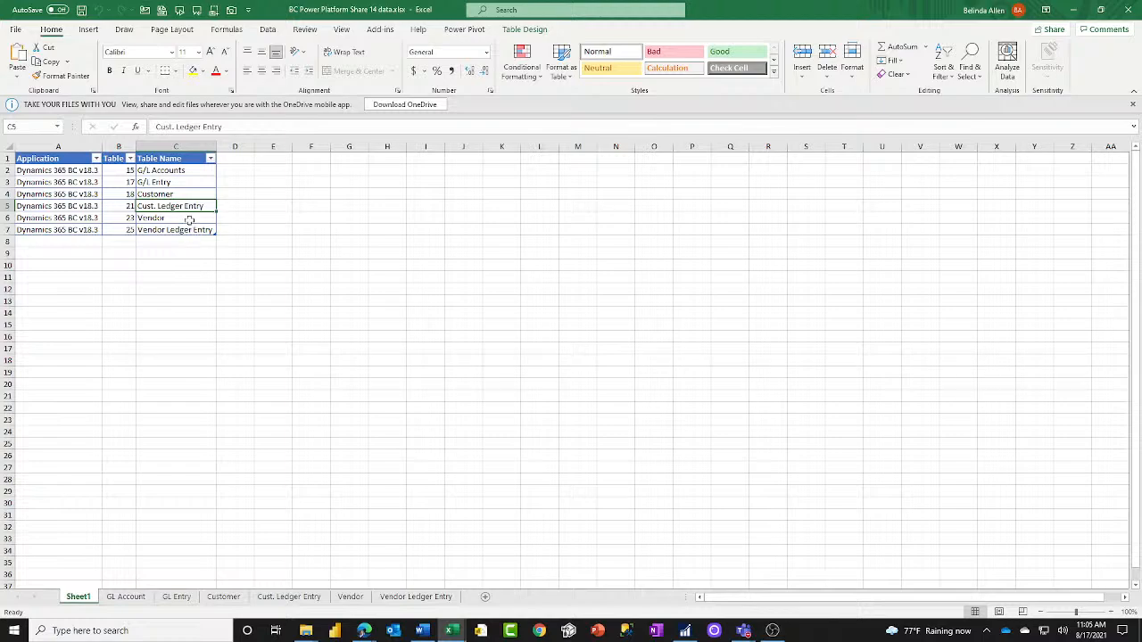
click(187, 220)
click(190, 230)
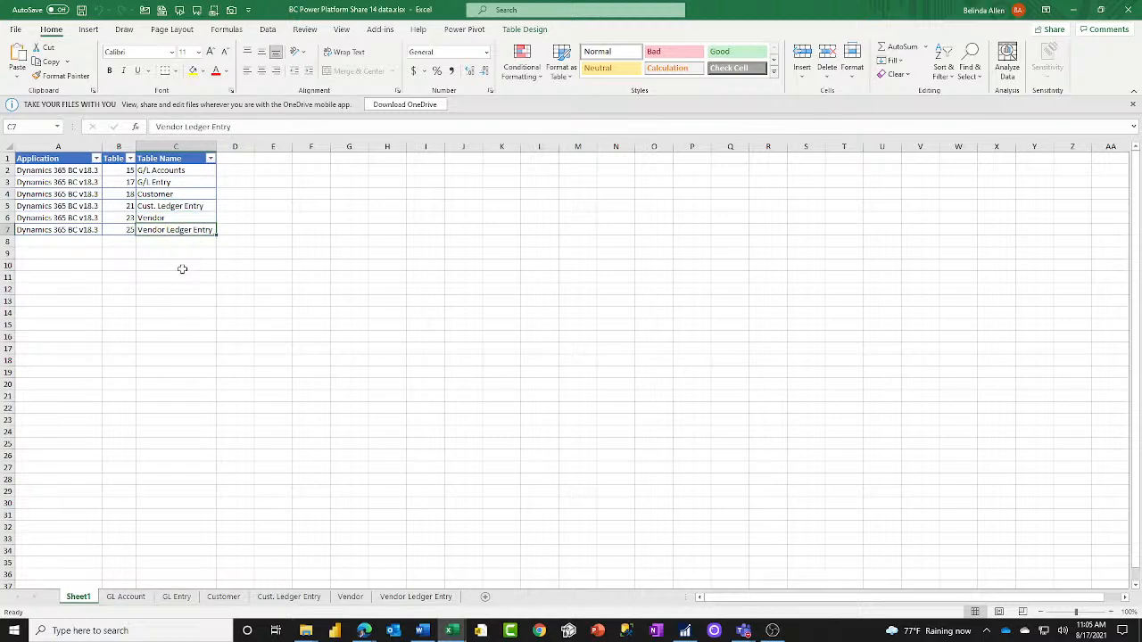
Highlight the table numbers in the Table column of Sheet1, then clear the highlight.
click(124, 179)
drag(124, 176, 127, 232)
click(173, 314)
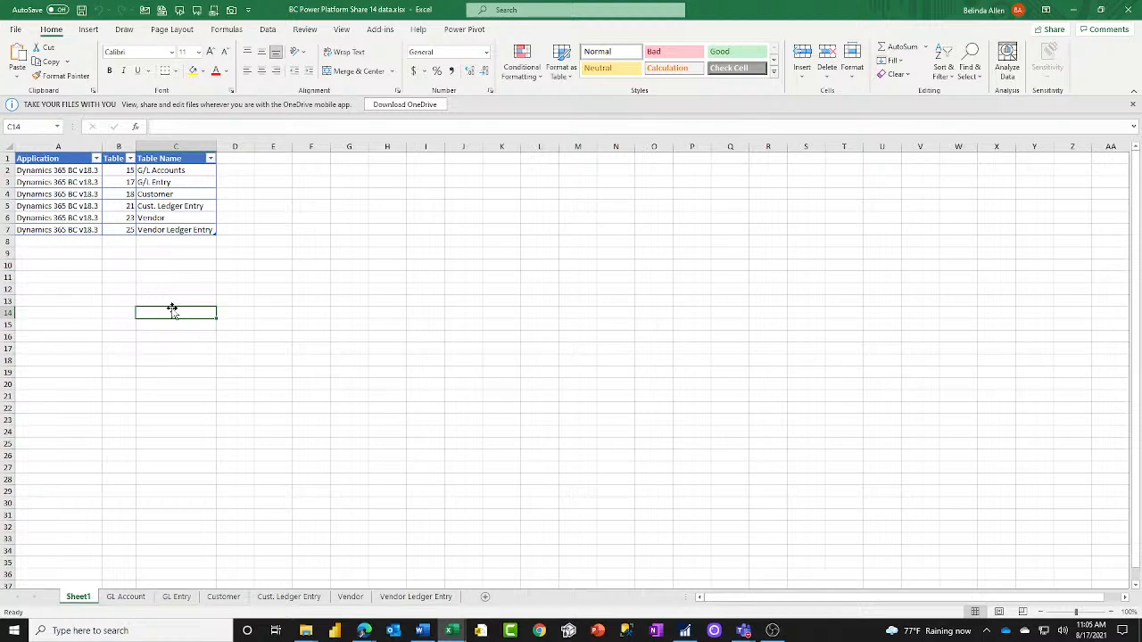
Dismiss the OneDrive notice in the BC workbook and switch back to the Teams meeting.
click(1133, 105)
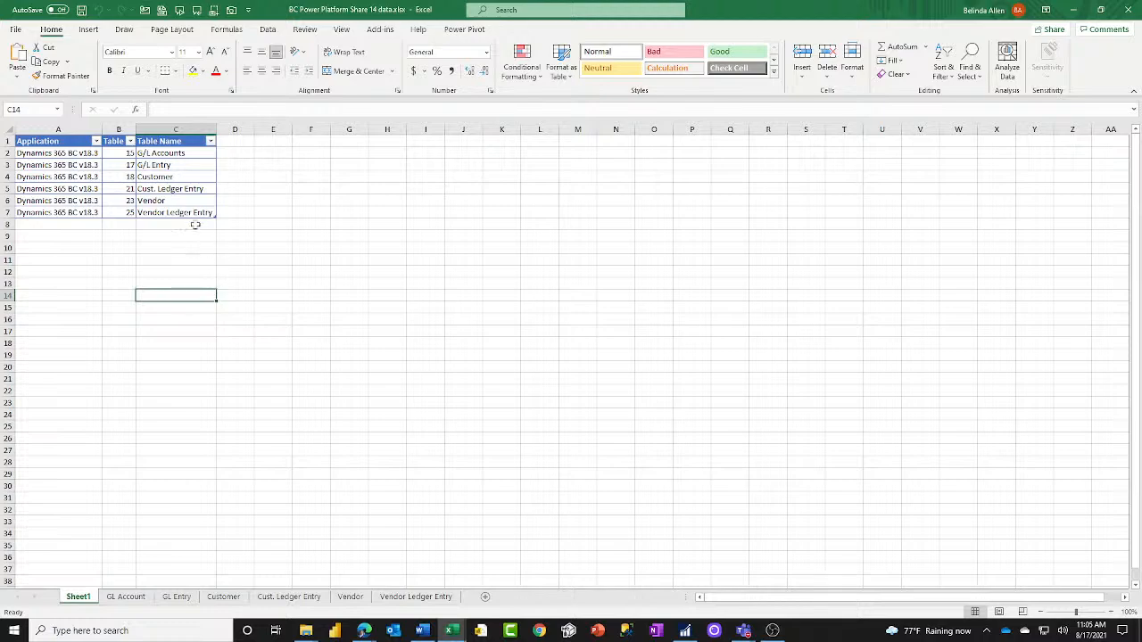
click(179, 153)
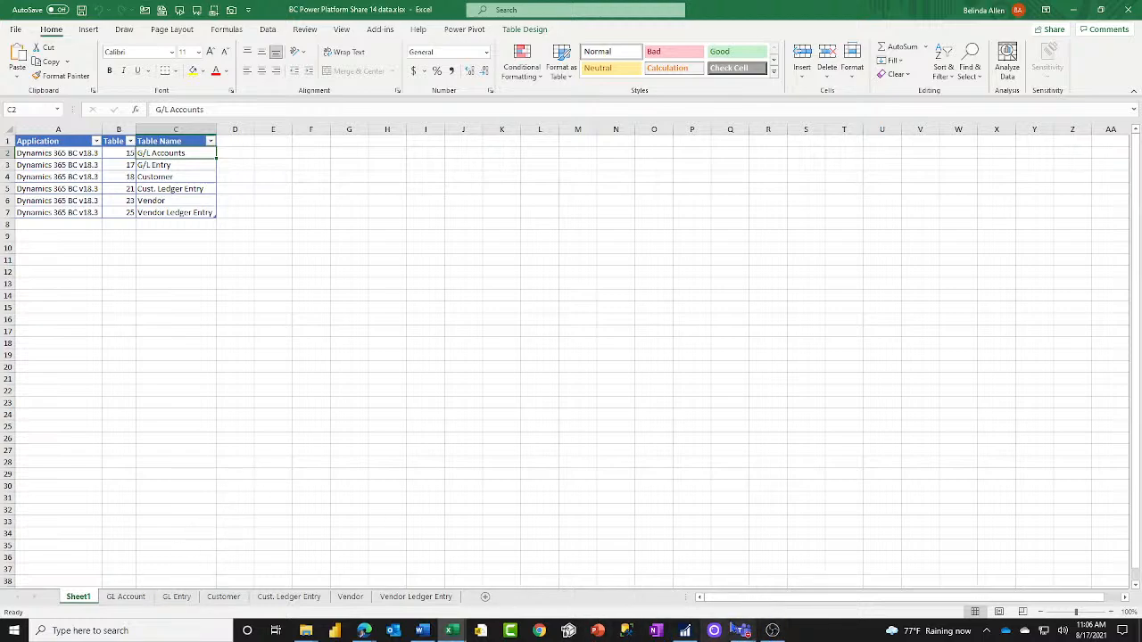
mouse_move(745, 633)
click(800, 598)
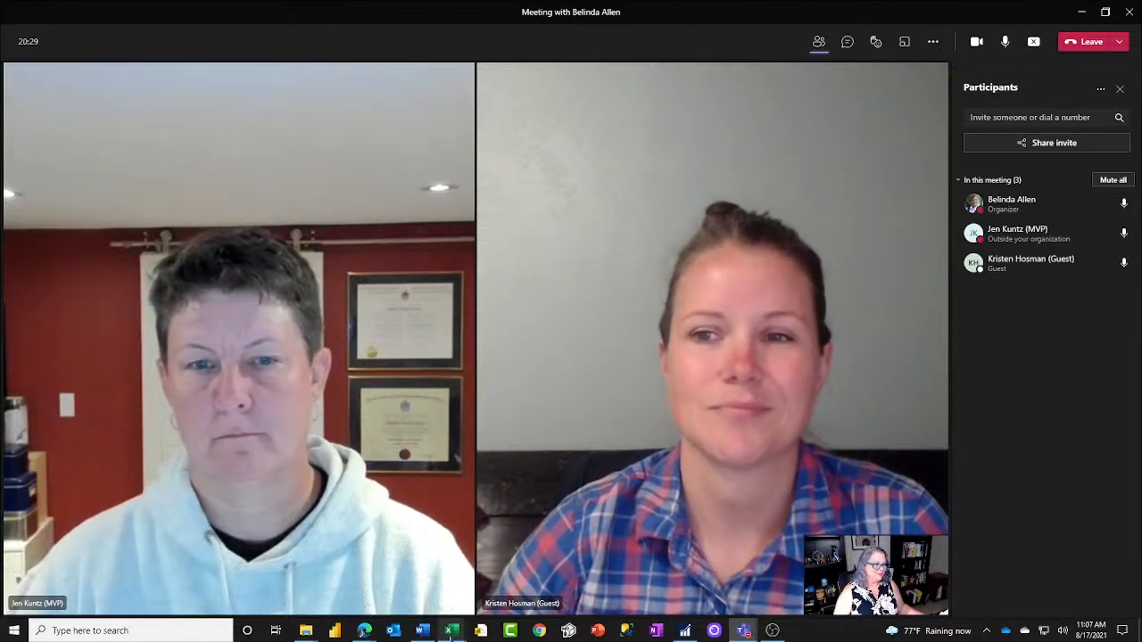
Minimize the Teams meeting and create a new blank Excel workbook.
click(1082, 11)
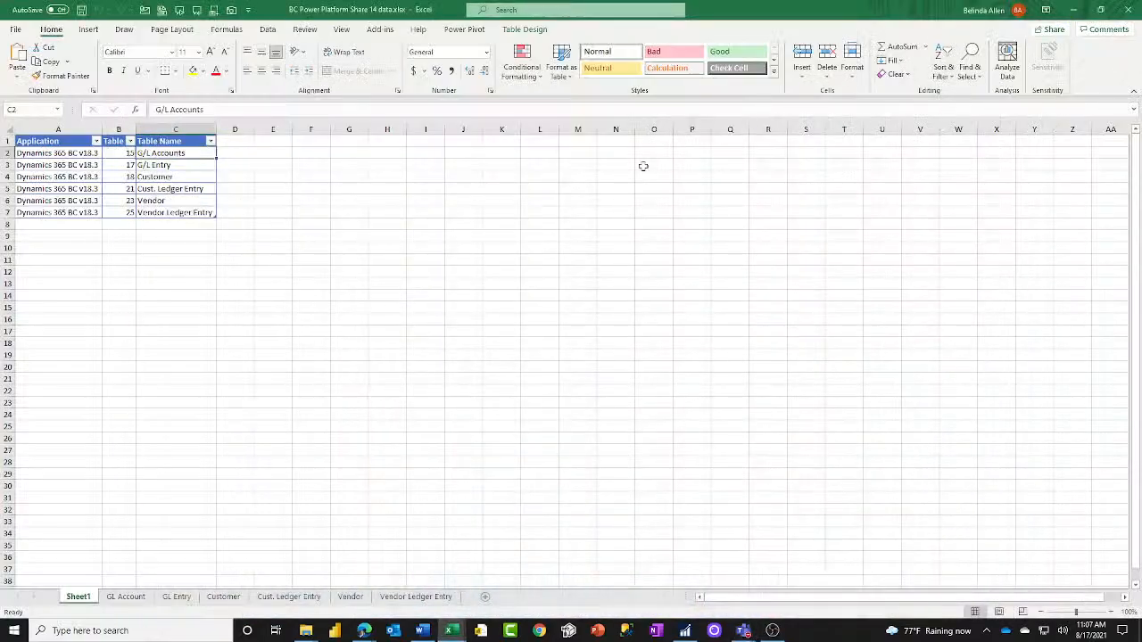
click(15, 30)
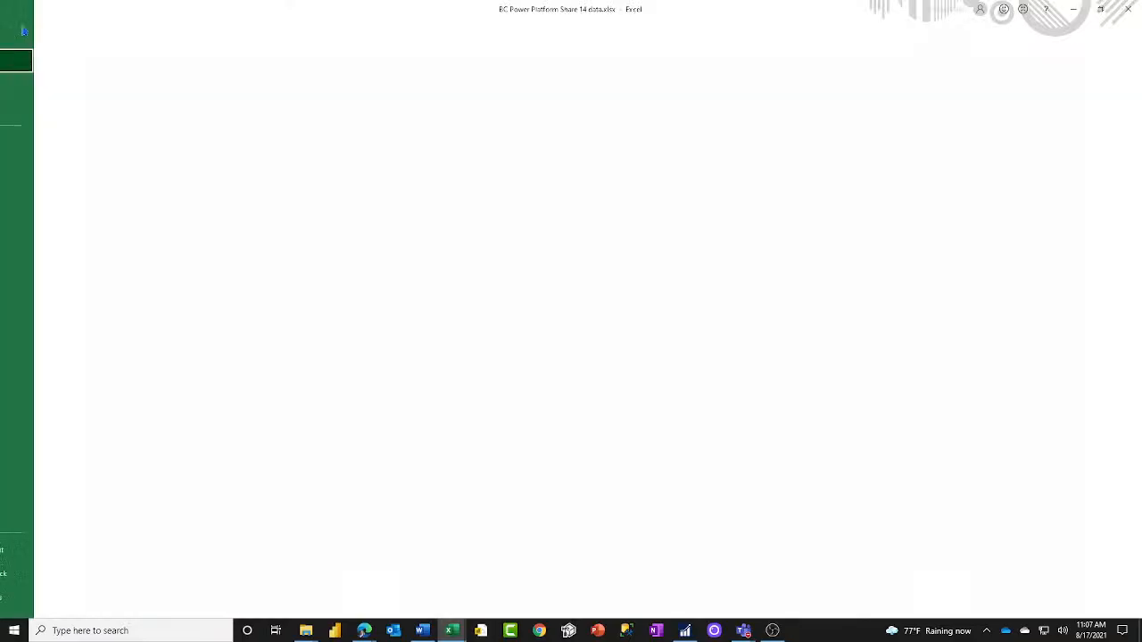
click(156, 113)
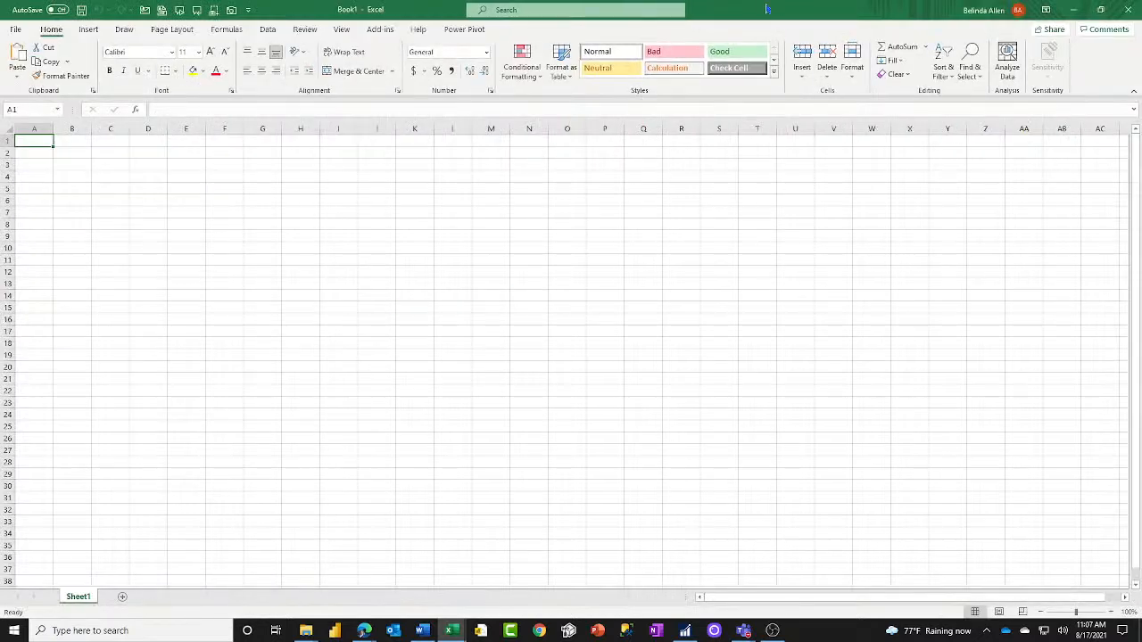
Close the BC Power Platform Share 14 data workbook while keeping the new blank workbook open.
drag(783, 13, 663, 92)
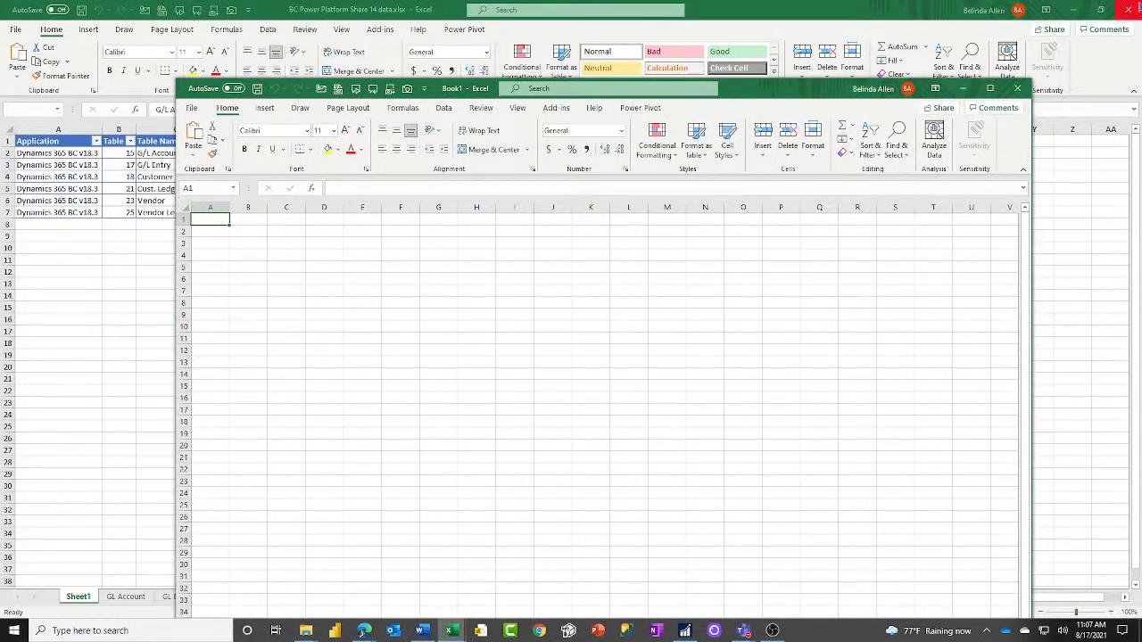
click(1075, 12)
click(1075, 13)
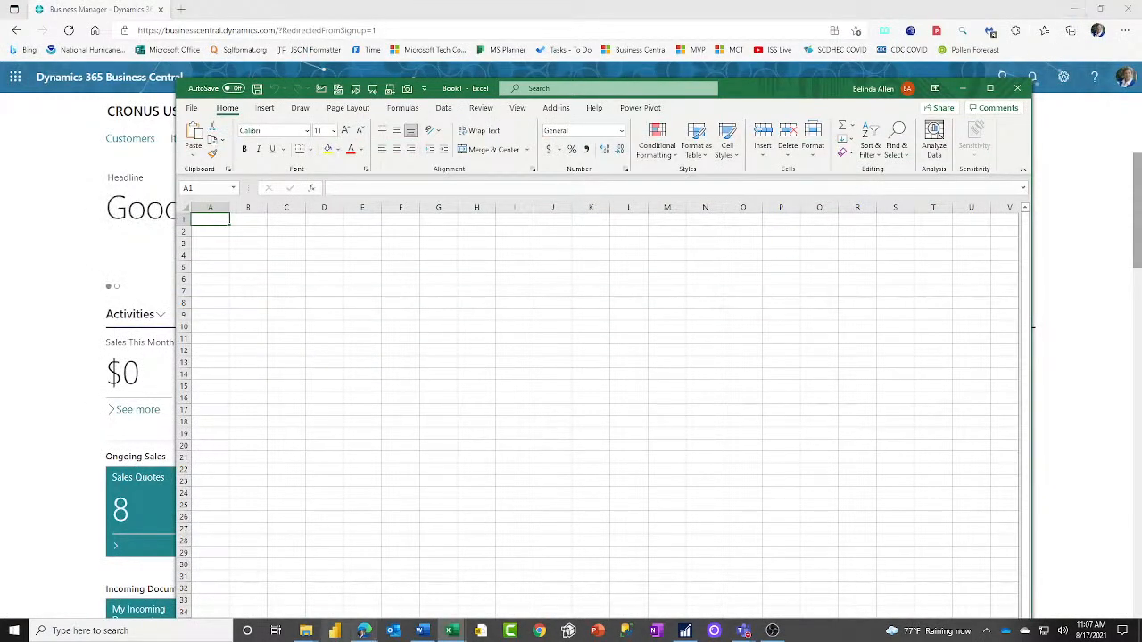
mouse_move(453, 625)
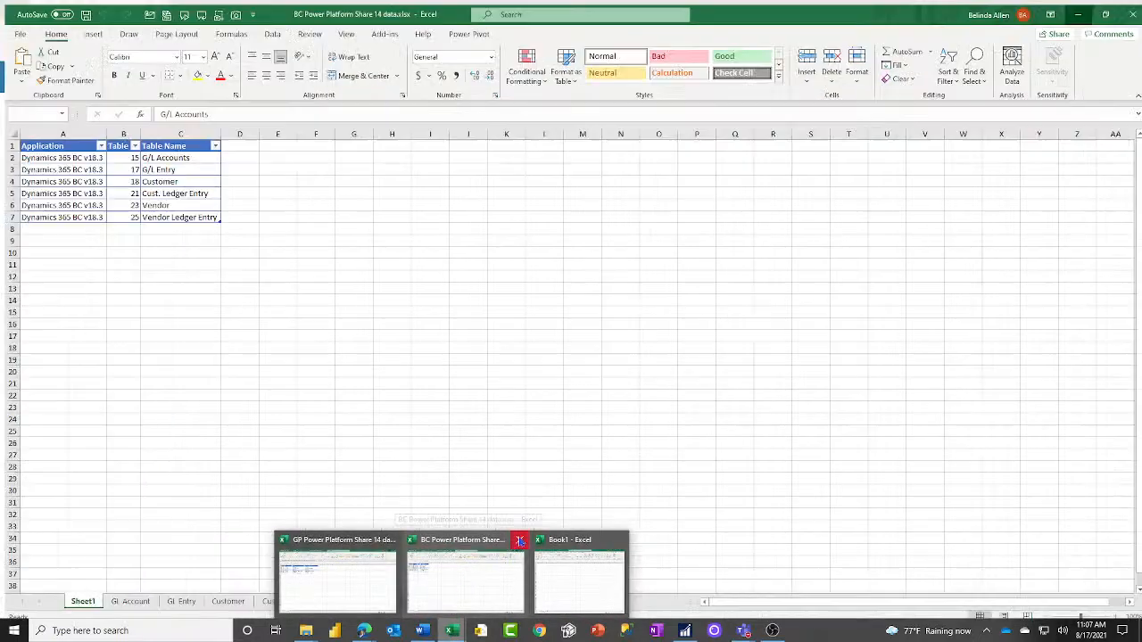
click(520, 541)
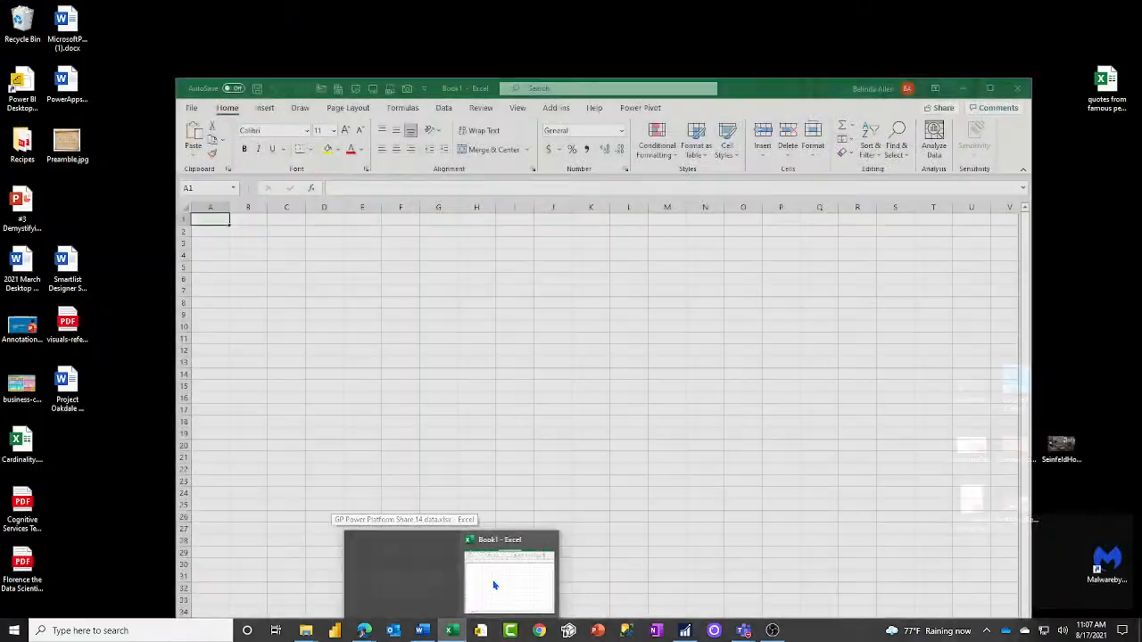
Bring the blank Book1 workbook forward in a maximized window and select cell A1.
click(513, 580)
click(514, 398)
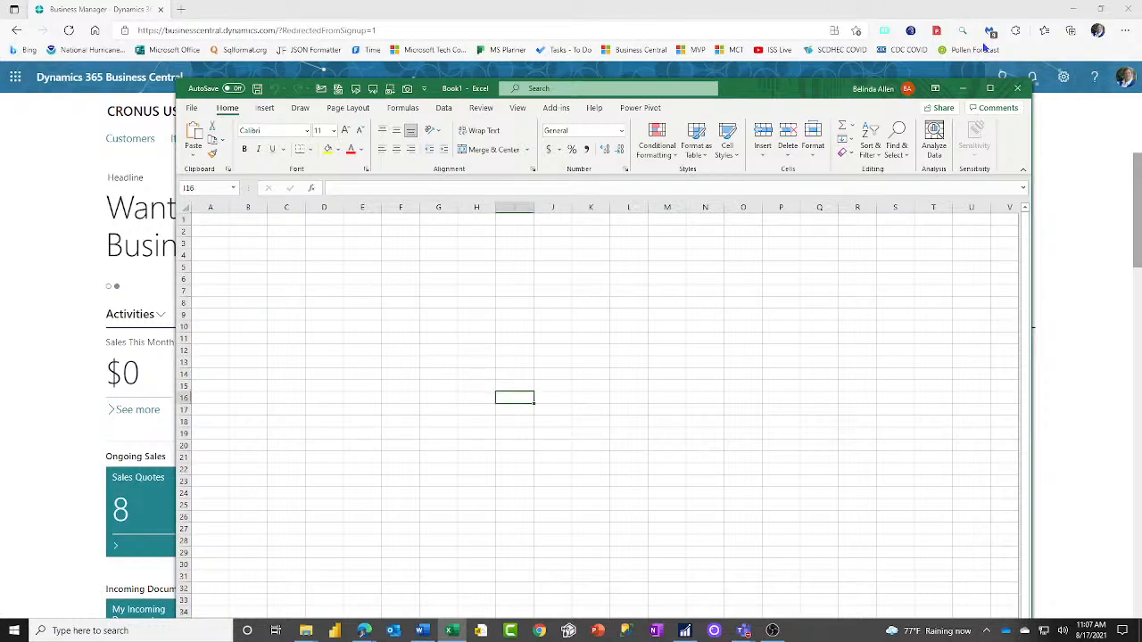
click(989, 88)
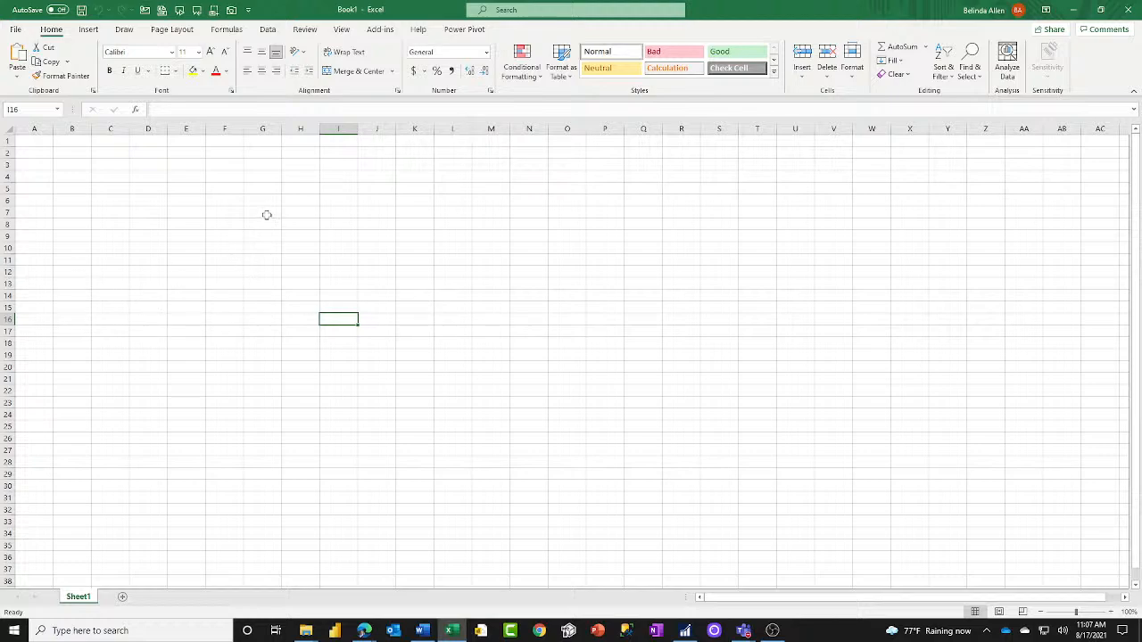
click(235, 186)
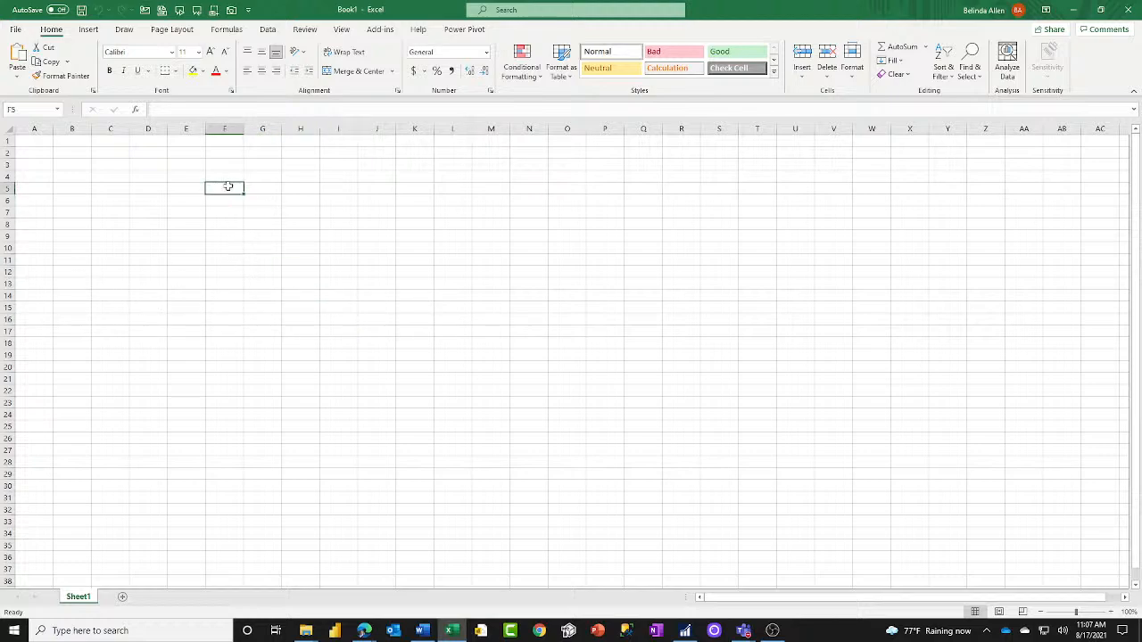
click(49, 141)
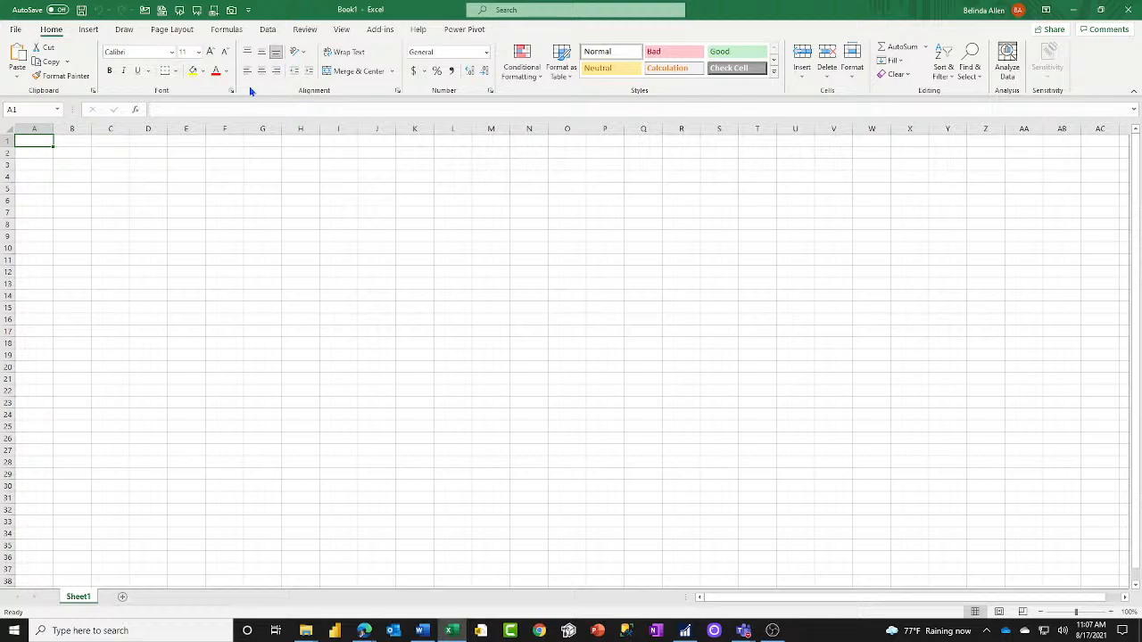
Start an Excel workbook import and choose GP Power Platform Share 14 data.xlsx from the Power Platform Share Data folder on drive D.
click(267, 29)
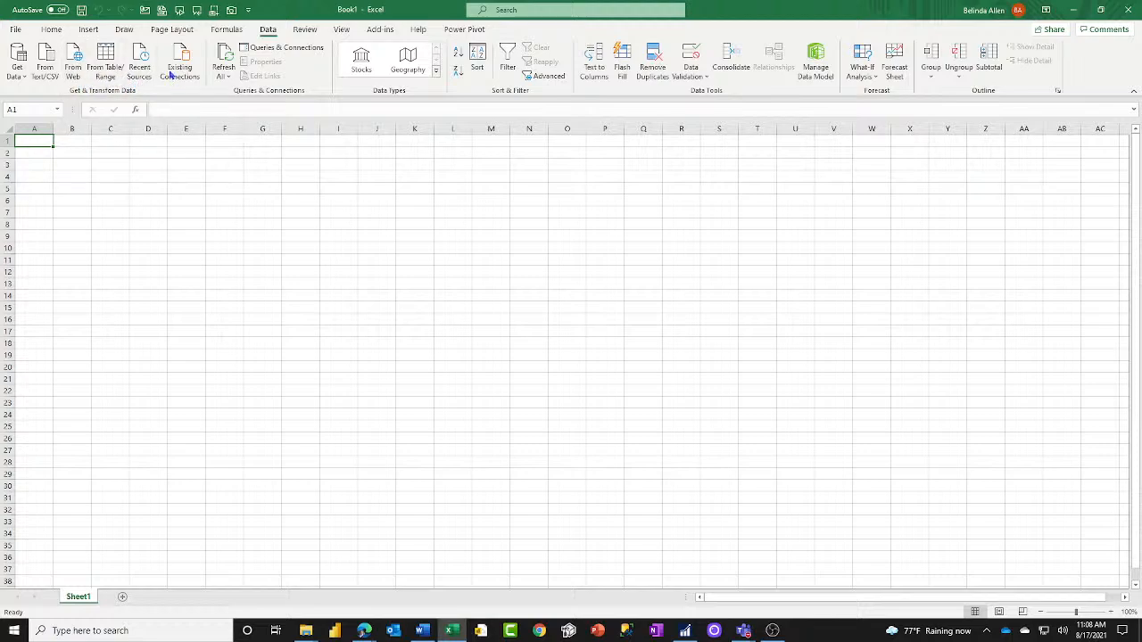
click(49, 31)
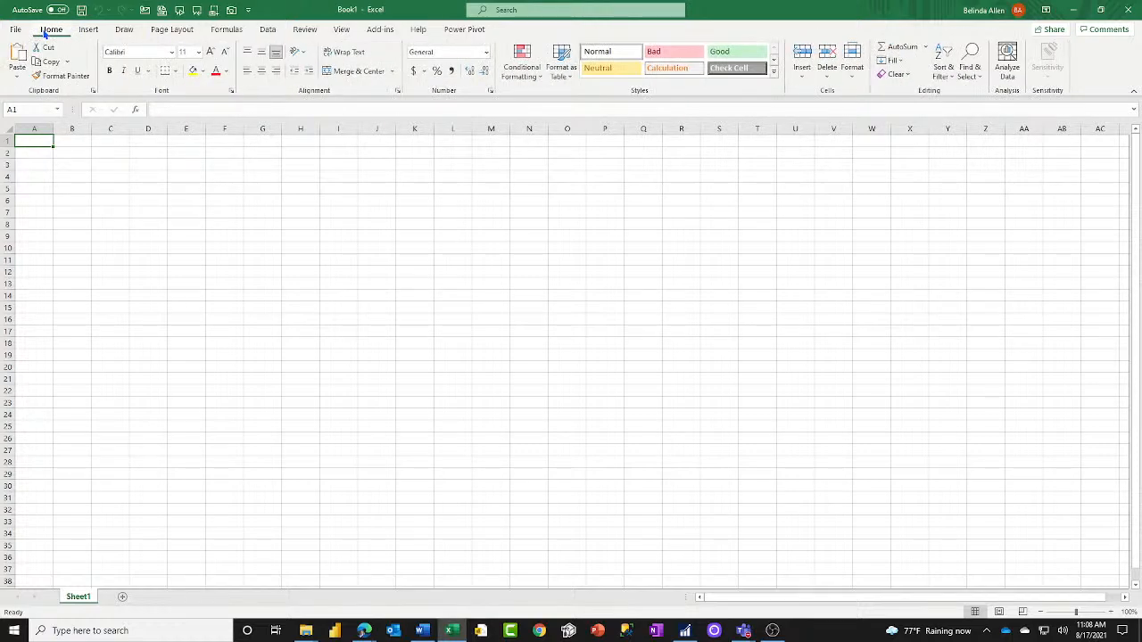
click(270, 30)
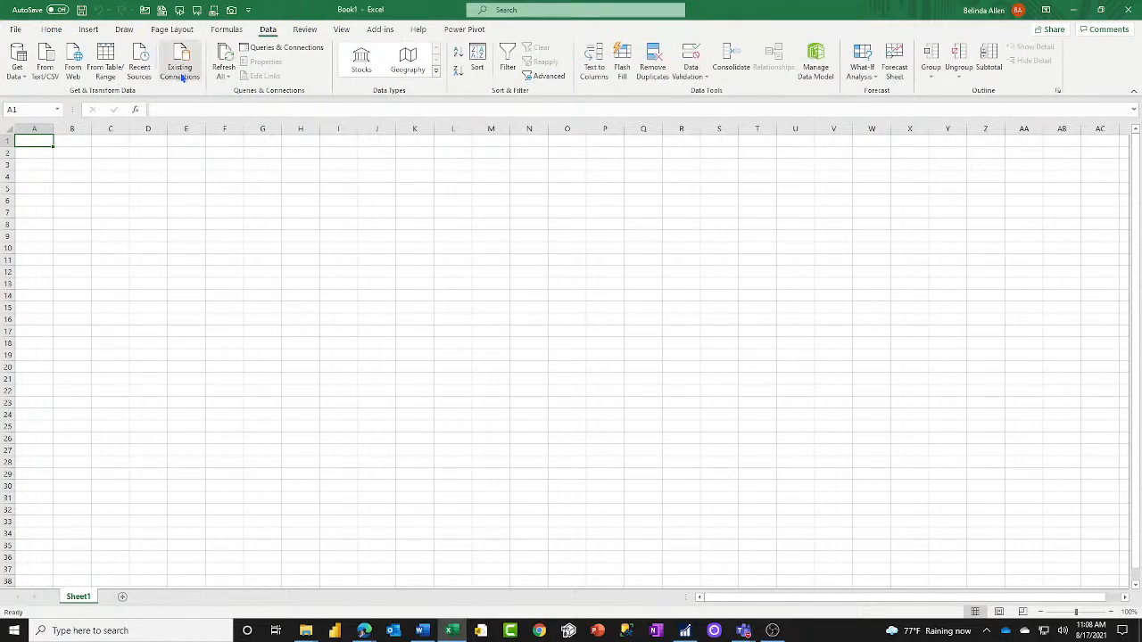
click(19, 78)
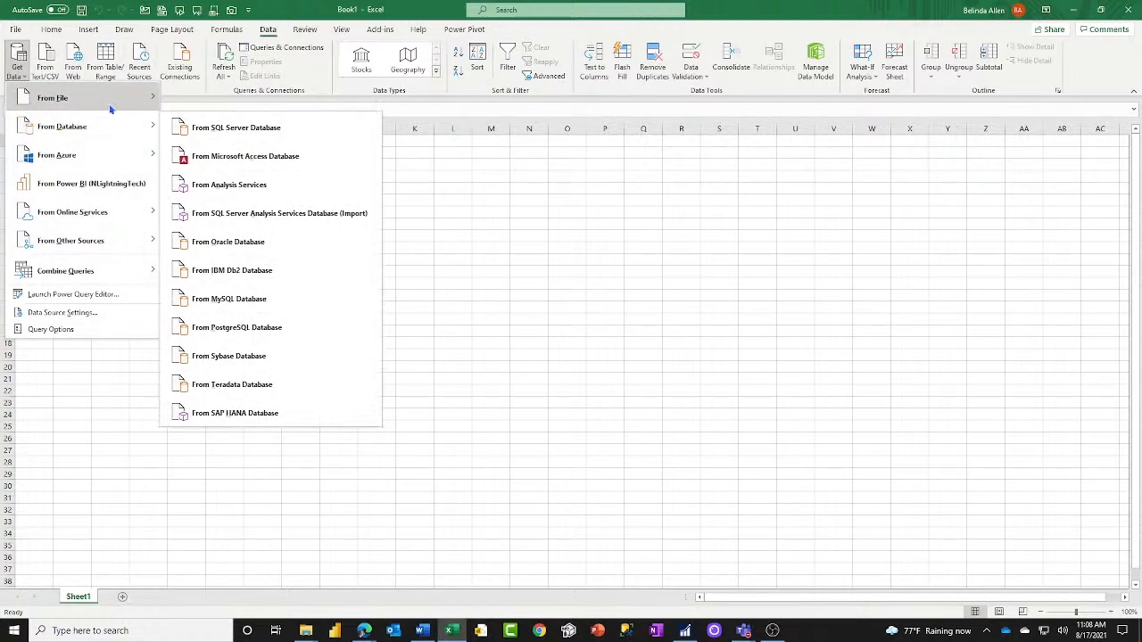
mouse_move(157, 100)
click(234, 100)
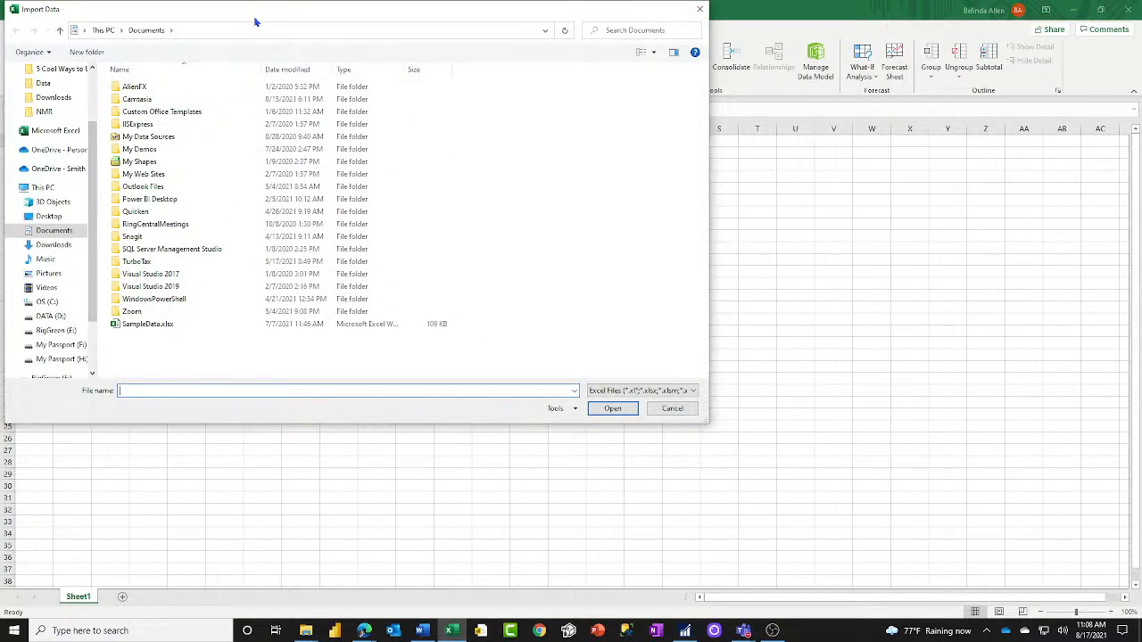
drag(255, 13, 0, 286)
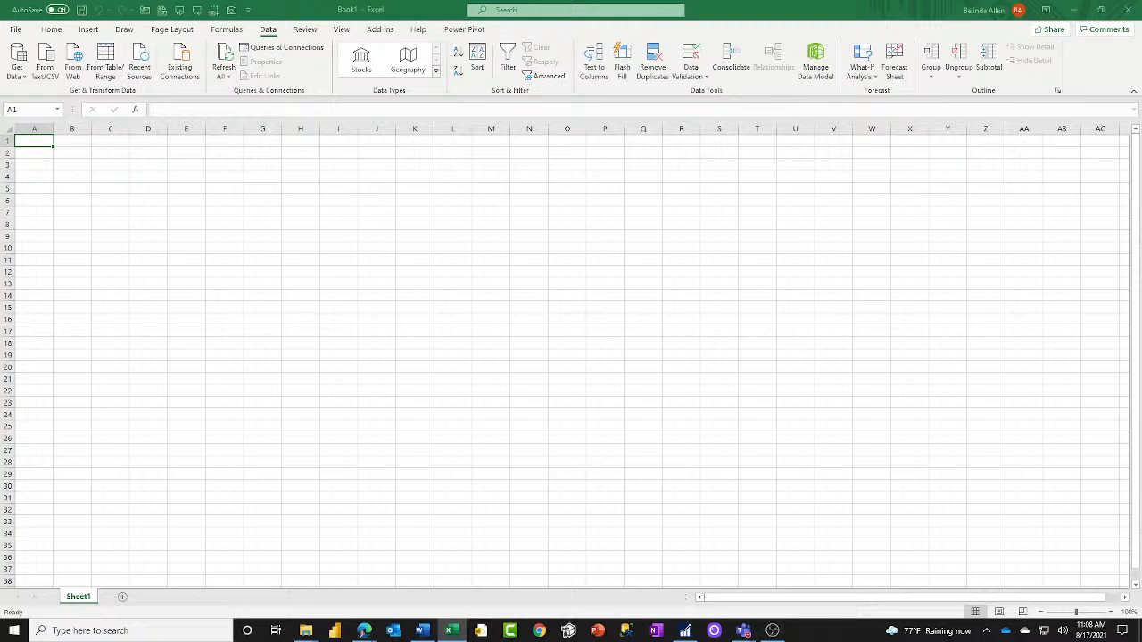
drag(659, 215, 524, 140)
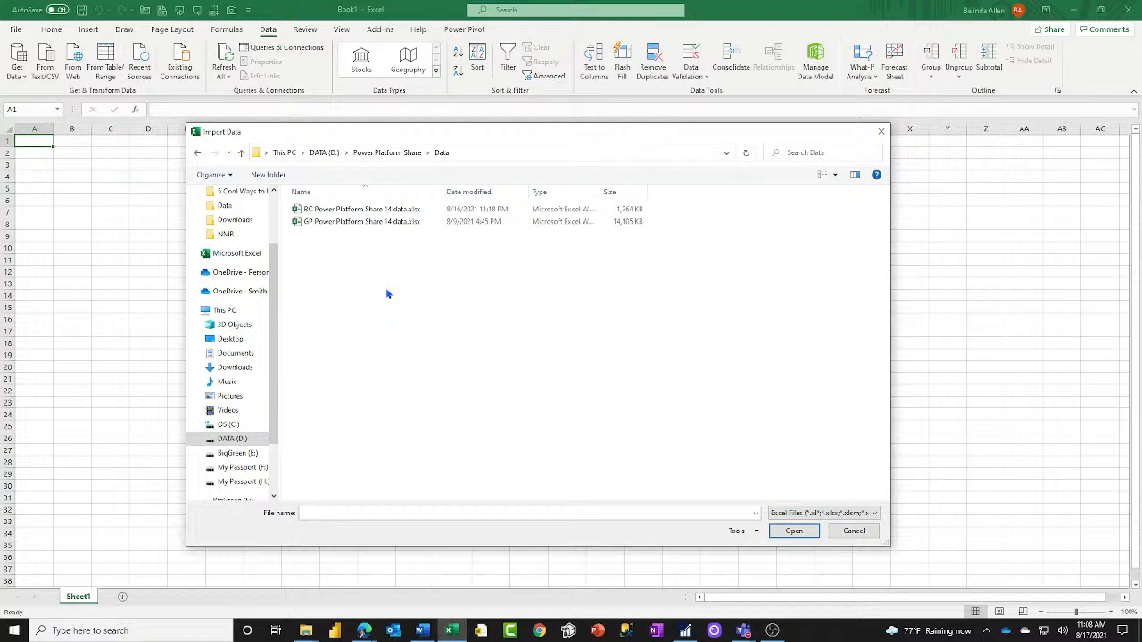
double_click(366, 222)
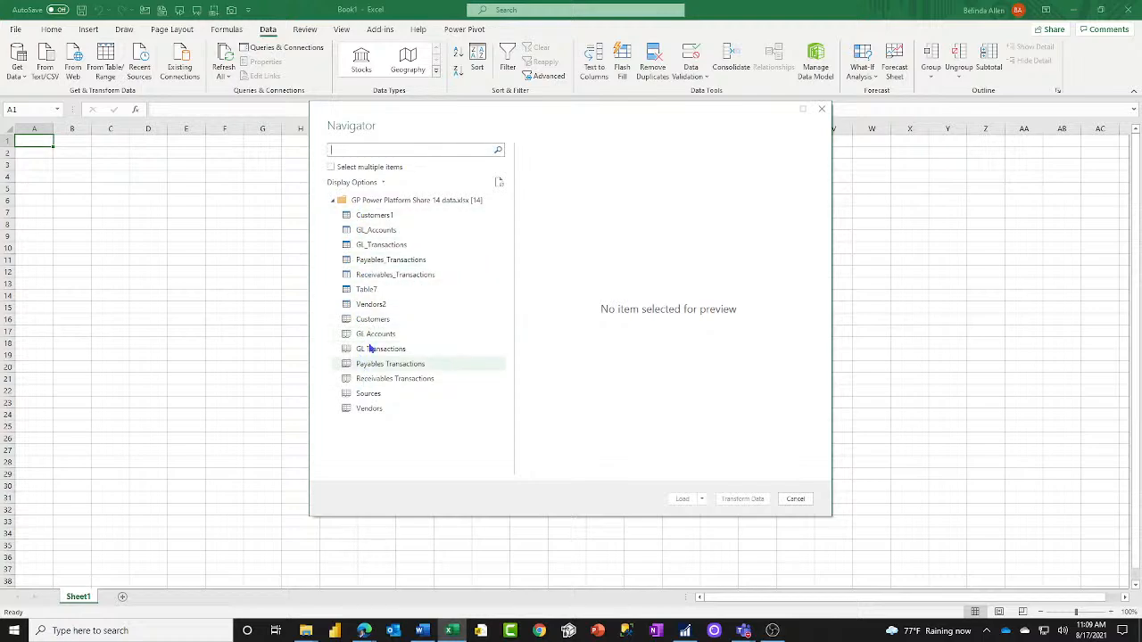
Select the Customers1, GL_Accounts, GL_Transactions, Payables_Transactions and Receivables_Transactions tables together and open them for transformation in a maximized Power Query Editor.
click(359, 169)
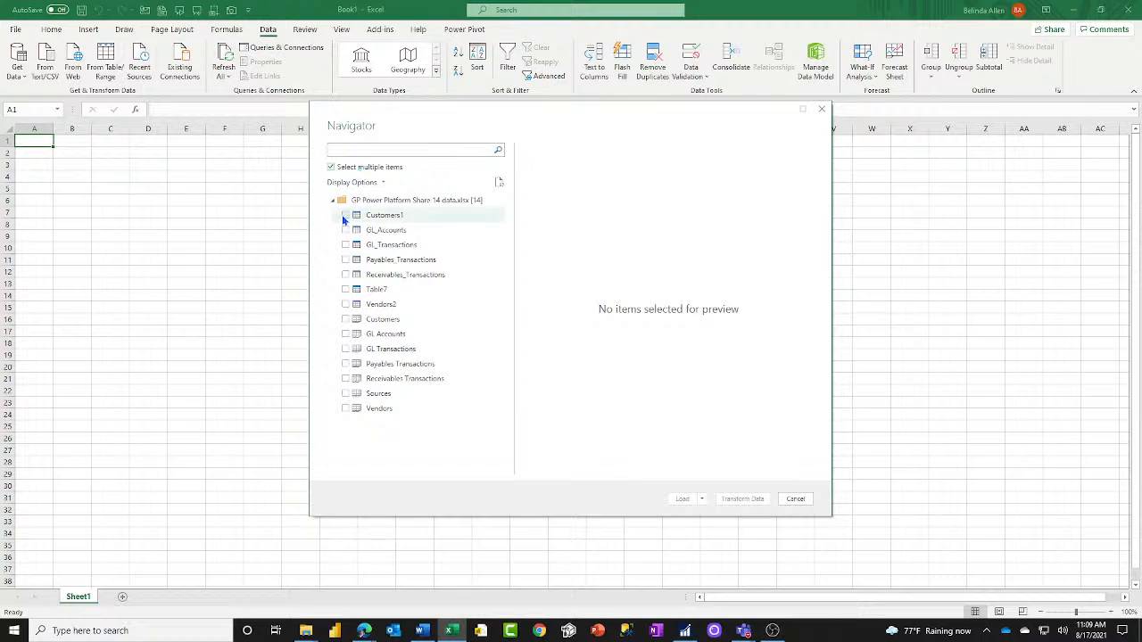
click(345, 215)
click(346, 230)
click(345, 244)
click(345, 259)
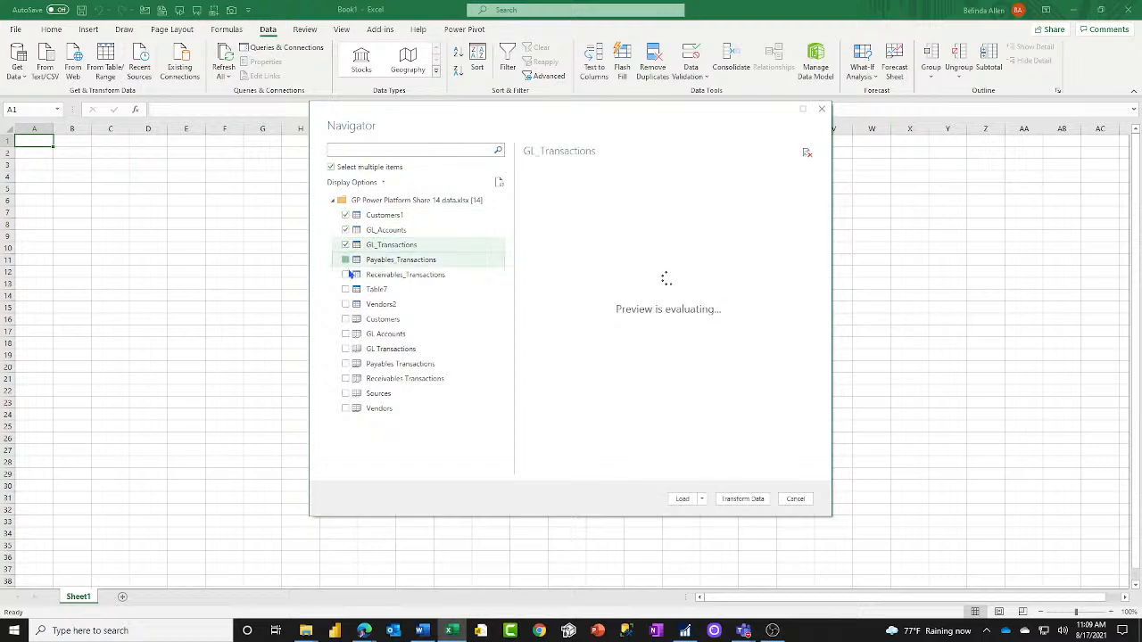
click(345, 274)
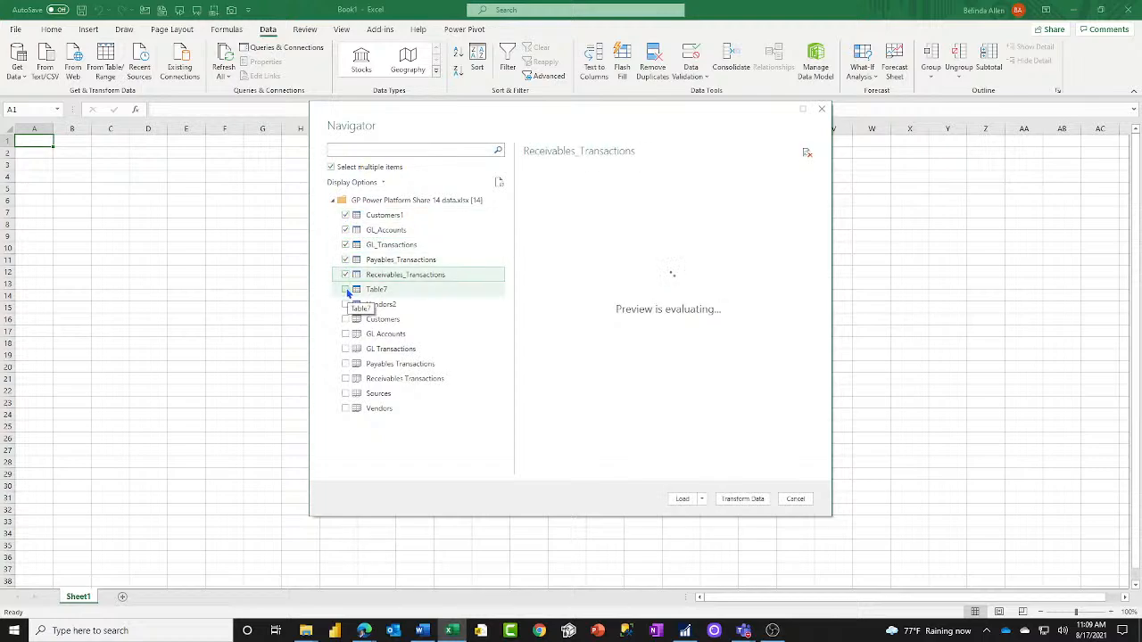
click(398, 291)
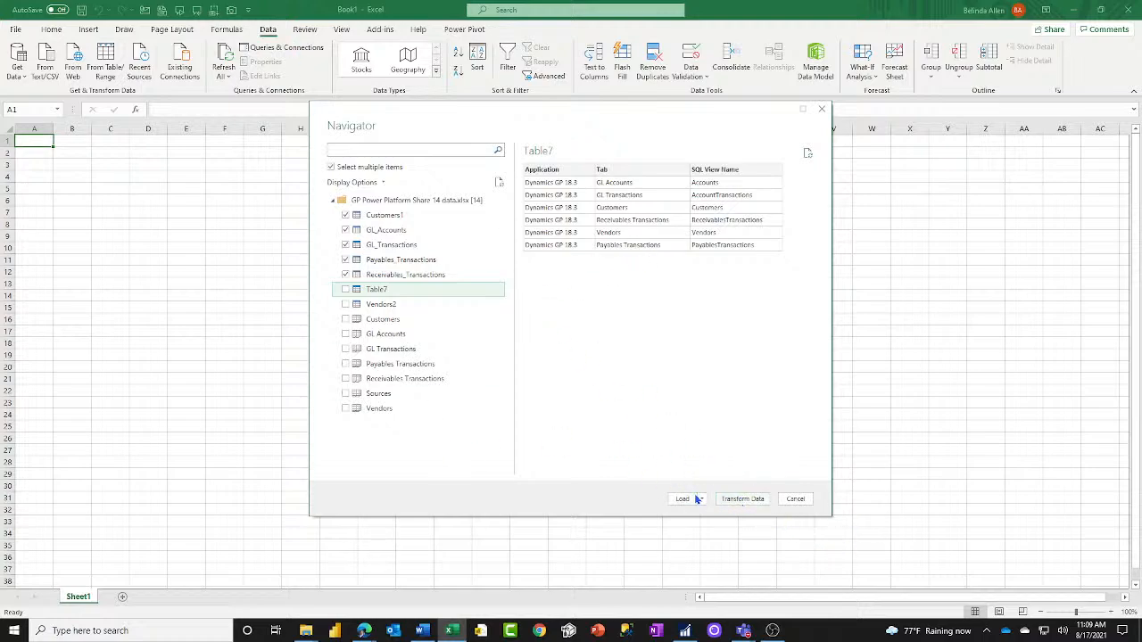
click(744, 499)
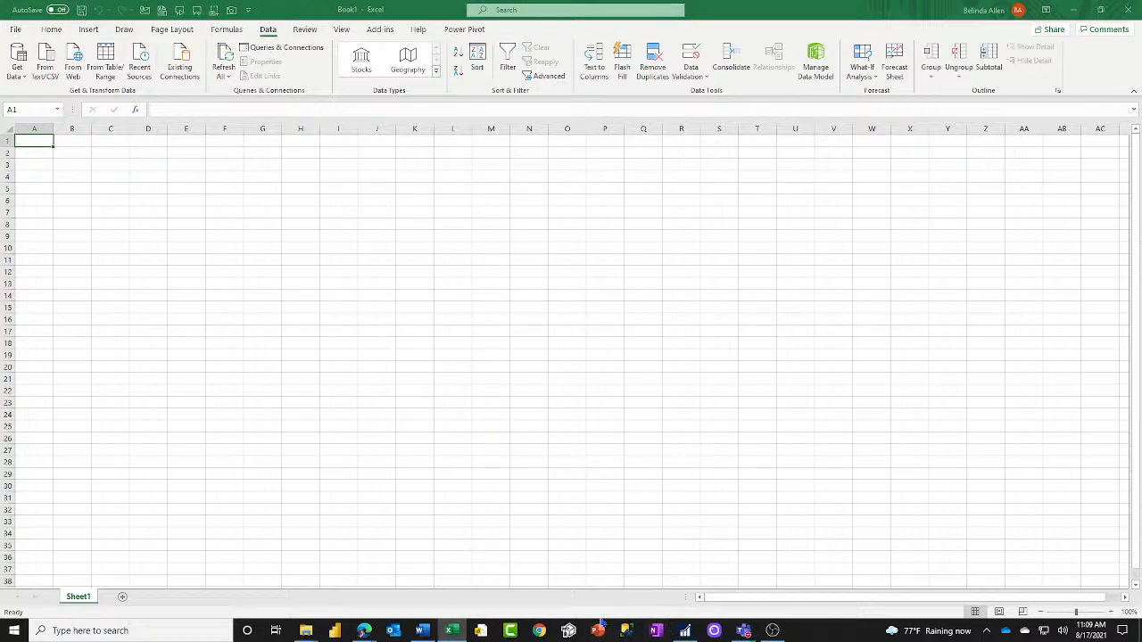
drag(0, 214, 747, 0)
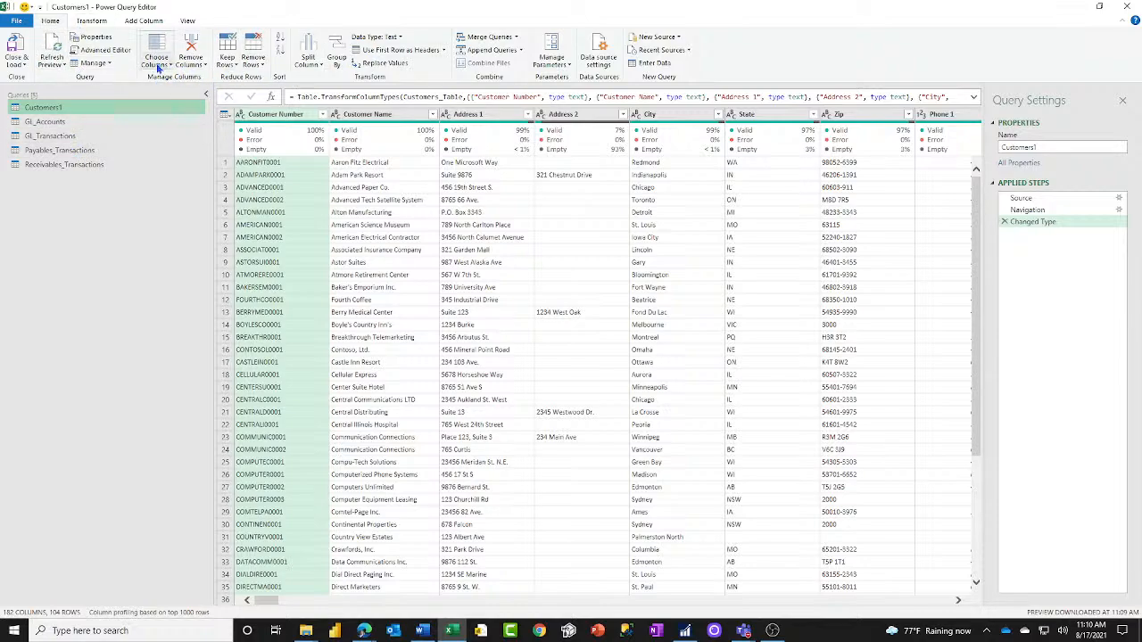
Add the Vendors2 table from GP Power Platform Share 14 data.xlsx as a new query.
click(655, 36)
mouse_move(675, 69)
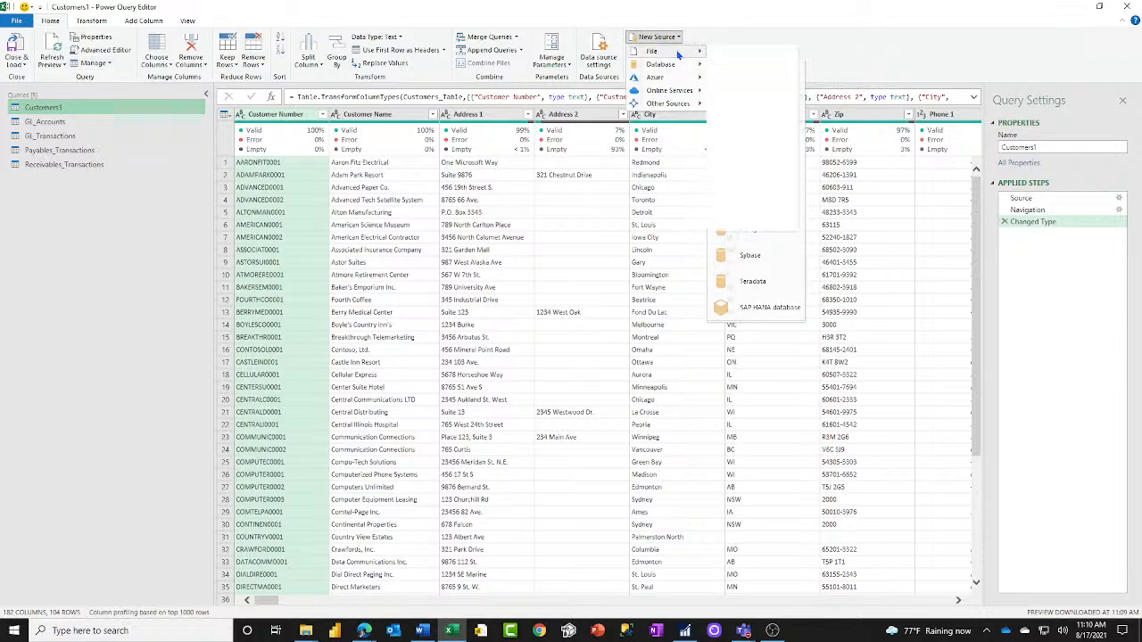
mouse_move(687, 51)
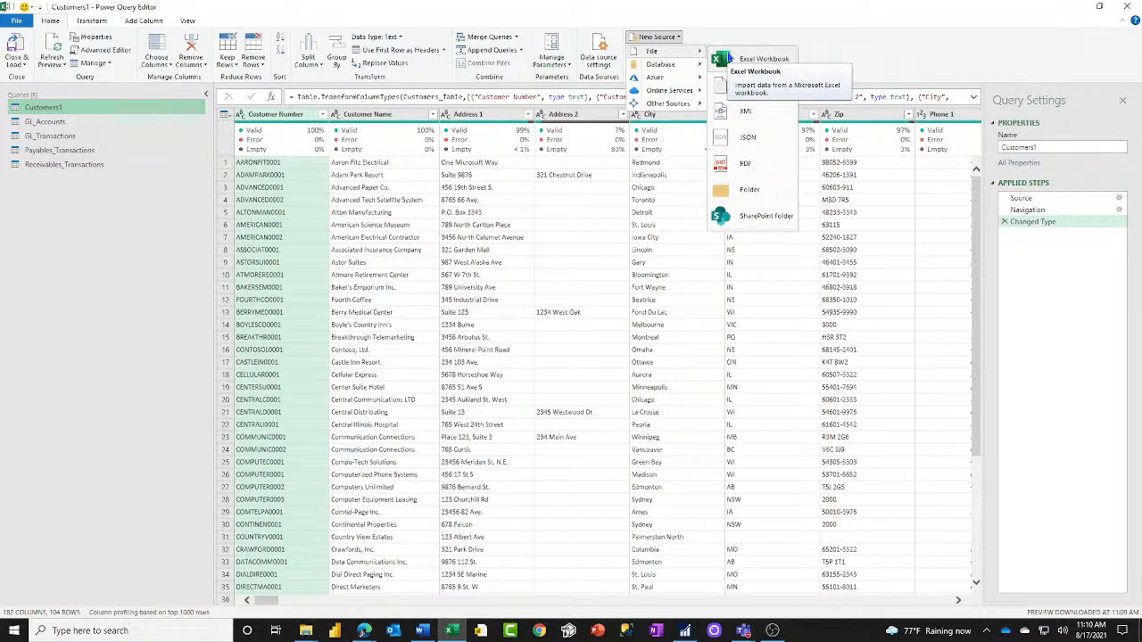
click(729, 58)
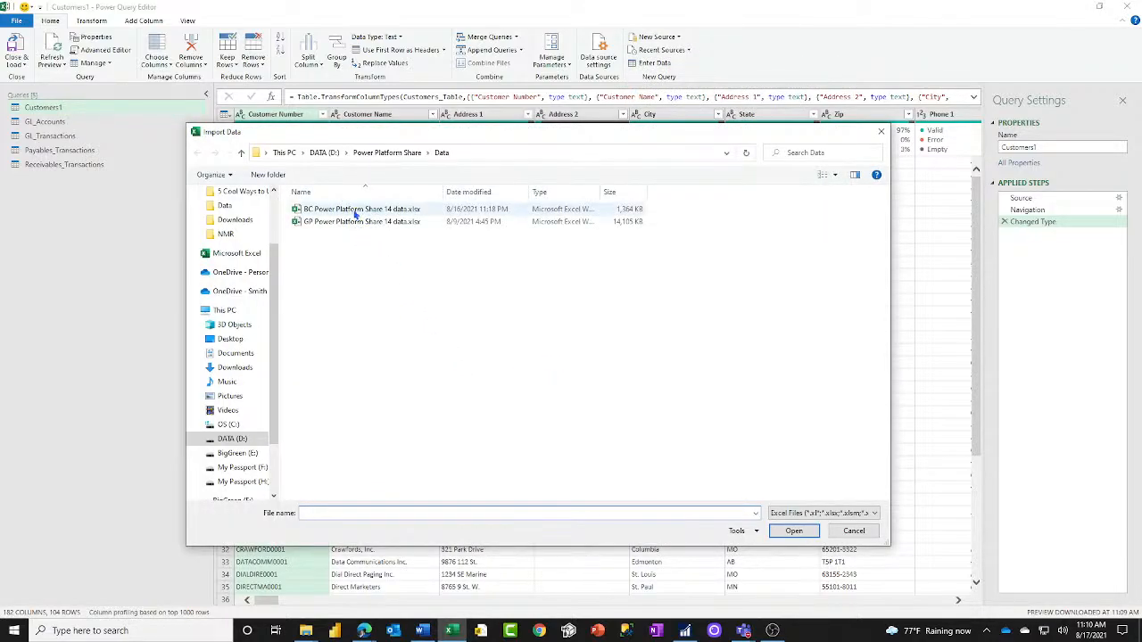
double_click(357, 221)
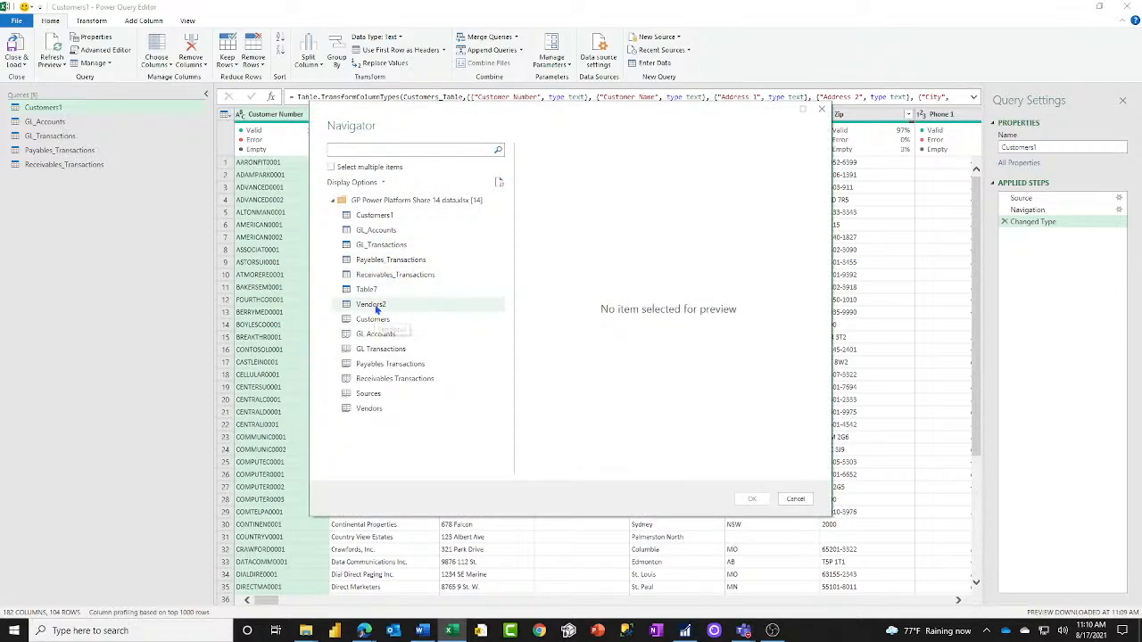
click(376, 306)
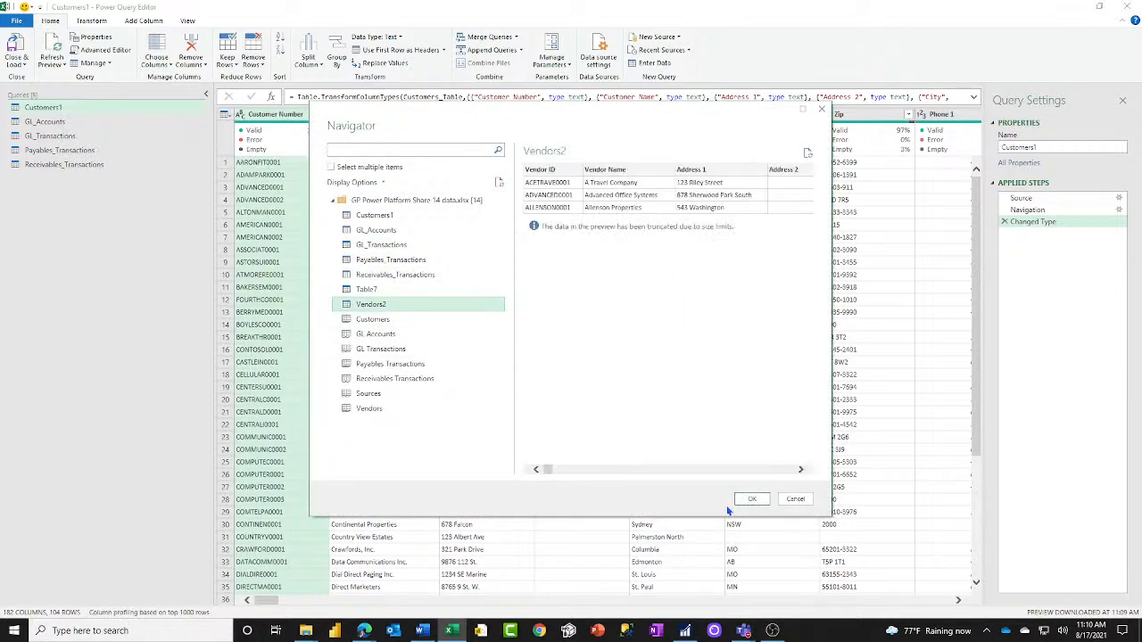
click(746, 499)
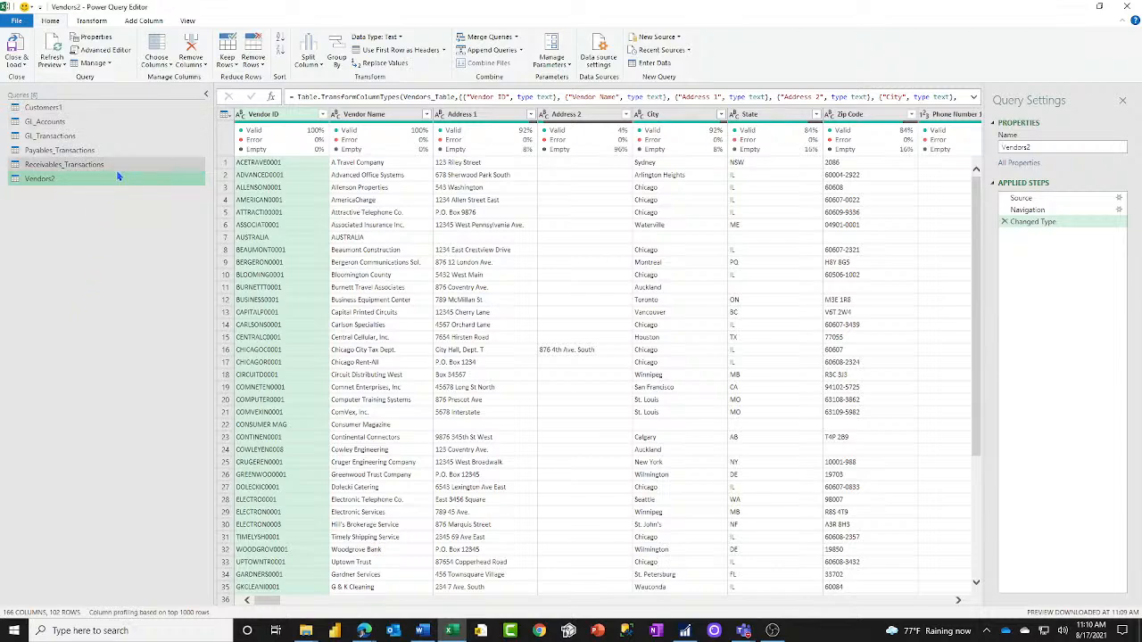
Add another Excel workbook source using BC Power Platform Share 14 data.xlsx.
click(665, 37)
mouse_move(661, 51)
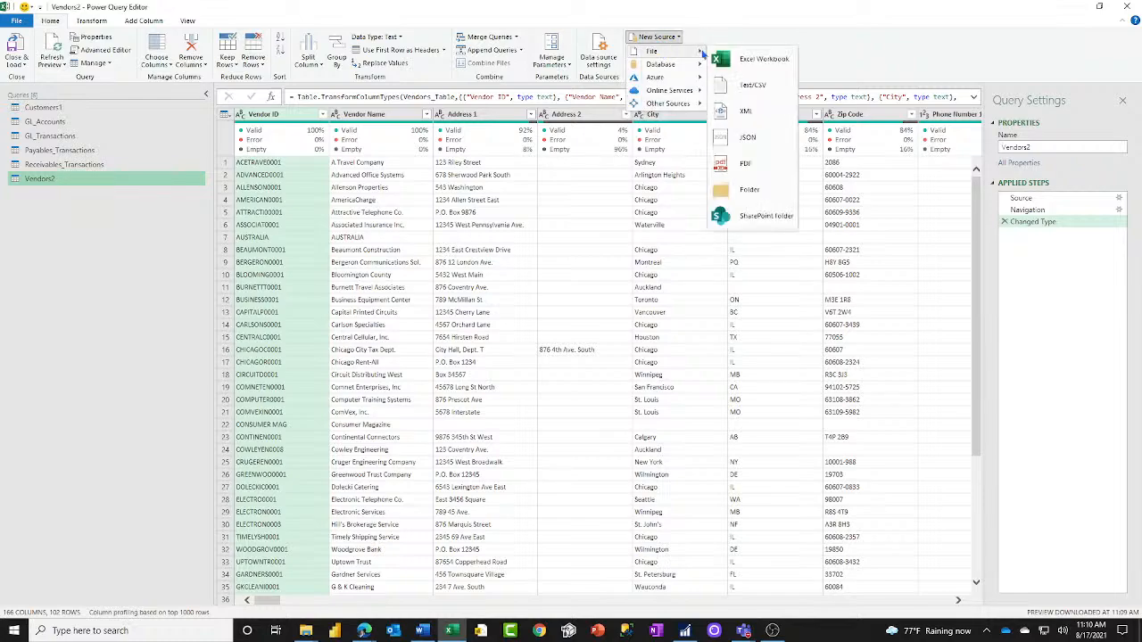
click(750, 60)
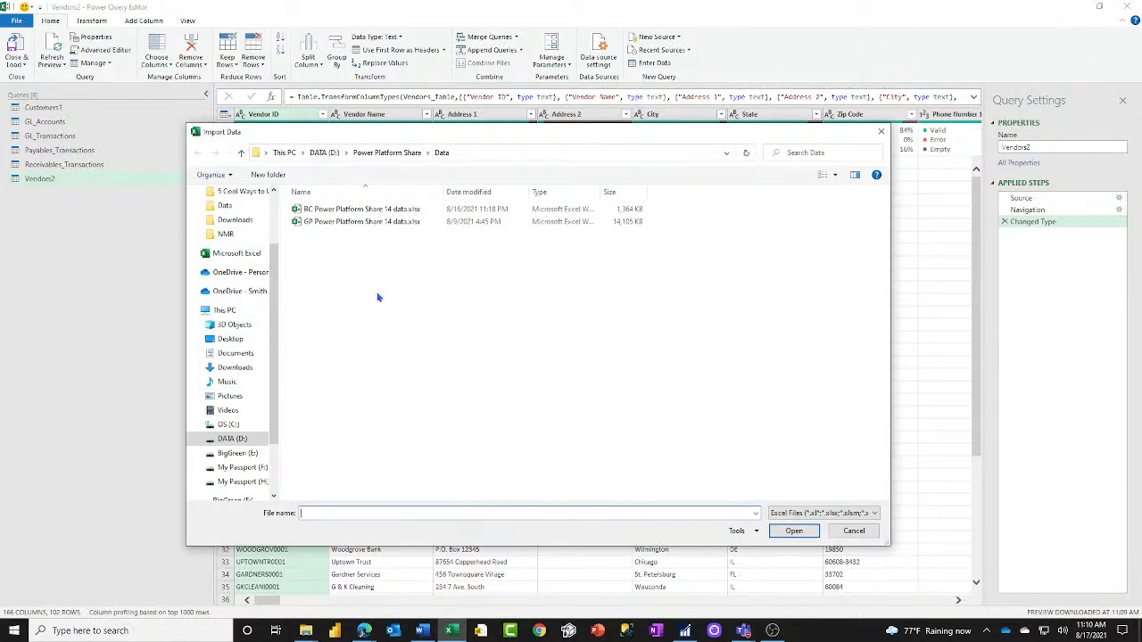
click(345, 223)
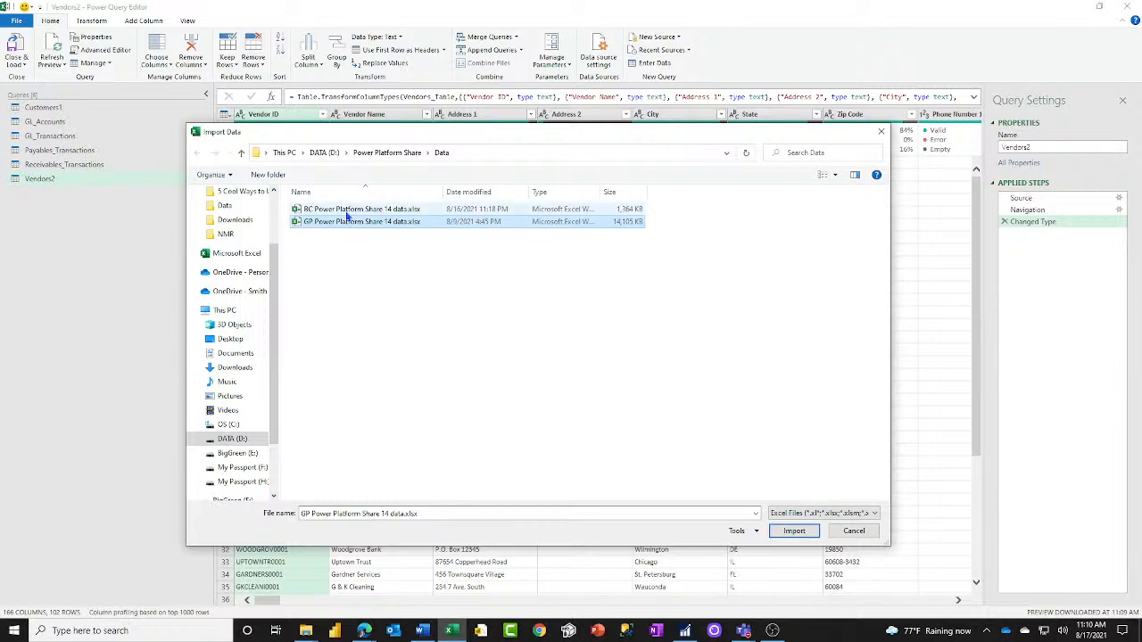
click(349, 211)
double_click(348, 211)
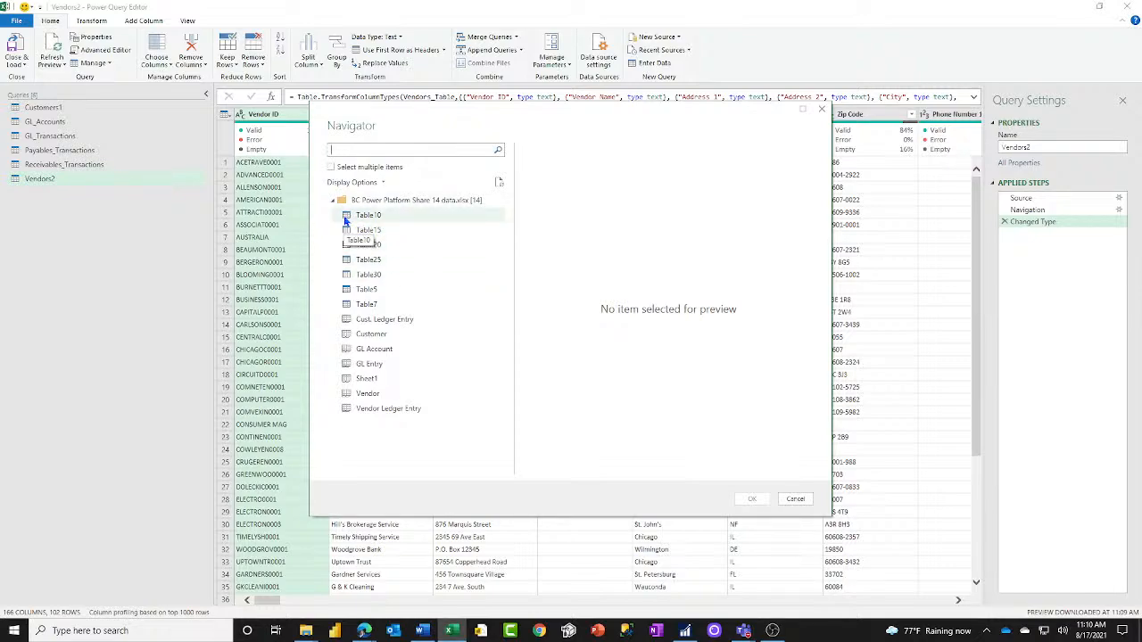
Preview the Customer and Cust. Ledger Entry sheets and the numbered tables in BC Power Platform Share 14 data.xlsx to compare their contents.
click(363, 335)
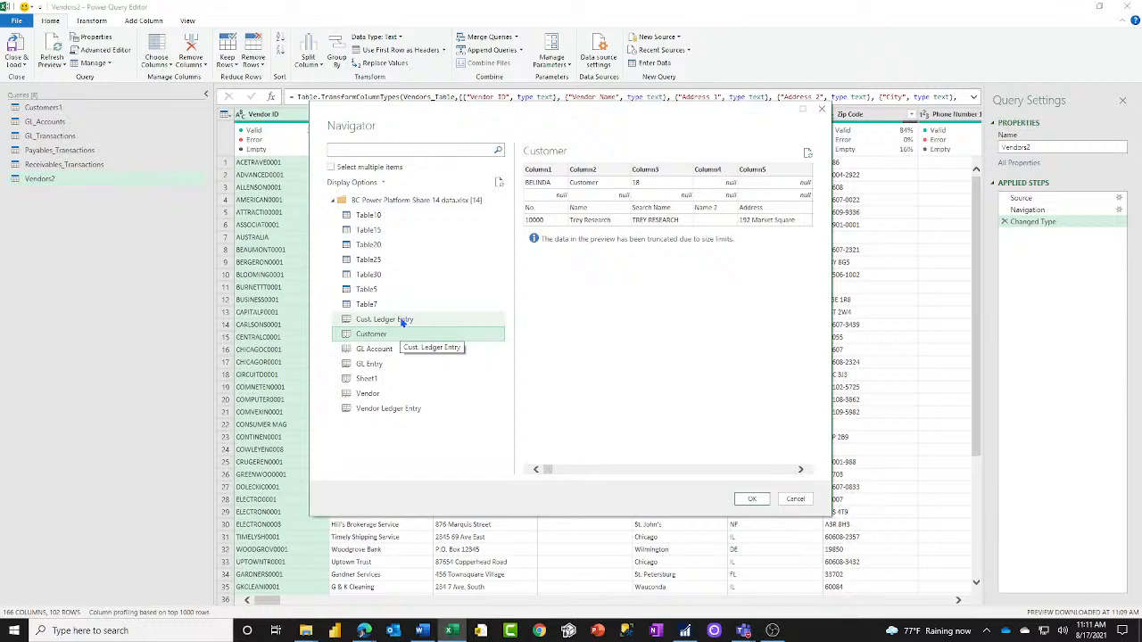
click(401, 321)
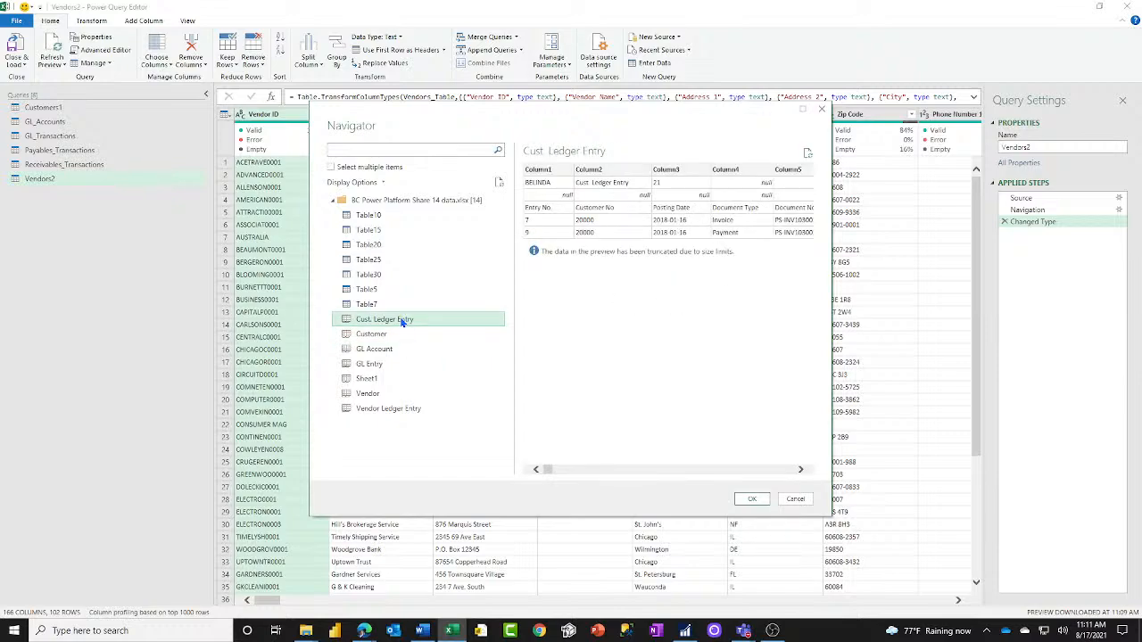
click(382, 216)
click(384, 234)
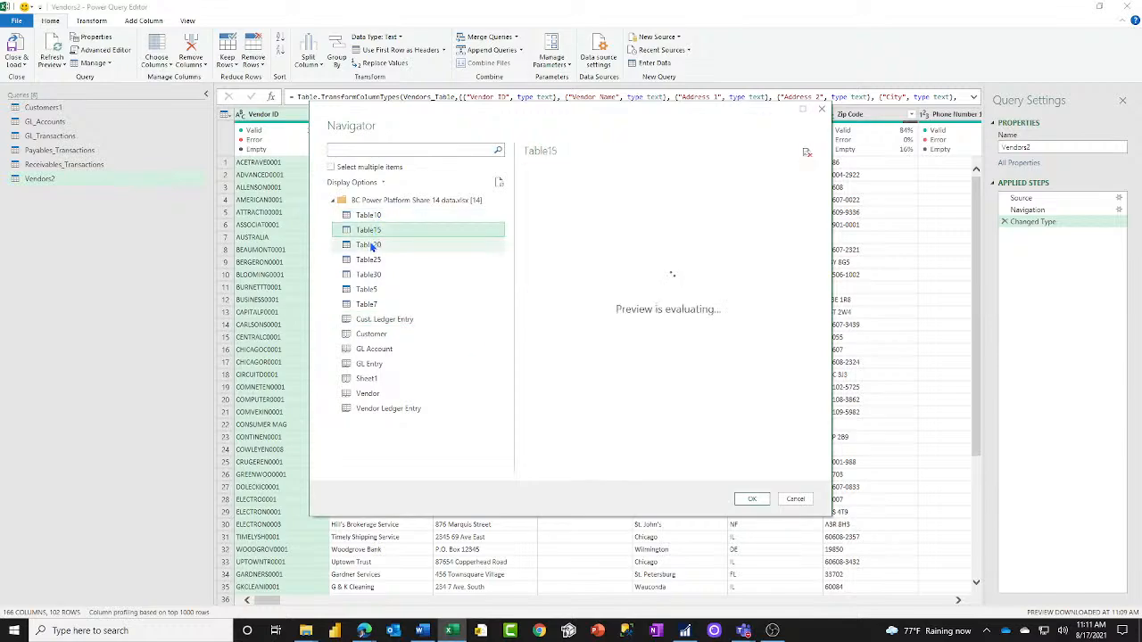
click(369, 246)
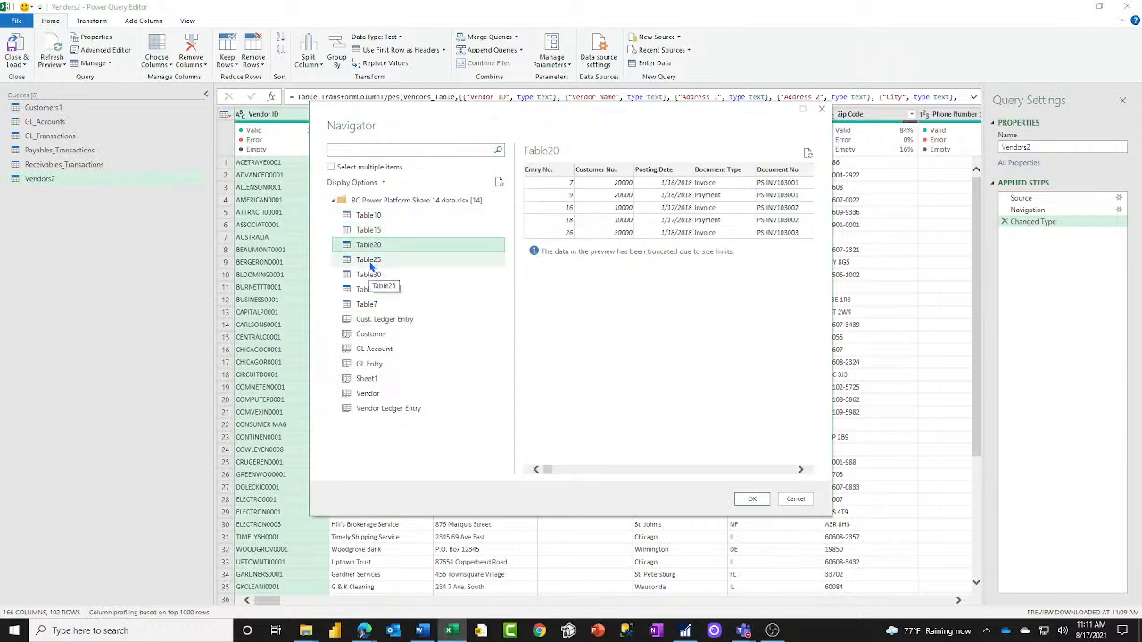
click(369, 264)
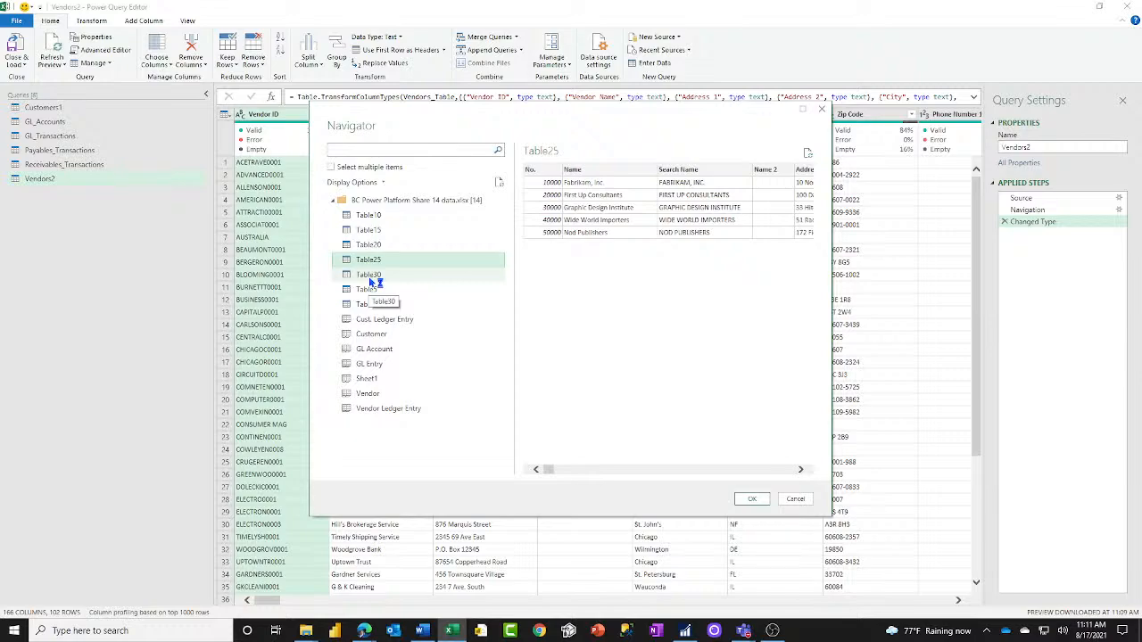
click(371, 277)
click(373, 292)
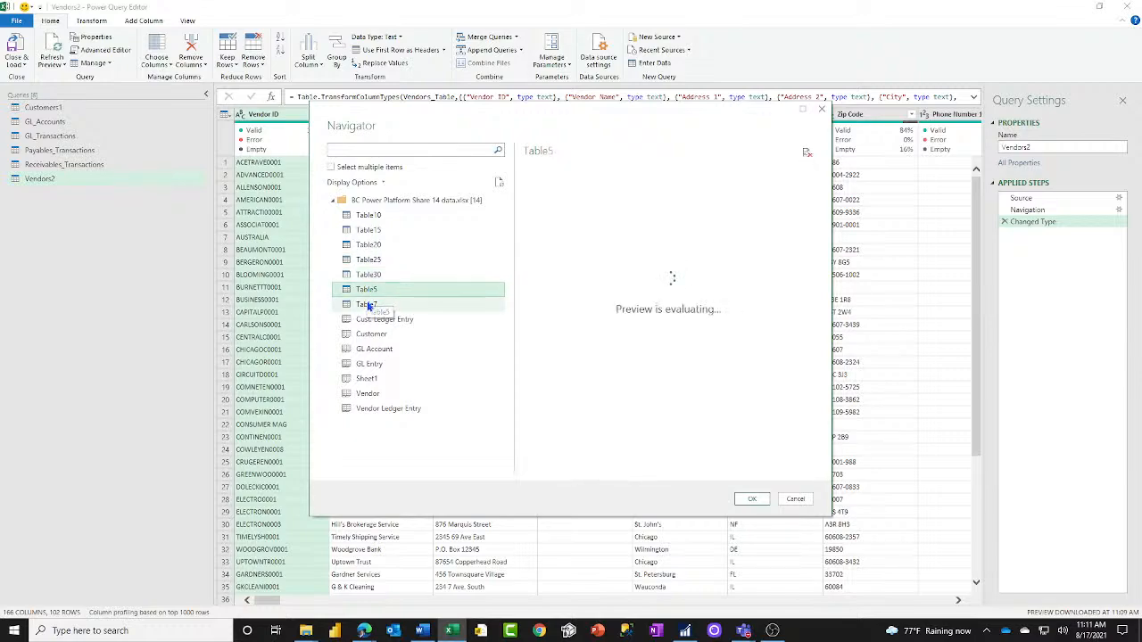
click(367, 304)
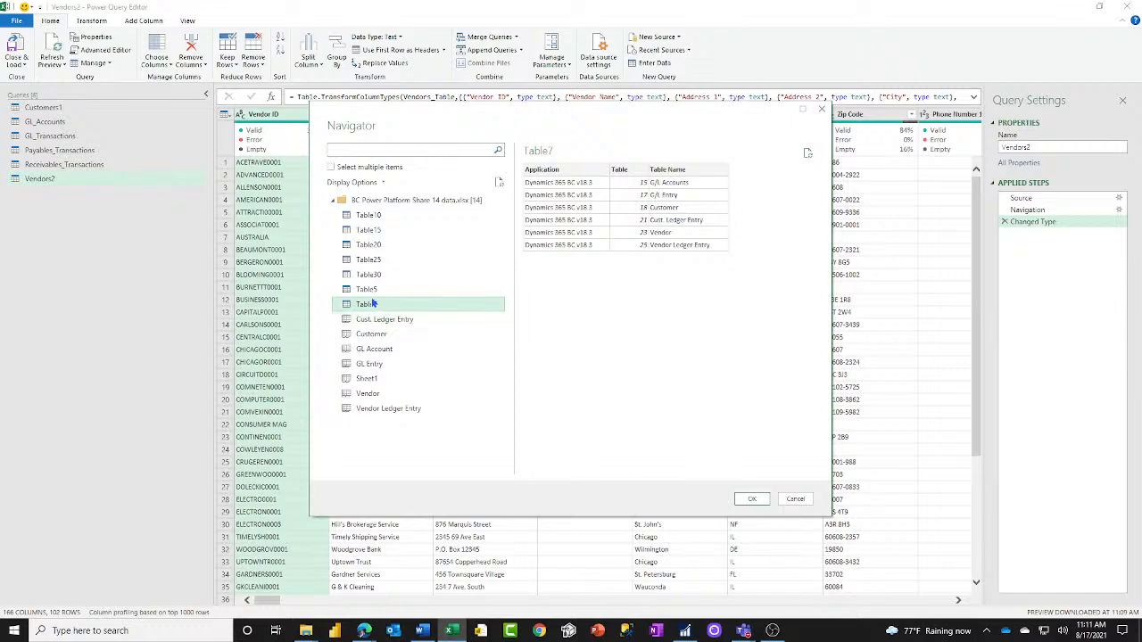
click(373, 216)
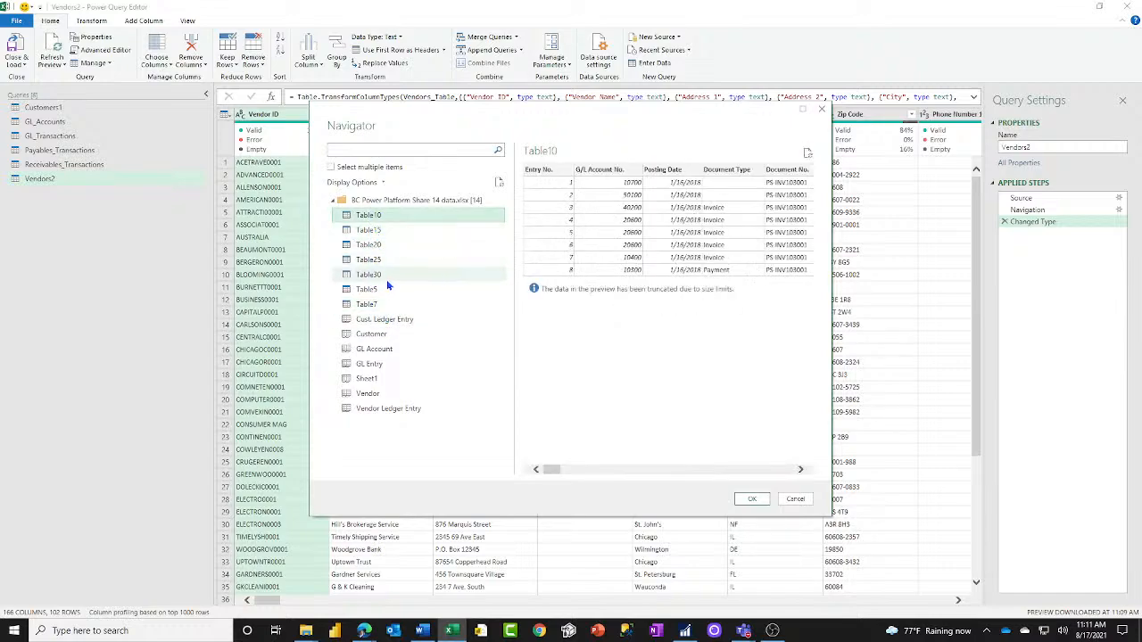
click(381, 248)
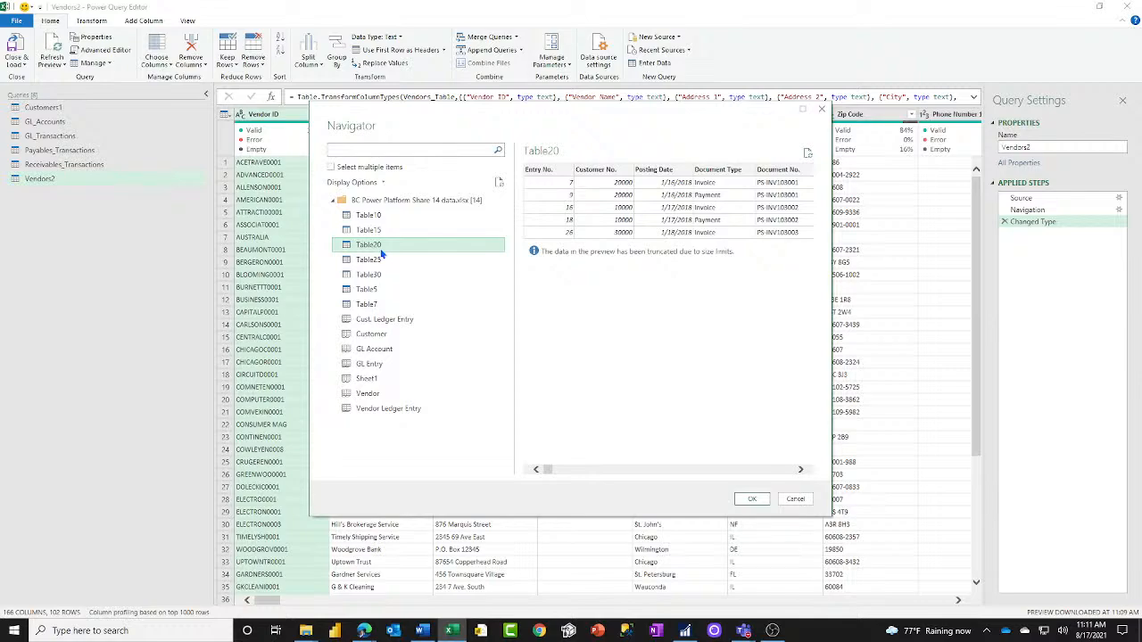
click(385, 260)
click(375, 304)
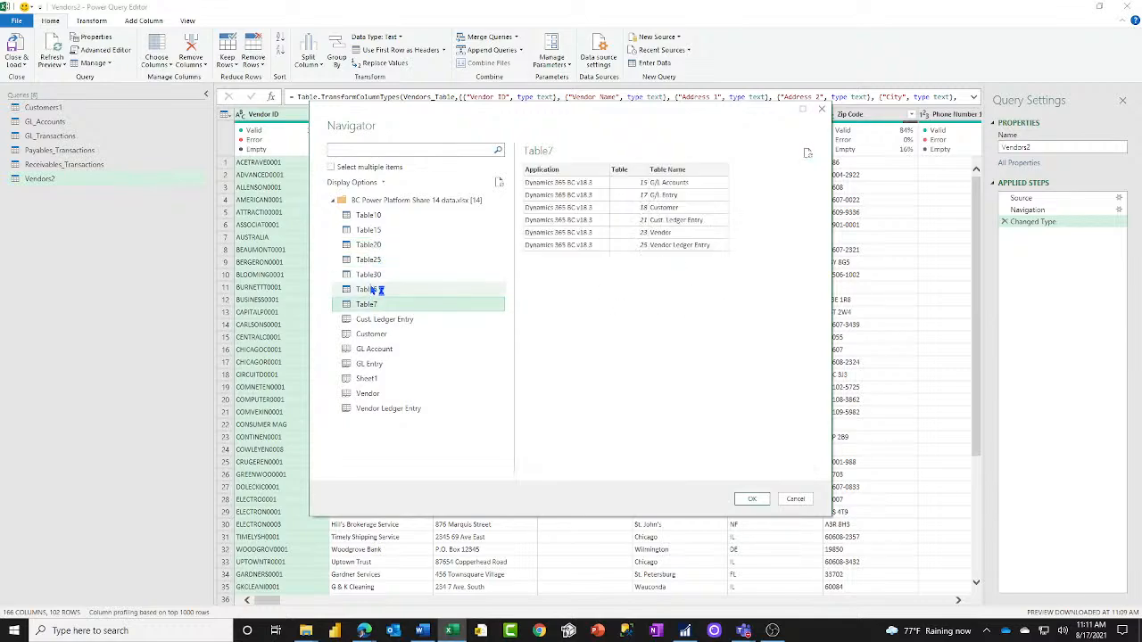
click(375, 290)
click(371, 260)
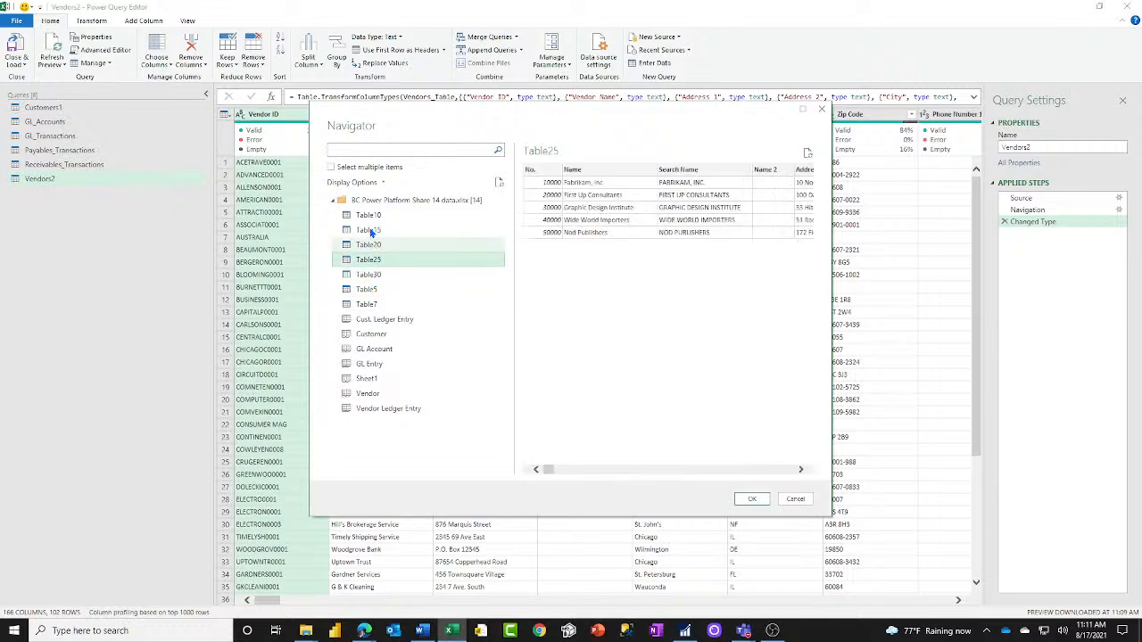
click(372, 231)
click(368, 216)
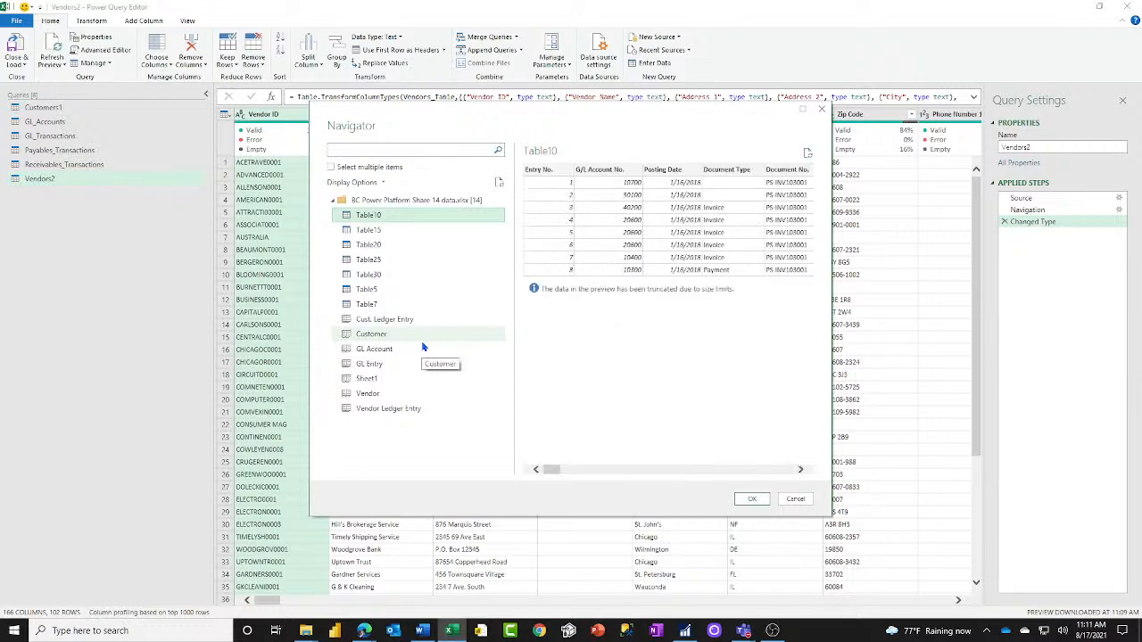
Select Table10, Table15, Table20, Table25, Table30 and Table5 together and import them as new queries.
click(331, 167)
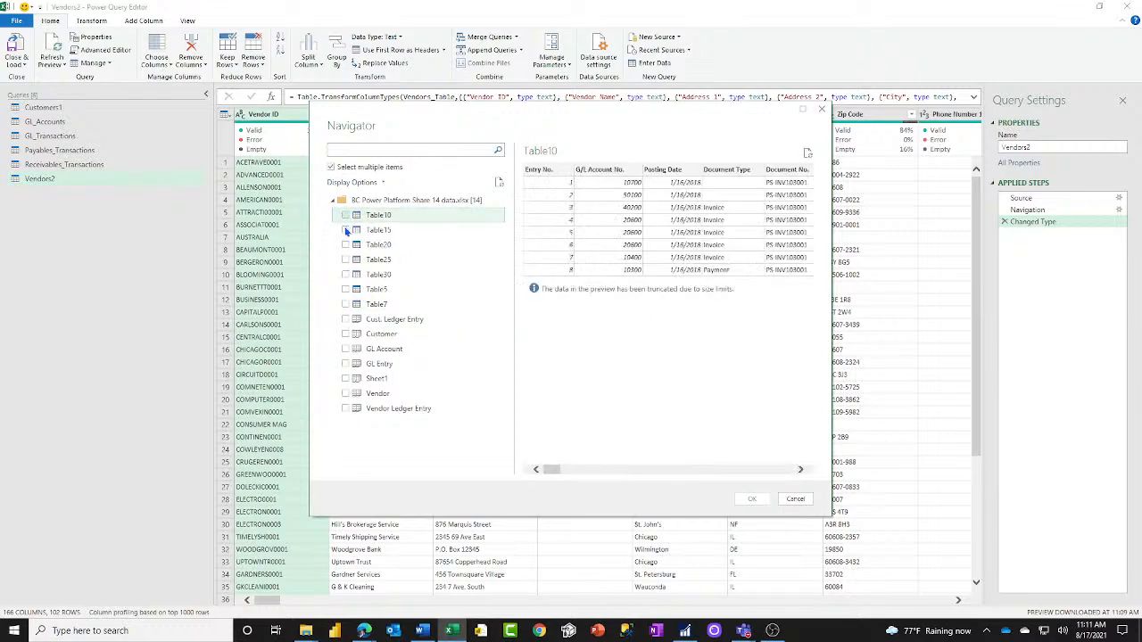
click(346, 216)
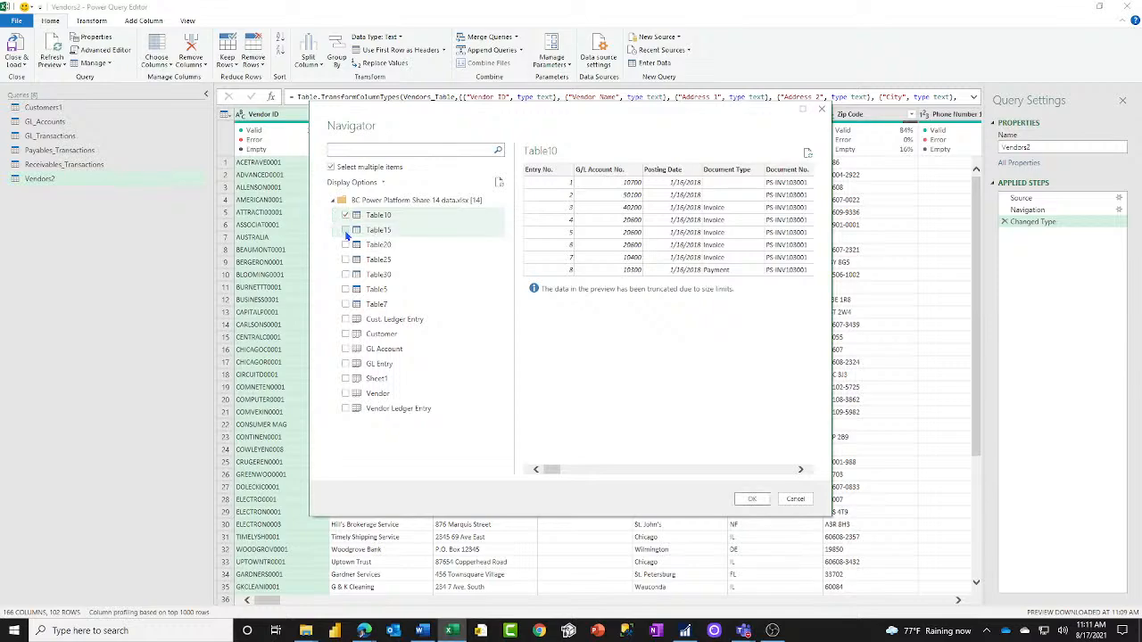
click(345, 230)
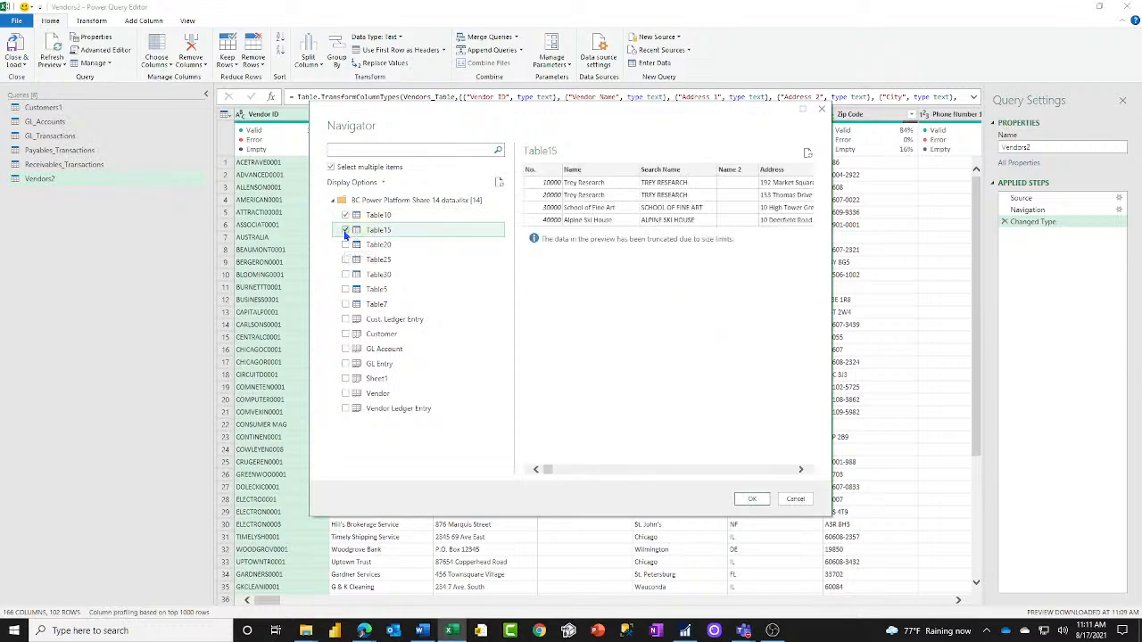
click(404, 215)
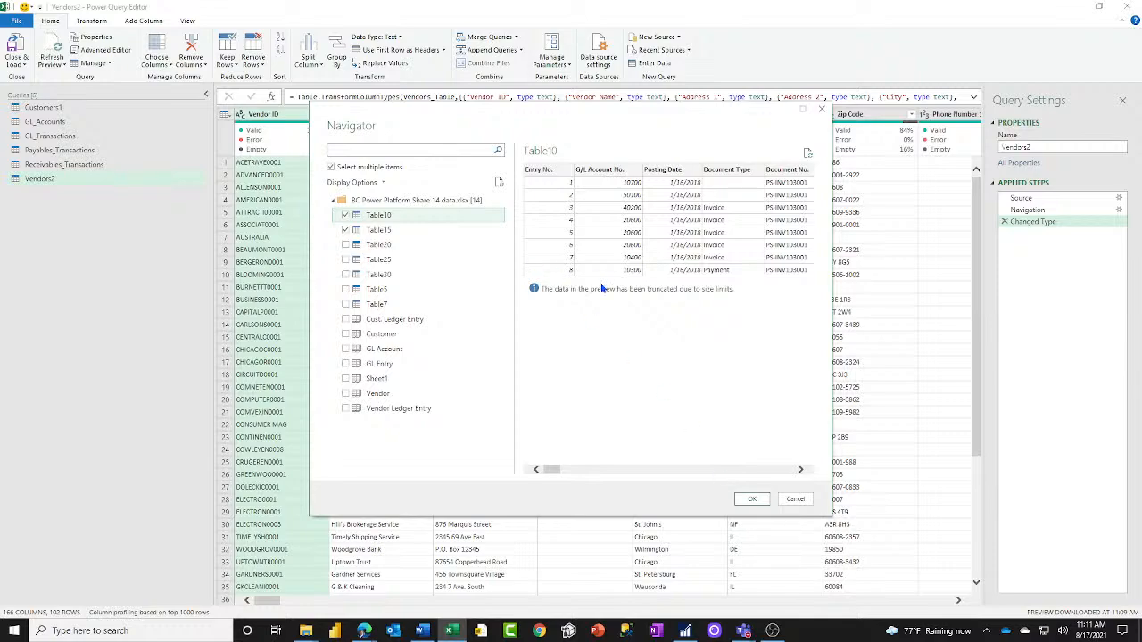
click(347, 246)
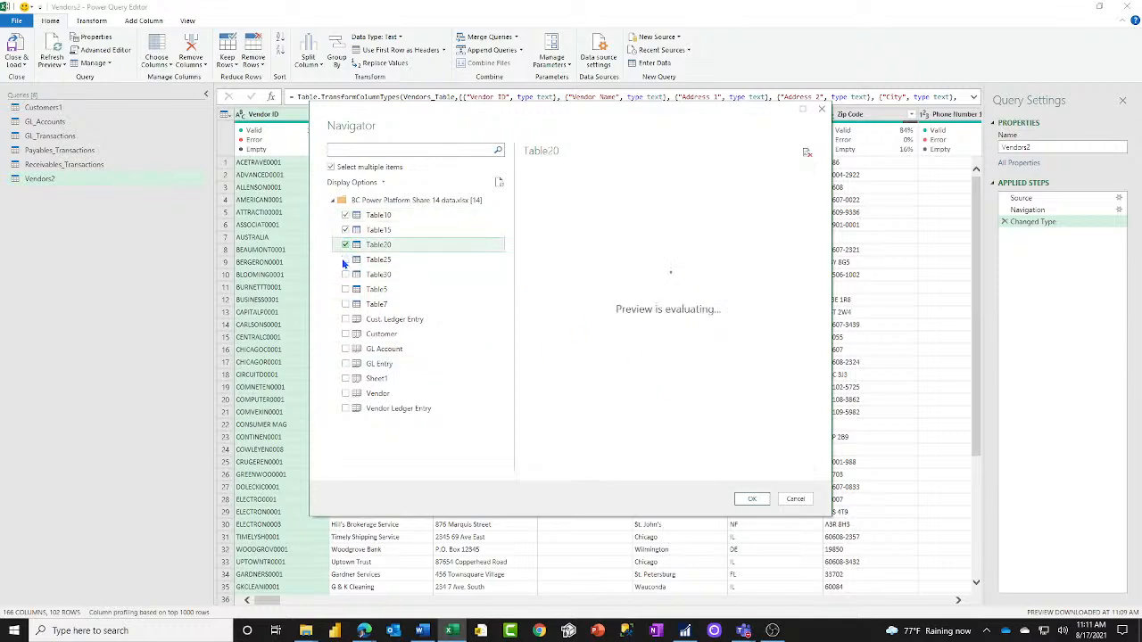
click(346, 259)
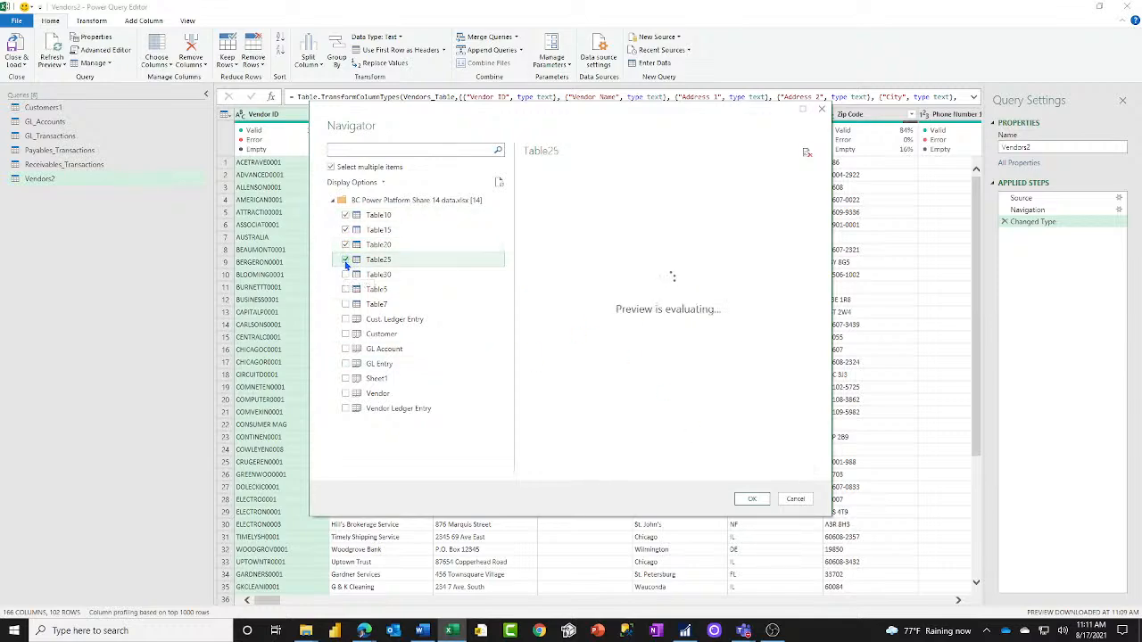
click(346, 275)
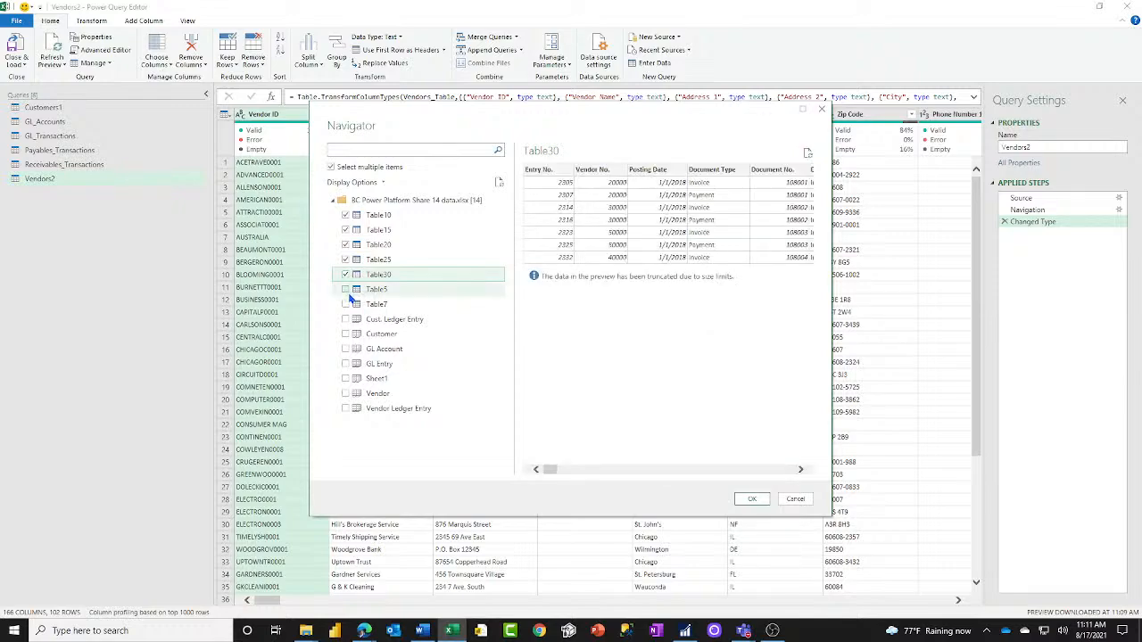
click(347, 291)
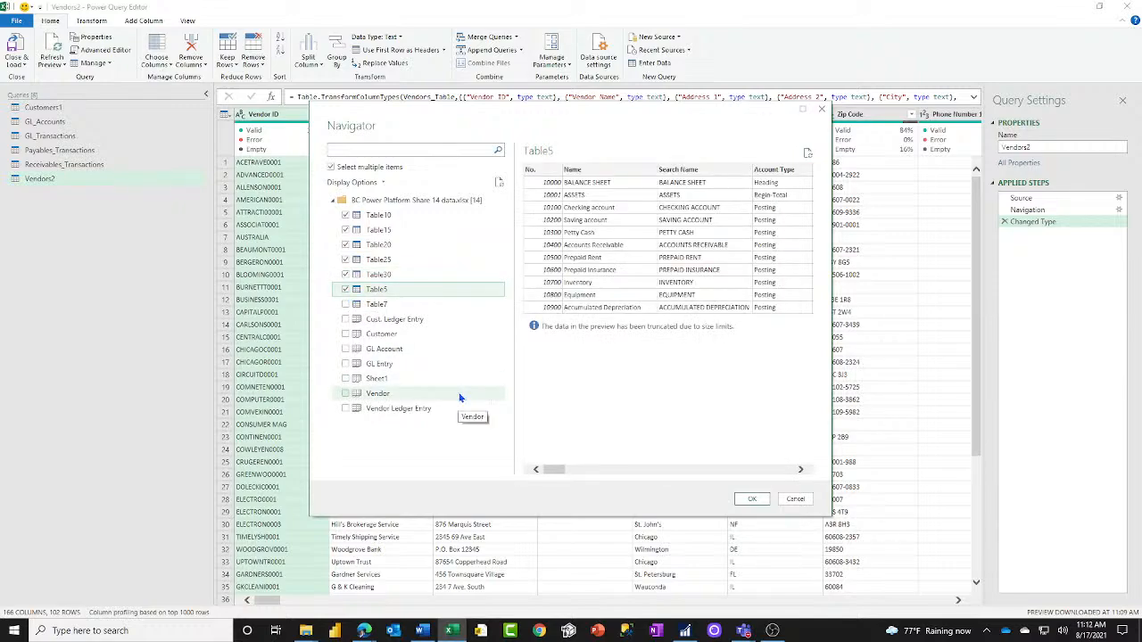
click(386, 307)
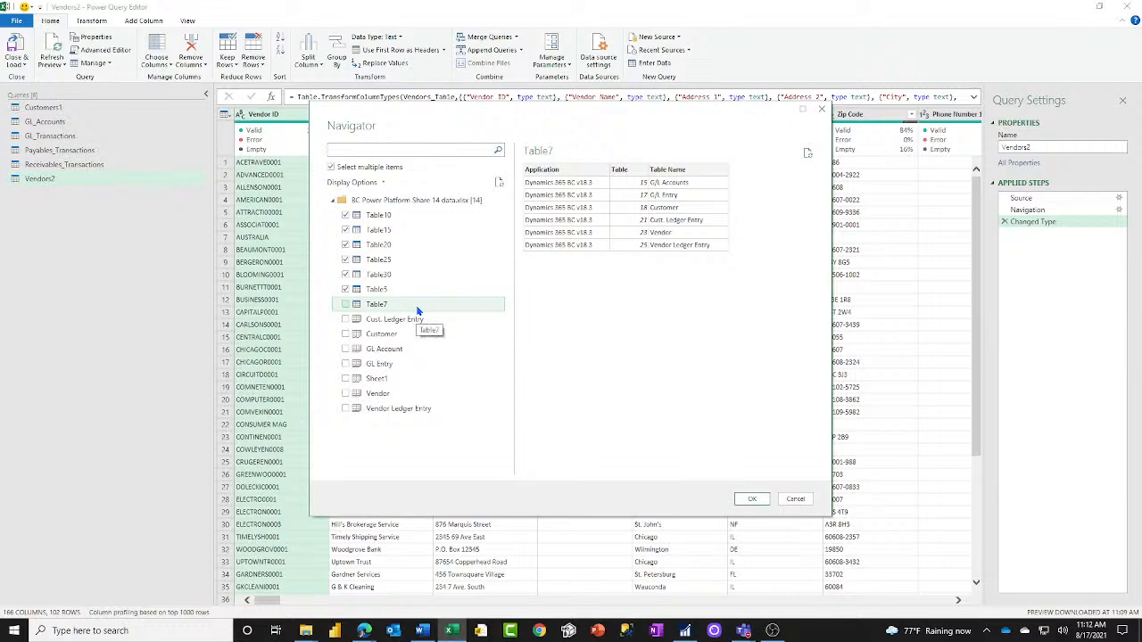
click(754, 499)
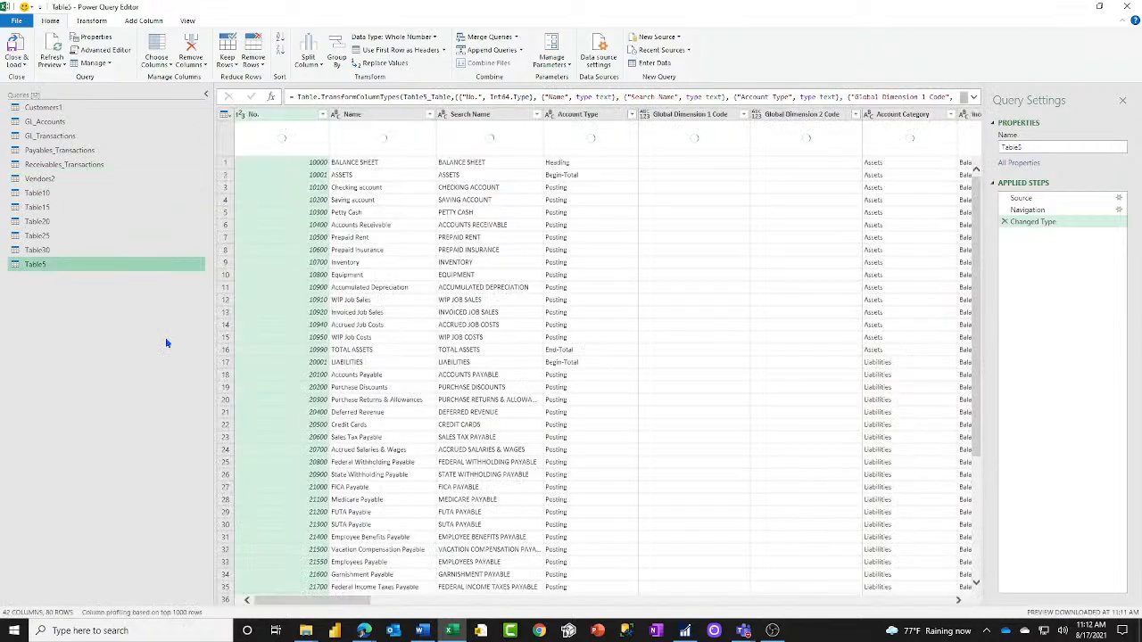
right_click(86, 339)
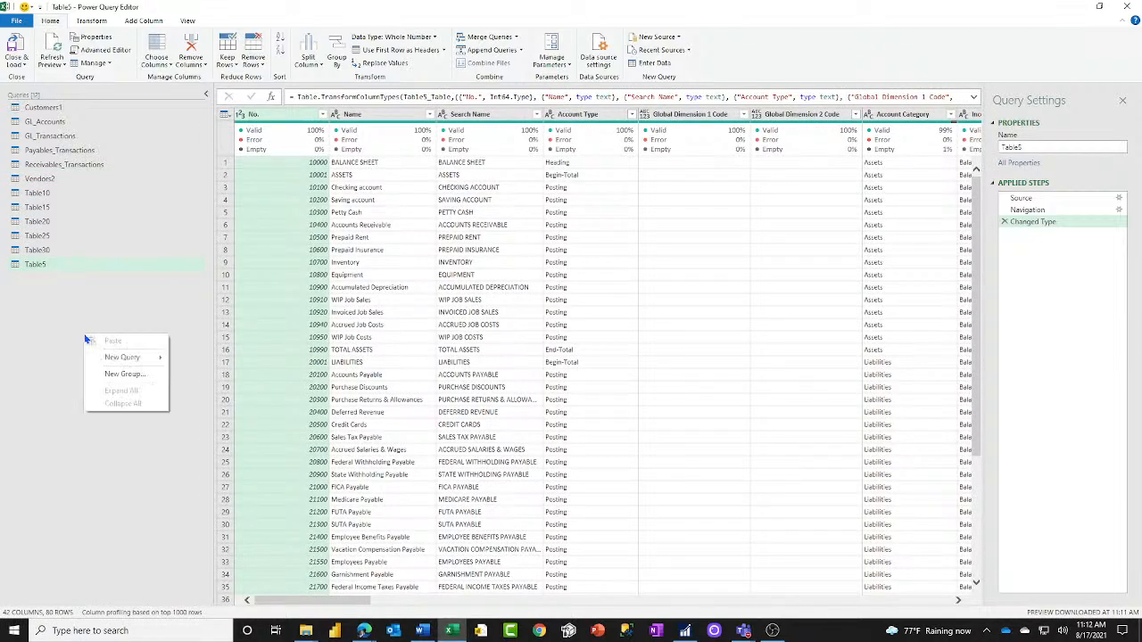
click(65, 299)
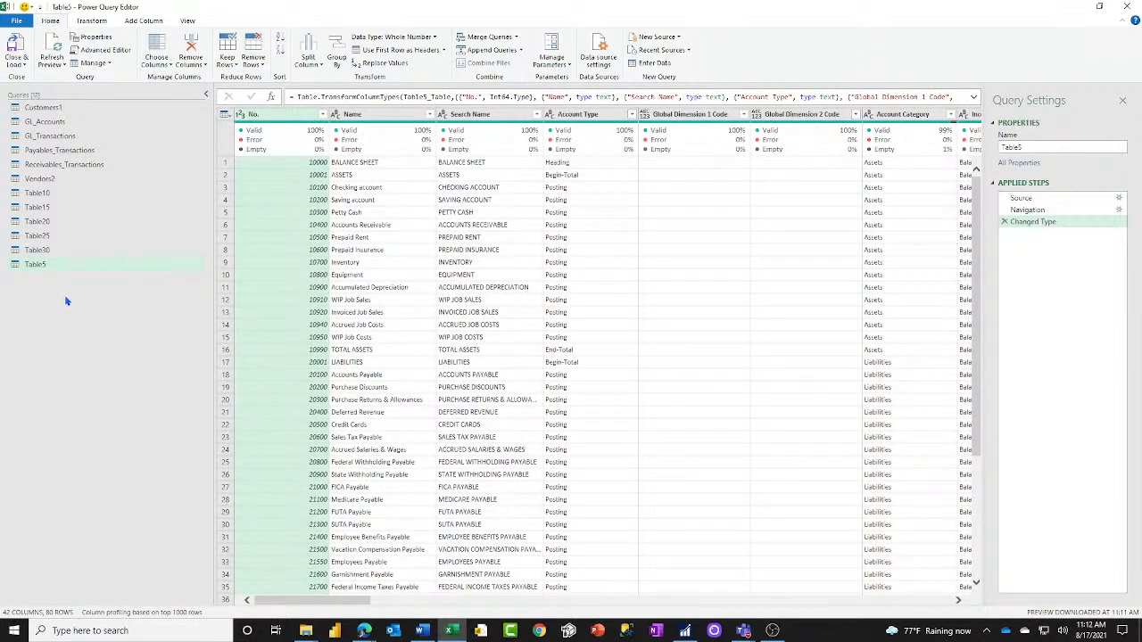
right_click(79, 310)
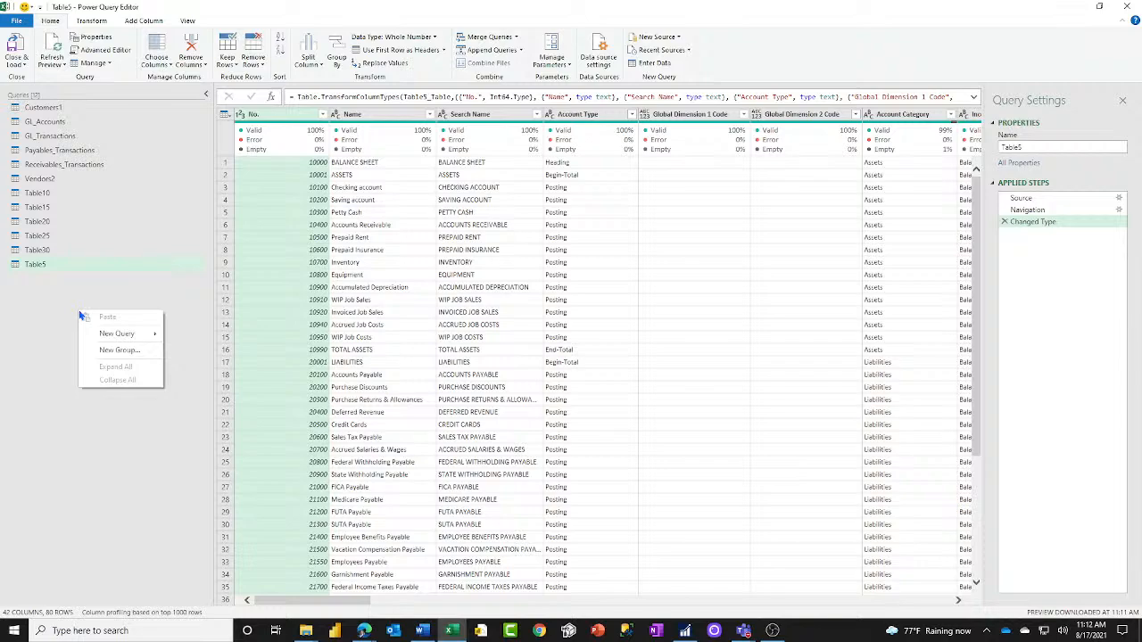
click(71, 294)
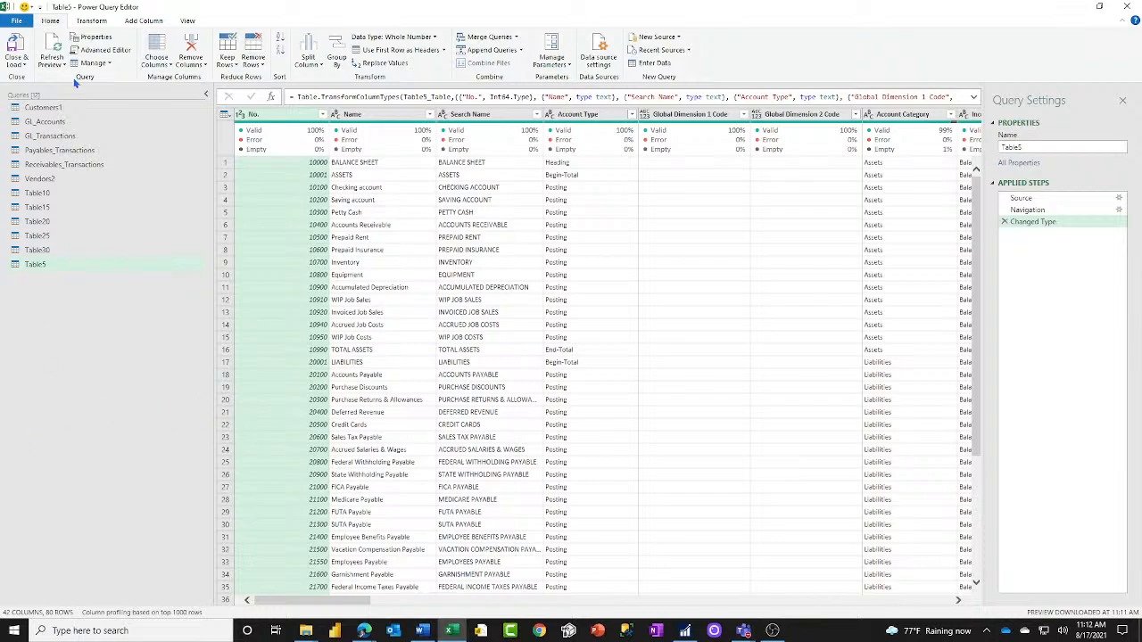
right_click(112, 313)
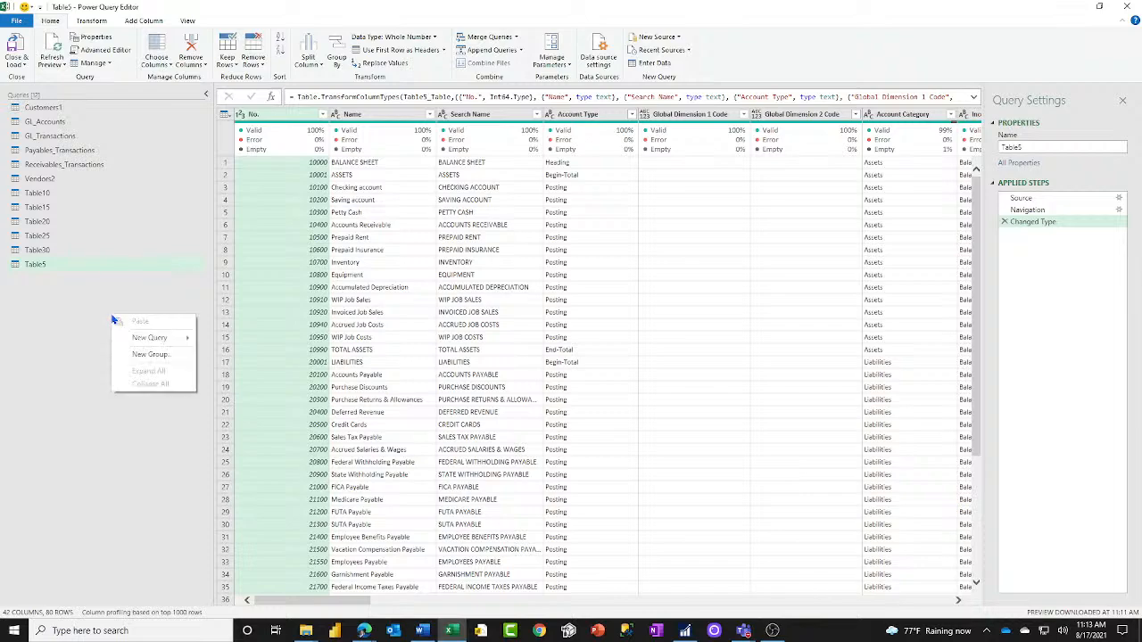
mouse_move(157, 344)
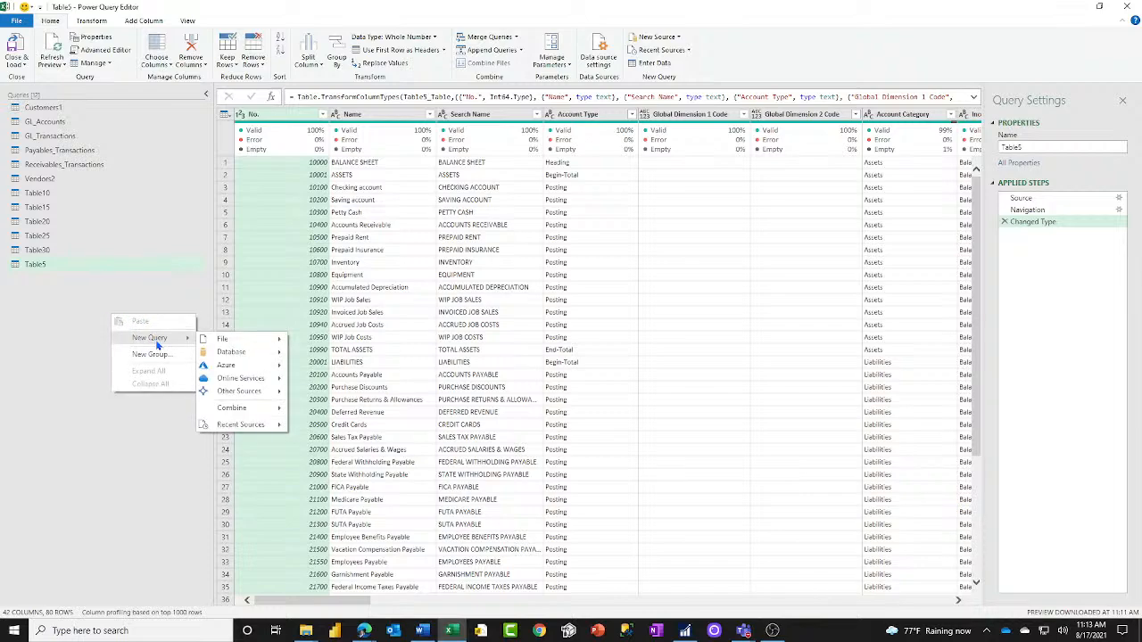
Create a new query group named "Lookup Table (Dim)".
right_click(59, 283)
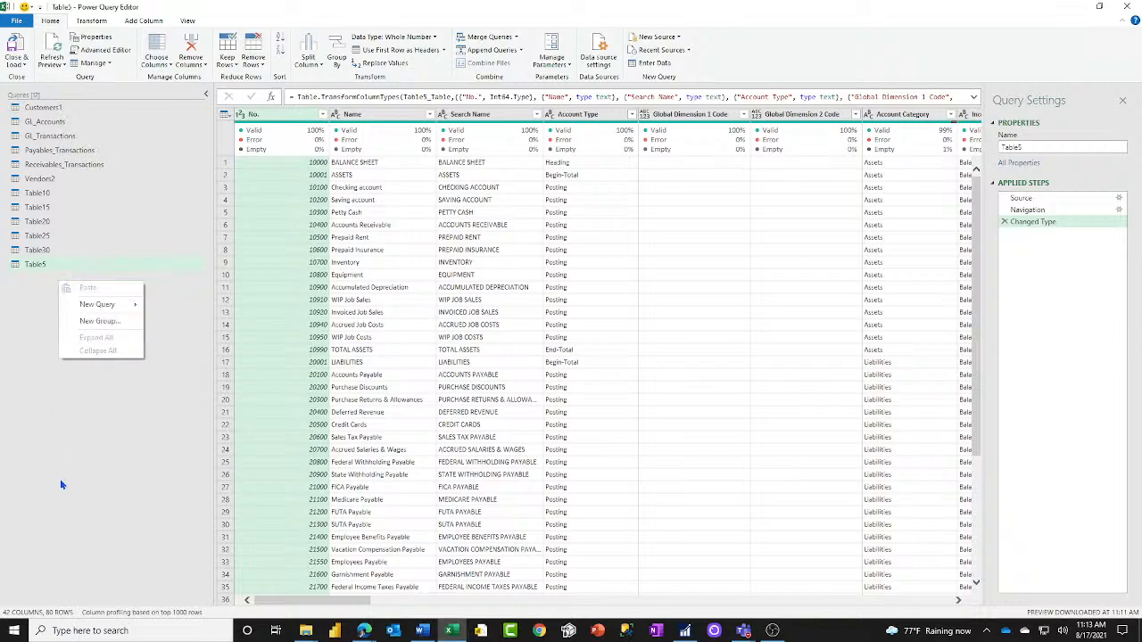
click(99, 321)
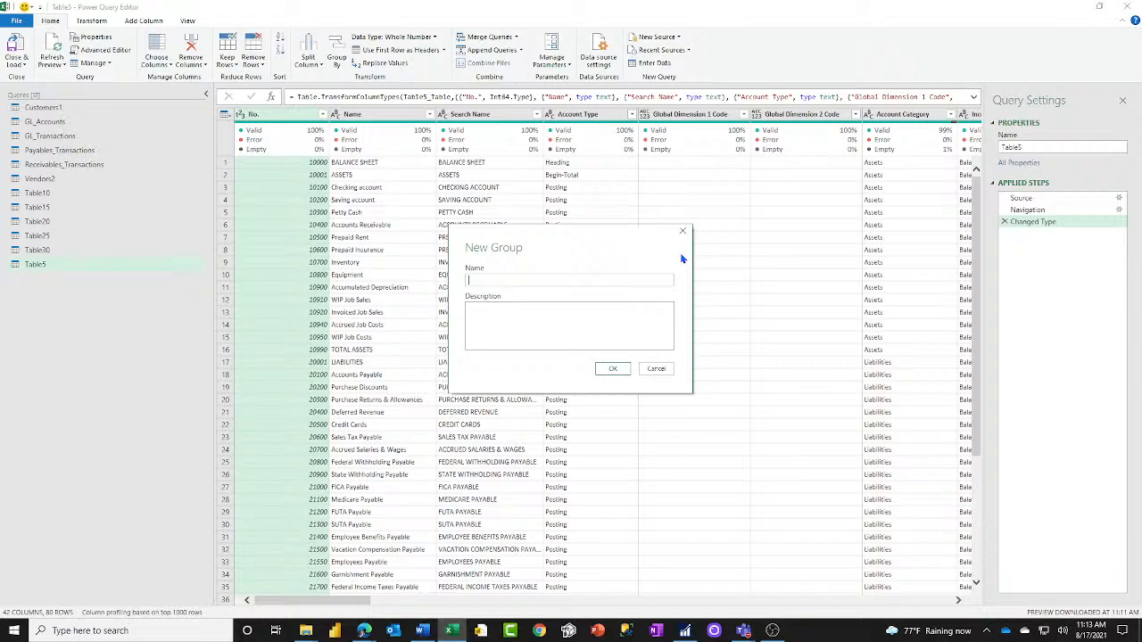
text(Lonkup Table )
text((Dim)
click(613, 368)
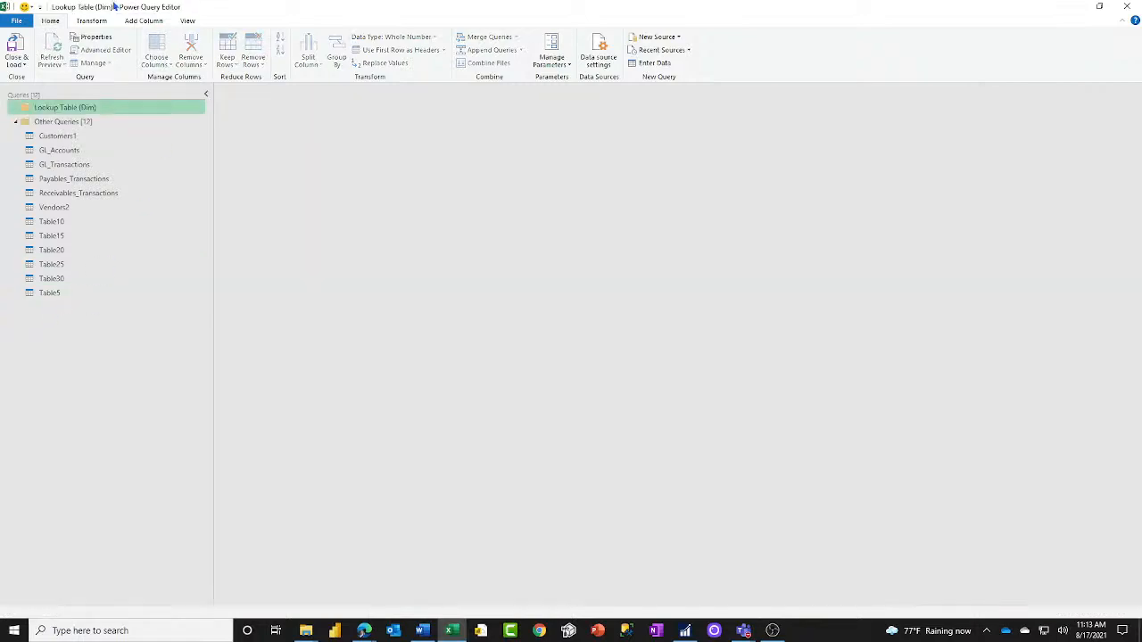
Create another query group named "Data Tables (Fact)".
right_click(92, 372)
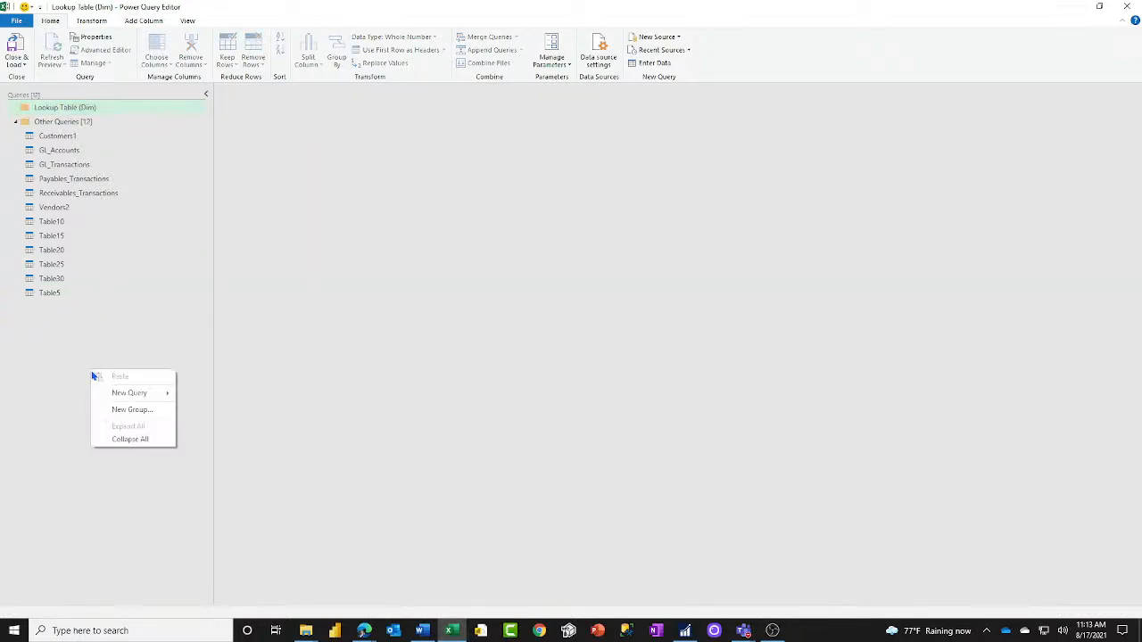
mouse_move(129, 394)
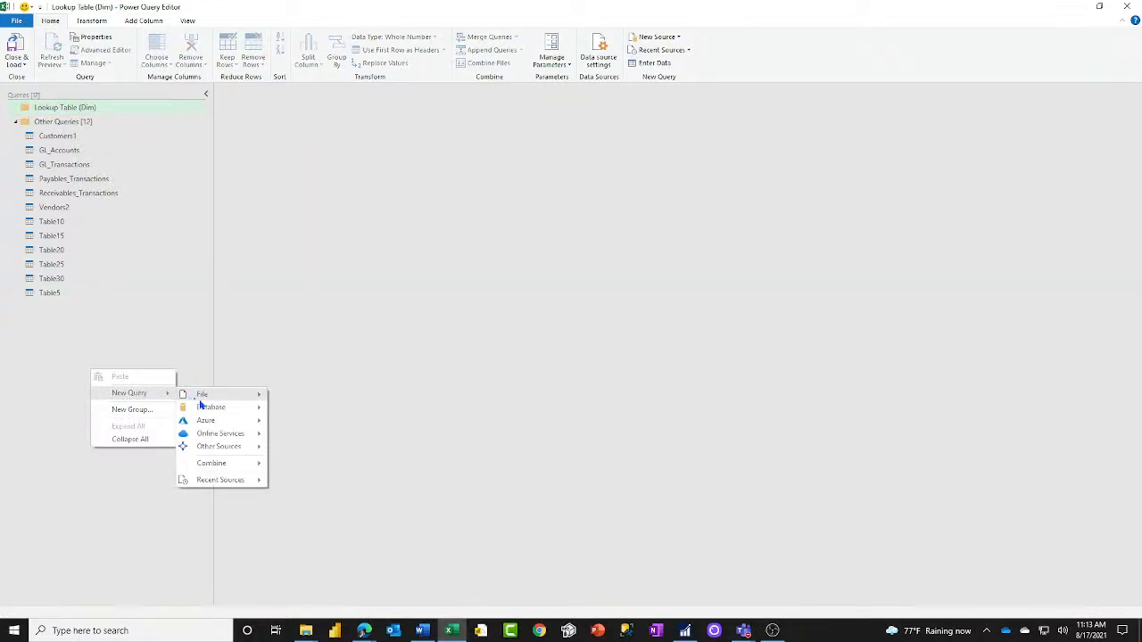
click(135, 409)
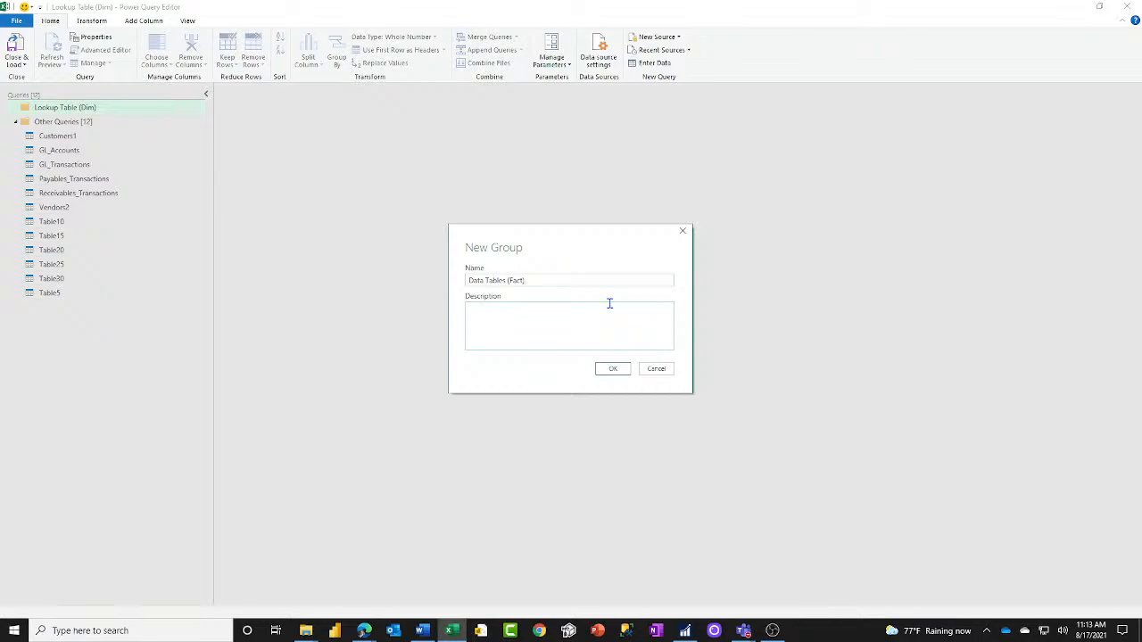
click(613, 368)
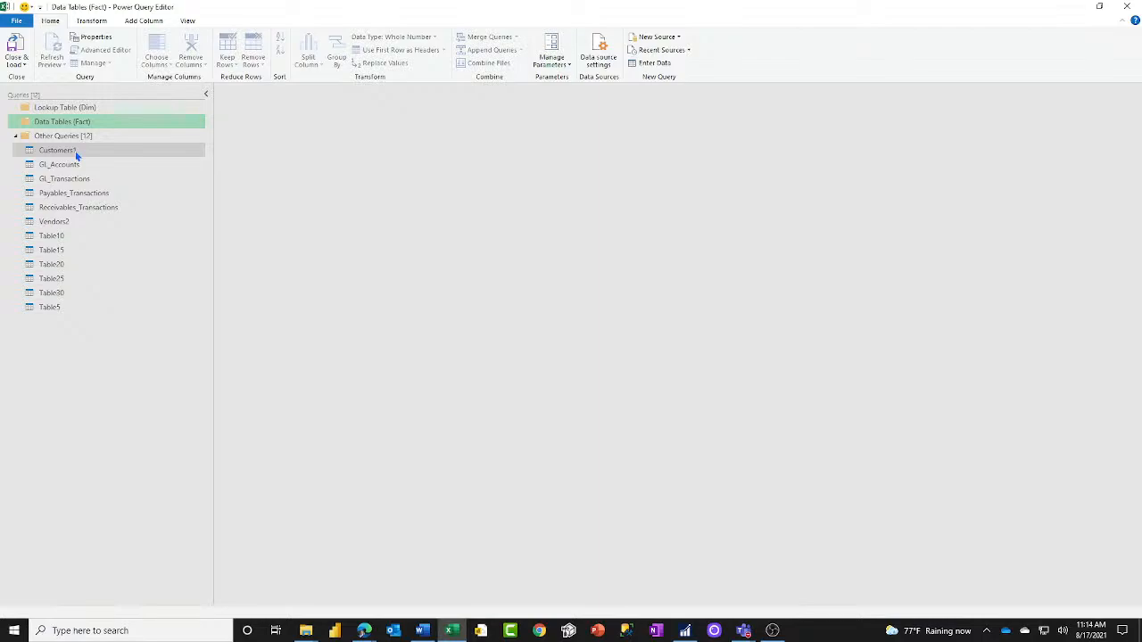
Create a third query group named "Refresh Only".
right_click(65, 383)
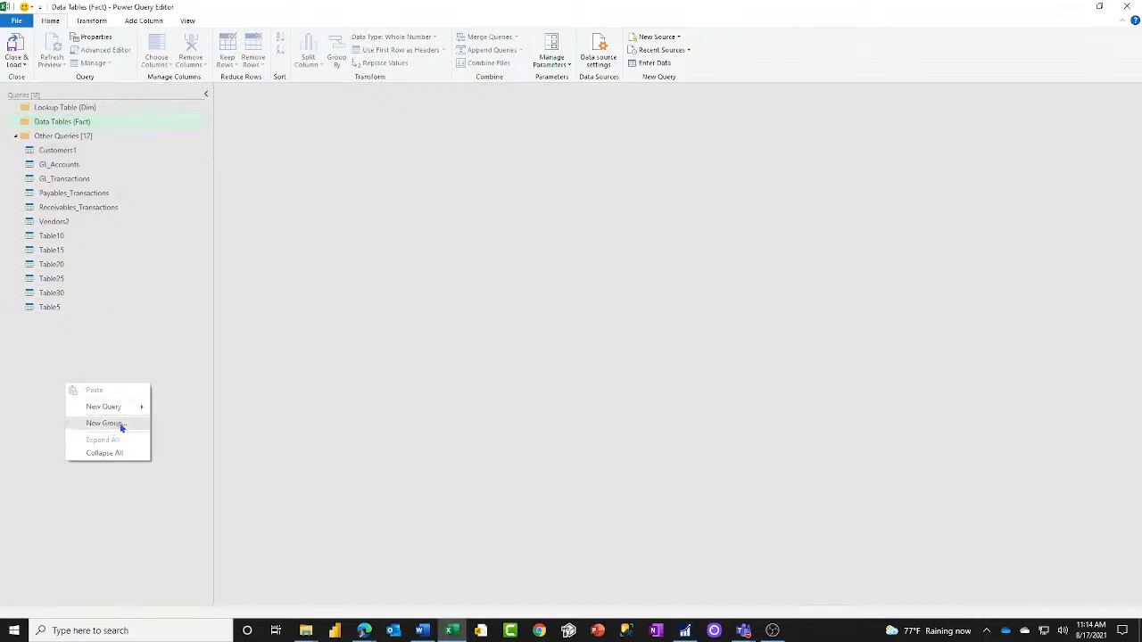
click(105, 423)
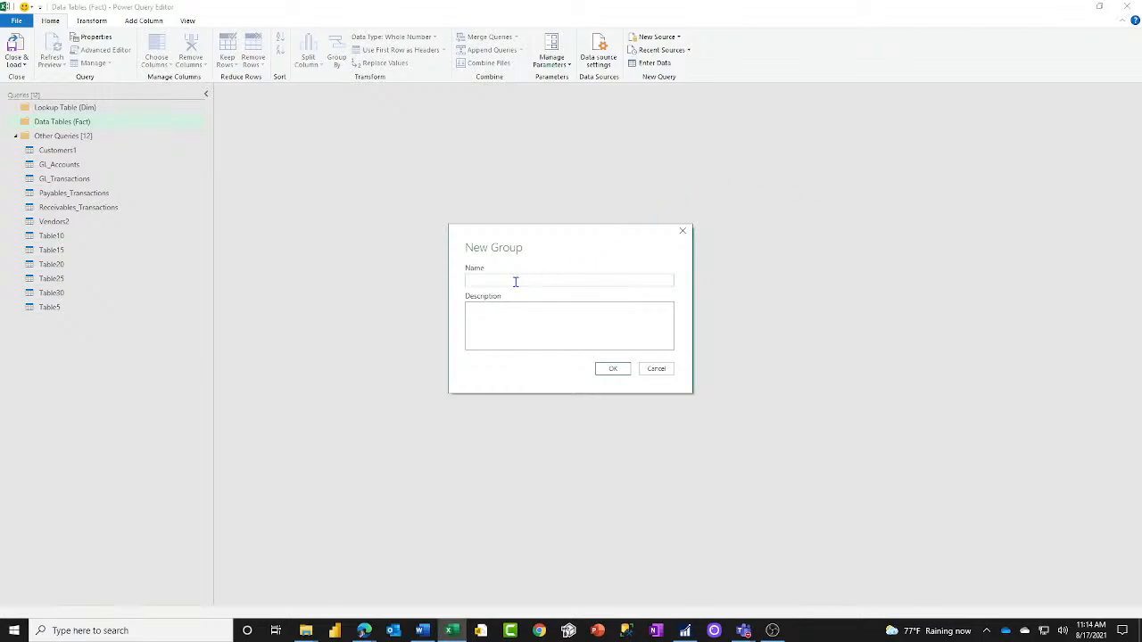
text(Refresh Only)
click(623, 371)
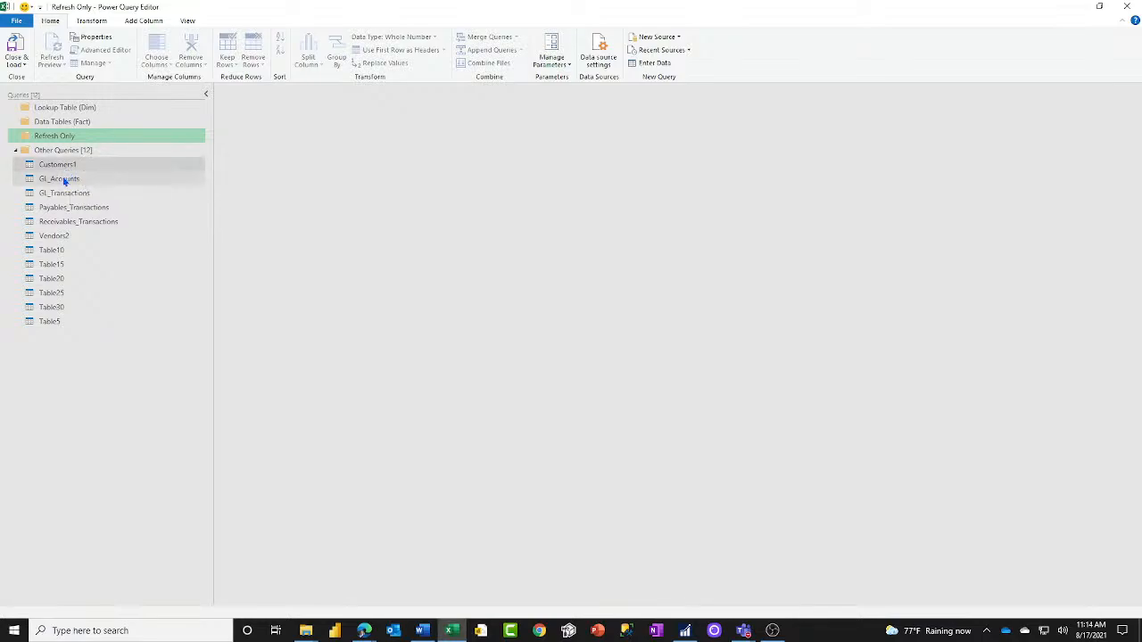
Rename the GL_Accounts query as "GP Chart of Accounts".
click(64, 179)
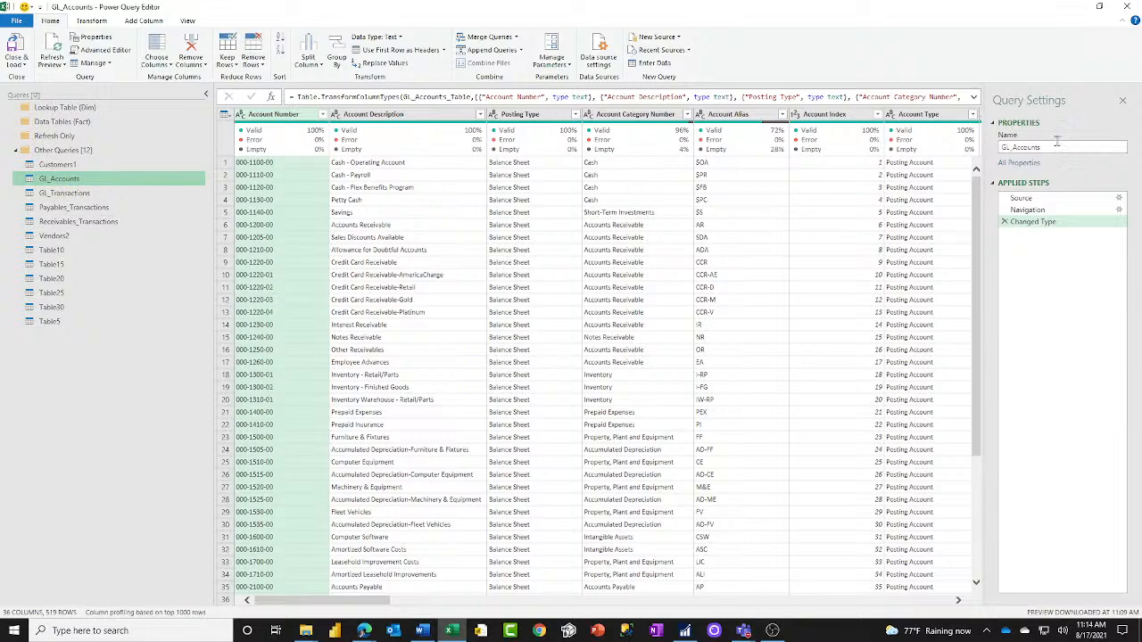
click(1094, 146)
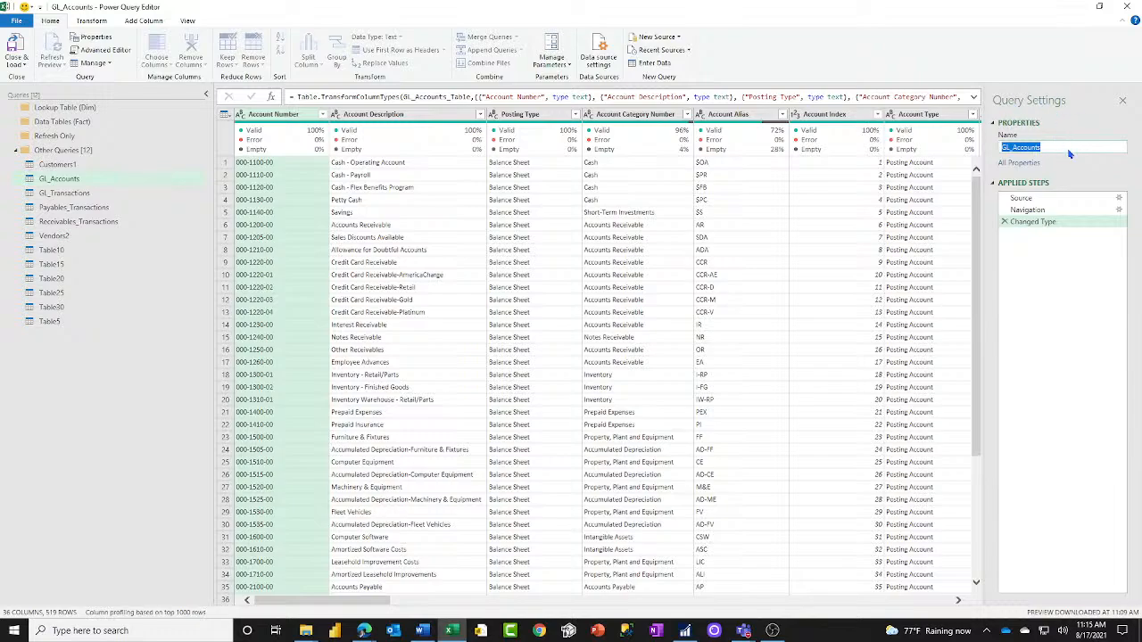
text(GP Chart of)
drag(1067, 148, 1013, 148)
key(Return)
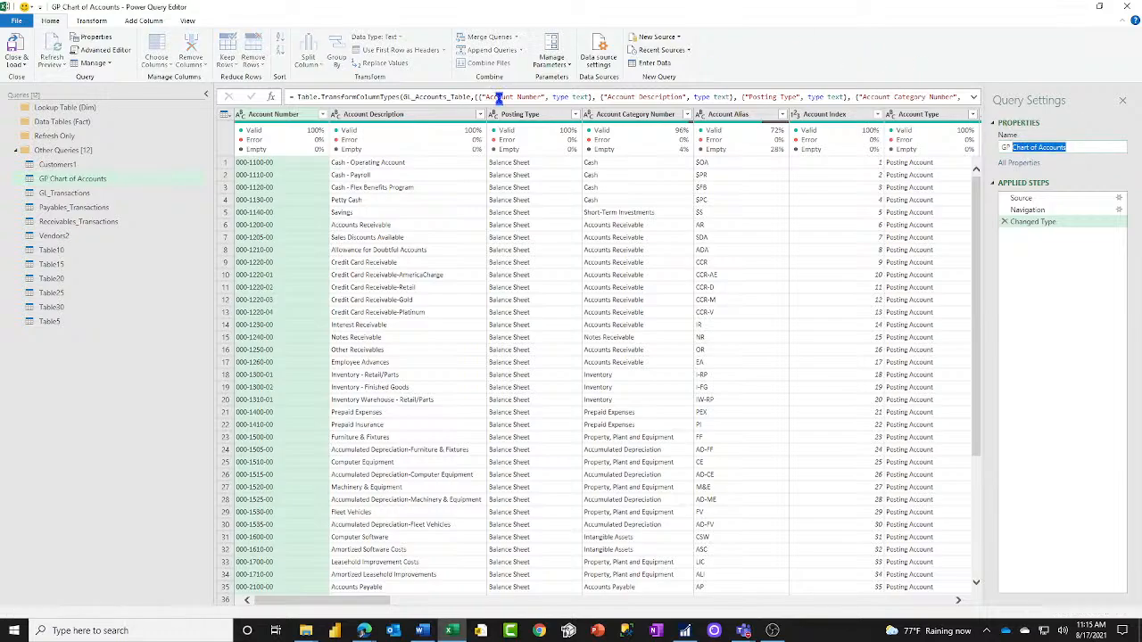
Check the numbered tables for the one holding the account list, Table5, and rename it as "BC Chart of Accounts".
click(50, 250)
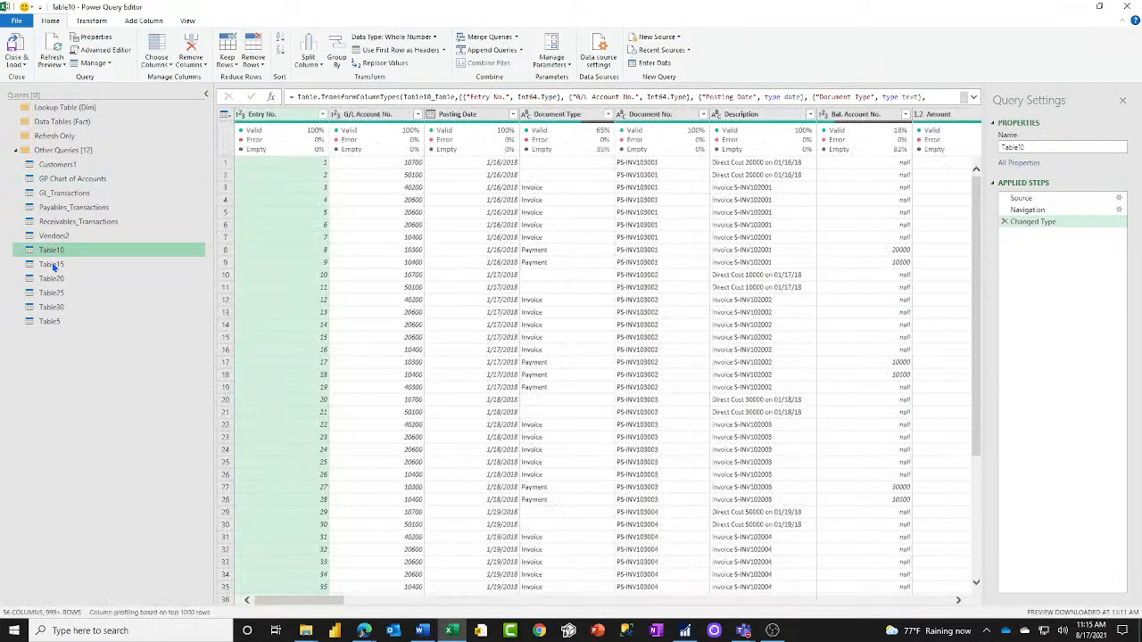
click(52, 265)
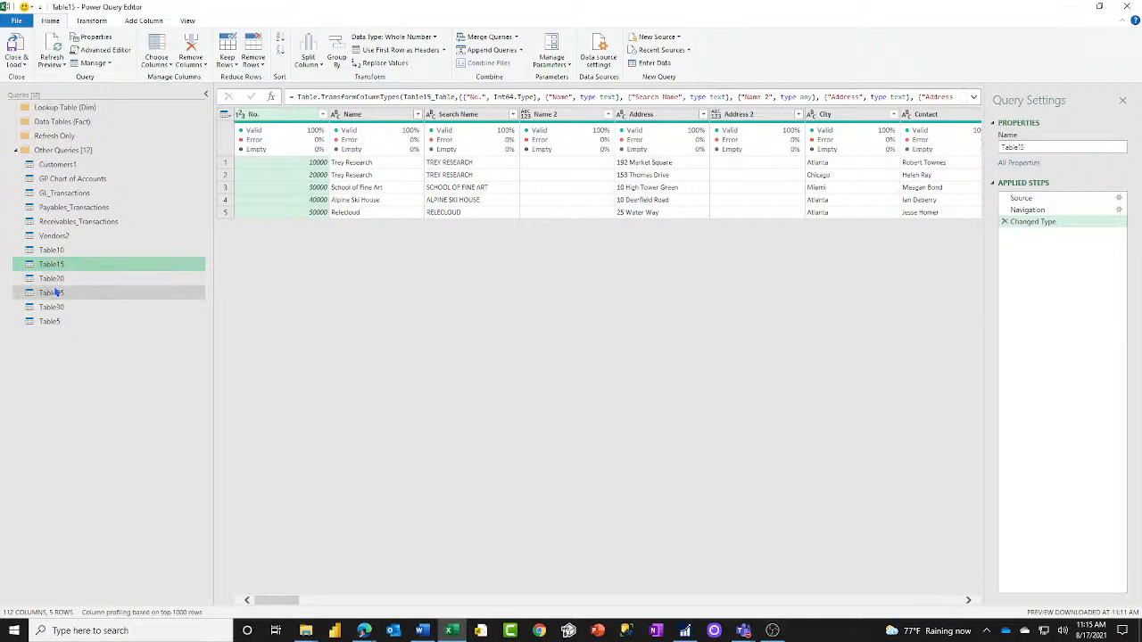
click(57, 323)
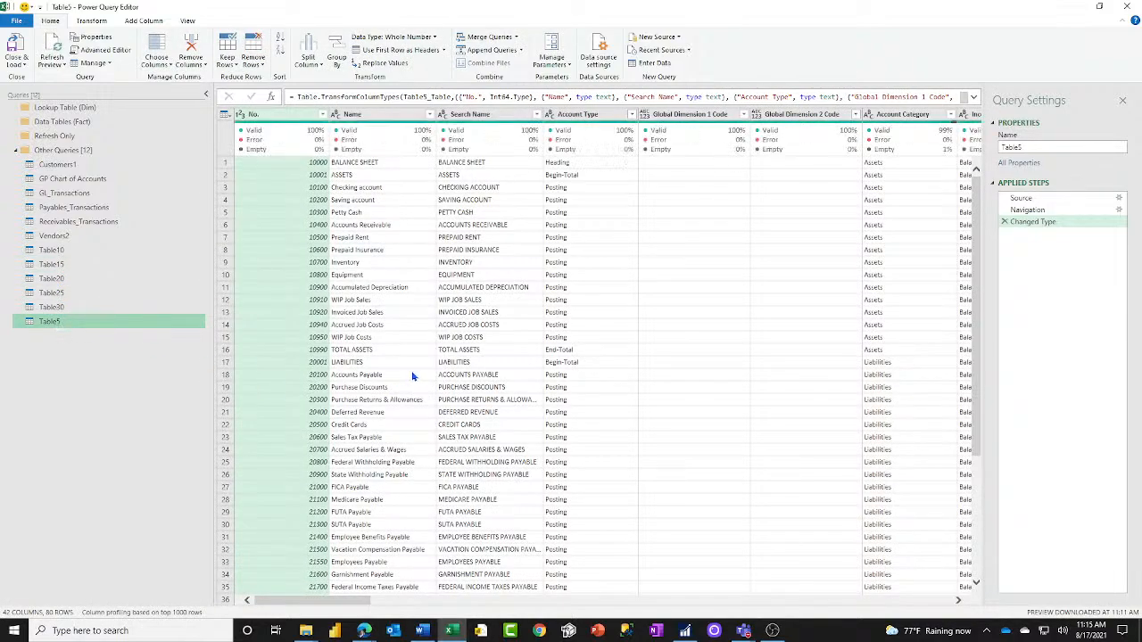
drag(1034, 146, 898, 129)
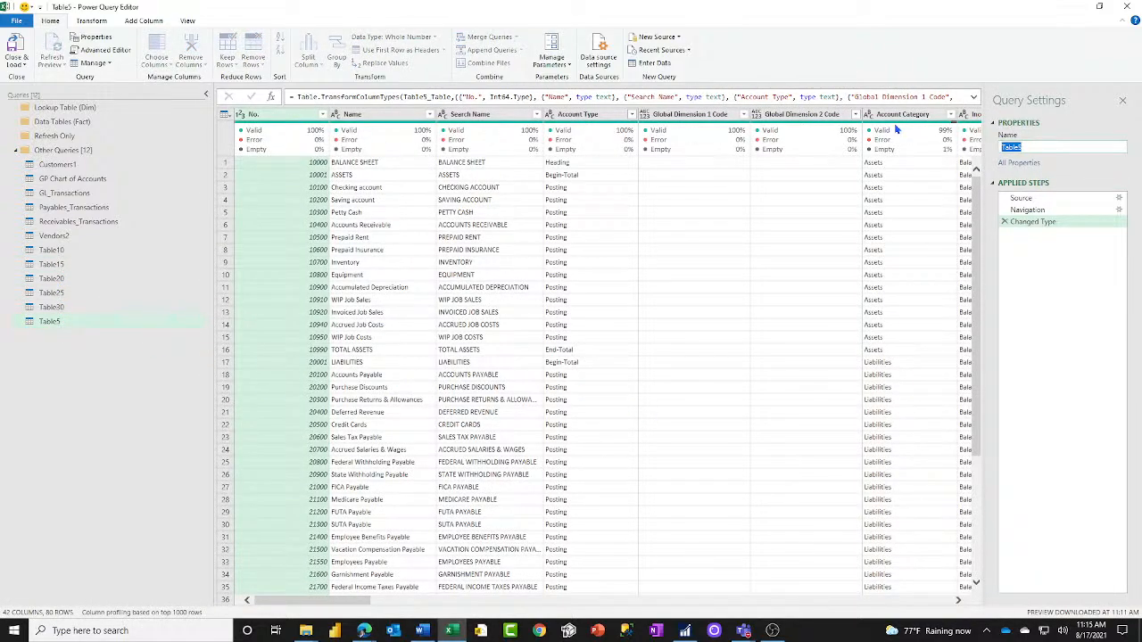
text(BC Chart of Accounts)
key(Return)
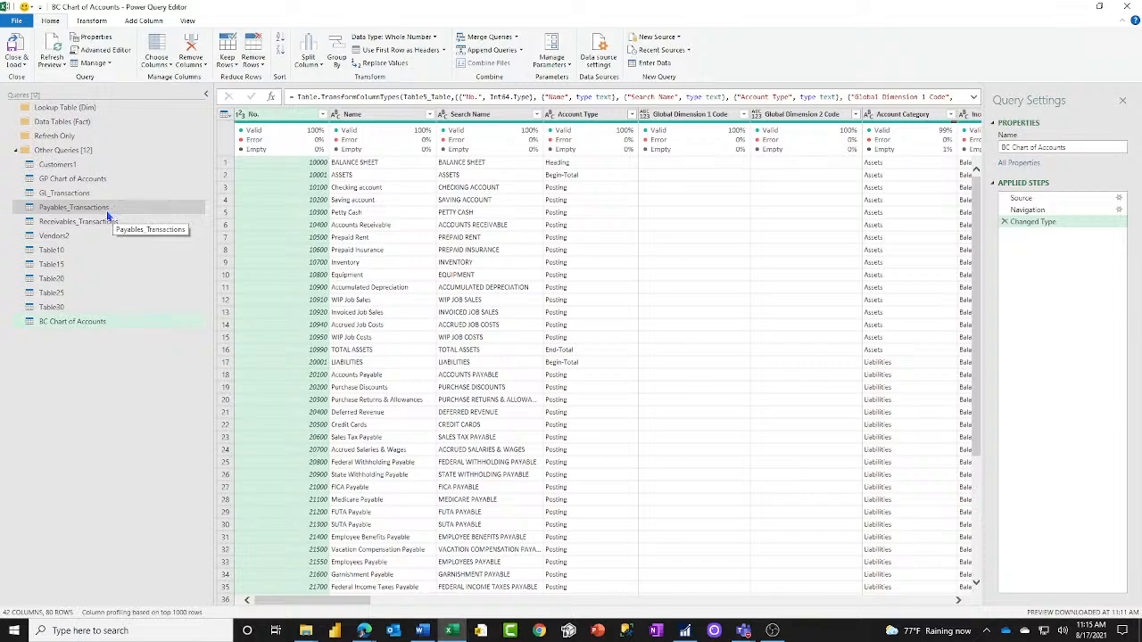
Create a query group named "Chart of Accounts" and move the BC Chart of Accounts and GP Chart of Accounts queries into it.
right_click(64, 381)
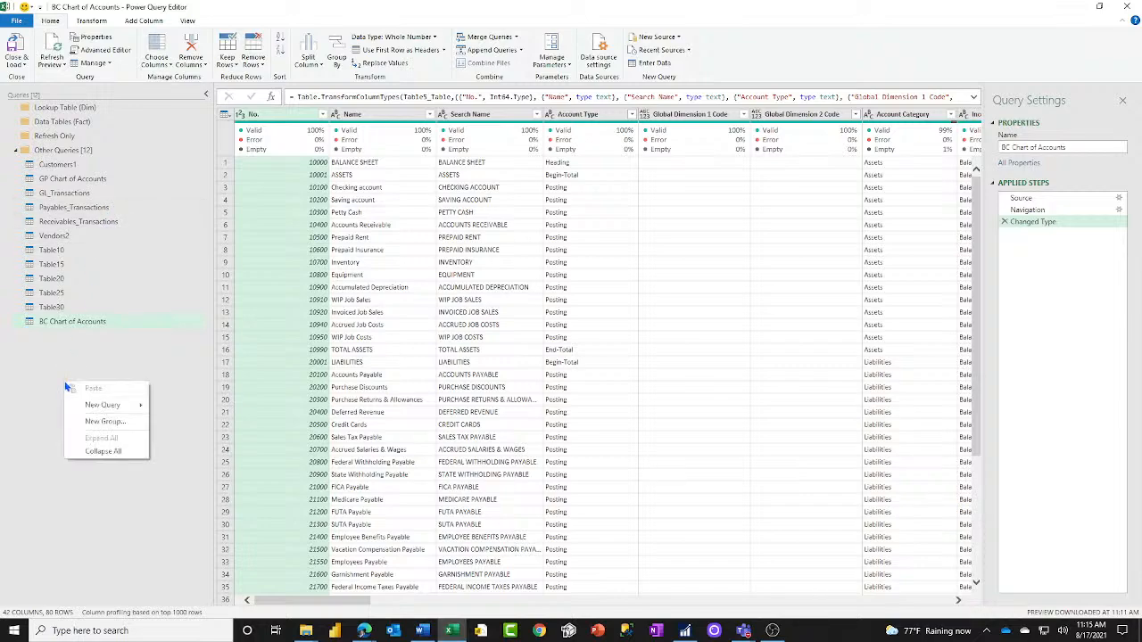
click(104, 421)
text(Char)
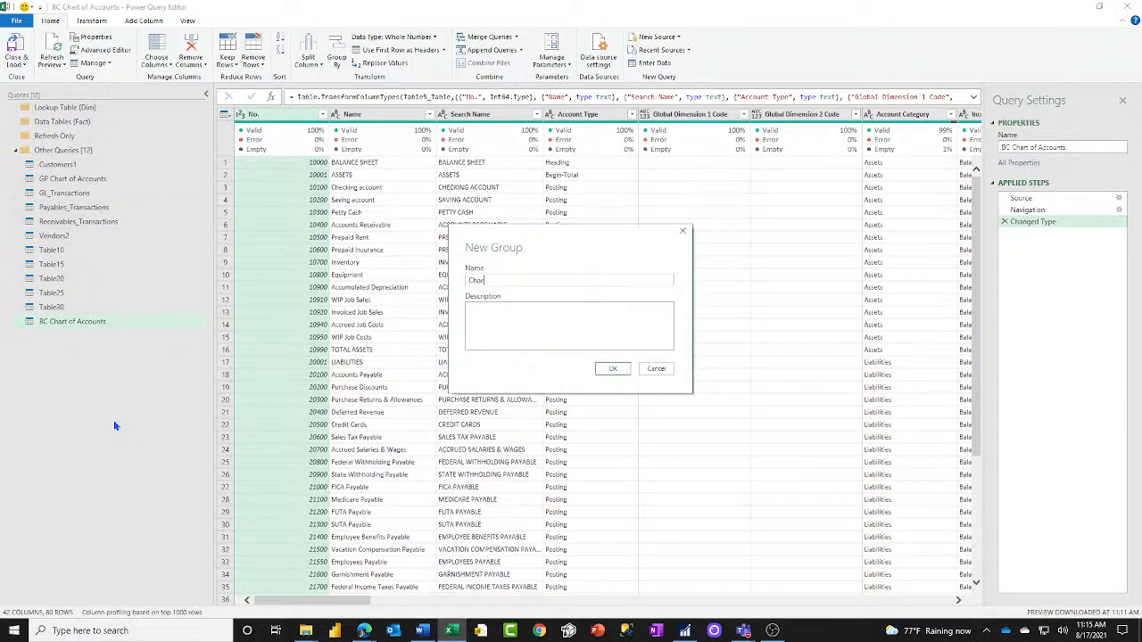
text(t of Accounts)
key(Return)
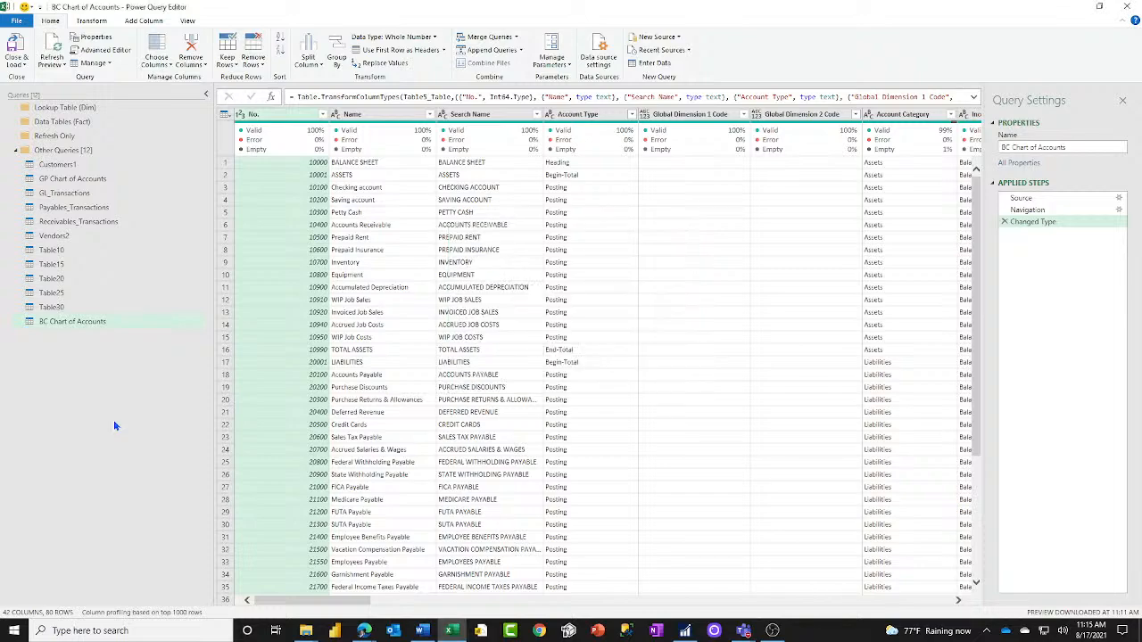
drag(59, 336, 45, 149)
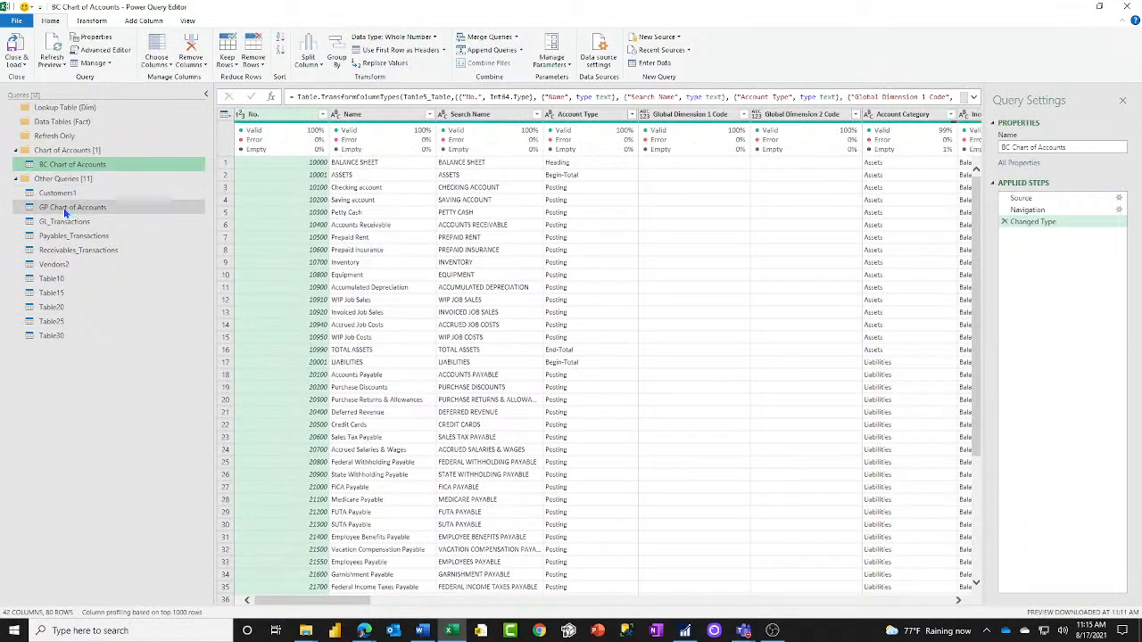
drag(68, 209, 65, 162)
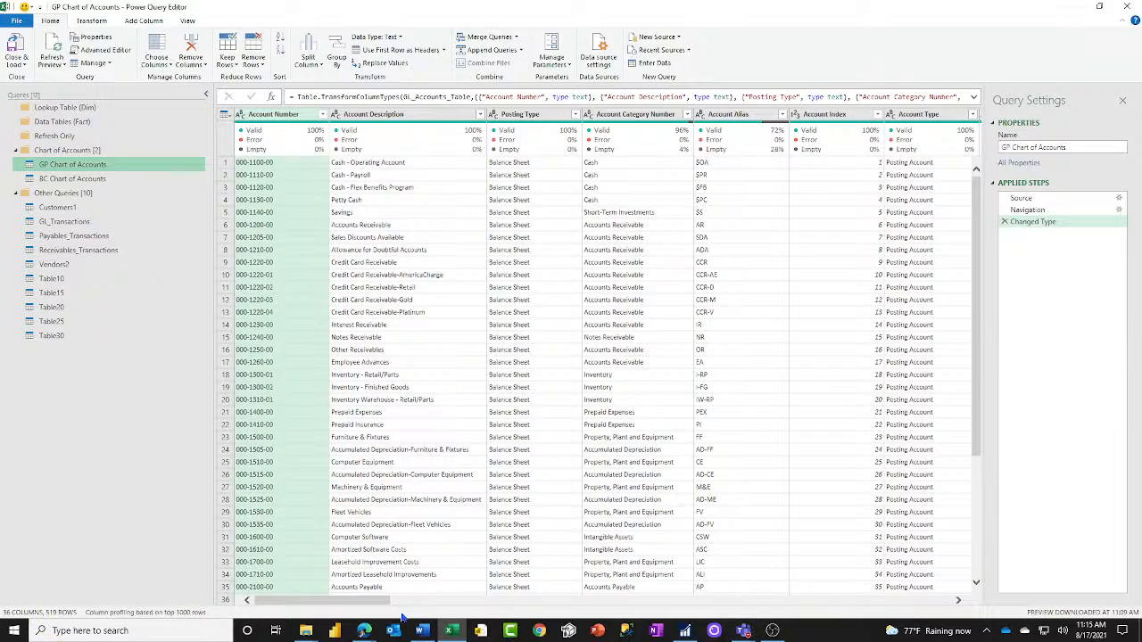
Choose the columns to keep in GP Chart of Accounts, selecting only Account Number, Account Description, Posting Type, Account Category Number and Account Type.
drag(375, 601, 919, 588)
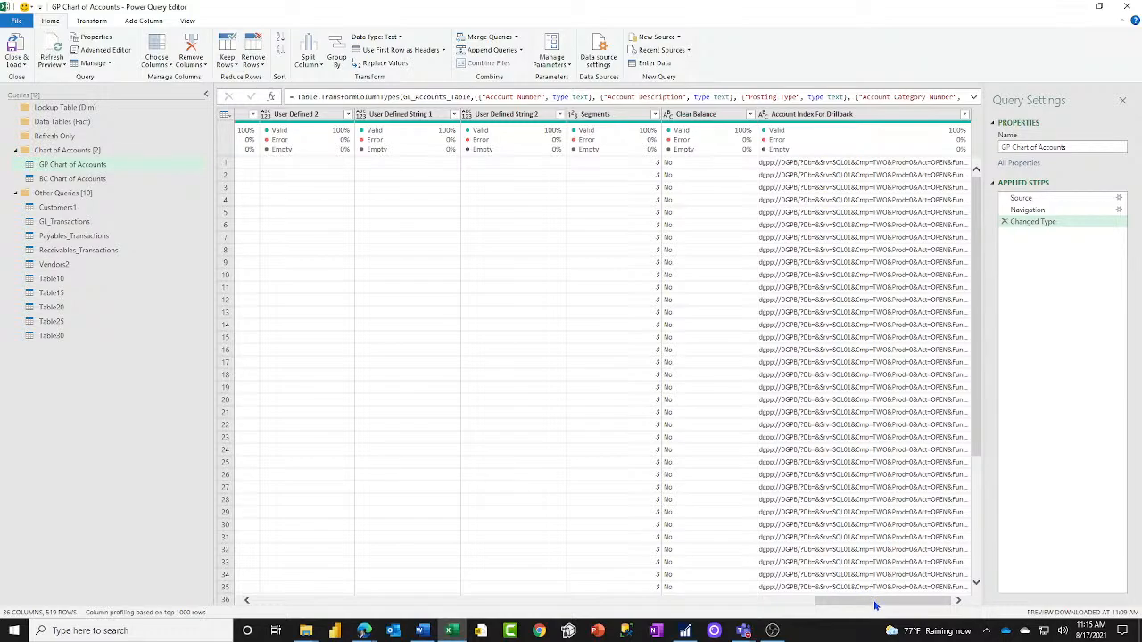
drag(875, 606, 1029, 621)
drag(839, 602, 254, 608)
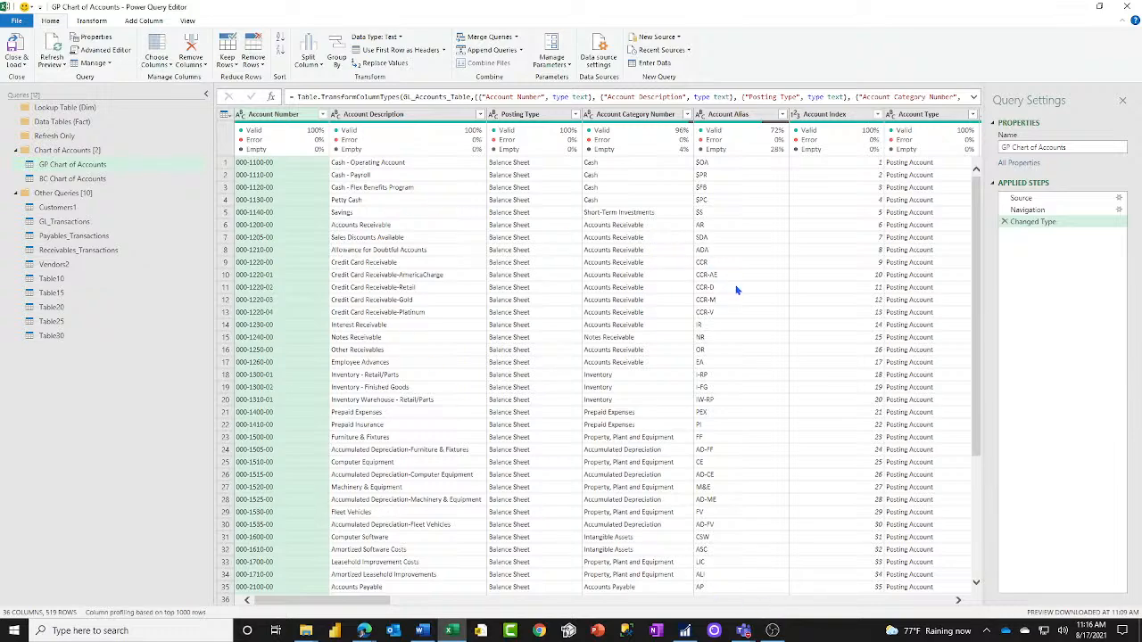
click(154, 44)
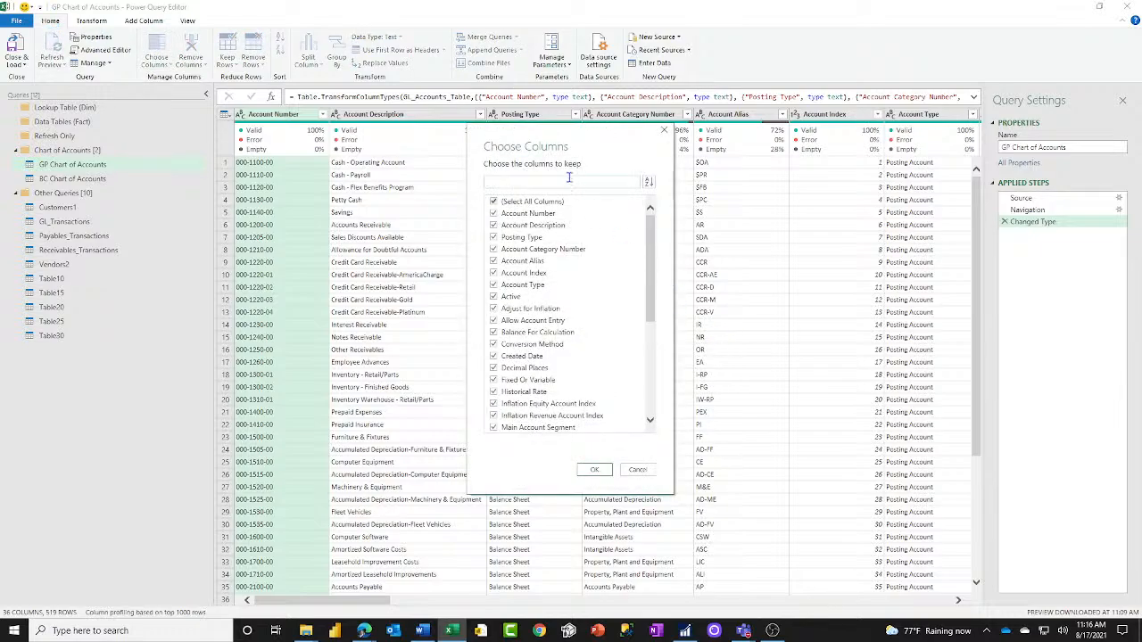
click(493, 201)
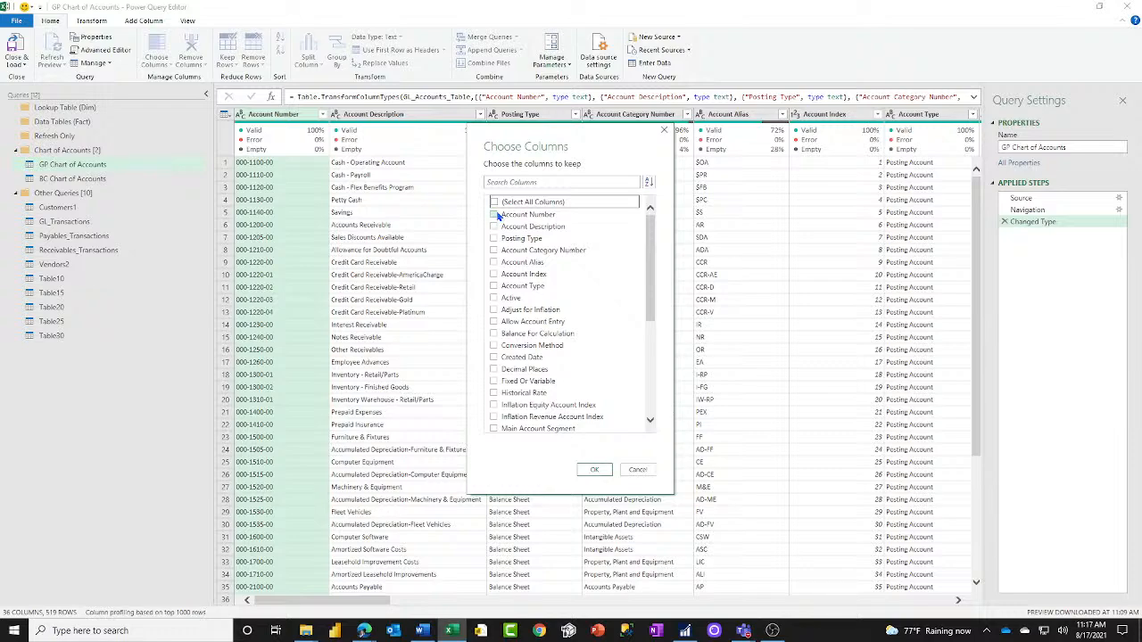
click(495, 215)
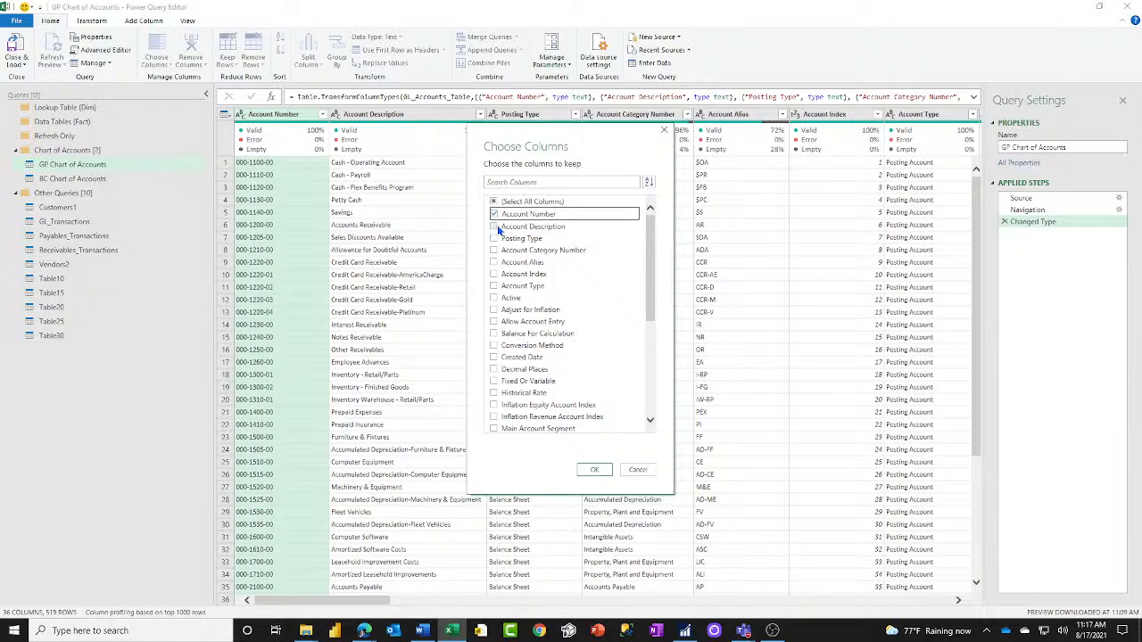
click(495, 226)
click(494, 238)
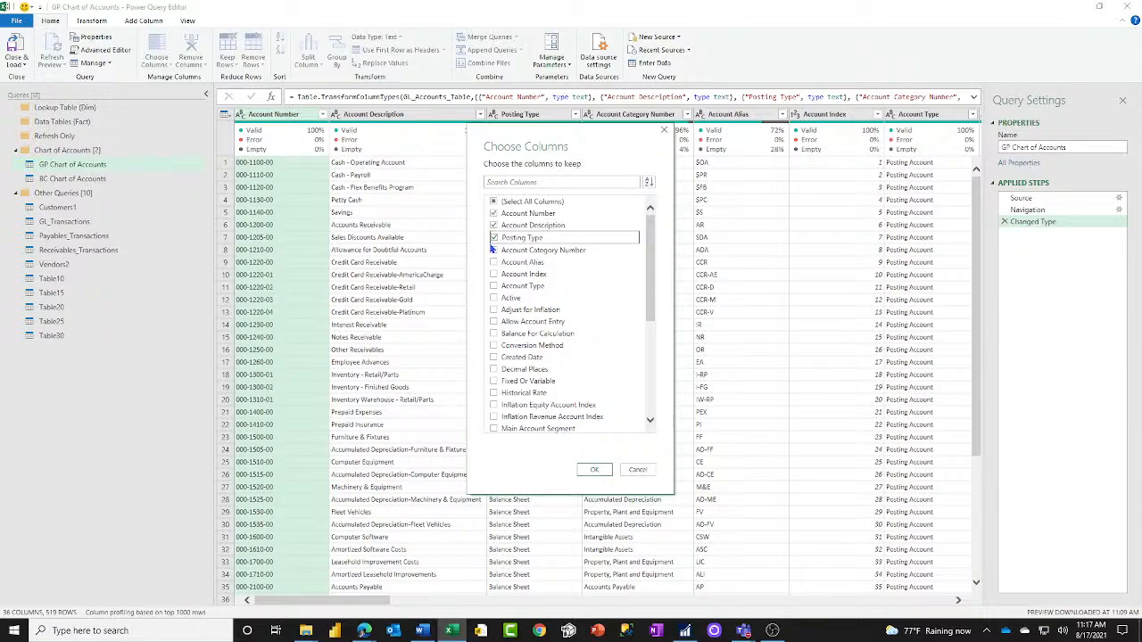
click(495, 251)
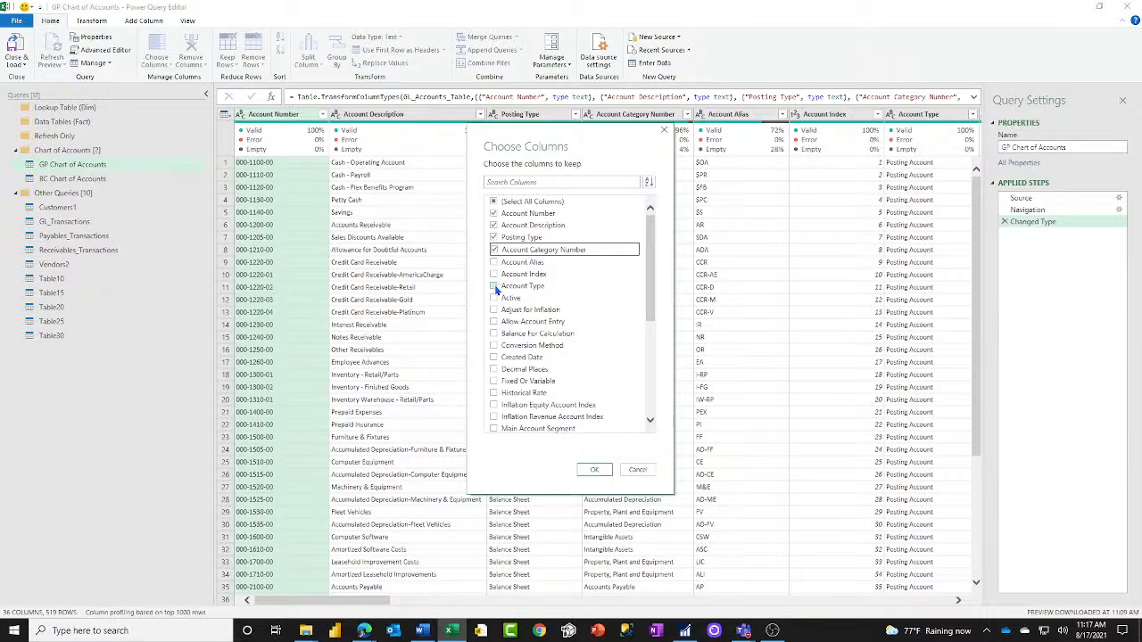
click(495, 287)
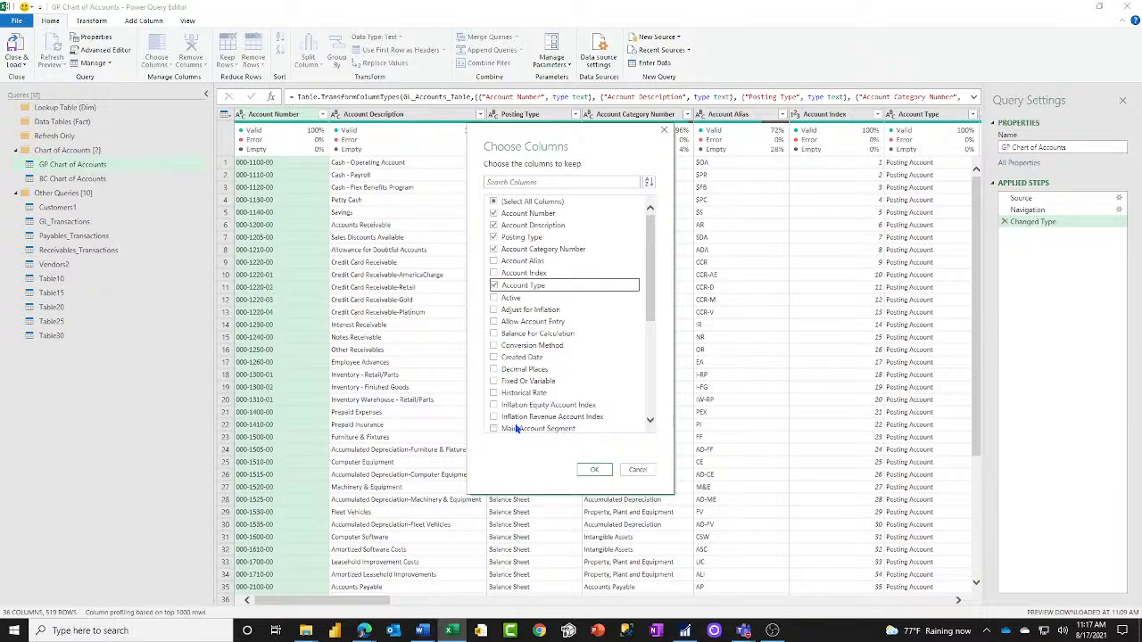
Add Main Account Segment, Typical Balance and Active to the columns to keep in GP Chart of Accounts.
scroll(528, 408, down, 2)
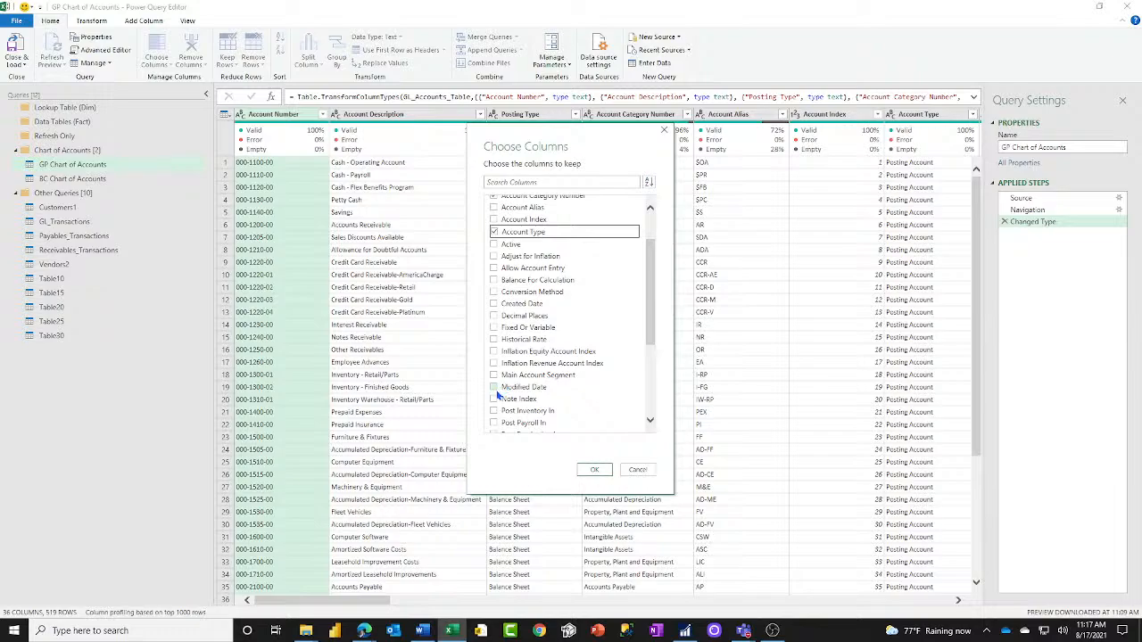
scroll(535, 406, down, 1)
scroll(546, 409, down, 2)
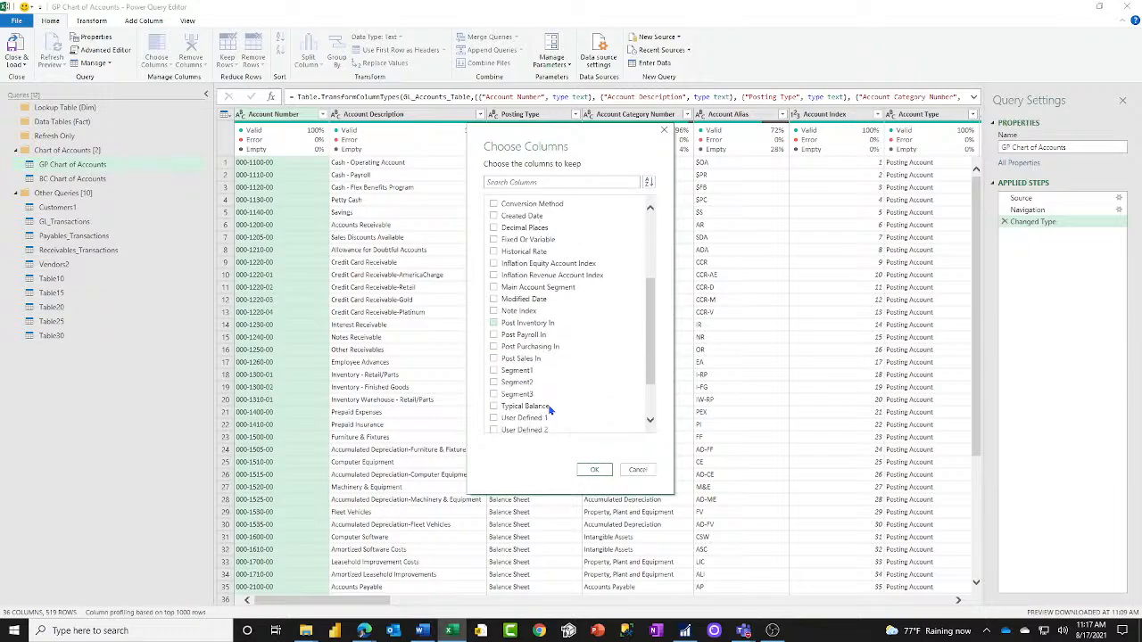
click(494, 286)
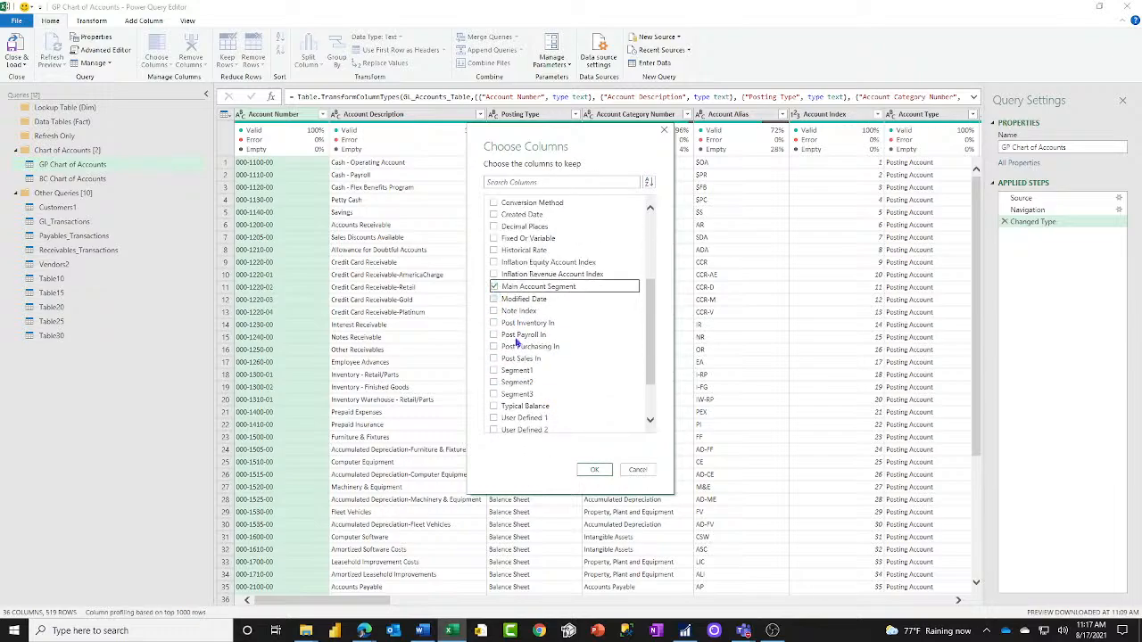
scroll(494, 330, down, 2)
click(494, 353)
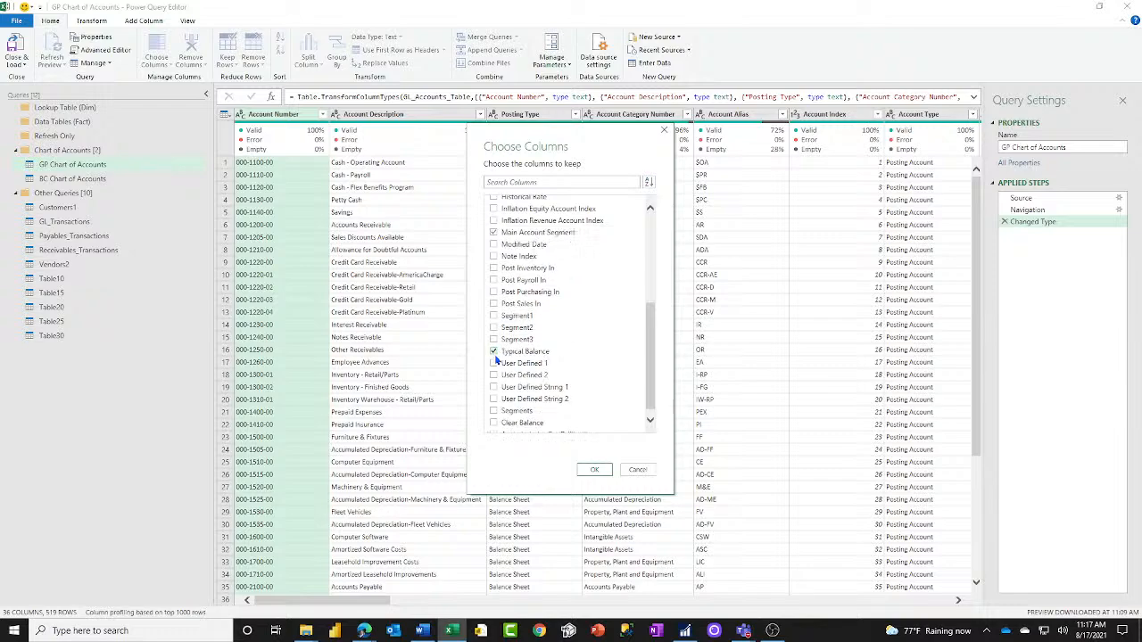
scroll(546, 413, down, 1)
scroll(593, 408, up, 6)
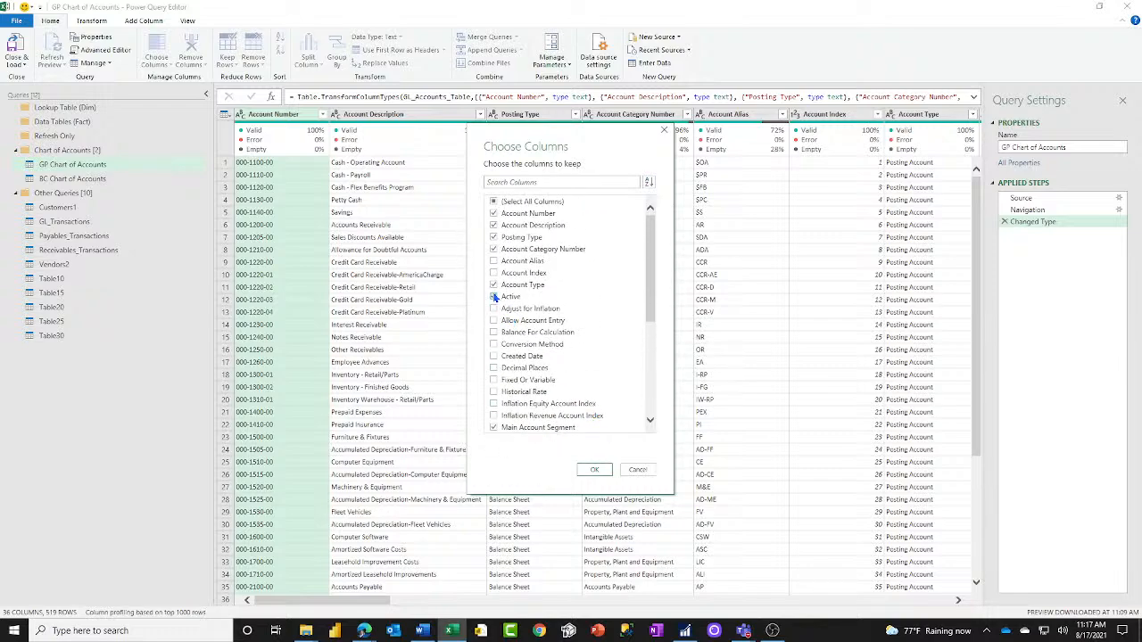
click(494, 298)
Review the remaining columns and also mark Segment1, Segment2 and Segment3 to be kept.
scroll(565, 398, down, 3)
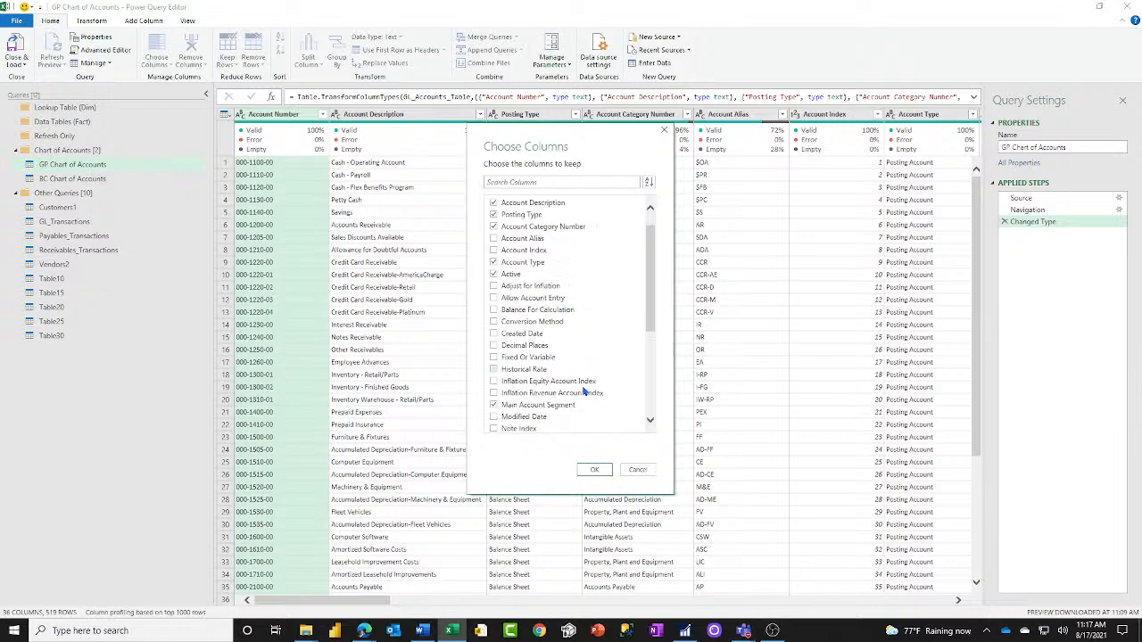
scroll(565, 404, down, 1)
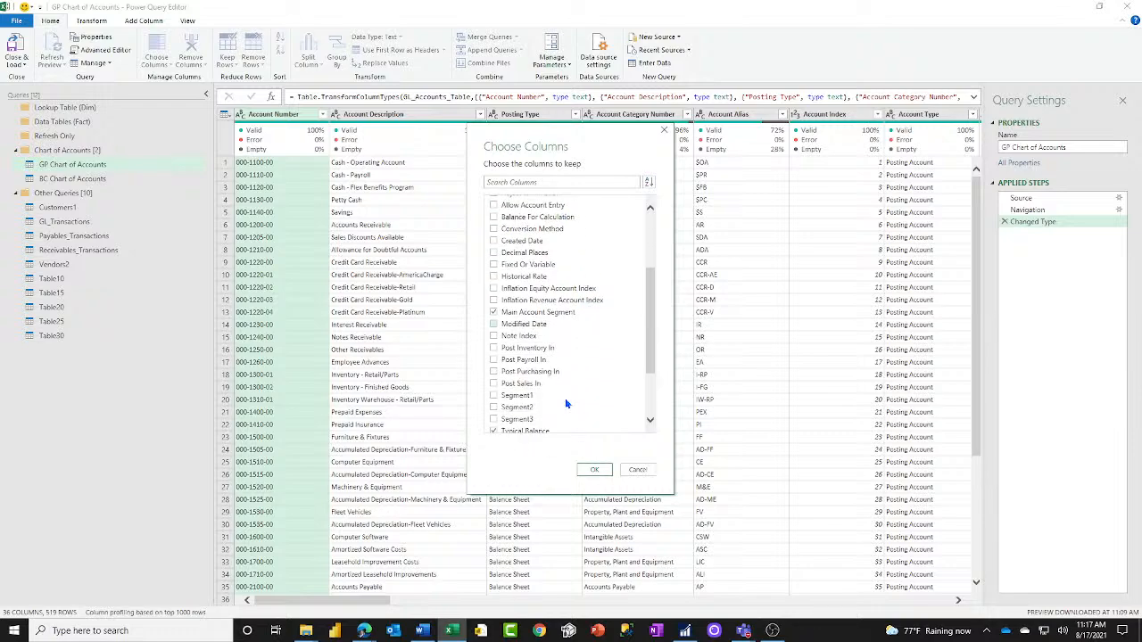
scroll(565, 404, down, 2)
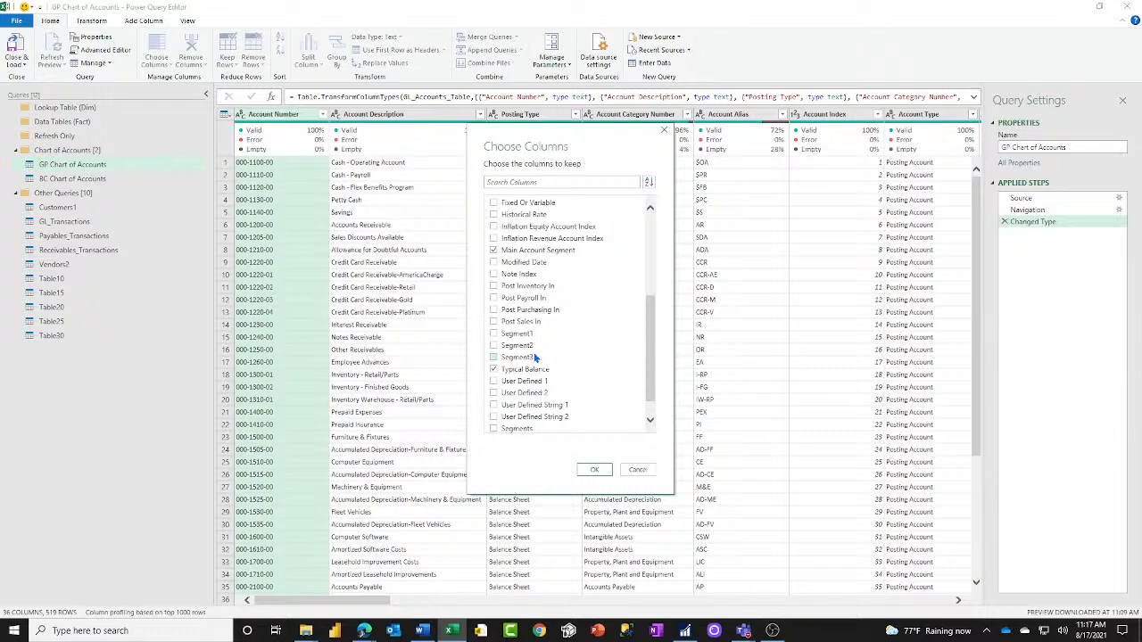
scroll(535, 357, down, 1)
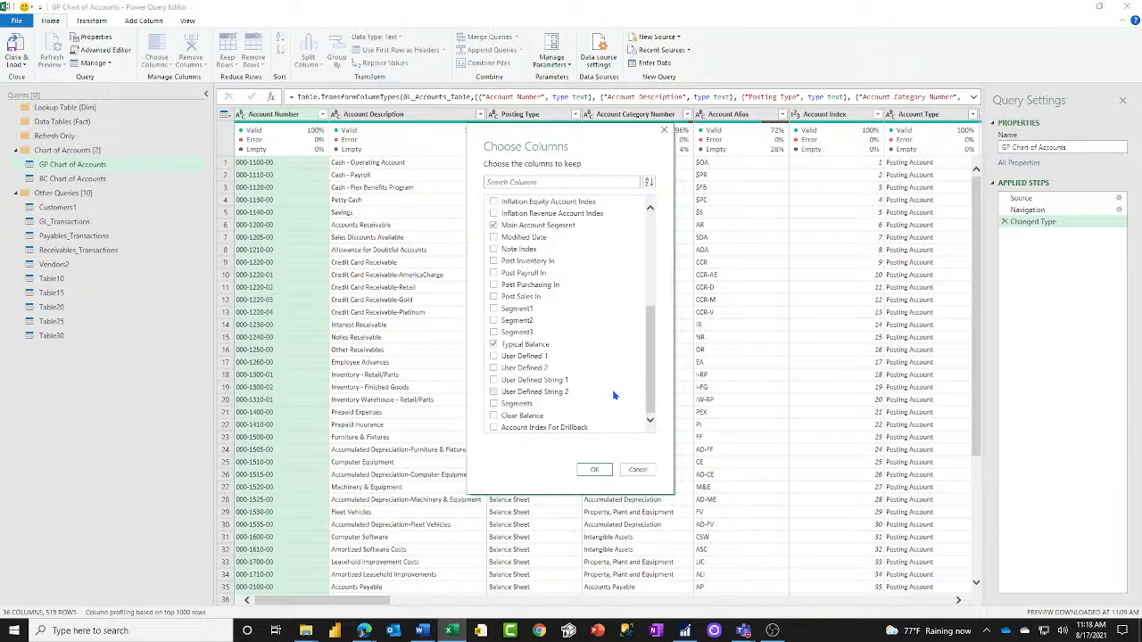
scroll(586, 391, up, 3)
scroll(560, 381, down, 3)
click(493, 308)
click(493, 320)
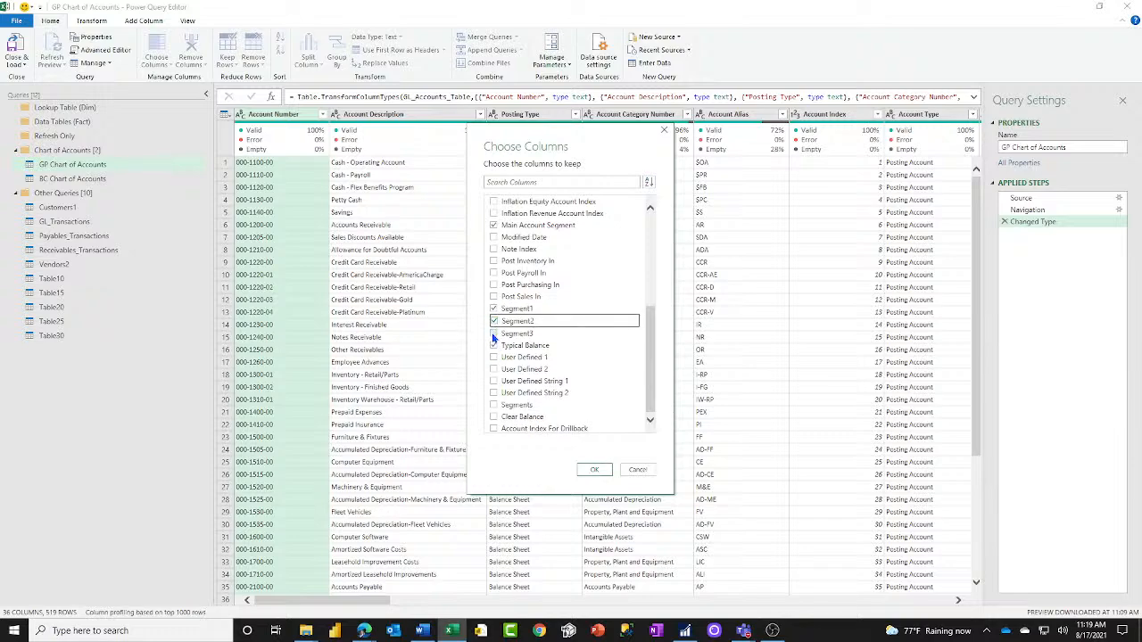
click(494, 333)
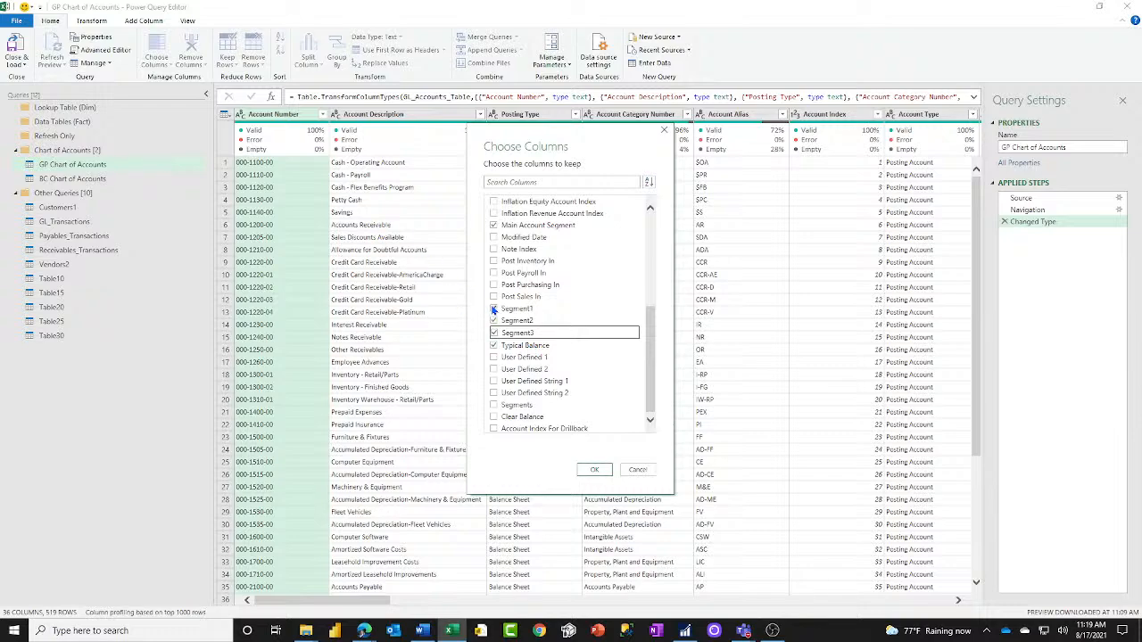
Unmark Segment1, Segment2, Segment3 and Main Account Segment, and apply the column selection to GP Chart of Accounts.
click(494, 308)
click(494, 321)
click(494, 332)
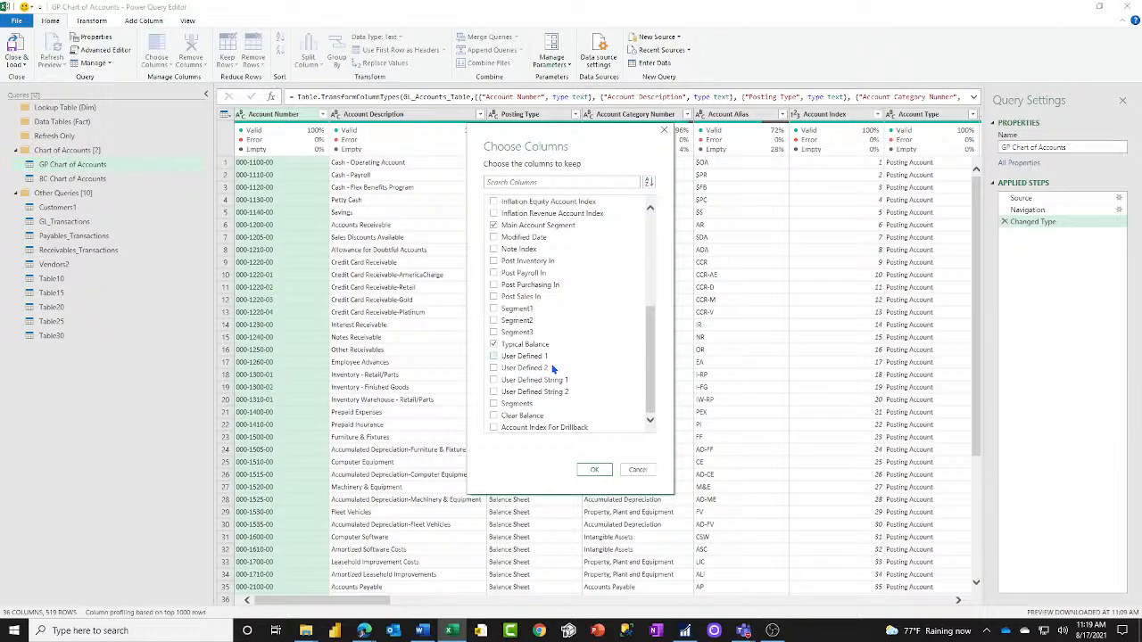
click(492, 226)
scroll(592, 399, up, 5)
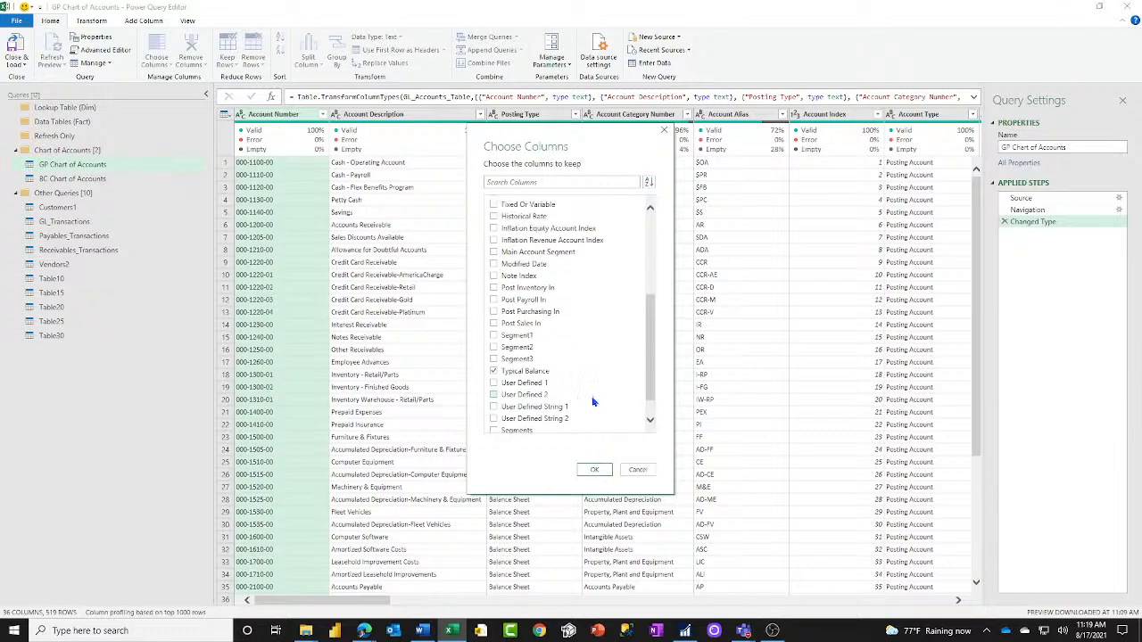
click(594, 470)
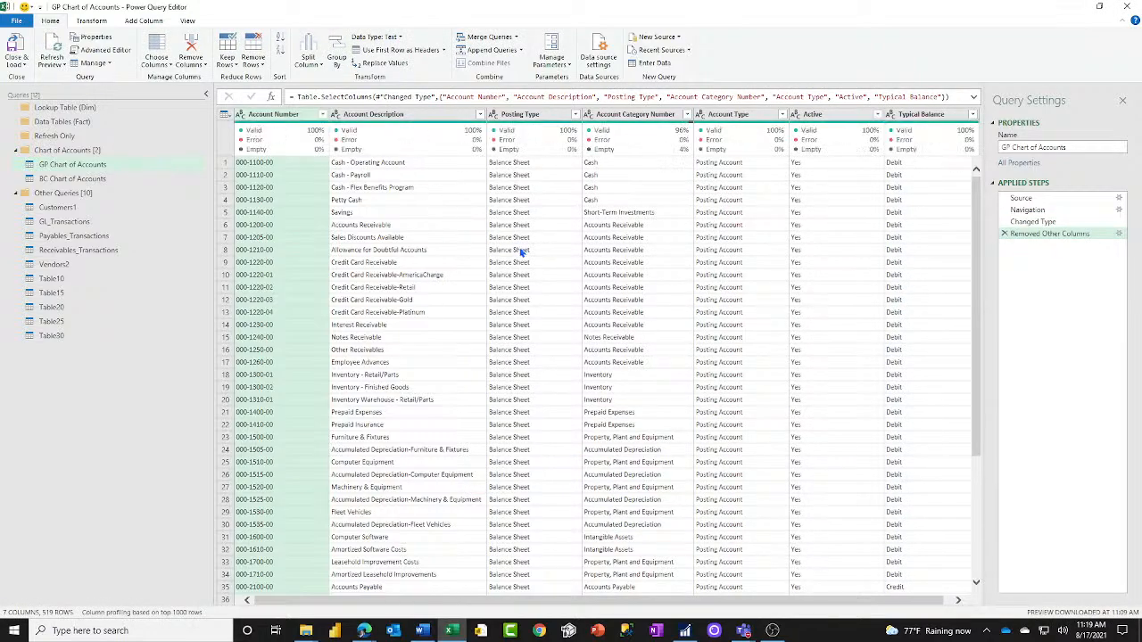
Rename the Account Category Number column to "Account Category".
click(657, 119)
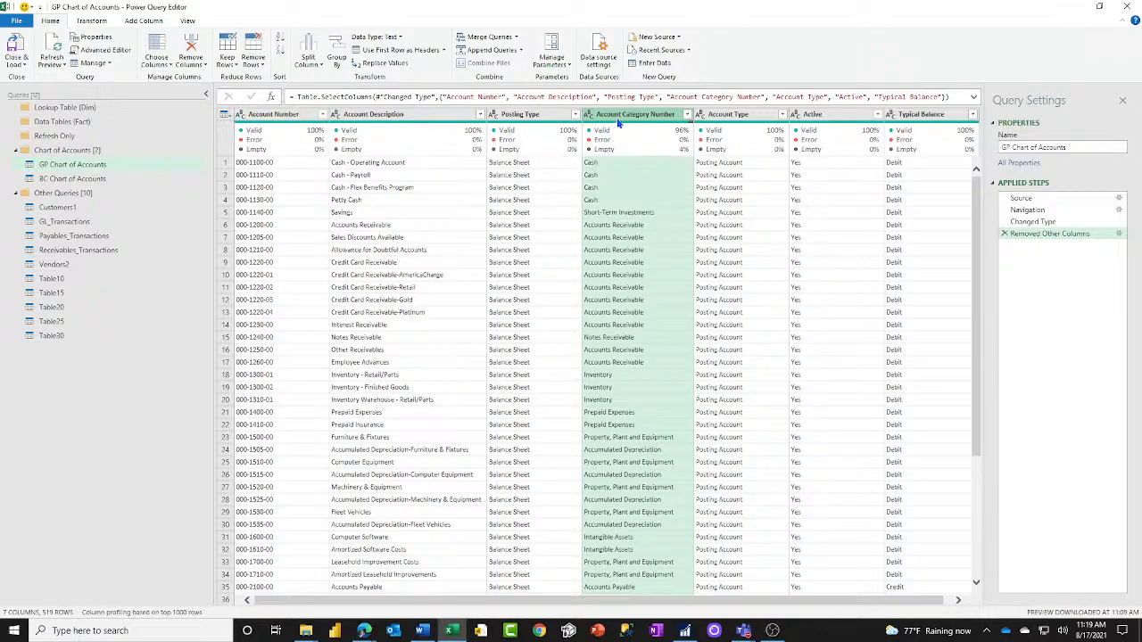
click(254, 116)
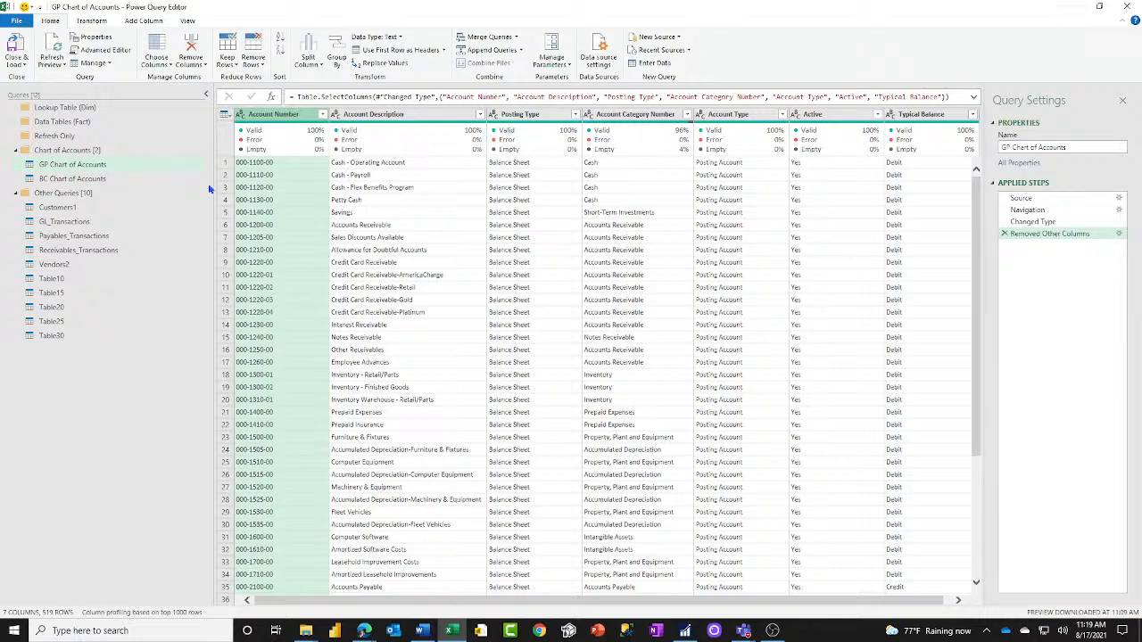
click(635, 116)
double_click(644, 114)
double_click(662, 114)
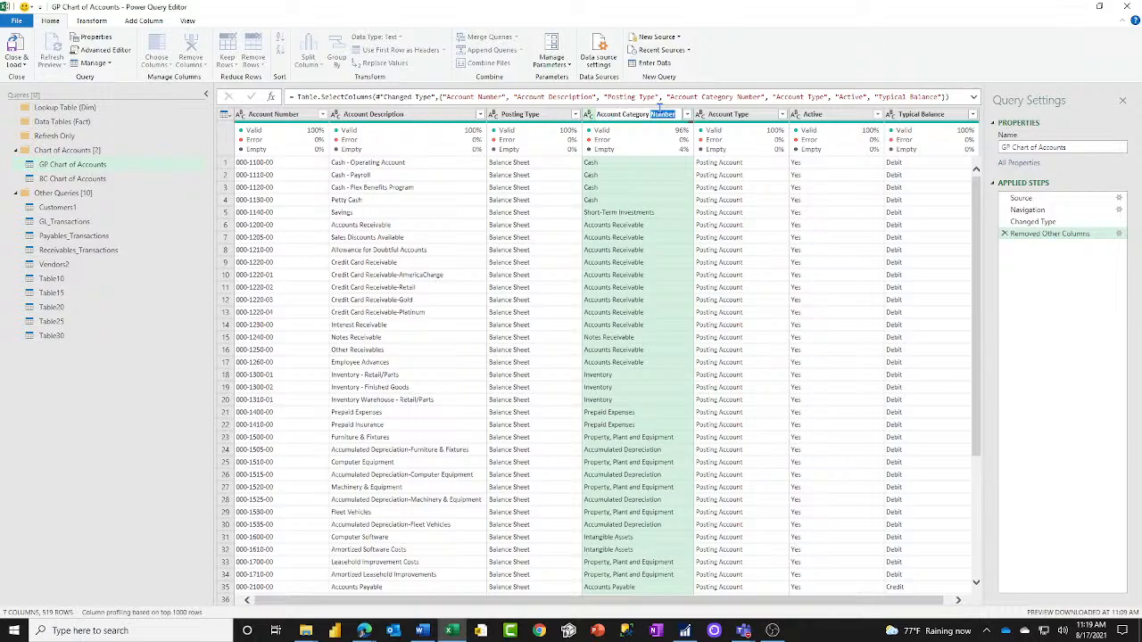
key(BackSpace)
key(Return)
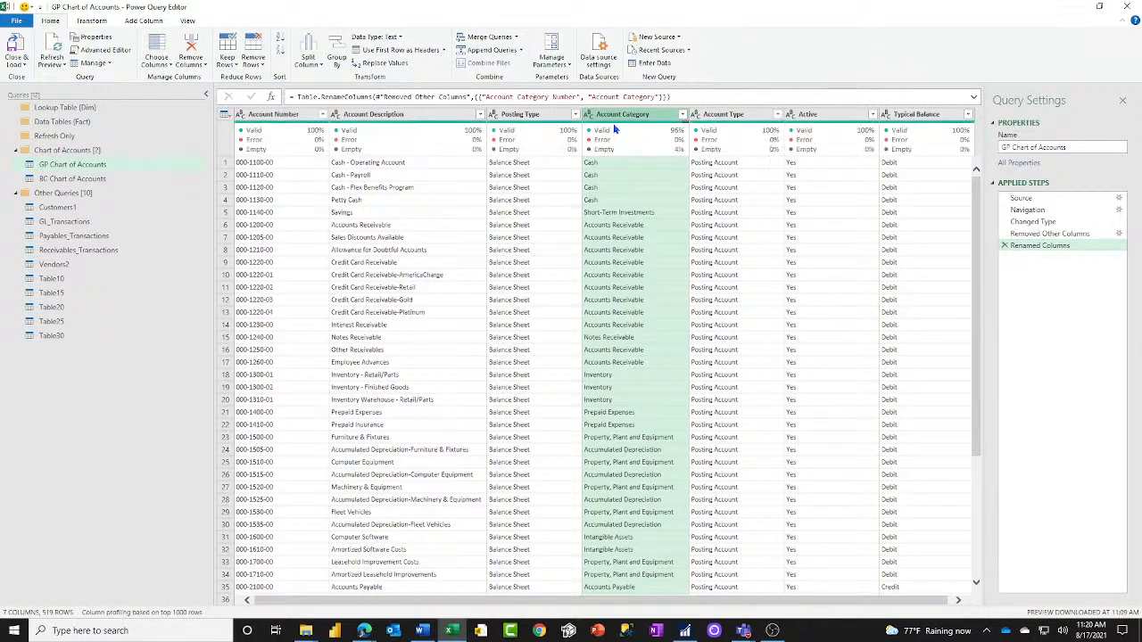
Filter Account Type to only Unit Account rows to inspect them, and delete that filter step.
mouse_move(614, 130)
mouse_move(743, 632)
click(729, 566)
click(777, 114)
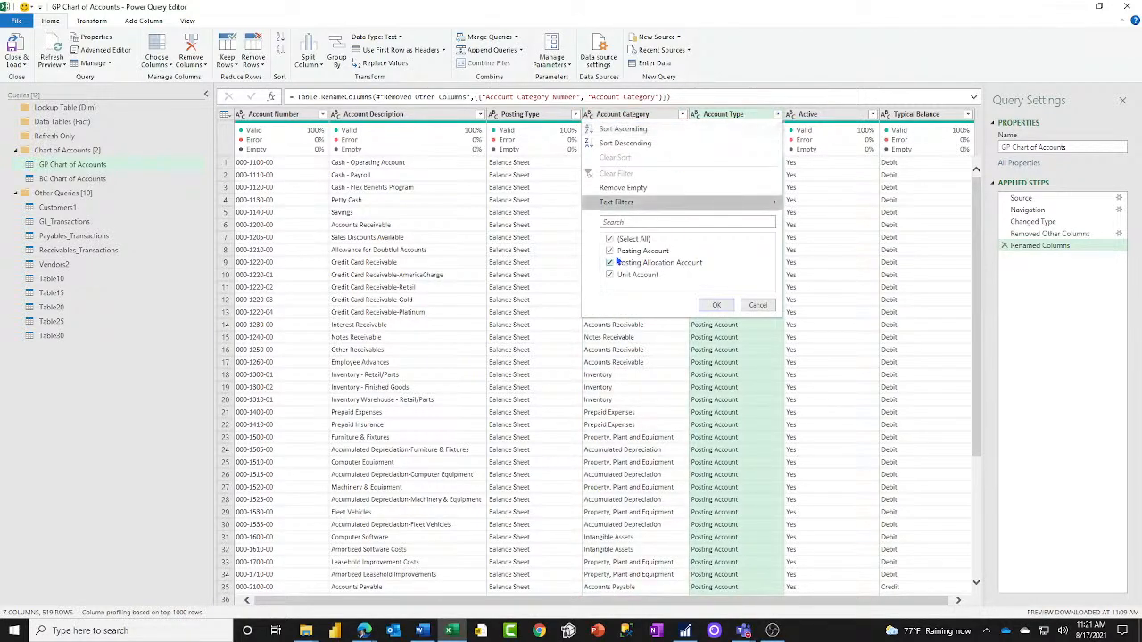
click(610, 250)
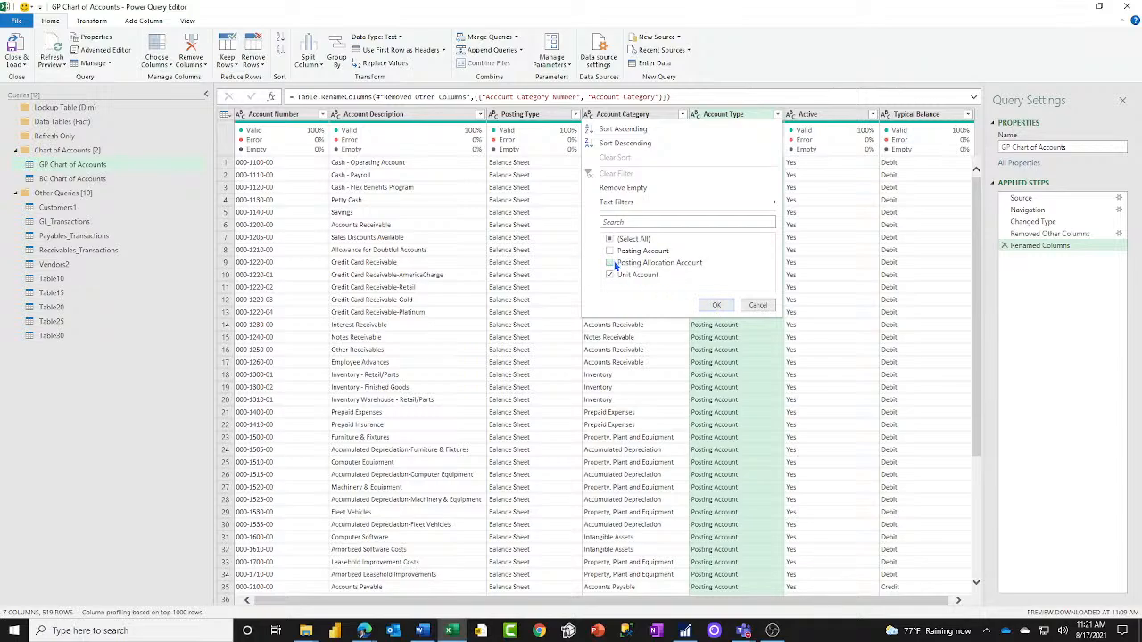
click(715, 306)
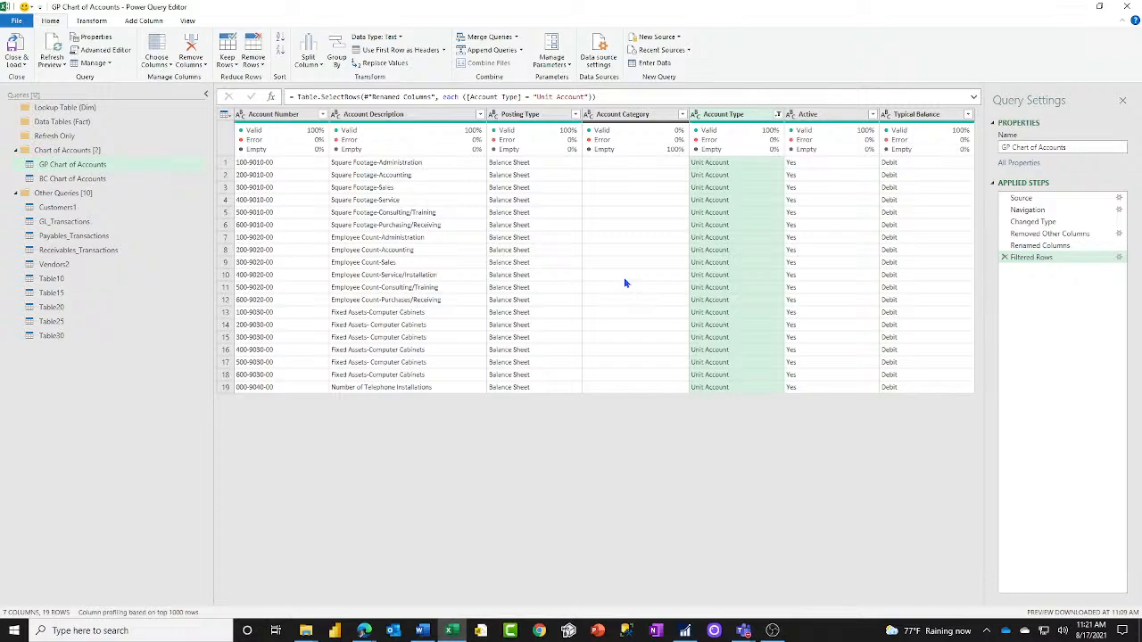
click(1004, 258)
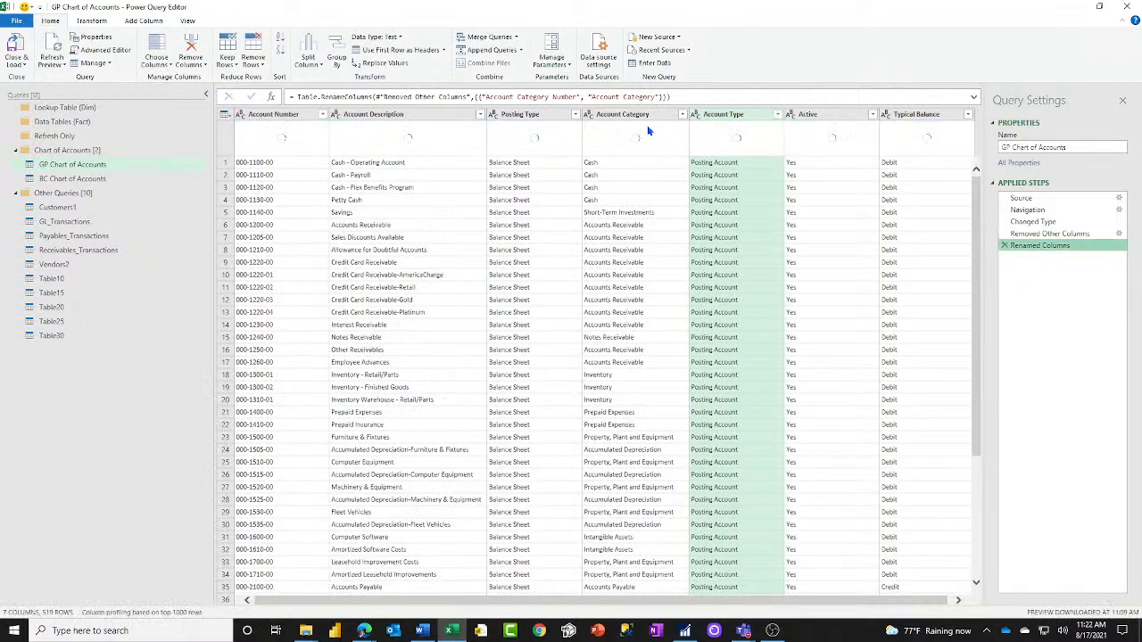
Replace the empty values in the Account Category column with "Unit Accounts".
click(630, 116)
right_click(630, 116)
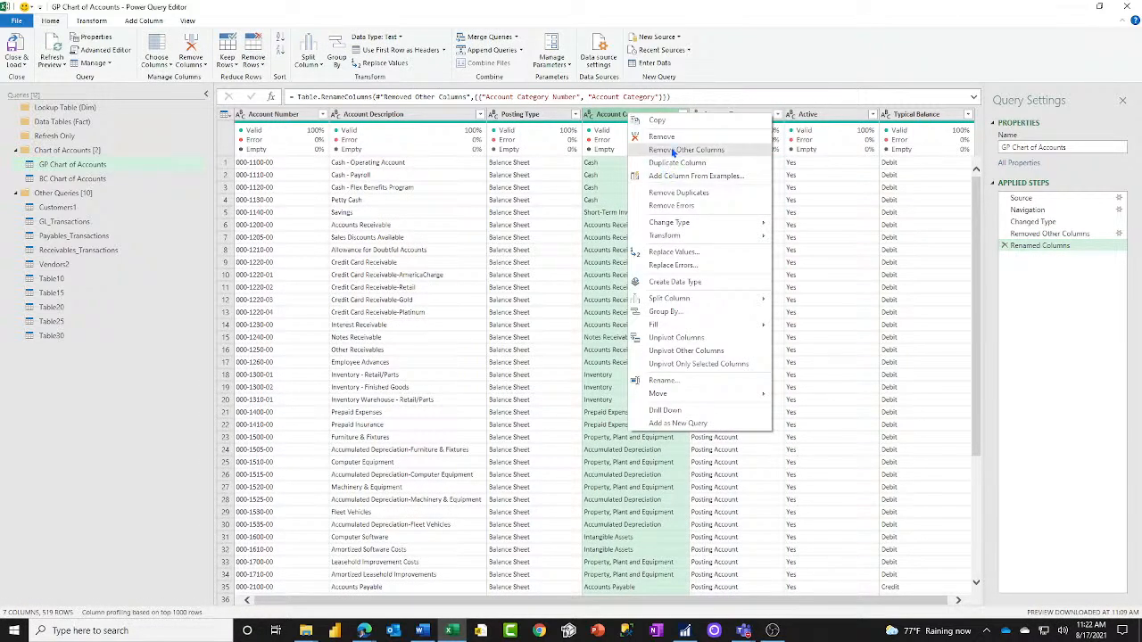
click(669, 253)
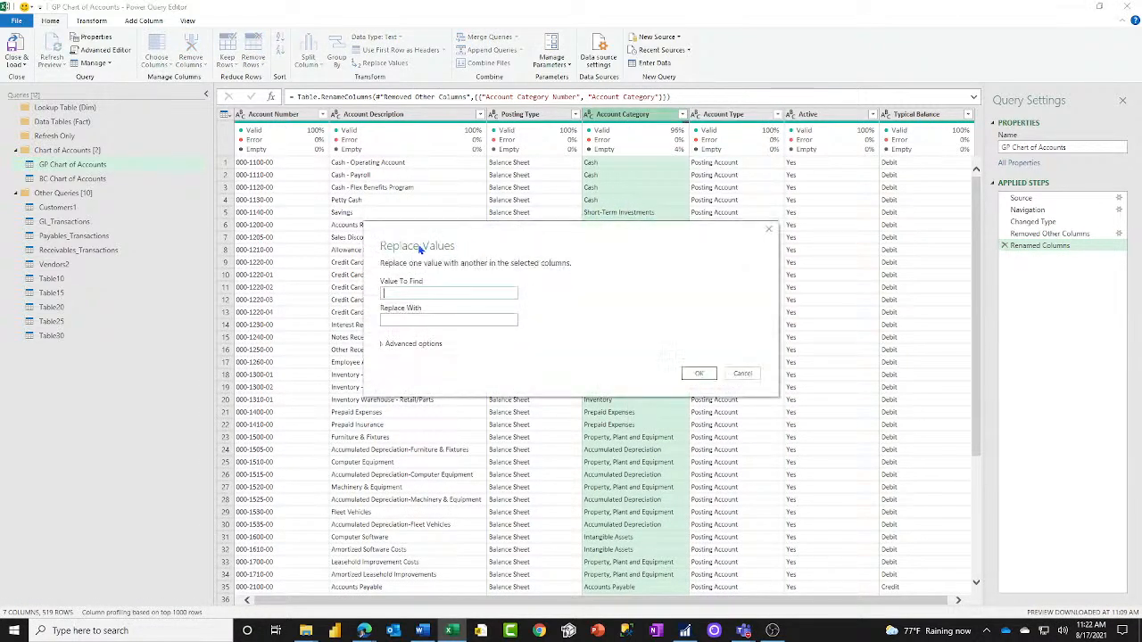
click(406, 319)
text(Unit Accounts)
click(693, 373)
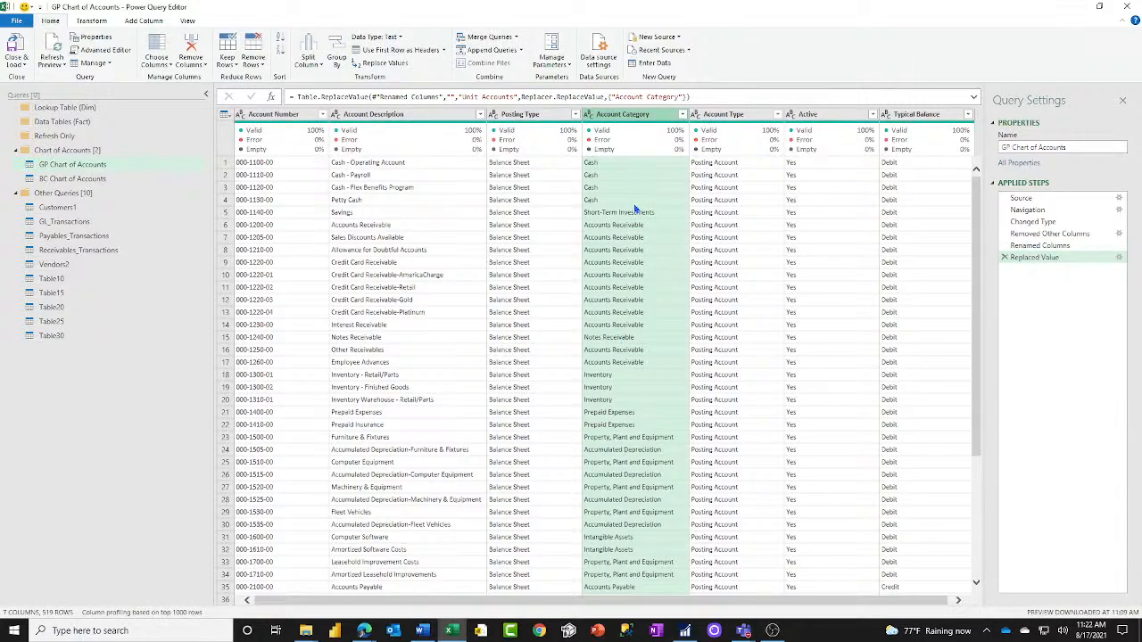
click(723, 114)
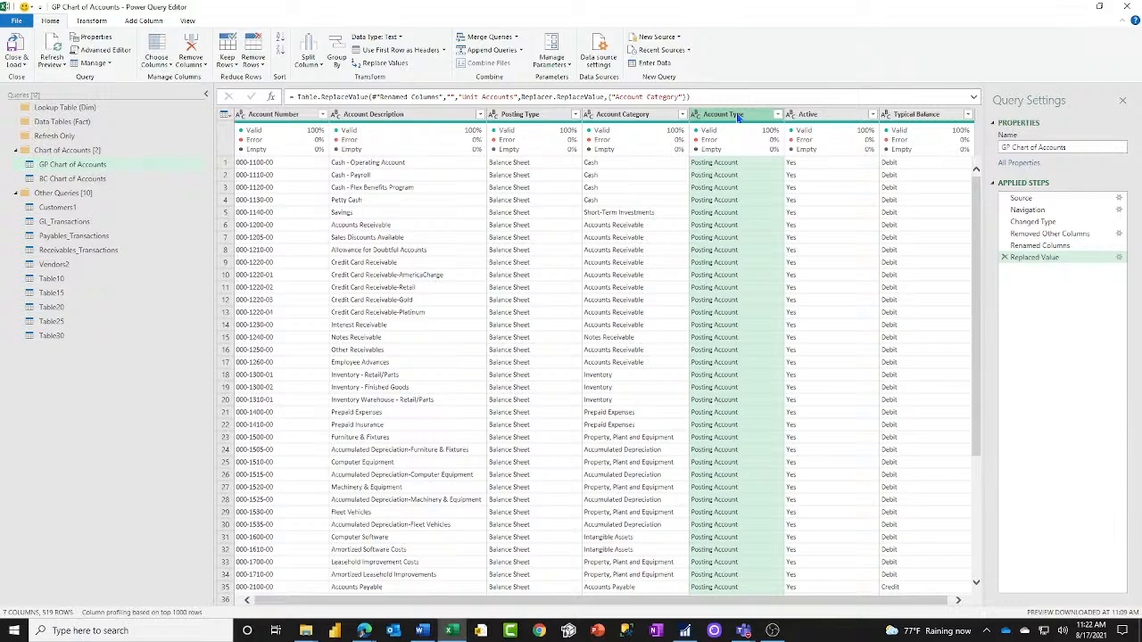
right_click(737, 117)
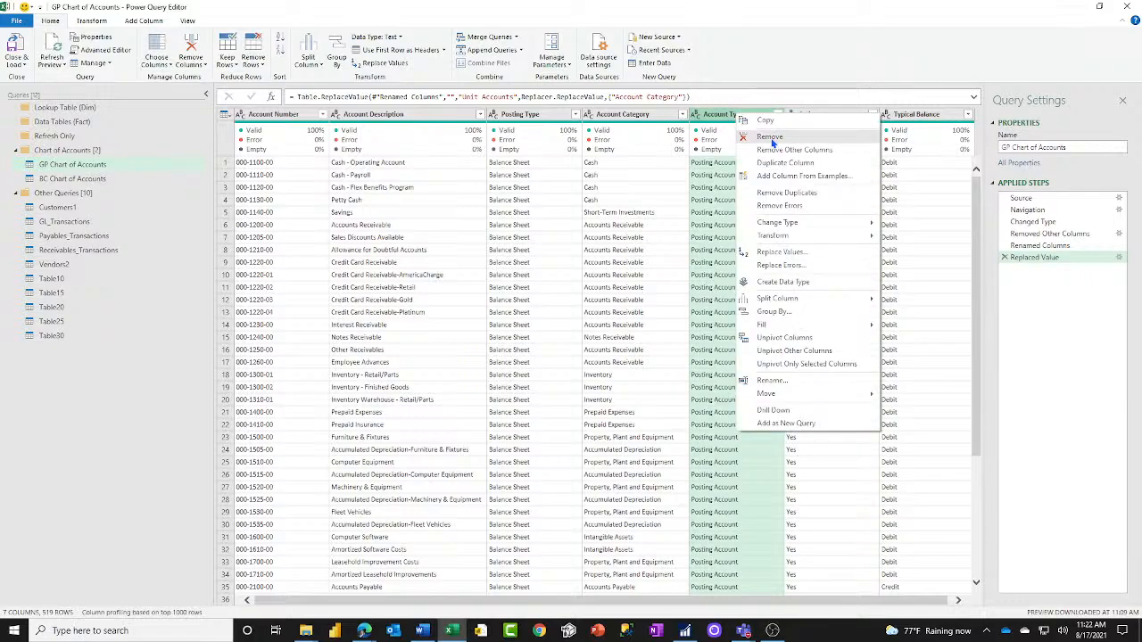
click(1013, 542)
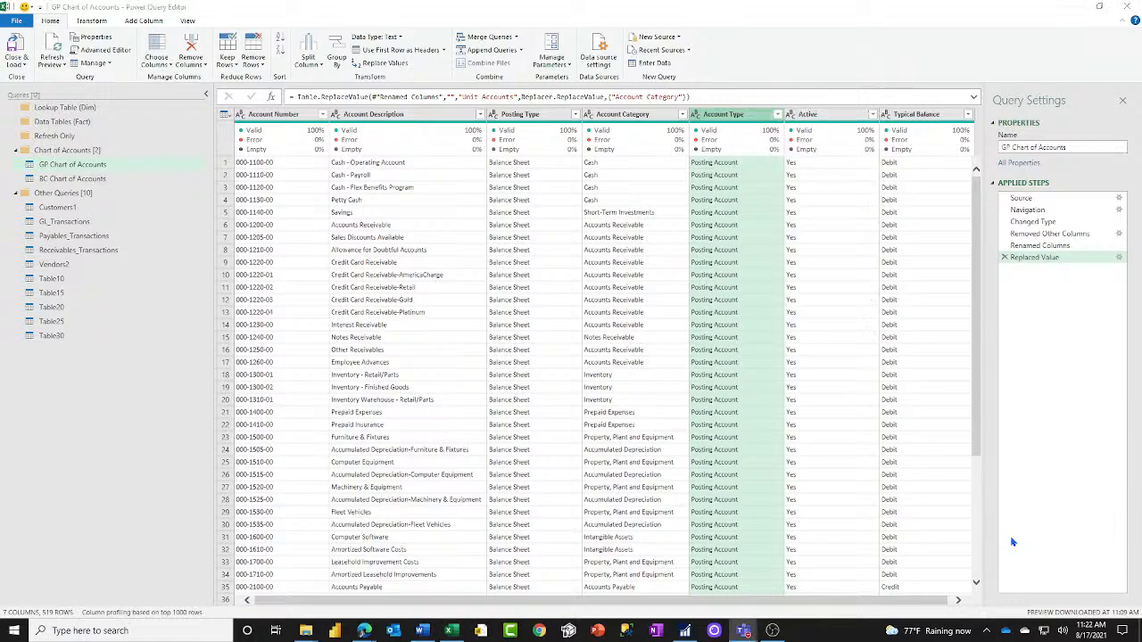
Filter the Account Type column to keep only Posting Allocation Account rows.
click(777, 115)
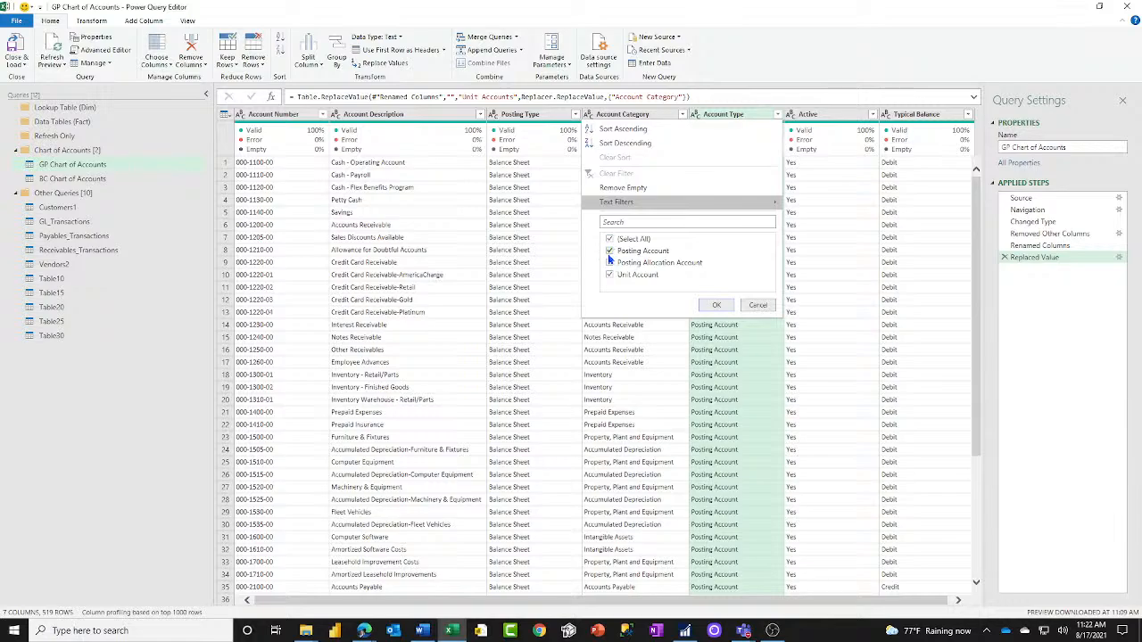
click(609, 252)
click(609, 277)
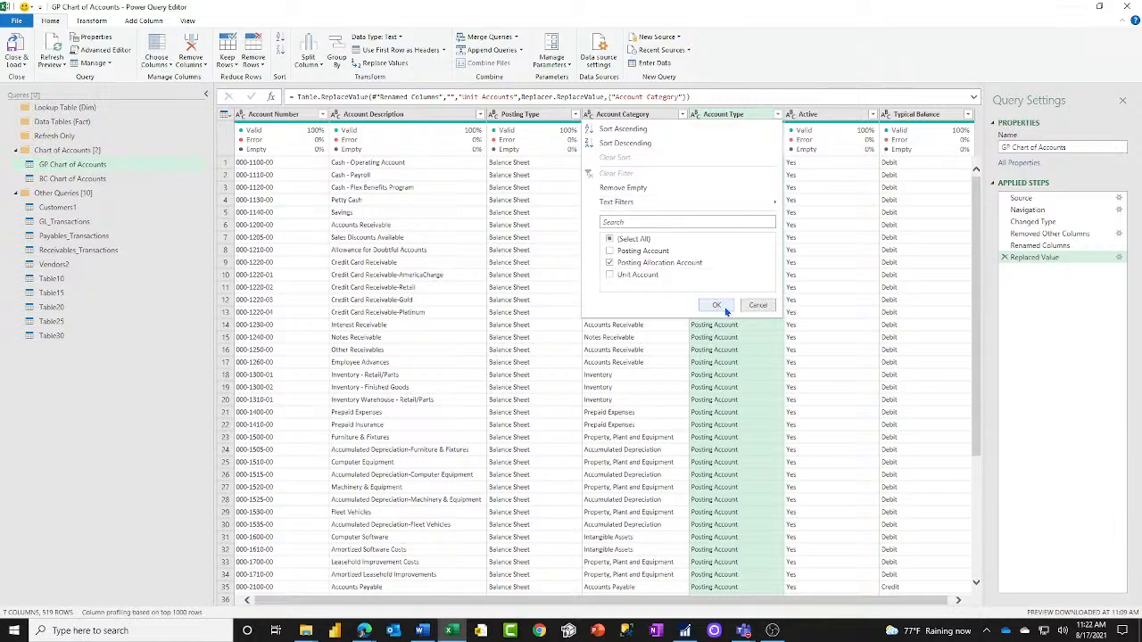
click(719, 305)
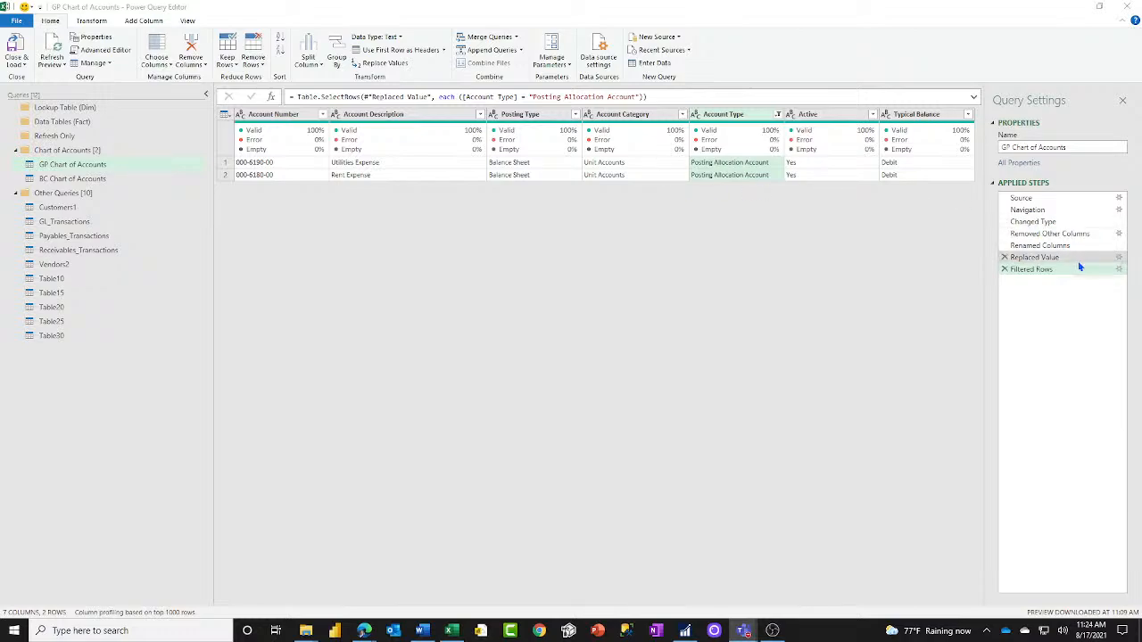
Edit the row filter so it keeps rows where Account Type does not equal Posting Allocation Account.
click(1121, 271)
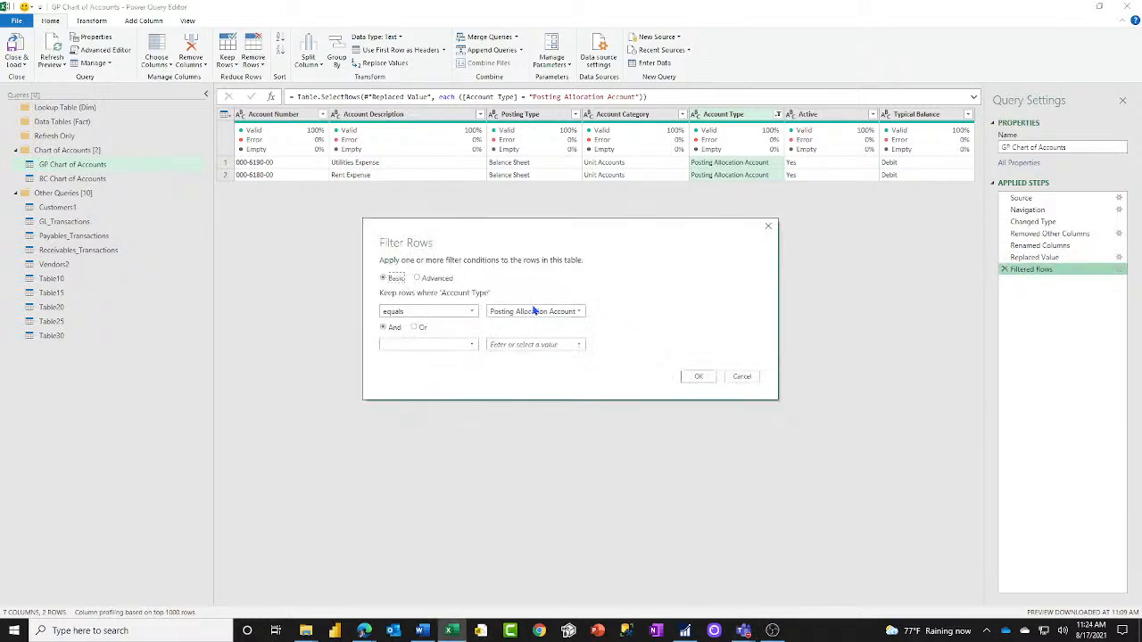
click(467, 315)
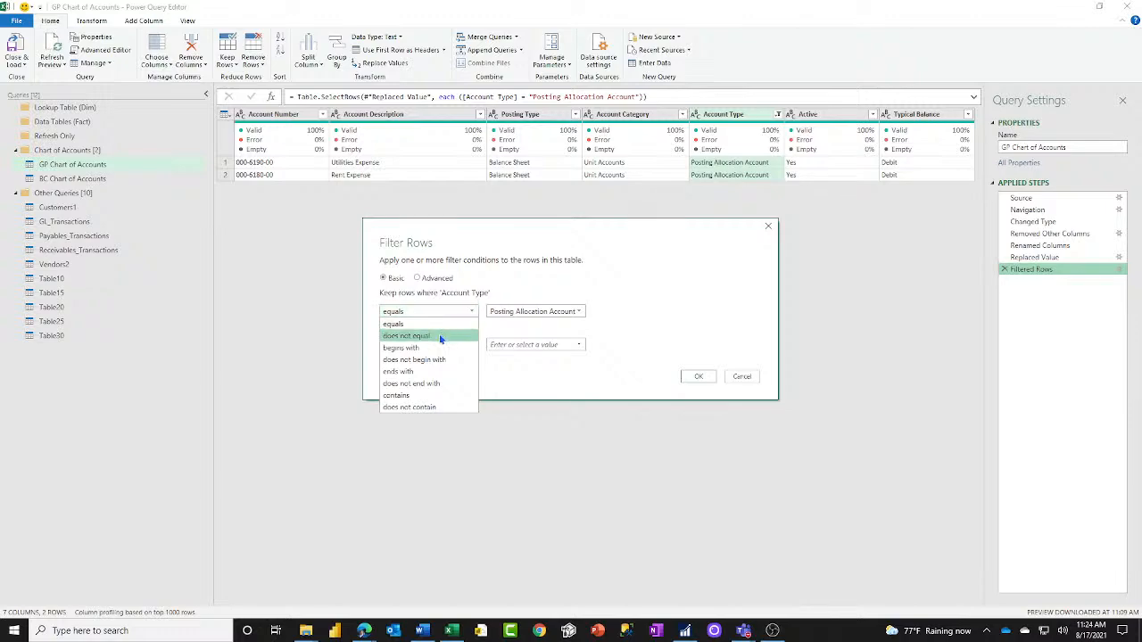
click(439, 334)
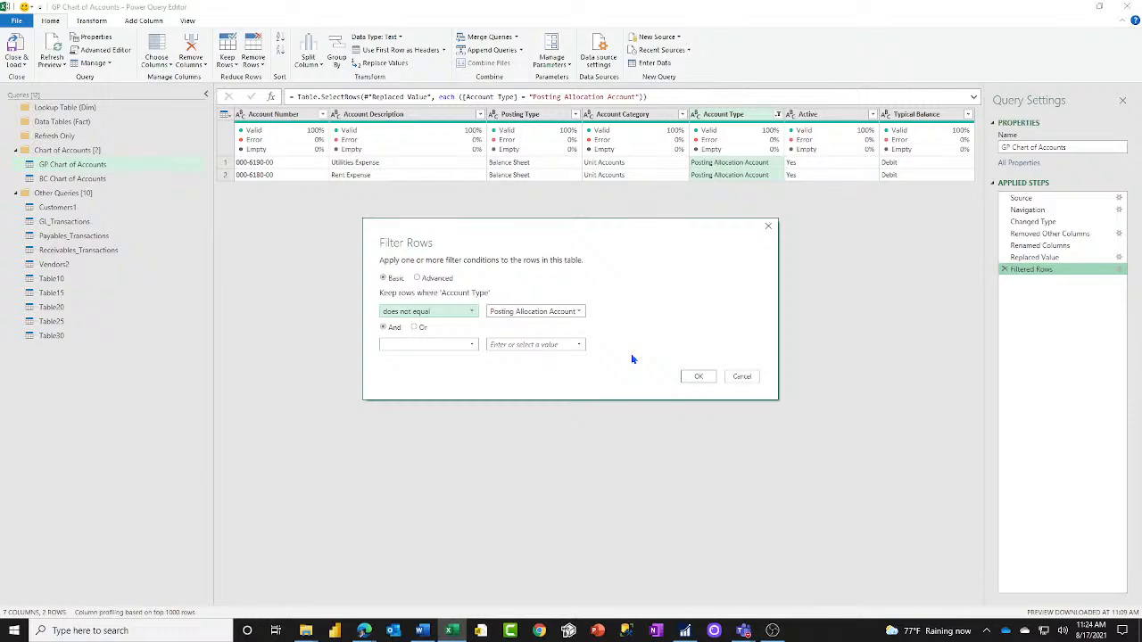
click(699, 376)
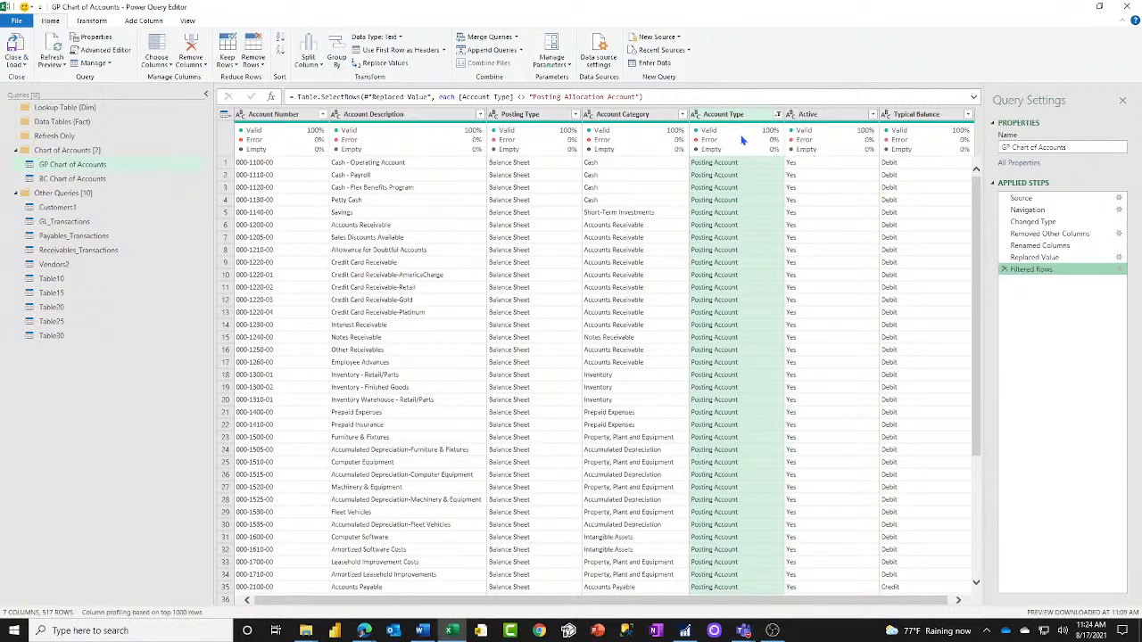
Remove the Account Type column from GP Chart of Accounts.
drag(757, 601, 872, 612)
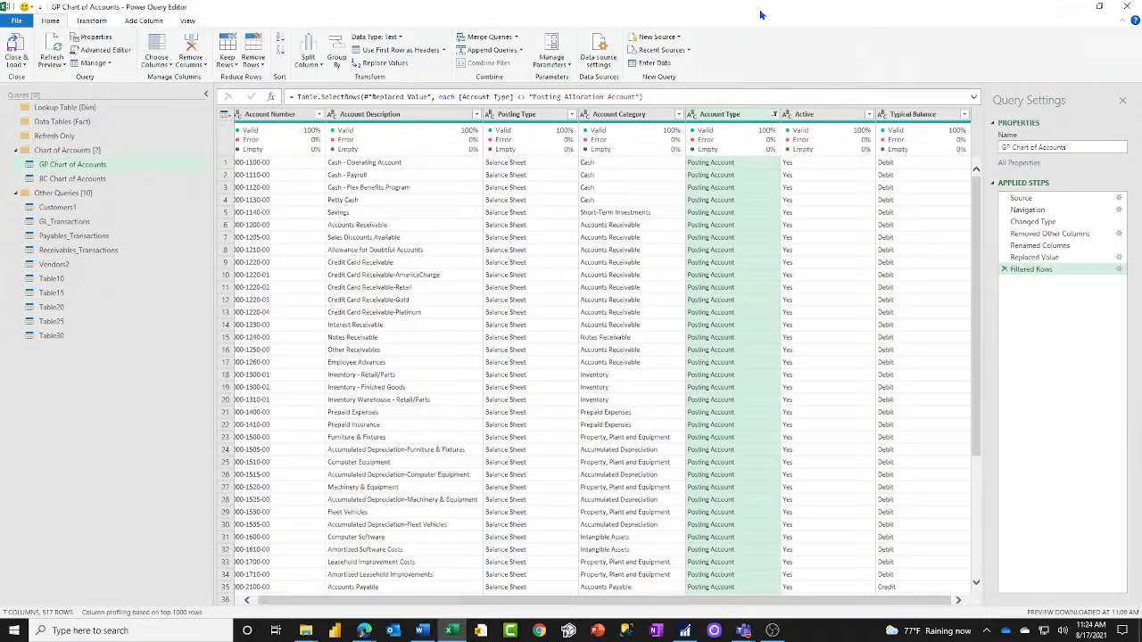
right_click(720, 116)
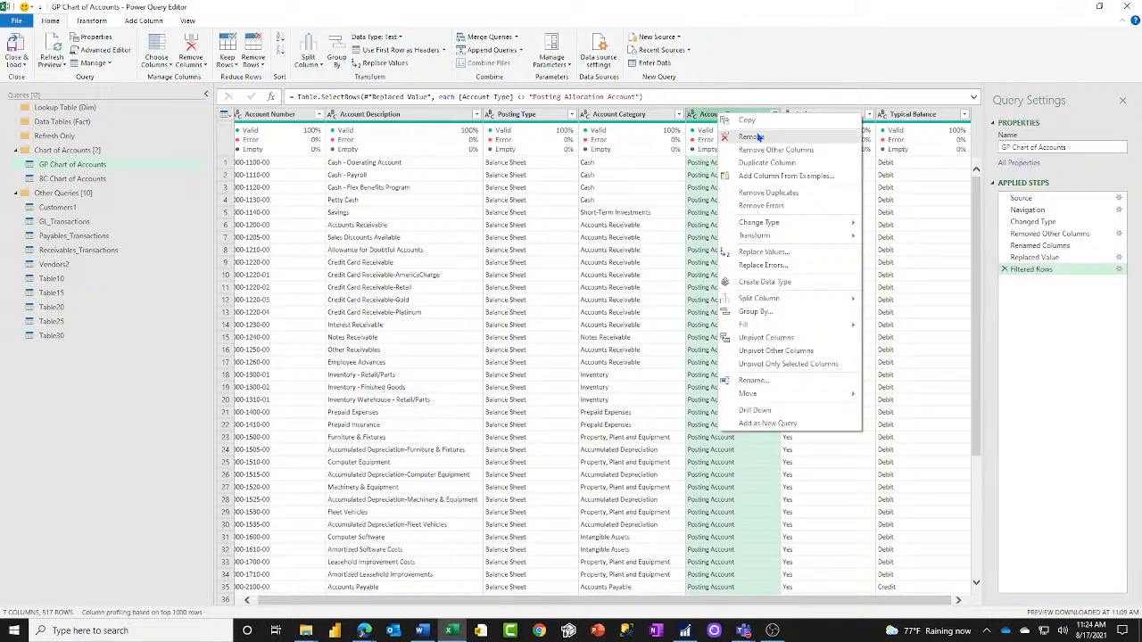
click(759, 137)
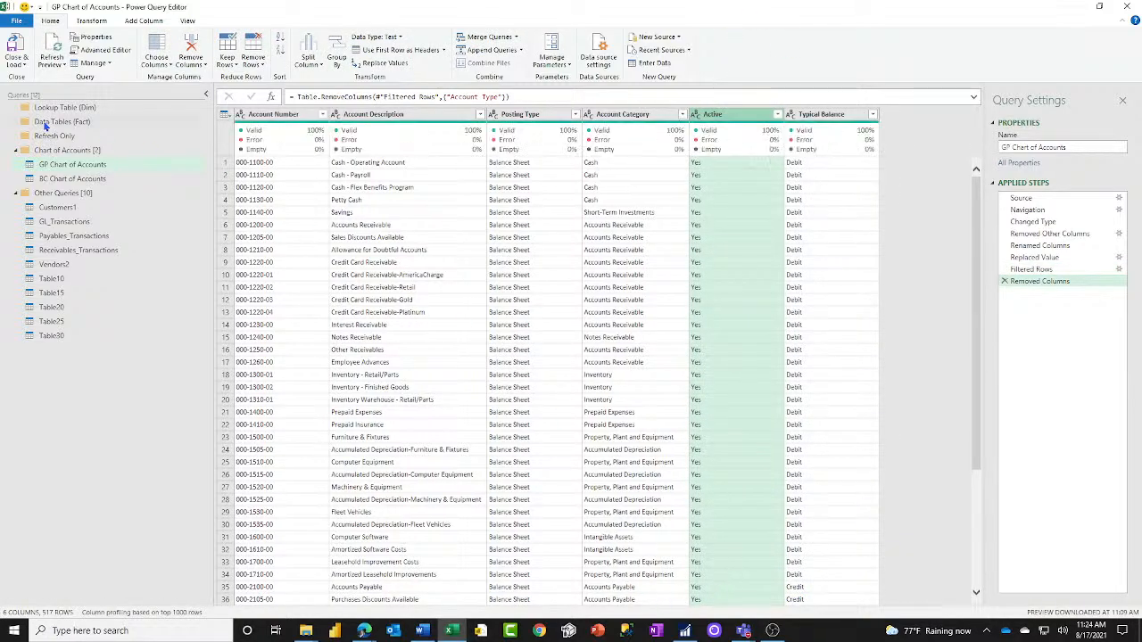
Open the BC Chart of Accounts query and examine its first Account Type entries and the distinct Account Category values.
click(68, 180)
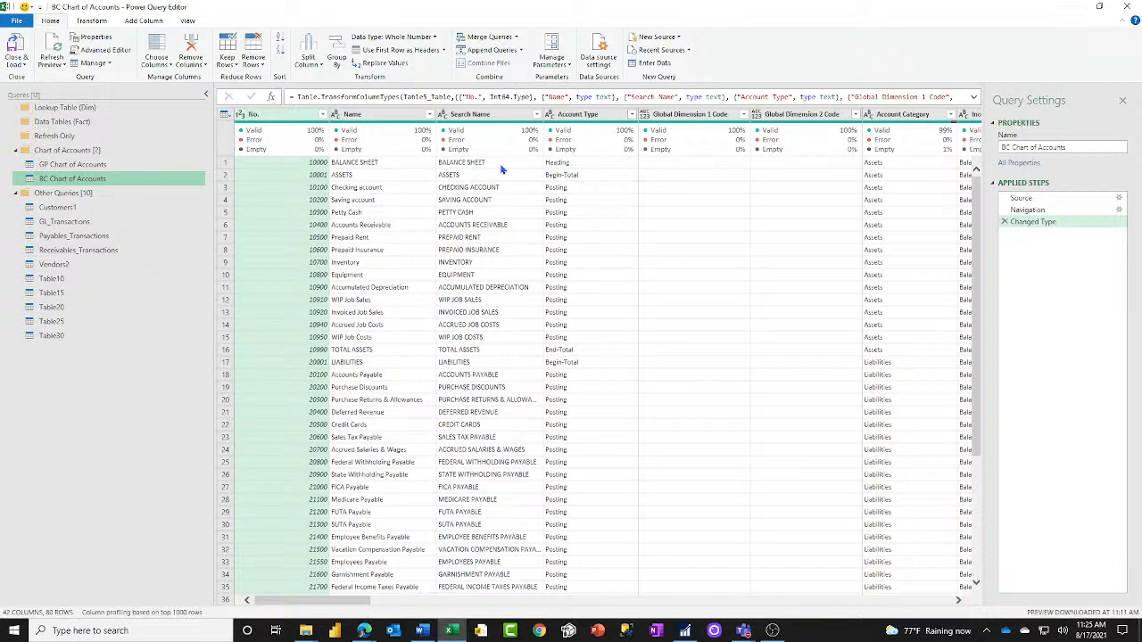
click(583, 165)
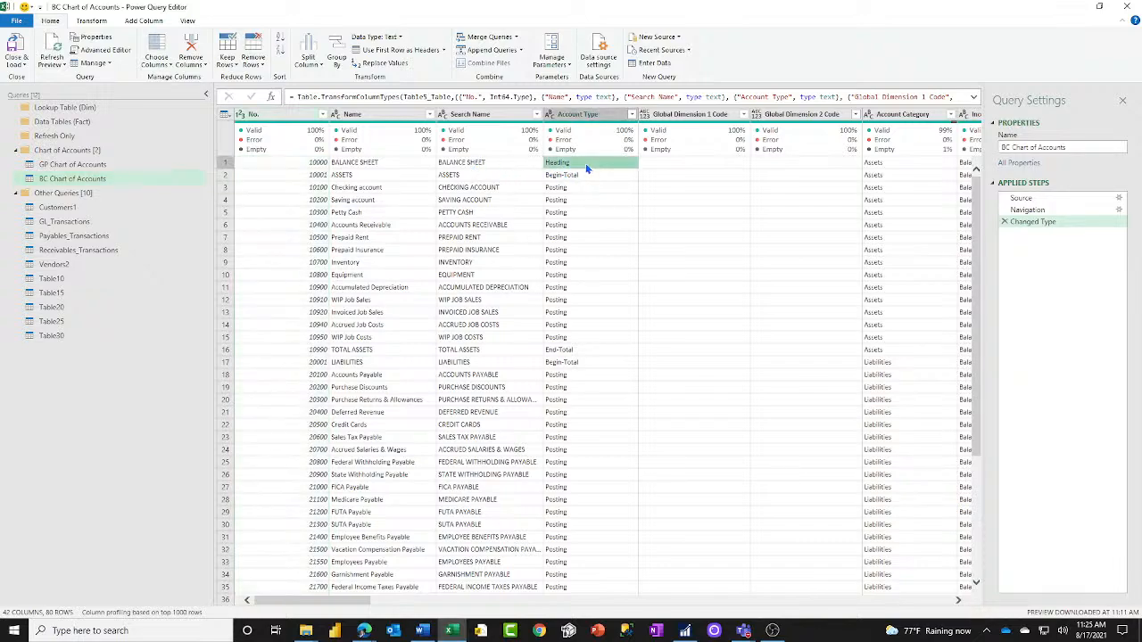
click(588, 178)
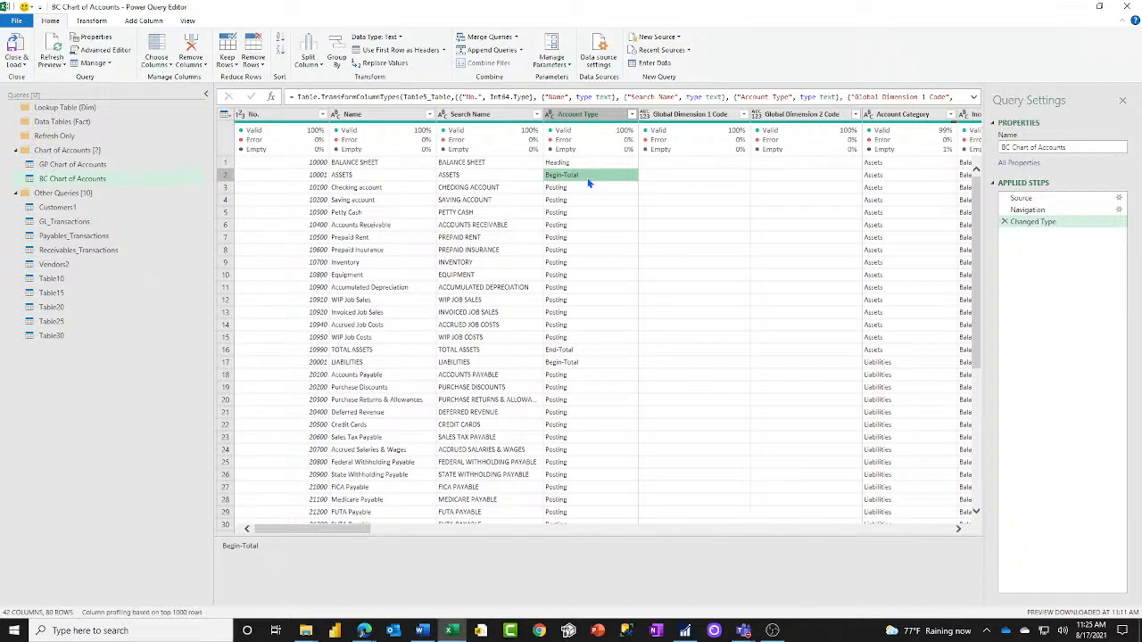
click(590, 167)
click(592, 179)
click(587, 166)
click(586, 173)
mouse_move(902, 143)
click(951, 114)
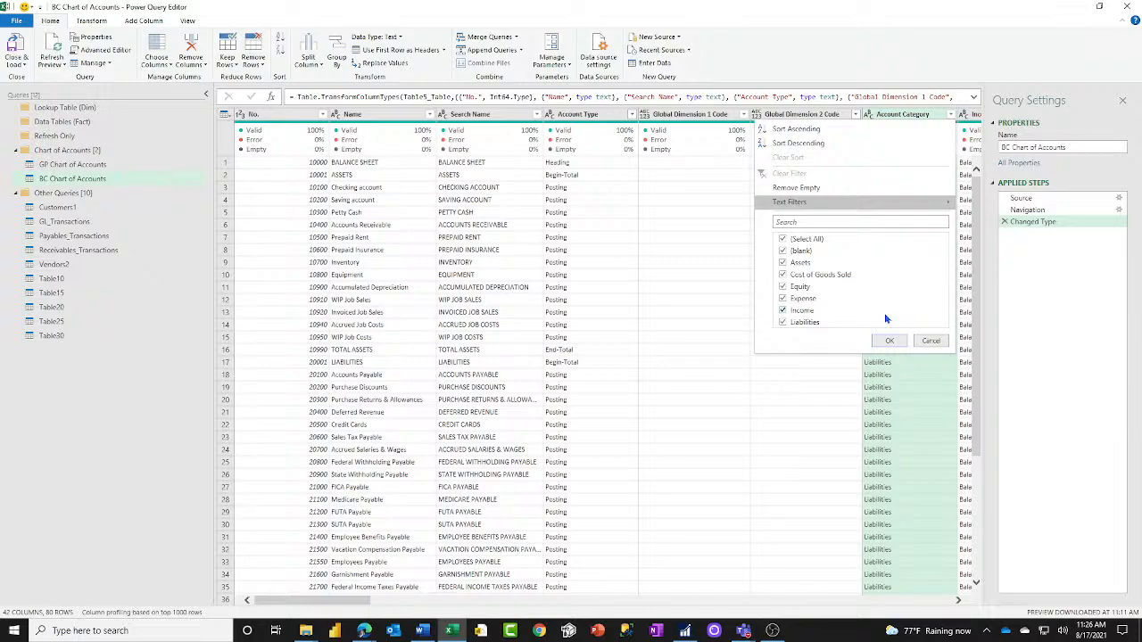
click(933, 340)
mouse_move(349, 604)
mouse_down()
mouse_move(388, 611)
mouse_move(354, 611)
mouse_up()
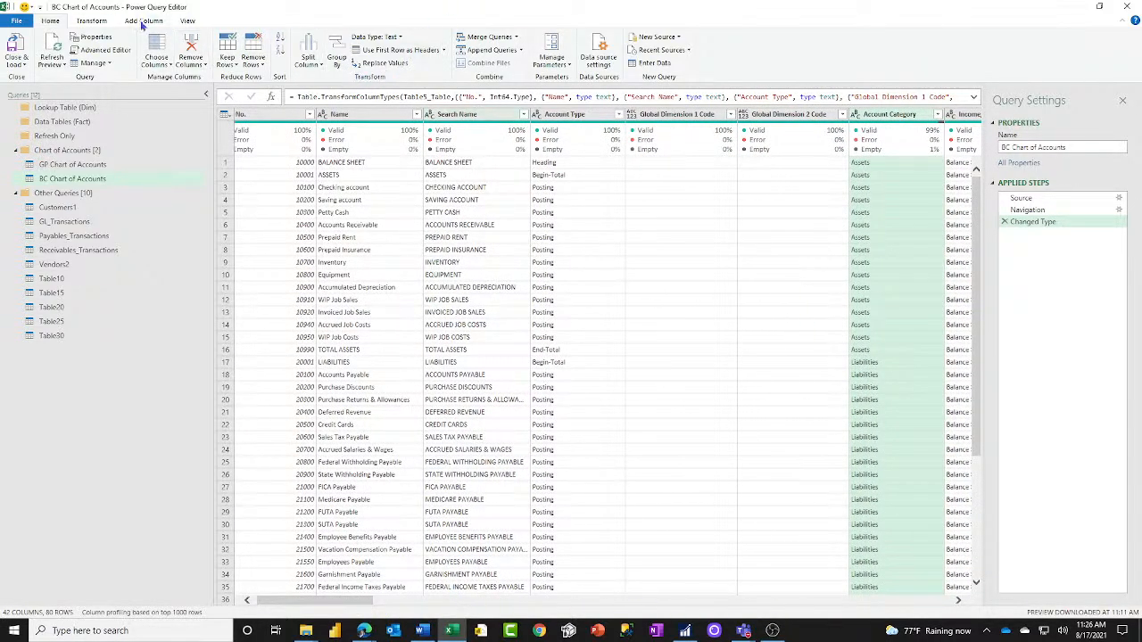
In Choose Columns for BC Chart of Accounts, clear all selections and mark the eleven columns from No. through Blocked to keep.
click(89, 22)
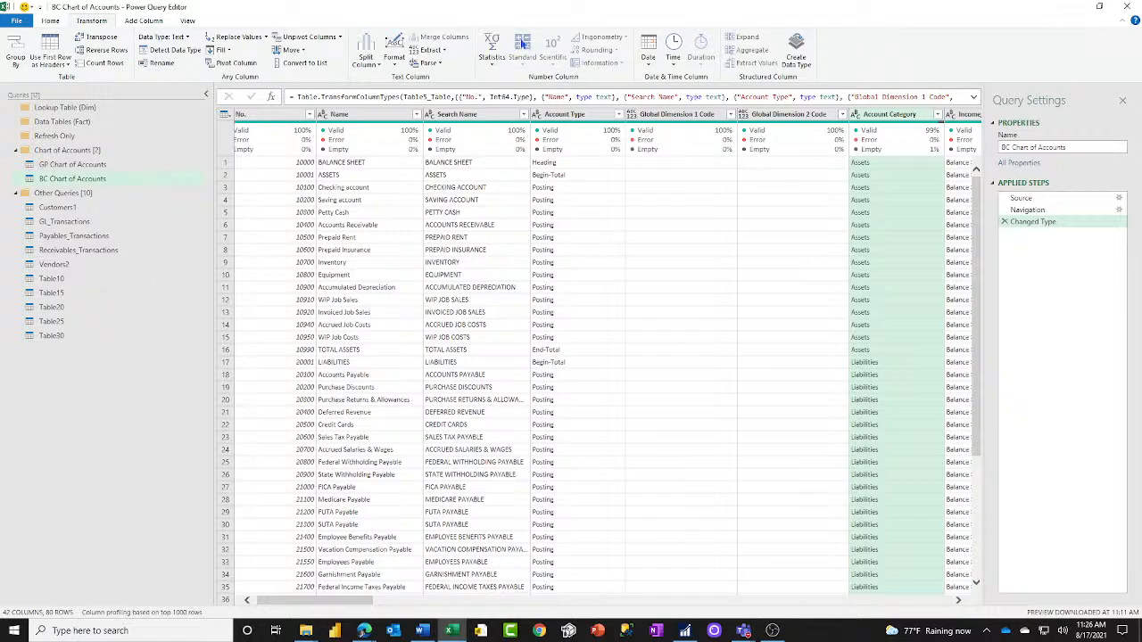
click(50, 21)
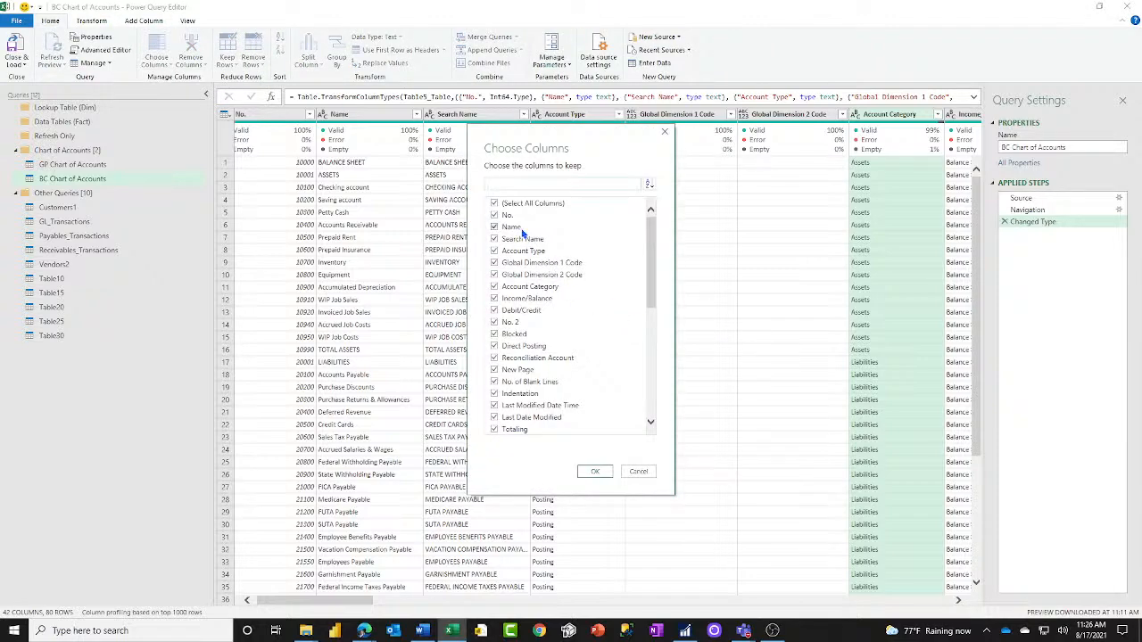
click(494, 203)
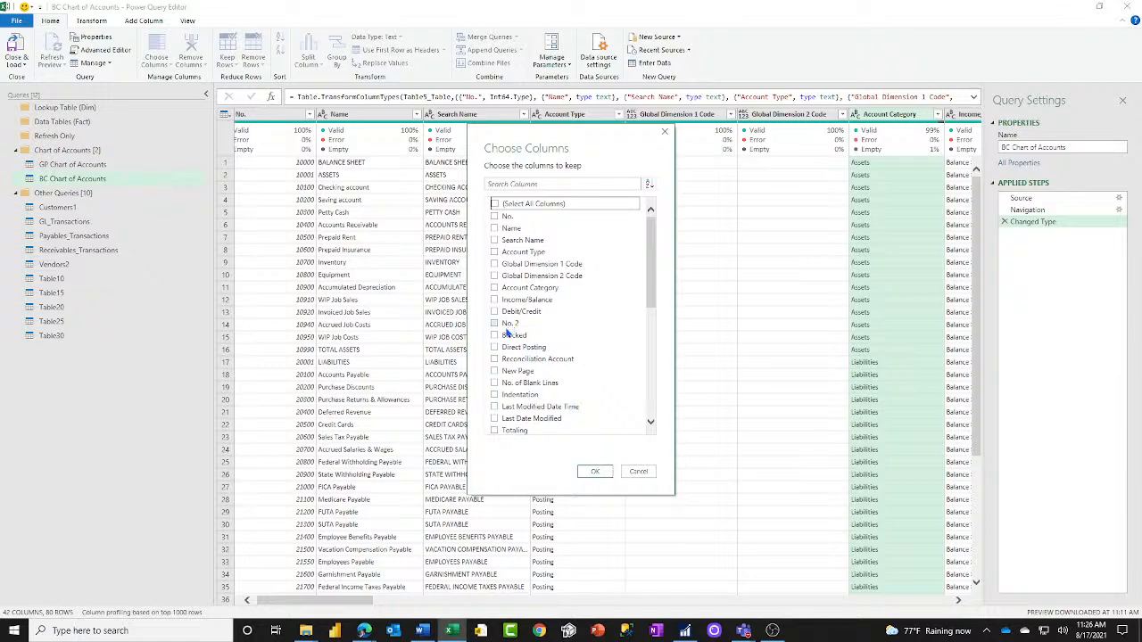
click(497, 336)
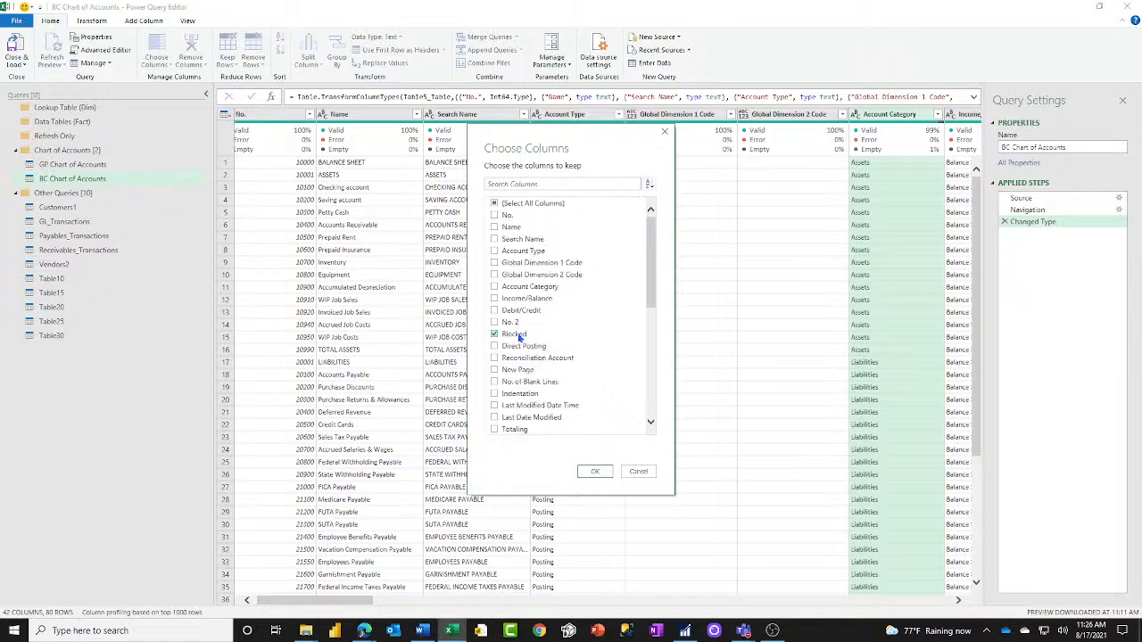
click(495, 216)
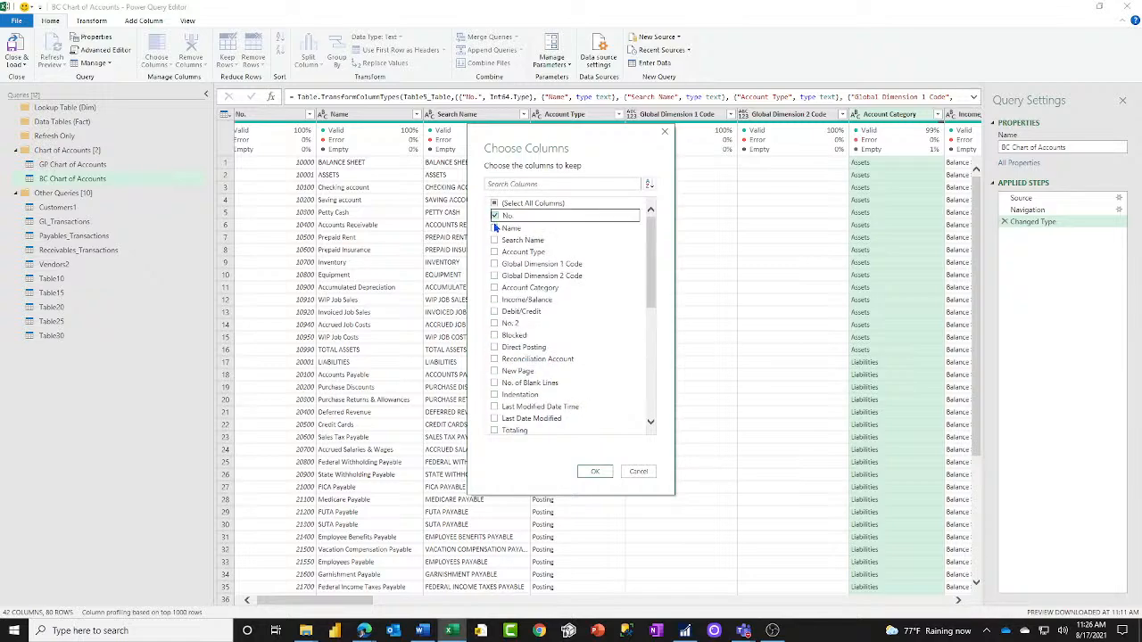
click(495, 226)
click(496, 240)
click(495, 252)
click(495, 264)
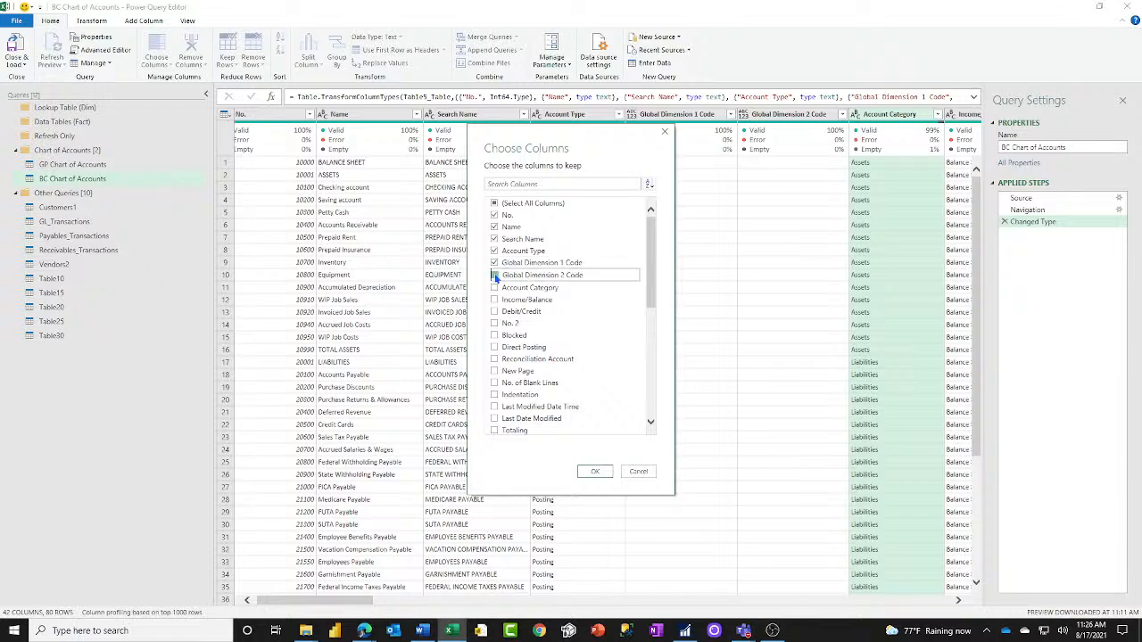
click(495, 275)
click(496, 287)
click(496, 299)
click(497, 312)
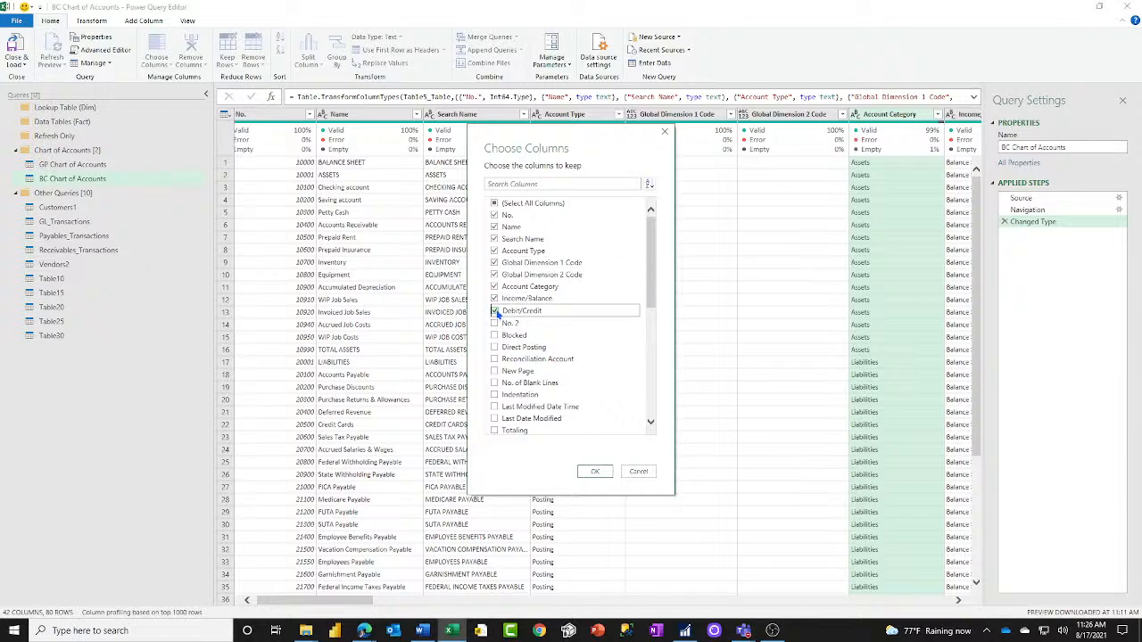
click(495, 323)
click(495, 335)
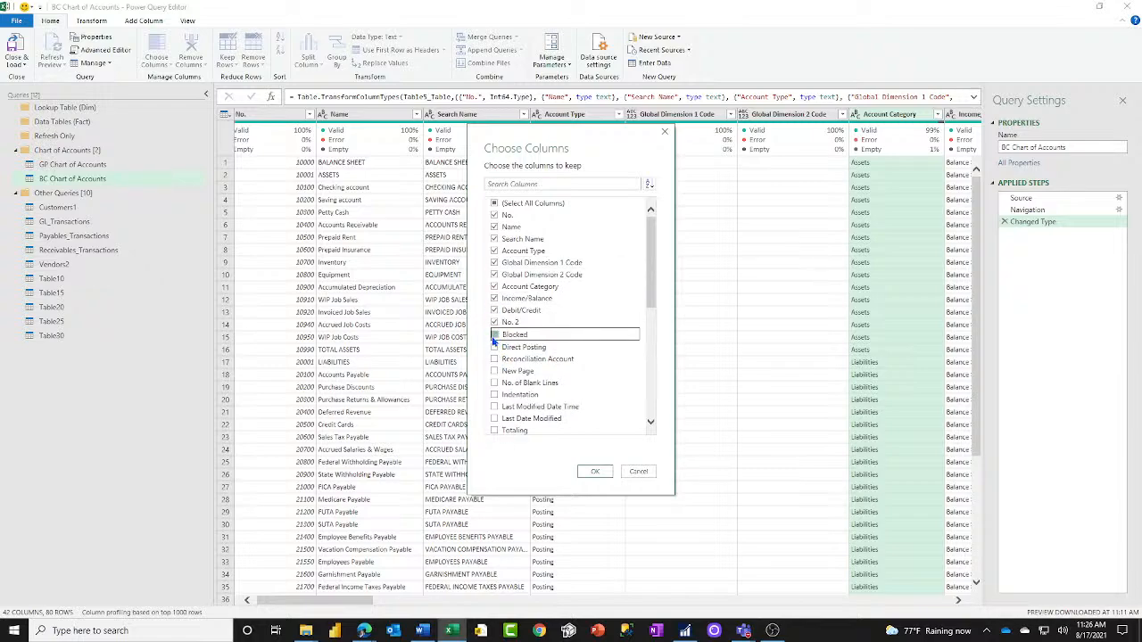
Also mark Gen. Posting Type, Gen. Bus. Posting Group and Gen. Prod. Posting Group to keep, and apply the column selection.
scroll(582, 401, down, 3)
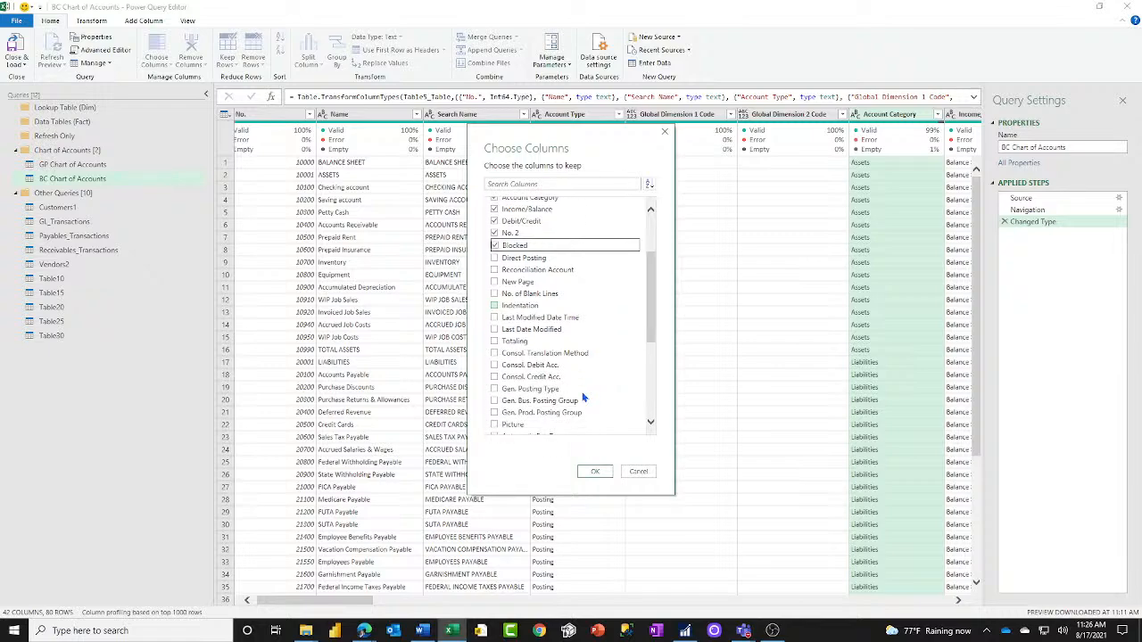
scroll(582, 397, down, 2)
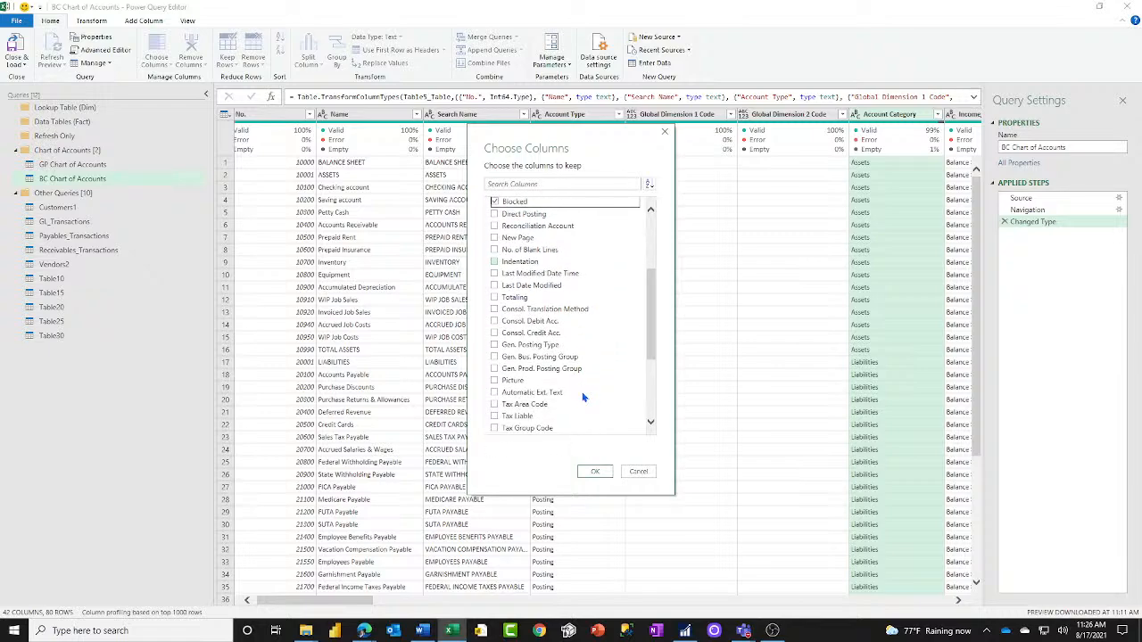
scroll(581, 397, down, 1)
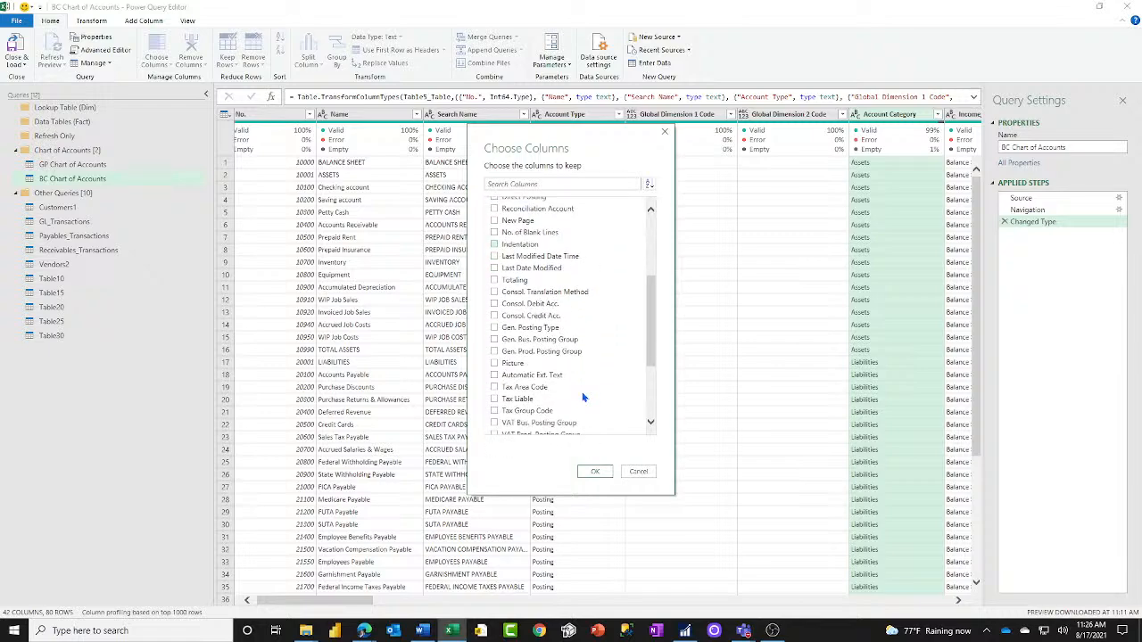
click(494, 329)
click(496, 339)
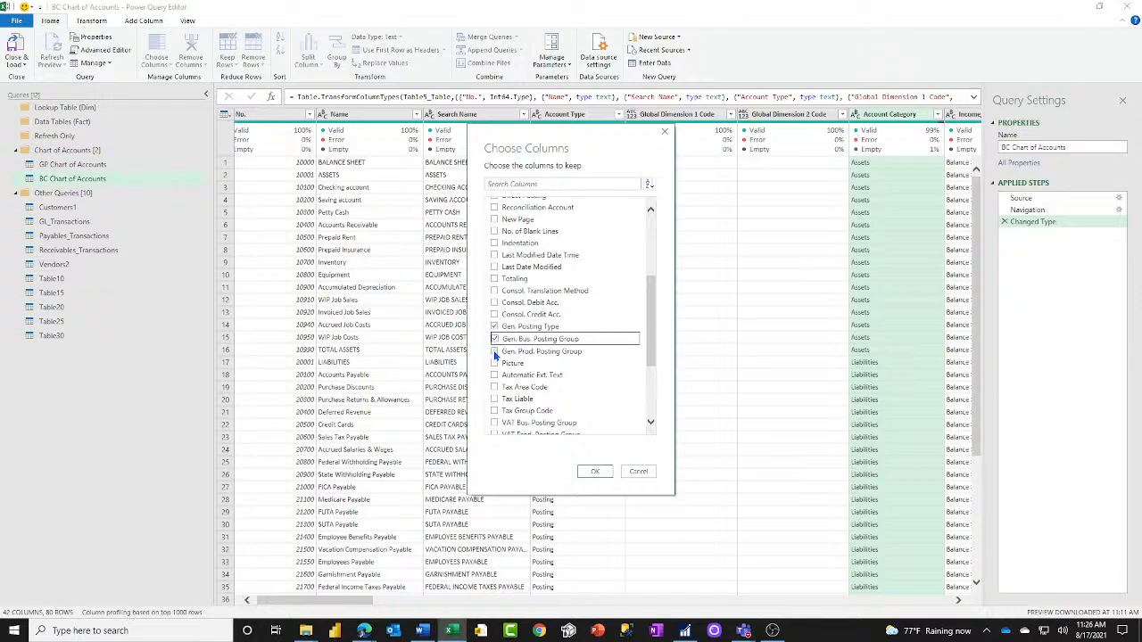
click(496, 352)
scroll(559, 379, down, 3)
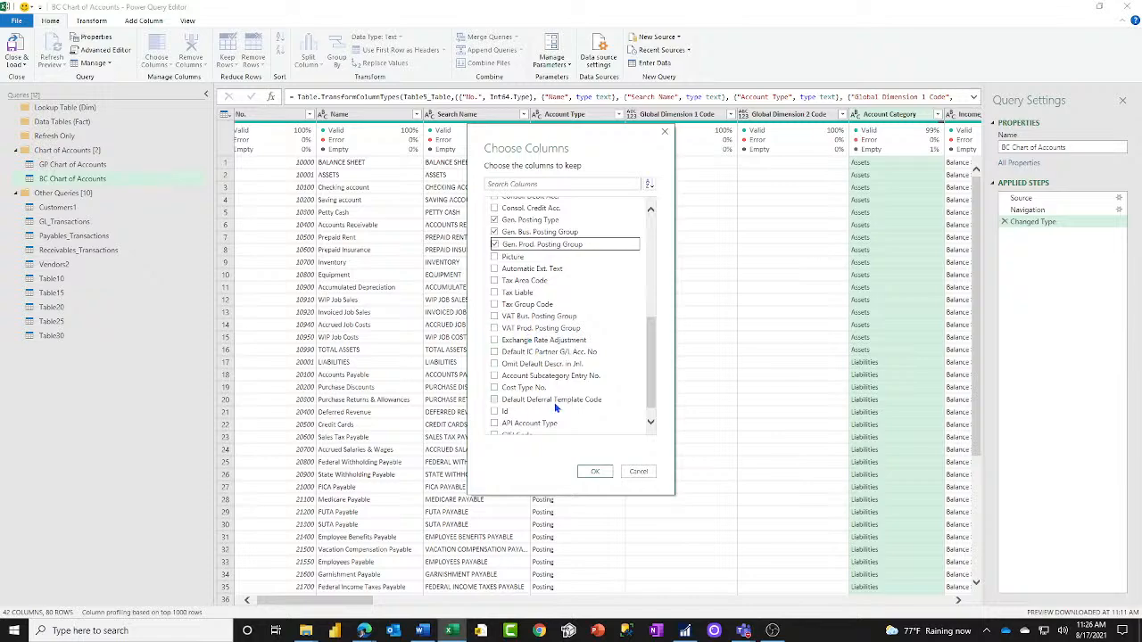
scroll(539, 355, down, 1)
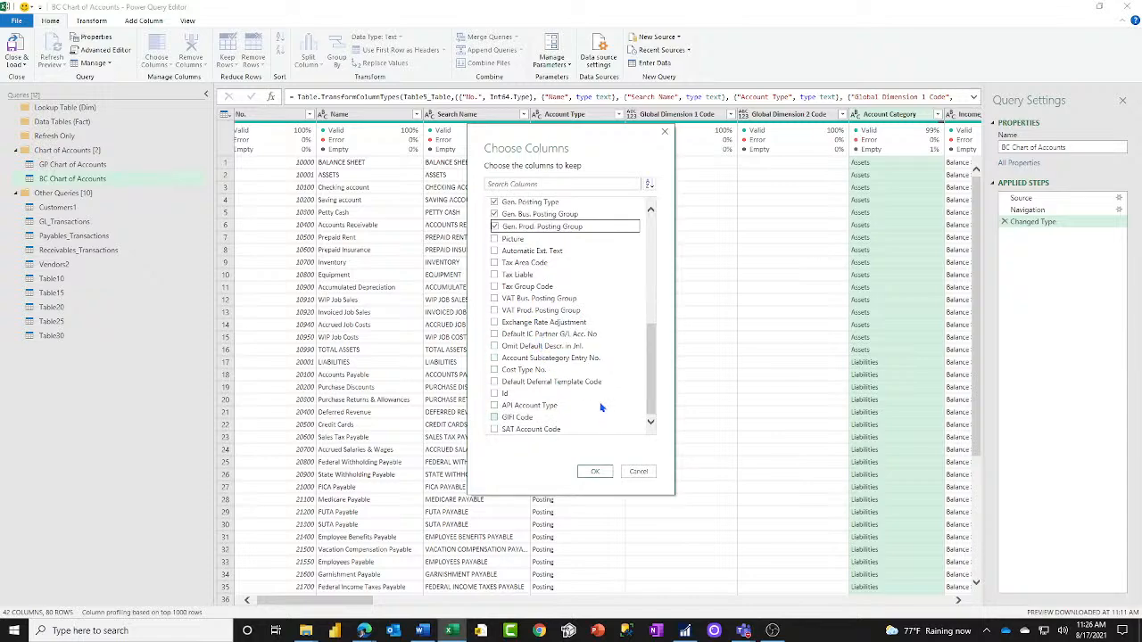
scroll(596, 357, up, 5)
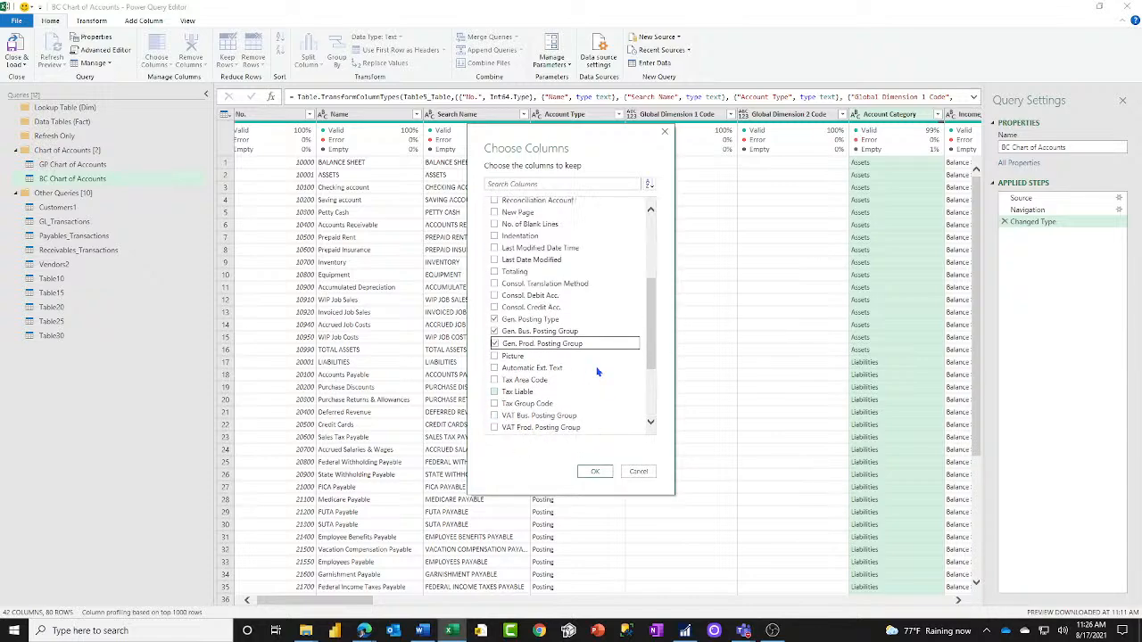
scroll(599, 371, up, 1)
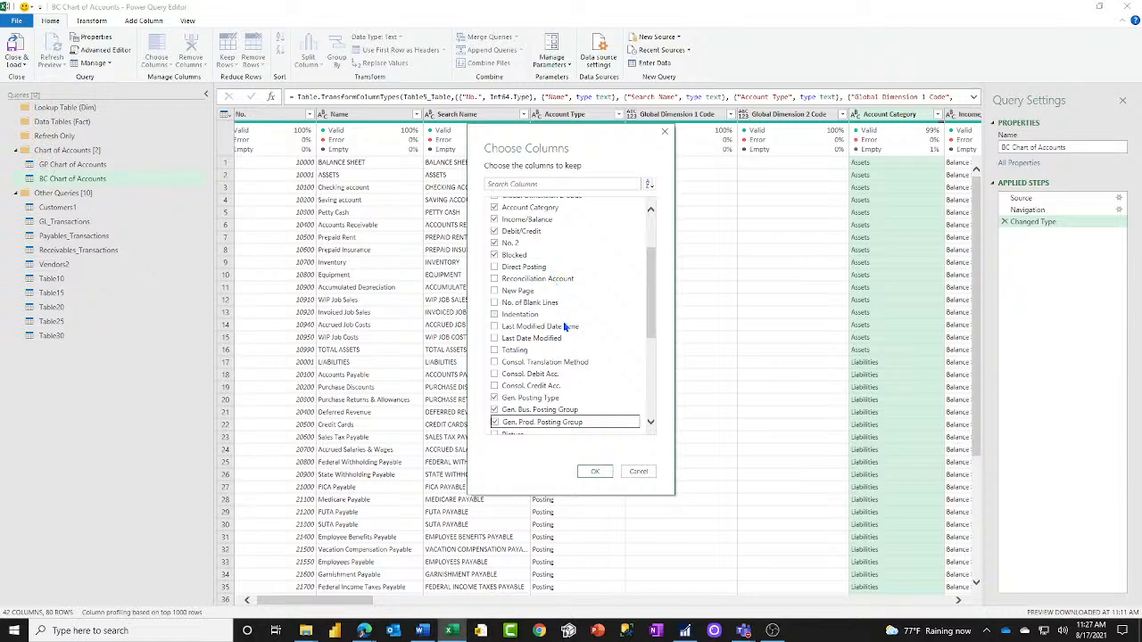
scroll(571, 377, up, 4)
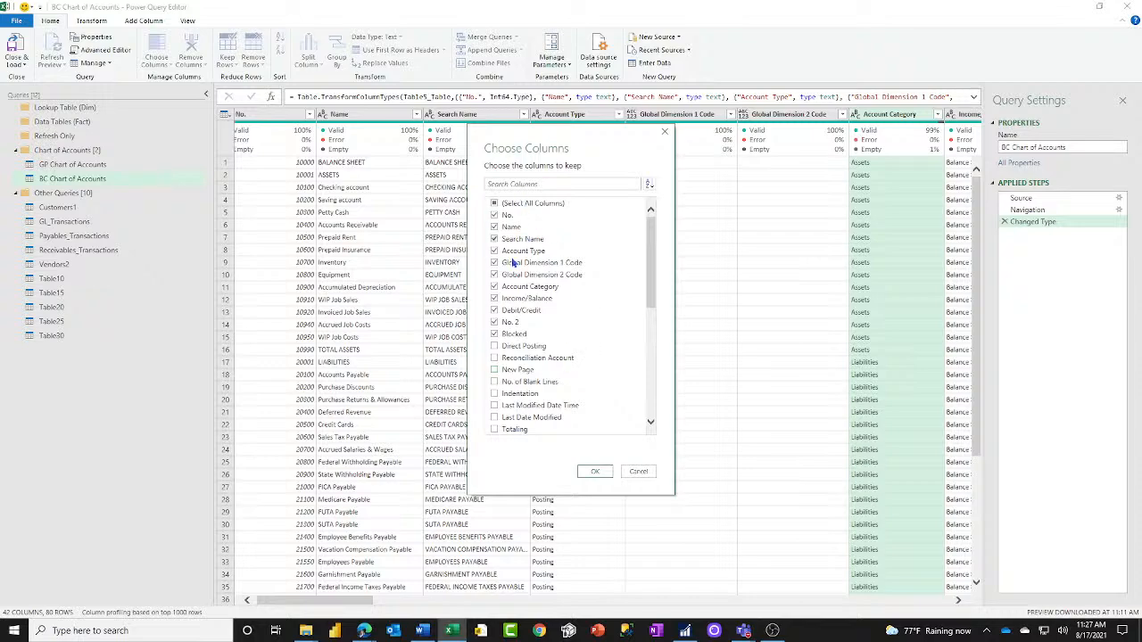
click(596, 473)
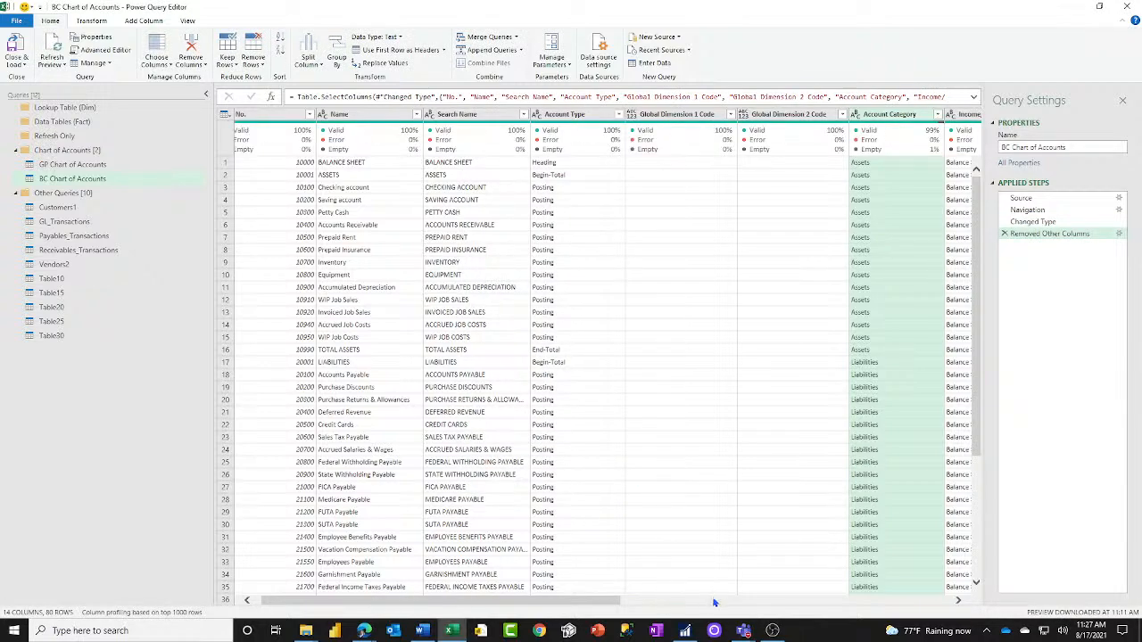
mouse_move(591, 597)
mouse_down()
mouse_move(842, 603)
mouse_move(871, 614)
mouse_move(580, 615)
mouse_up()
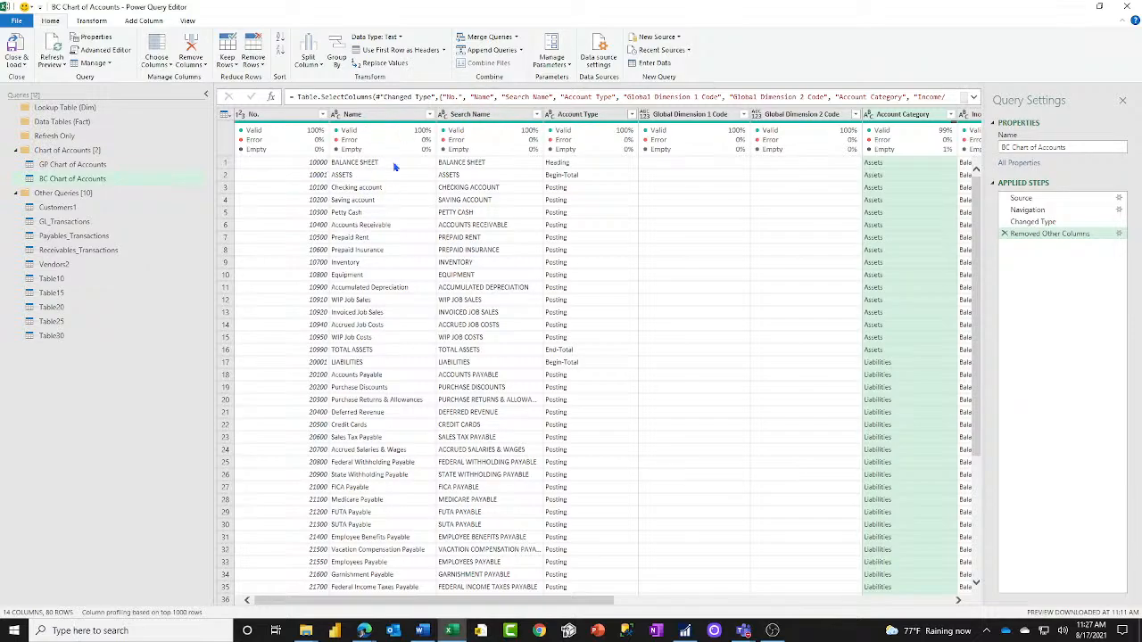
drag(552, 602, 838, 589)
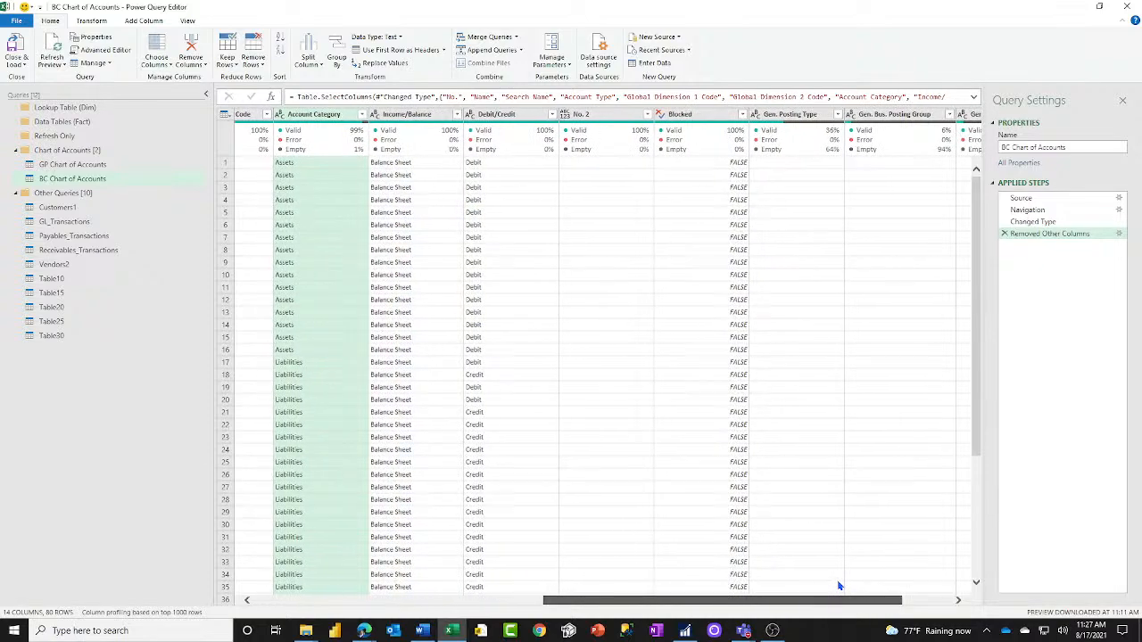
double_click(694, 114)
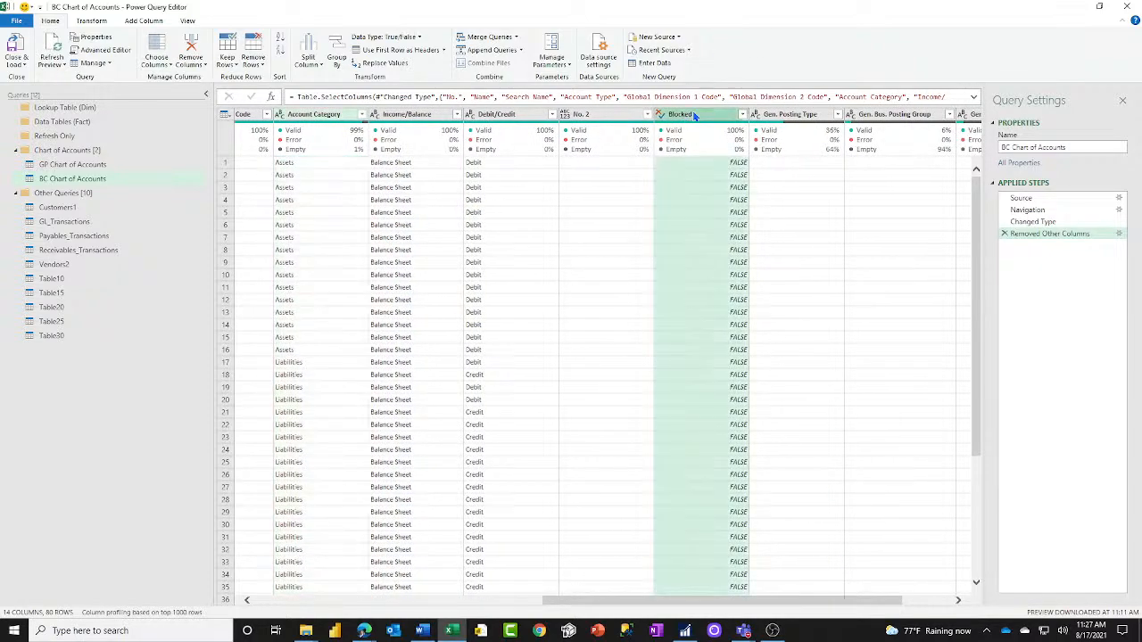
text(Ina)
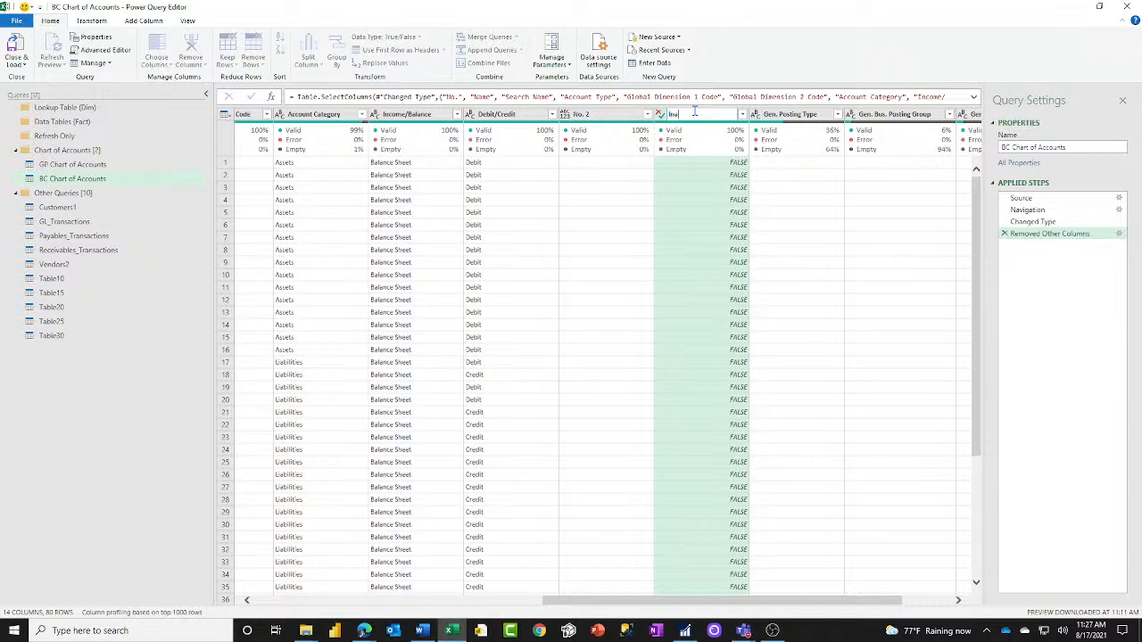
text(ctive or B)
key(Escape)
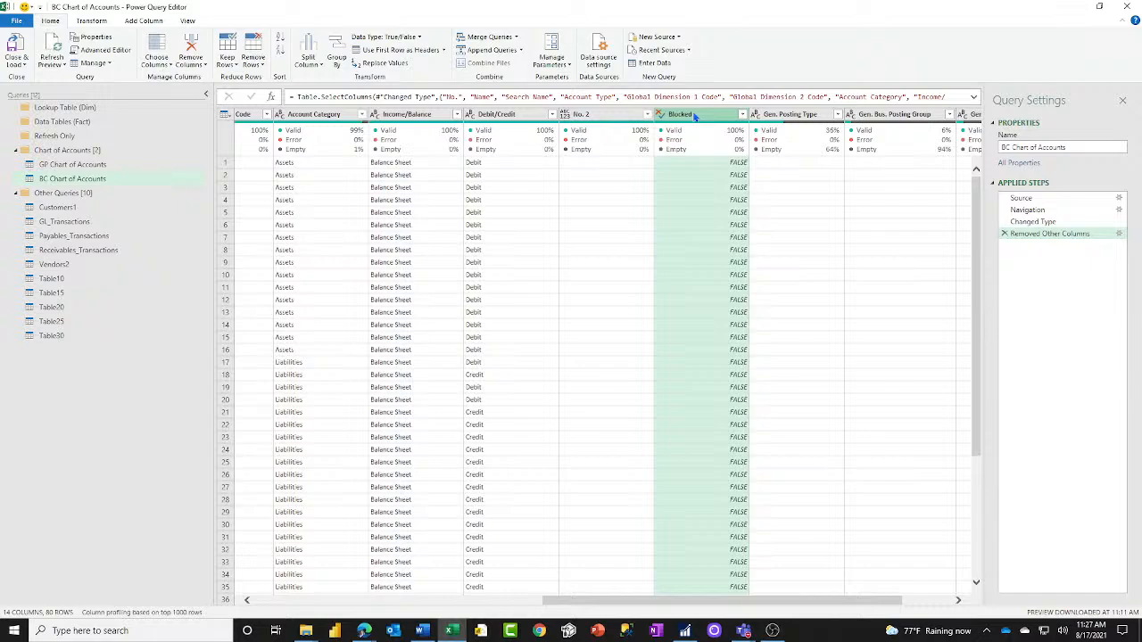
Rename the Blocked column to Inactive in BC Chart of Accounts.
double_click(695, 116)
text(Inacti)
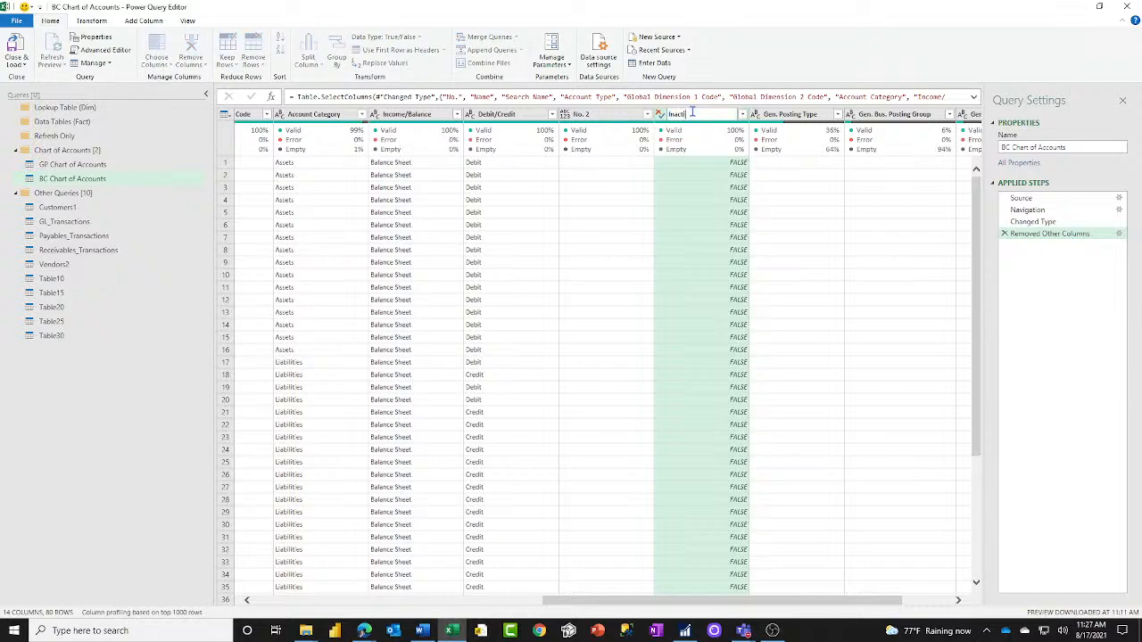
text(ve)
key(Return)
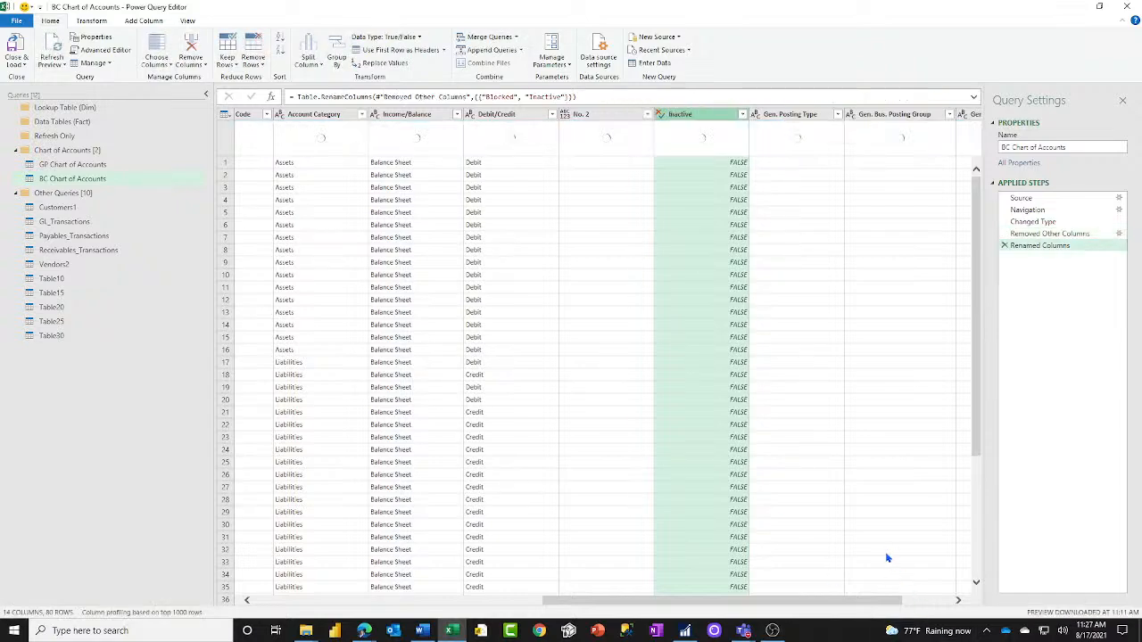
Examine the distinct values of the No. 2, Gen. Bus. Posting Group and Gen. Prod. Posting Group columns without filtering them.
drag(862, 603, 911, 610)
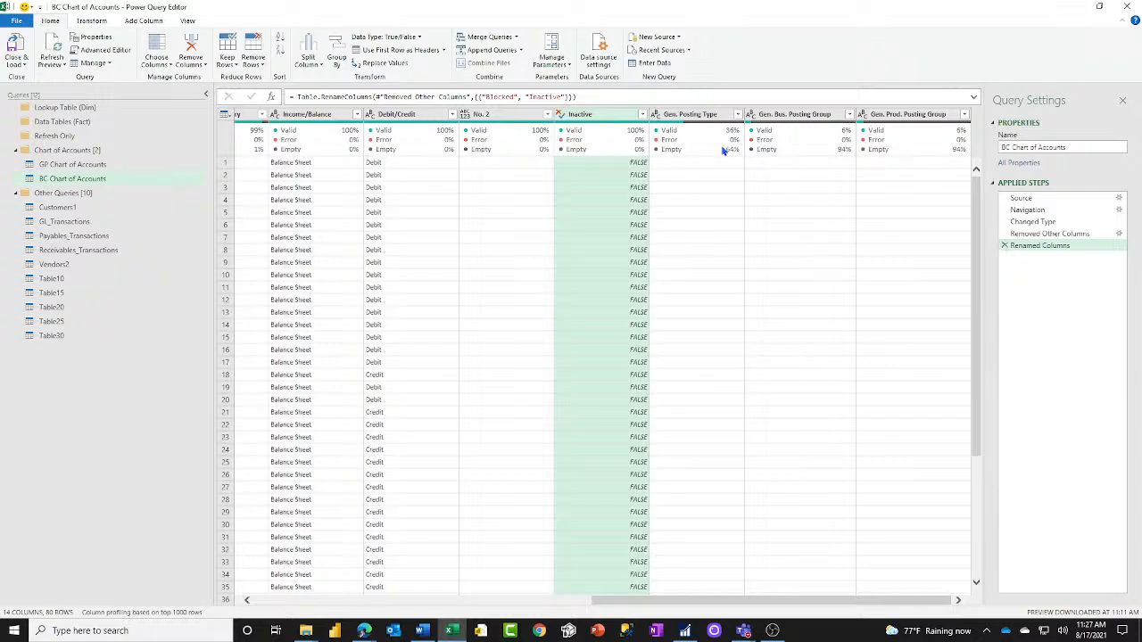
mouse_move(712, 143)
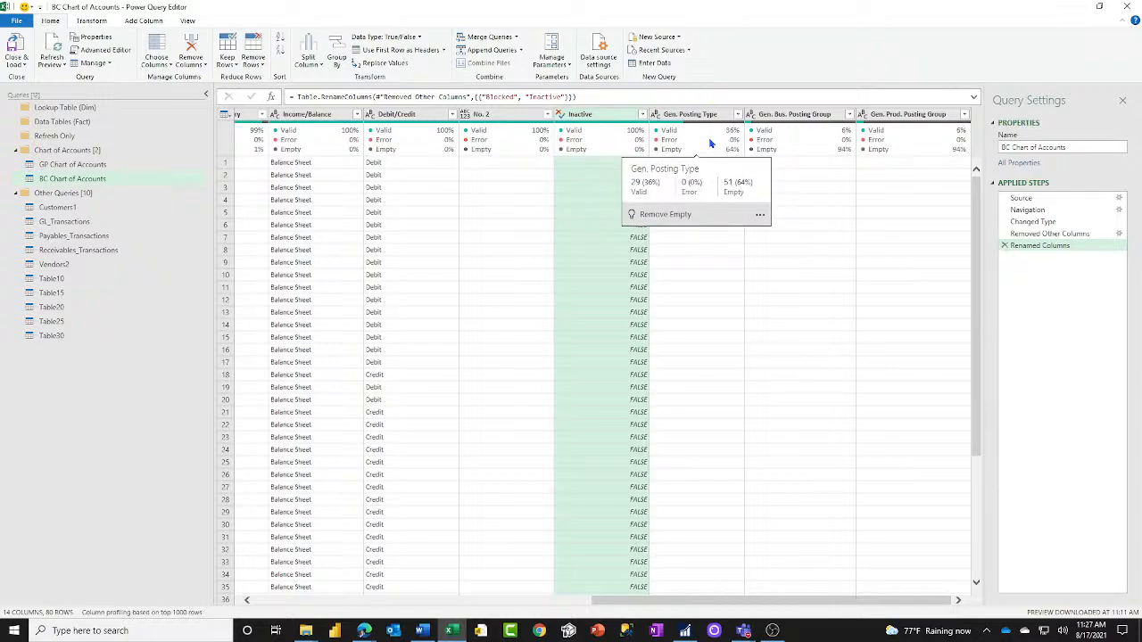
click(548, 120)
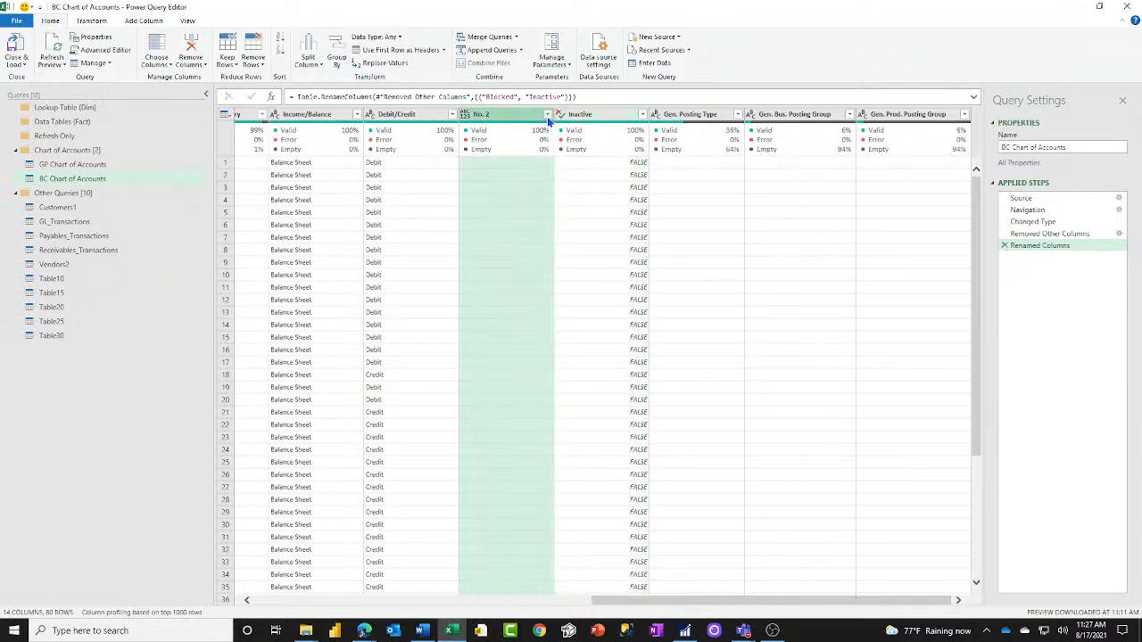
click(548, 116)
click(547, 114)
click(850, 117)
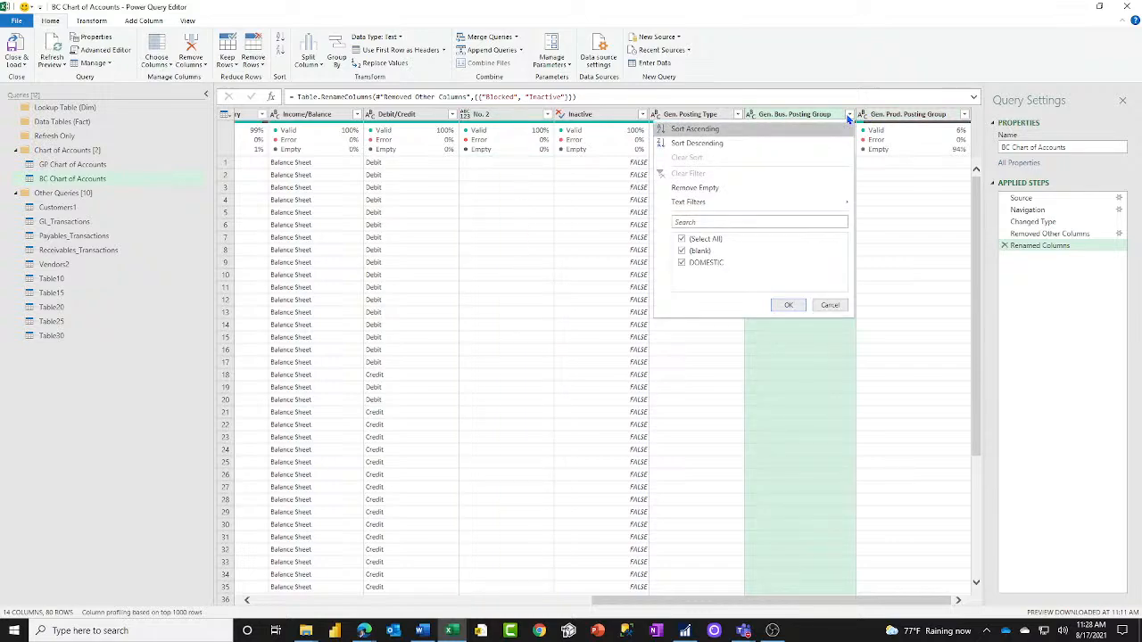
click(947, 105)
click(966, 116)
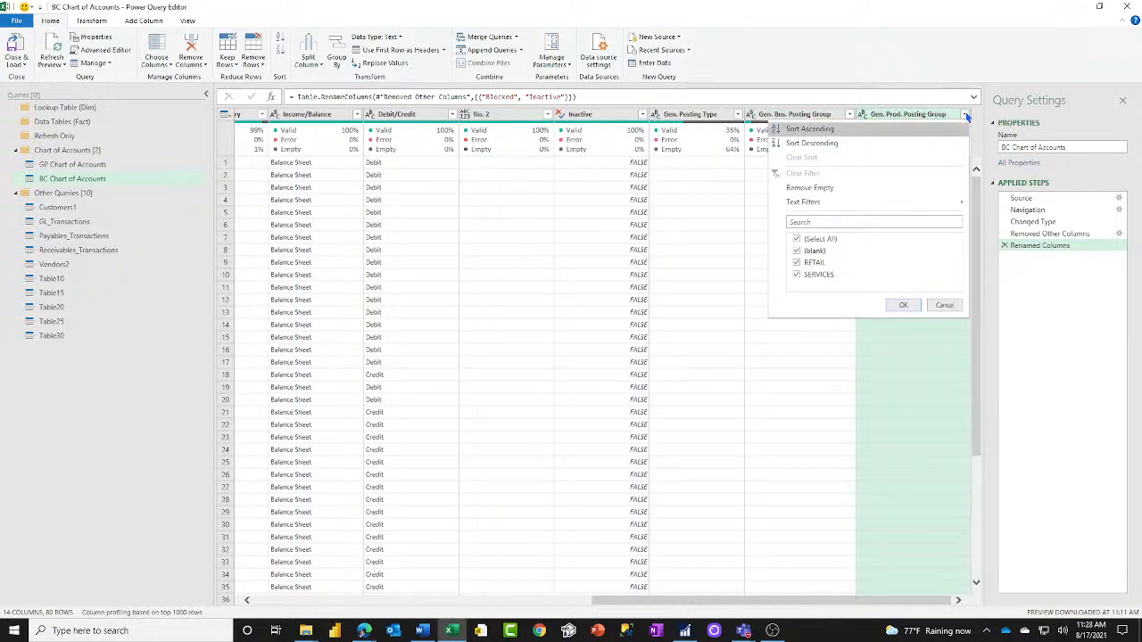
click(966, 116)
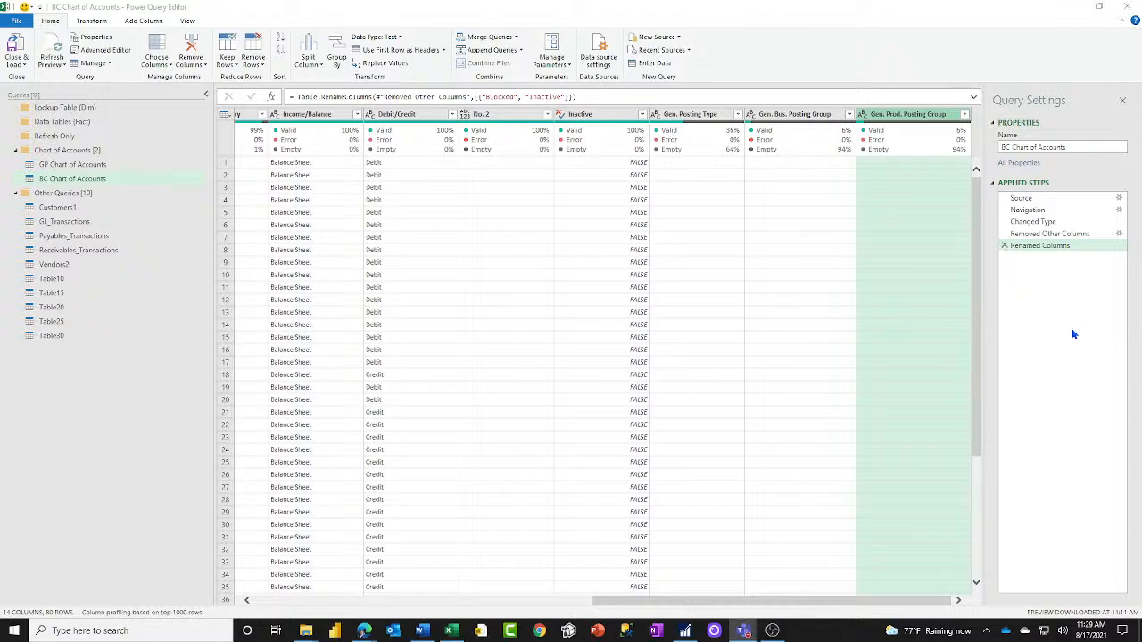
Examine the distinct values of the Gen. Posting Type column and close its filter list without applying a filter.
click(736, 116)
click(737, 116)
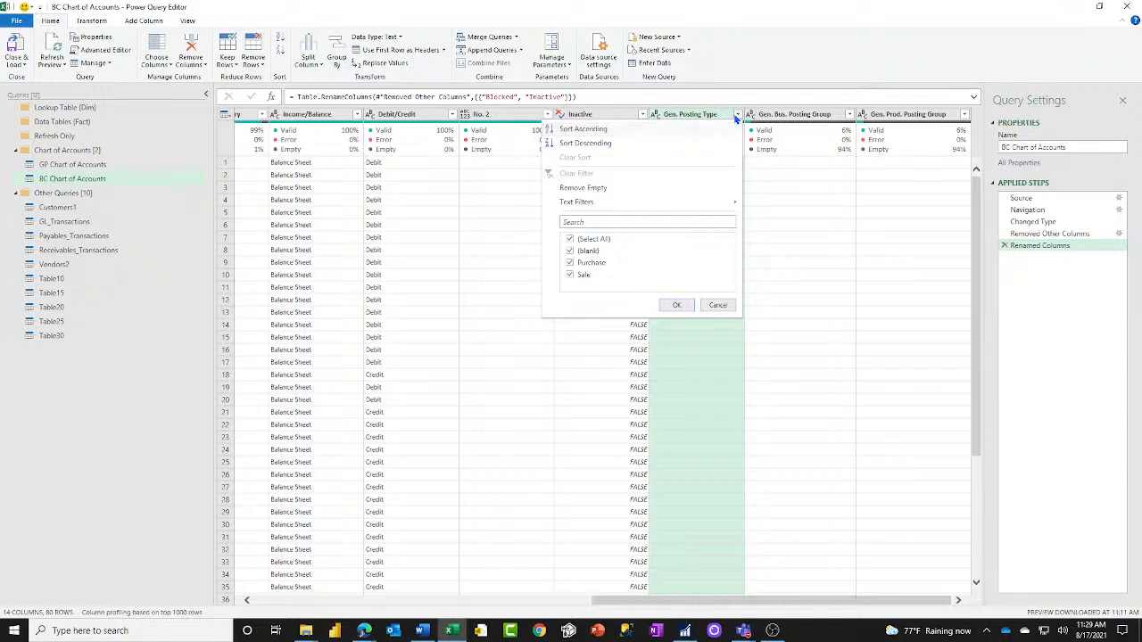
click(738, 116)
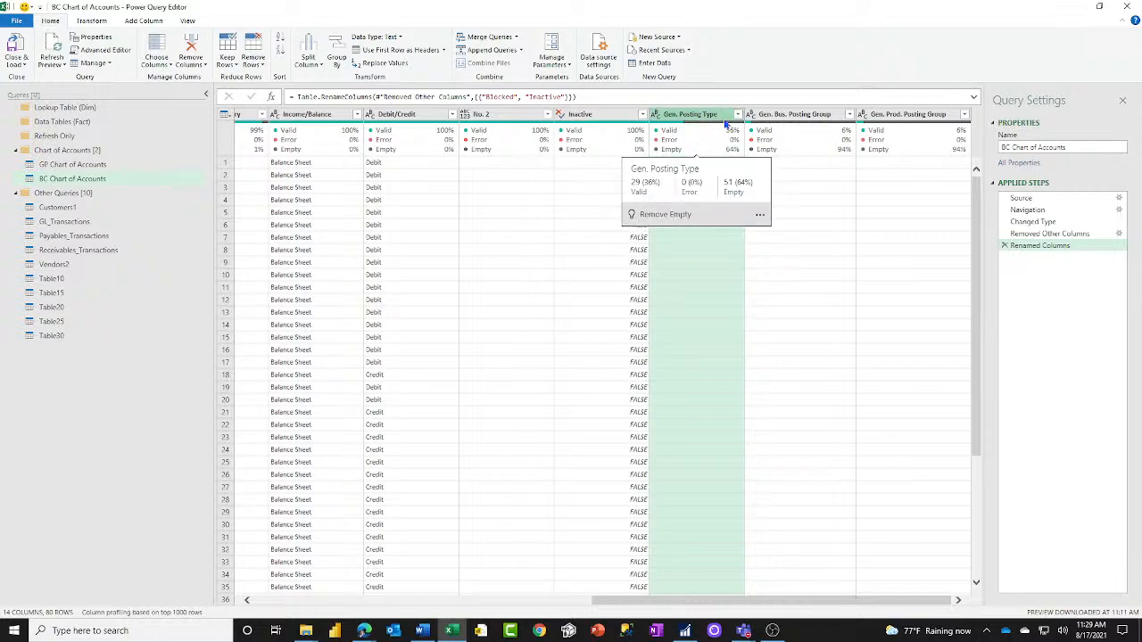
click(738, 115)
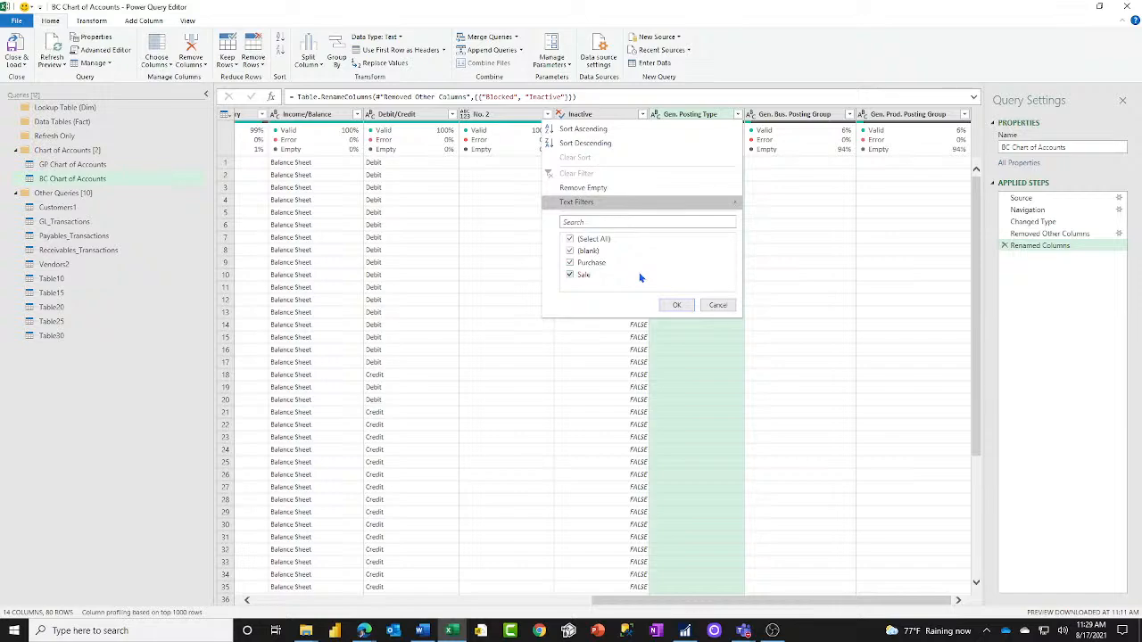
click(724, 306)
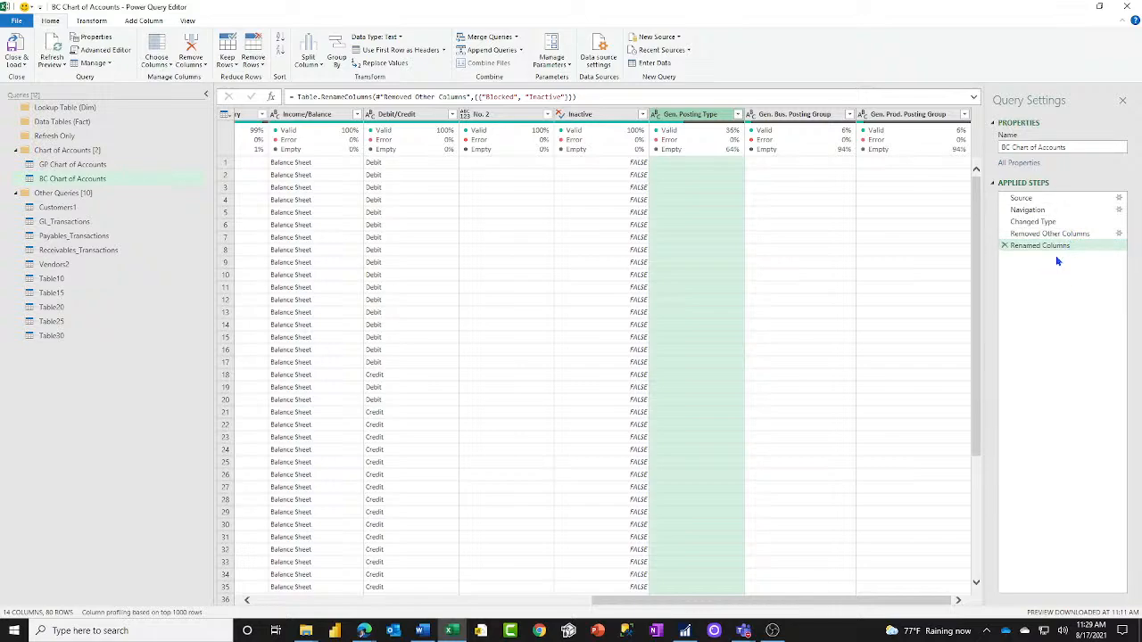
Edit the Removed Other Columns step of BC Chart of Accounts to also drop No. 2 and Gen. Posting Type.
click(1119, 233)
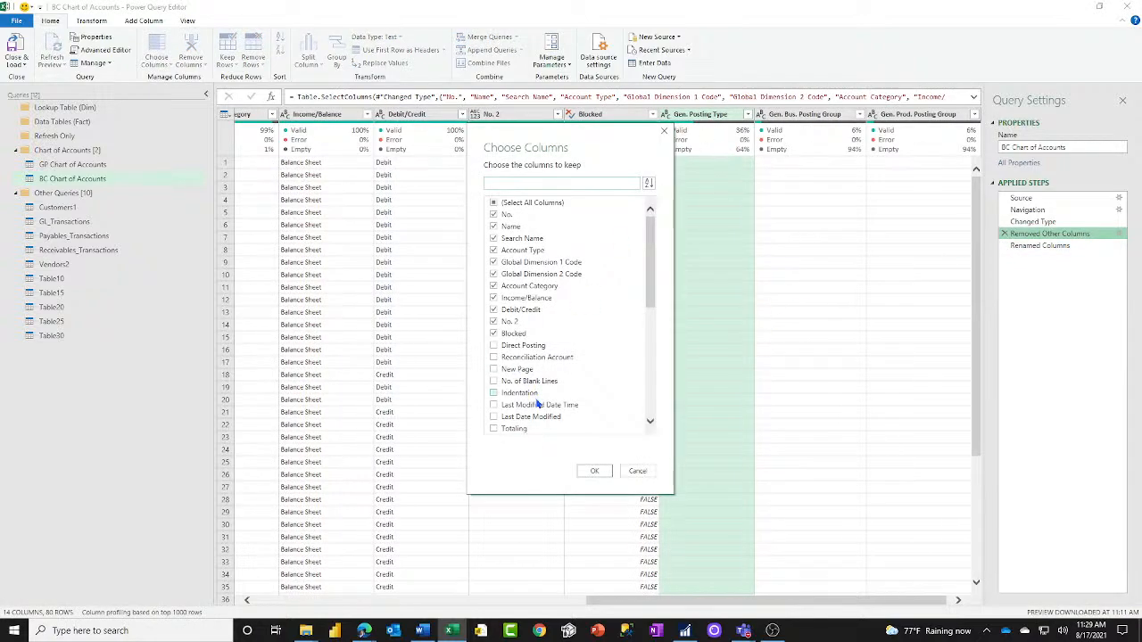
scroll(535, 402, down, 1)
click(495, 312)
scroll(498, 408, down, 3)
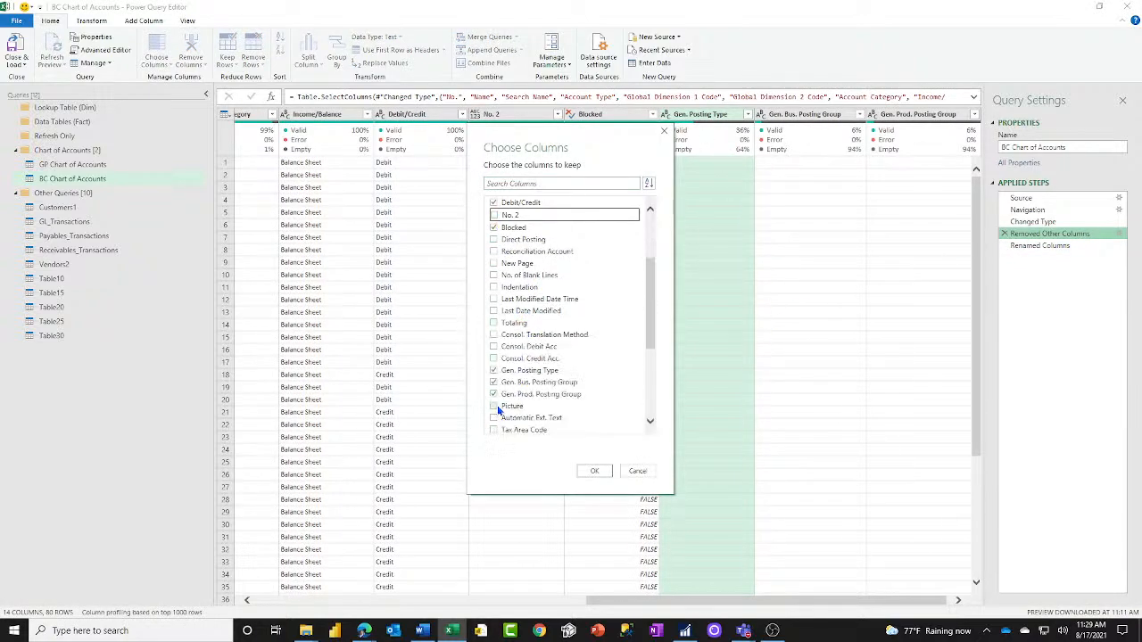
scroll(498, 409, down, 5)
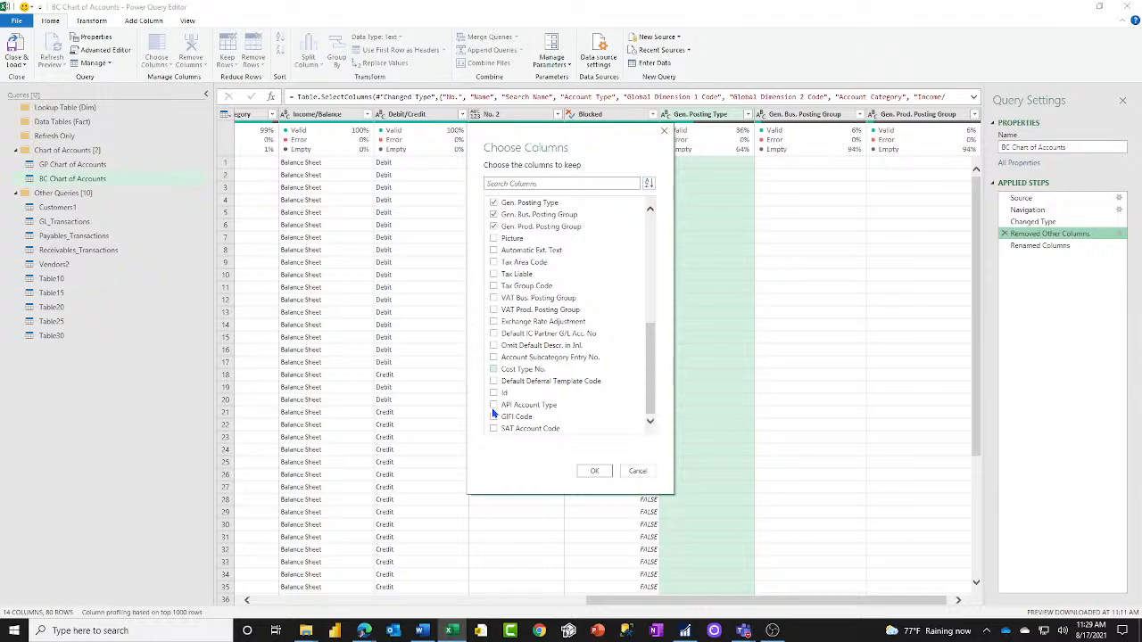
scroll(509, 415, up, 6)
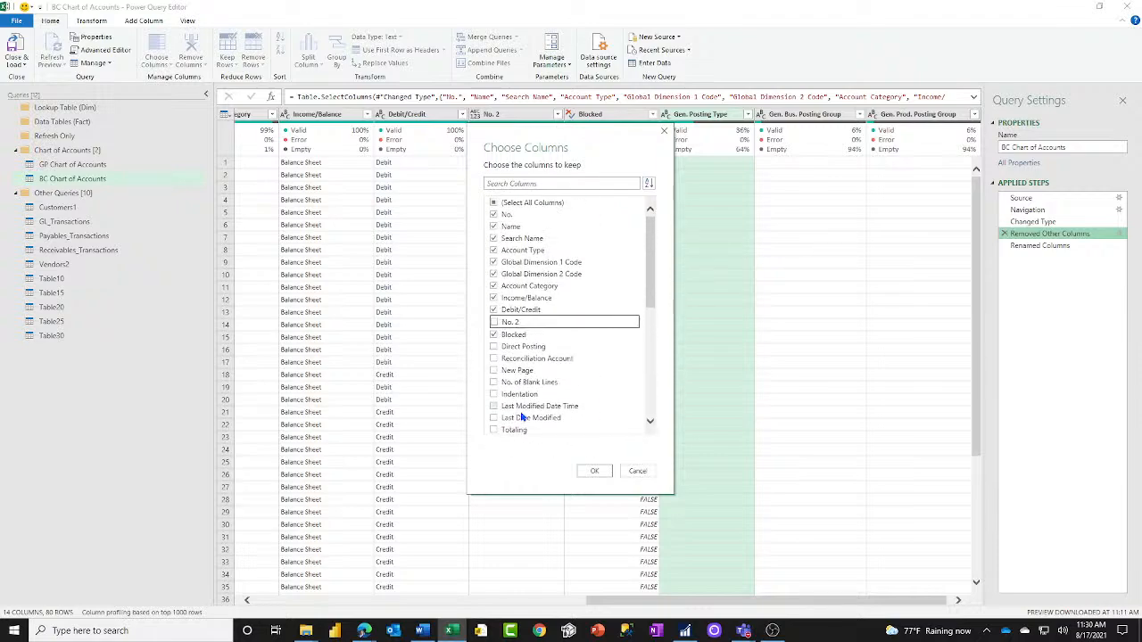
scroll(520, 397, down, 3)
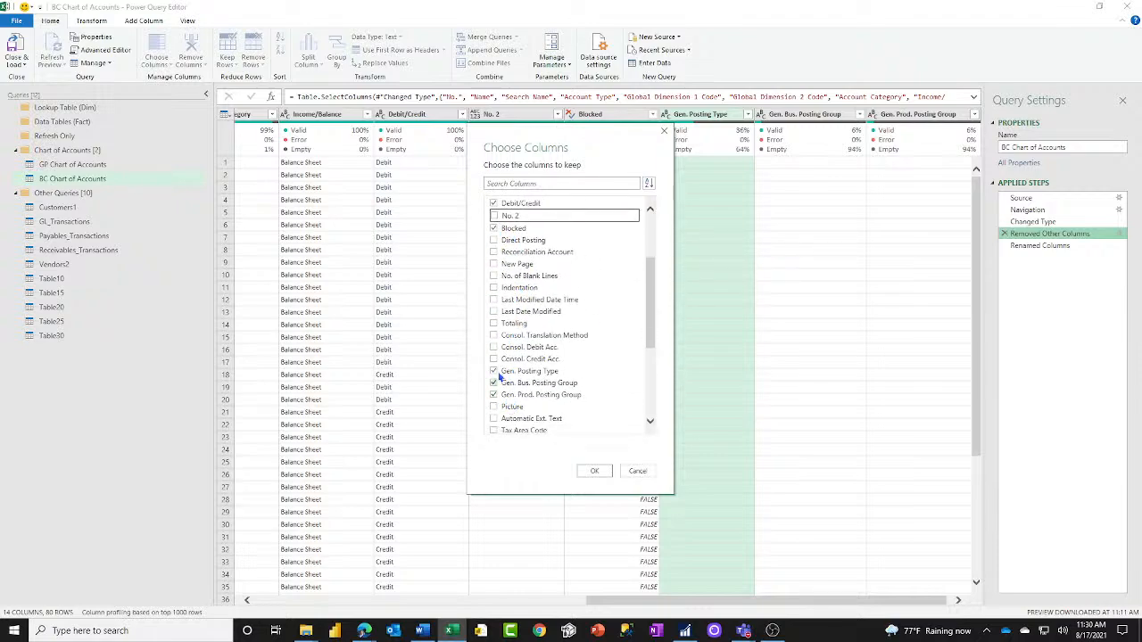
click(495, 372)
click(595, 471)
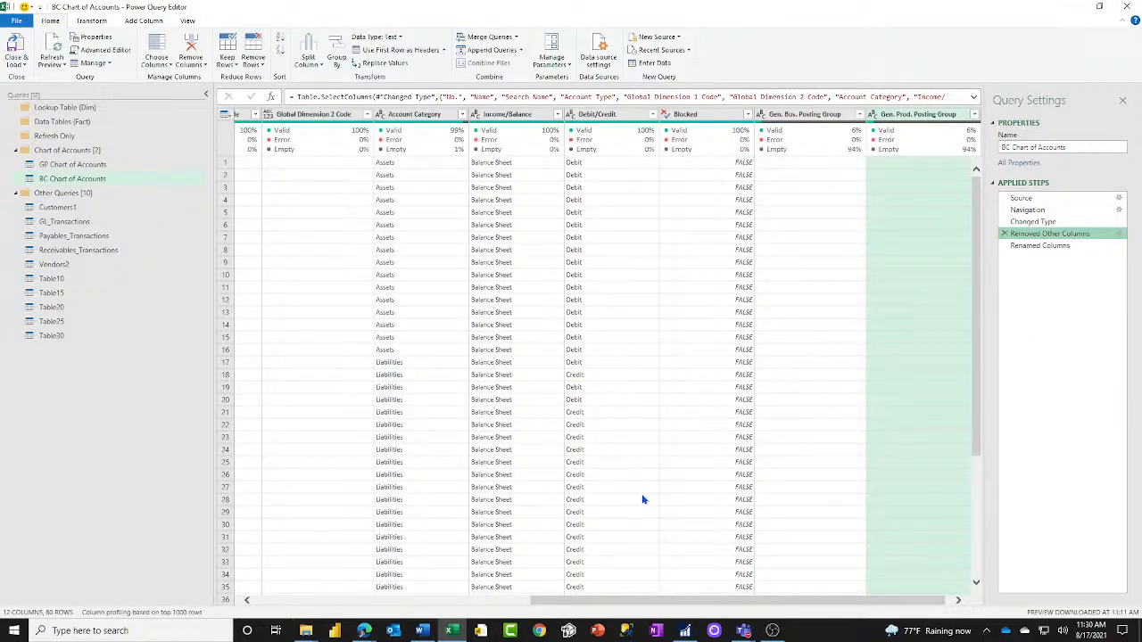
Examine the distinct values of the Global Dimension 1 Code and Global Dimension 2 Code columns without filtering them.
drag(715, 606, 538, 576)
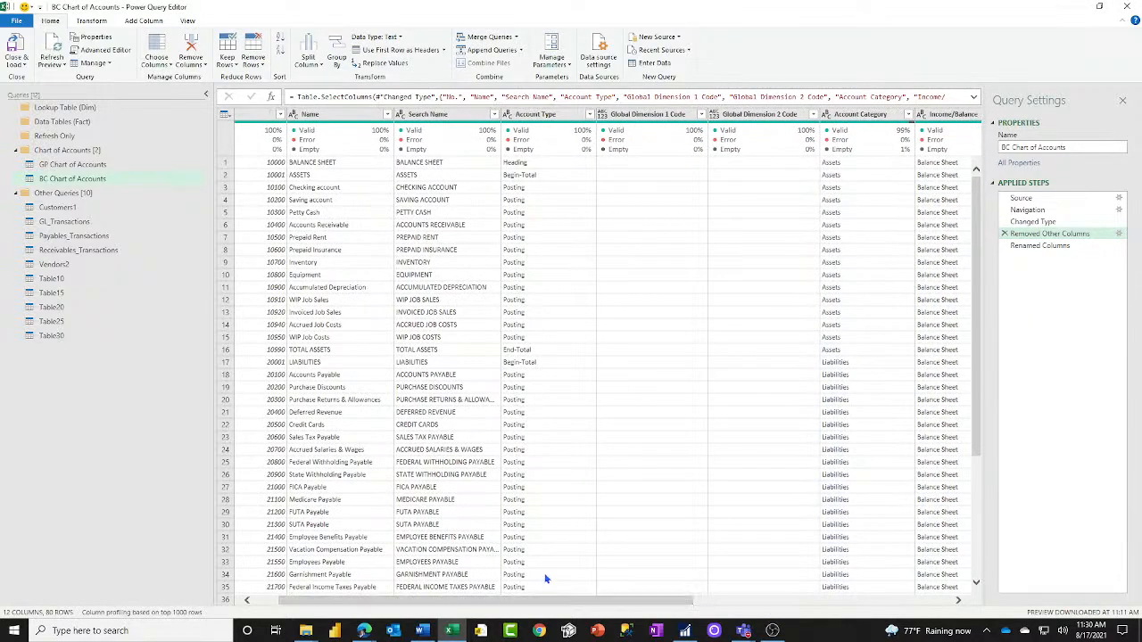
click(697, 119)
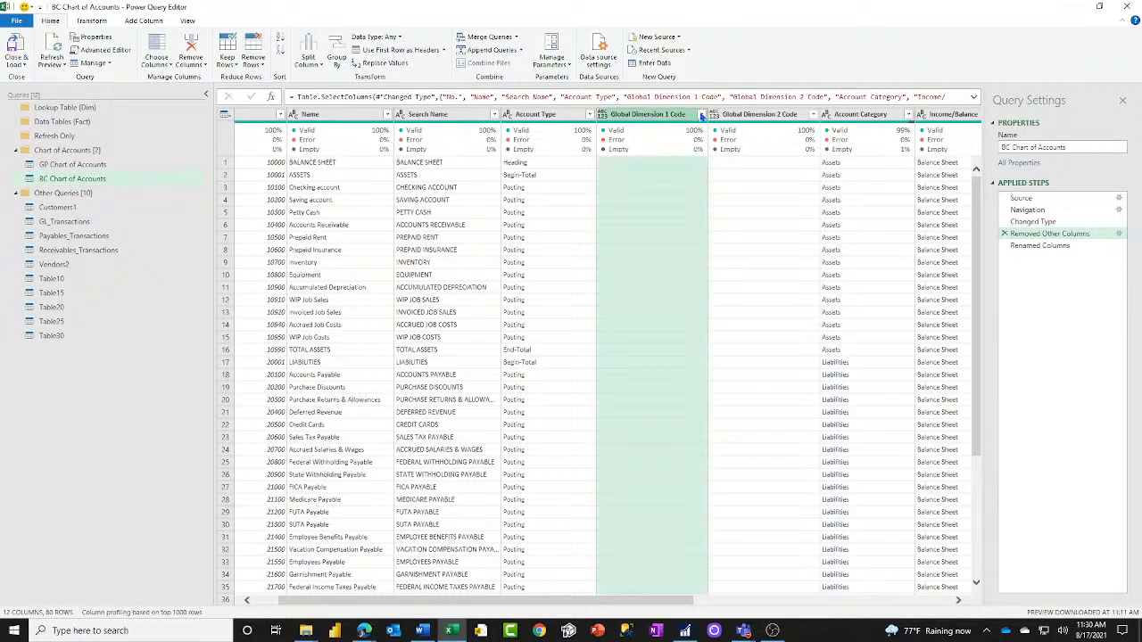
click(702, 115)
click(702, 115)
click(804, 116)
click(812, 115)
click(812, 114)
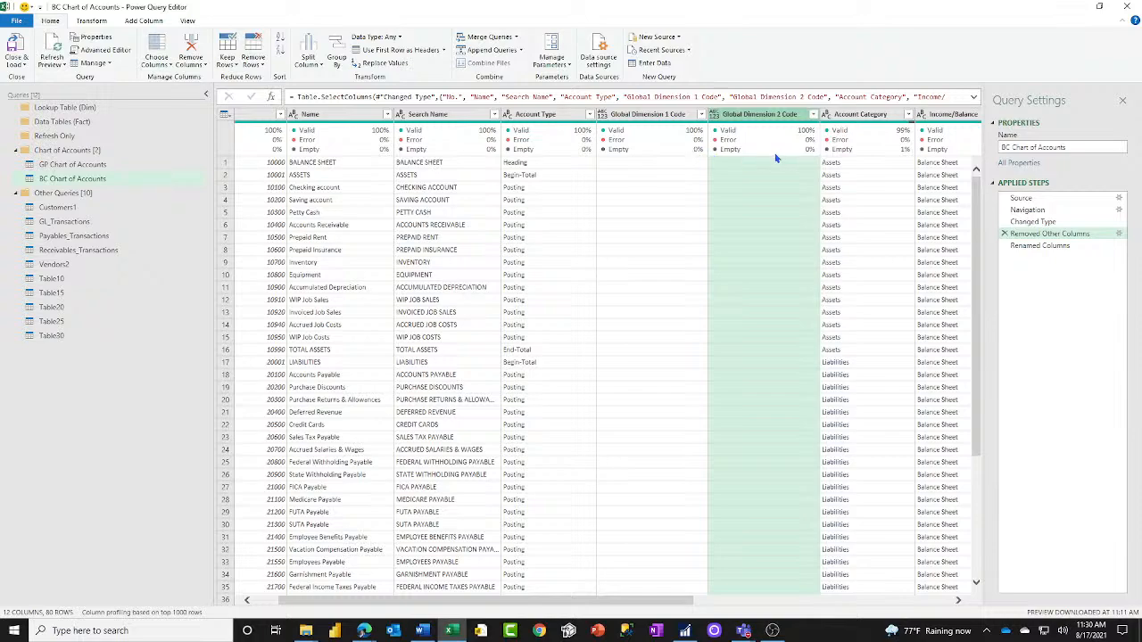
Change the data type of Global Dimension 1 Code and Global Dimension 2 Code to Text after the Renamed Columns step.
click(1055, 251)
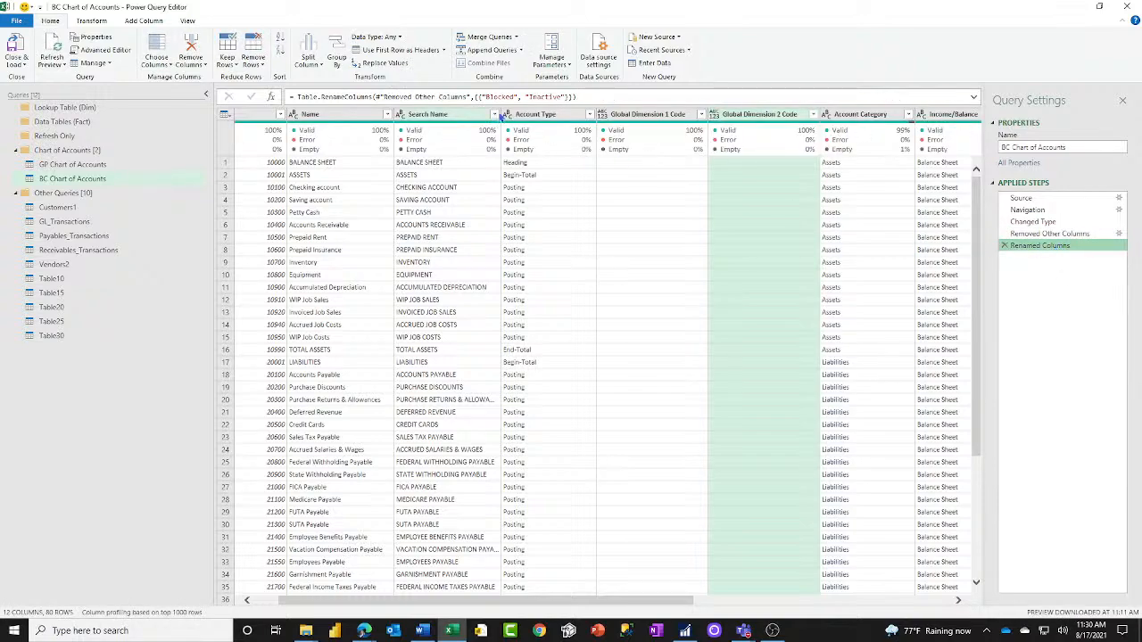
click(665, 115)
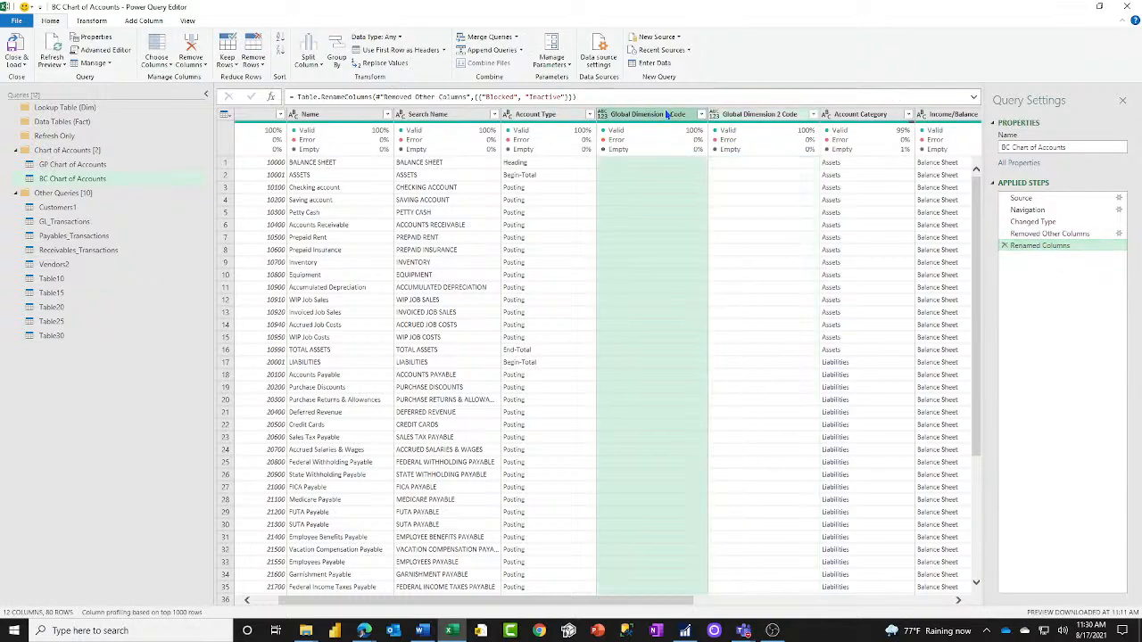
ctrl+click(739, 119)
right_click(739, 117)
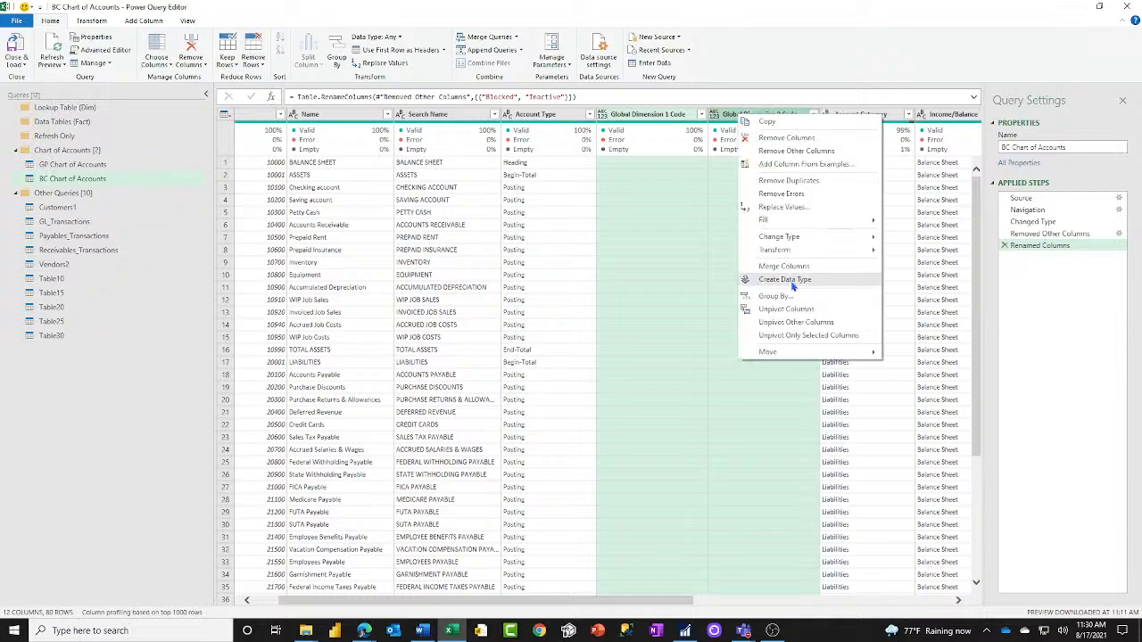
mouse_move(786, 251)
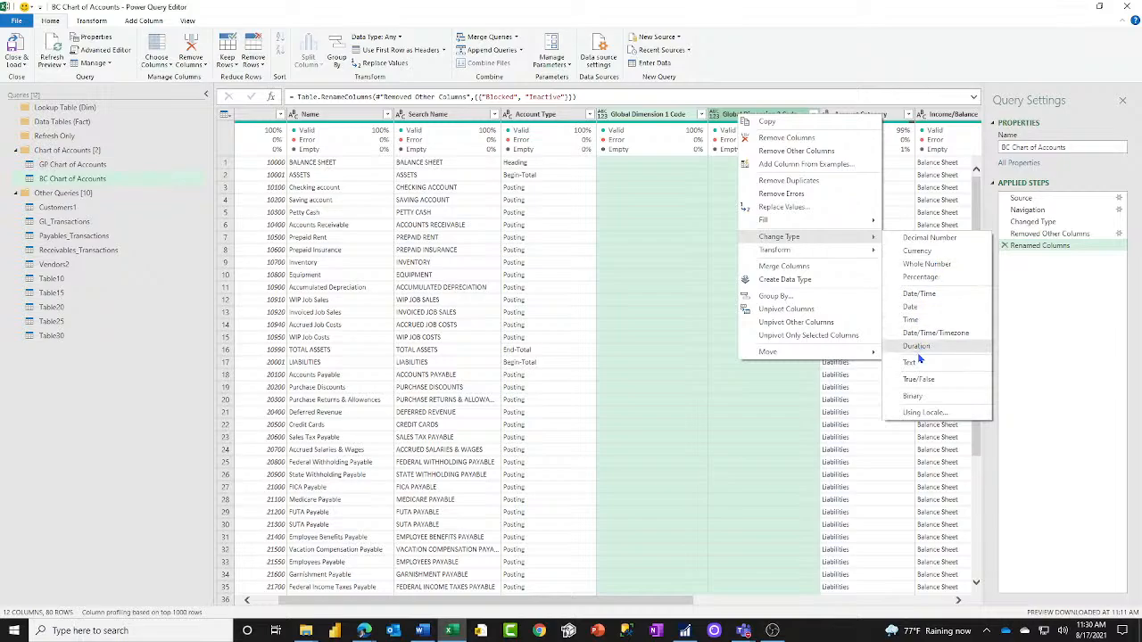
click(916, 361)
Examine the segmented account numbers in the Account Number column of GP Chart of Accounts.
click(78, 165)
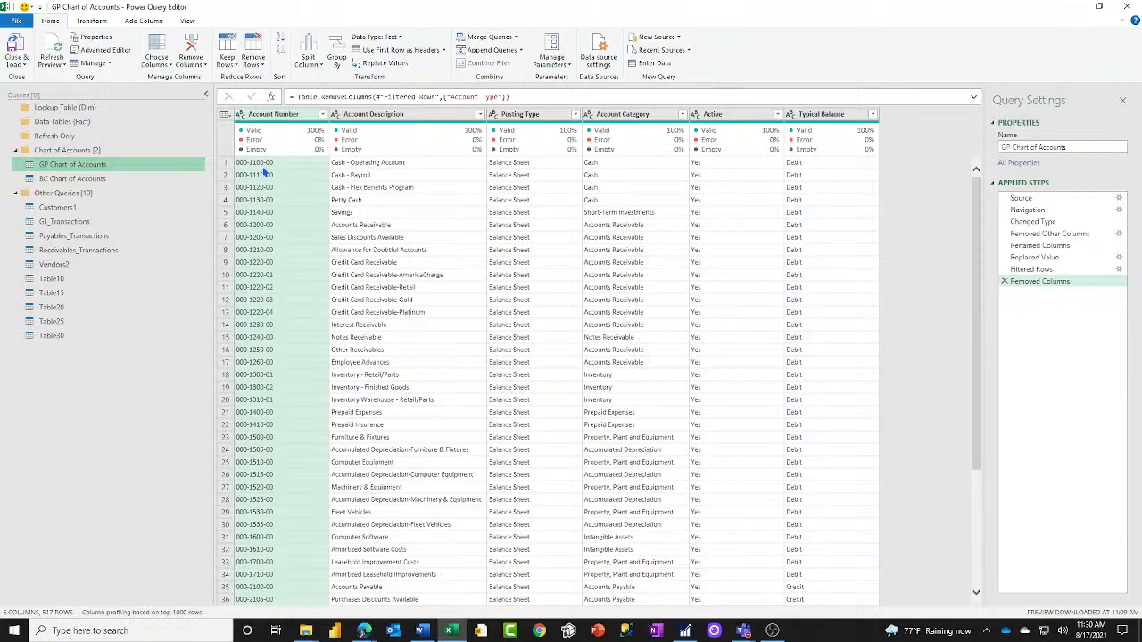
scroll(253, 288, down, 5)
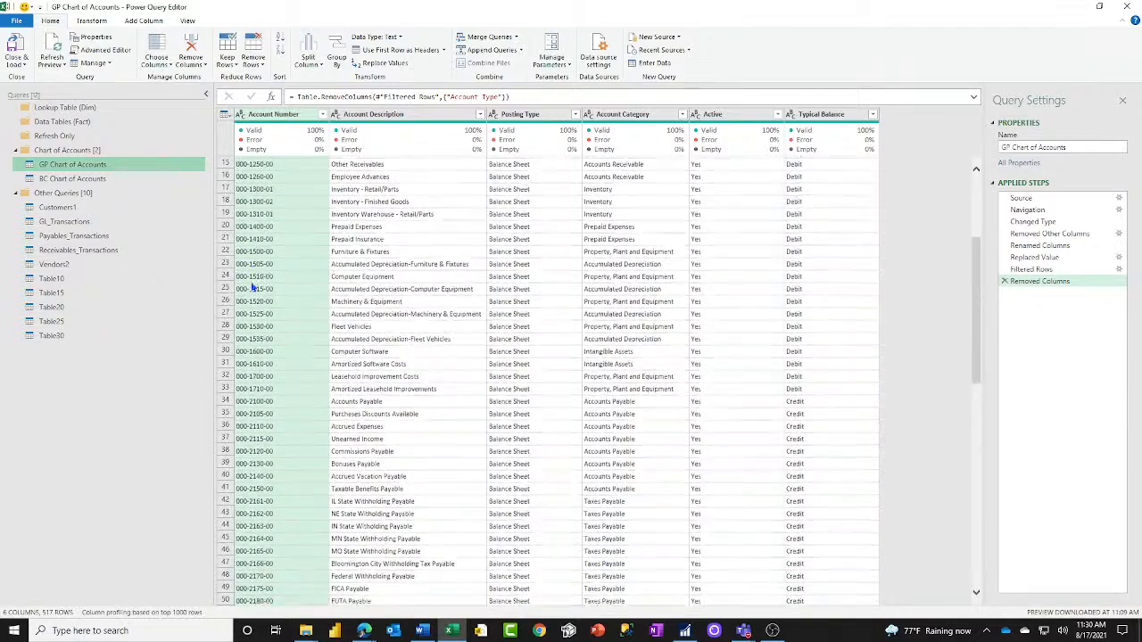
scroll(253, 287, down, 20)
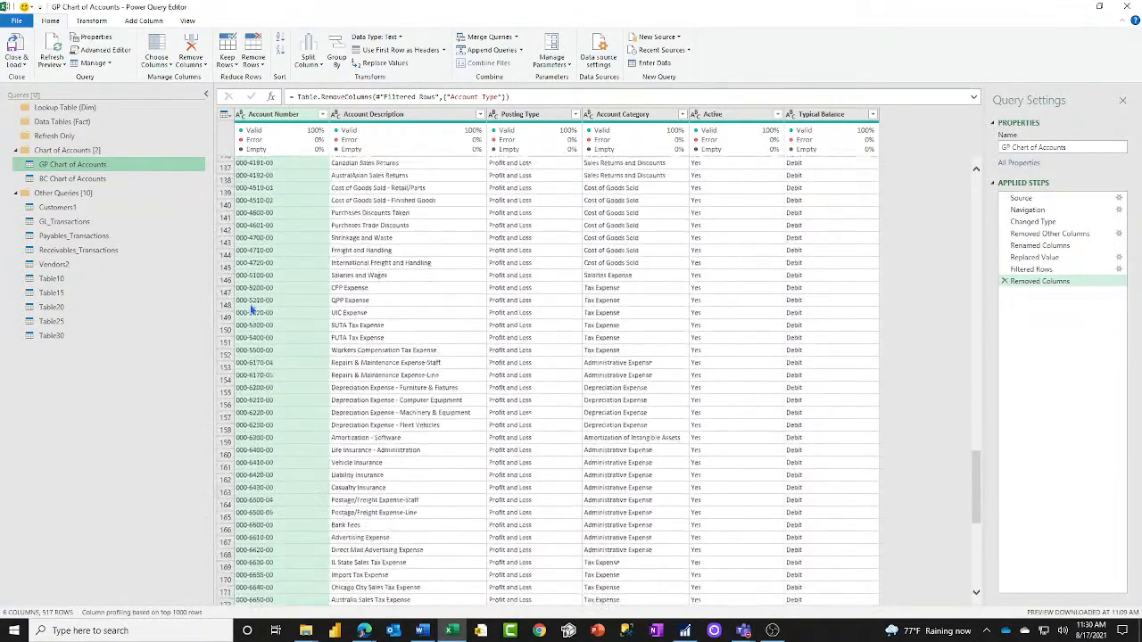
scroll(253, 309, down, 20)
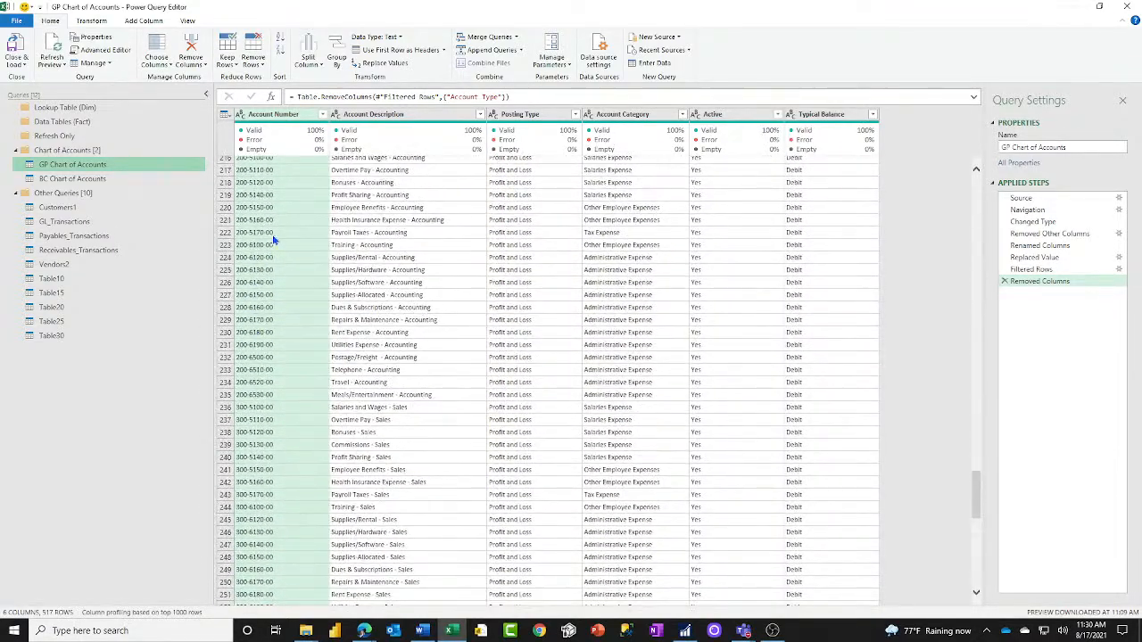
click(255, 208)
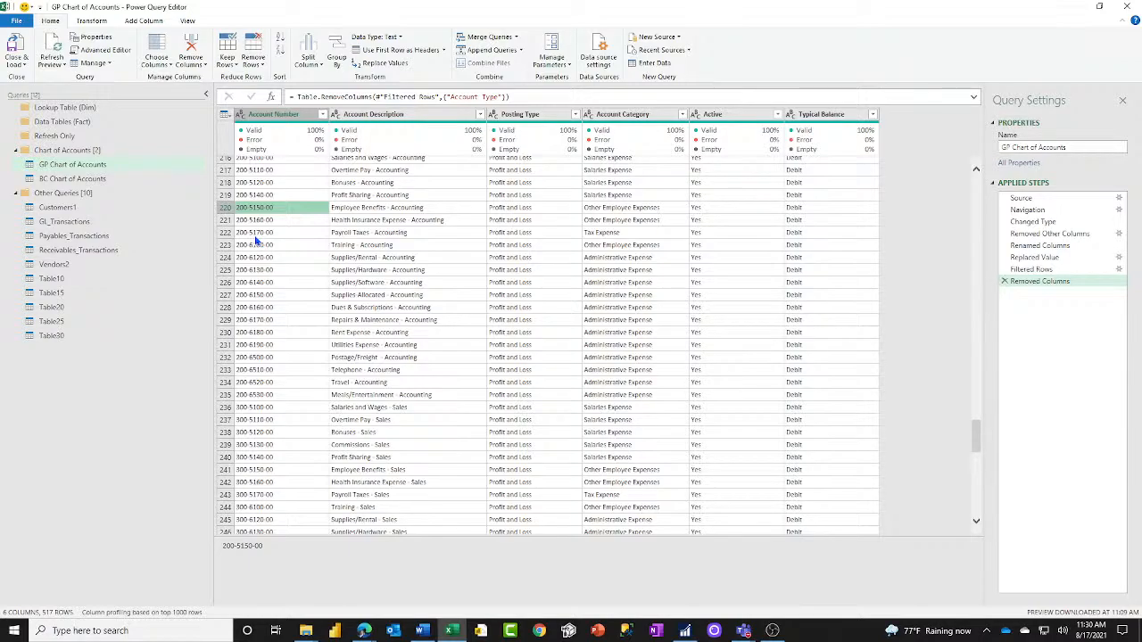
Examine the account numbers and the Global Dimension columns in BC Chart of Accounts for comparison with the GP numbering.
click(75, 179)
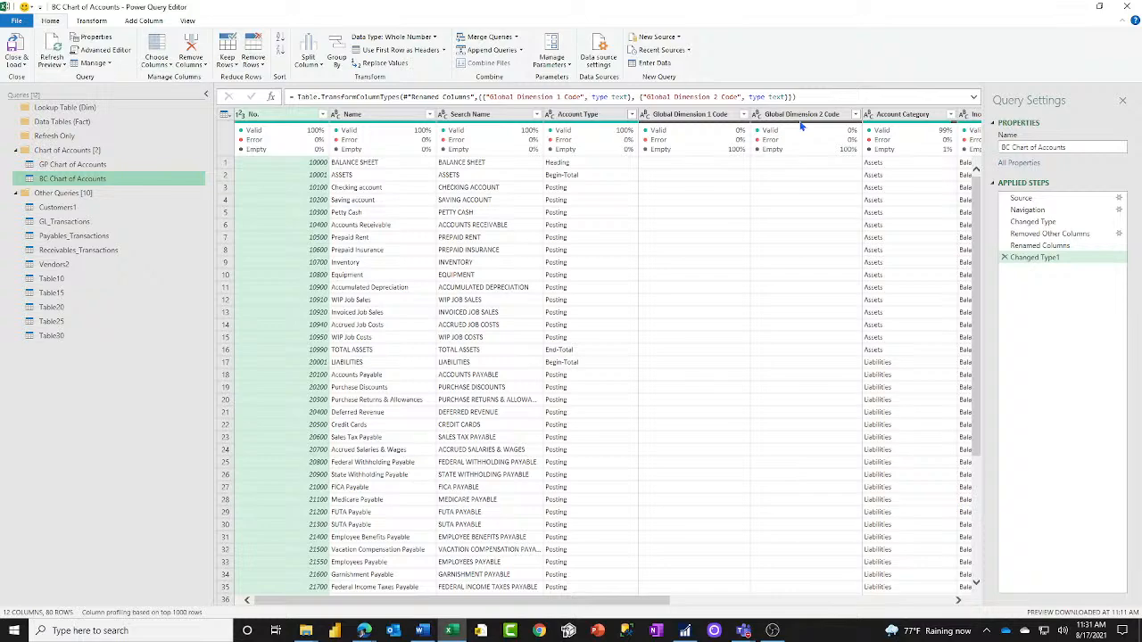
mouse_move(794, 138)
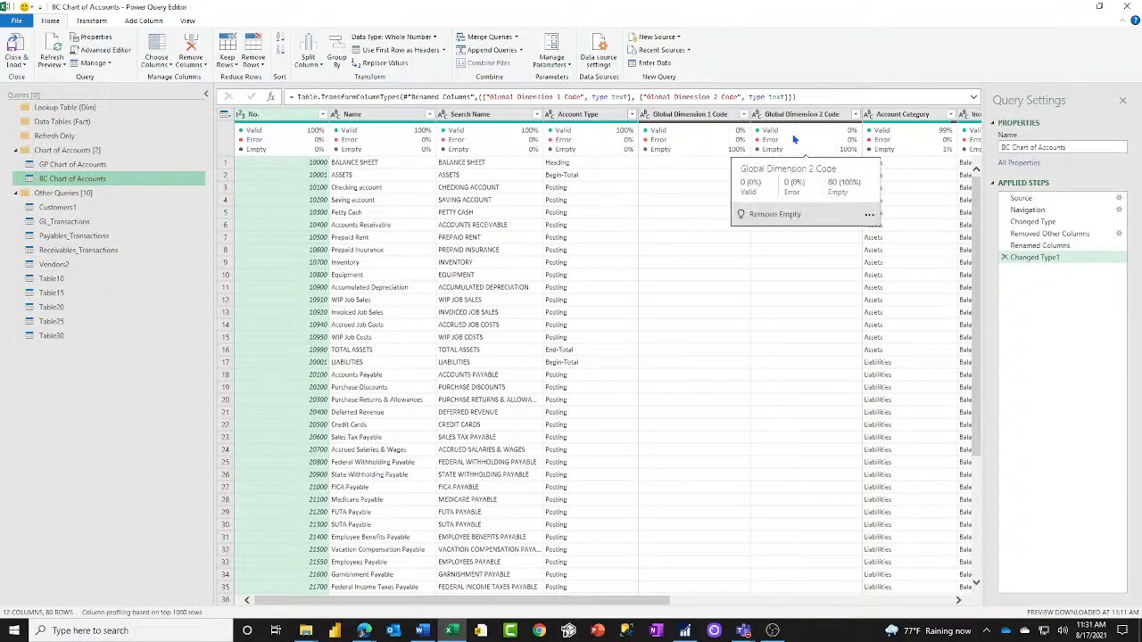
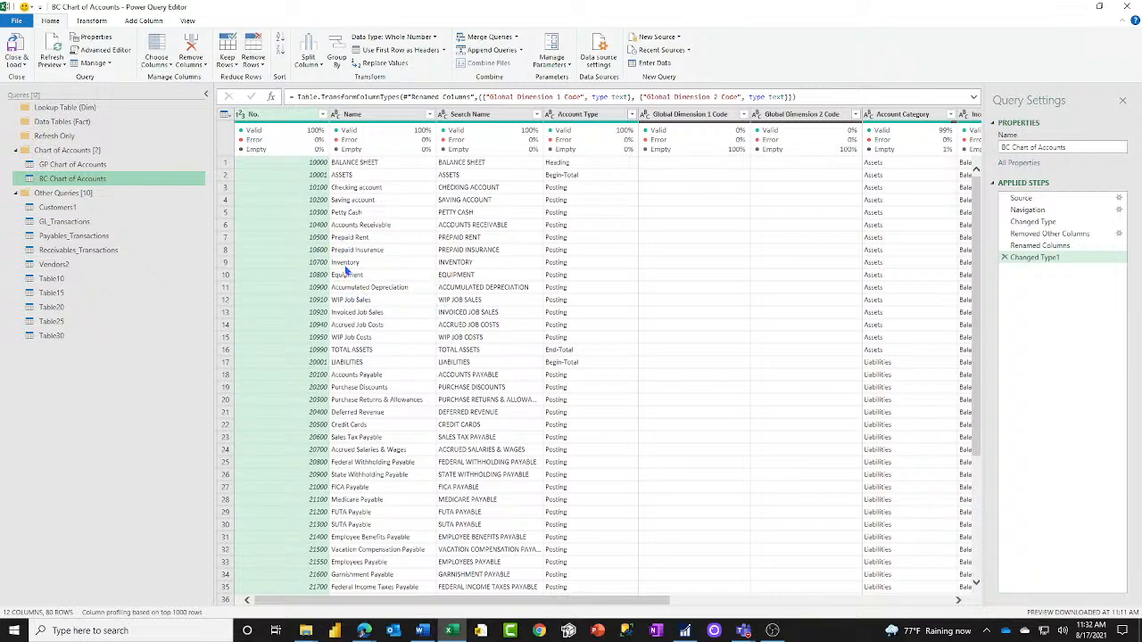
click(336, 275)
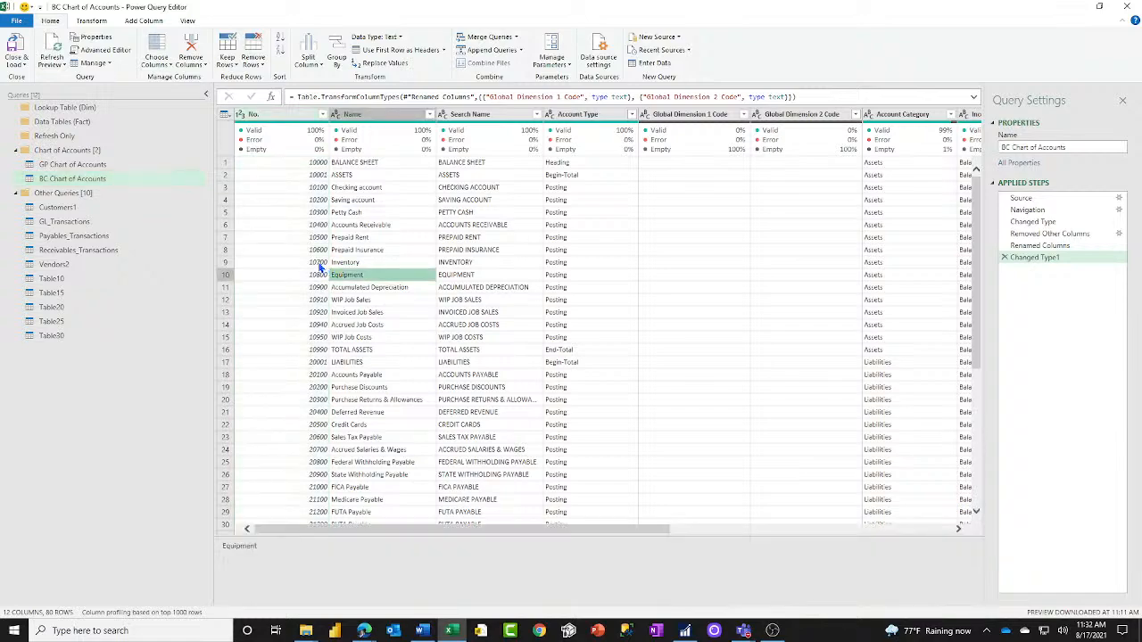
click(320, 264)
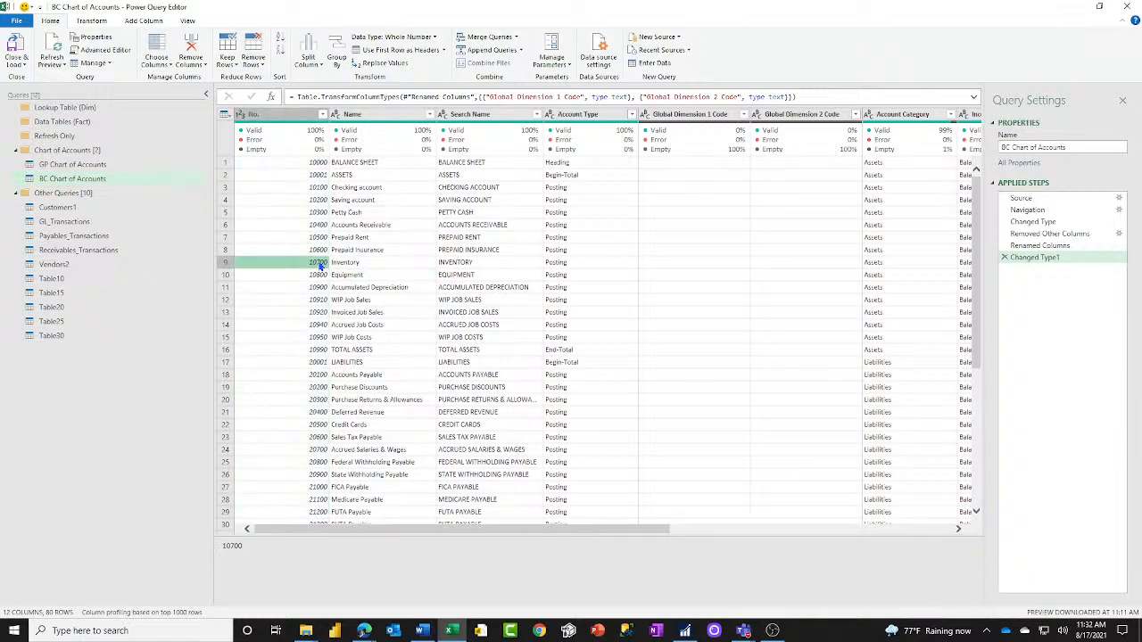
click(680, 265)
click(268, 255)
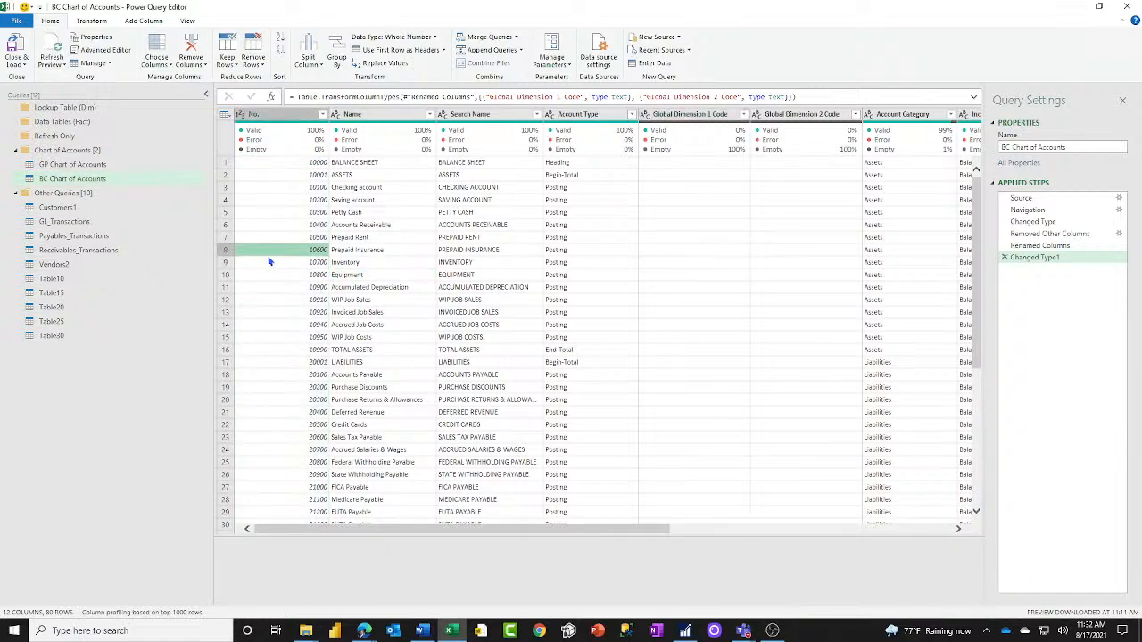
click(272, 263)
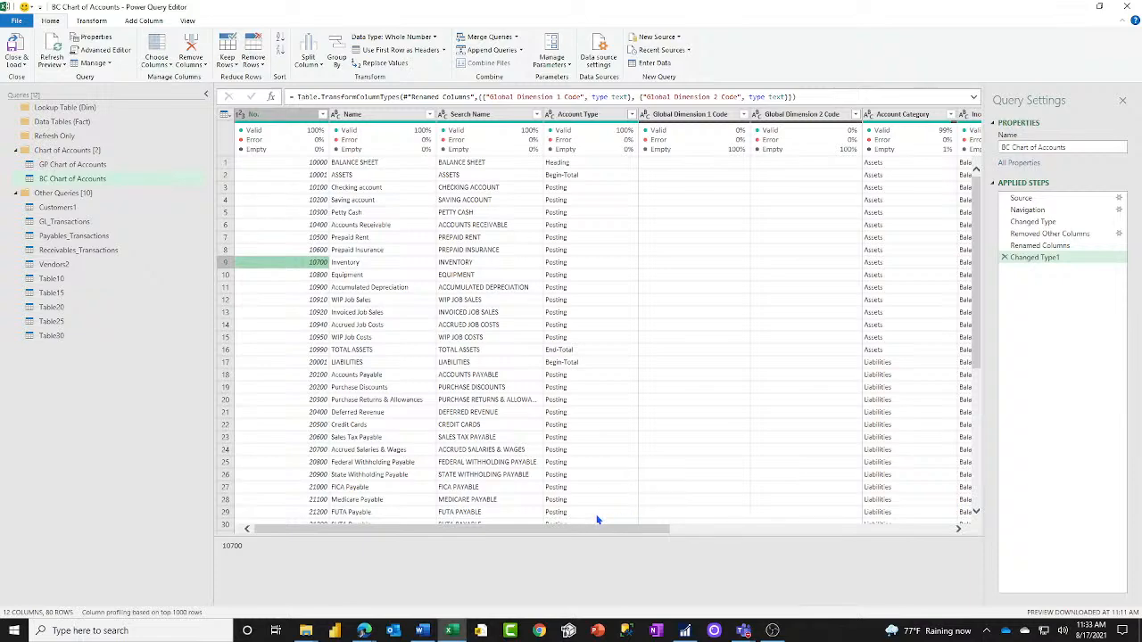
Rename the No. column to Account Number in BC Chart of Accounts.
click(261, 120)
double_click(271, 116)
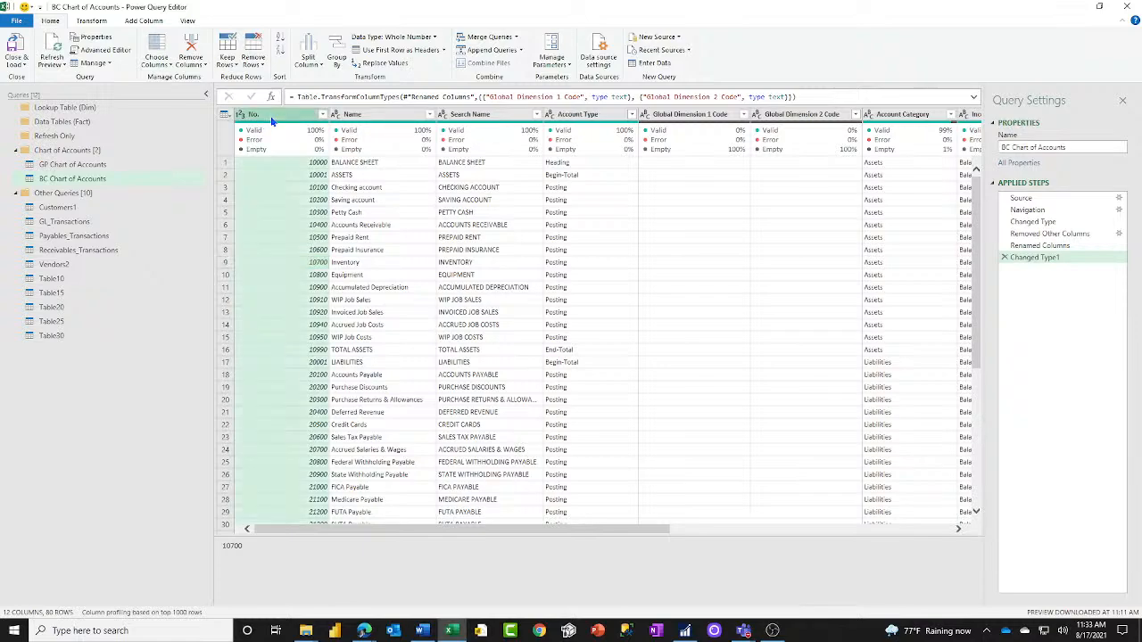
text(A)
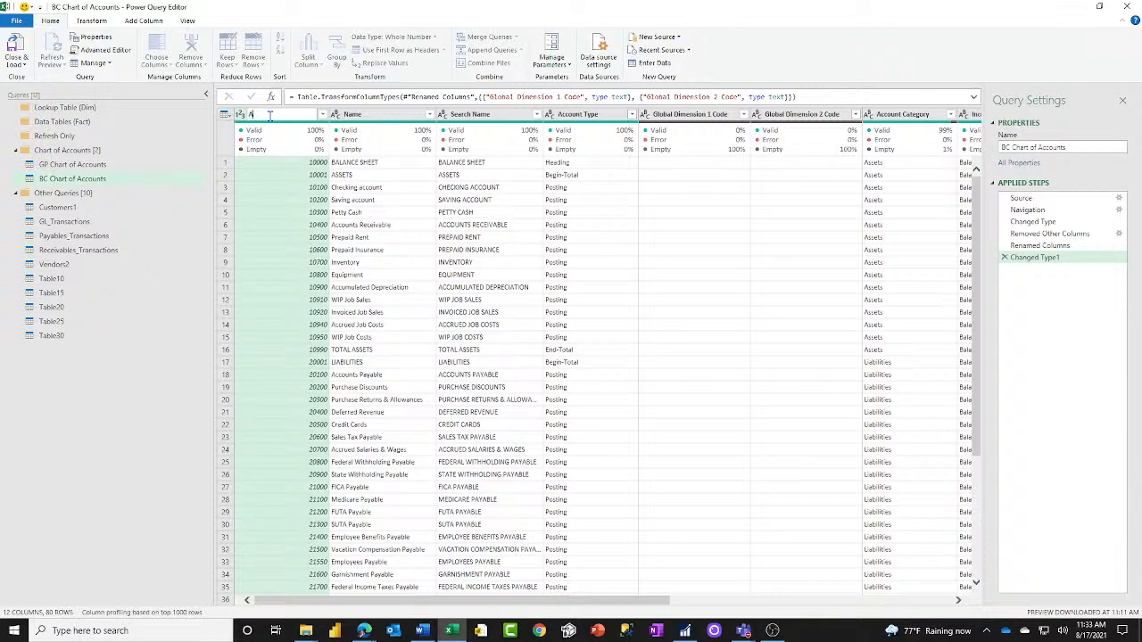
text(ccount Number)
key(Return)
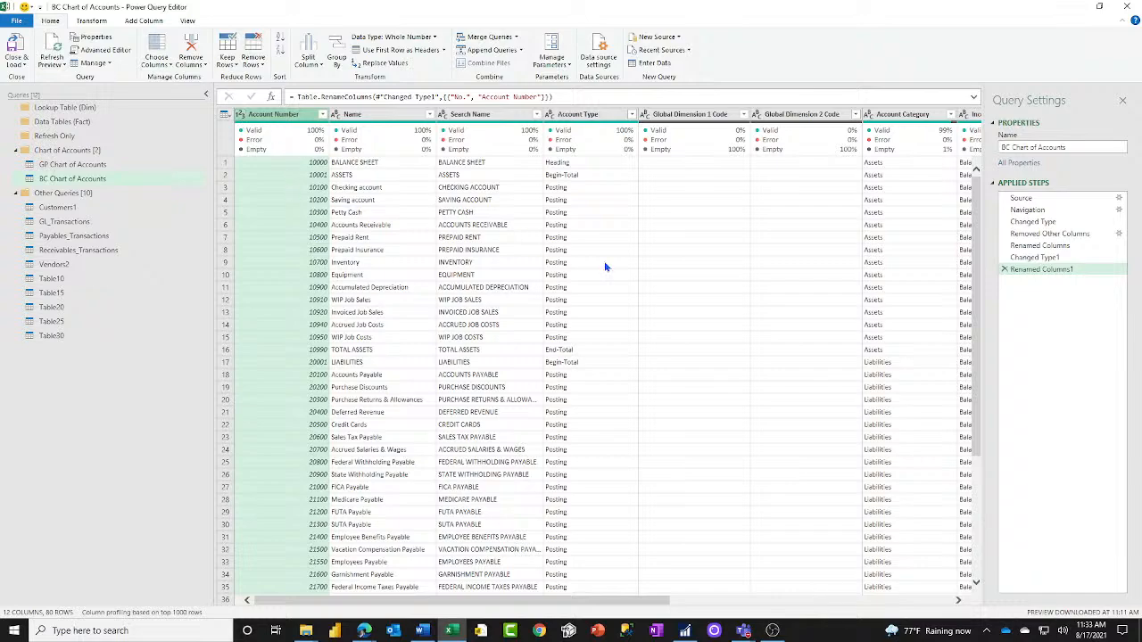
click(1017, 258)
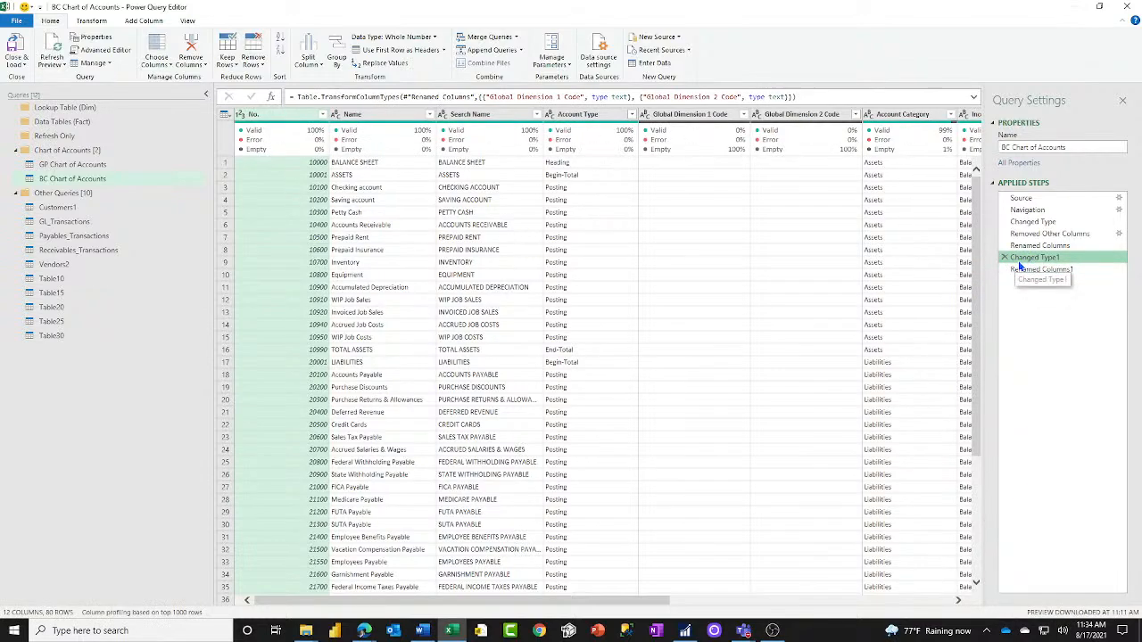
click(1004, 257)
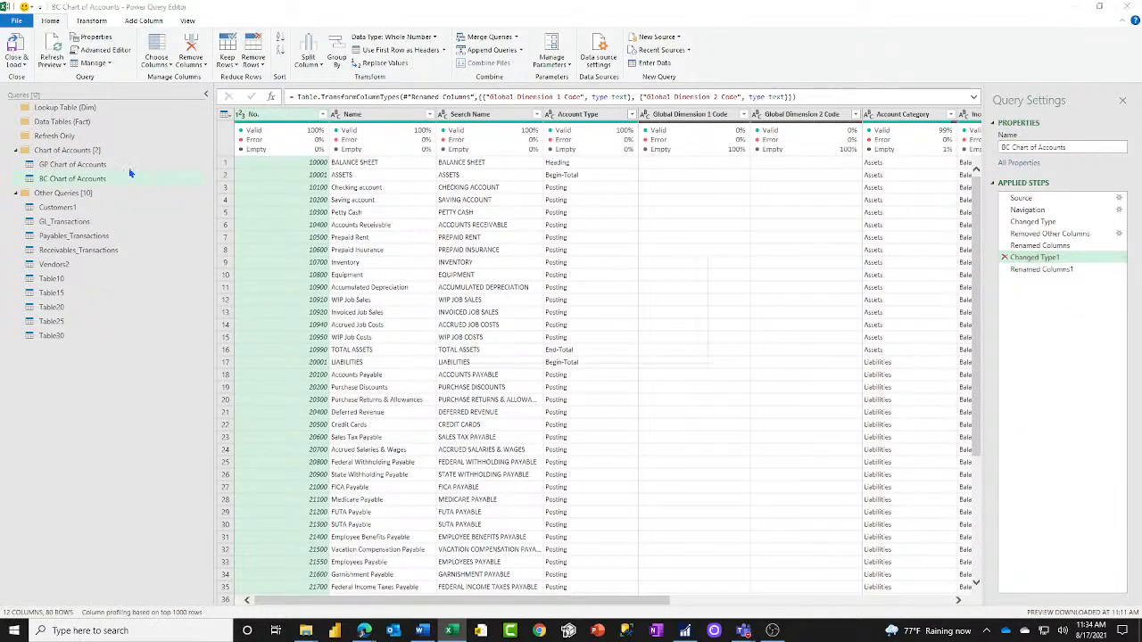
click(680, 337)
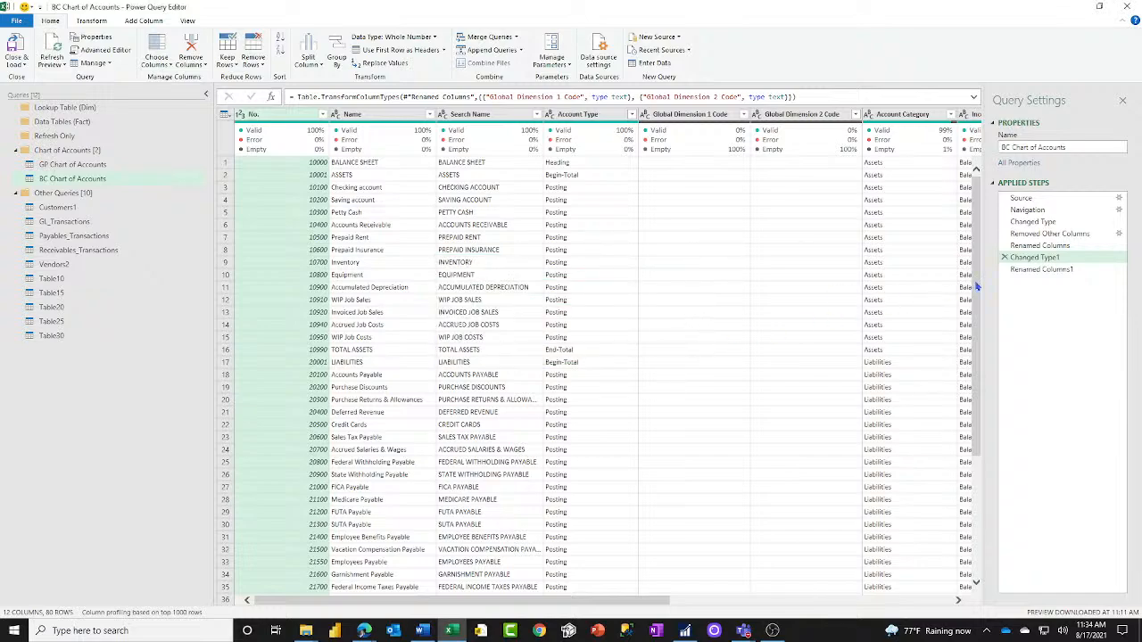
click(1040, 269)
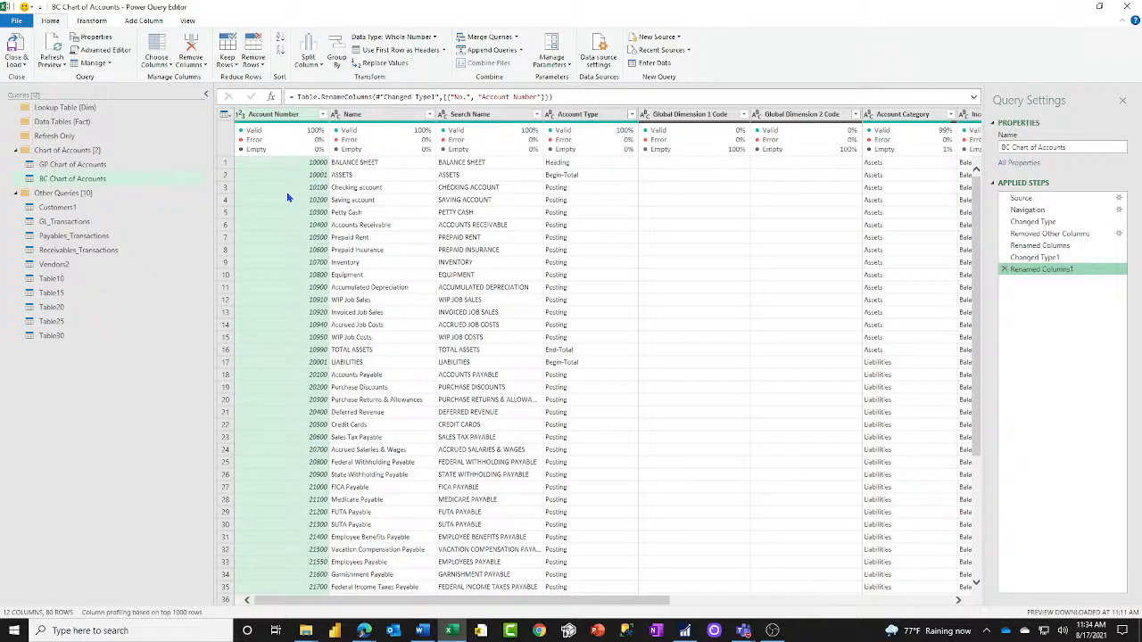
Change the No. column's data type to Text within the first Changed Type step, replacing the current conversion, and return to the last applied step.
click(1053, 223)
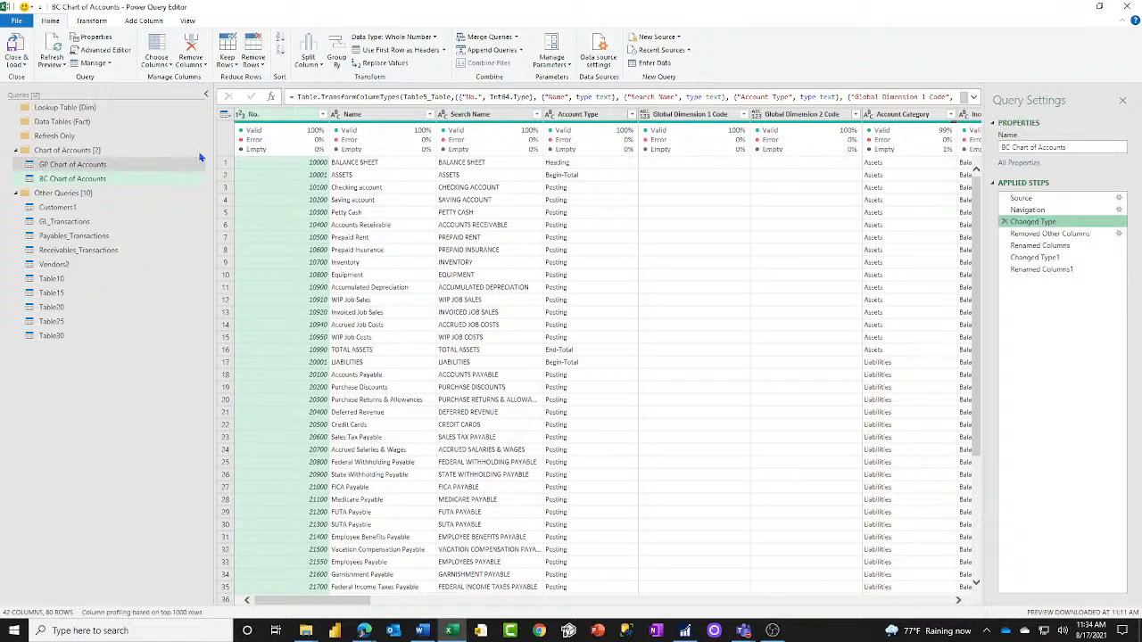
click(240, 117)
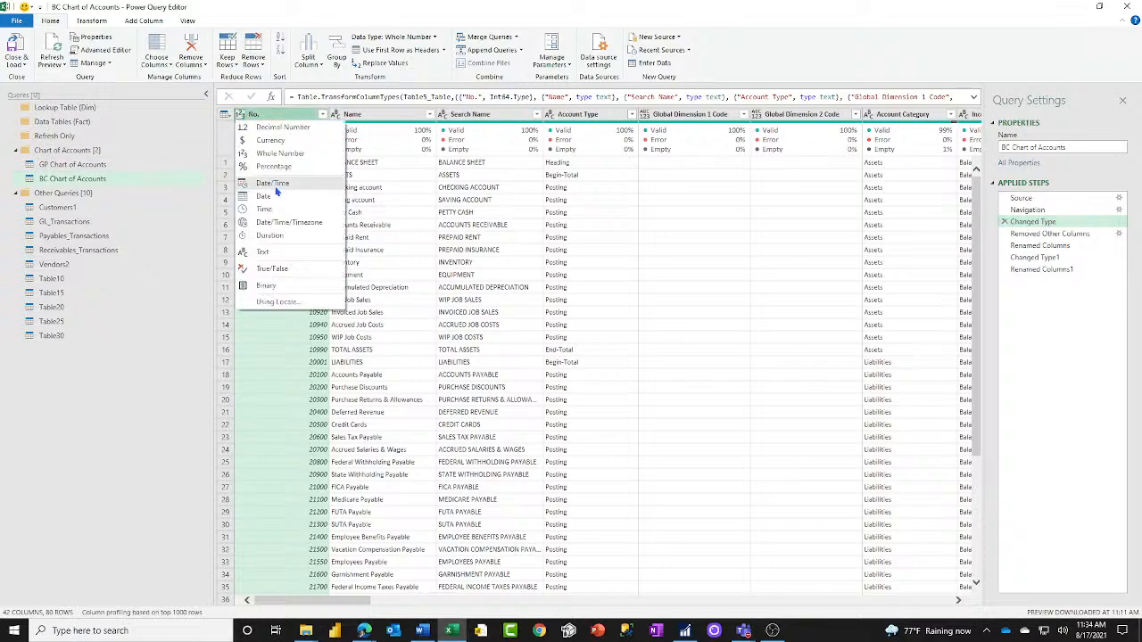
click(270, 254)
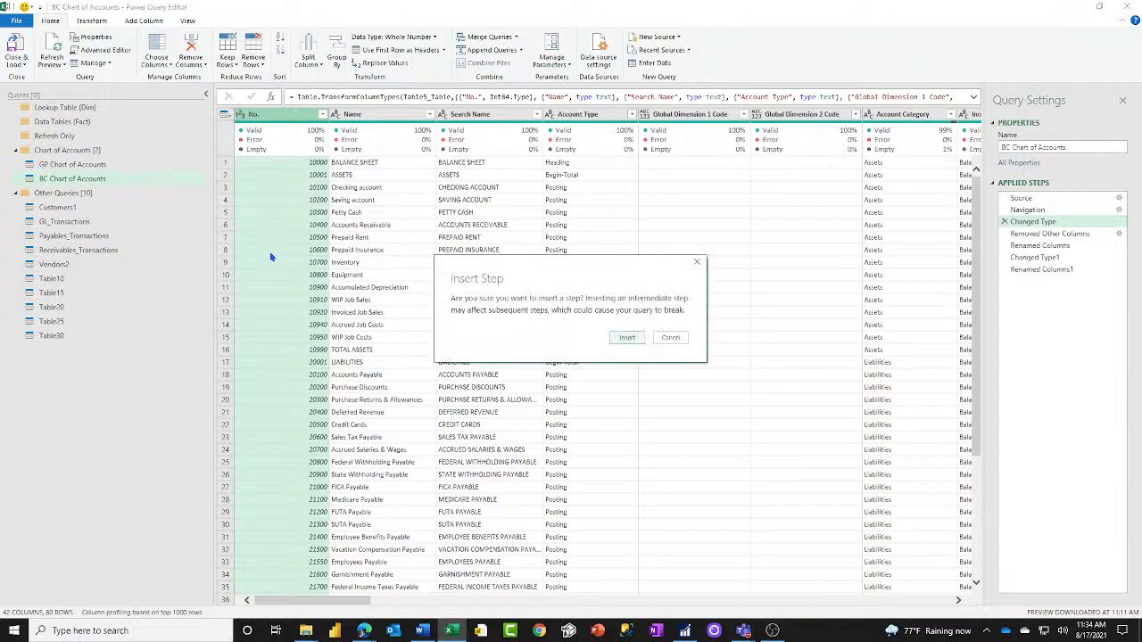
click(624, 338)
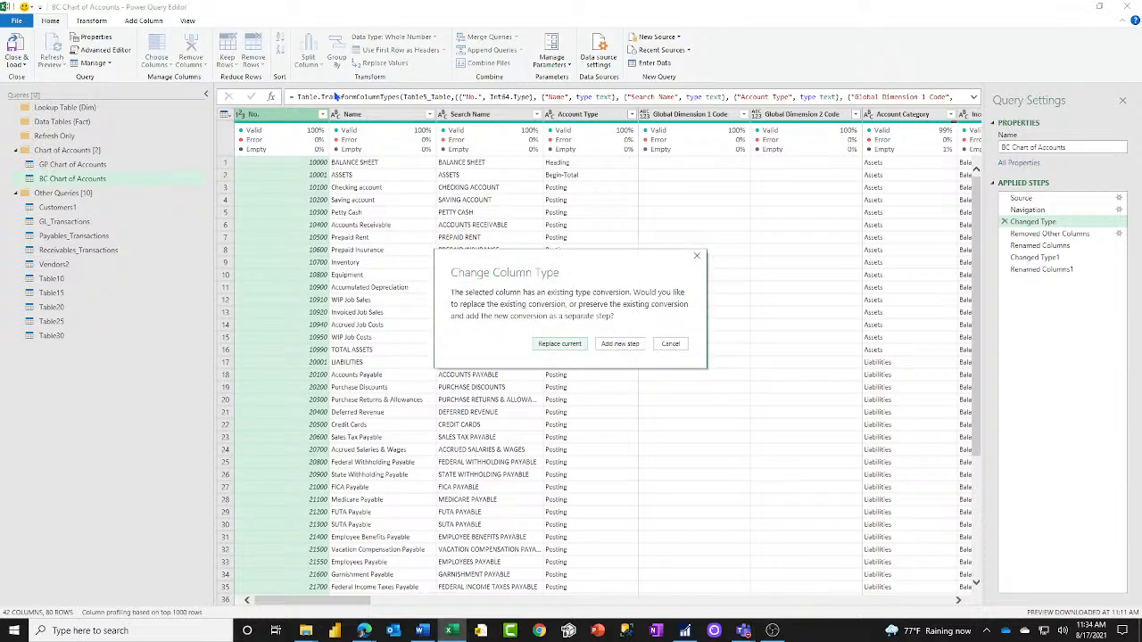
click(572, 346)
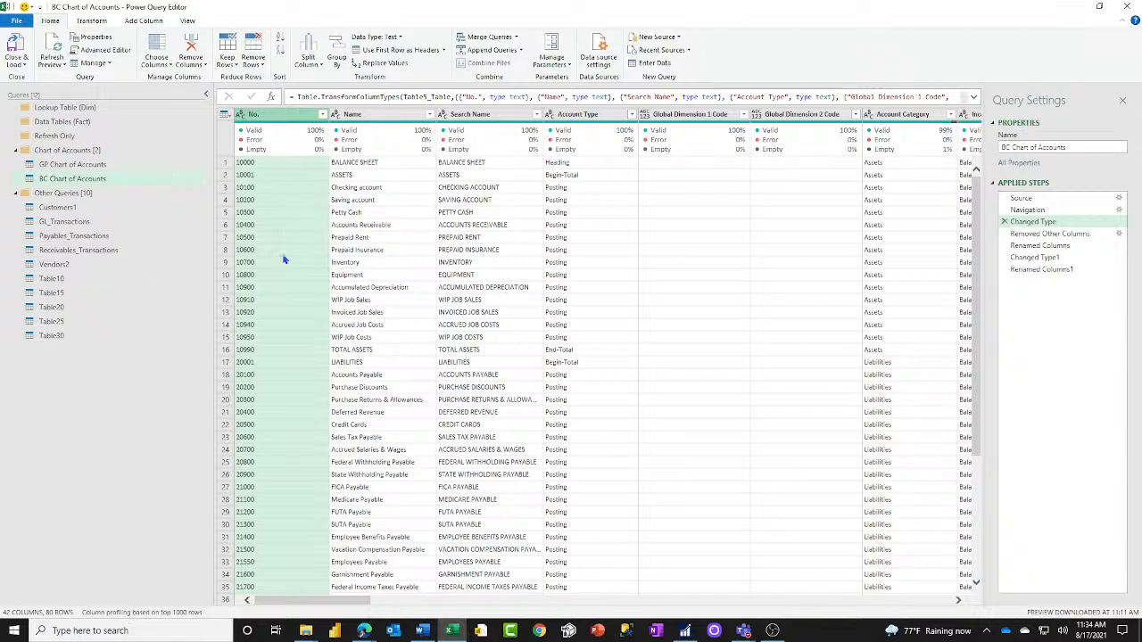
click(1038, 270)
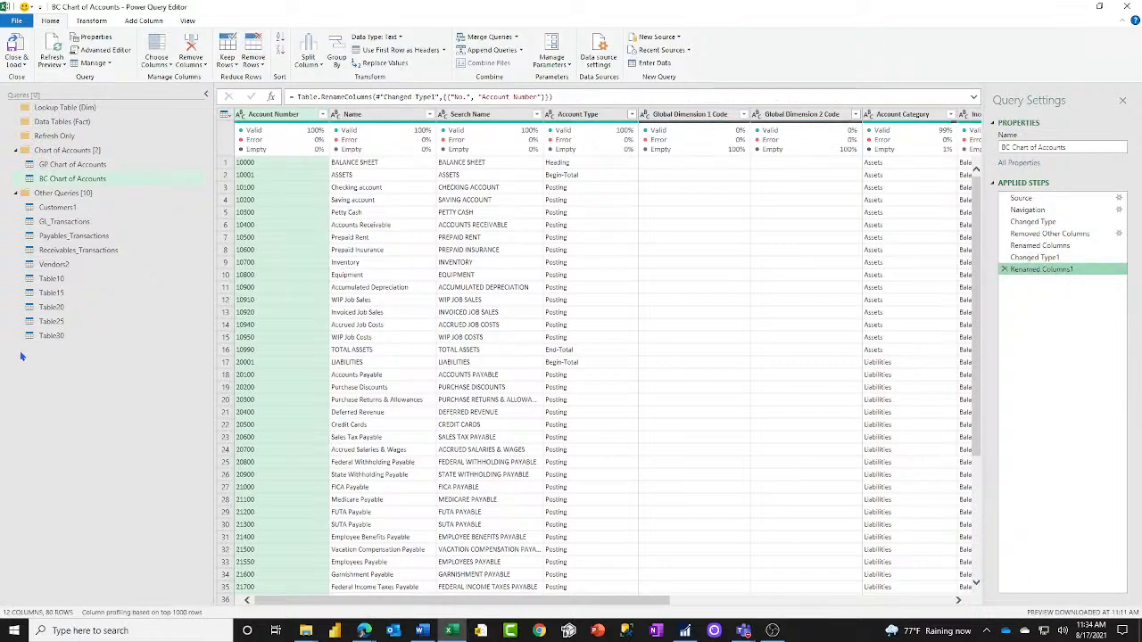
Duplicate the Account Number column in the GP Chart of Accounts query.
click(73, 164)
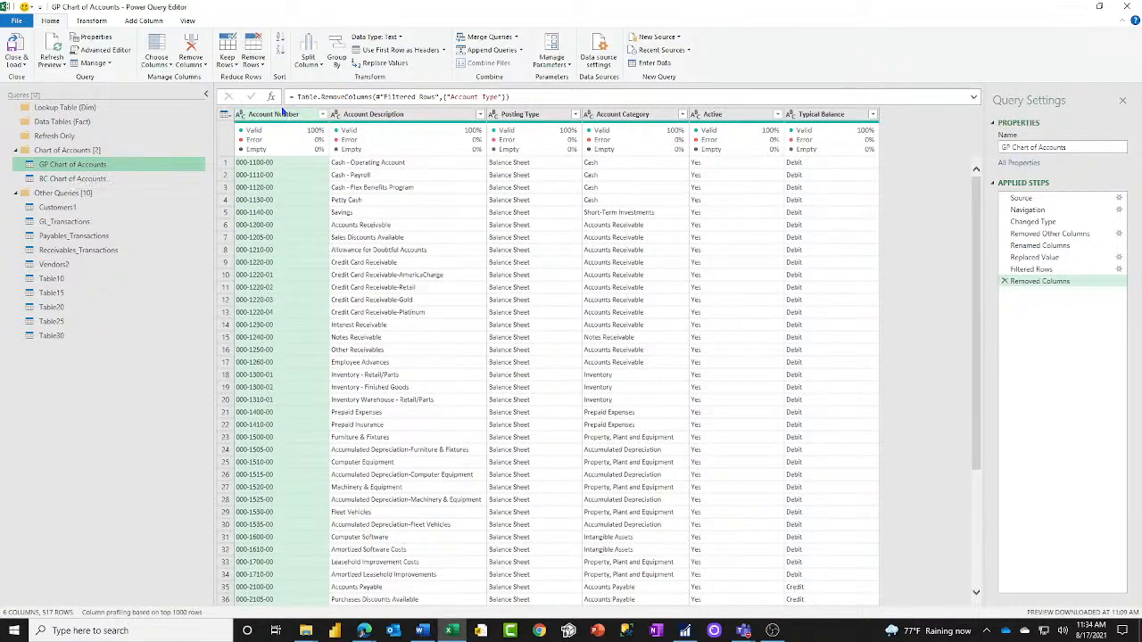
click(270, 116)
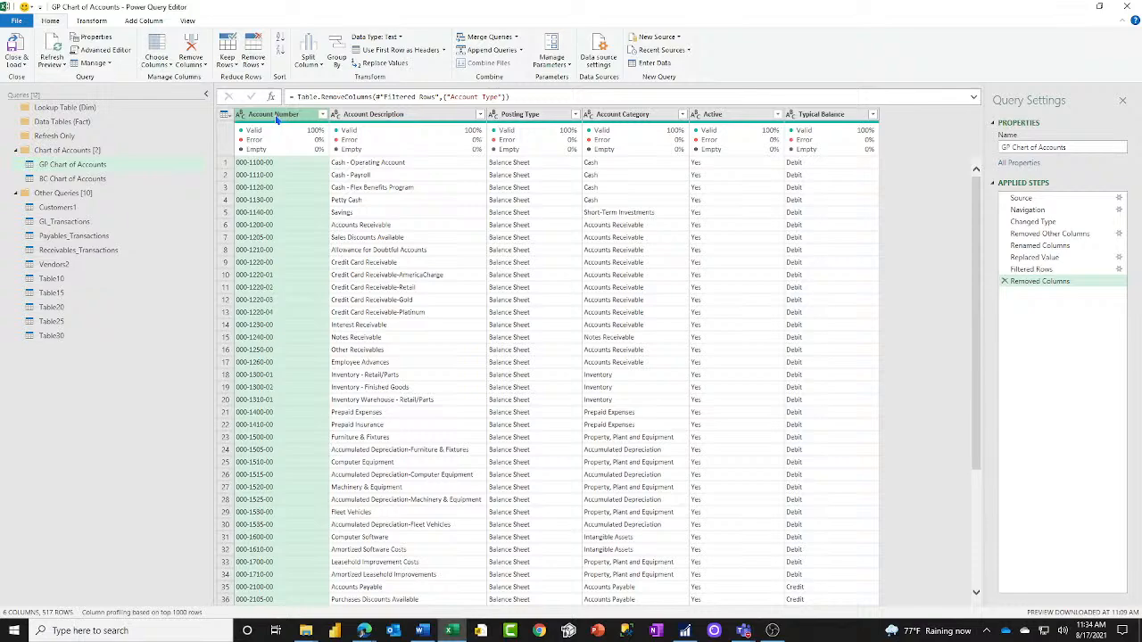
click(93, 20)
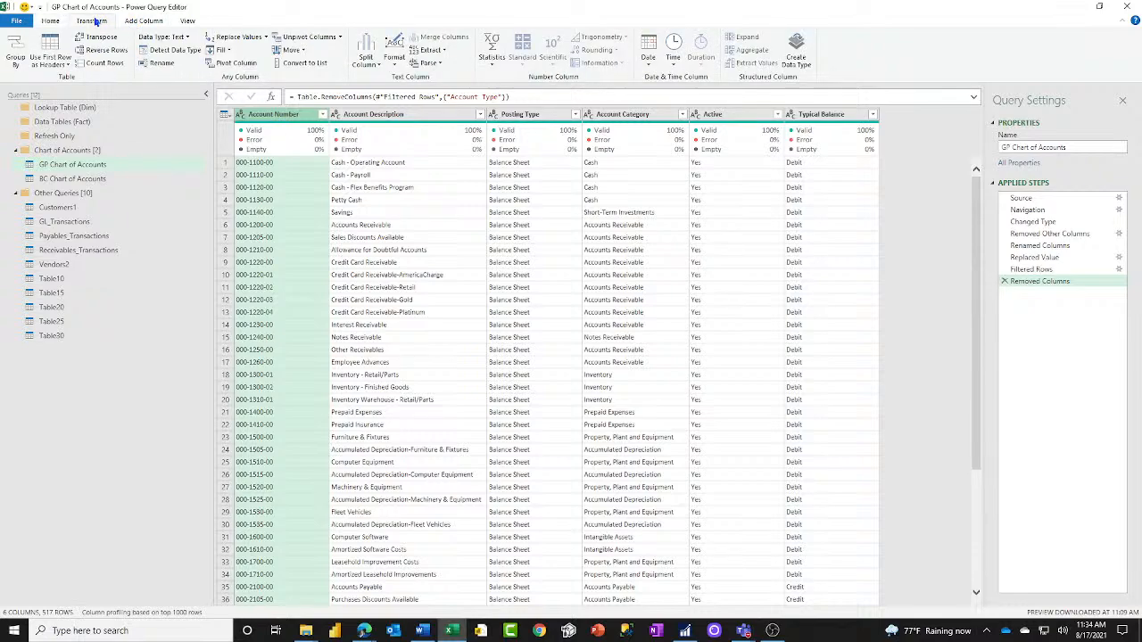
click(140, 21)
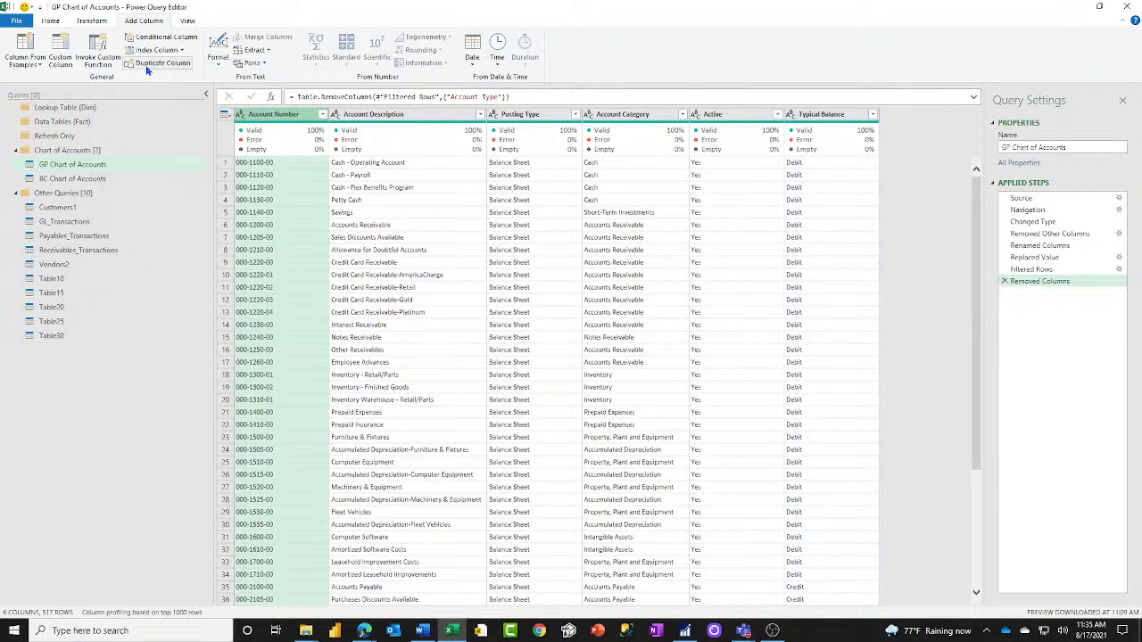
click(50, 21)
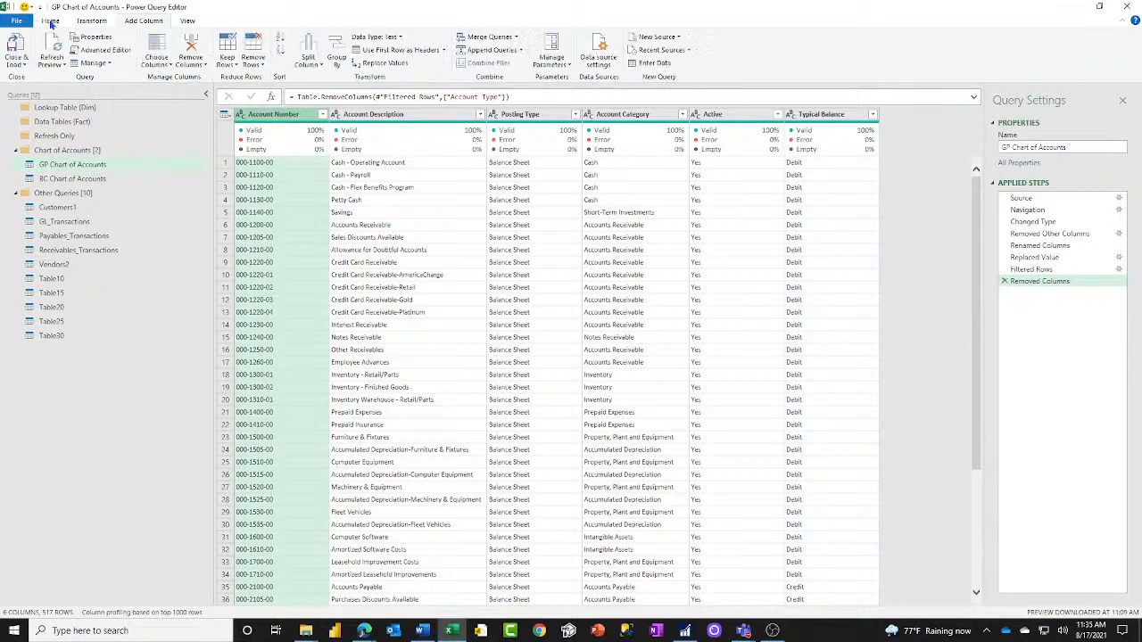
right_click(276, 118)
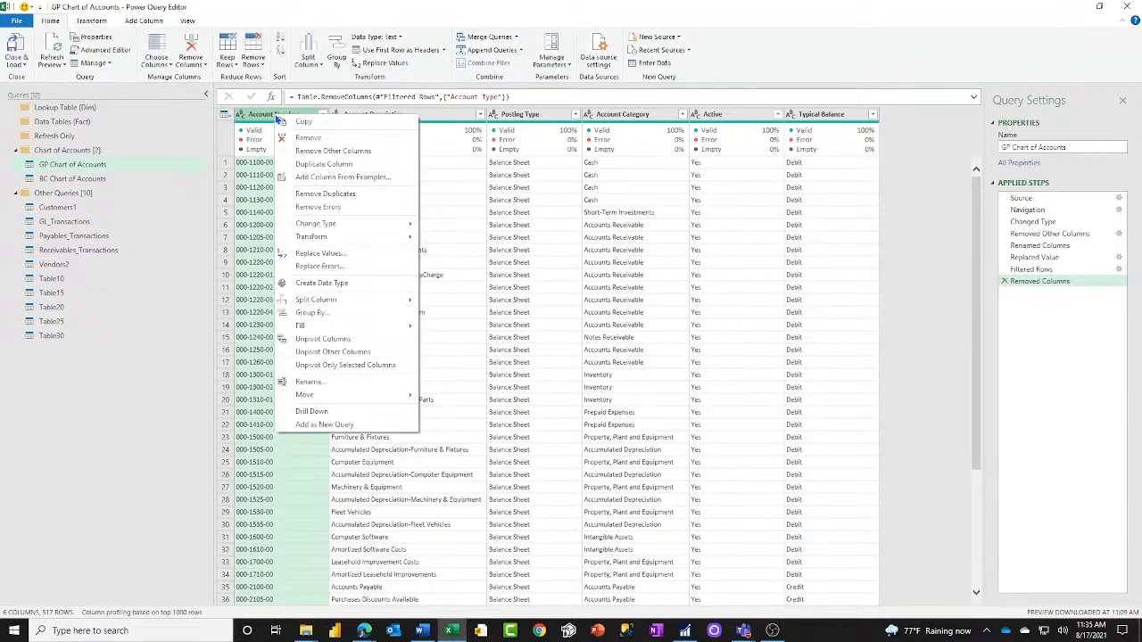
click(327, 168)
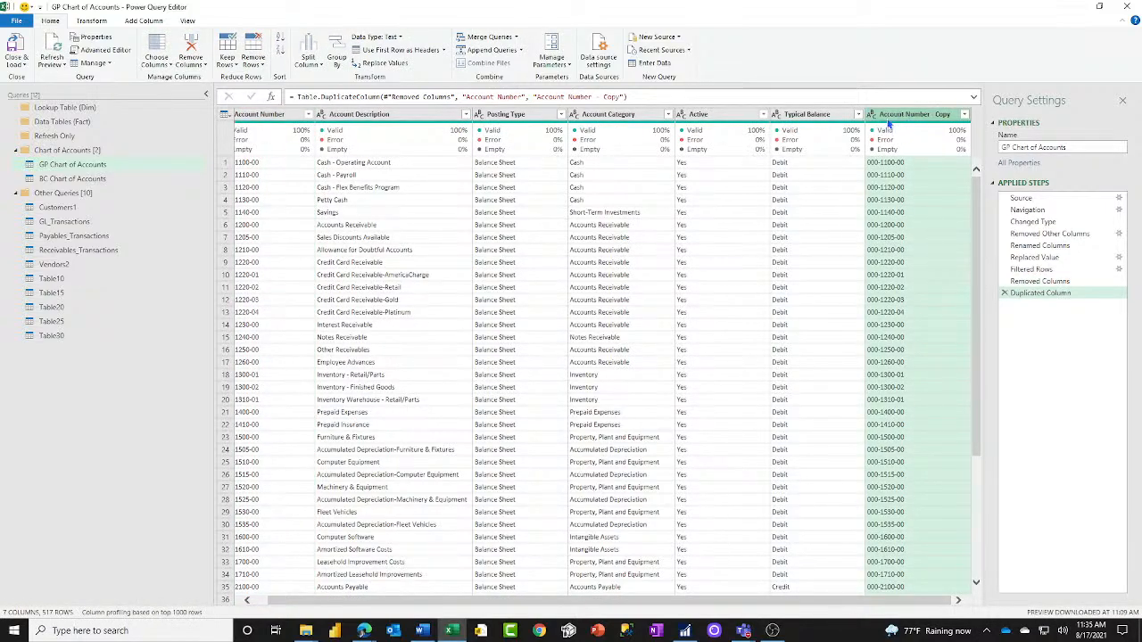
Split the duplicated account number column at each hyphen and delete the automatic type change so the segments stay text.
right_click(892, 120)
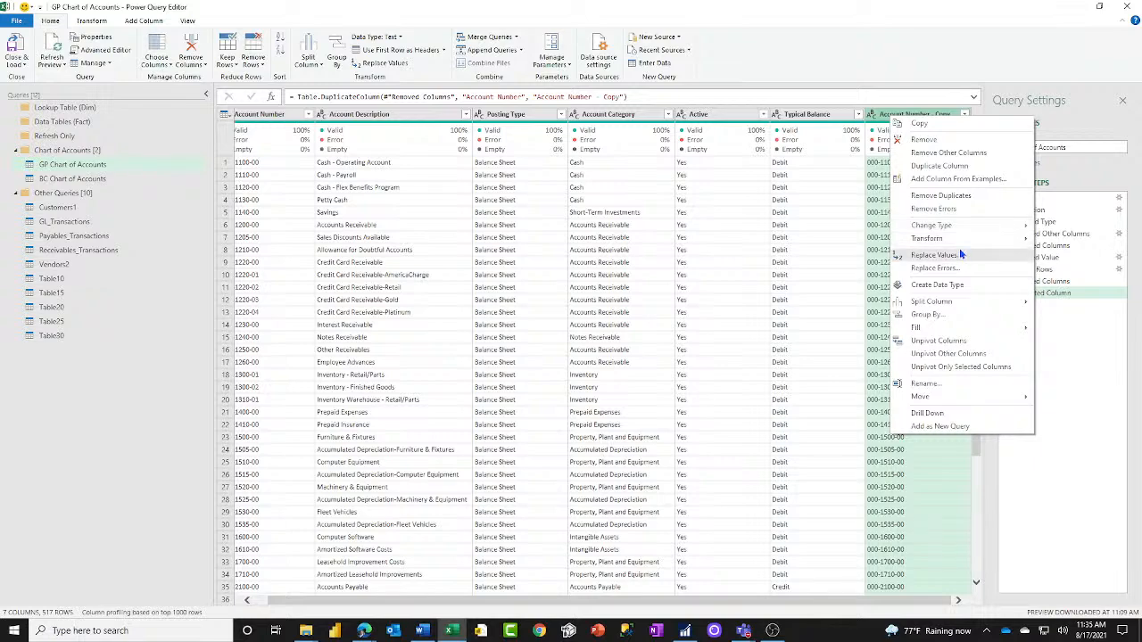
mouse_move(901, 301)
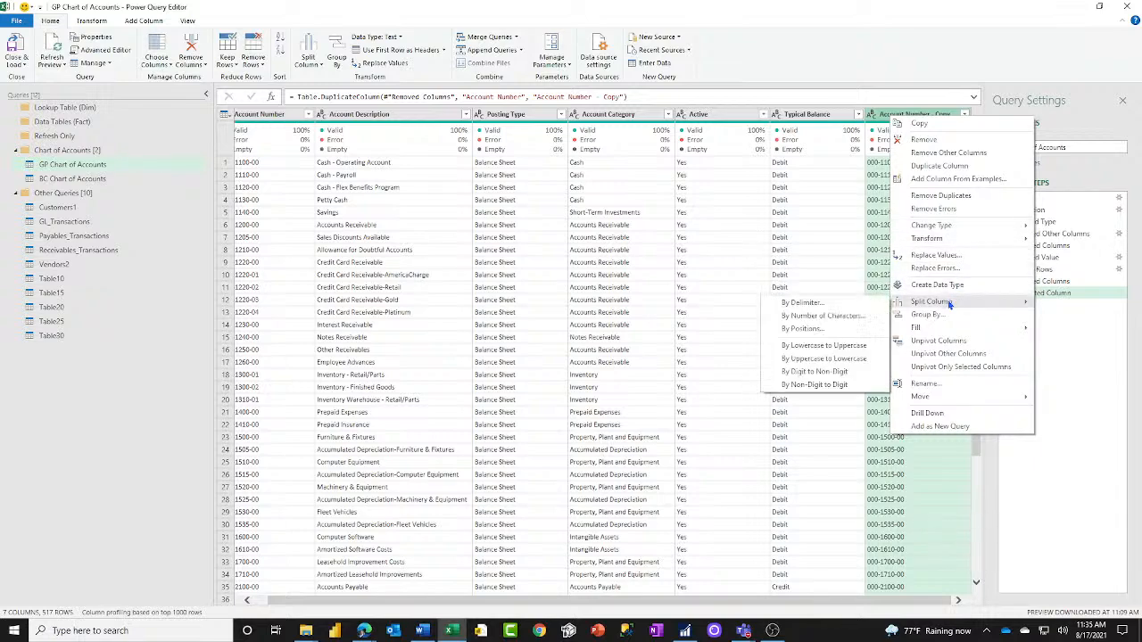
click(844, 302)
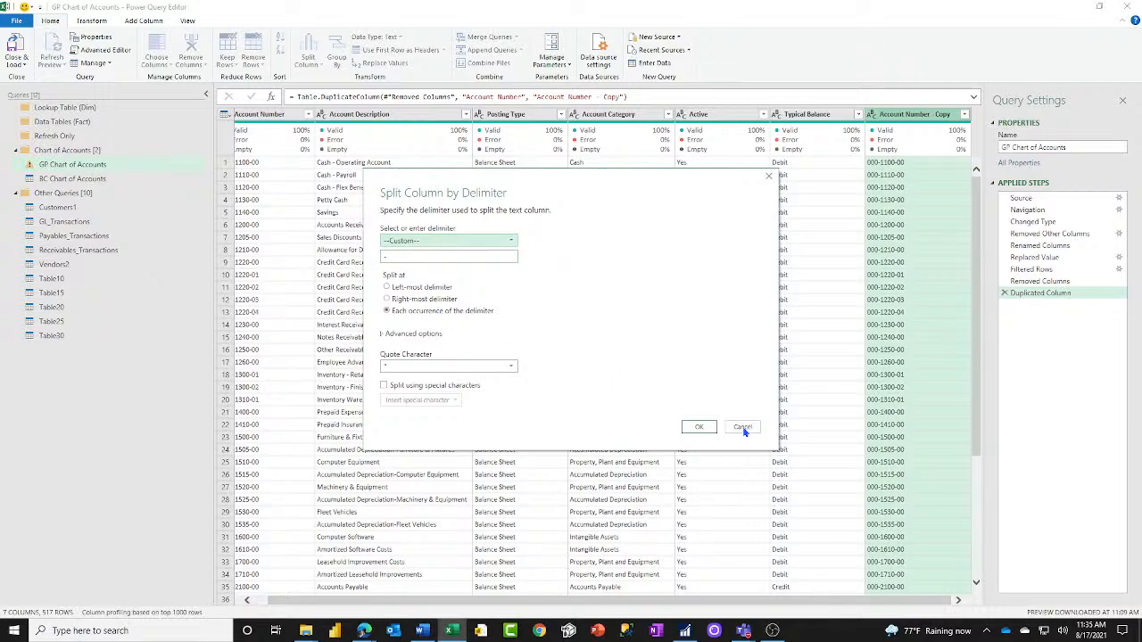
click(701, 428)
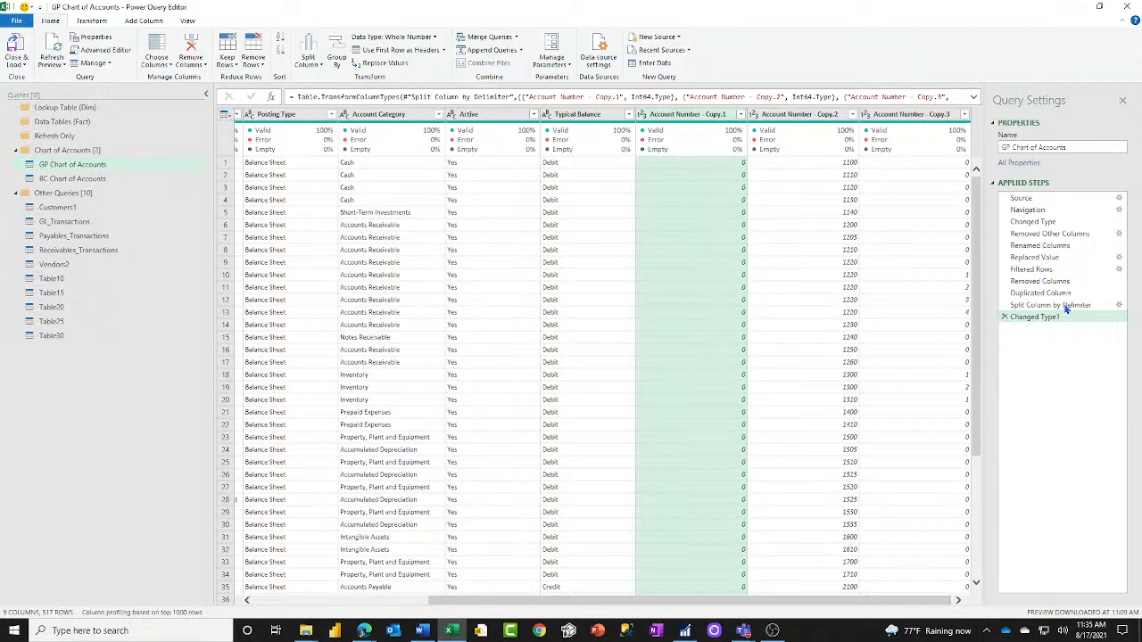
click(1005, 319)
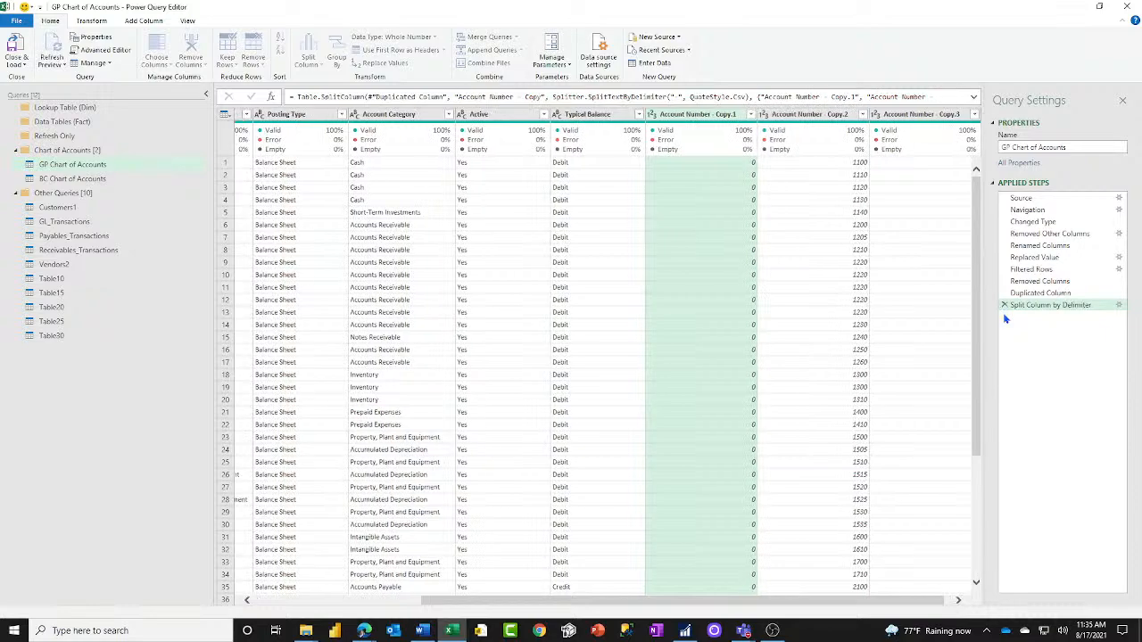
drag(730, 600, 782, 599)
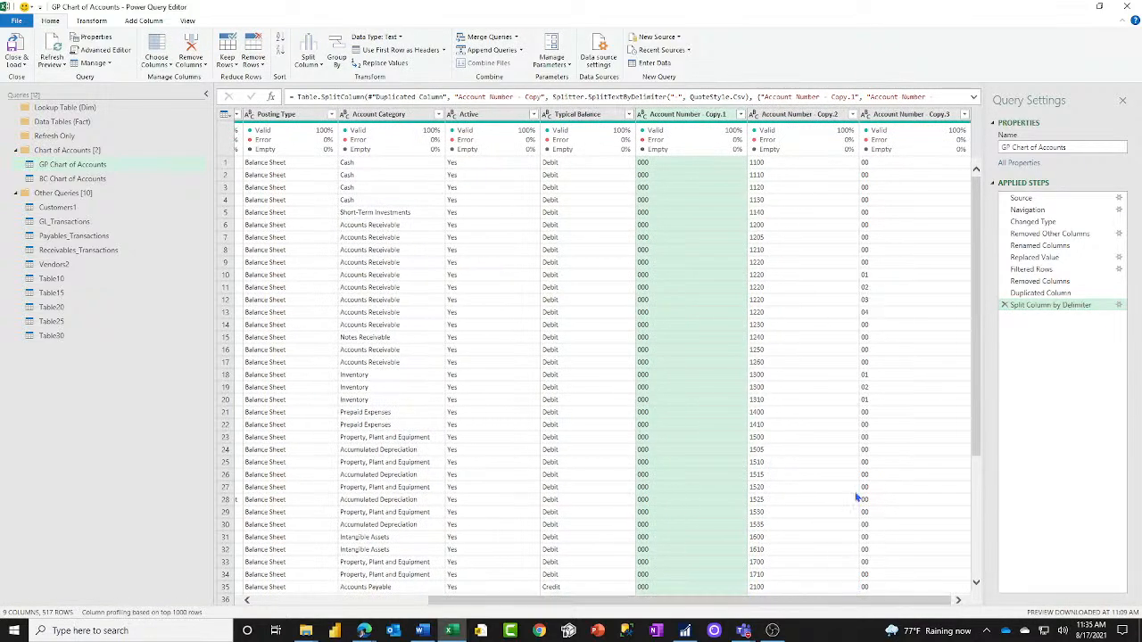
Rename the three split account number columns, in order, to Department, Natural Account and Sub Account.
double_click(698, 115)
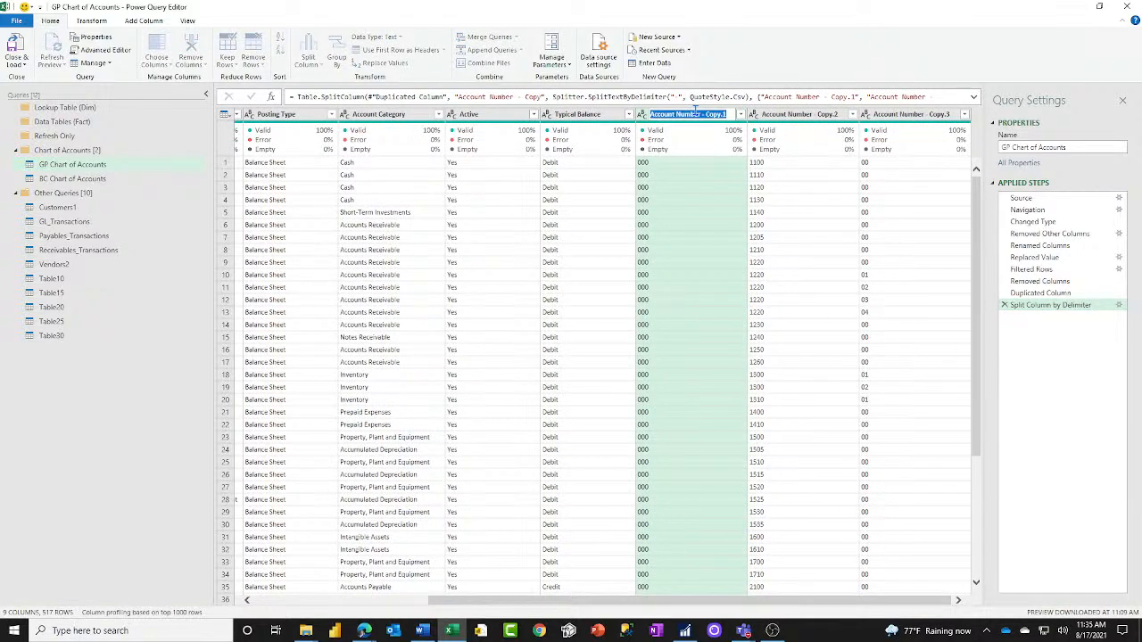
text(Department)
key(Return)
click(810, 114)
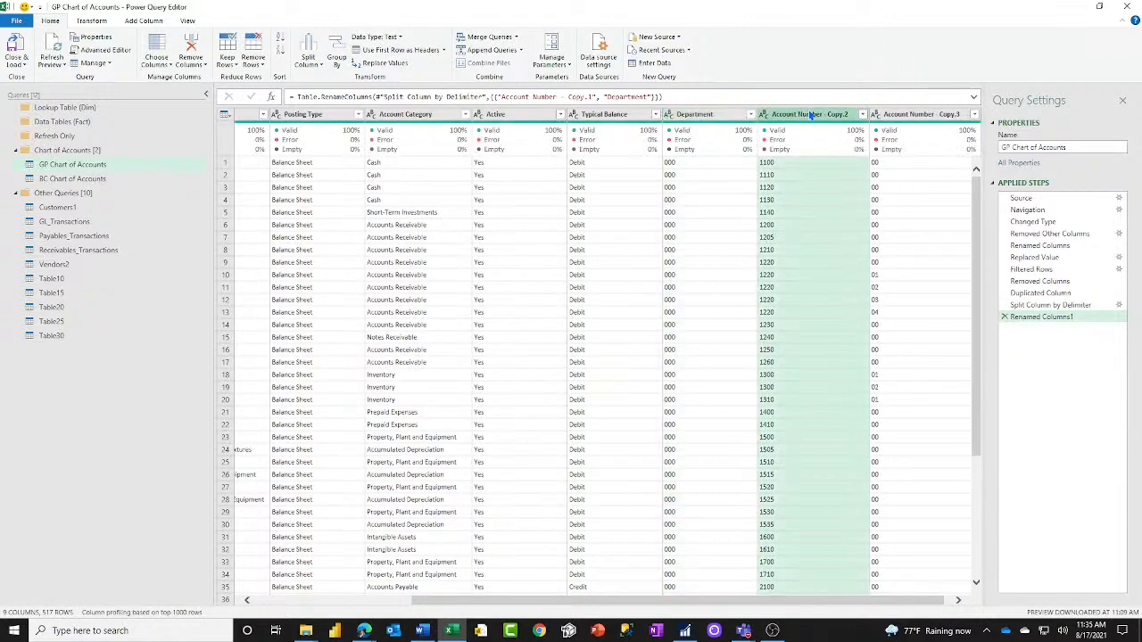
double_click(810, 114)
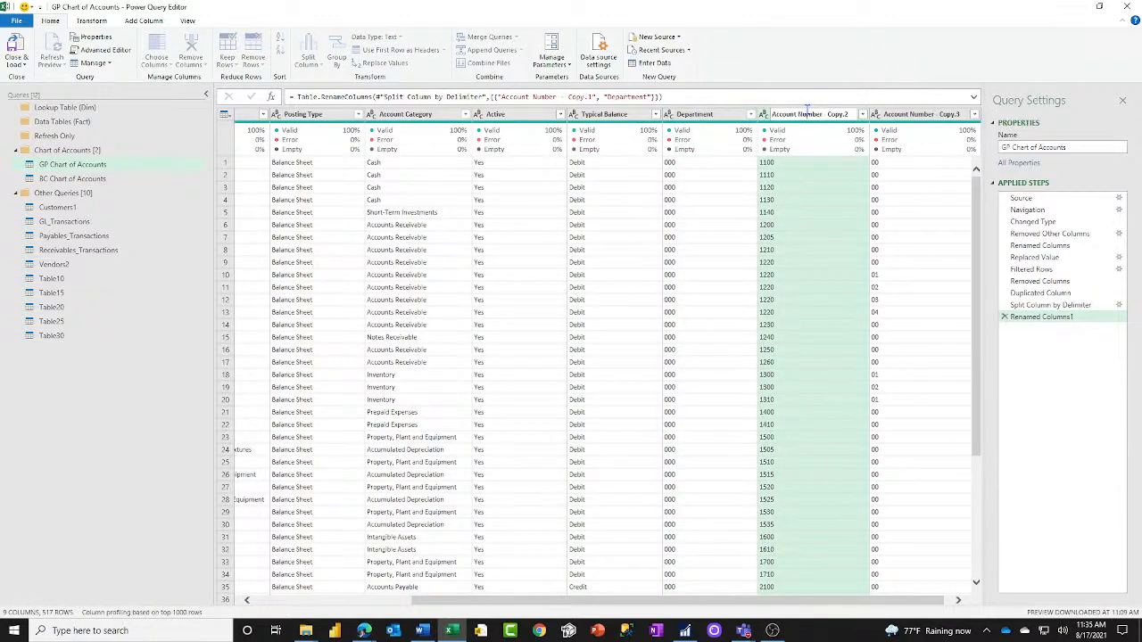
key(ctrl+a)
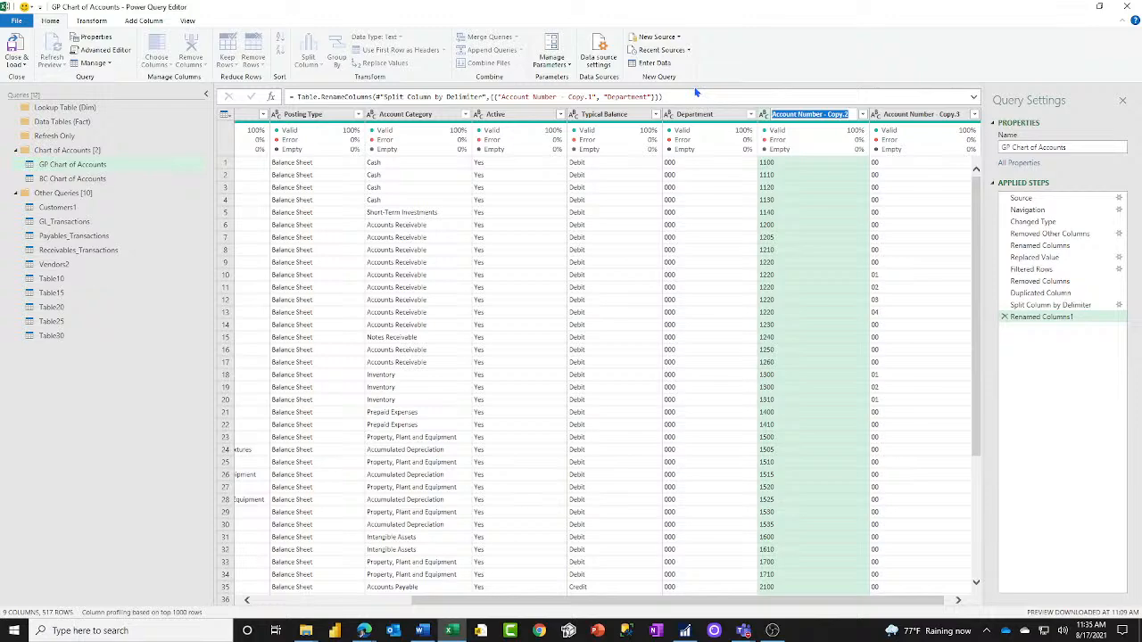
text(B)
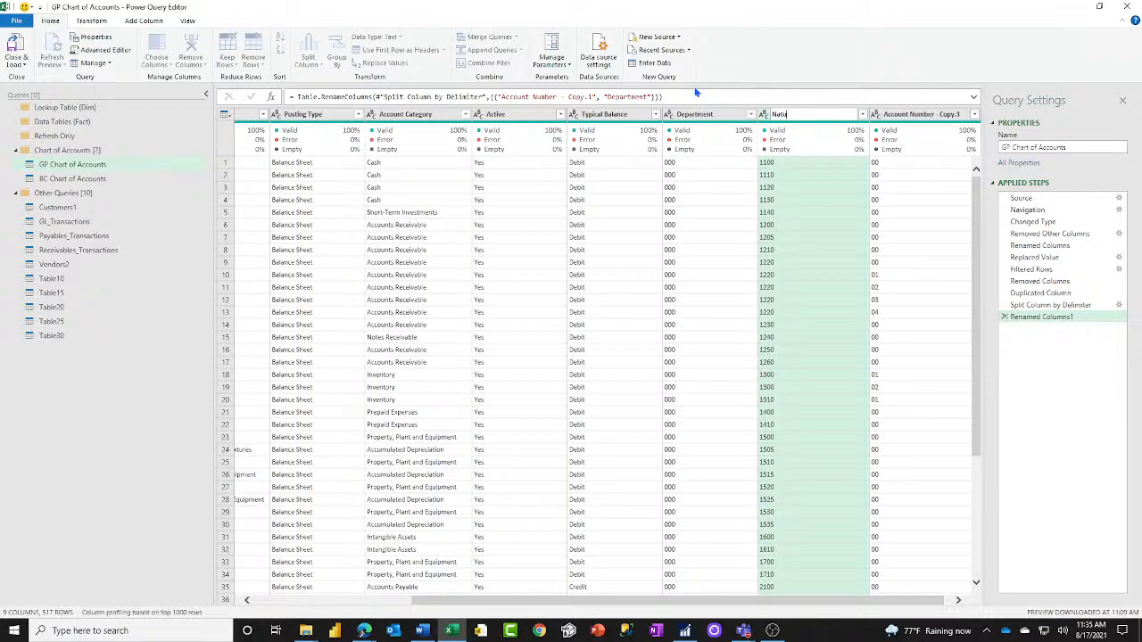
text(atural Account)
key(Return)
double_click(908, 116)
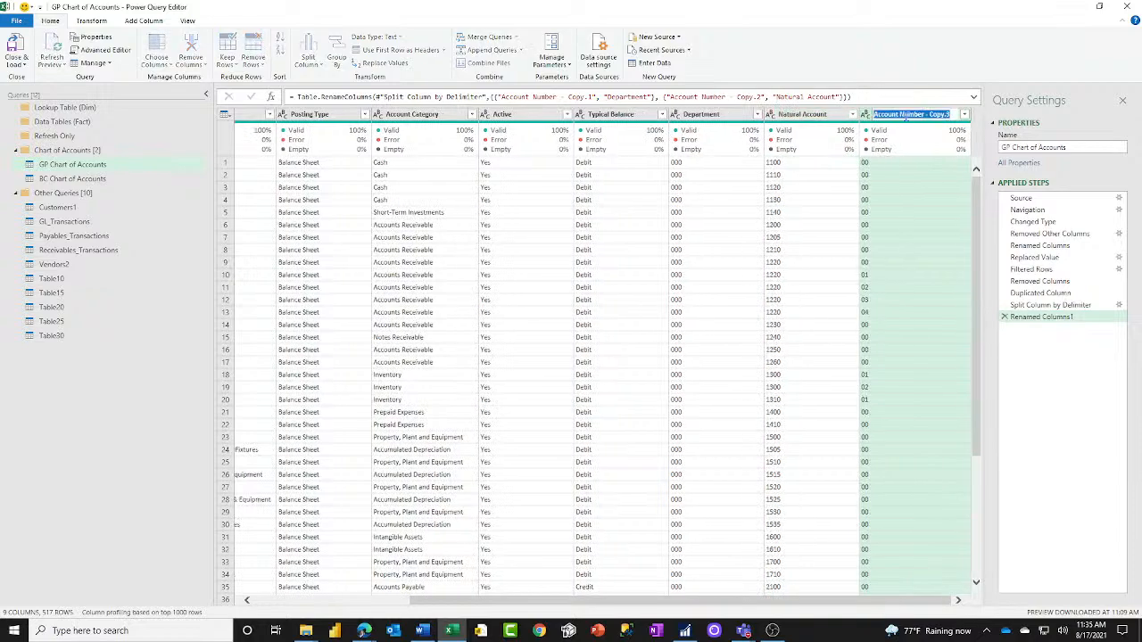
text(Sub Account)
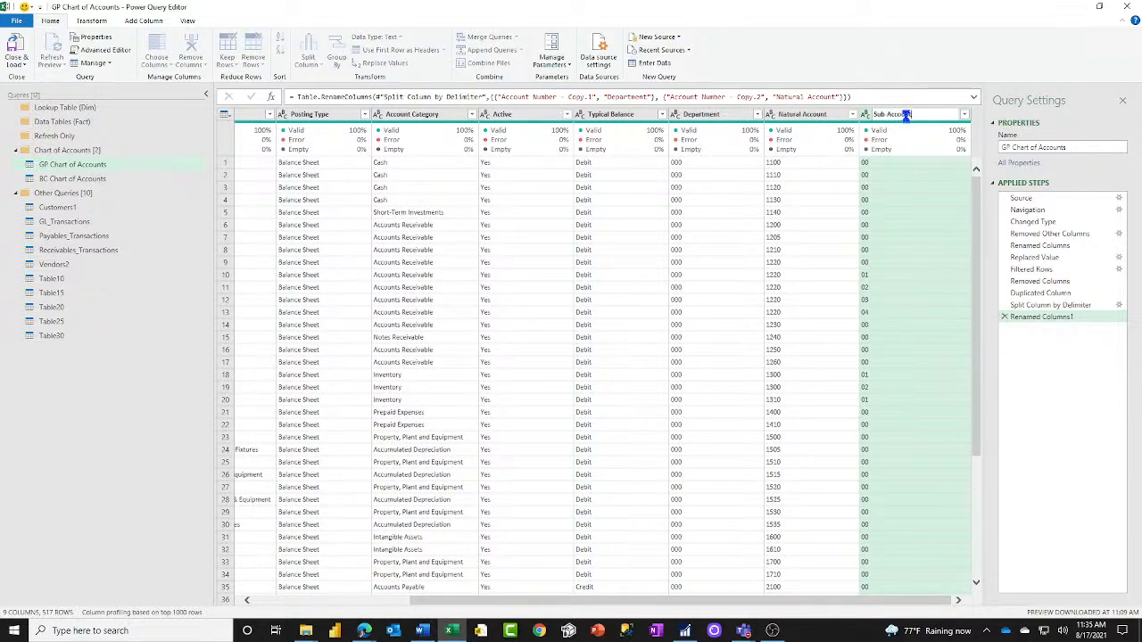
key(Return)
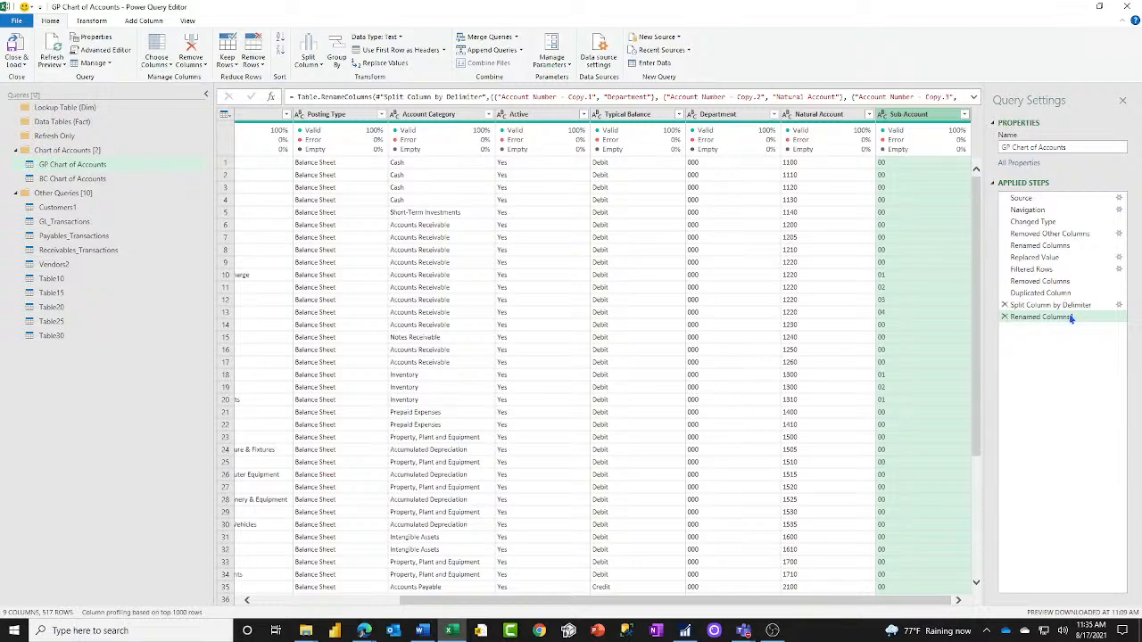
Filter the Account Type column in BC Chart of Accounts to only the Total rows.
click(77, 179)
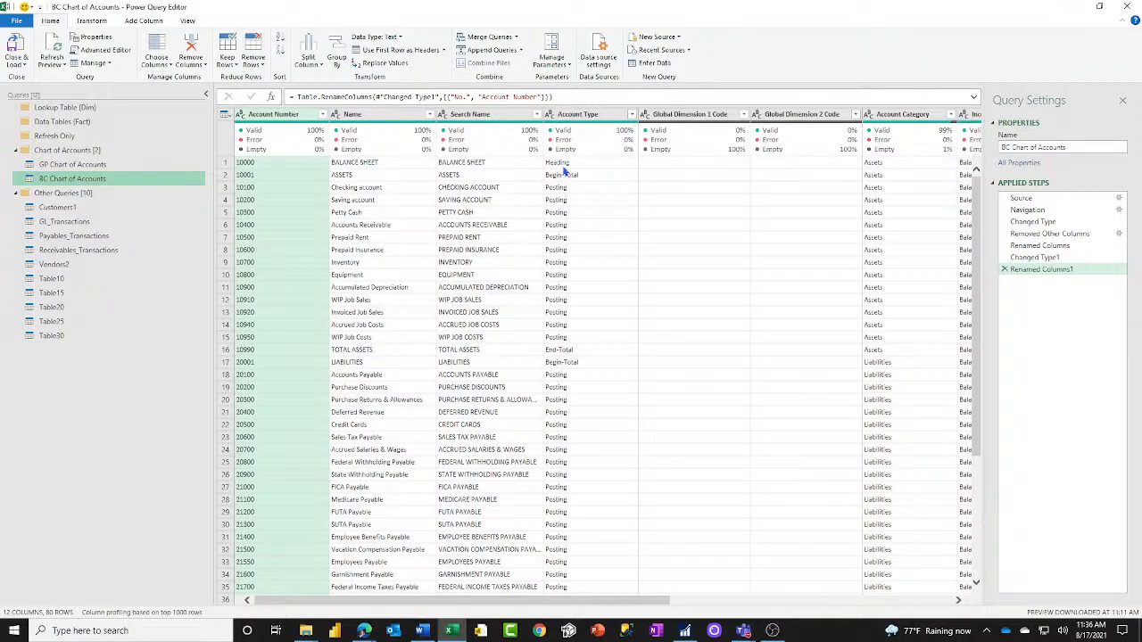
click(632, 114)
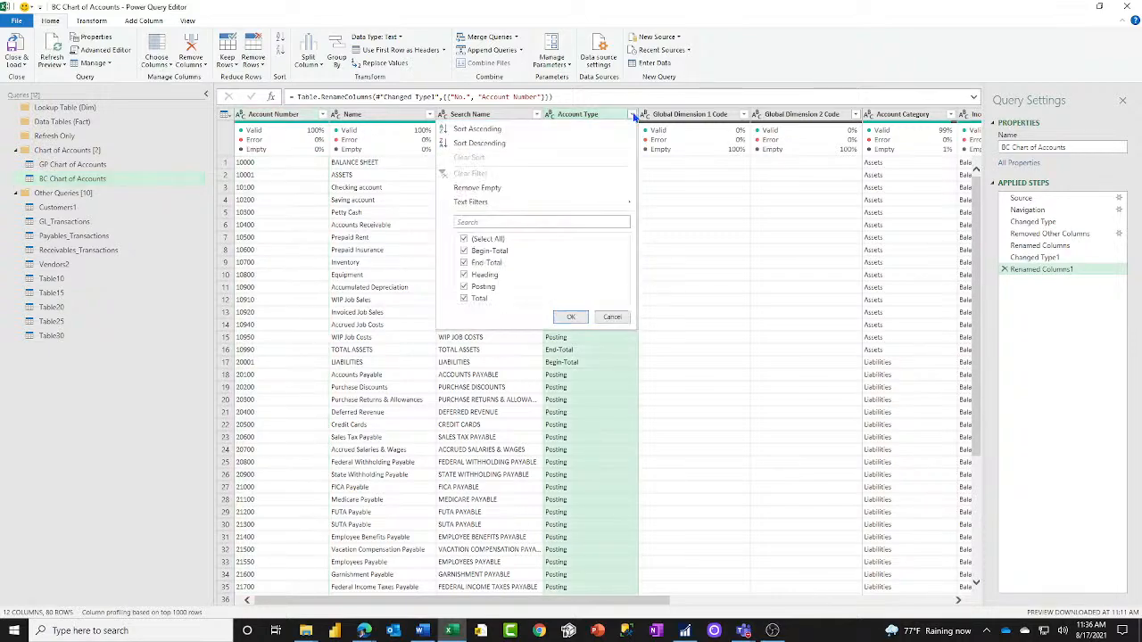
click(464, 276)
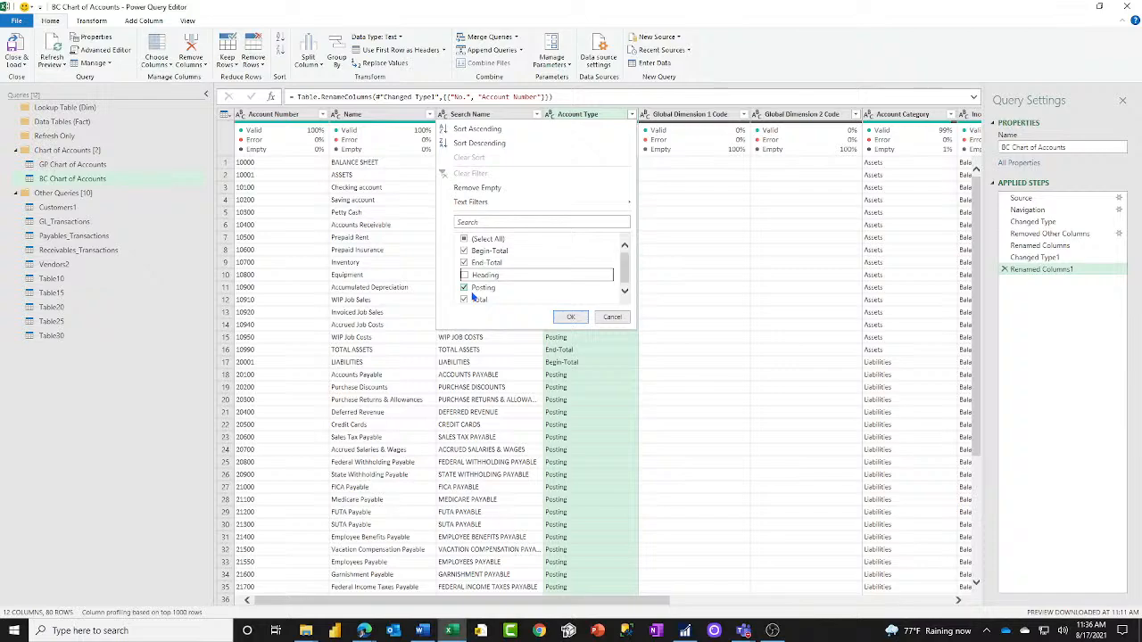
click(464, 240)
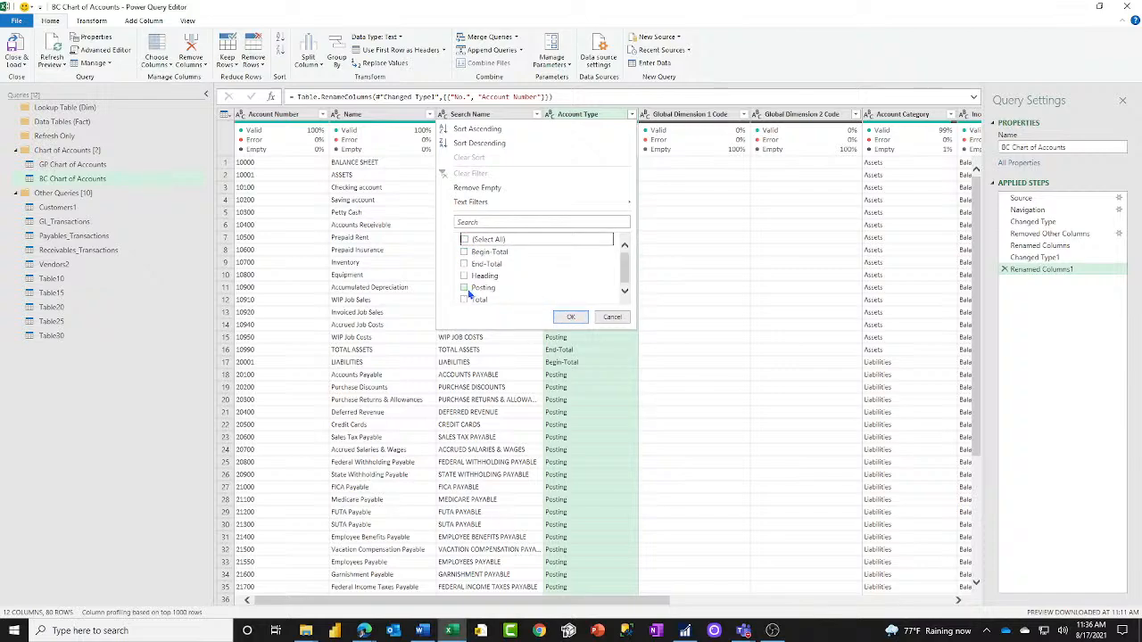
click(464, 299)
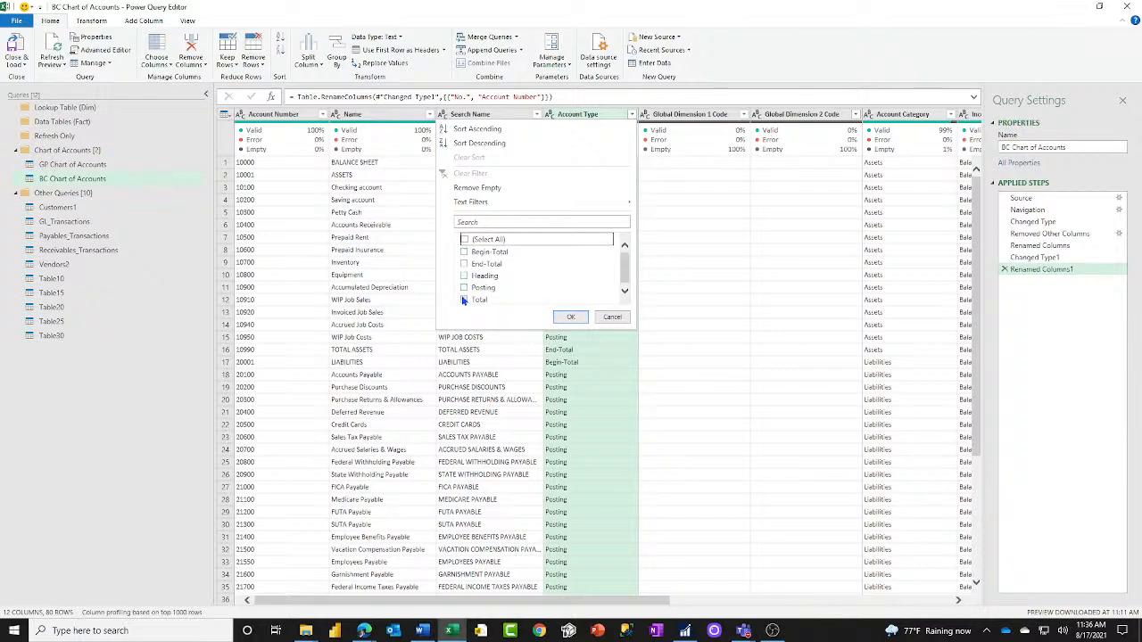
click(569, 319)
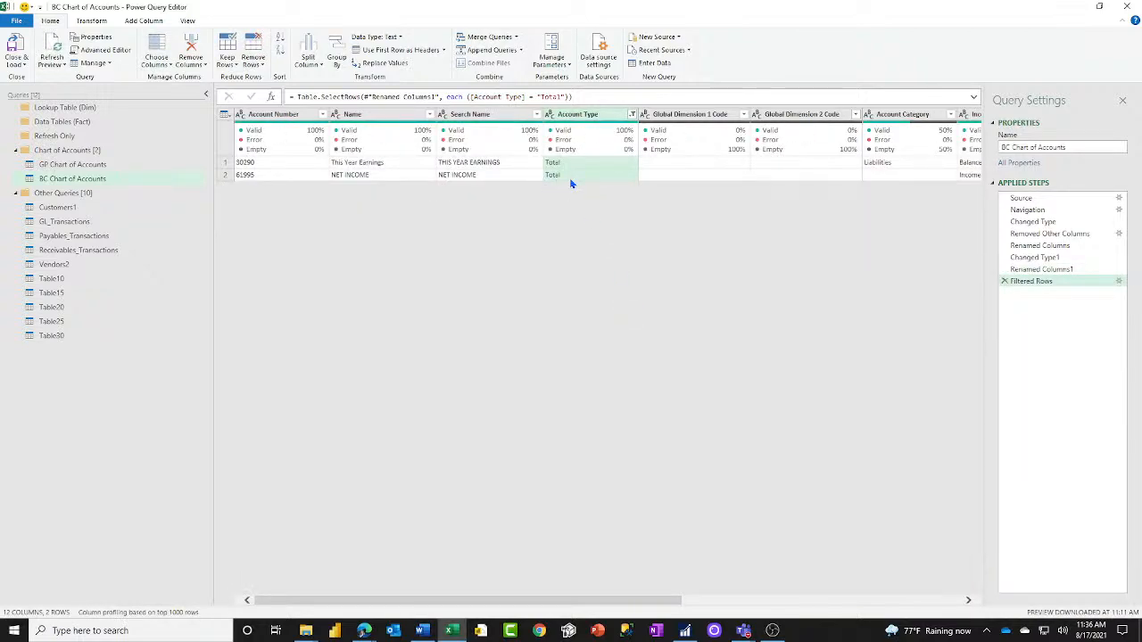
Change the Account Type filter in BC Chart of Accounts to keep only the Begin-Total and Posting rows.
click(633, 116)
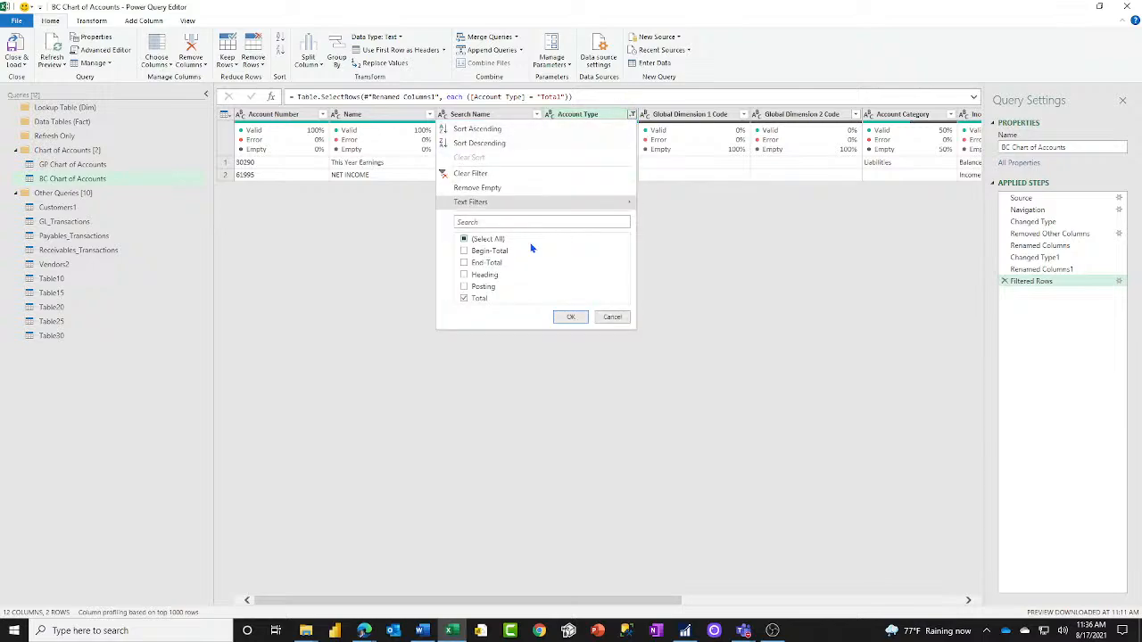
click(464, 239)
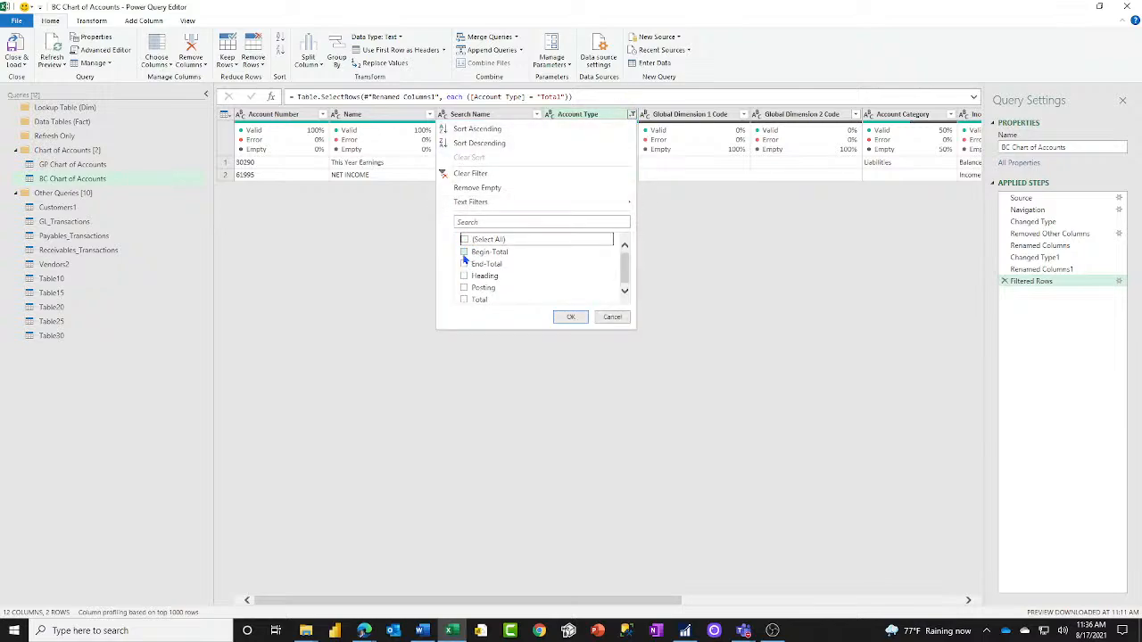
click(464, 253)
click(464, 288)
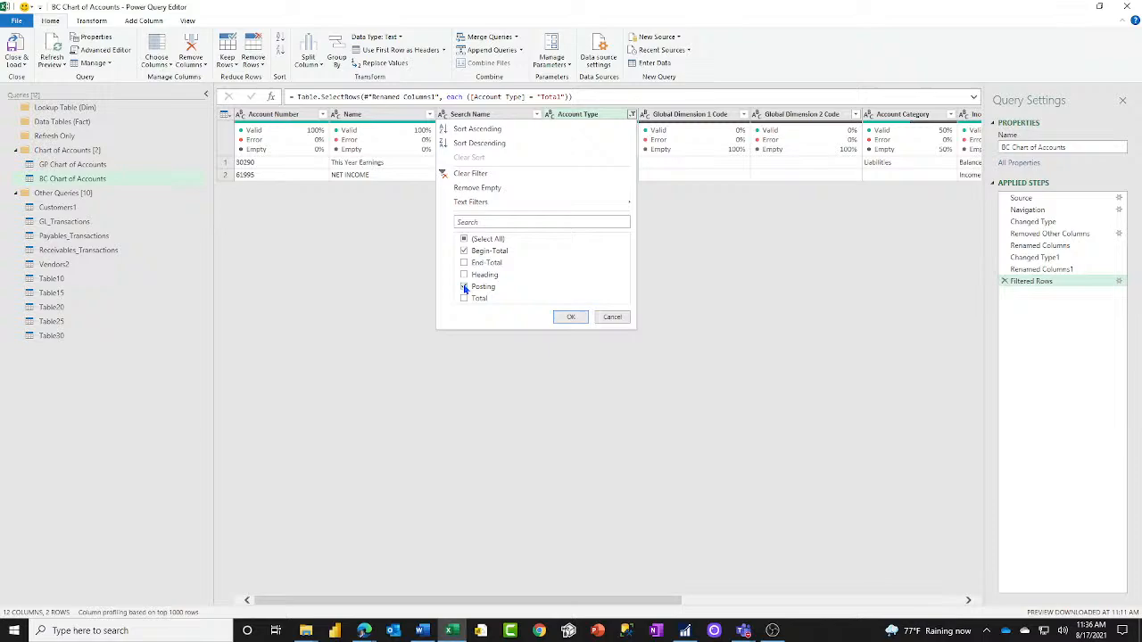
click(571, 317)
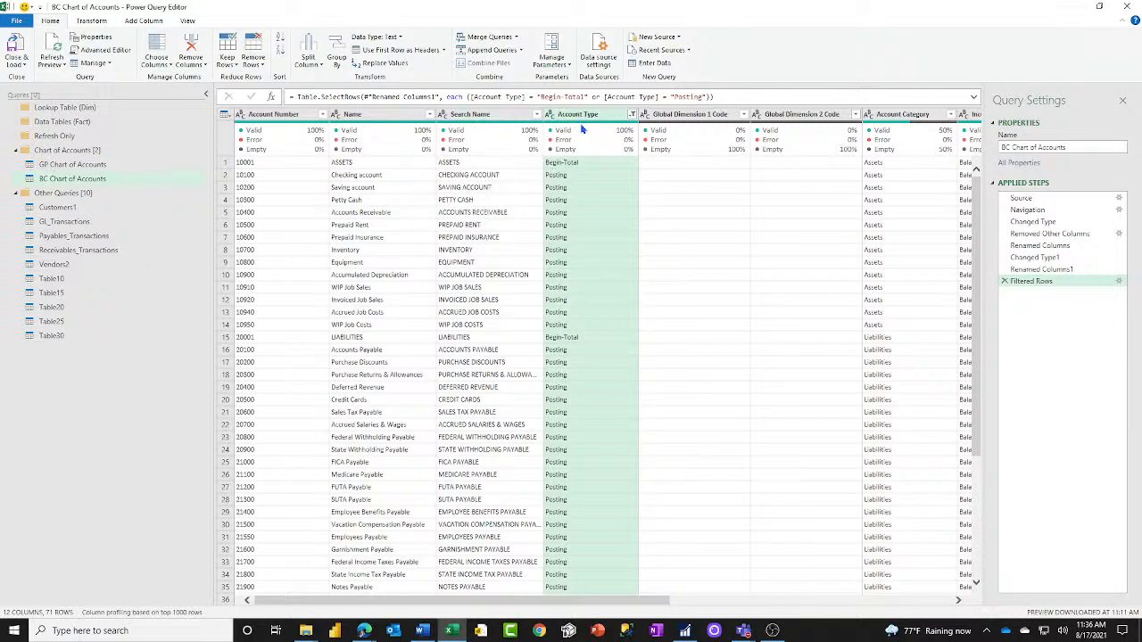
Start a conditional column named Account Group with the condition that Account Type equals Begin-Total.
mouse_move(582, 130)
click(143, 21)
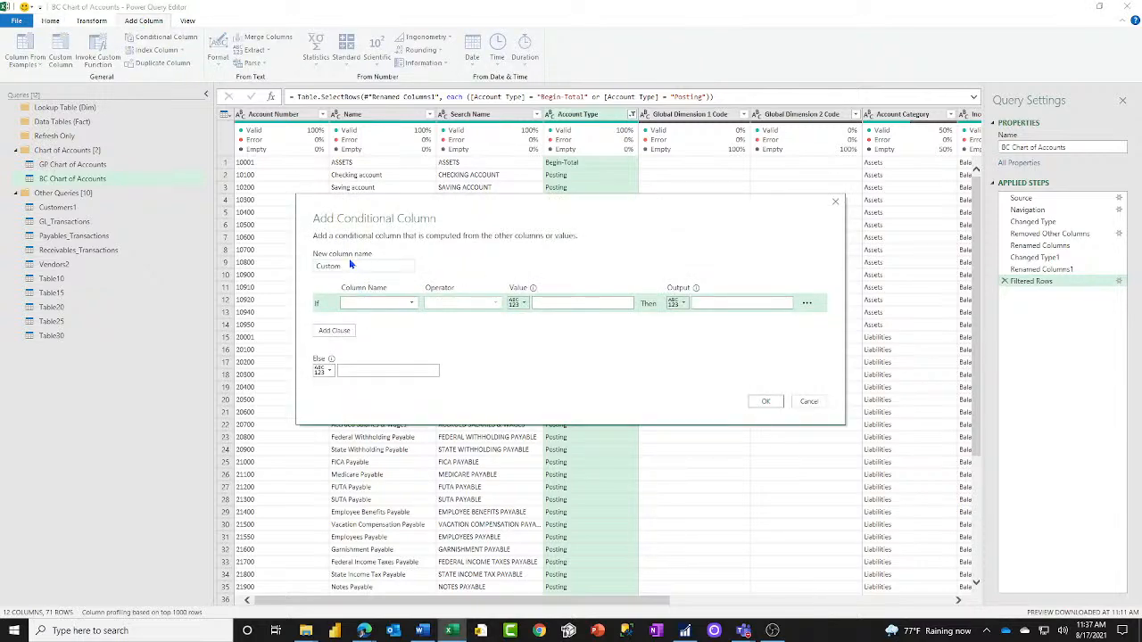
double_click(350, 263)
text(Account Group)
click(412, 304)
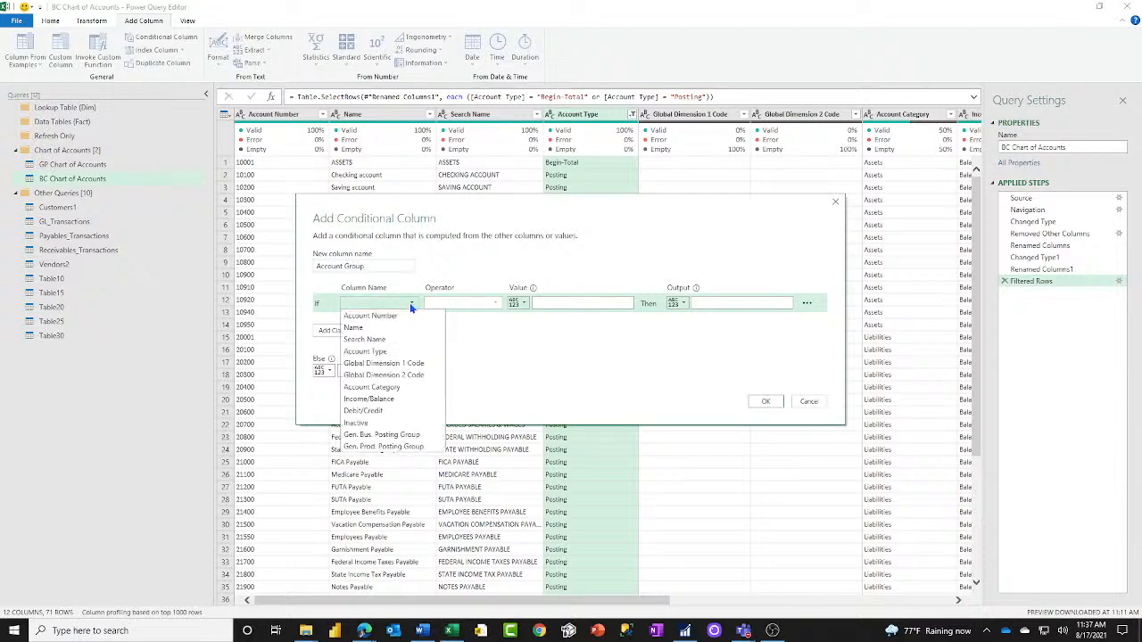
click(412, 351)
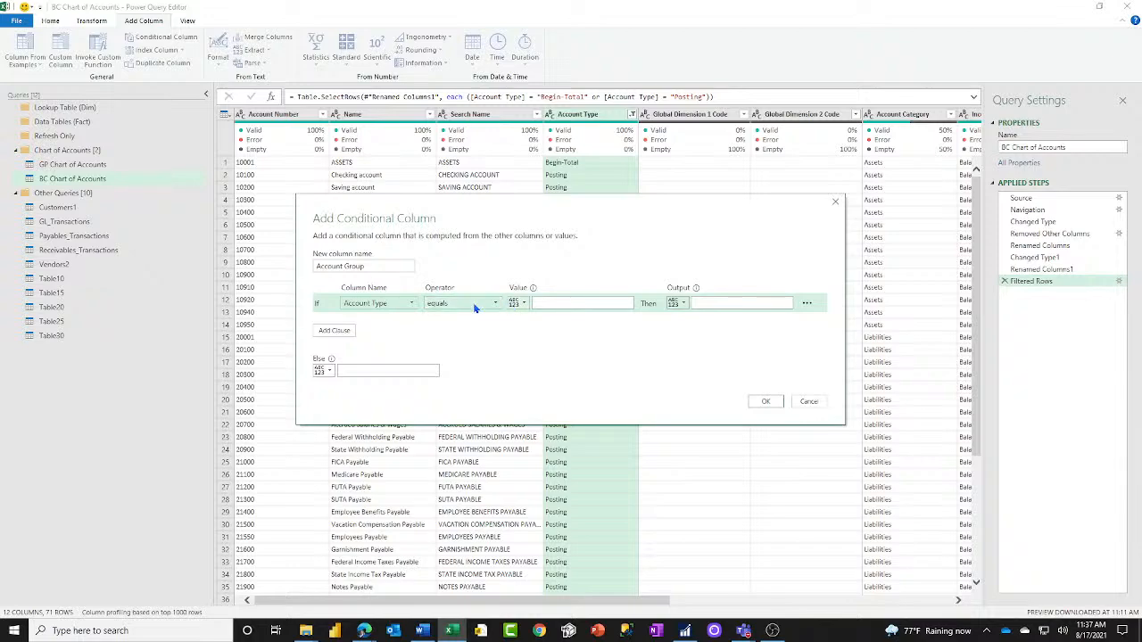
click(473, 305)
click(565, 302)
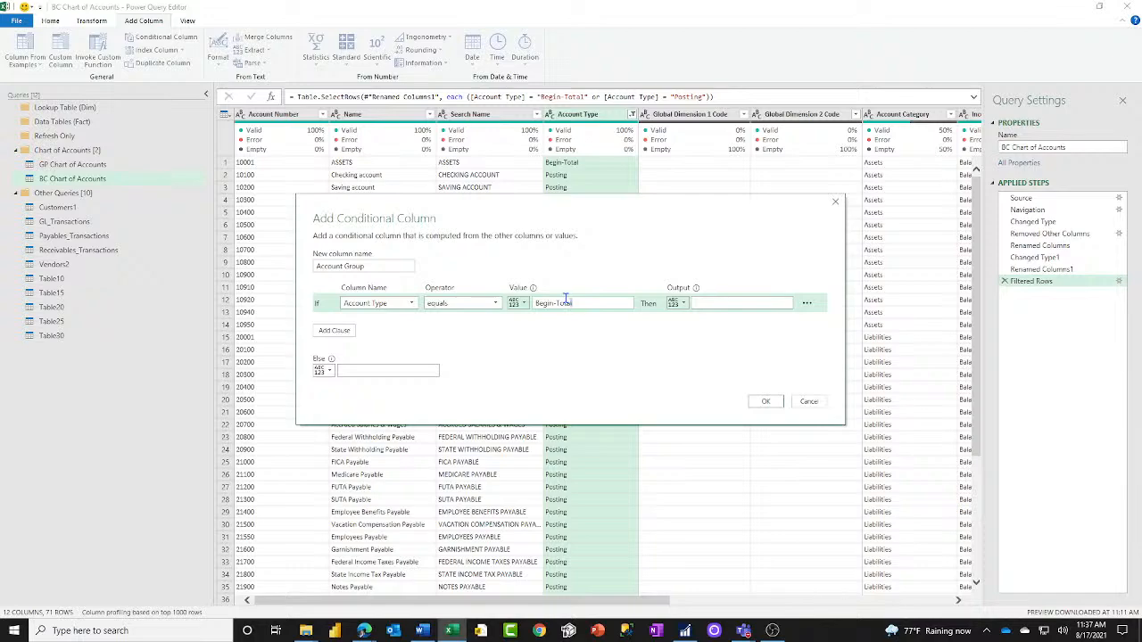
Make the conditional column return the Search Name column's value when the condition is met, and create it.
click(678, 303)
click(705, 330)
click(786, 303)
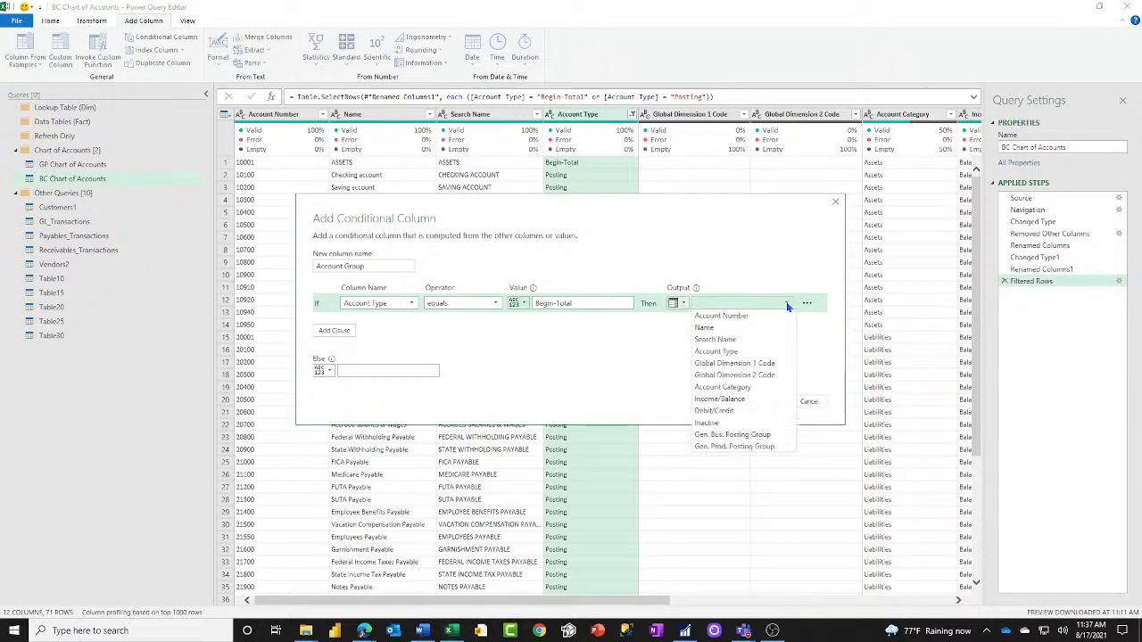
click(735, 342)
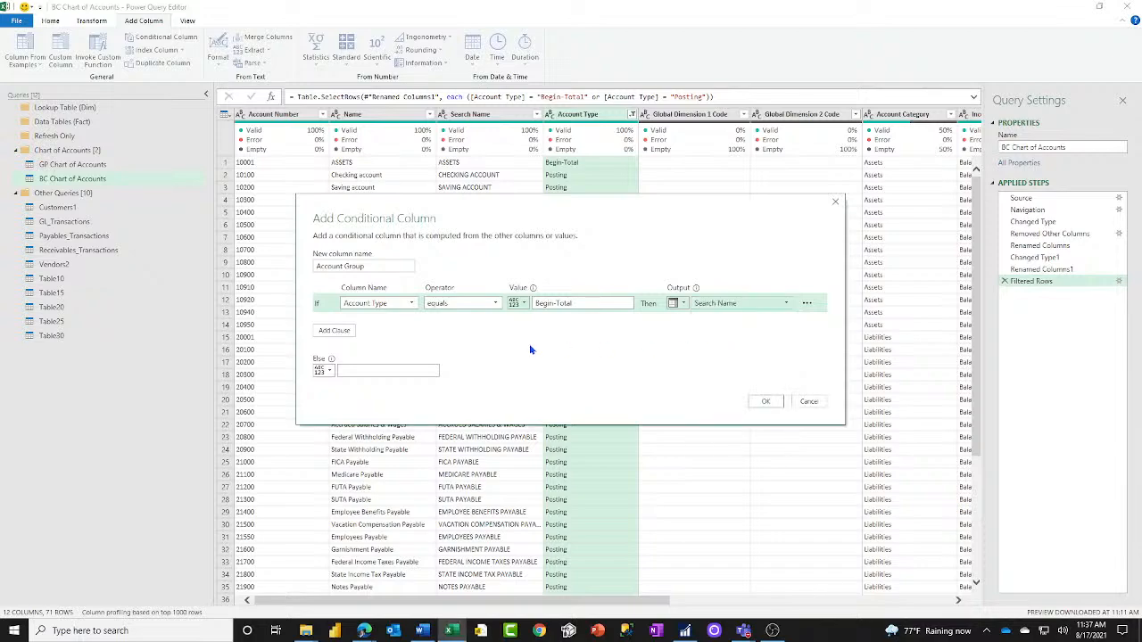
click(766, 402)
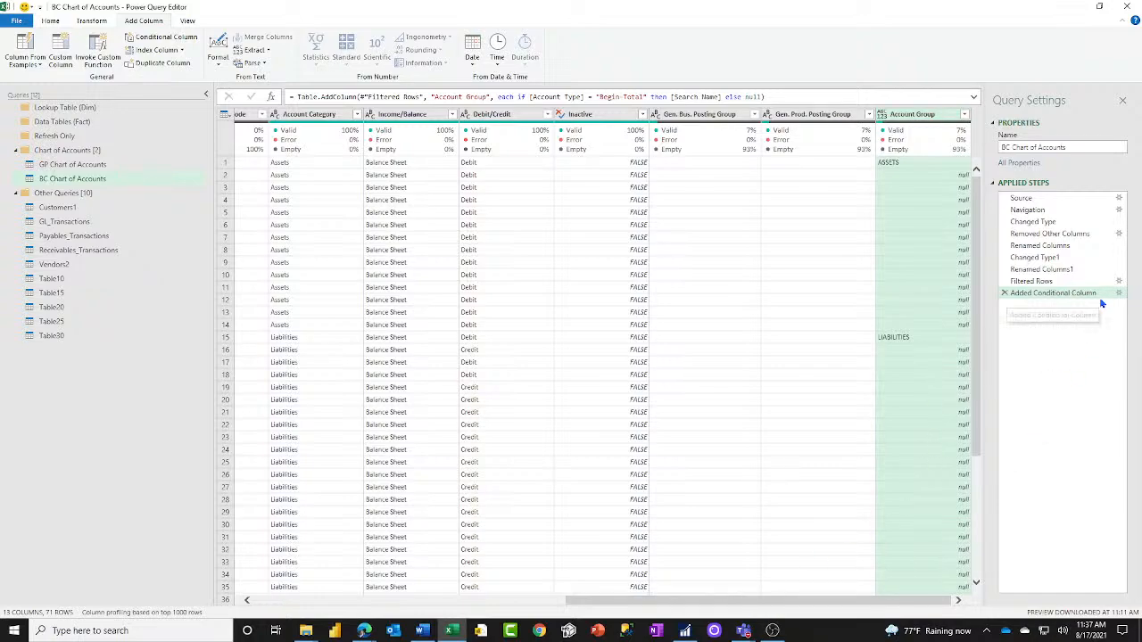
Set the Account Group column's data type to Text and fill its values down through the empty rows.
click(882, 115)
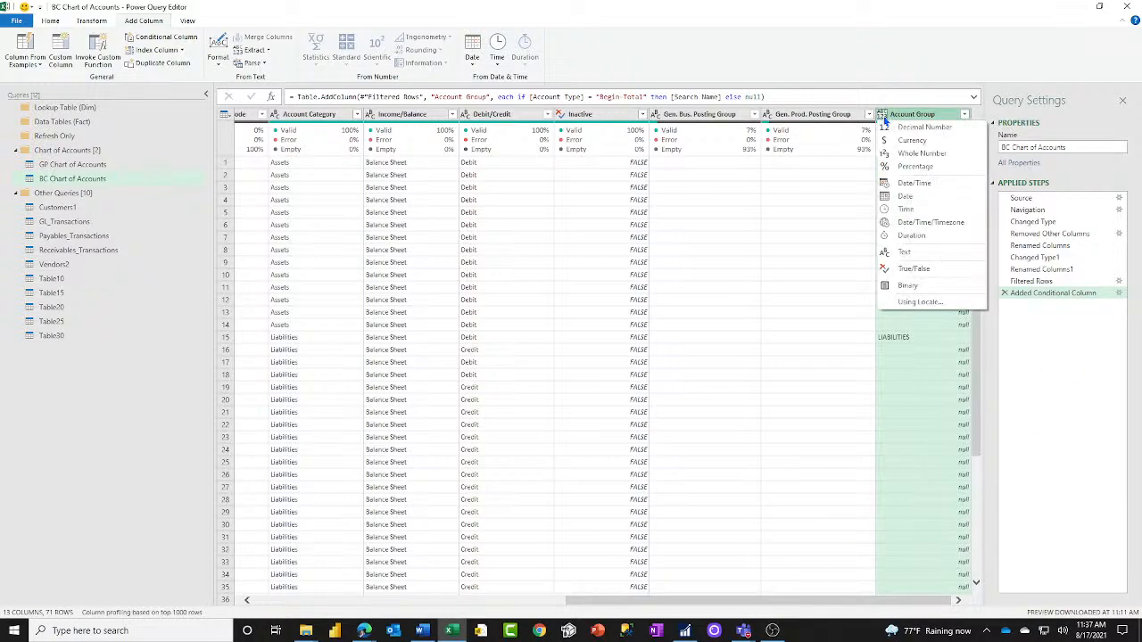
click(905, 251)
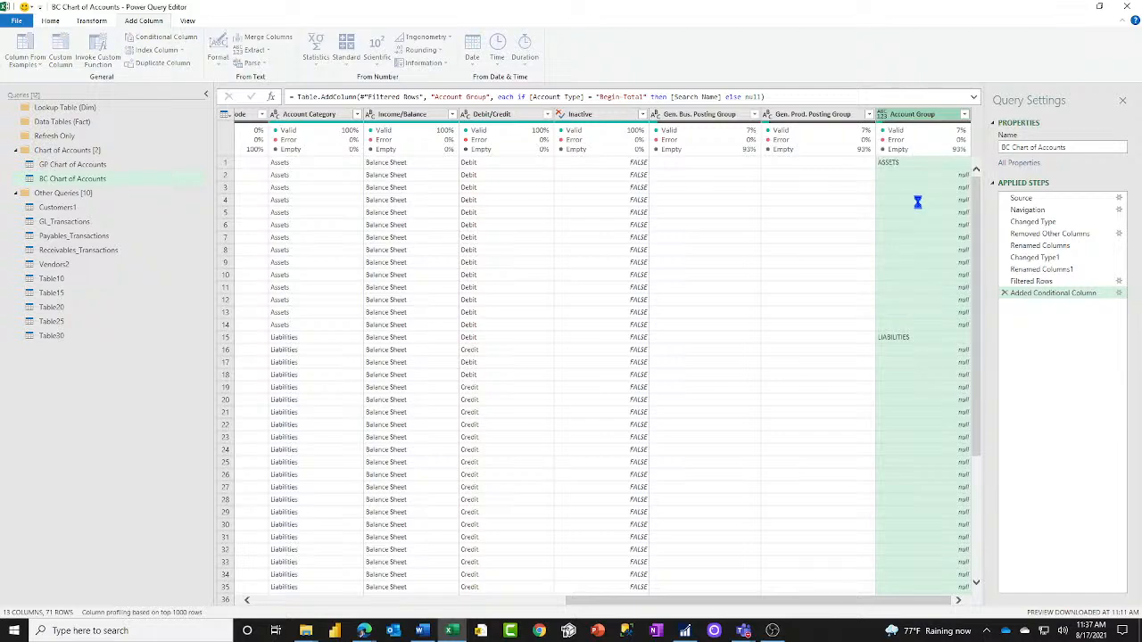
right_click(920, 119)
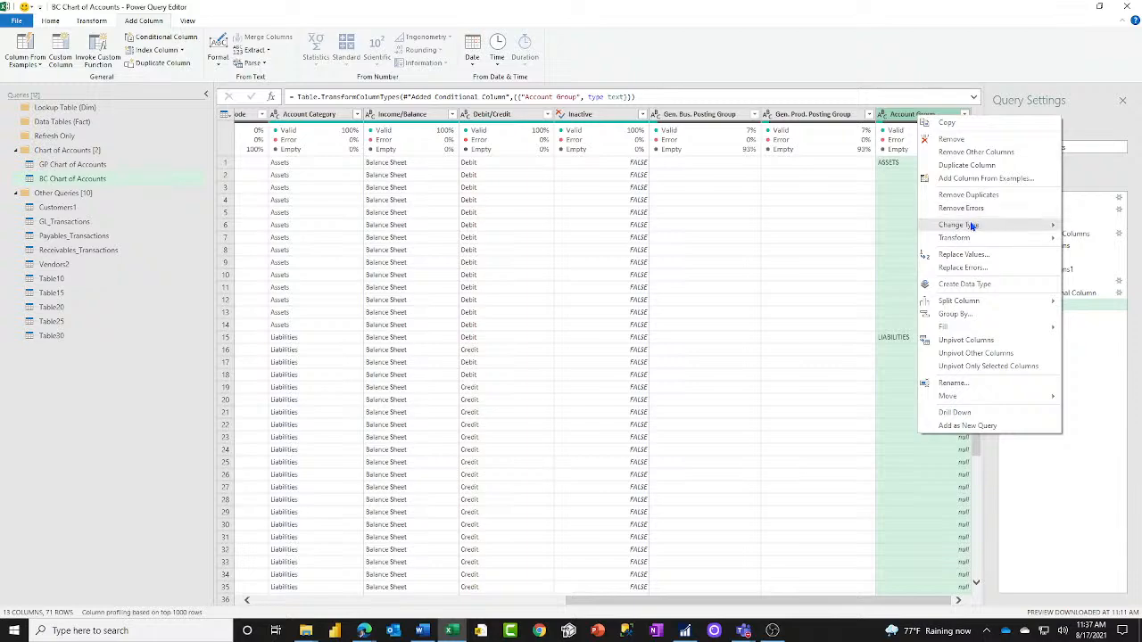
mouse_move(973, 228)
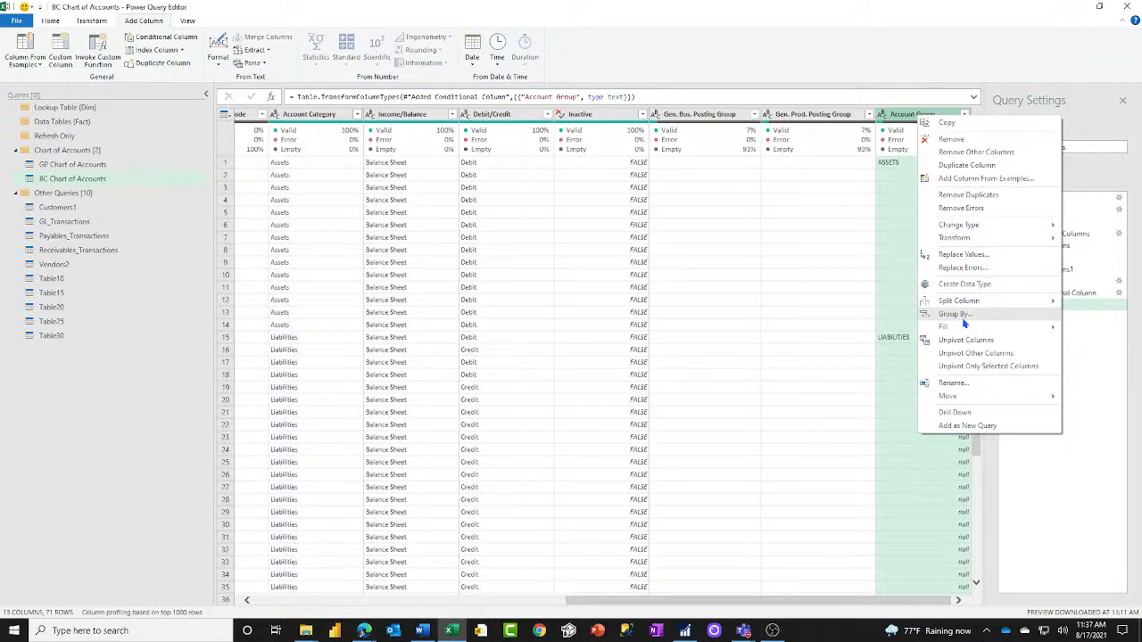
mouse_move(962, 330)
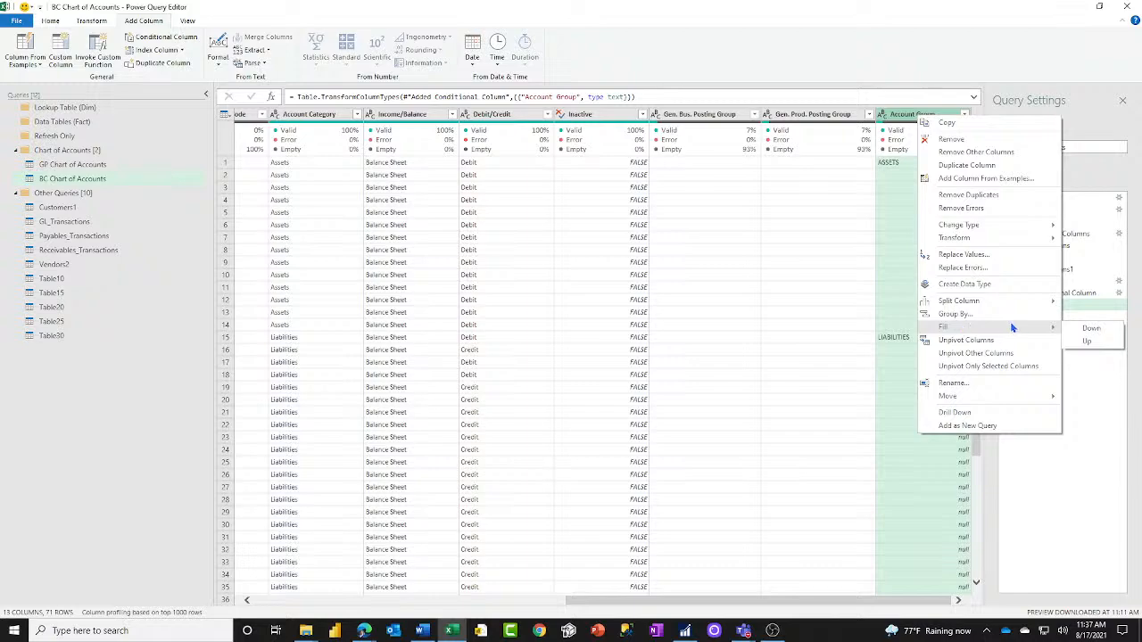
click(1089, 329)
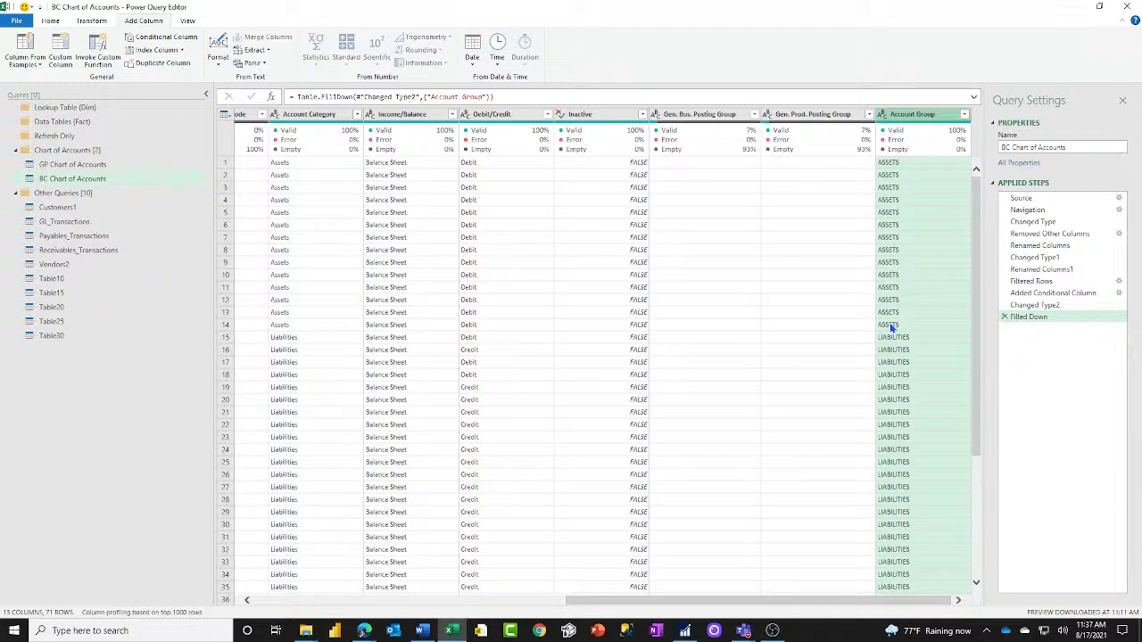
drag(975, 413, 998, 281)
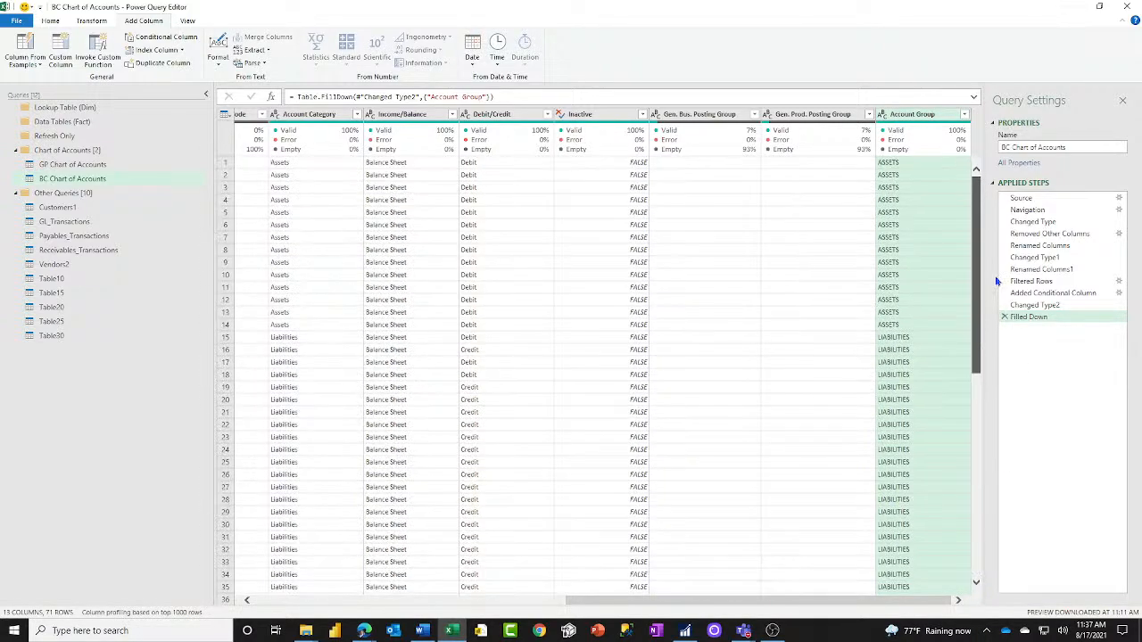
mouse_move(990, 175)
mouse_down()
mouse_move(976, 571)
mouse_move(989, 170)
mouse_up()
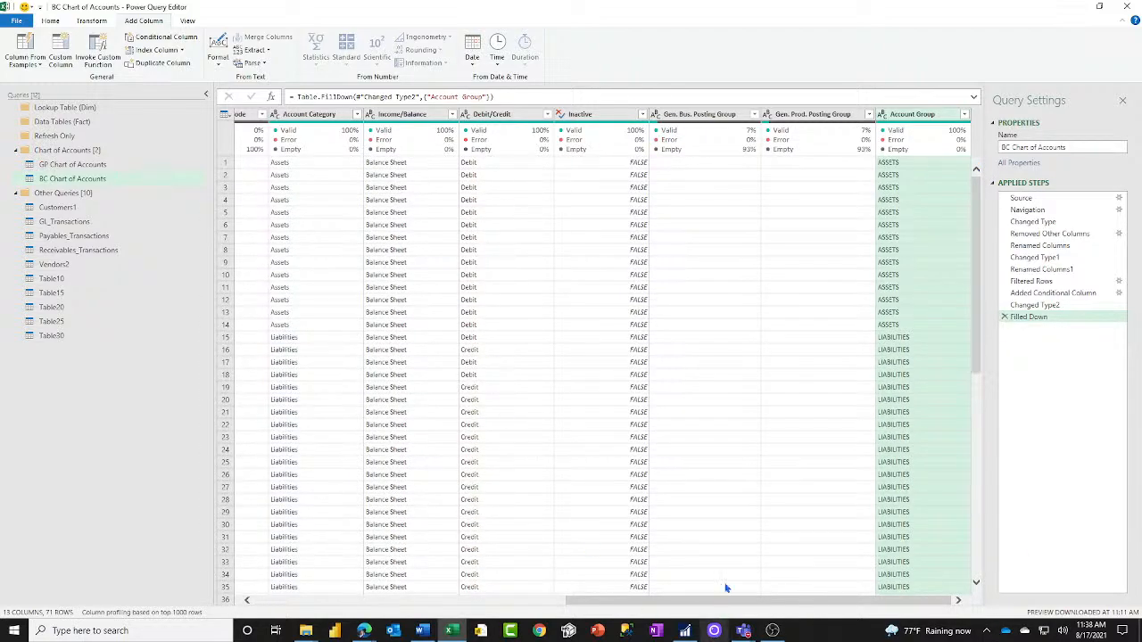
drag(738, 604, 444, 568)
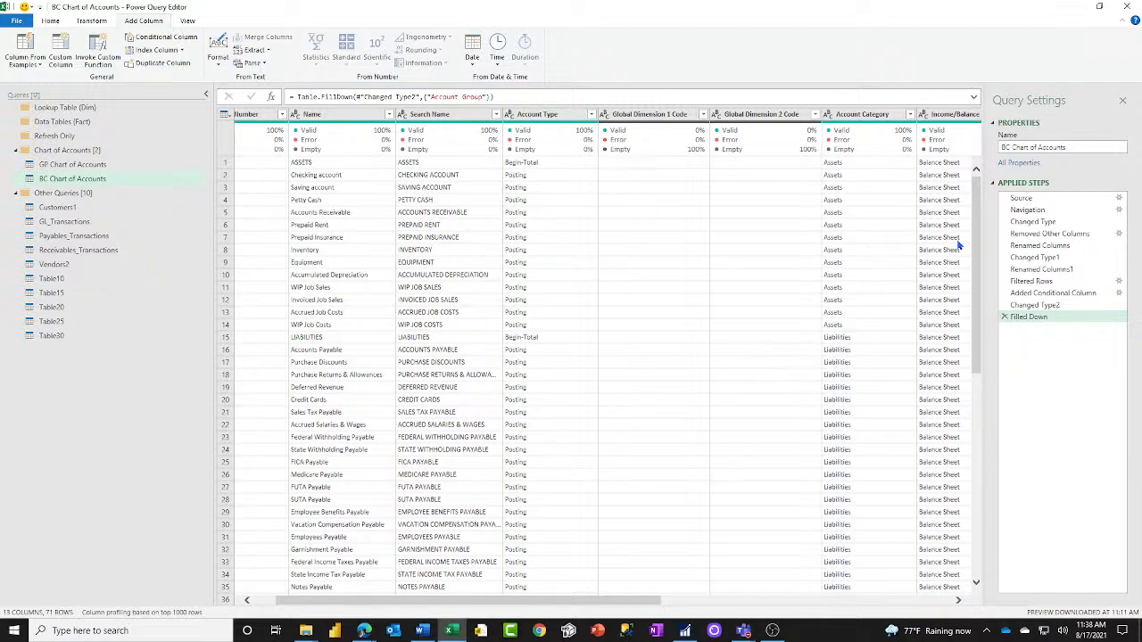
Delete the fill-down, the text type change and the conditional column from the query's applied steps, and return to Filtered Rows.
click(1004, 318)
click(1005, 305)
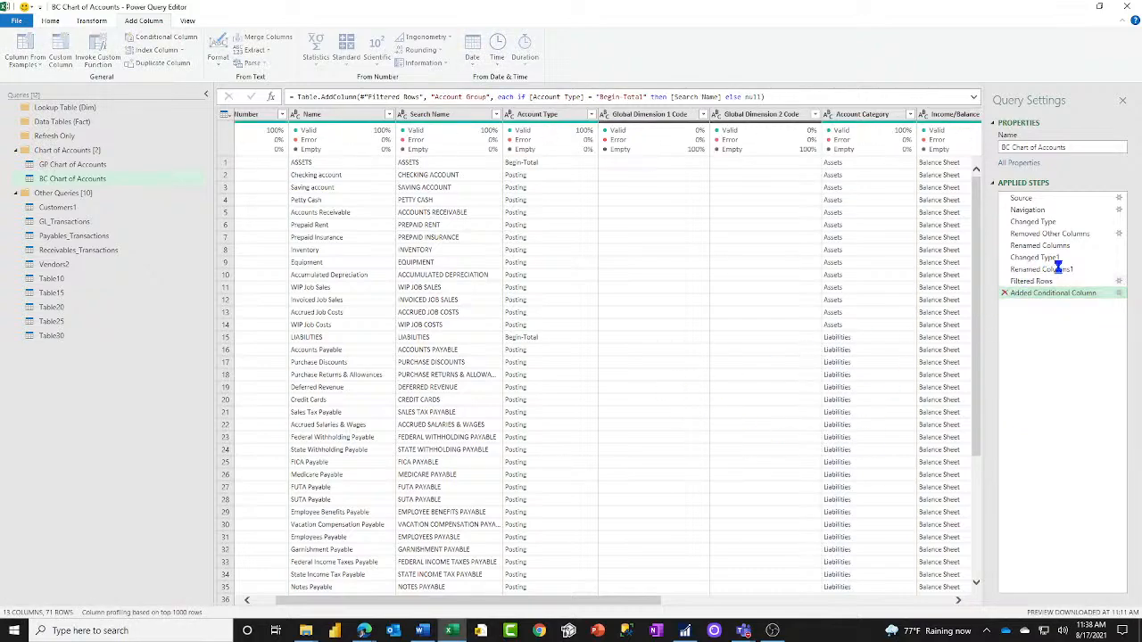
click(1119, 234)
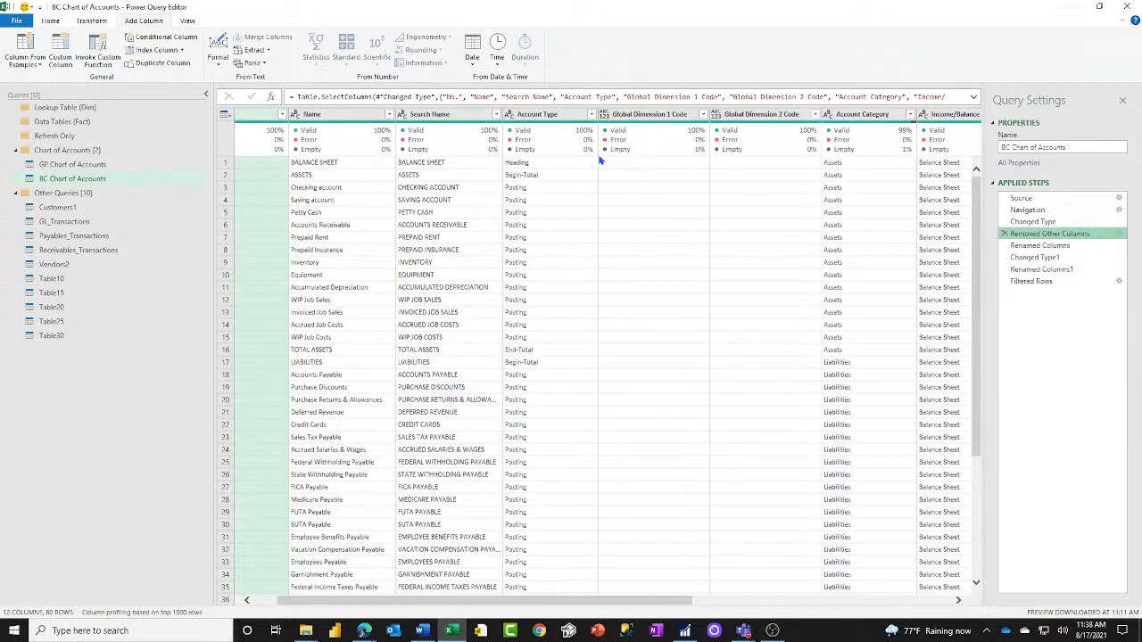
click(1027, 281)
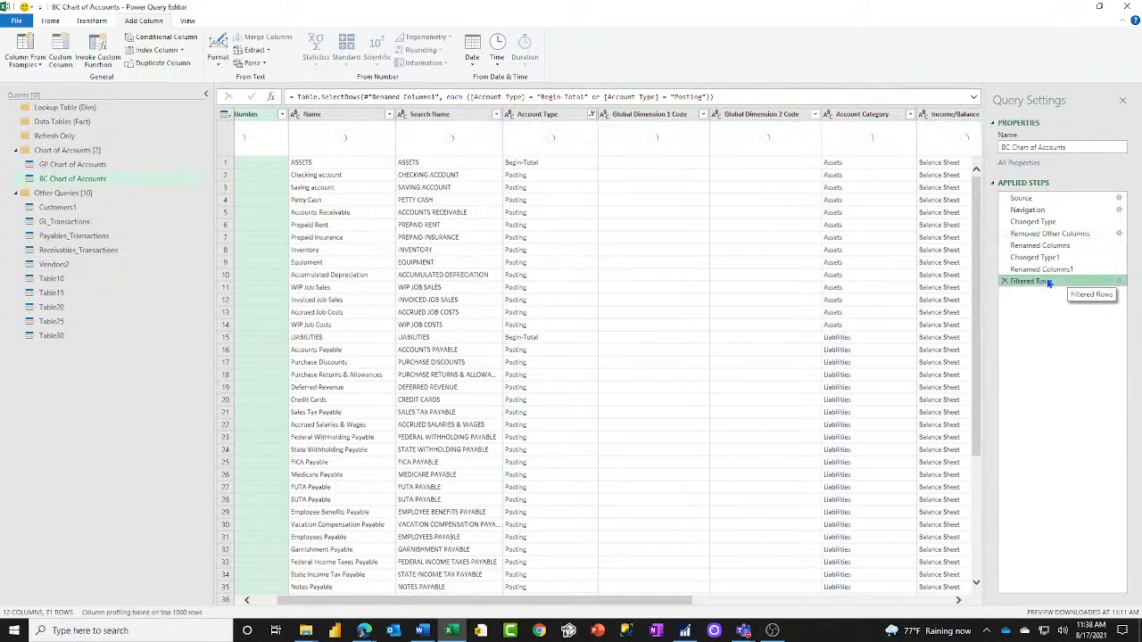
click(464, 120)
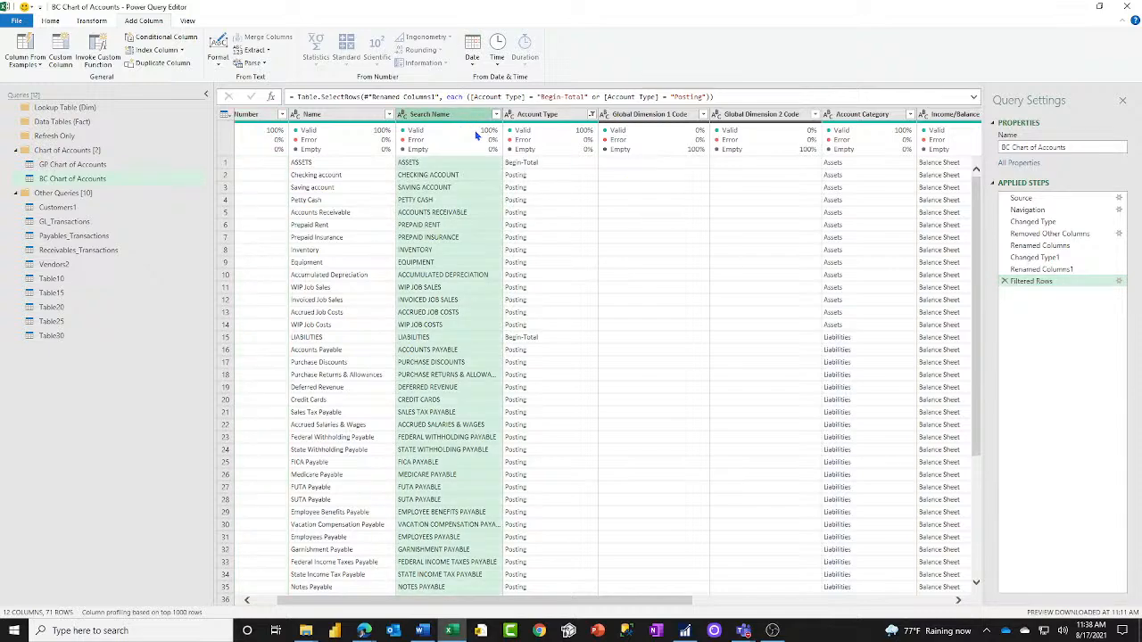
ctrl+click(542, 116)
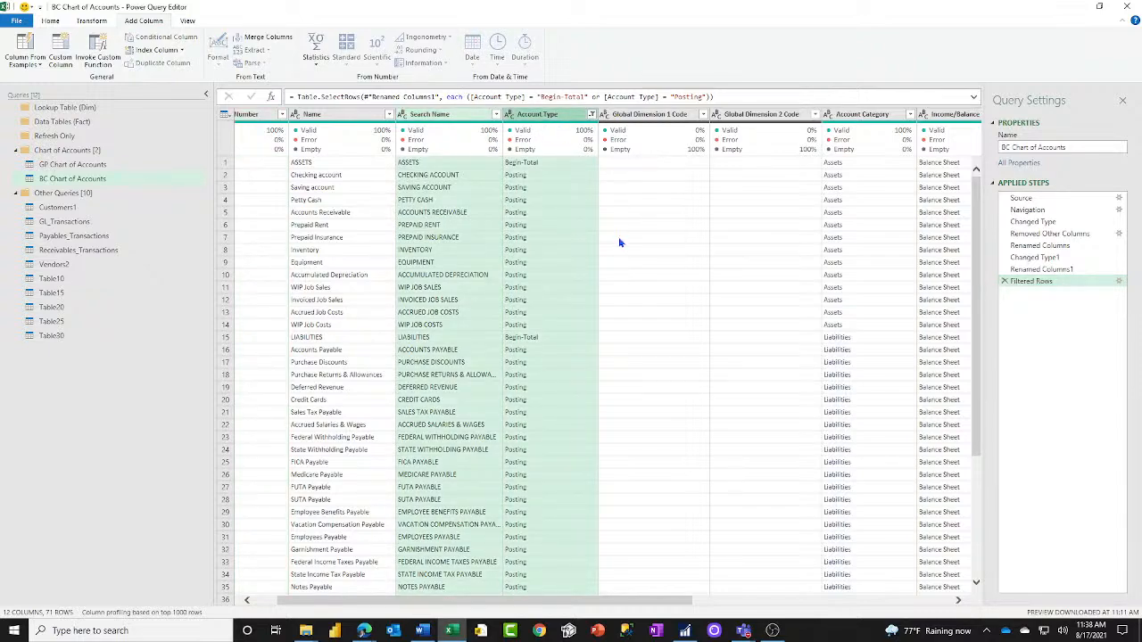
mouse_move(602, 602)
mouse_down()
mouse_move(650, 604)
mouse_move(581, 603)
mouse_up()
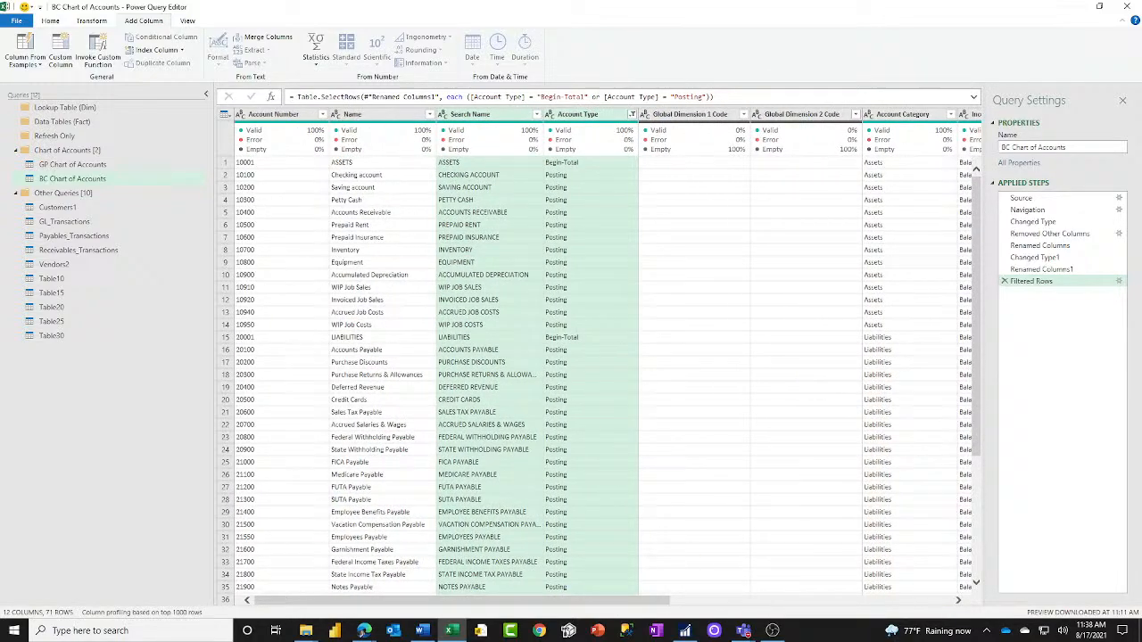
click(1119, 282)
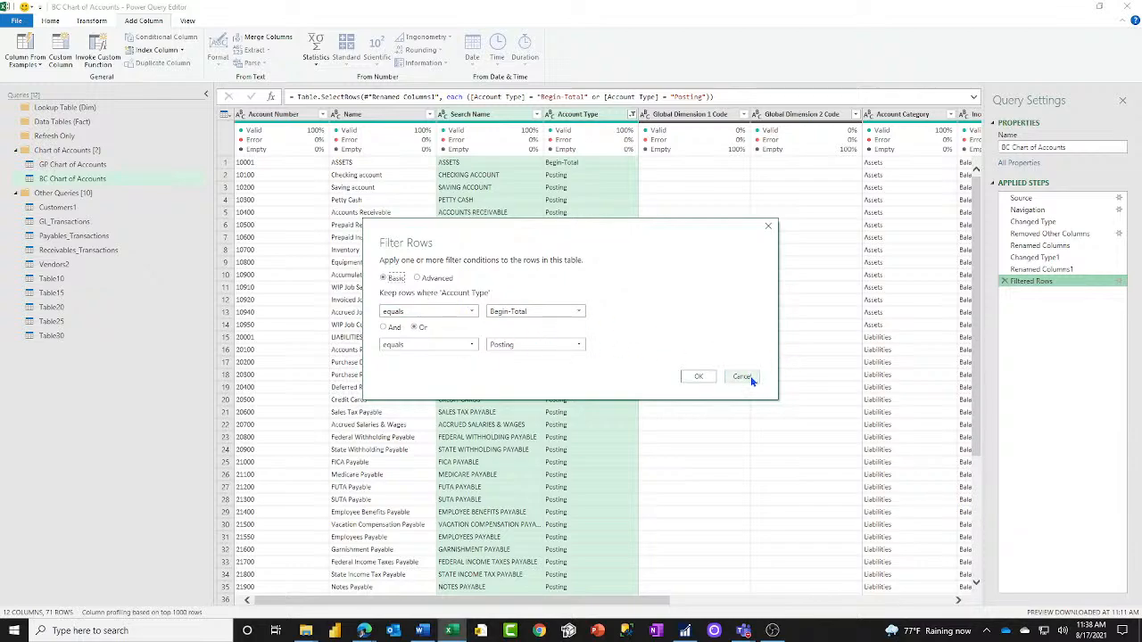
click(451, 310)
click(548, 312)
click(579, 311)
click(526, 359)
click(424, 345)
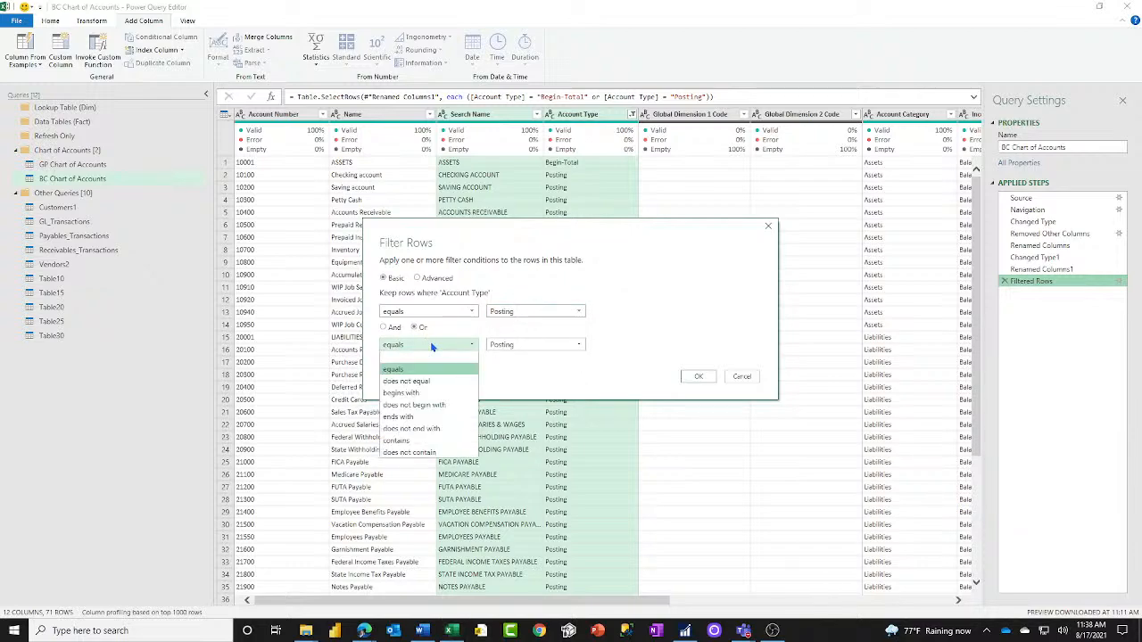
click(441, 360)
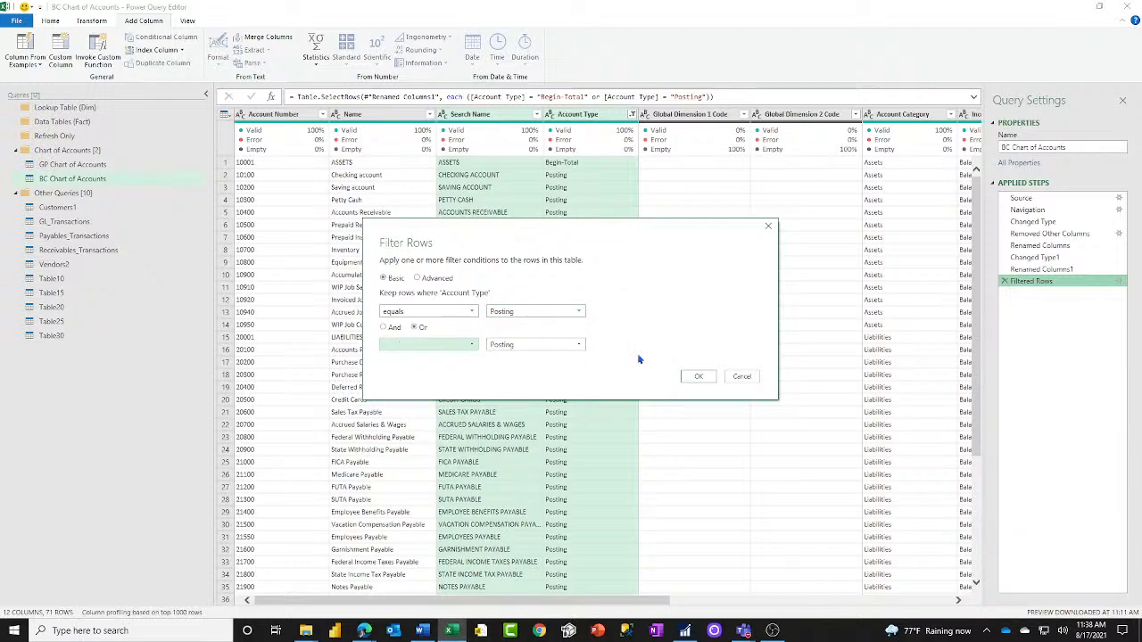
click(688, 375)
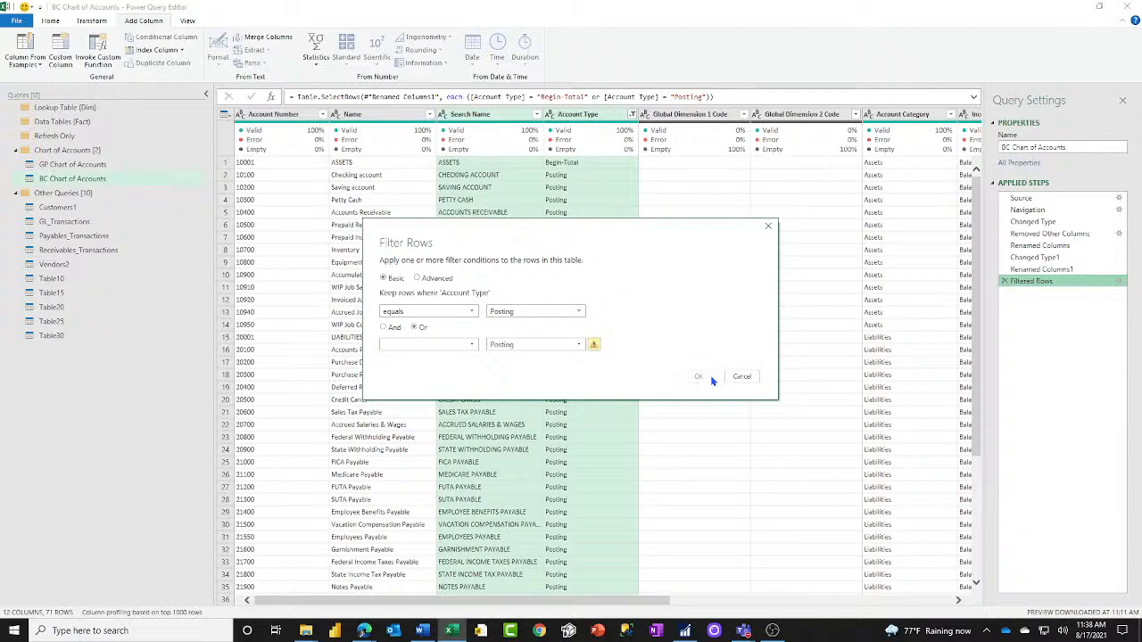
click(576, 342)
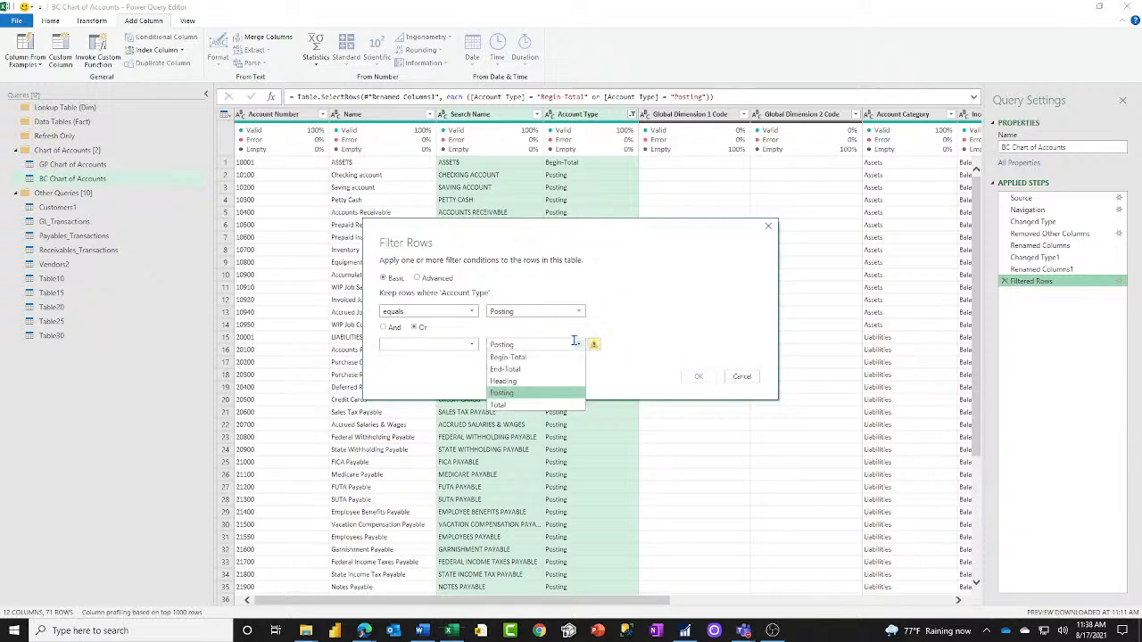
click(693, 305)
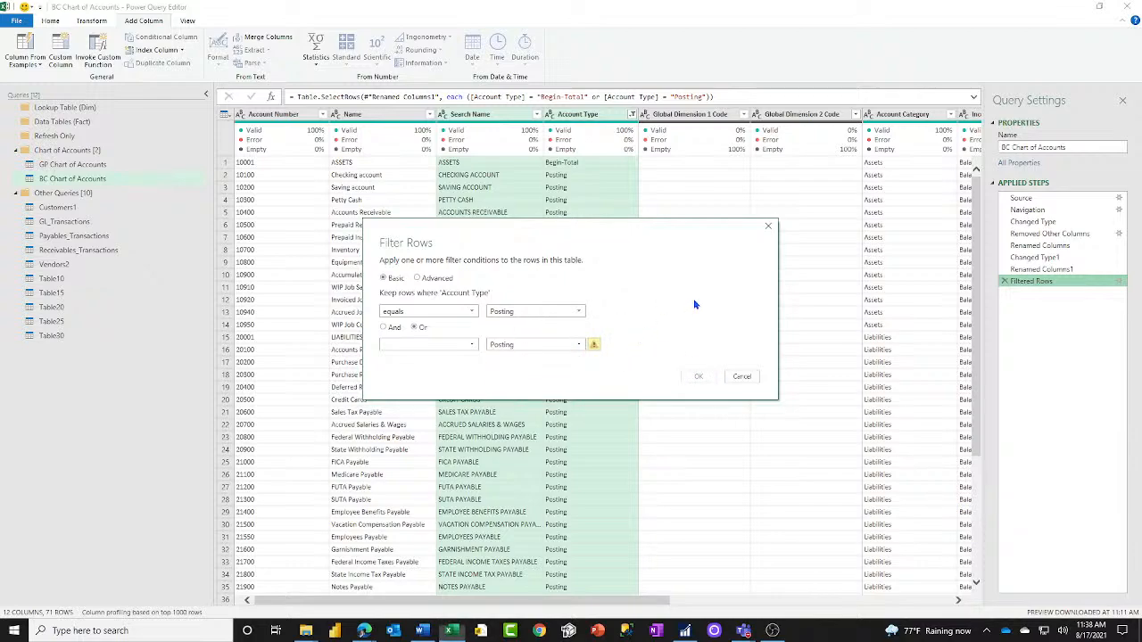
click(743, 377)
Delete the Filtered Rows step and refilter the Account Type column to keep only Posting rows.
click(1005, 281)
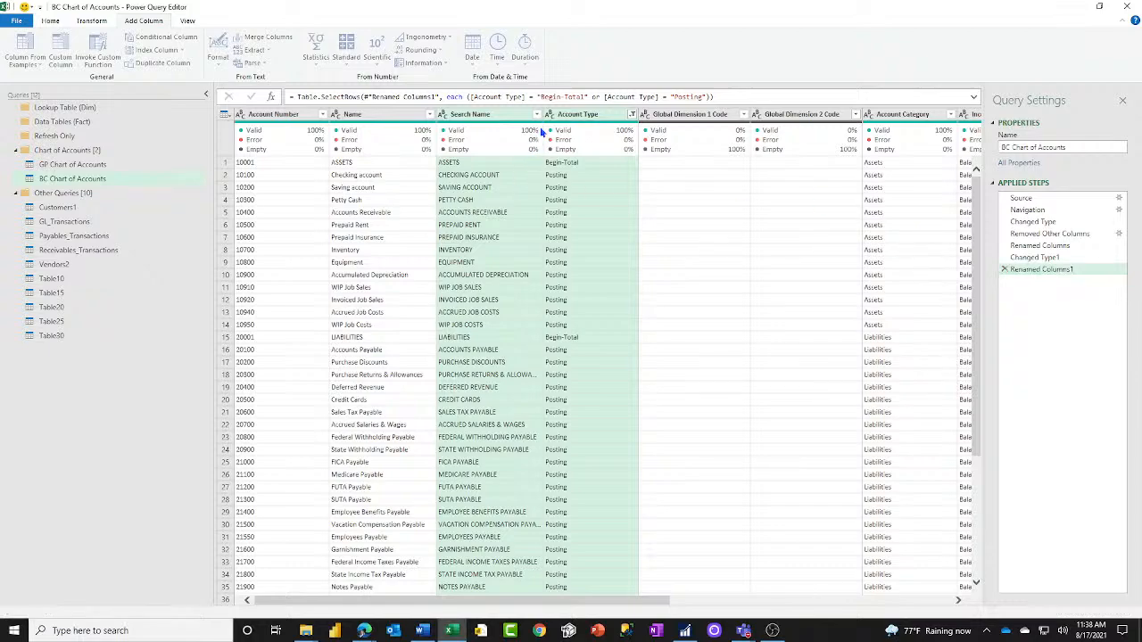
click(632, 114)
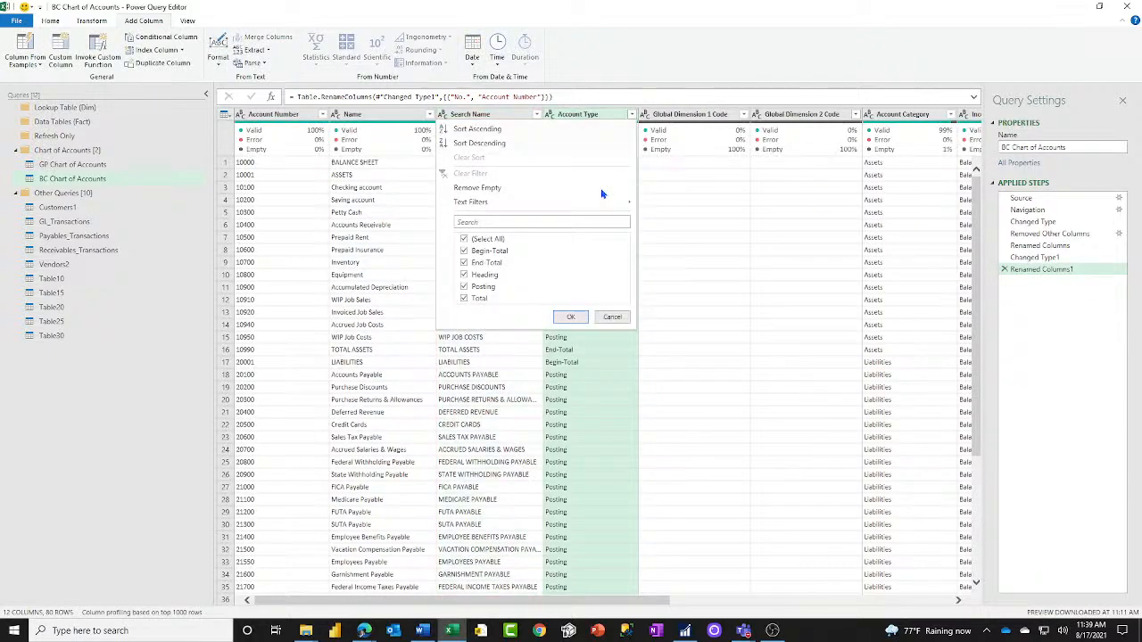
click(464, 239)
click(464, 287)
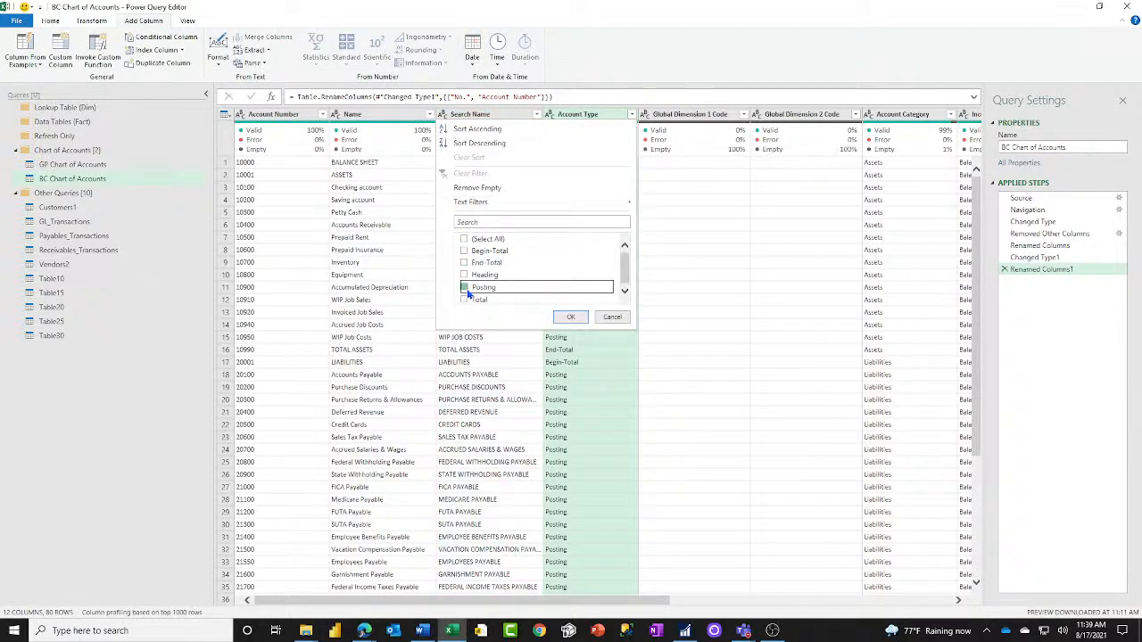
click(572, 318)
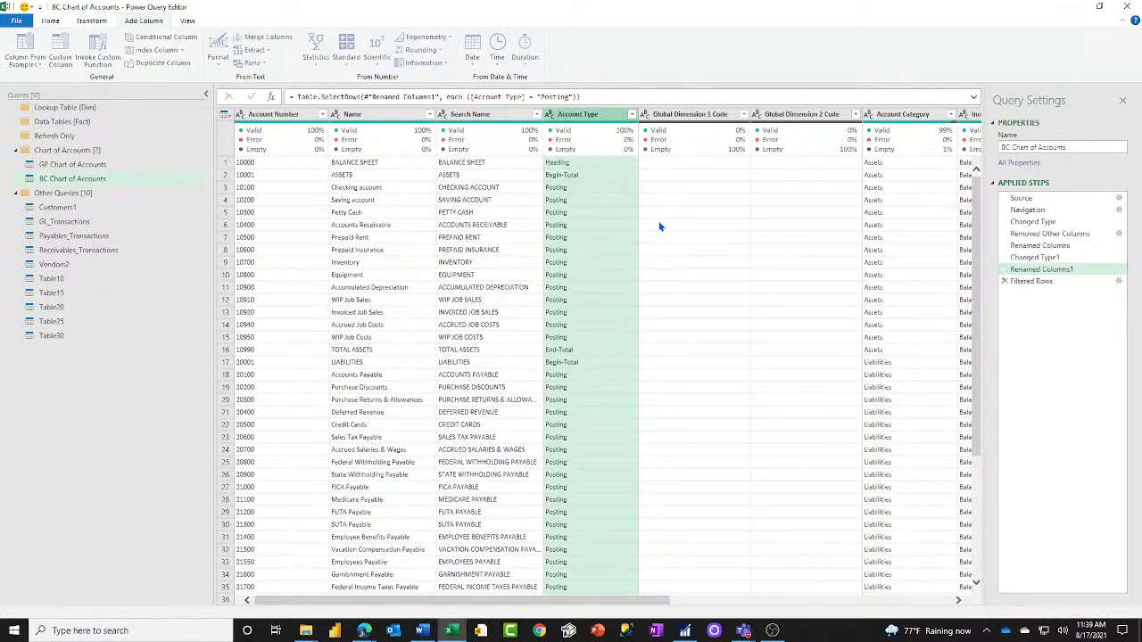
Remove the Search Name and Account Type columns from the BC Chart of Accounts query.
click(479, 116)
ctrl+click(575, 118)
drag(612, 603, 665, 612)
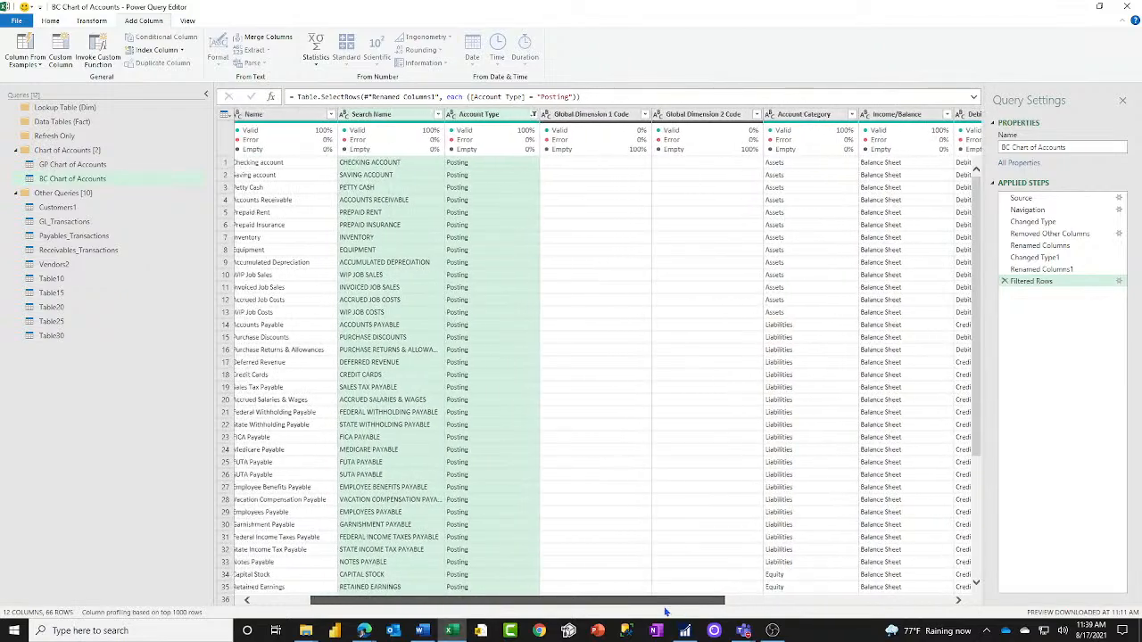
right_click(486, 117)
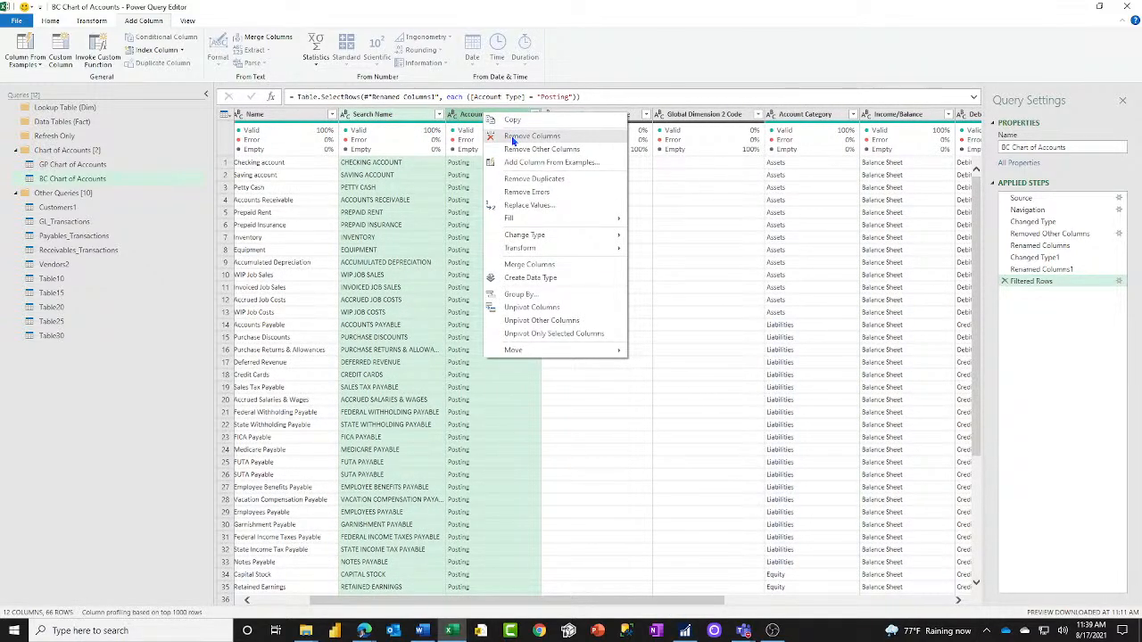
click(511, 135)
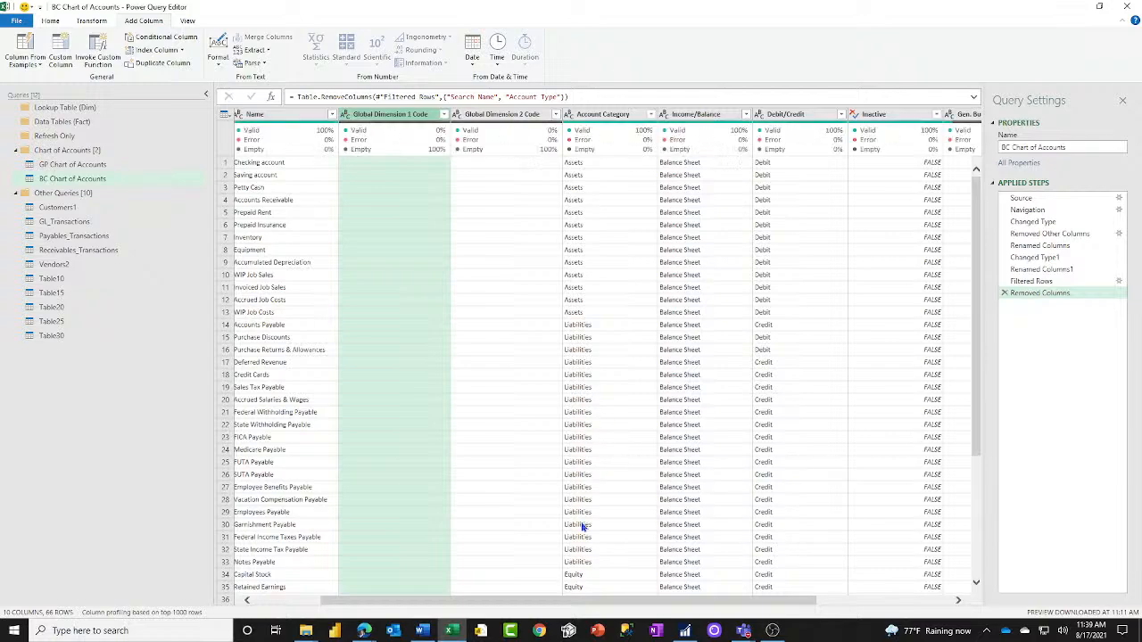
Check the Account Category column's filter values and apply the filter with all categories kept.
drag(545, 603, 416, 608)
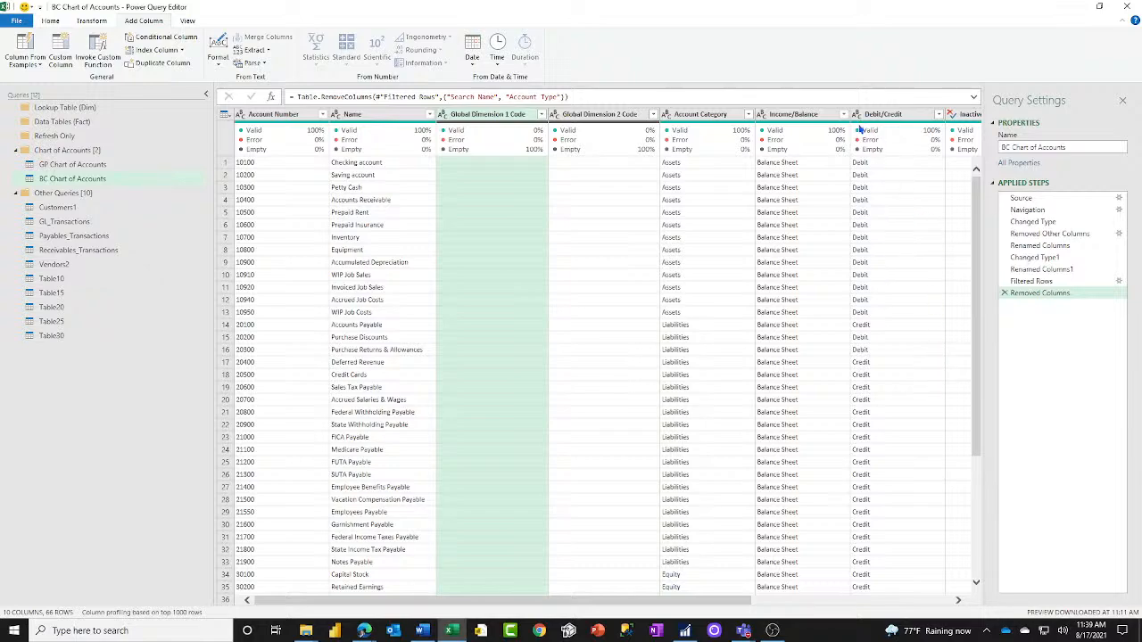
click(748, 114)
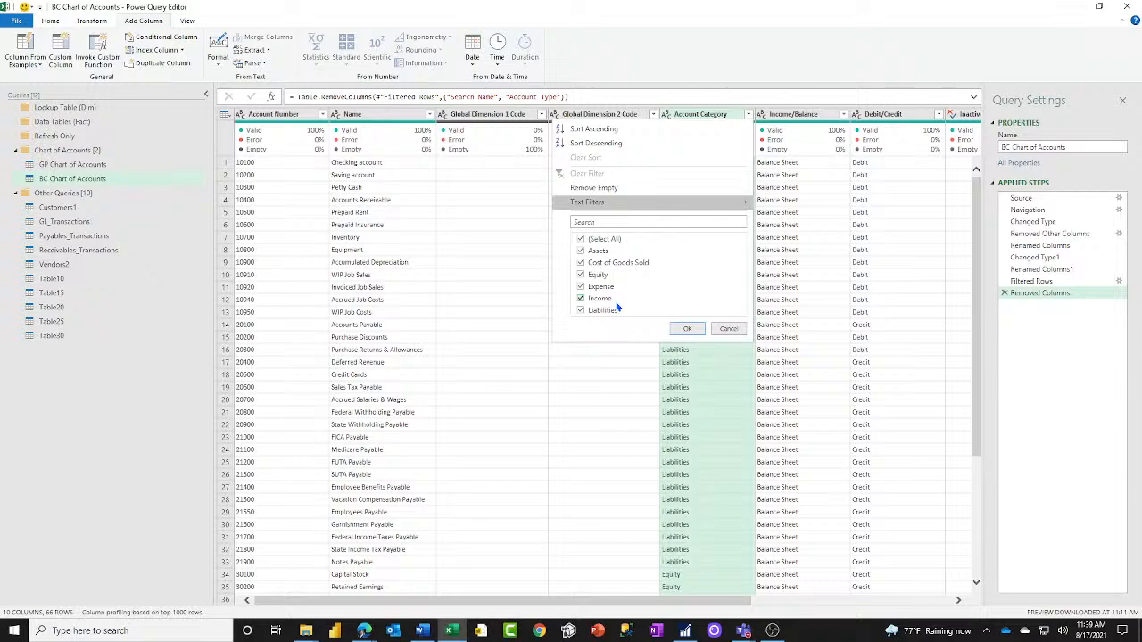
click(689, 330)
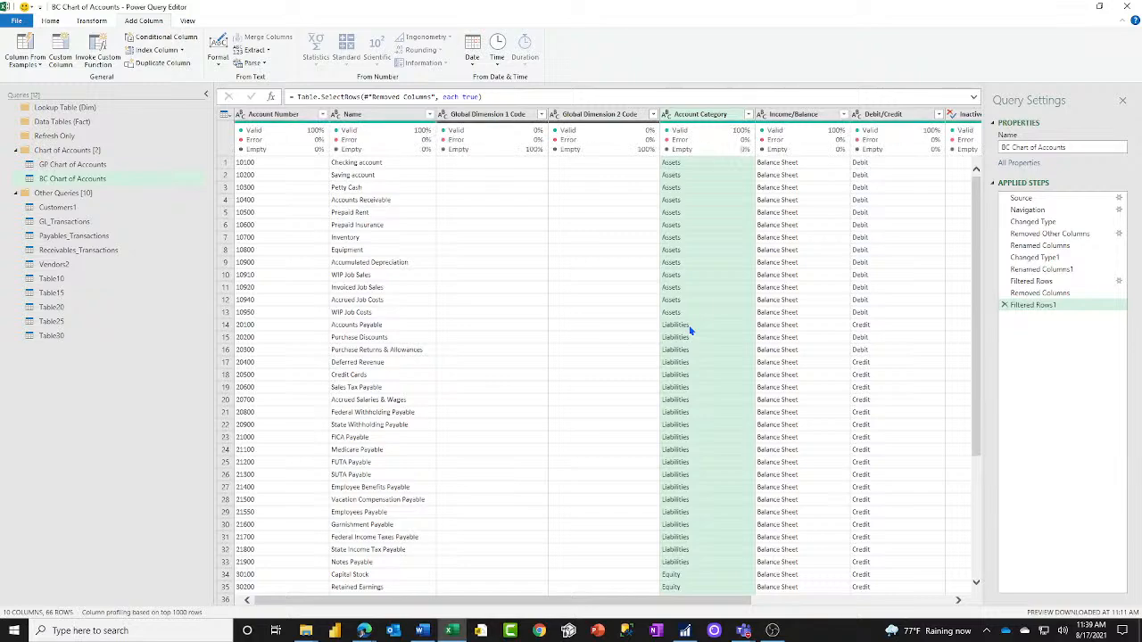
Examine the remaining columns of the BC Chart of Accounts query, from Account Number through Gen. Prod. Posting Group.
scroll(759, 607, right, 2)
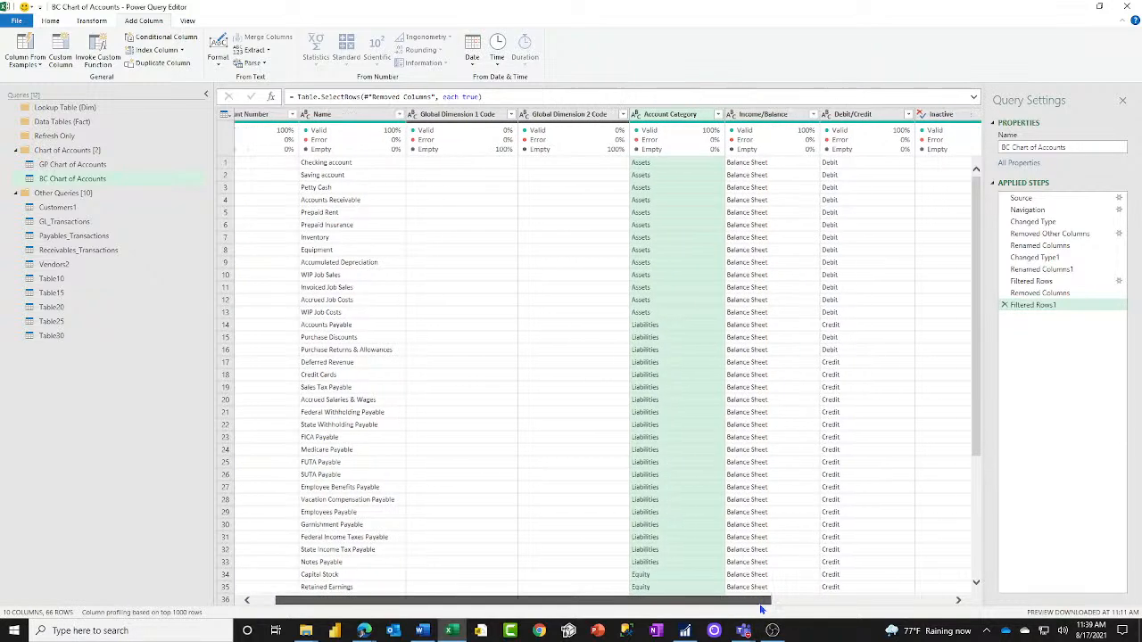
drag(761, 609, 973, 628)
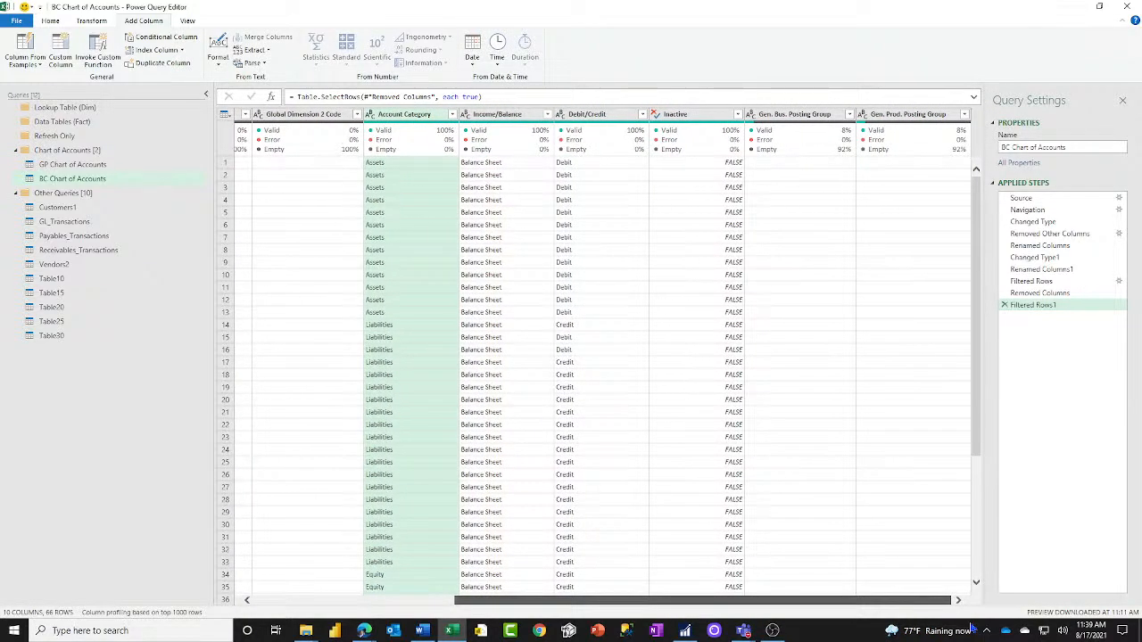
drag(661, 614, 459, 614)
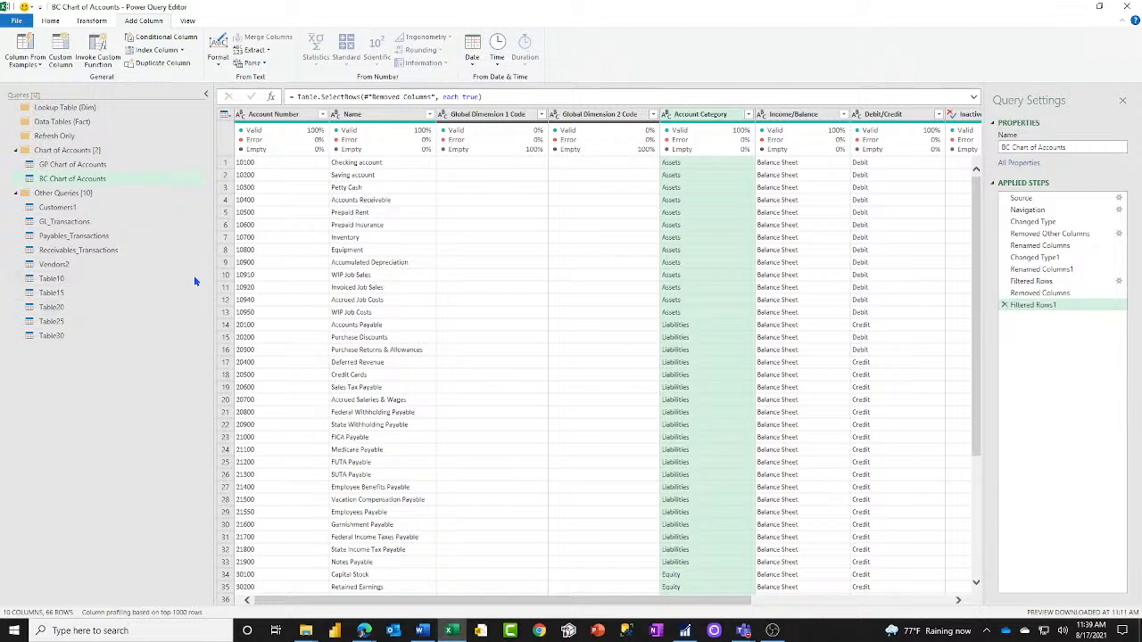
click(13, 152)
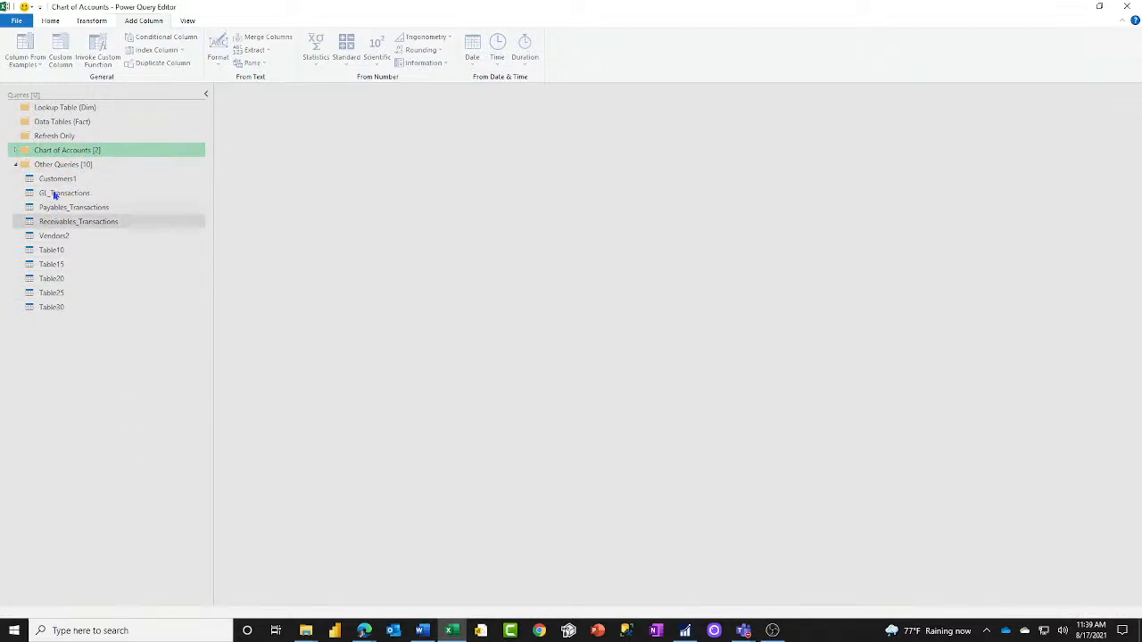
click(14, 152)
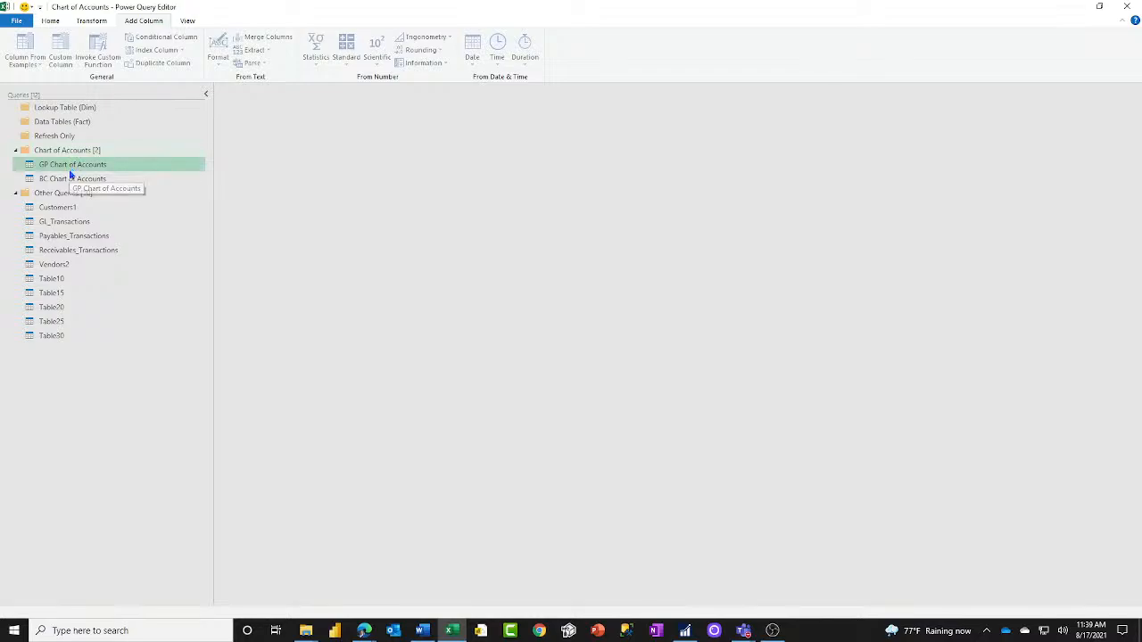
click(71, 179)
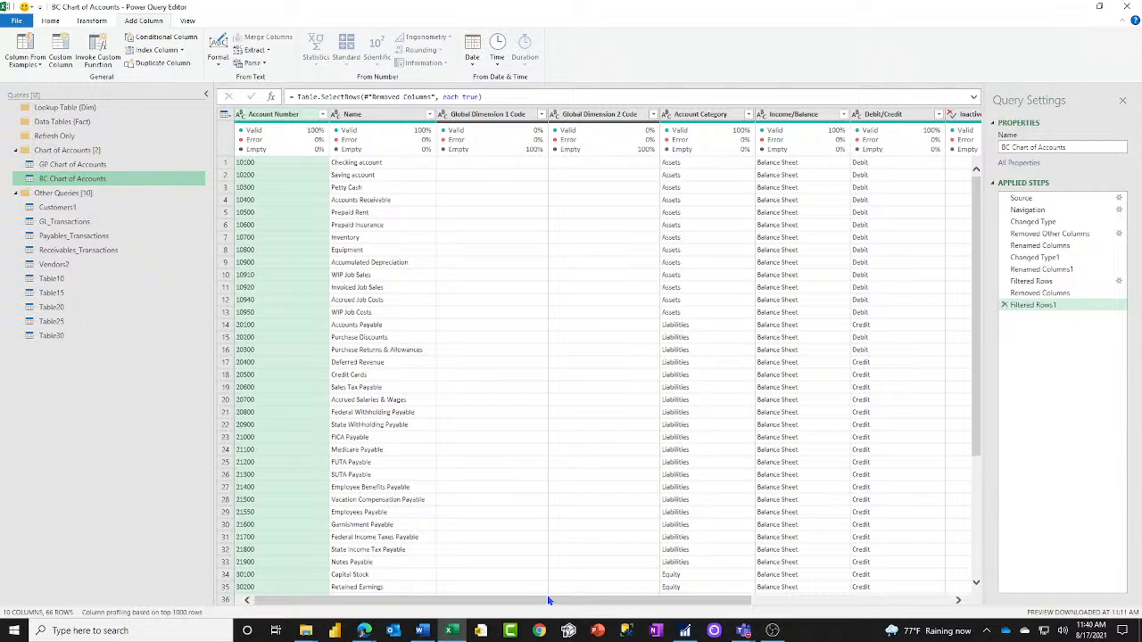
drag(549, 601, 787, 598)
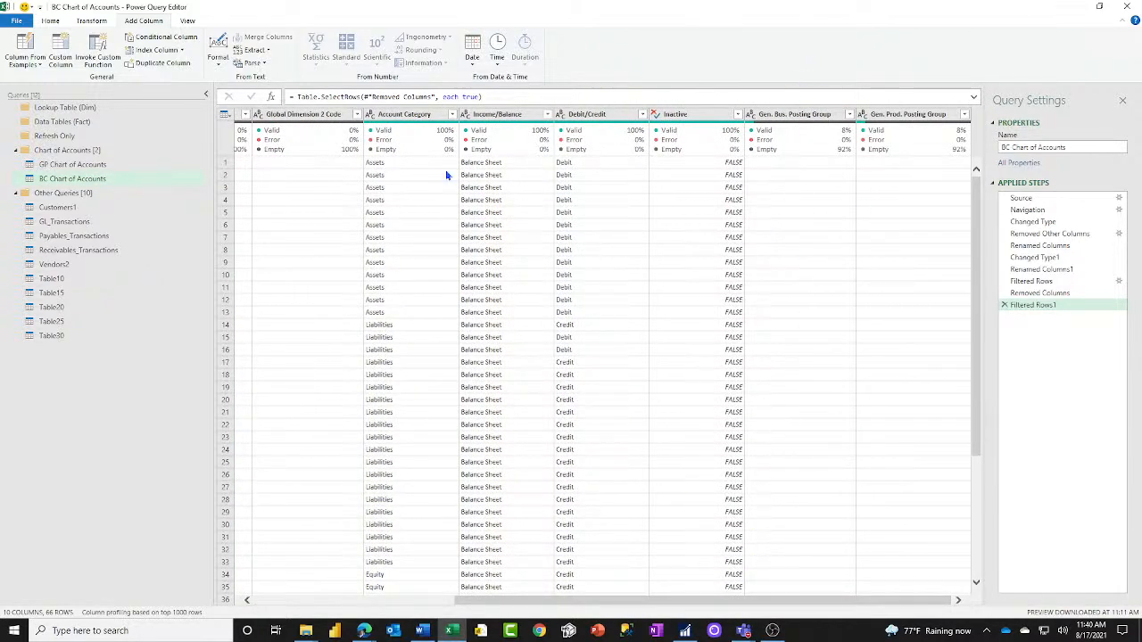
drag(746, 607, 363, 575)
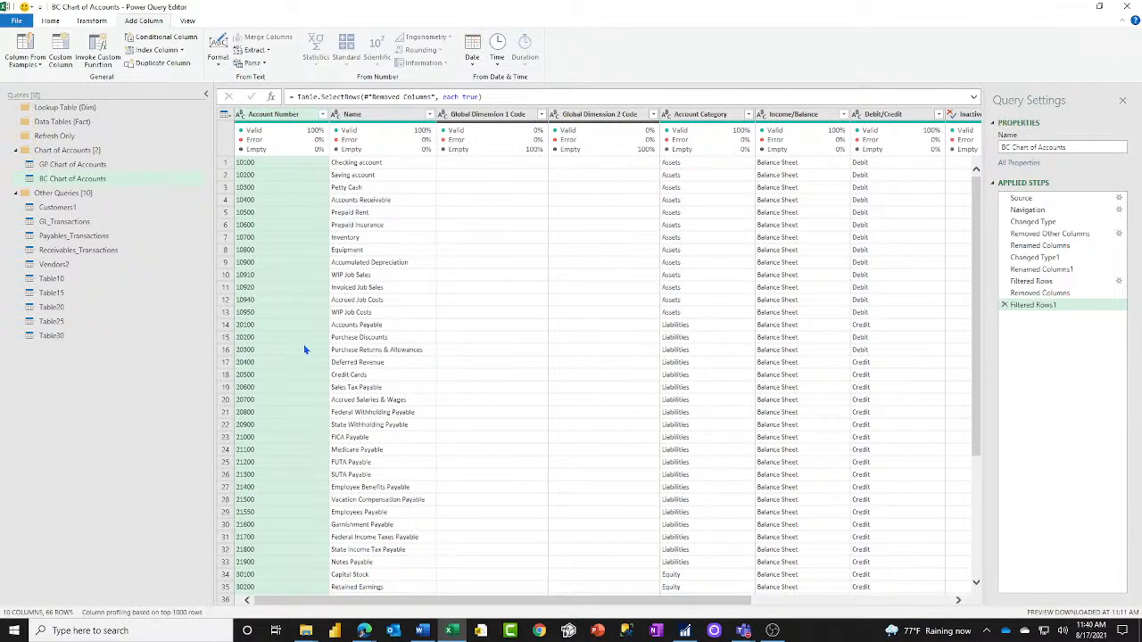
Collapse the Chart of Accounts group and create a new query group named GL Transtions.
click(15, 150)
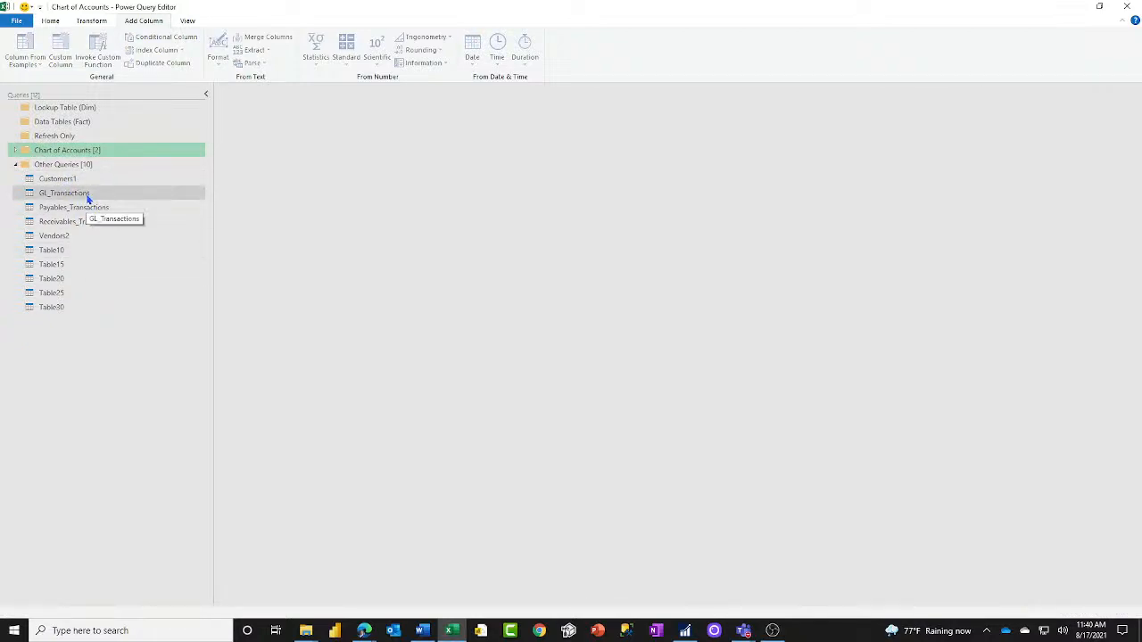
right_click(61, 499)
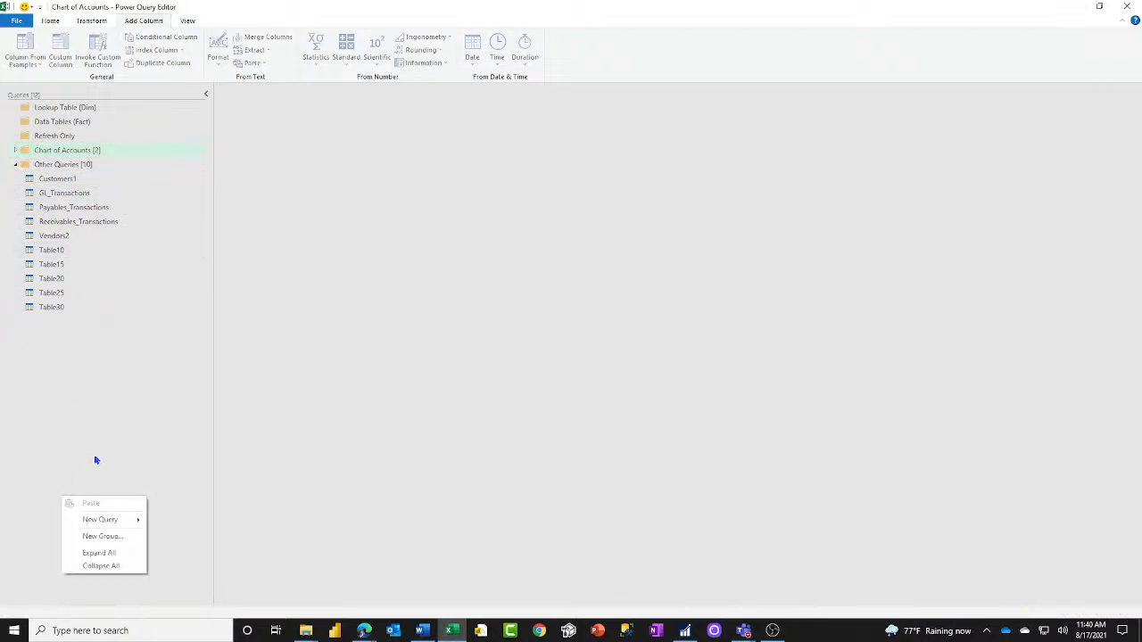
click(103, 539)
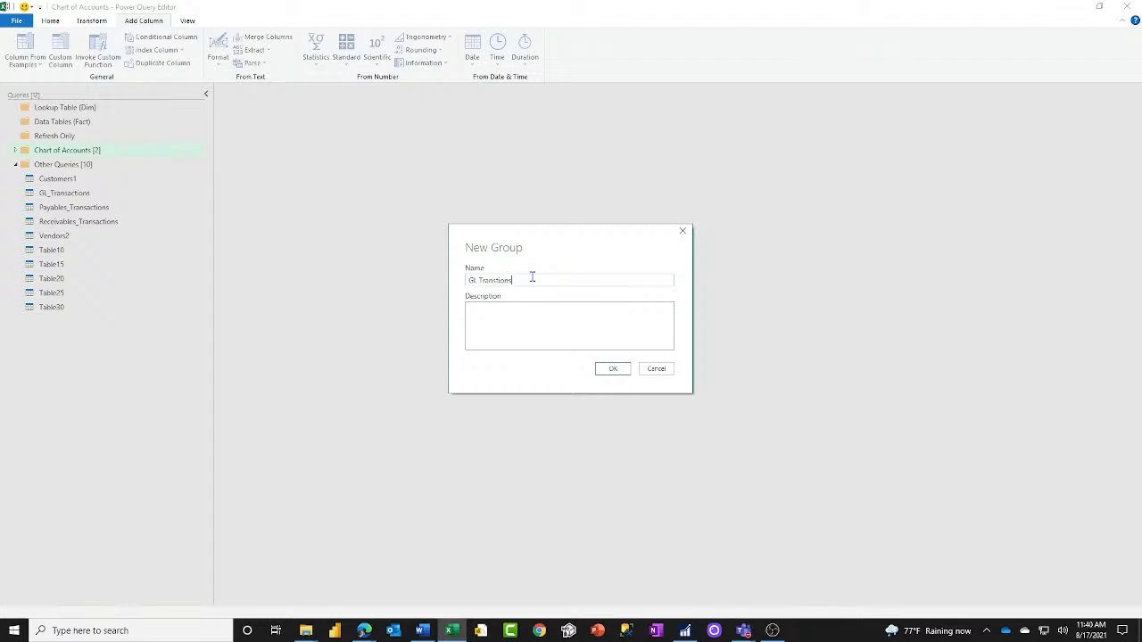
click(613, 369)
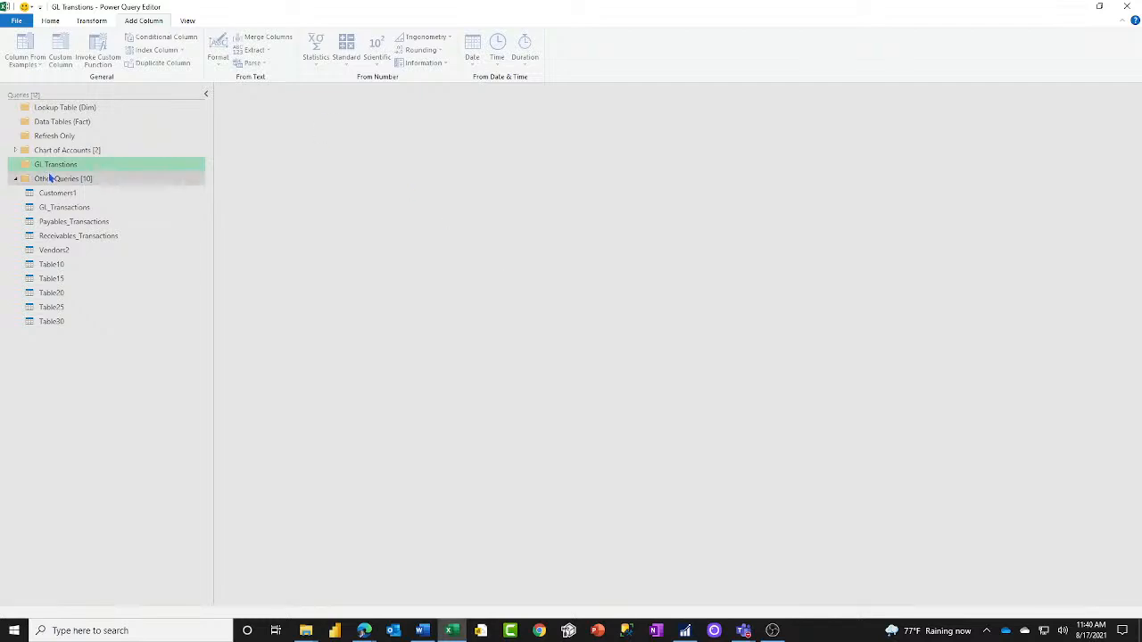
Move the GL_Transactions query into the GL Transtions group and rename it GP GL Transactions.
drag(71, 207, 72, 164)
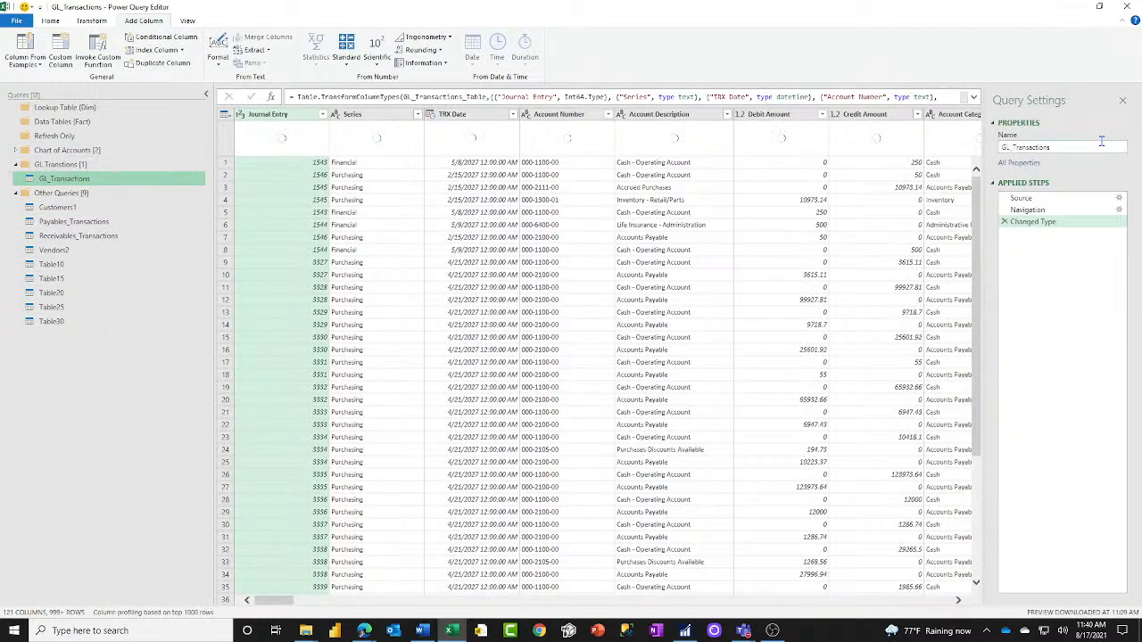
click(1067, 146)
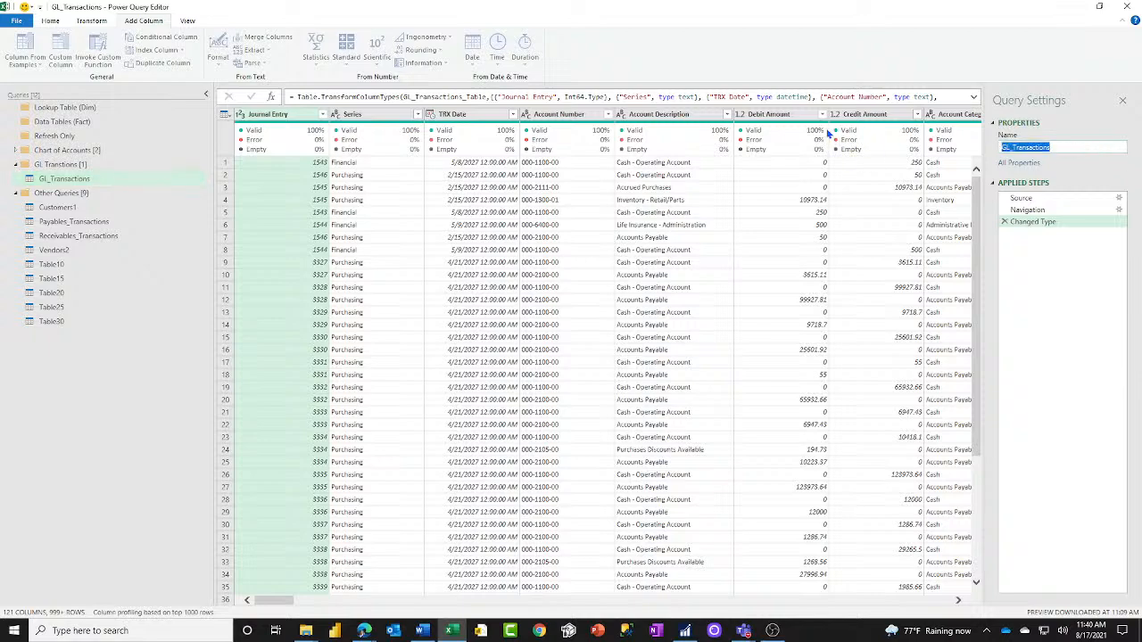
text(GP GL Transactions)
drag(1092, 148, 1014, 149)
key(Return)
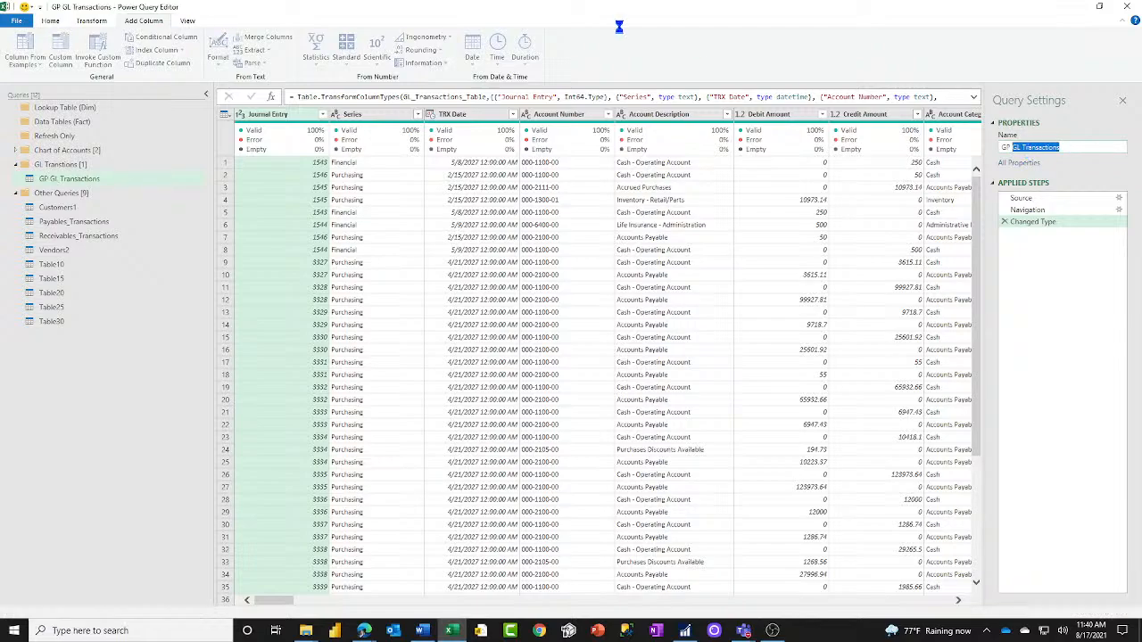
Rename the Table10 query as BC GL Transactions and move it into the GL Transtions group.
click(74, 264)
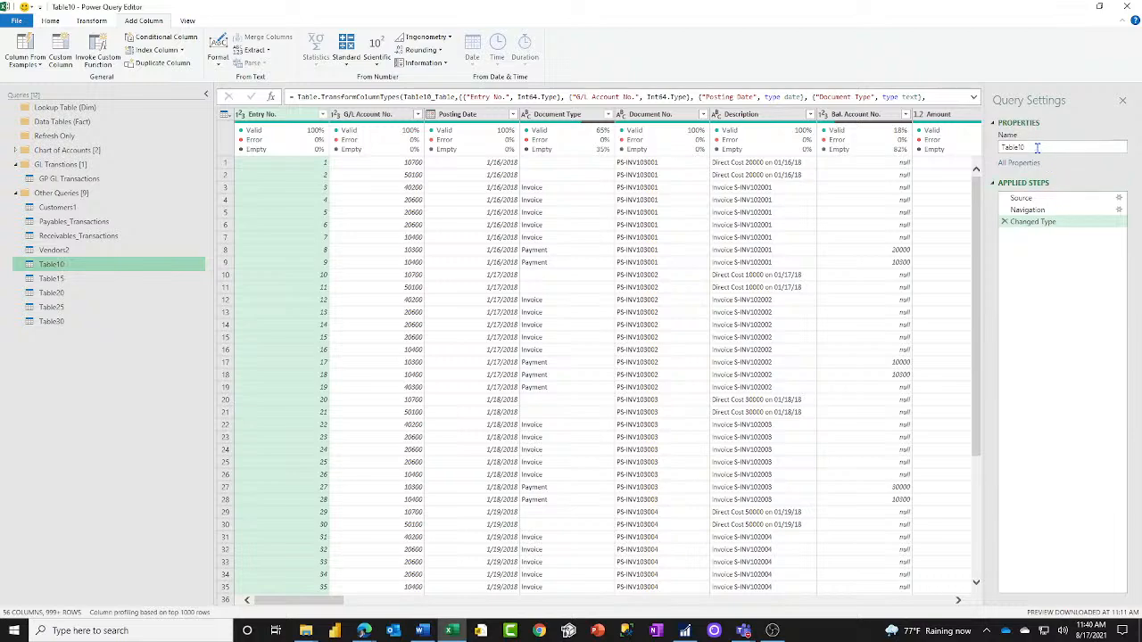
drag(1038, 147, 964, 145)
text(GL_Transactions)
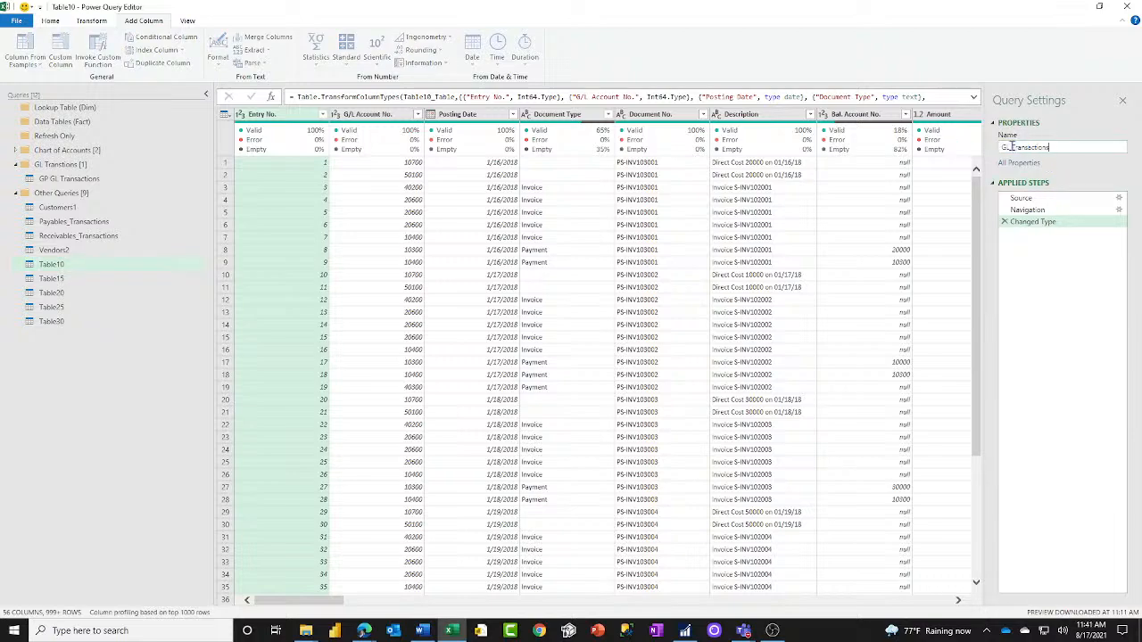
drag(1012, 147, 1008, 149)
text(BC)
key(Return)
drag(55, 261, 61, 187)
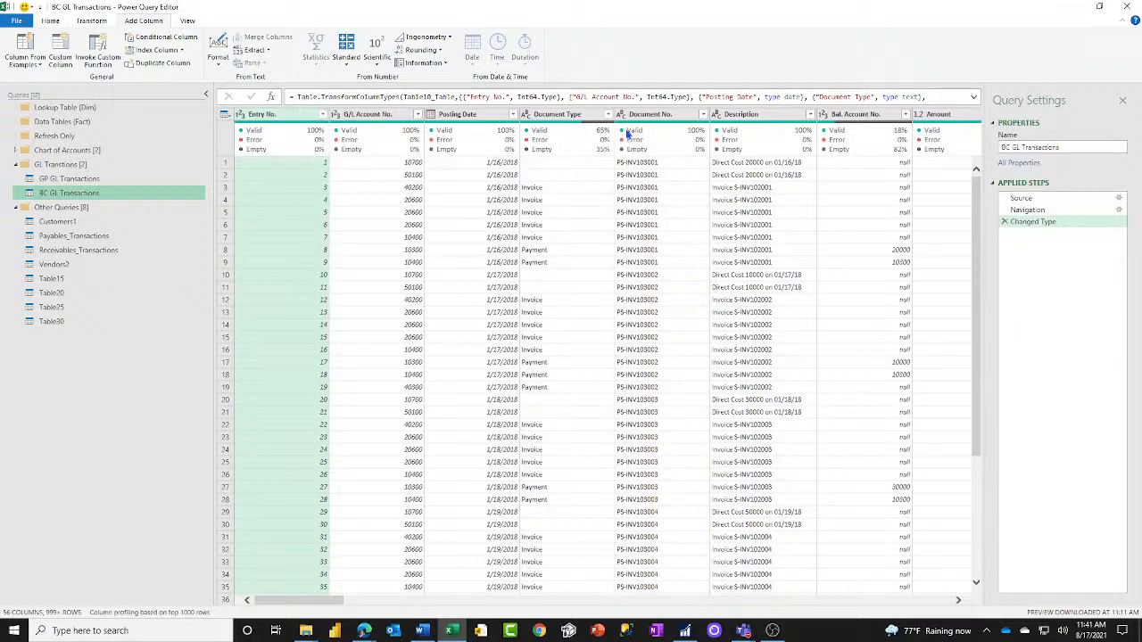
Examine the BC GL Transactions columns, including Document Type, Amount, global dimensions and Source Code, and open GP GL Transactions for comparison.
mouse_move(597, 148)
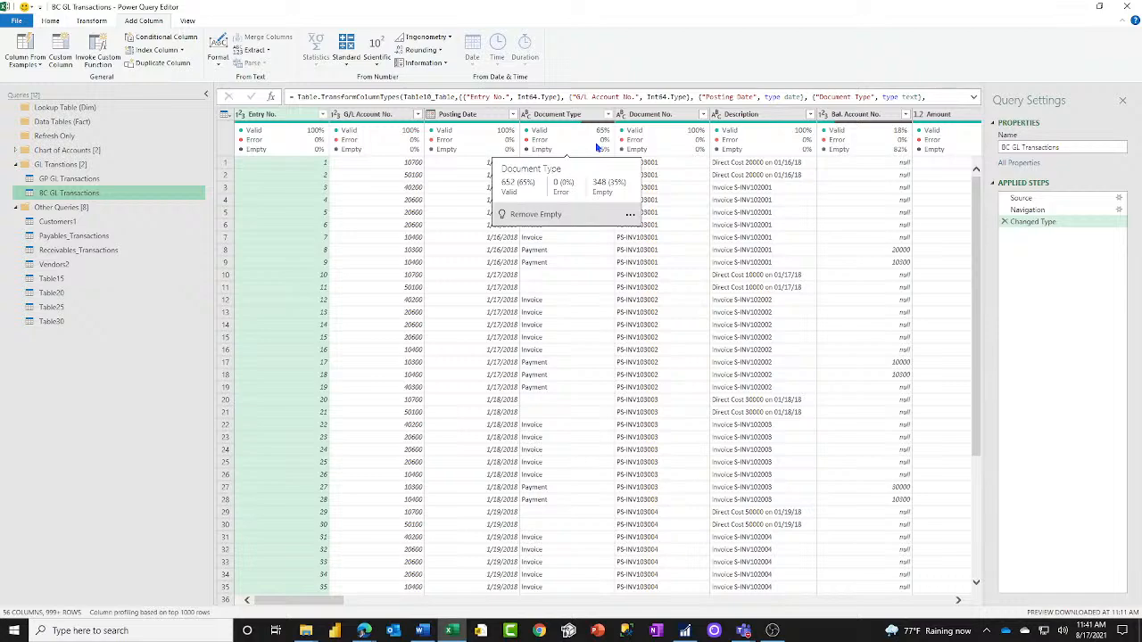
mouse_move(650, 126)
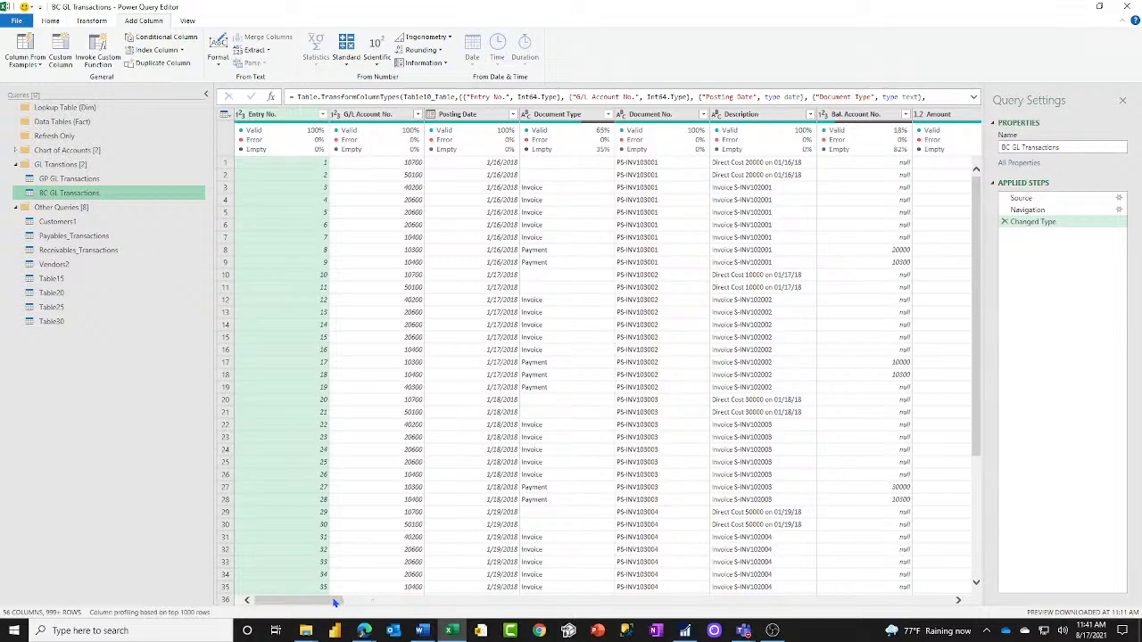
drag(335, 603, 371, 603)
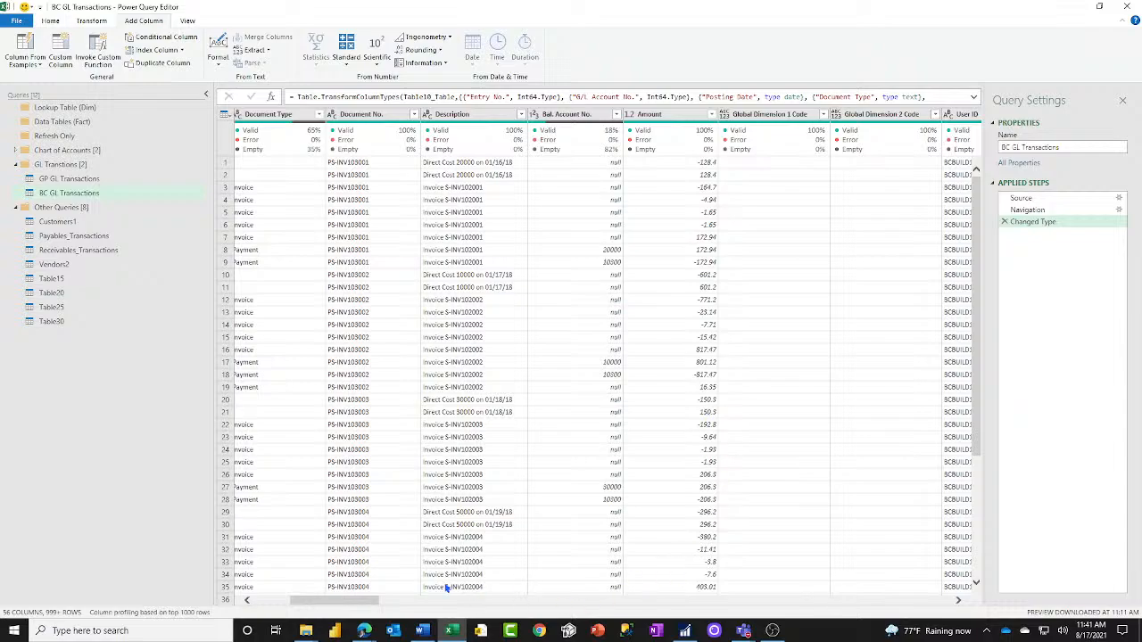
drag(357, 603, 388, 604)
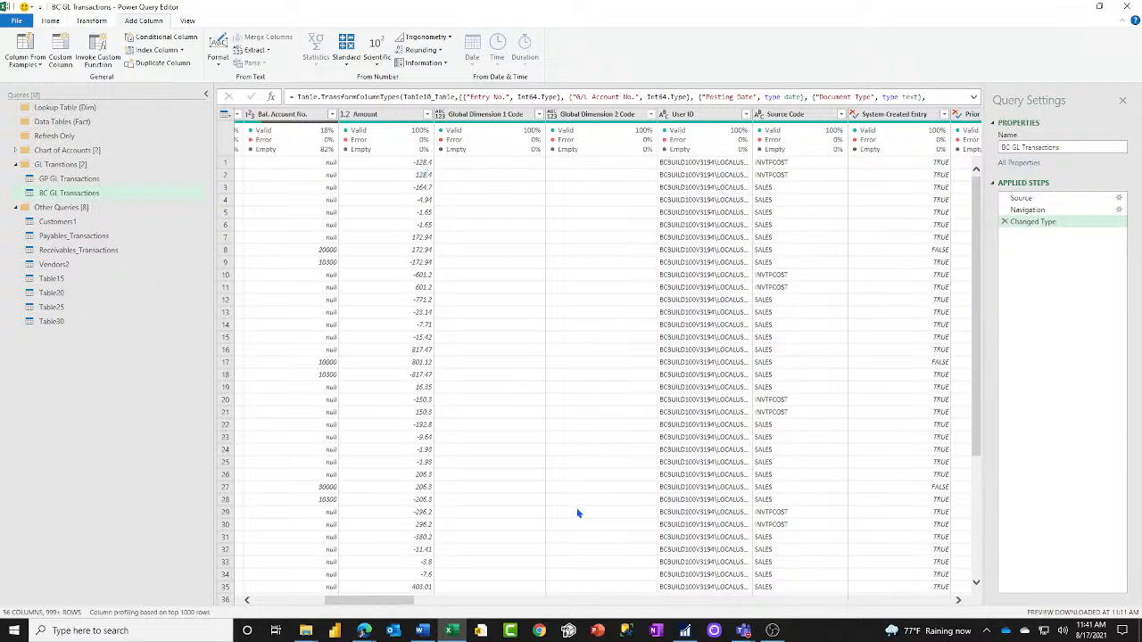
mouse_move(409, 601)
mouse_down()
mouse_move(421, 605)
mouse_move(407, 605)
mouse_up()
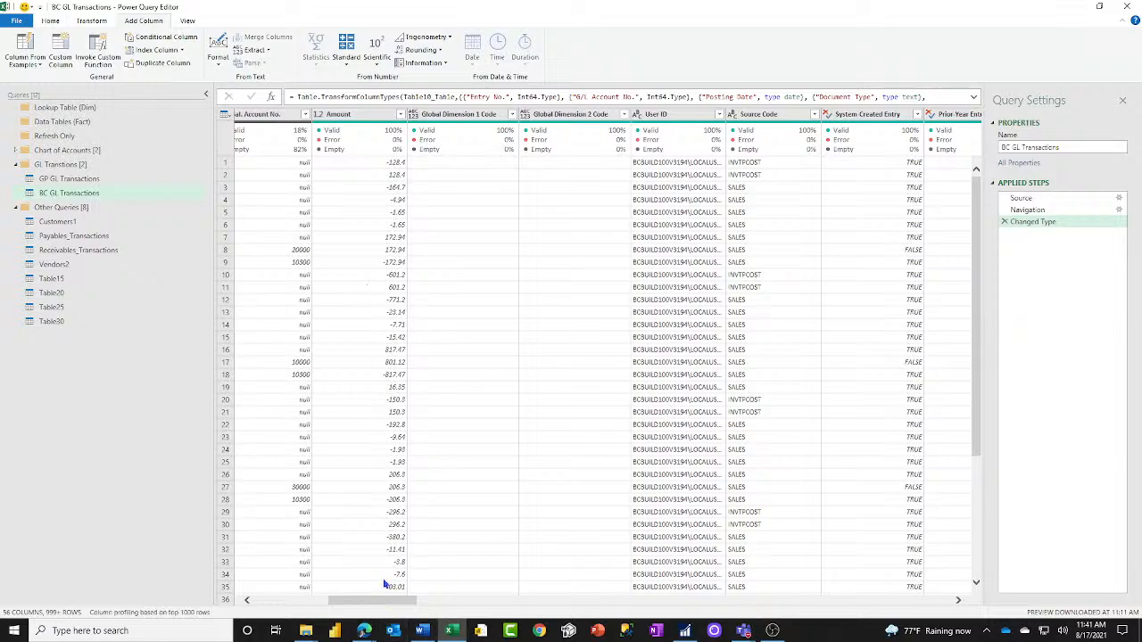
drag(384, 606, 347, 616)
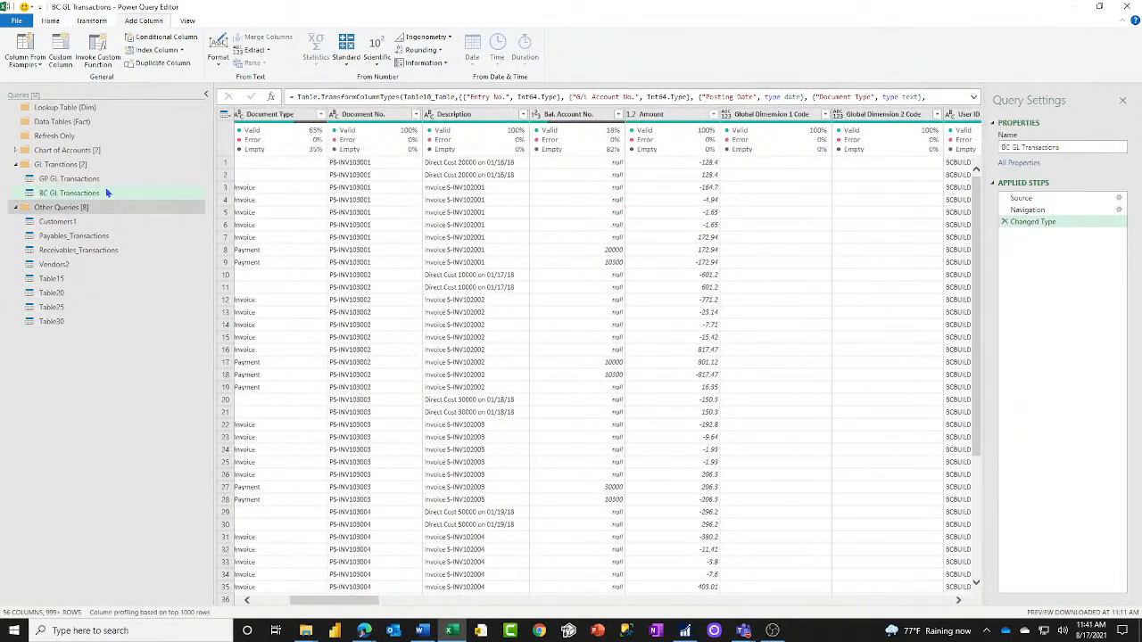
click(72, 177)
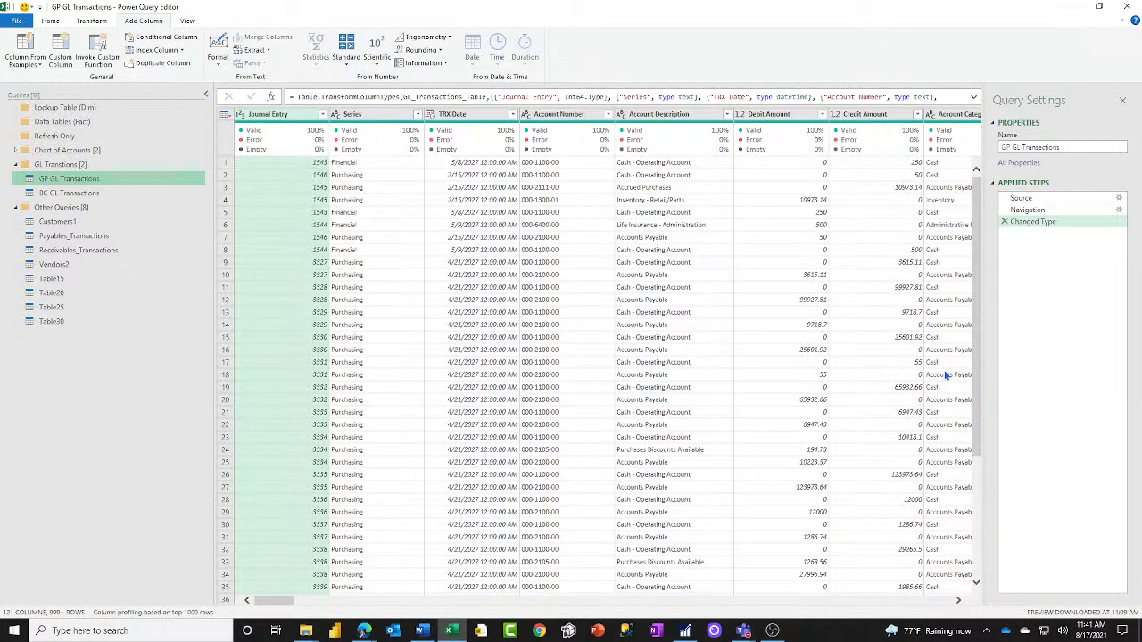
Examine the originating document number, master ID and master name columns in GP GL Transactions.
drag(288, 603, 609, 624)
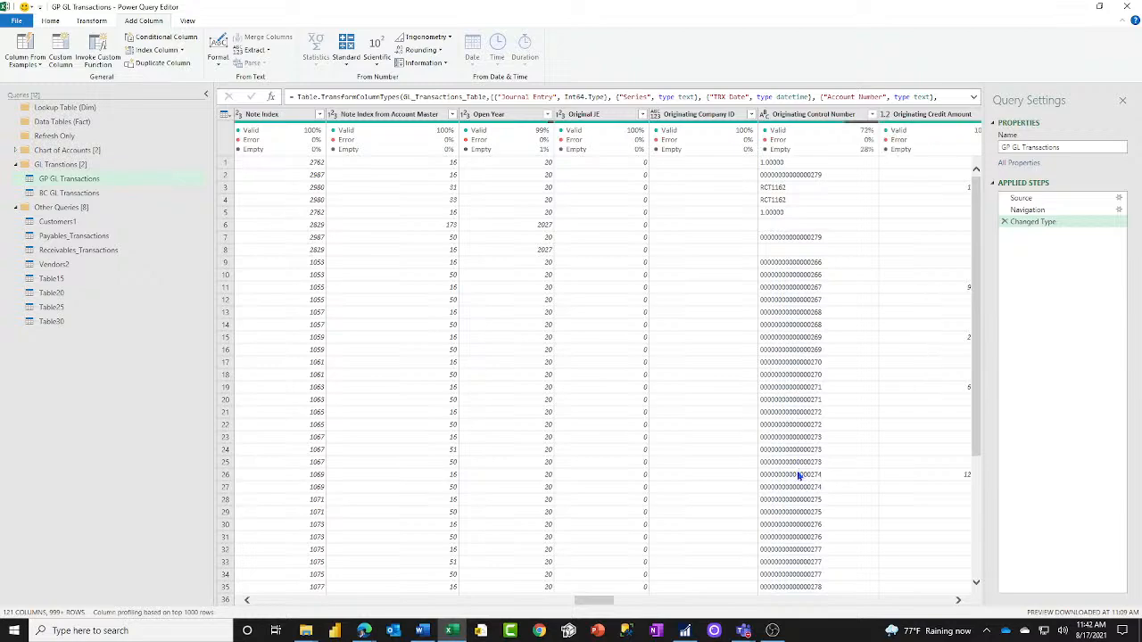
drag(587, 607, 638, 606)
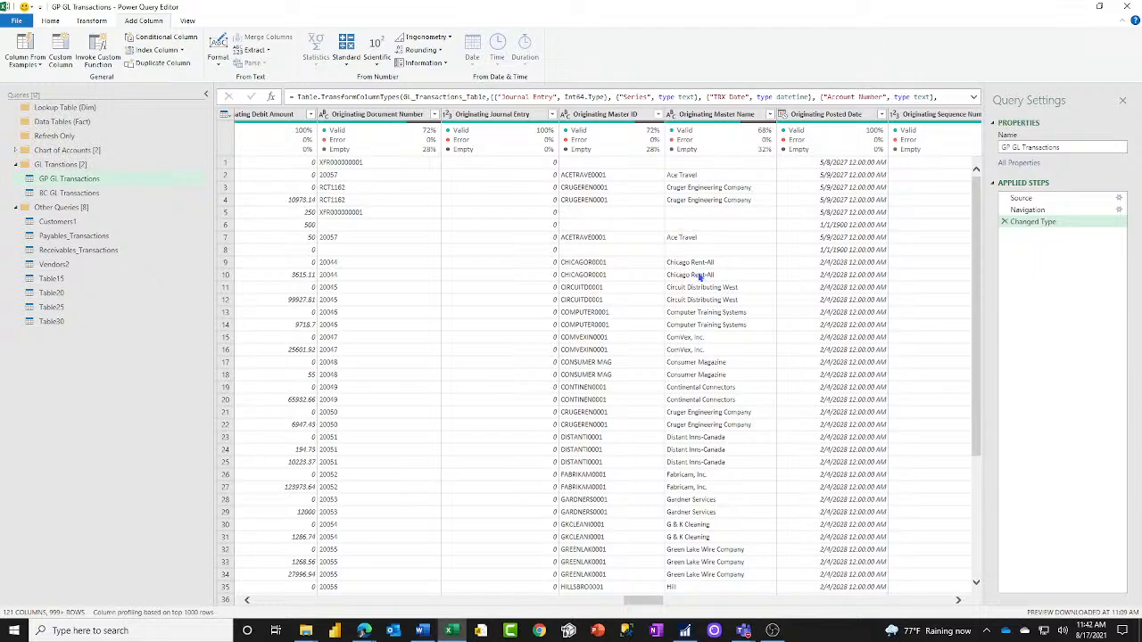
drag(651, 606, 254, 600)
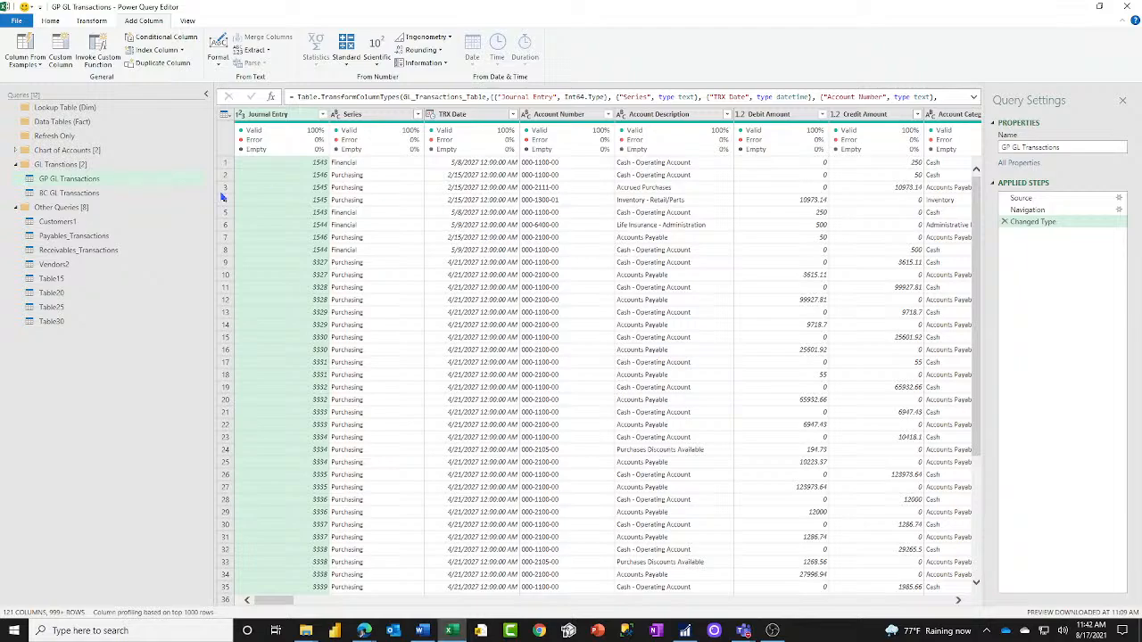
Open BC GL Transactions and examine its Document No., global dimension, User ID and Source Code columns.
click(81, 196)
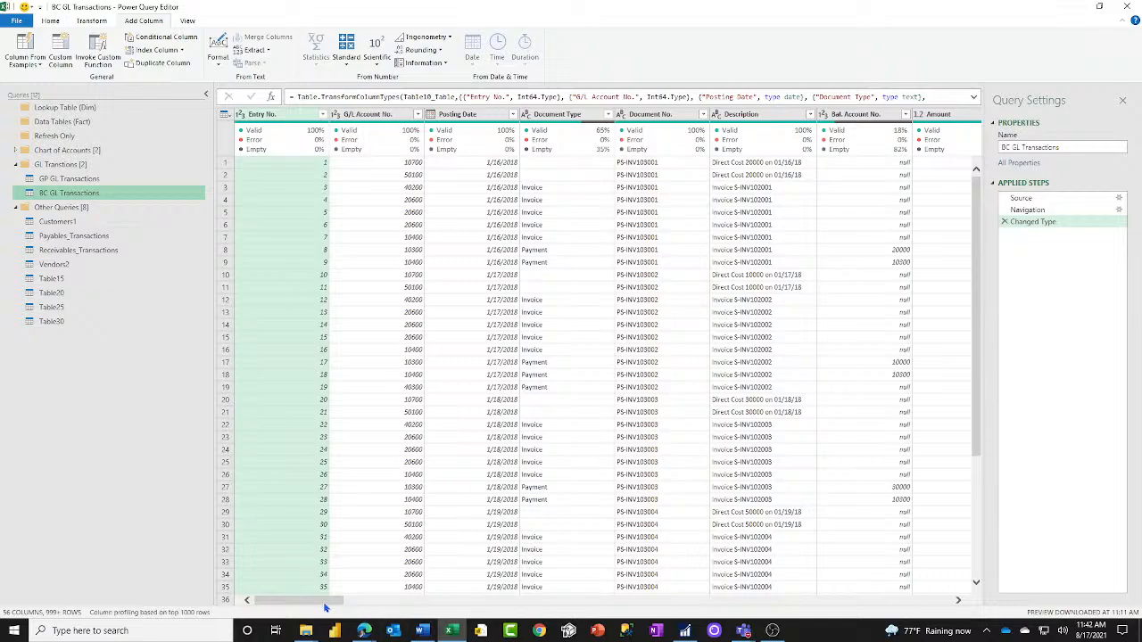
drag(327, 607, 322, 635)
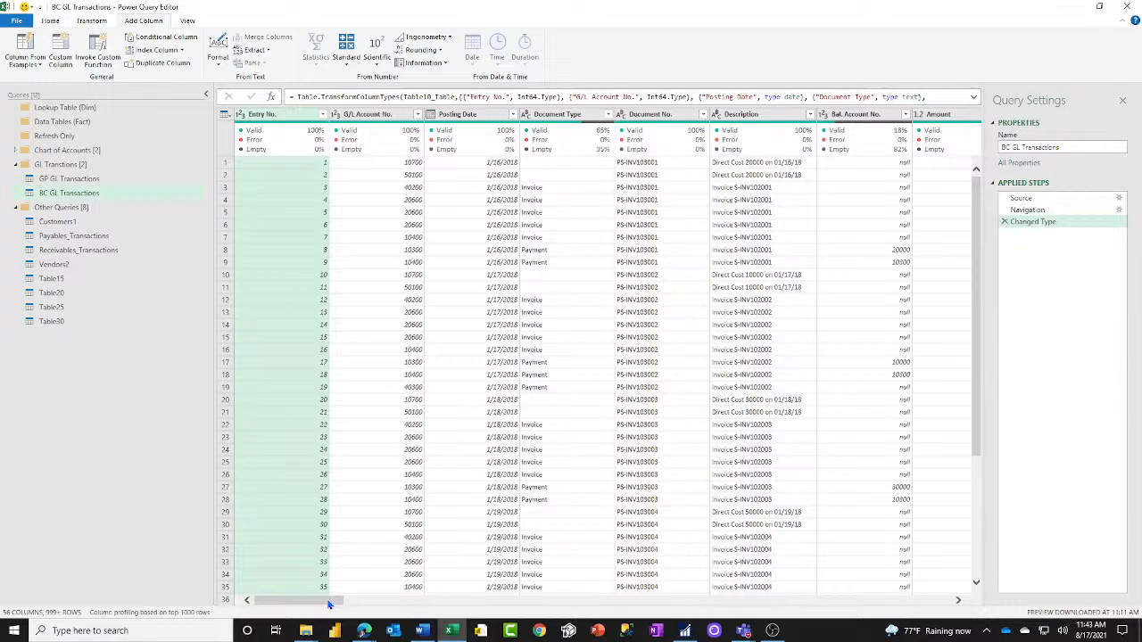
mouse_move(327, 601)
mouse_down()
mouse_move(368, 605)
mouse_move(324, 608)
mouse_up()
click(649, 116)
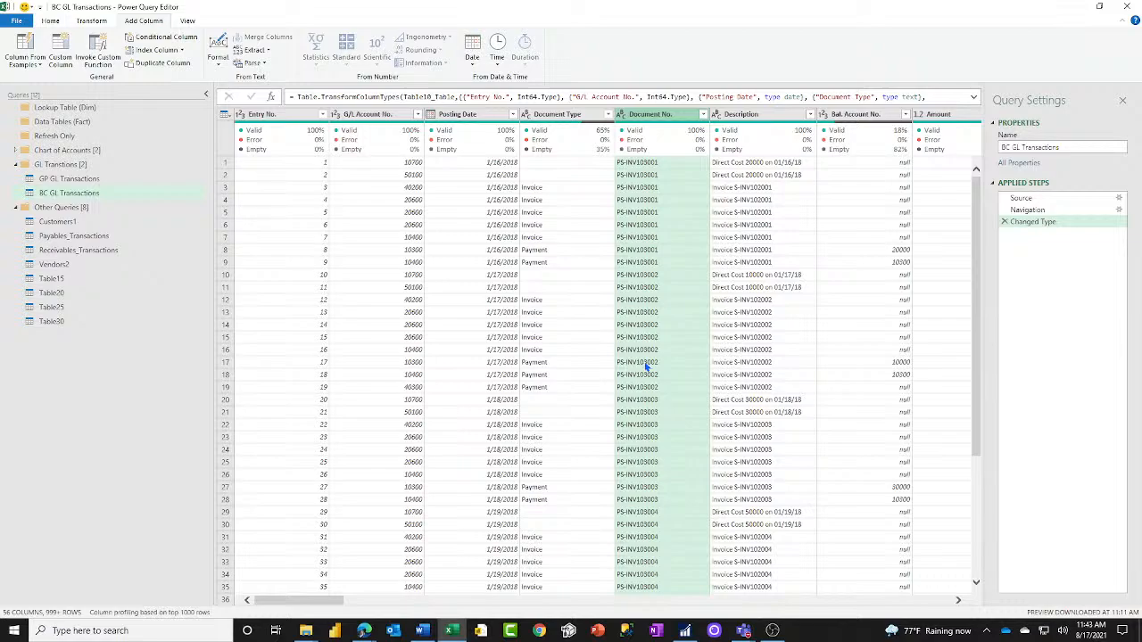
click(879, 600)
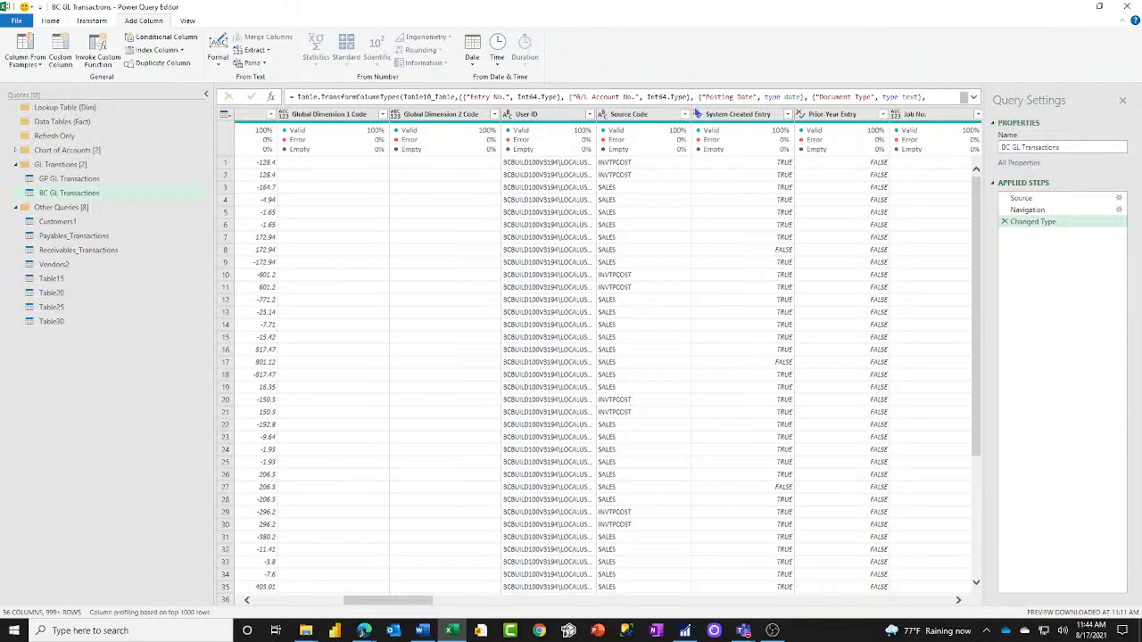
click(308, 604)
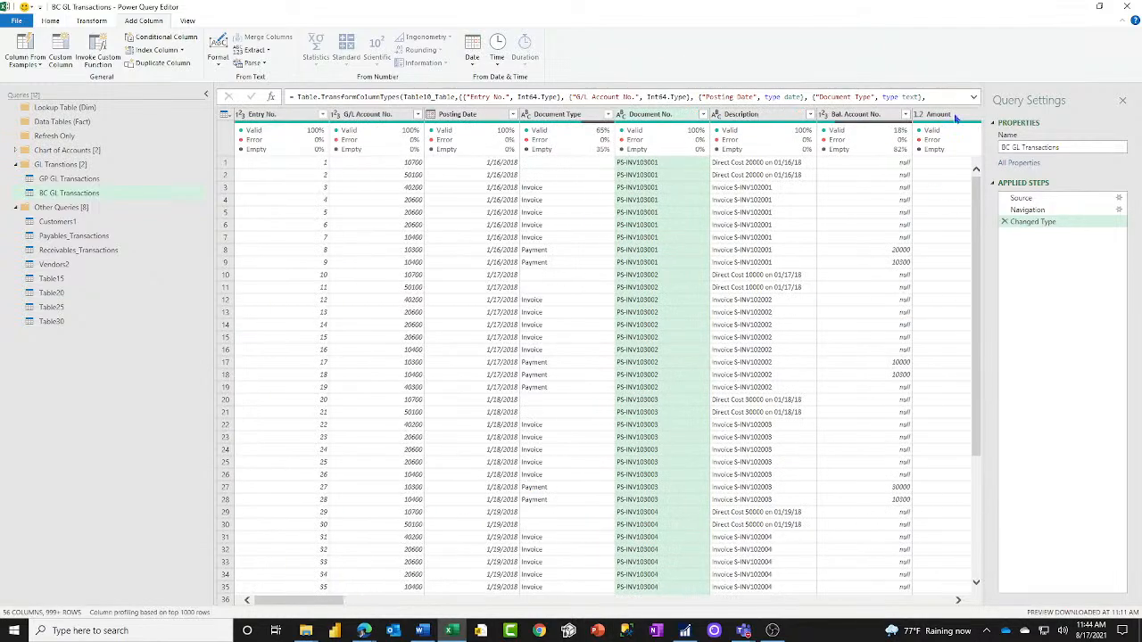
Load and review the complete list of Document No. values without filtering, and inspect the Description value in row 8.
click(703, 114)
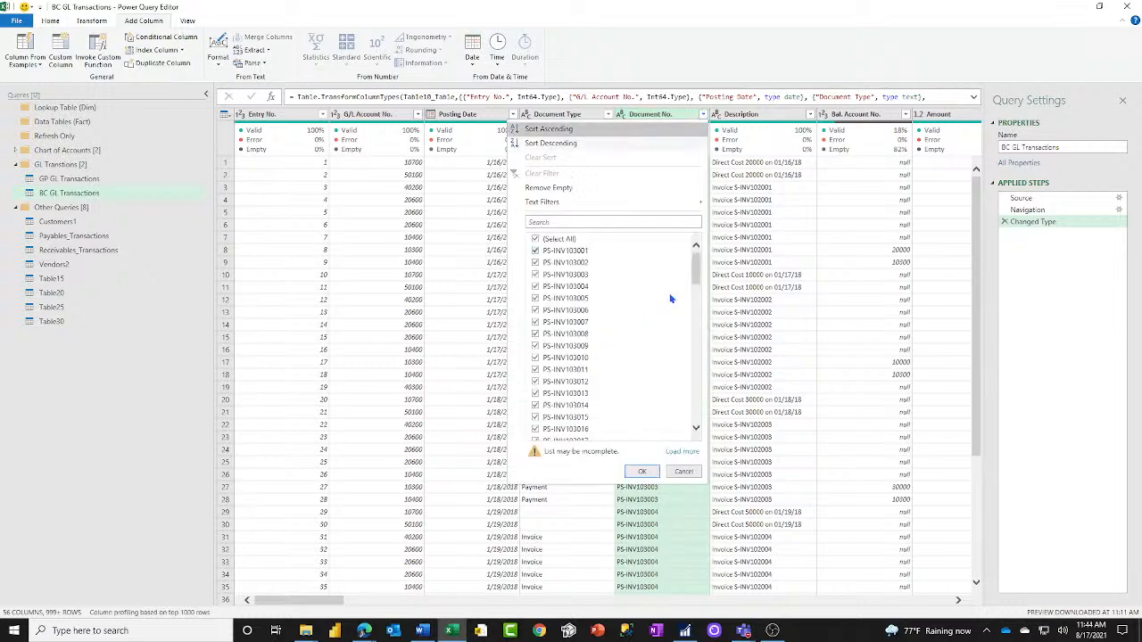
scroll(652, 393, down, 9)
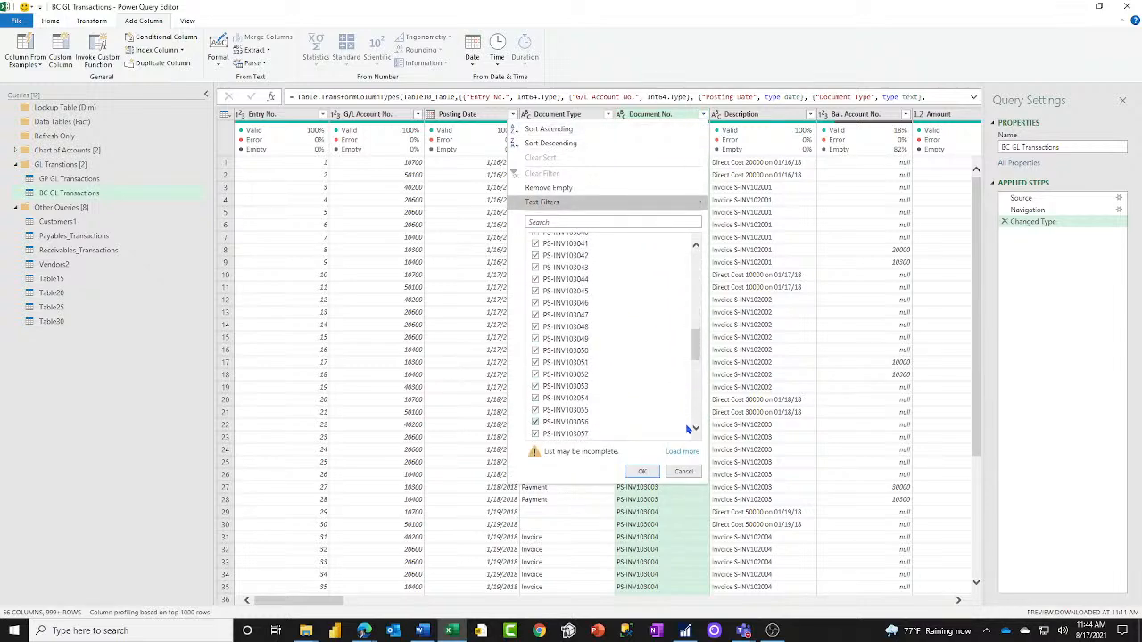
click(682, 451)
scroll(640, 395, down, 9)
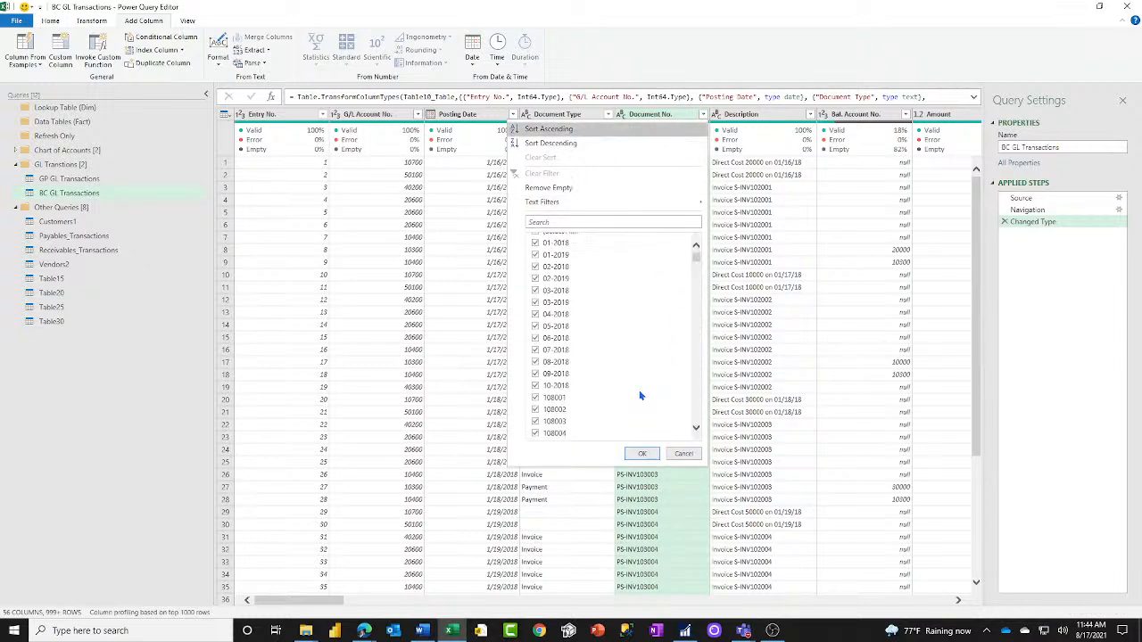
drag(697, 270, 700, 427)
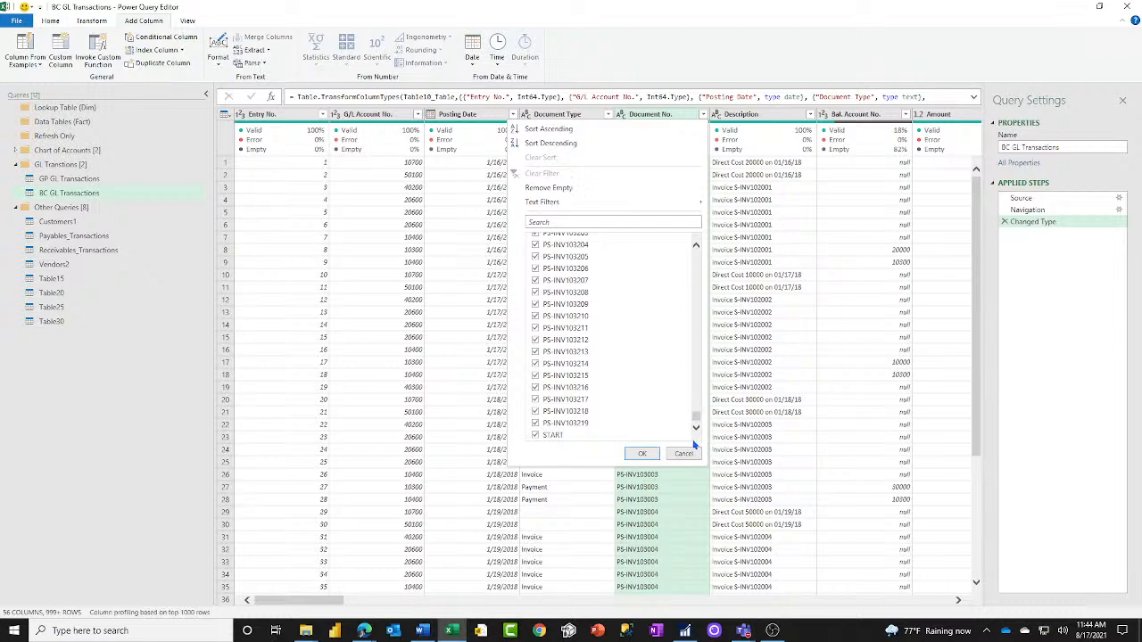
click(684, 455)
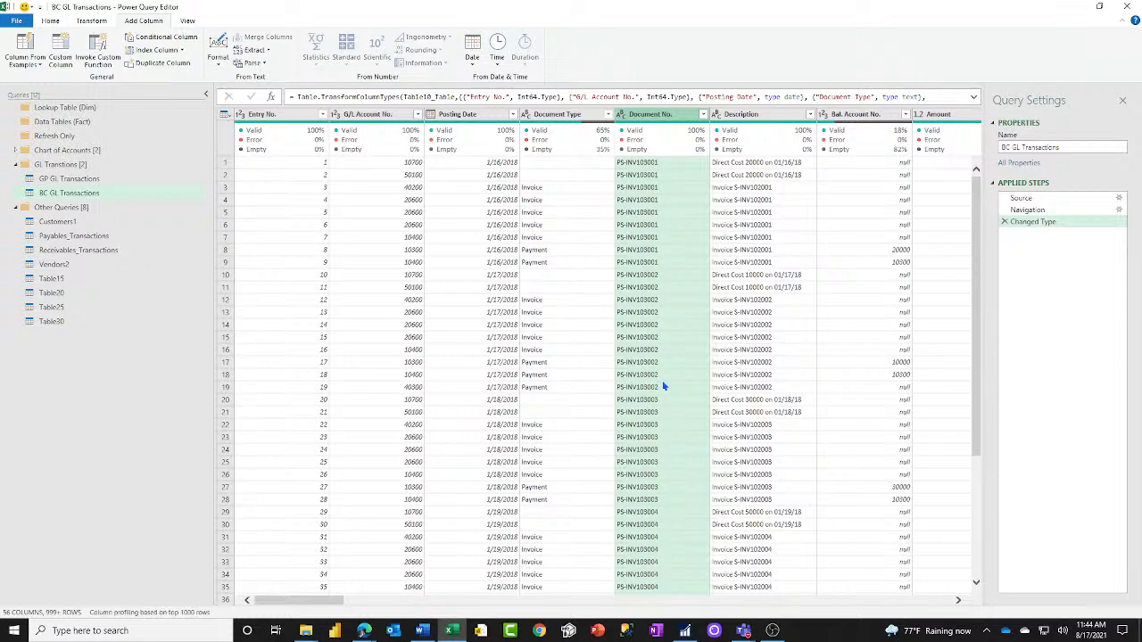
click(741, 251)
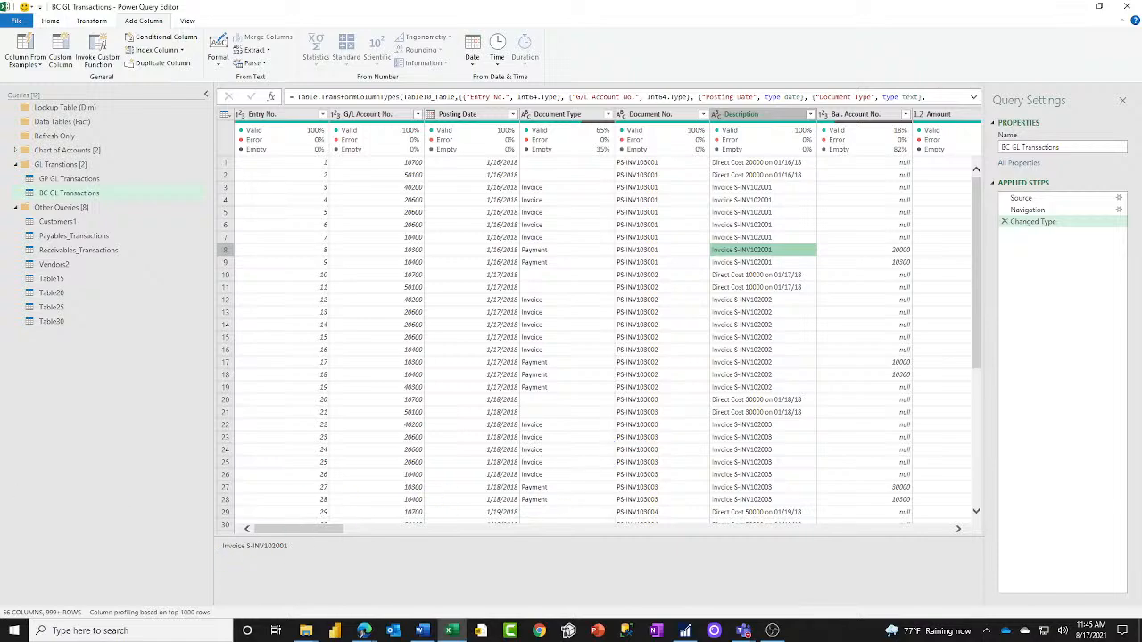
click(365, 632)
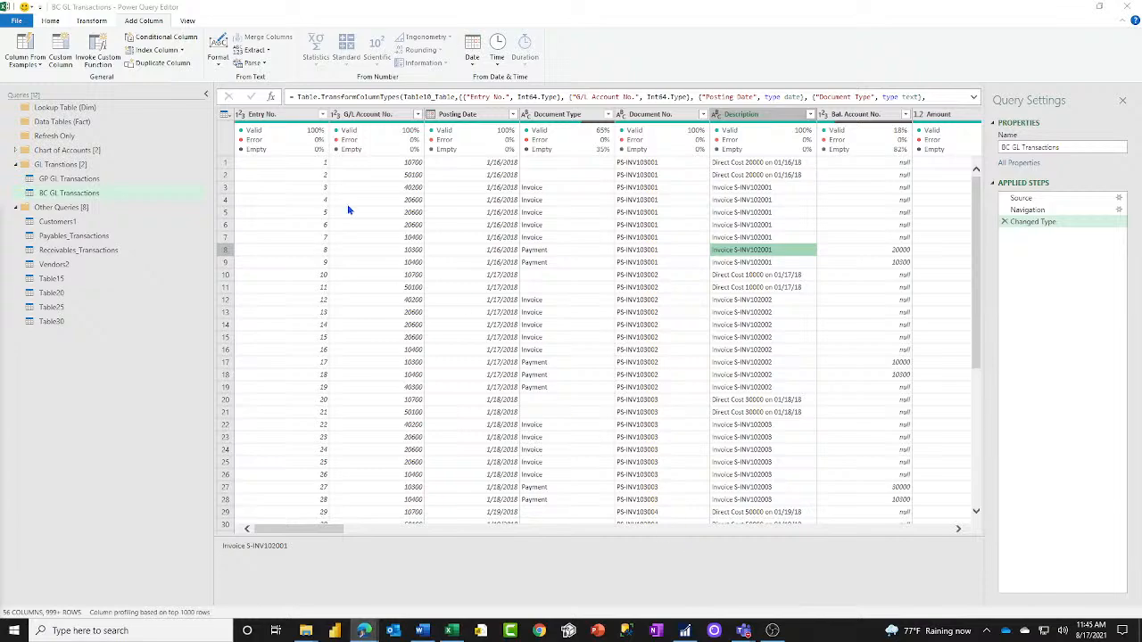
Open GP GL Transactions and look through its account and batch columns, returning to the first columns.
click(54, 178)
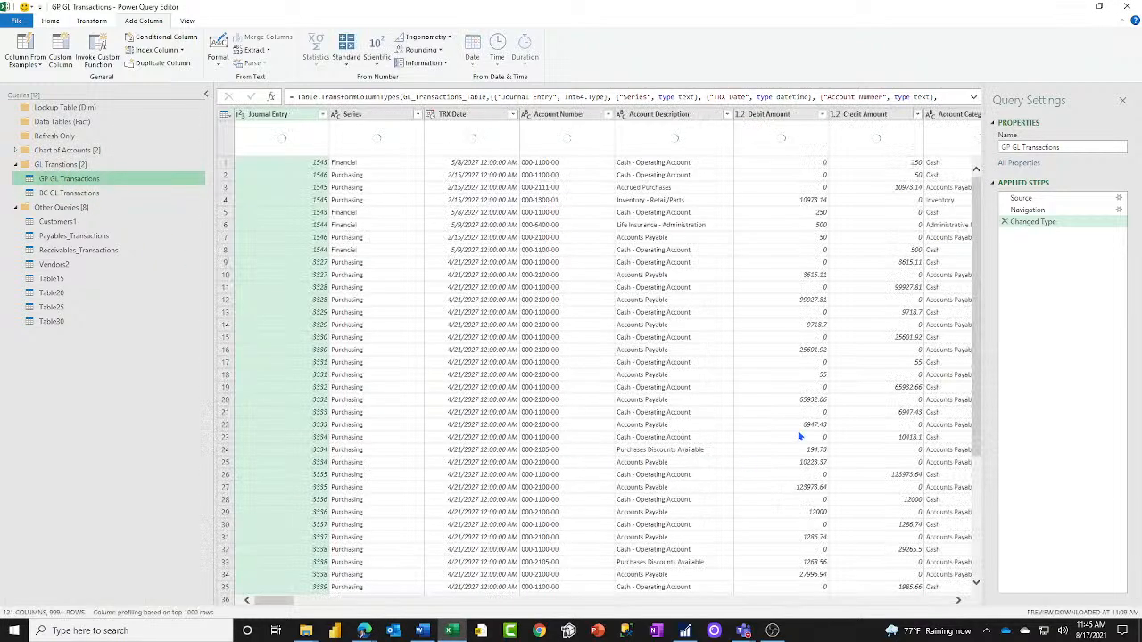
click(793, 601)
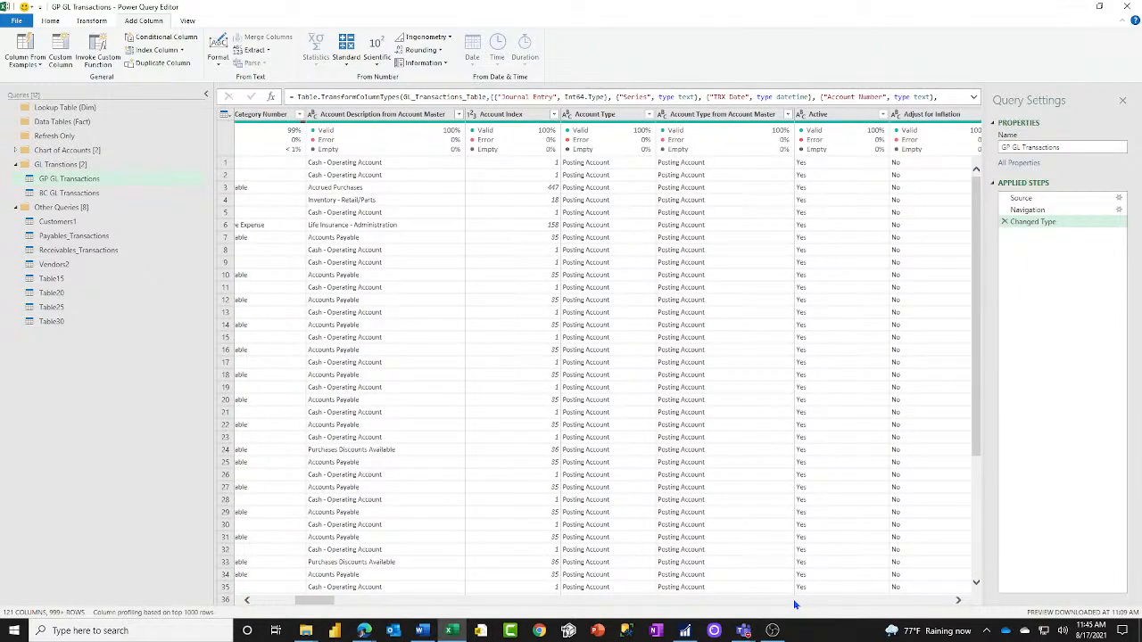
click(793, 601)
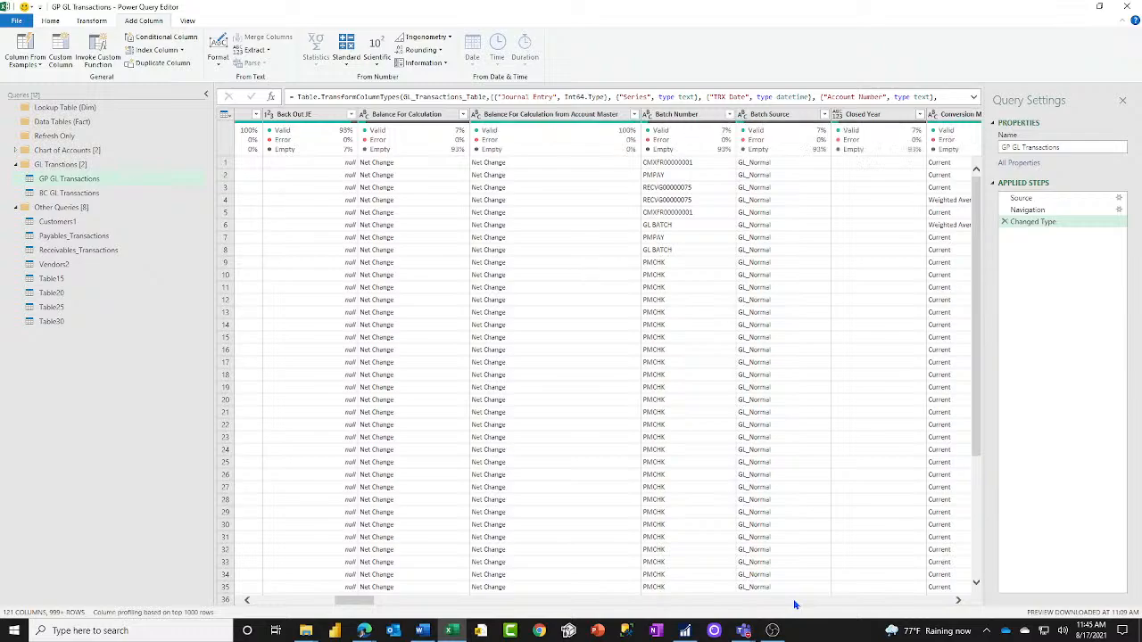
click(273, 602)
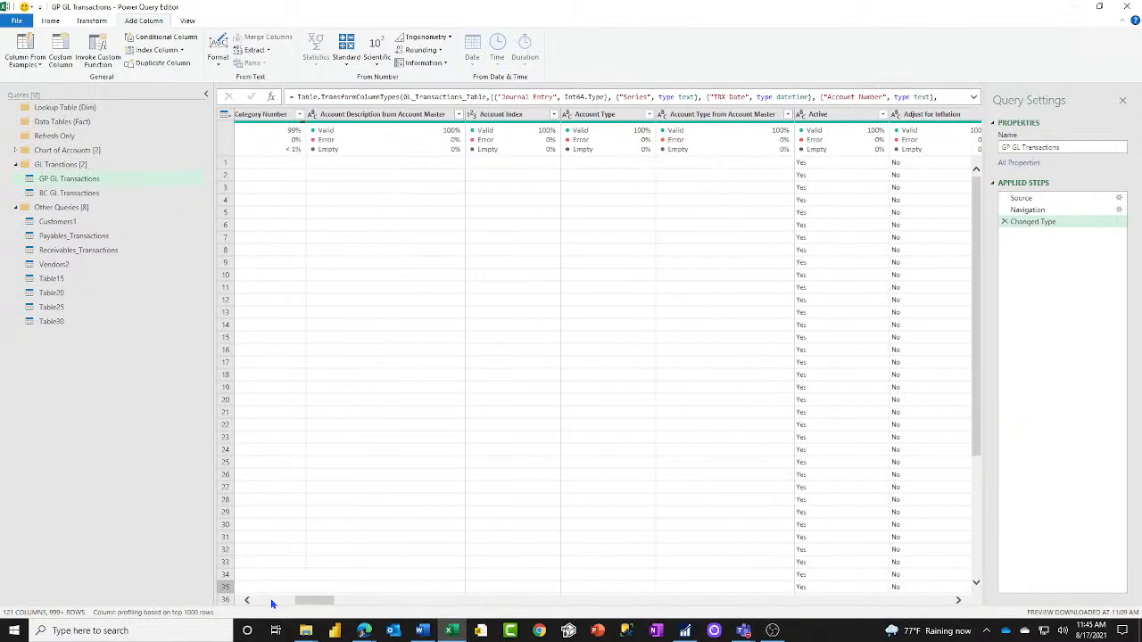
drag(316, 605, 278, 605)
Load all Series values in GP GL Transactions and filter the column to Payroll only.
click(374, 109)
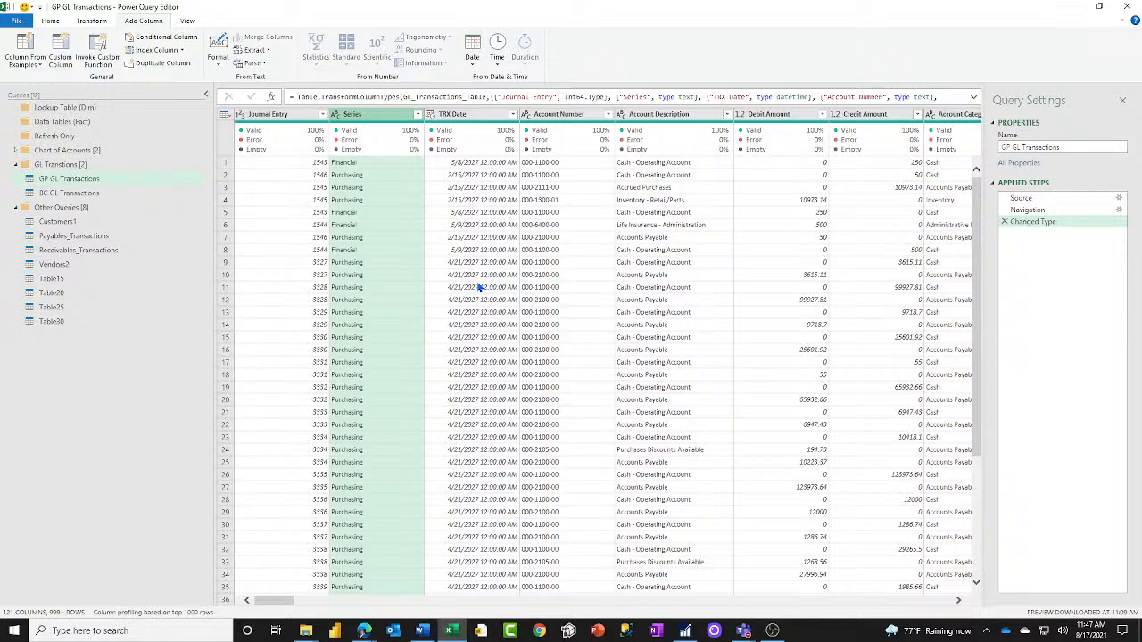
click(418, 115)
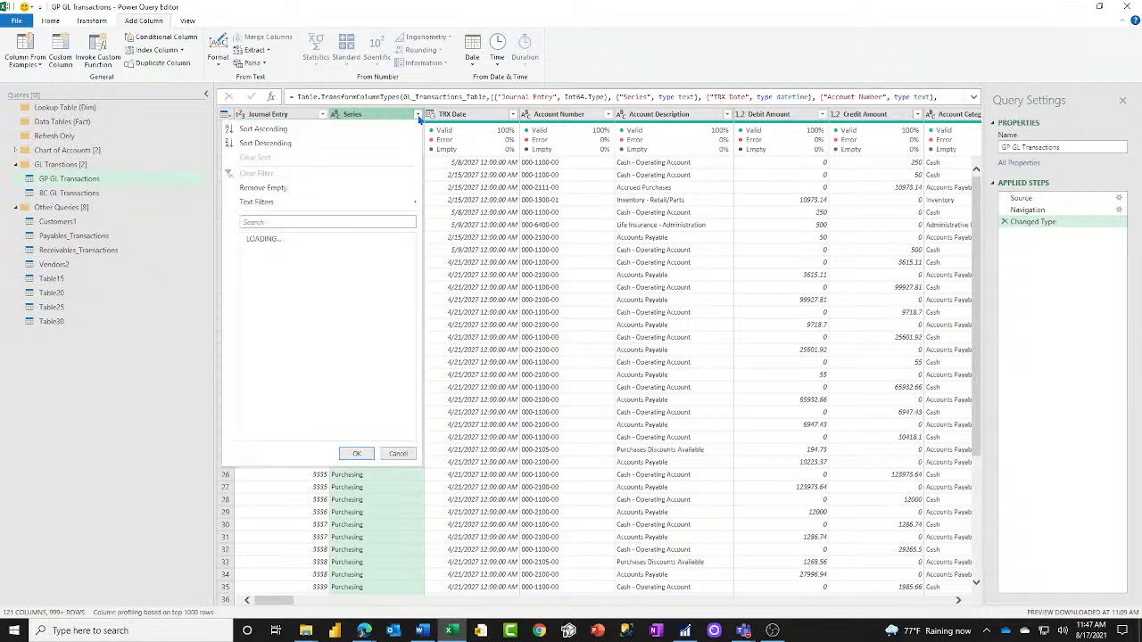
click(251, 240)
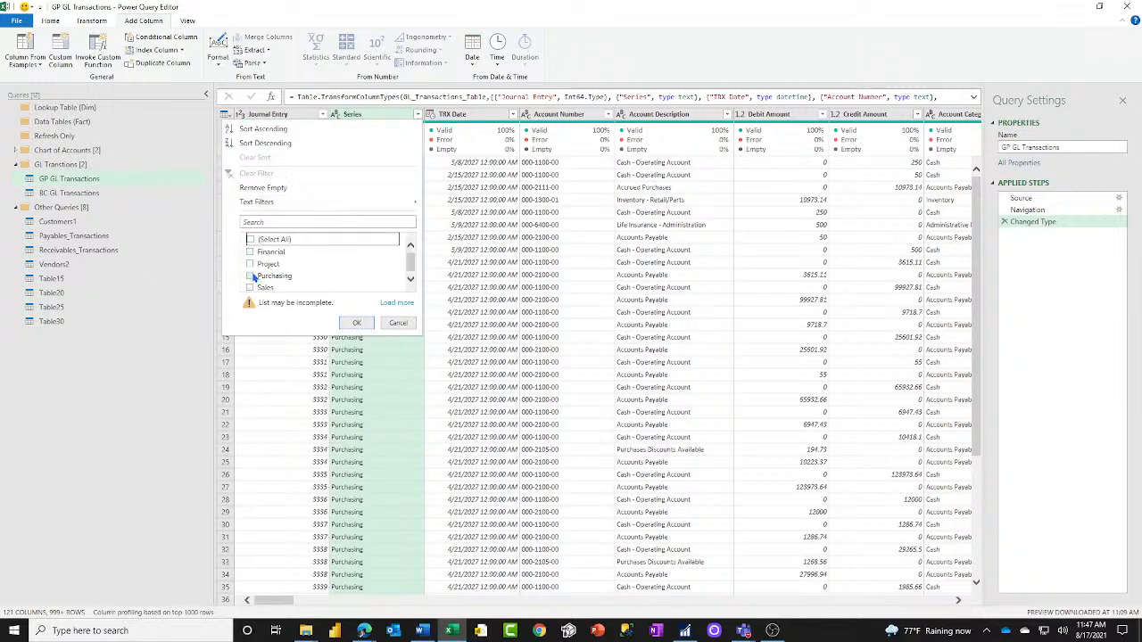
click(251, 276)
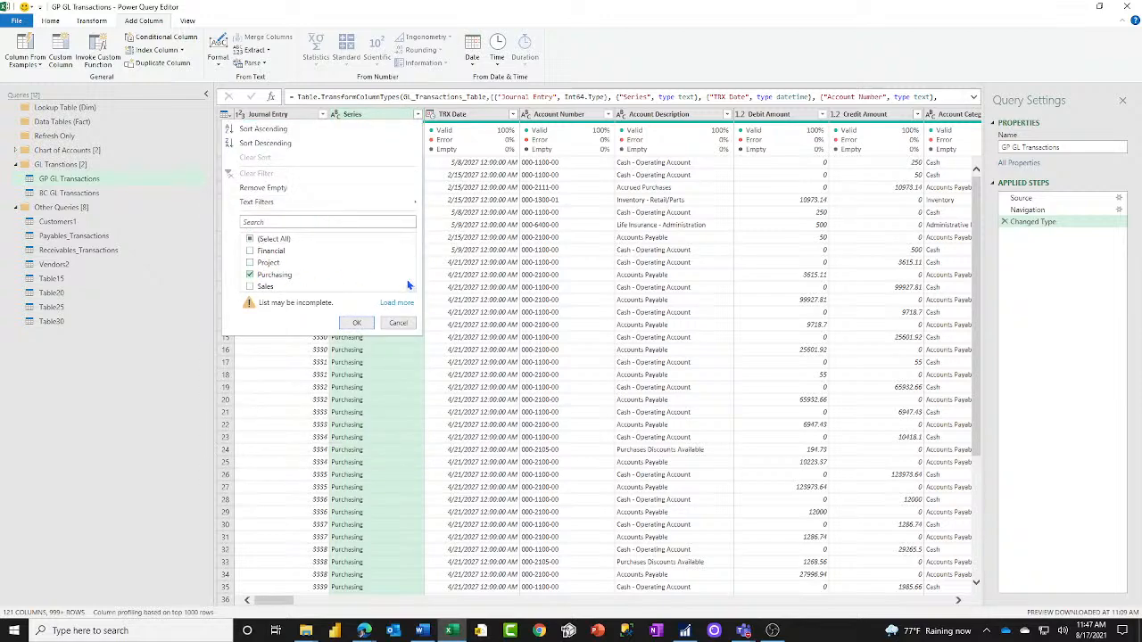
click(398, 303)
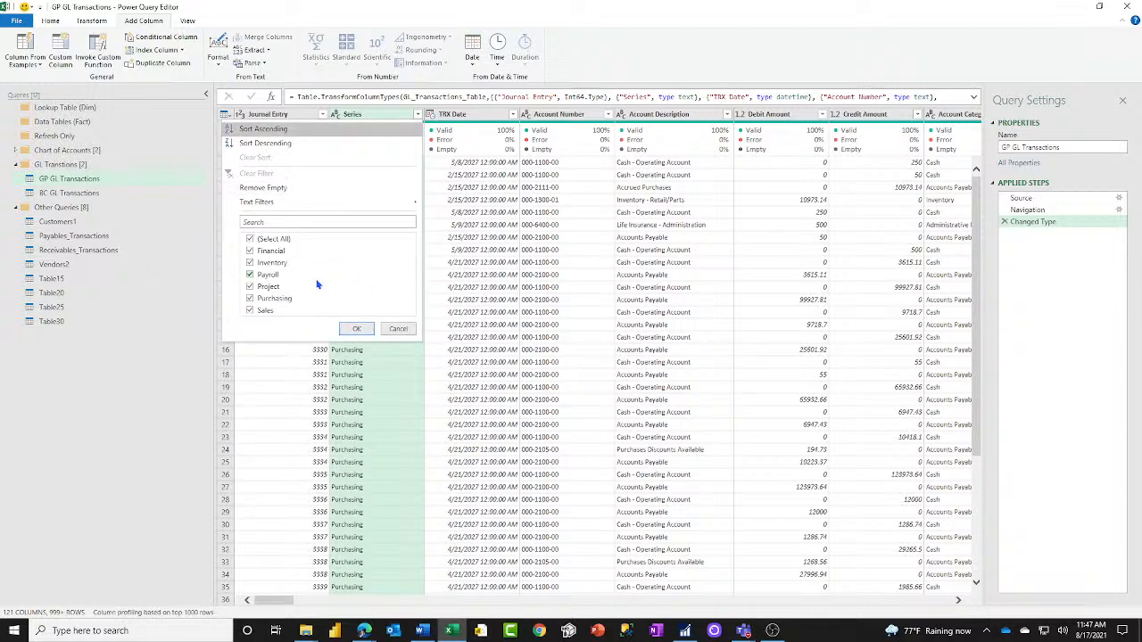
click(249, 239)
click(250, 276)
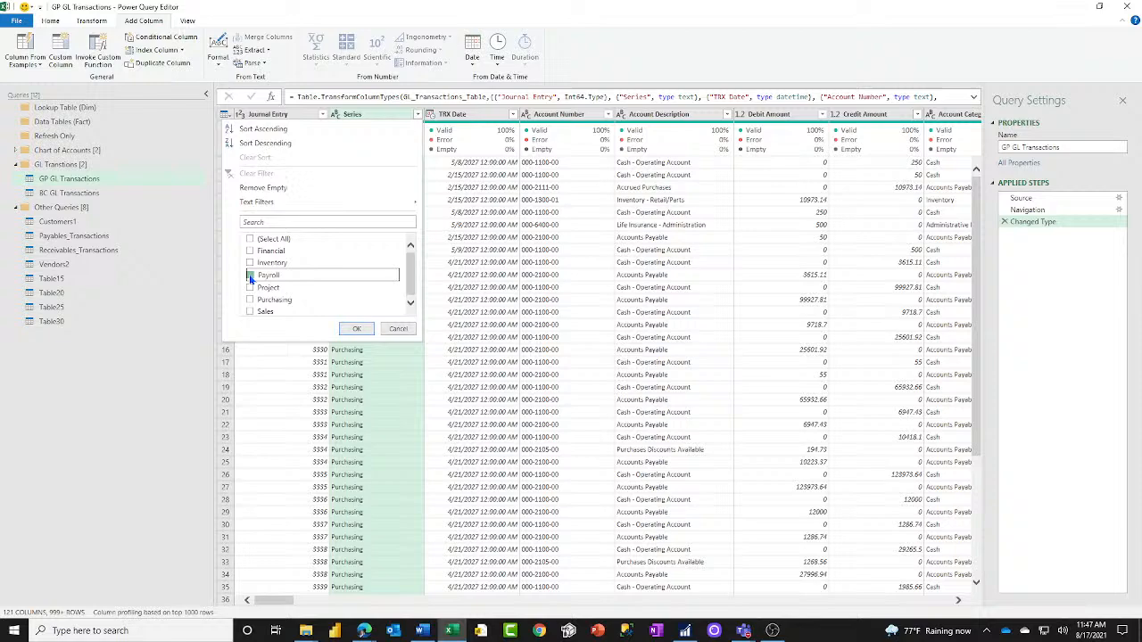
click(357, 330)
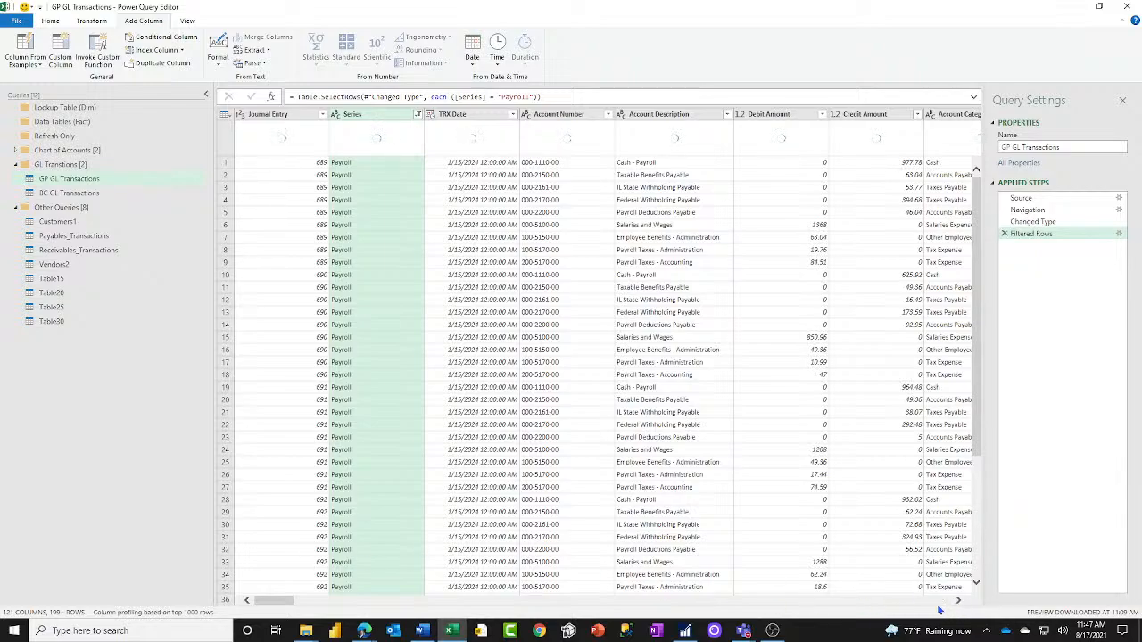
Examine the originating debit amount, document number, master ID and master name columns for the payroll transactions.
click(887, 602)
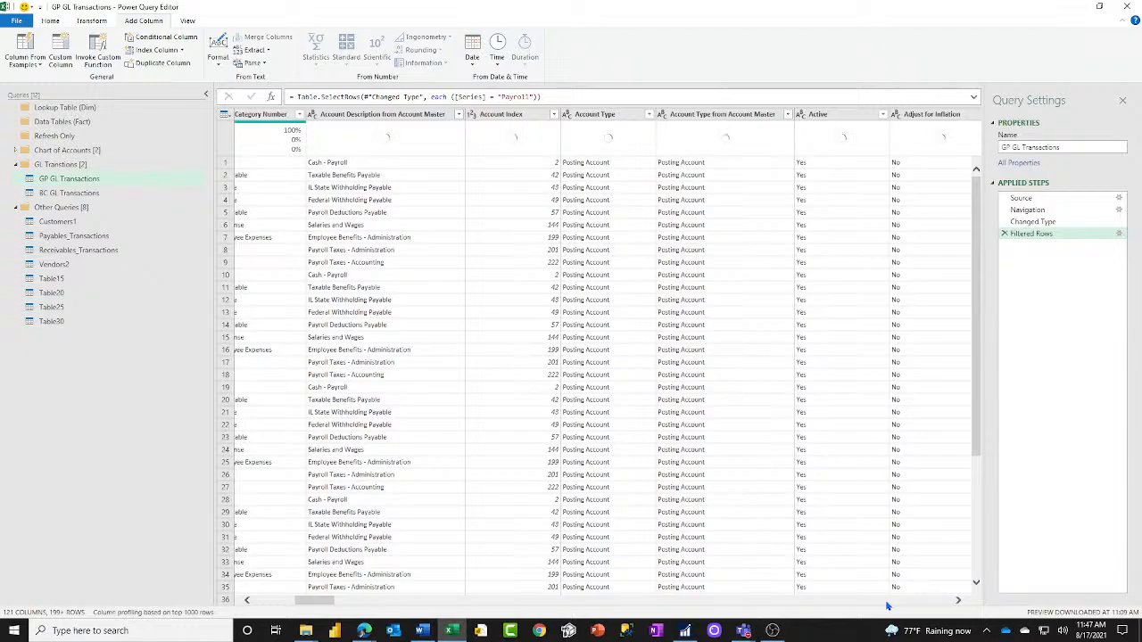
click(887, 602)
click(887, 603)
click(887, 602)
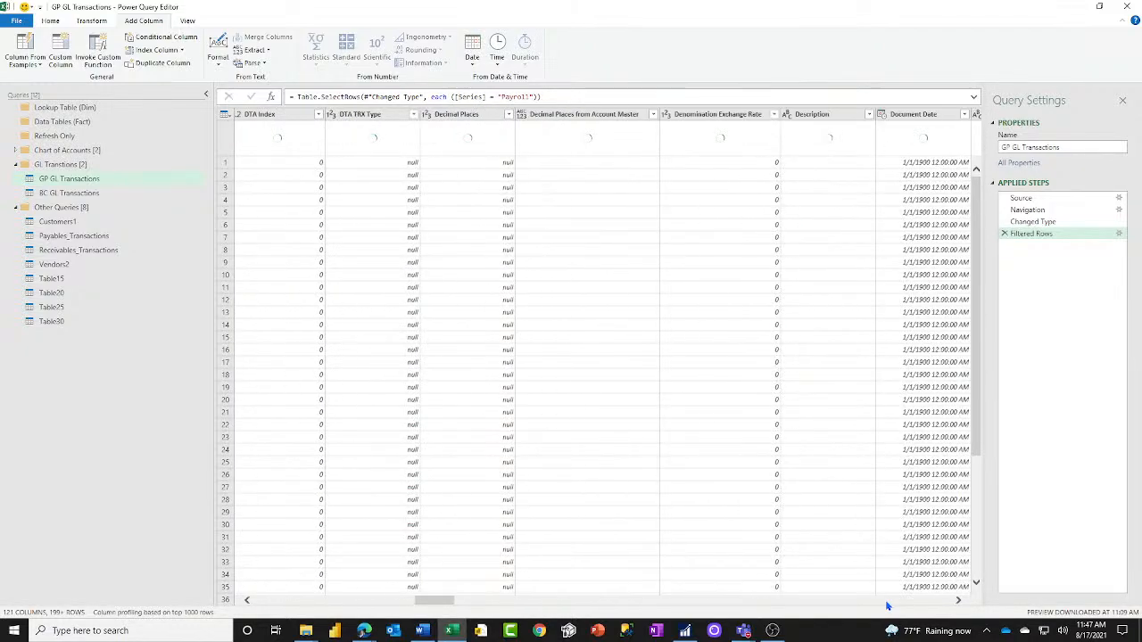
click(887, 602)
click(887, 602)
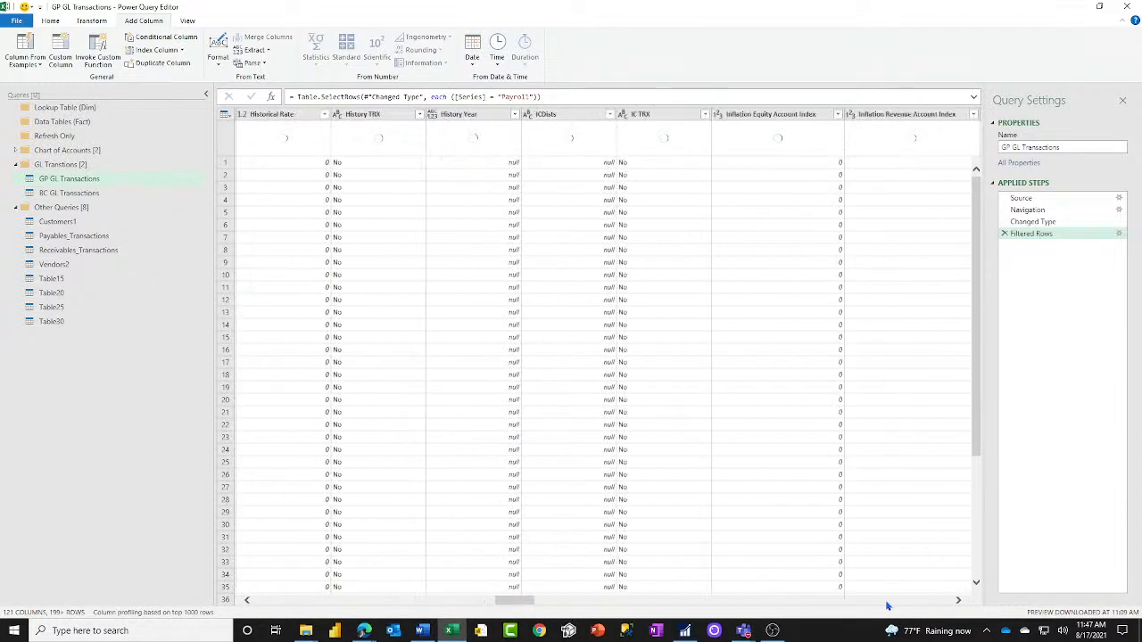
click(887, 603)
click(887, 602)
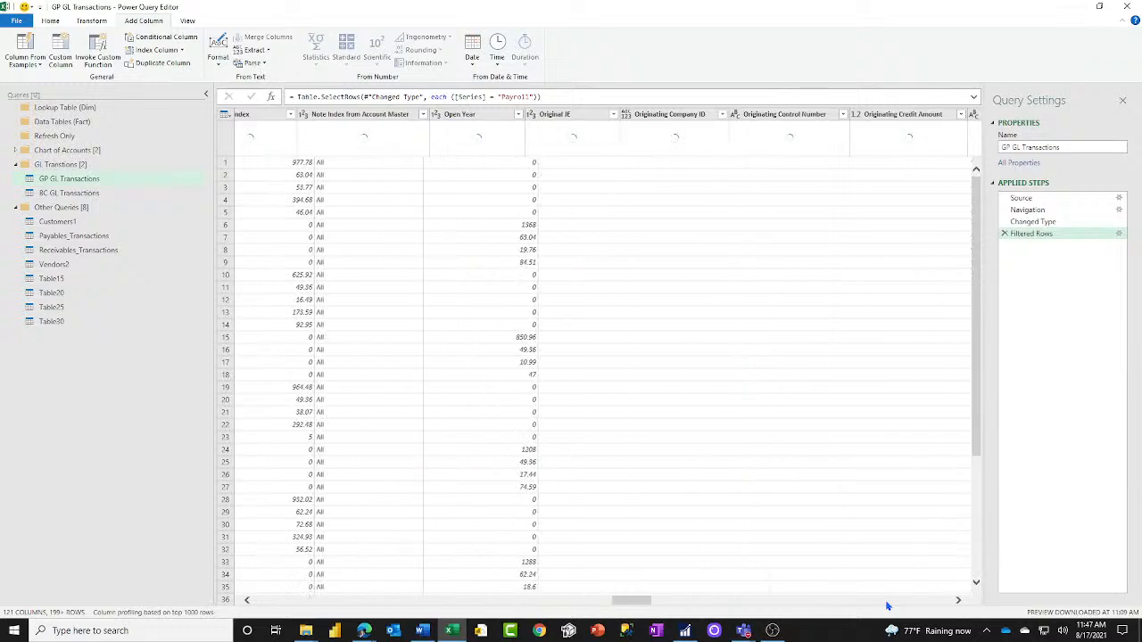
click(887, 602)
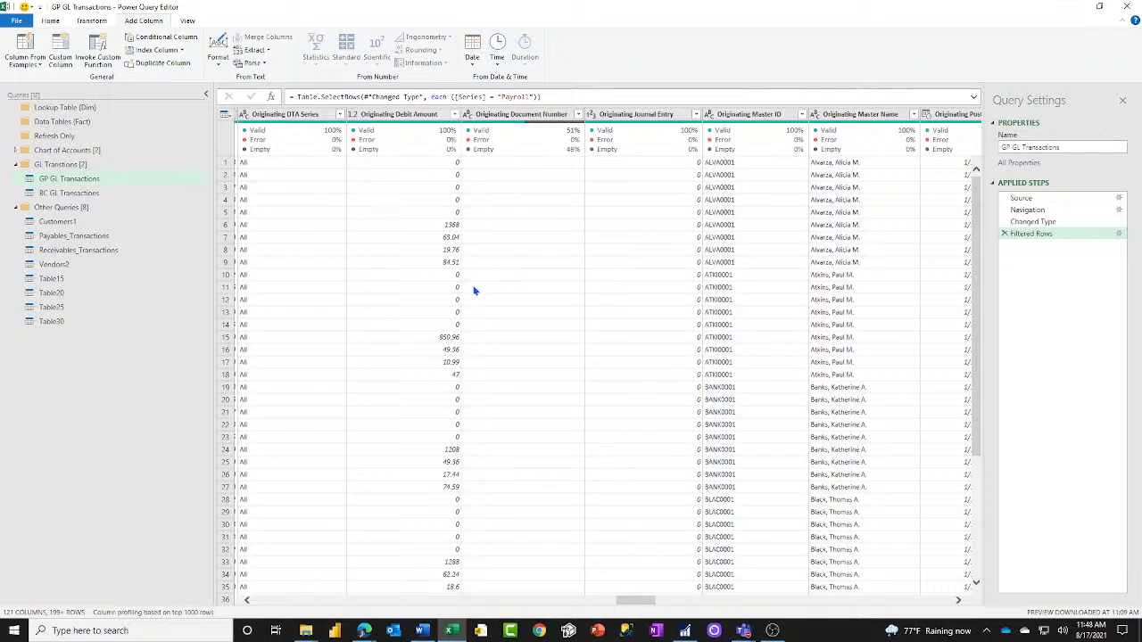
Delete the Filtered Rows step from the GP GL Transactions query.
click(308, 601)
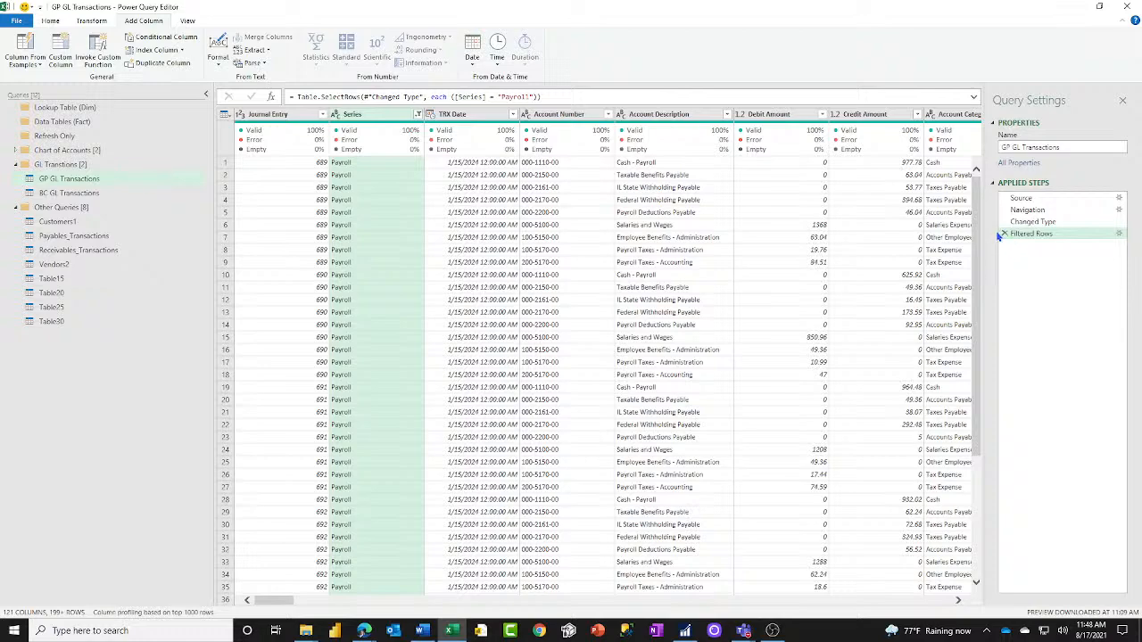
click(1005, 234)
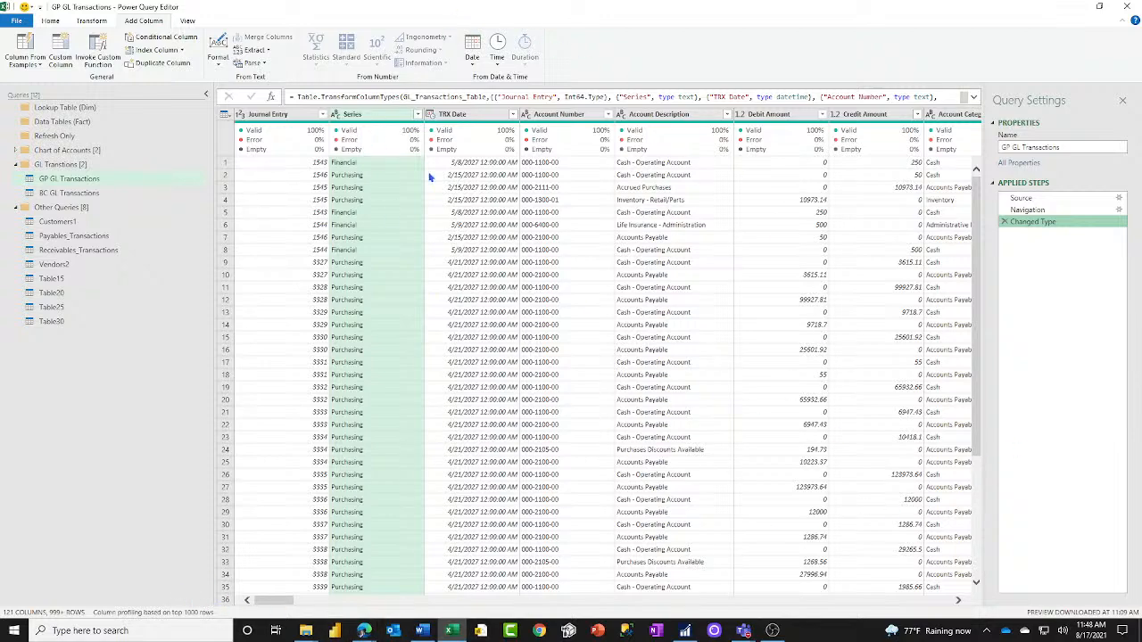
Deselect all columns to keep, and select Journal Entry, Series, TRX Date, Account Number, Account Description, Debit Amount, Credit Amount and Account Category Number.
click(50, 21)
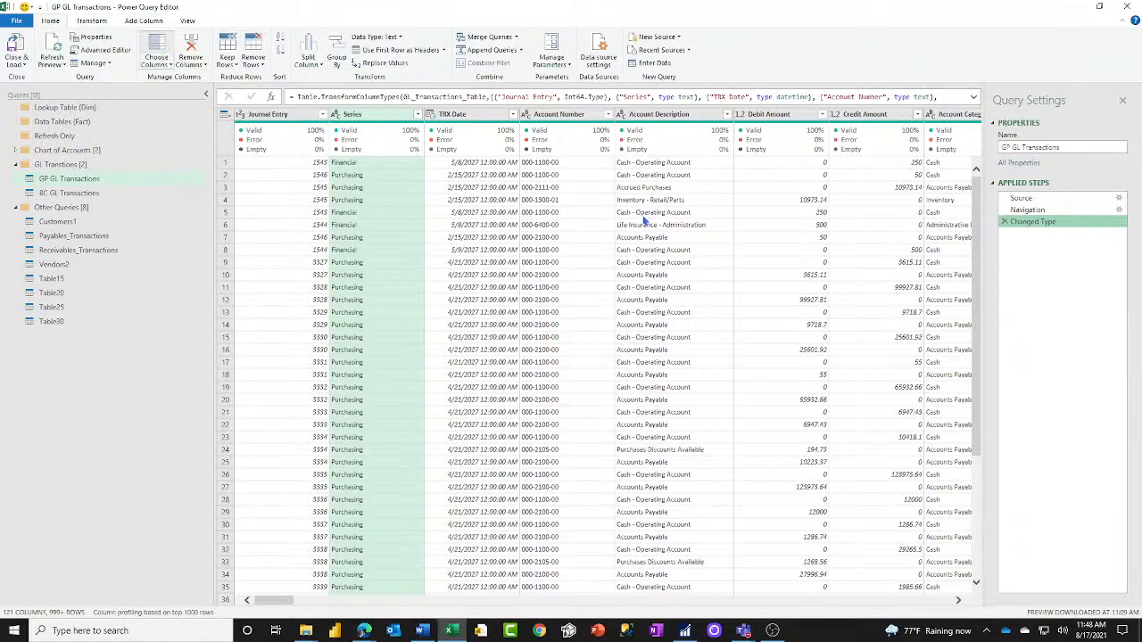
click(156, 49)
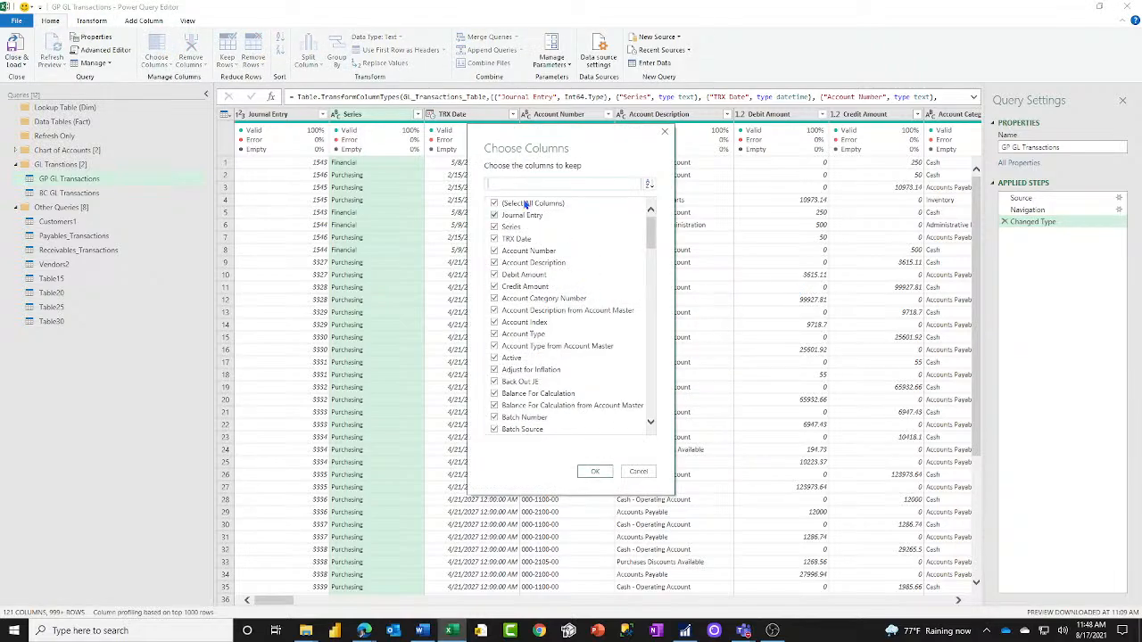
click(493, 202)
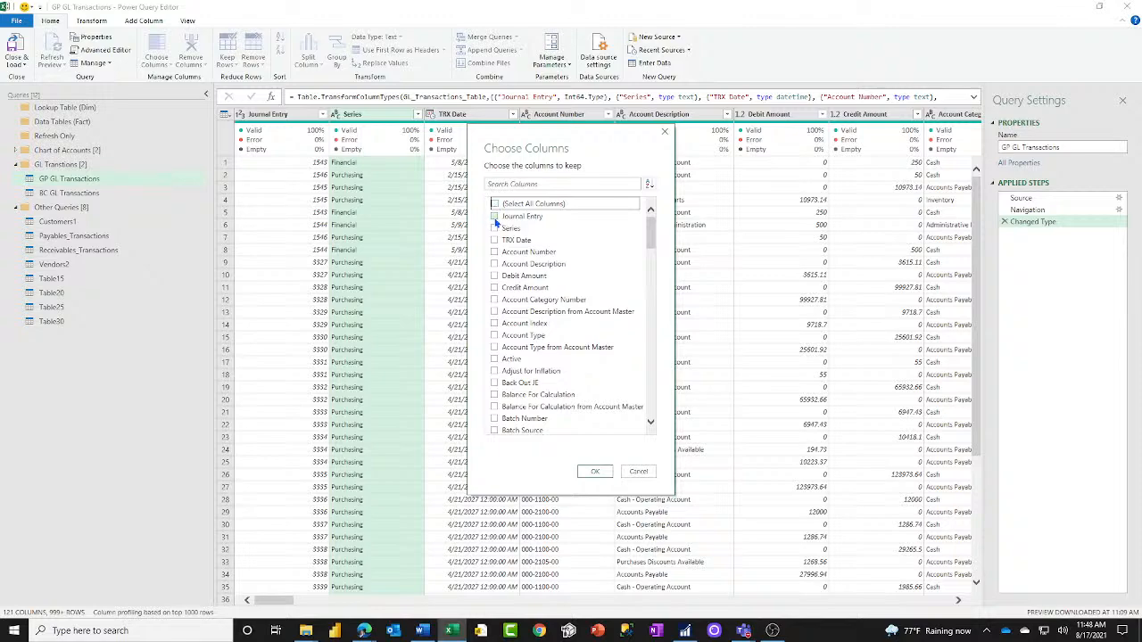
click(495, 216)
click(495, 227)
click(495, 239)
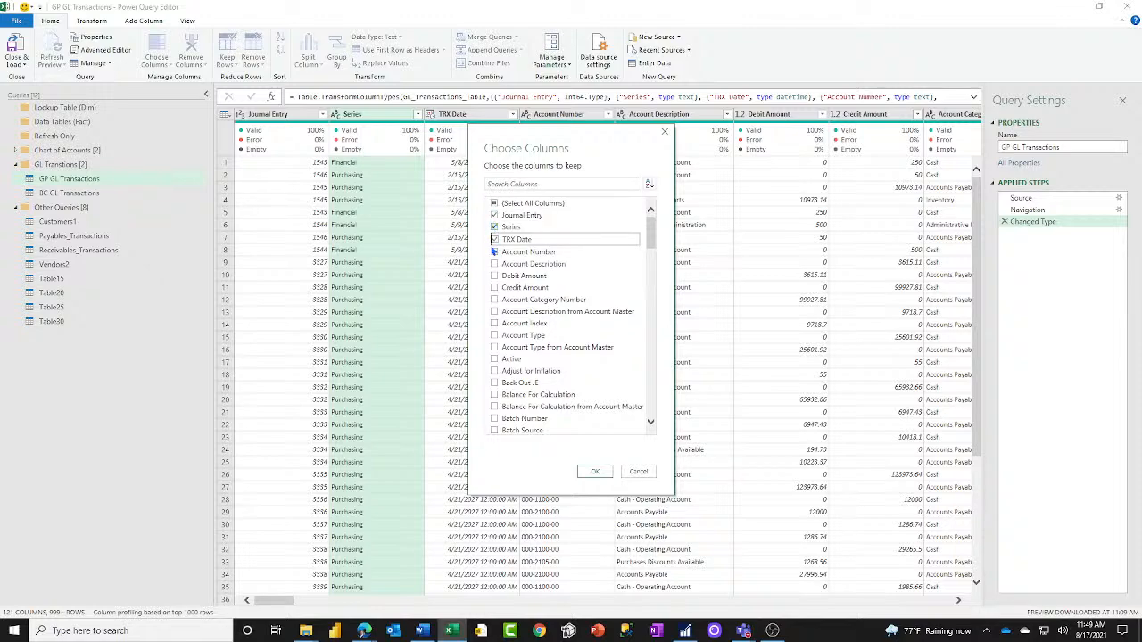
click(494, 252)
click(494, 263)
click(494, 275)
click(495, 287)
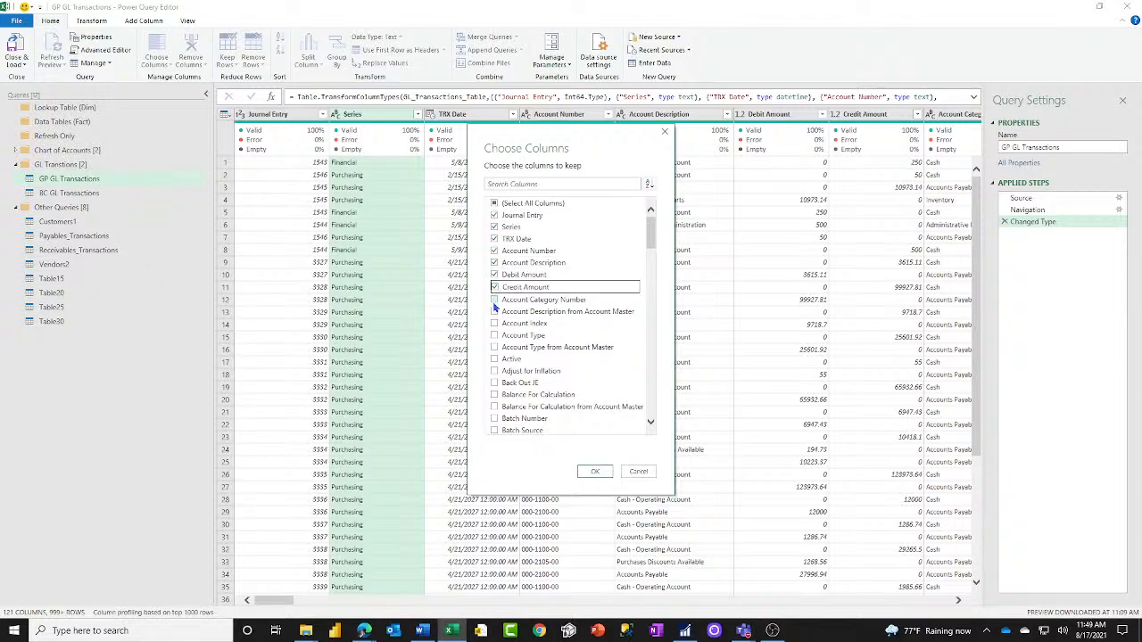
click(495, 299)
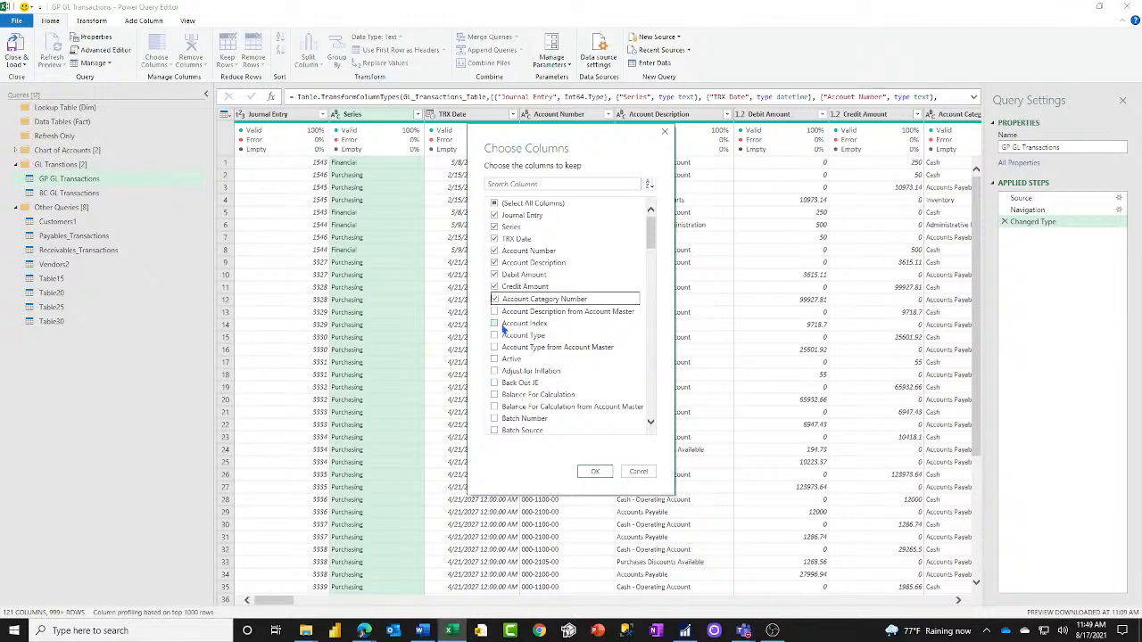
Replace Account Description with Account Description from Account Master among the columns to keep.
click(495, 264)
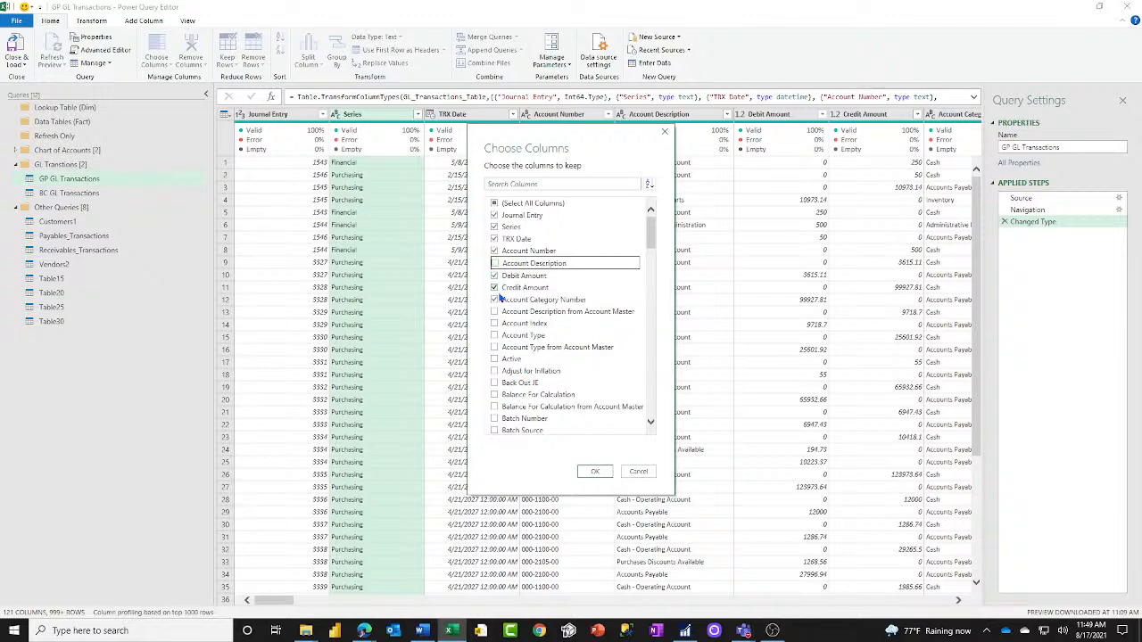
click(495, 311)
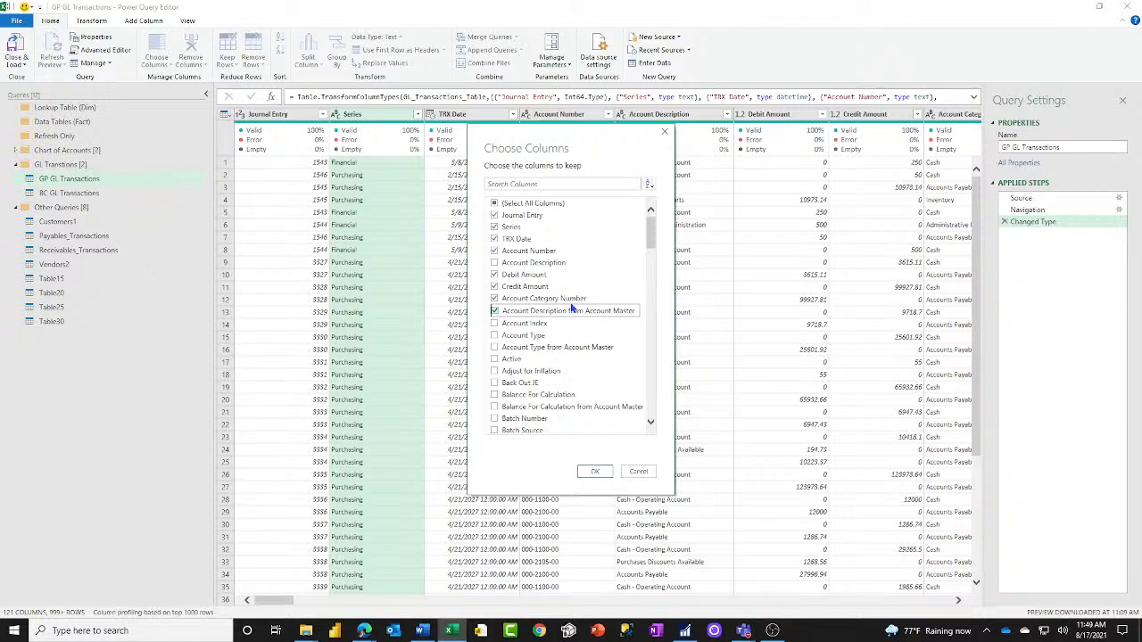
click(496, 337)
click(497, 341)
Add Description, History Year and Open Year to the columns to keep.
scroll(515, 380, down, 3)
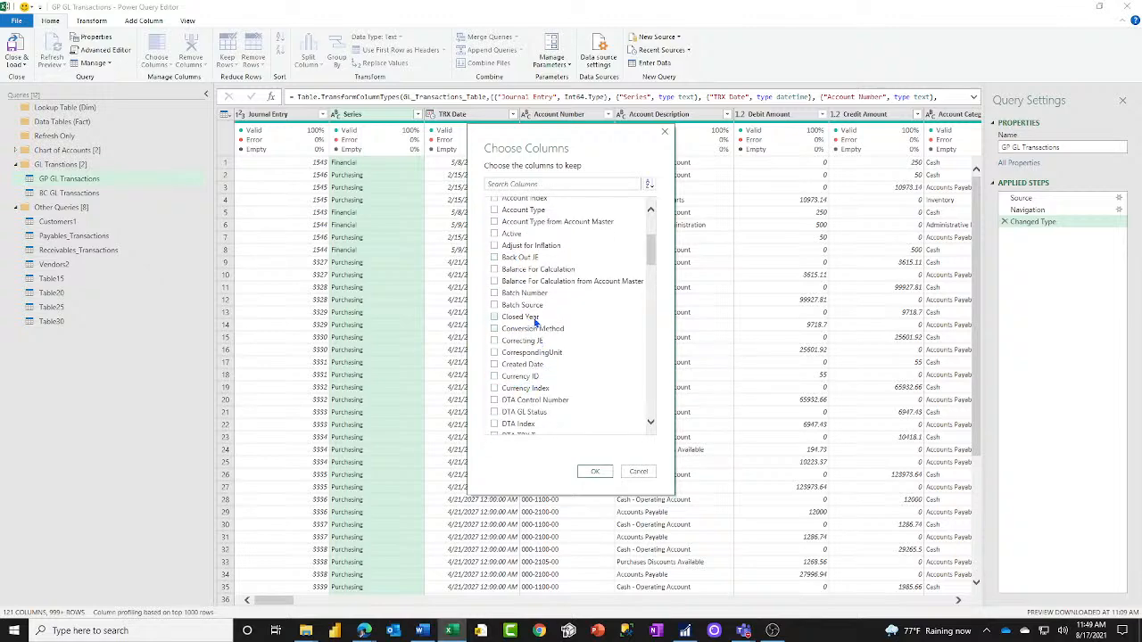
scroll(561, 399, down, 2)
scroll(562, 401, down, 1)
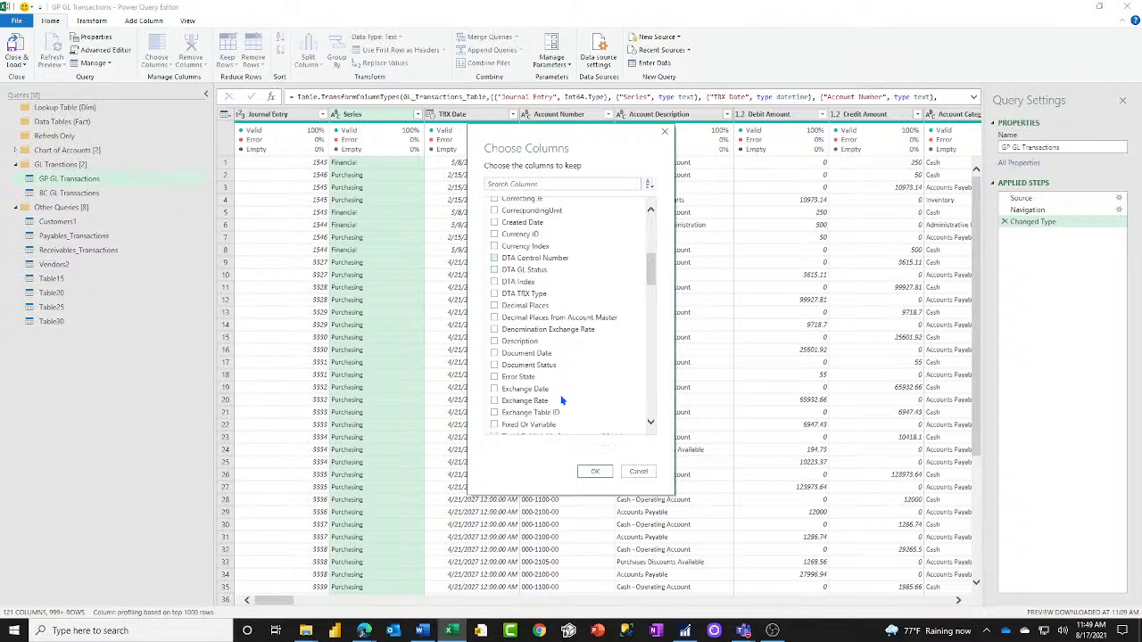
scroll(562, 401, down, 1)
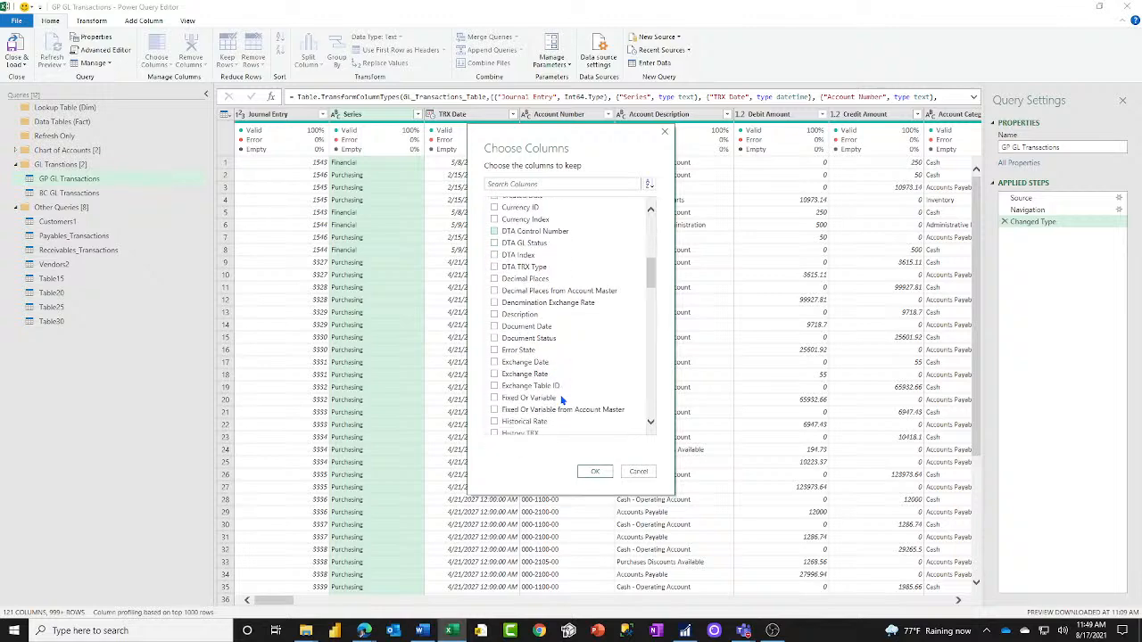
click(495, 315)
scroll(523, 379, down, 3)
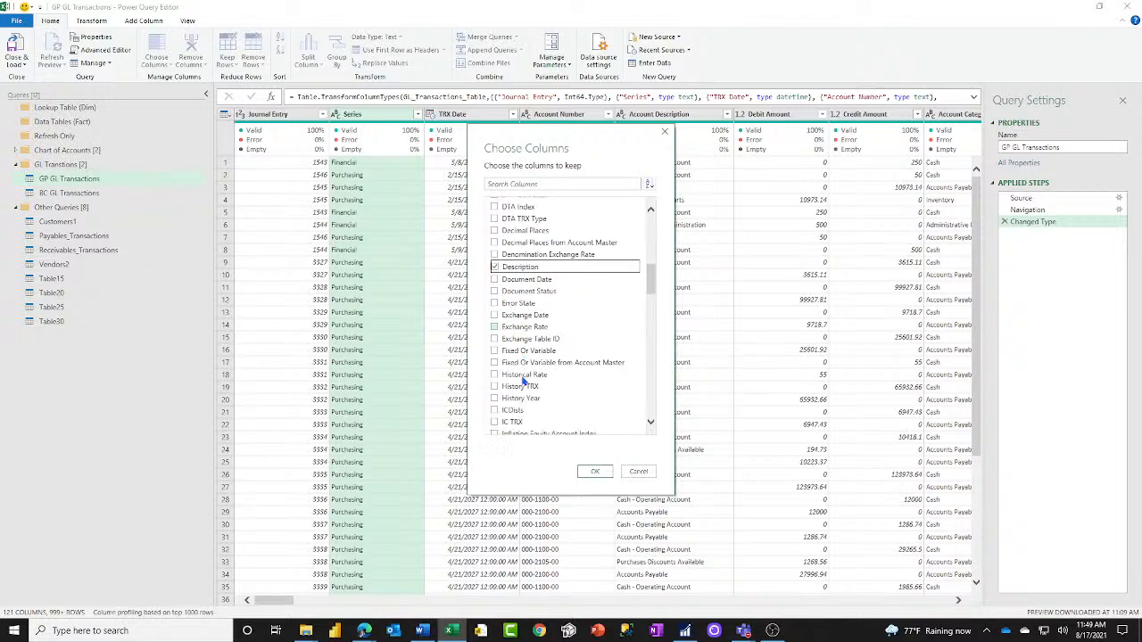
scroll(523, 382, down, 3)
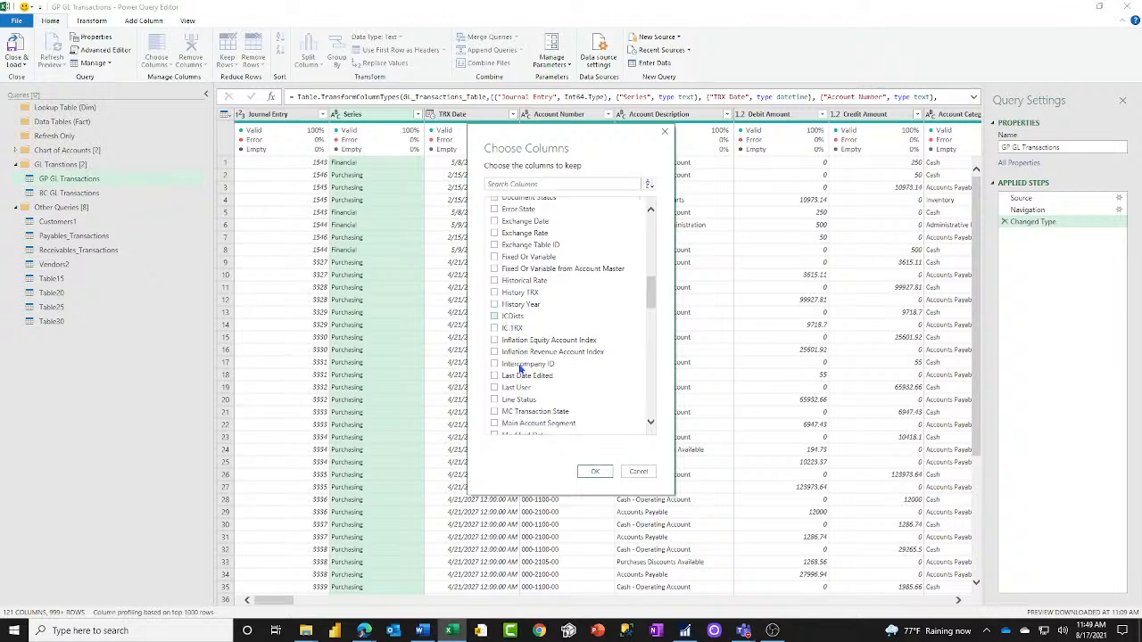
scroll(520, 368, down, 2)
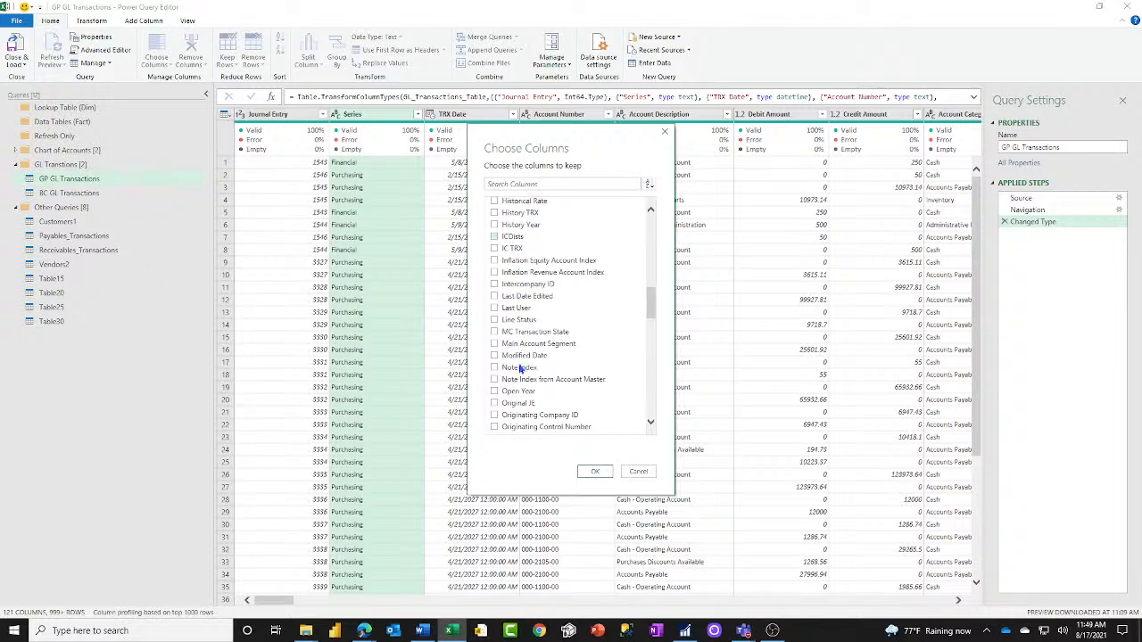
click(498, 227)
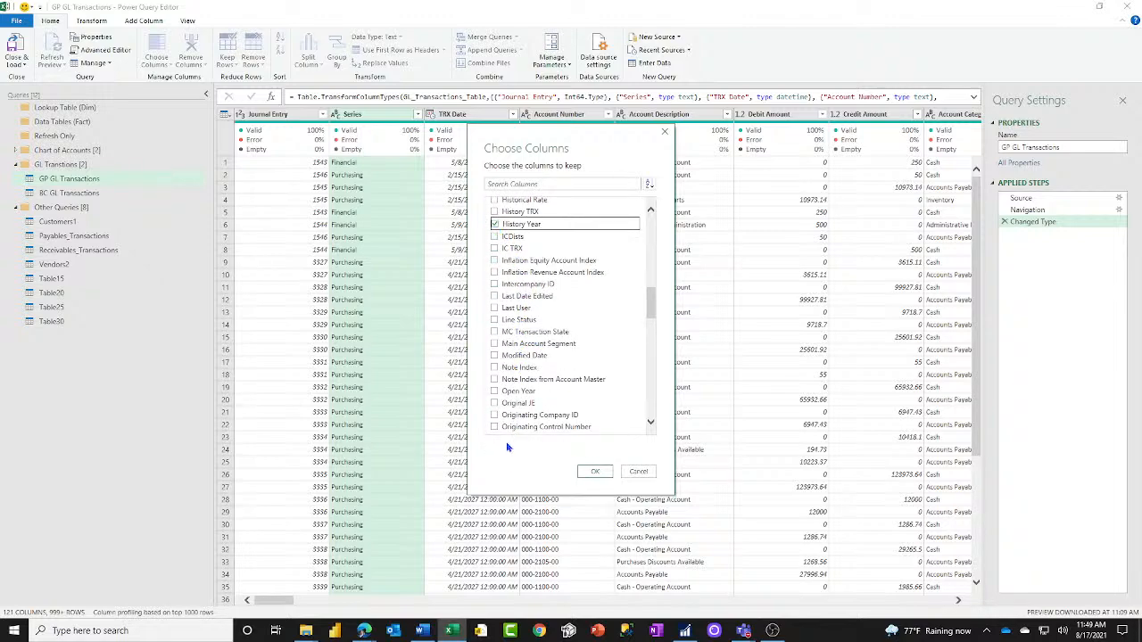
click(497, 393)
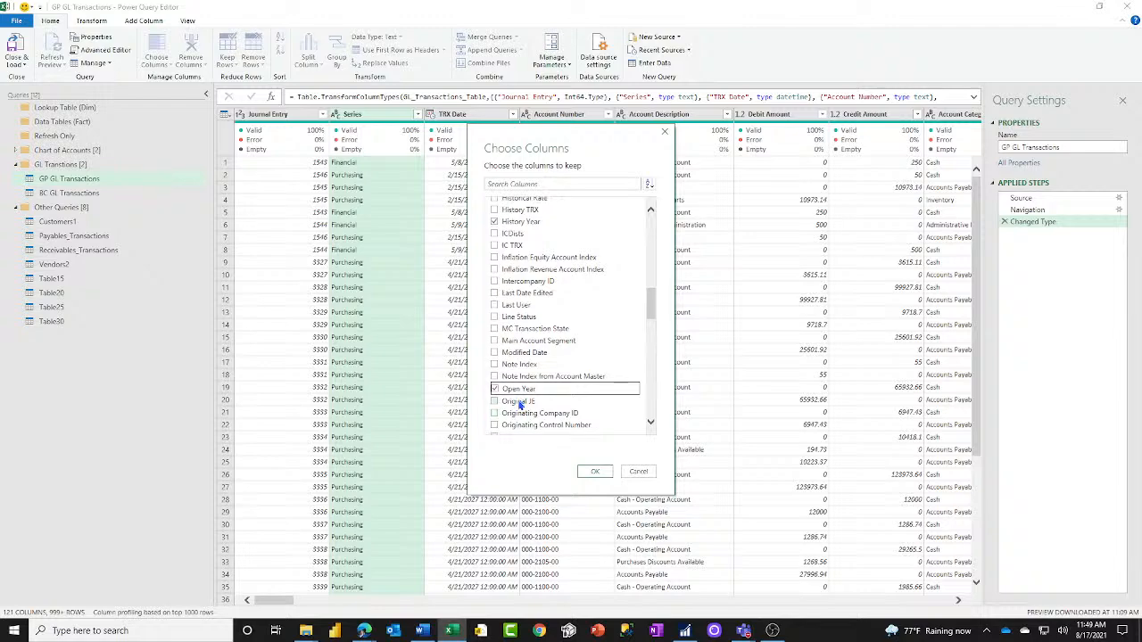
Add Originating Master ID, Originating Master Name and Originating Posted Date to the columns to keep.
scroll(509, 401, down, 2)
scroll(505, 407, down, 2)
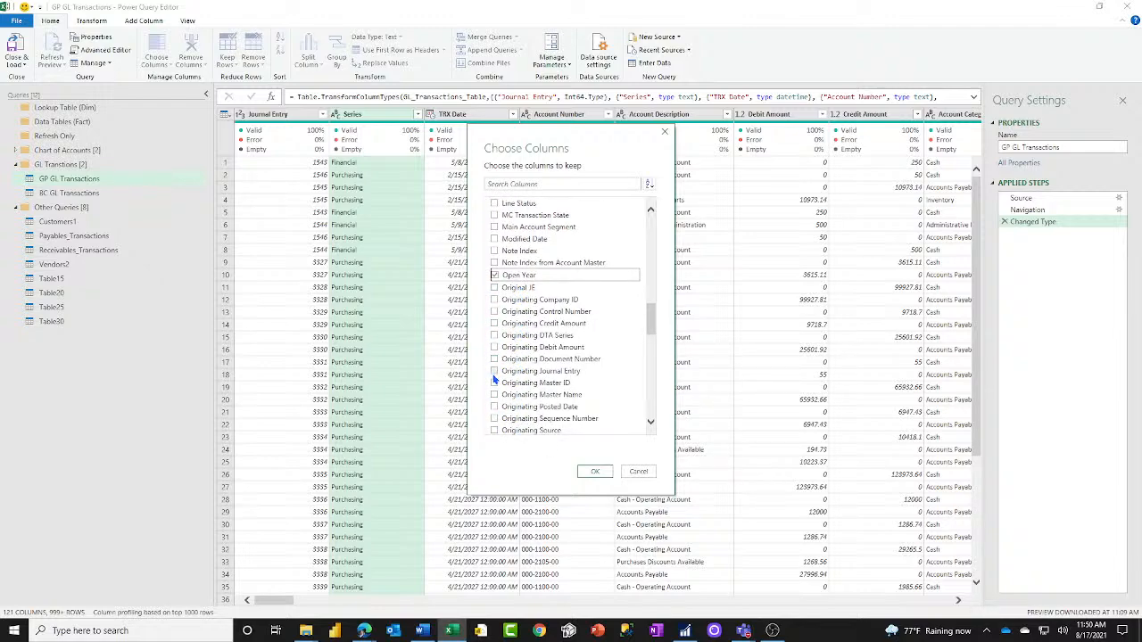
click(494, 382)
click(495, 395)
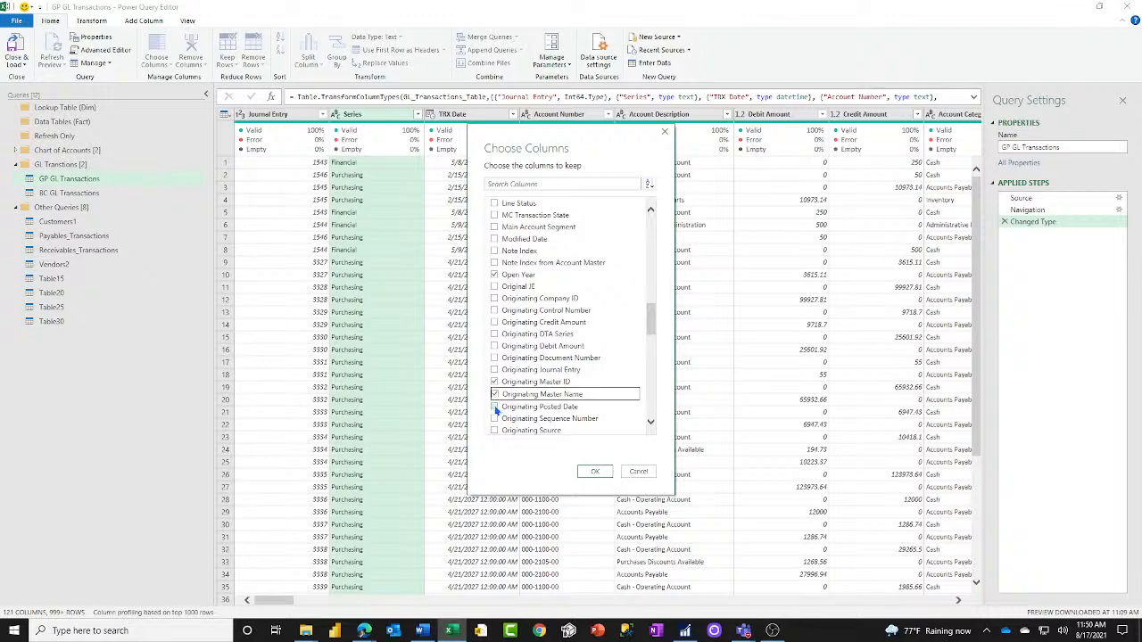
click(495, 406)
Add Period ID and Reference to the columns to keep.
scroll(540, 400, down, 3)
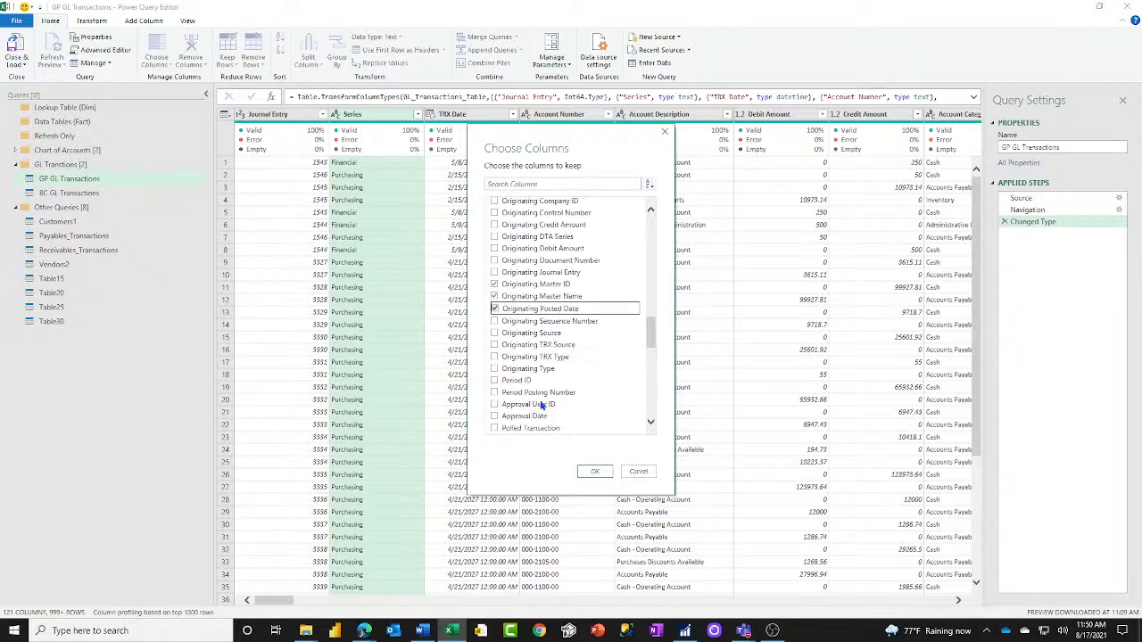
scroll(515, 360, down, 1)
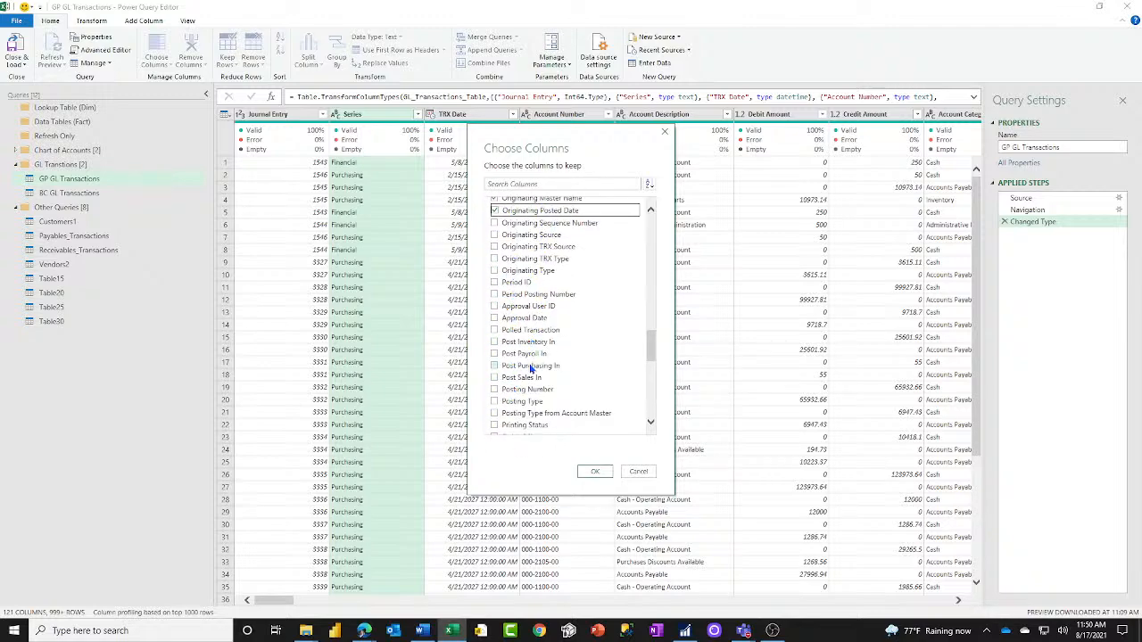
click(495, 282)
scroll(527, 390, down, 4)
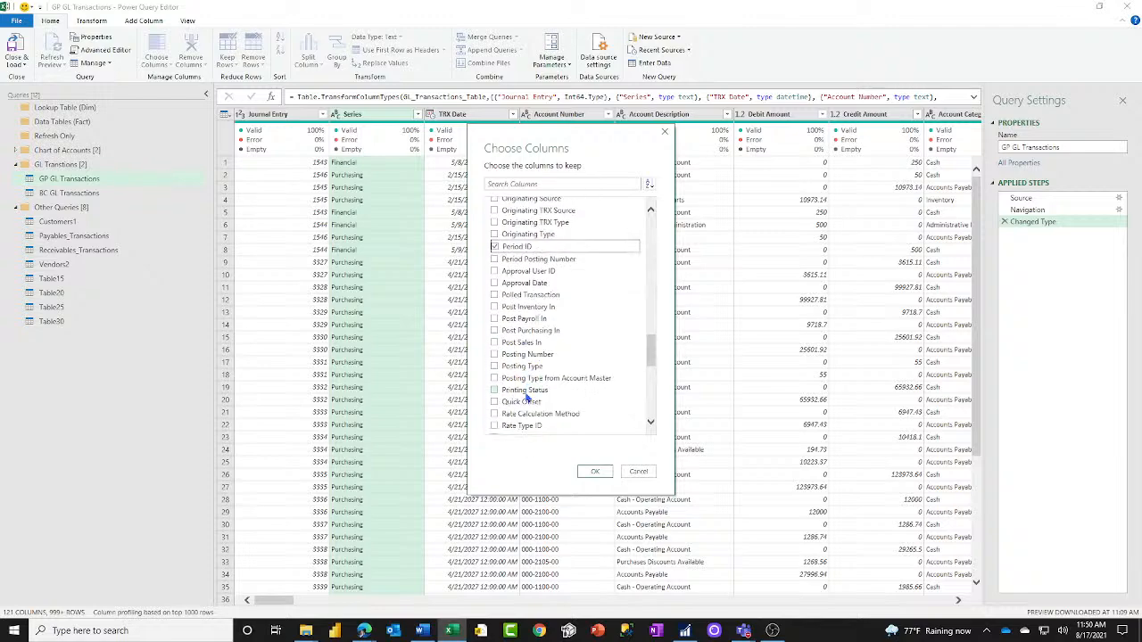
click(493, 346)
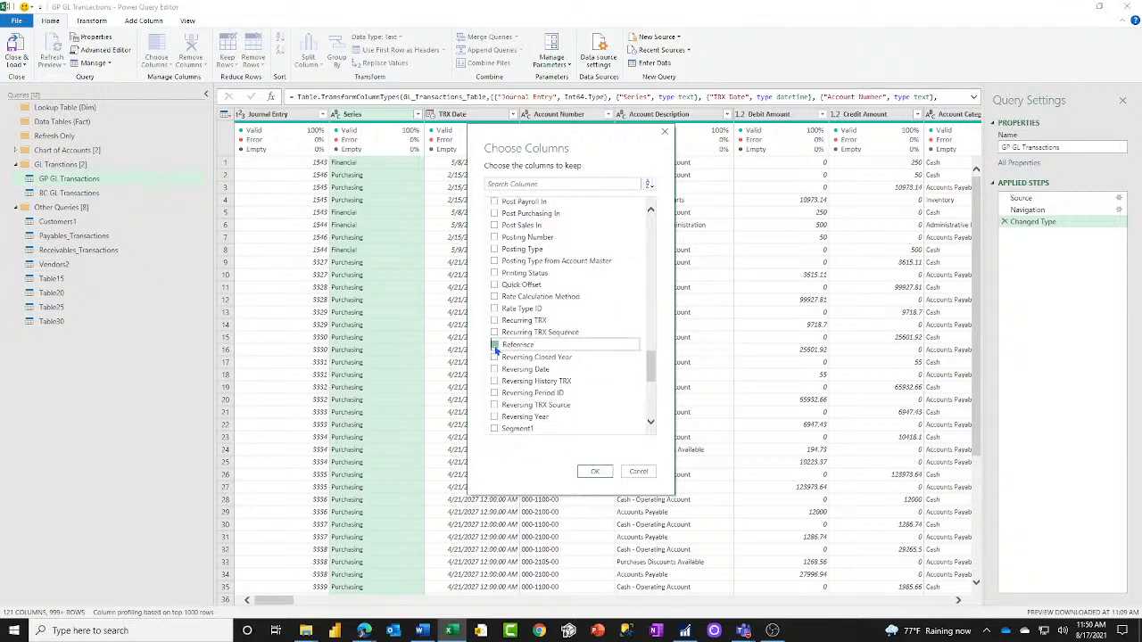
Add User Who Posted and Voided to the columns to keep, and apply the column selection.
scroll(562, 406, down, 6)
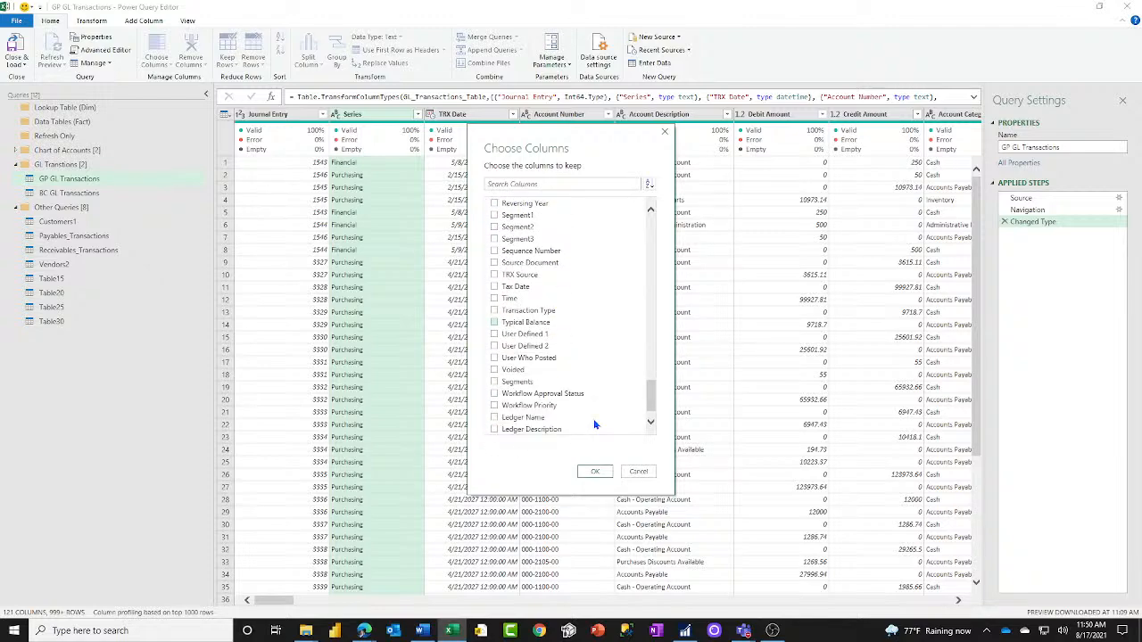
click(496, 358)
click(495, 371)
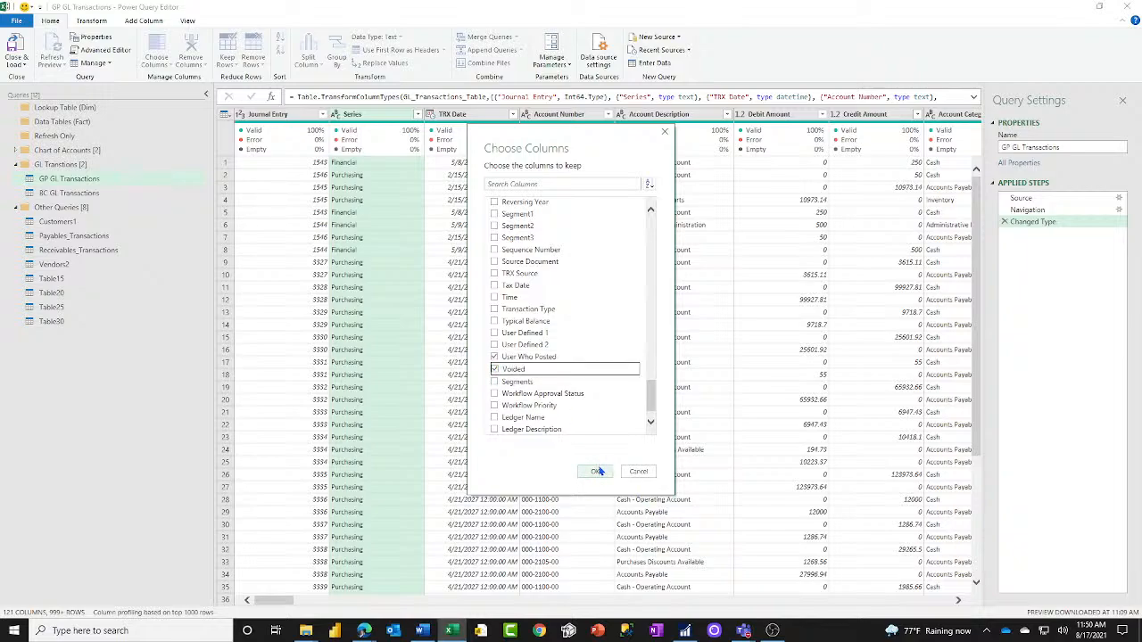
click(596, 472)
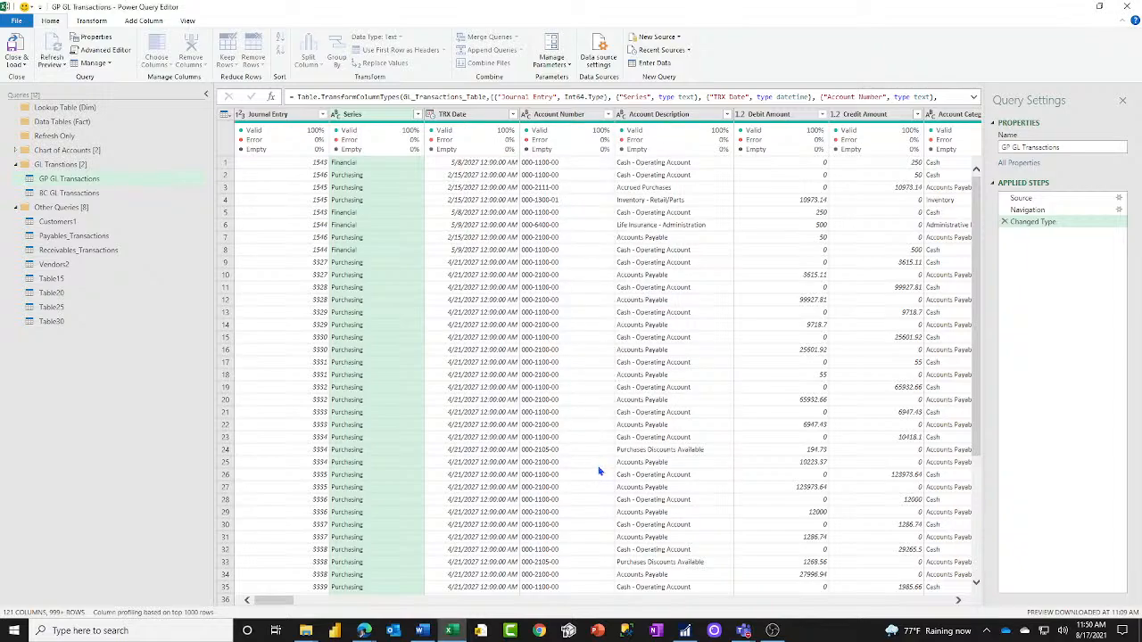
Edit the Removed Other Columns step to also keep Document Status, searching the column names for "status" and "post".
click(1119, 233)
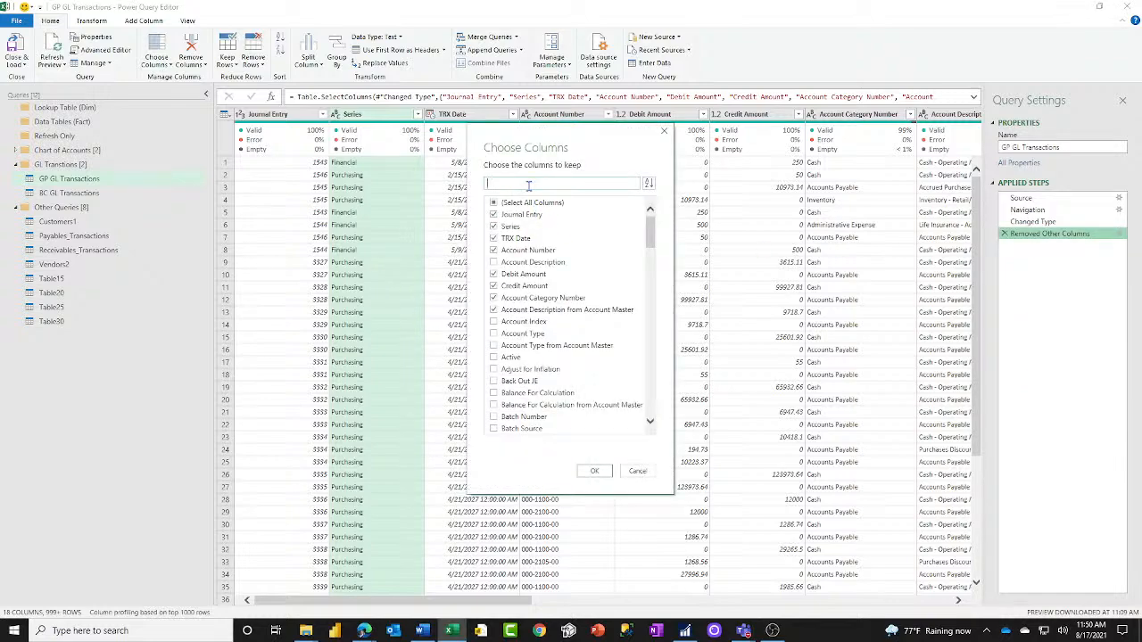
text(status)
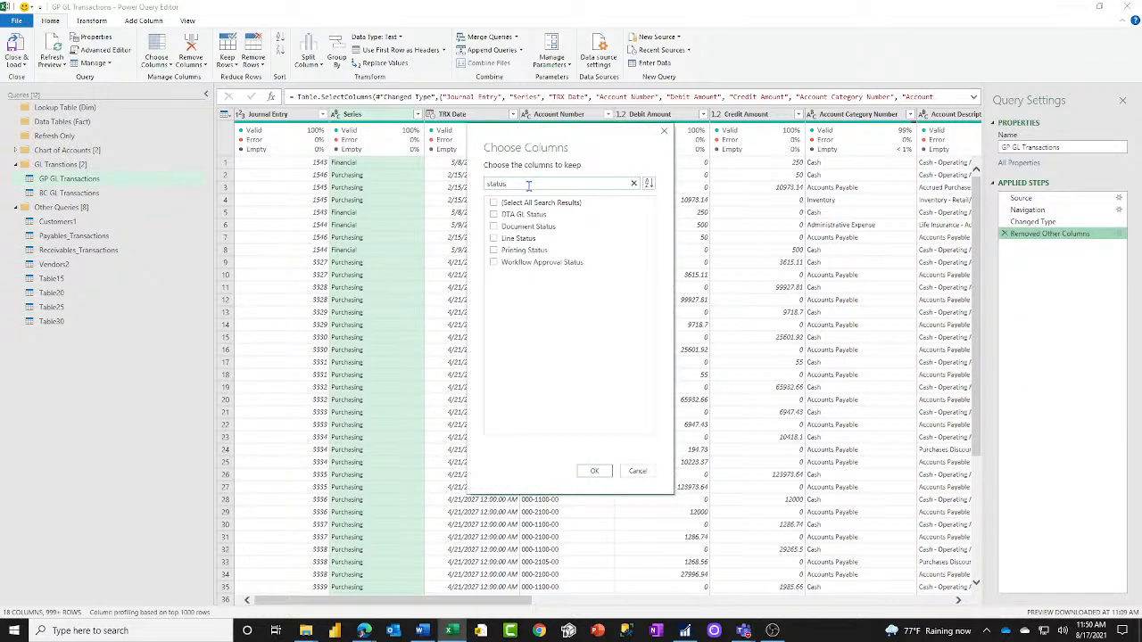
click(493, 226)
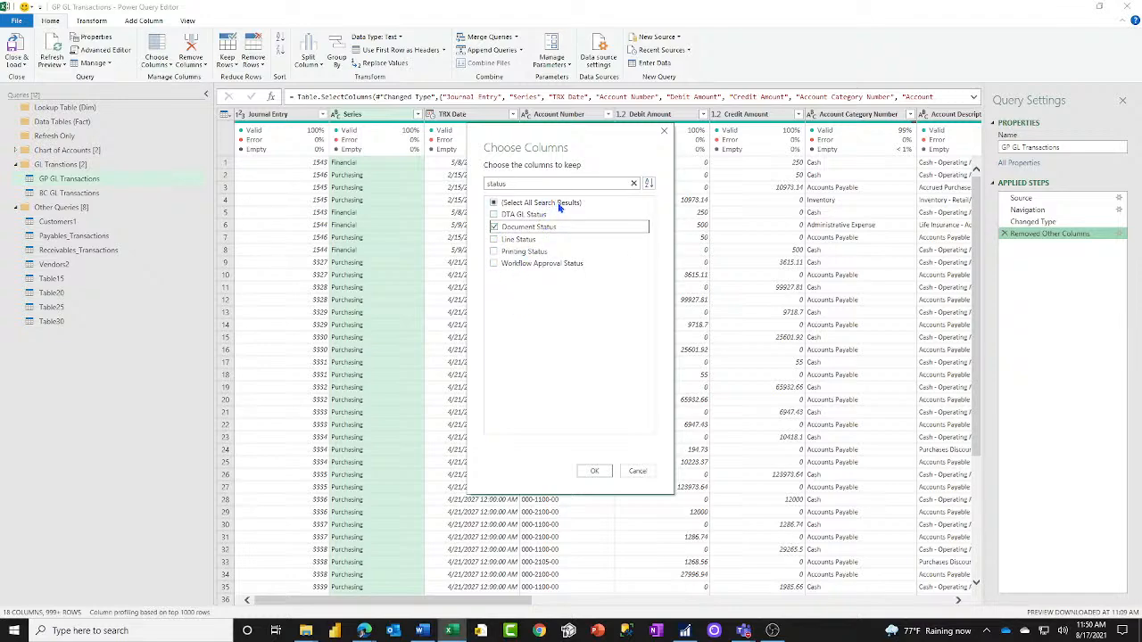
double_click(518, 184)
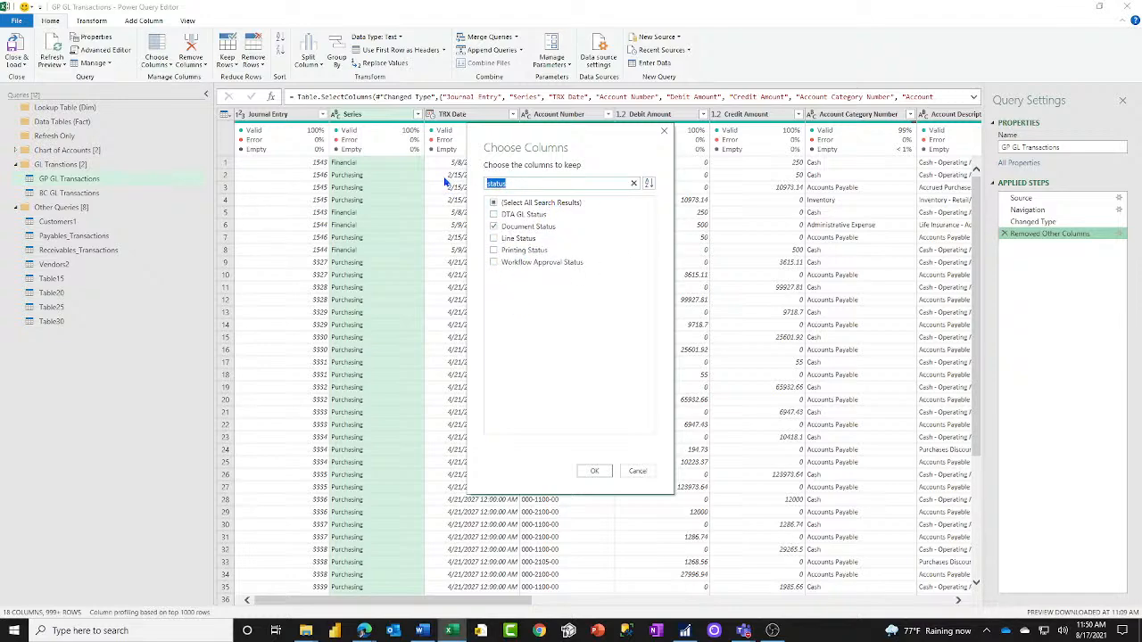
click(493, 227)
text(post)
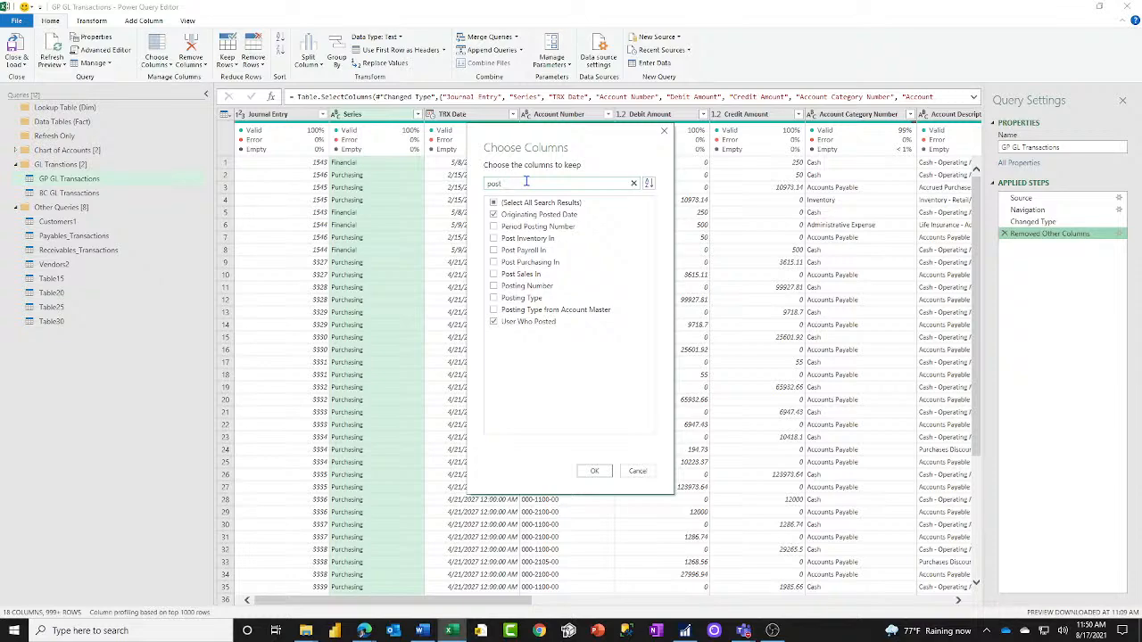
drag(527, 182, 472, 181)
text(status)
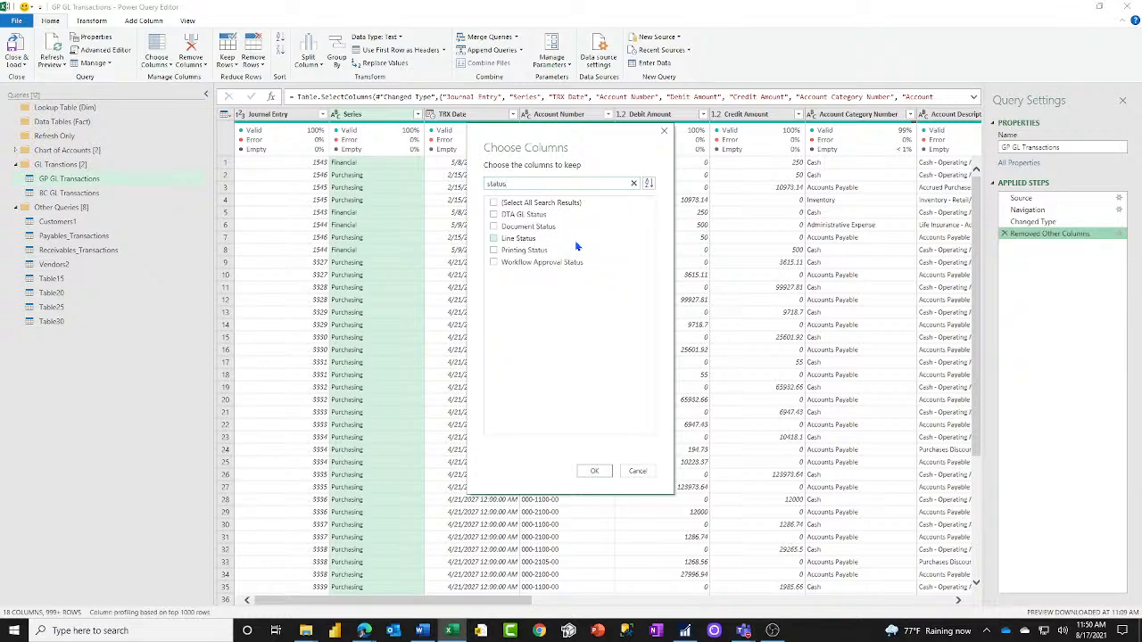
click(494, 226)
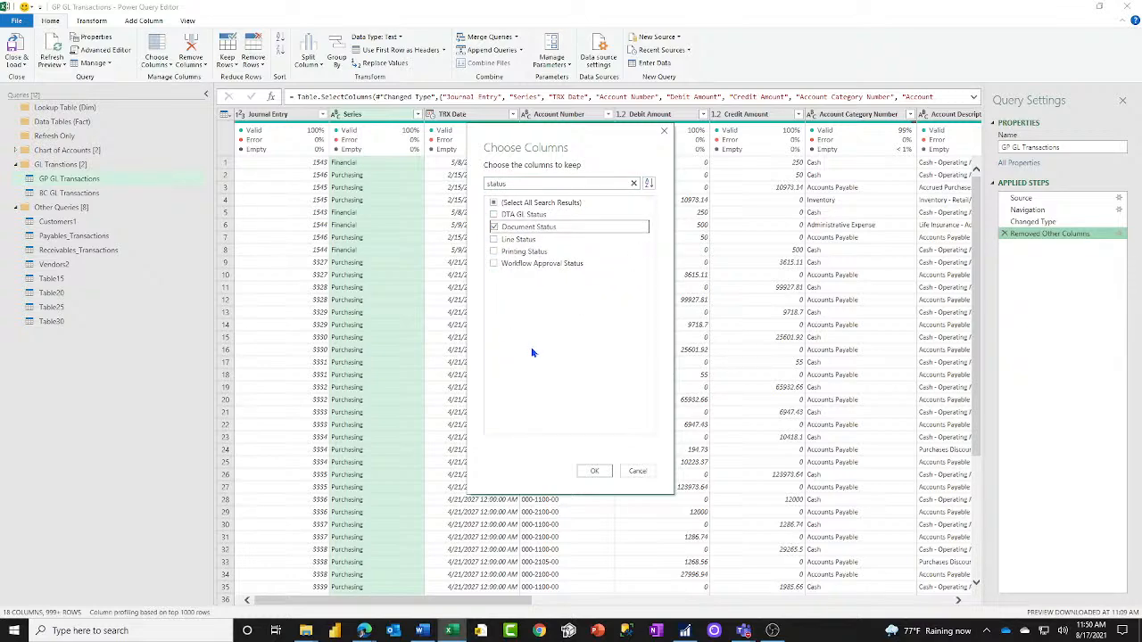
click(594, 472)
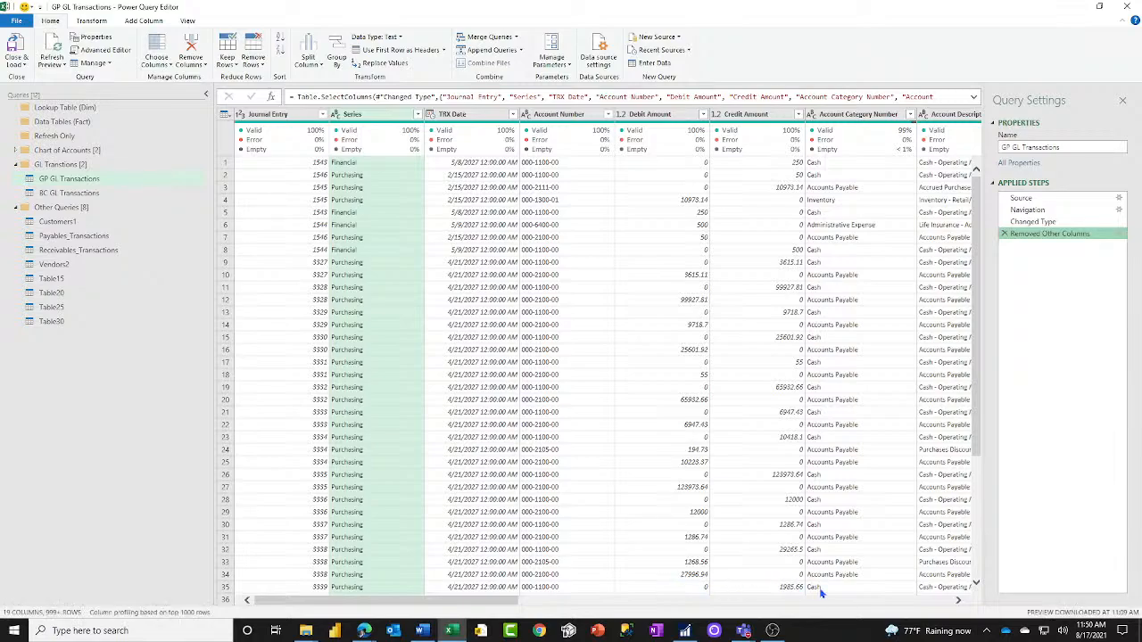
Open the filter of the Voided column and load its complete list of values.
click(849, 604)
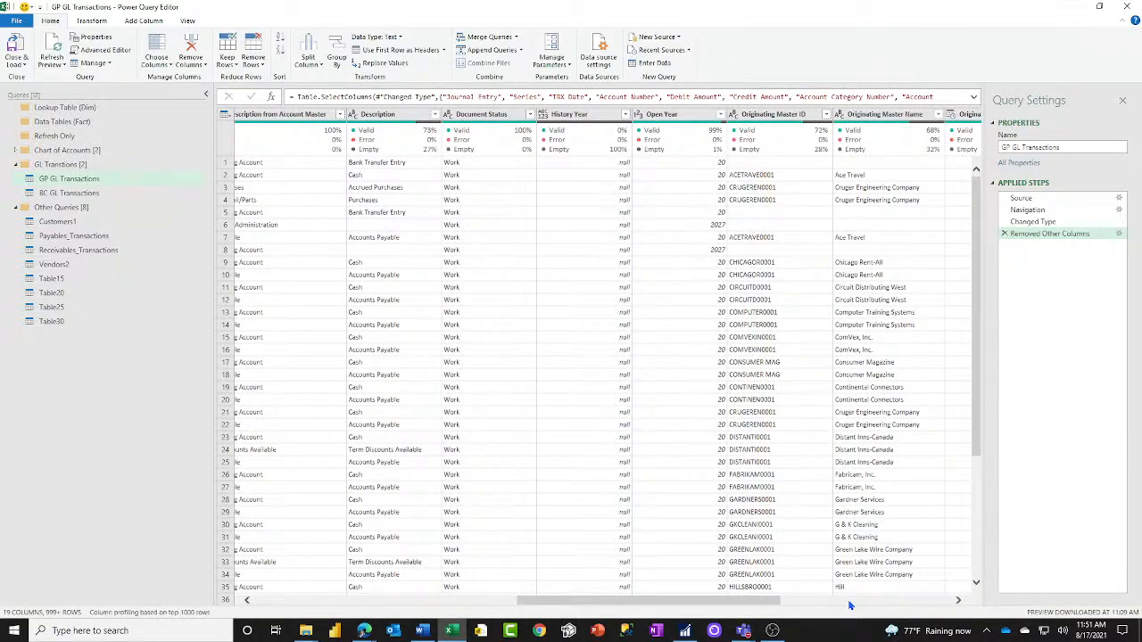
drag(675, 603, 209, 529)
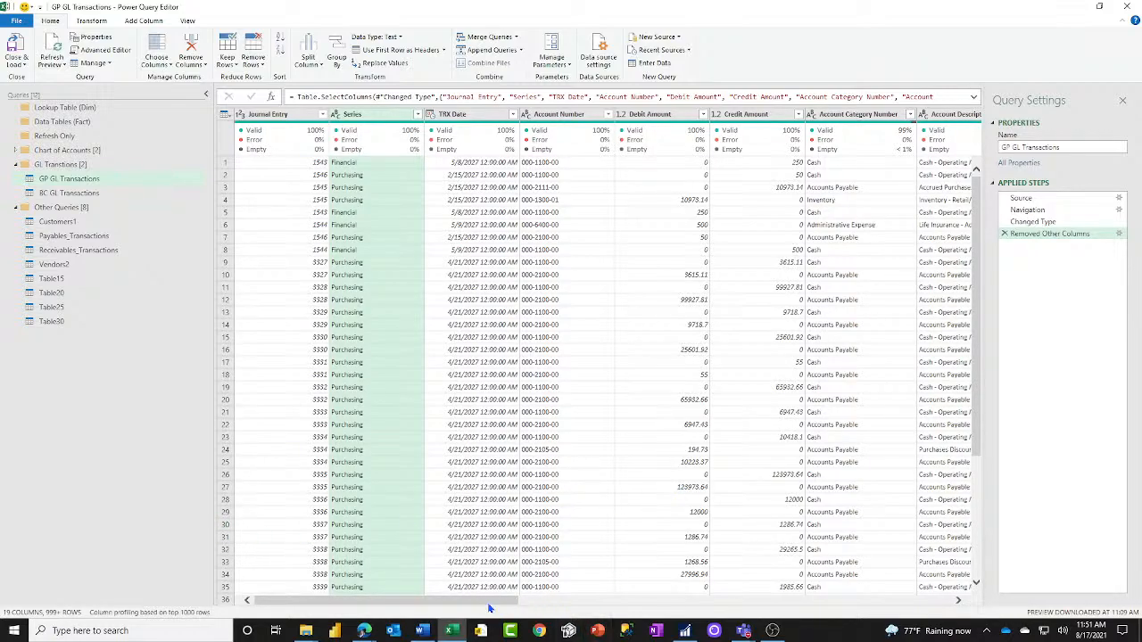
drag(489, 603, 921, 603)
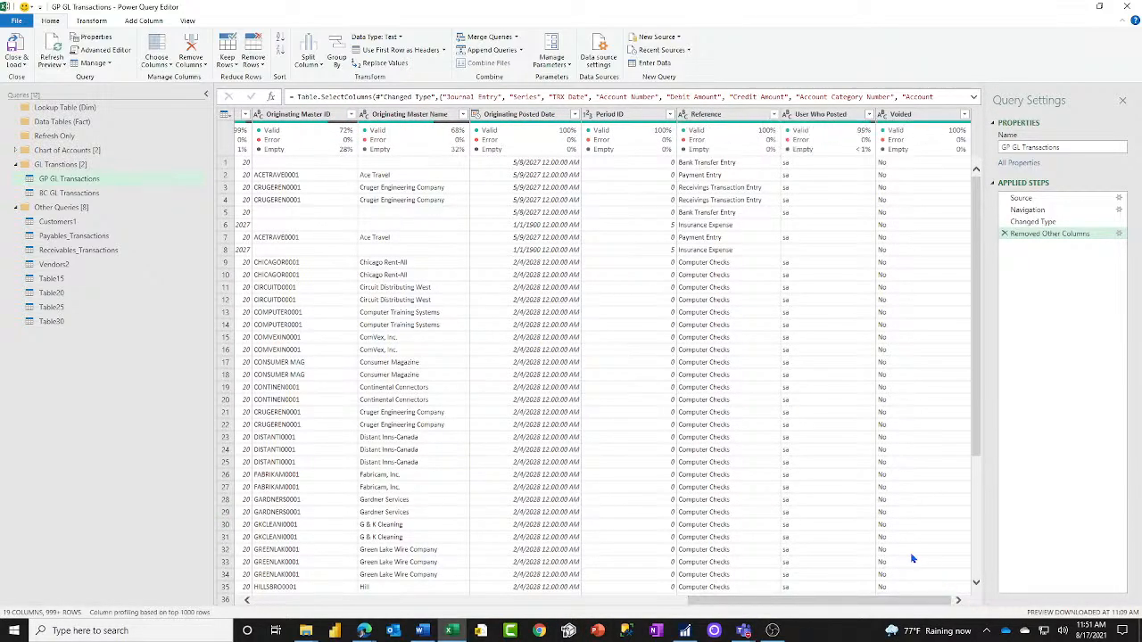
click(933, 114)
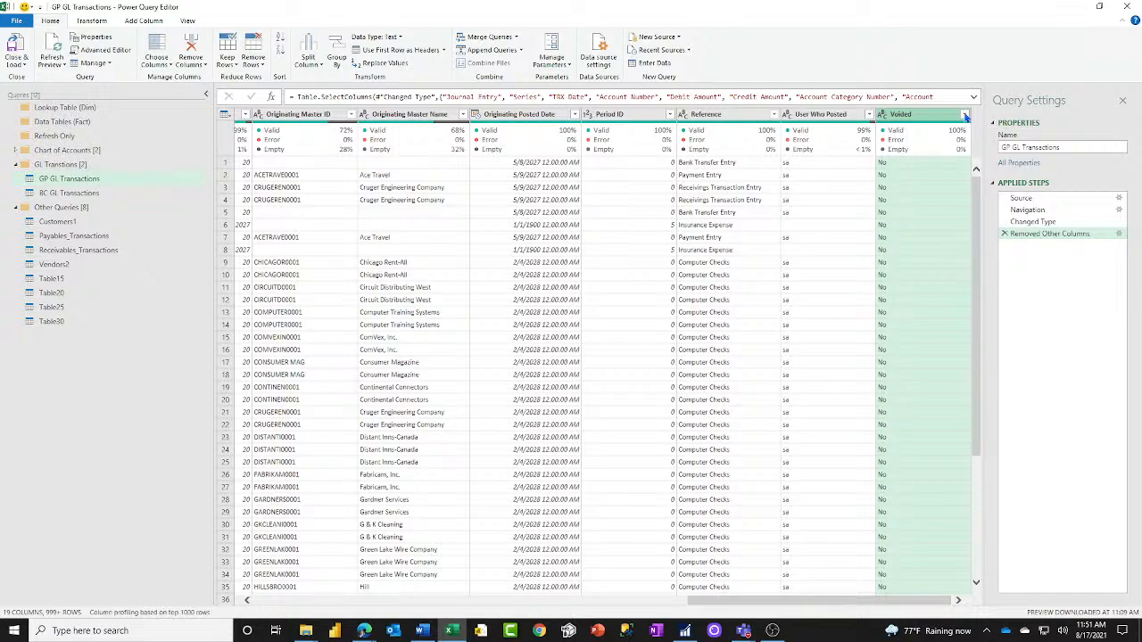
click(965, 116)
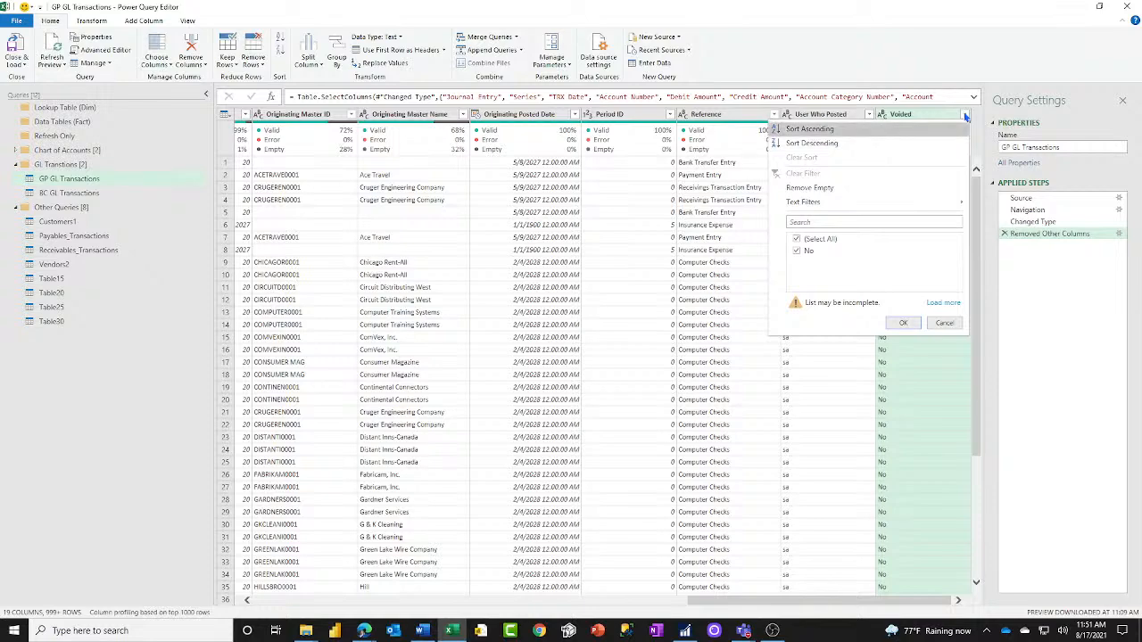
click(947, 305)
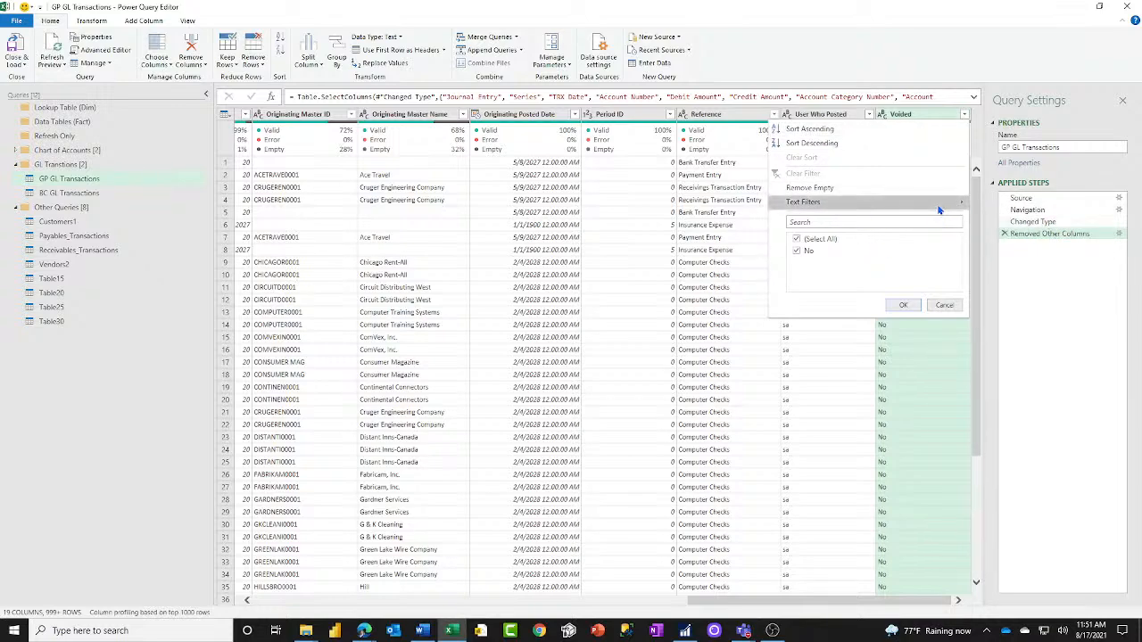
Filter the rows to those where Voided equals No, and remove the Voided column.
mouse_move(945, 203)
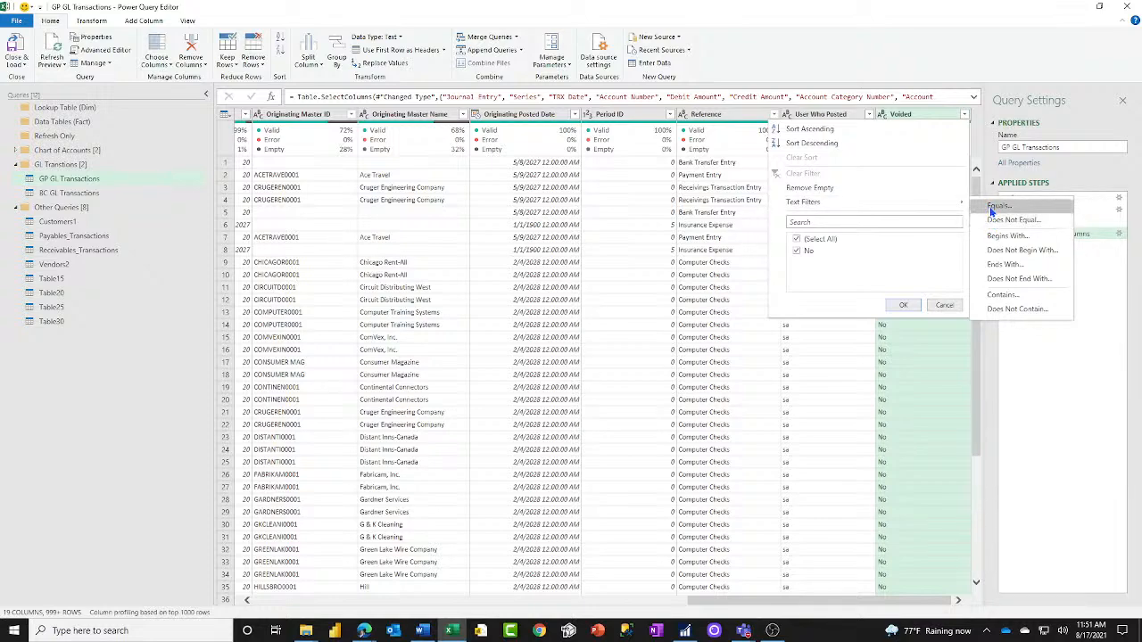
click(995, 206)
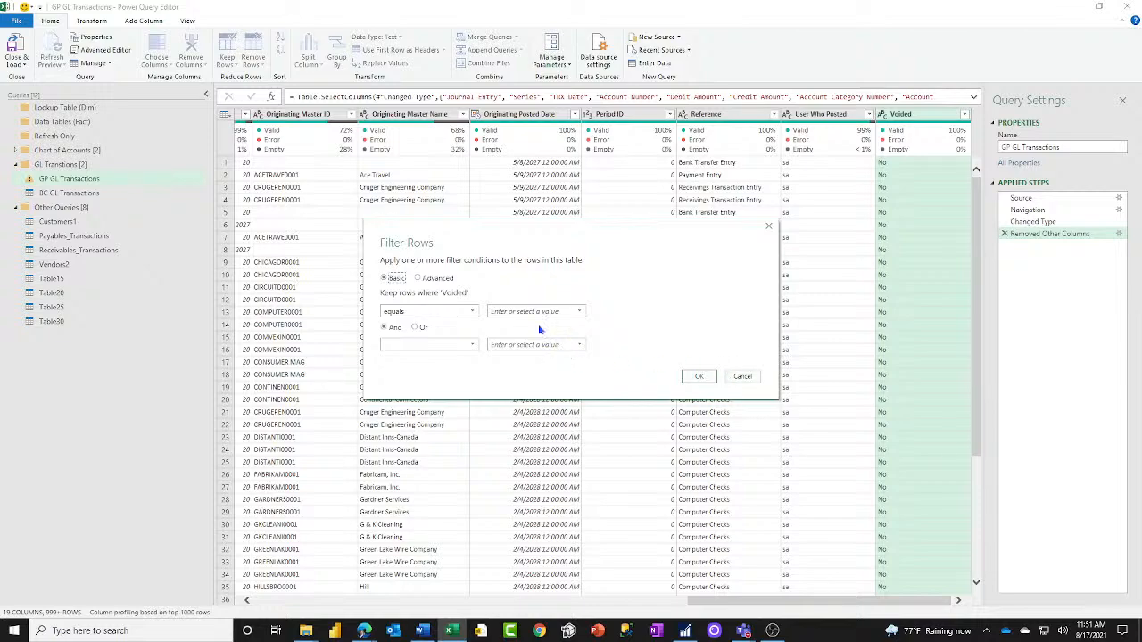
click(579, 311)
click(542, 325)
click(700, 377)
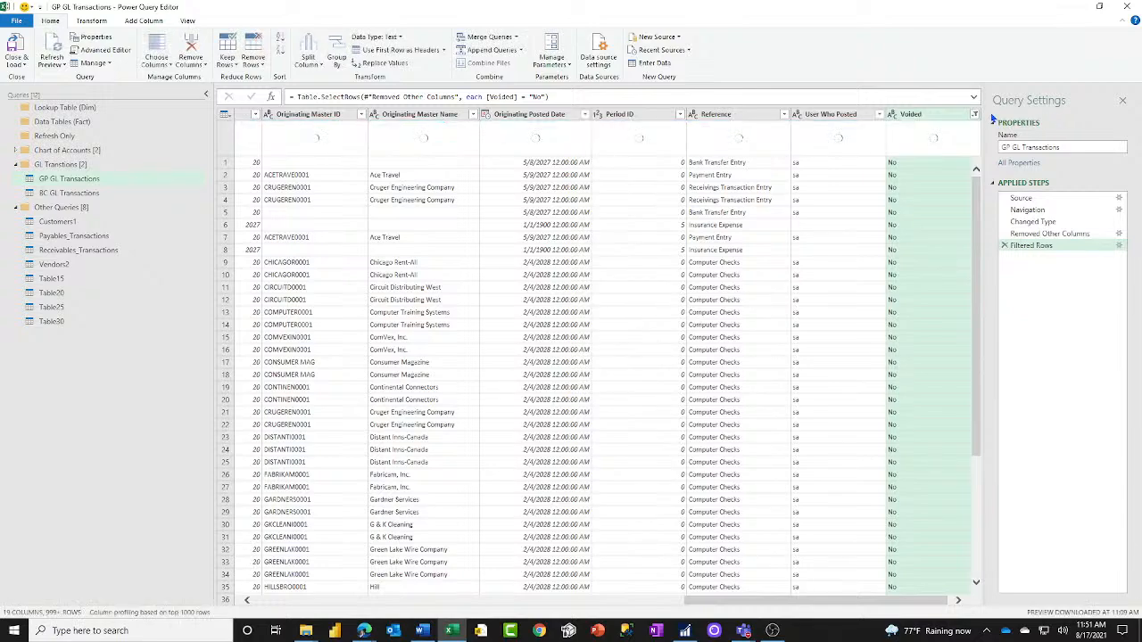
right_click(917, 117)
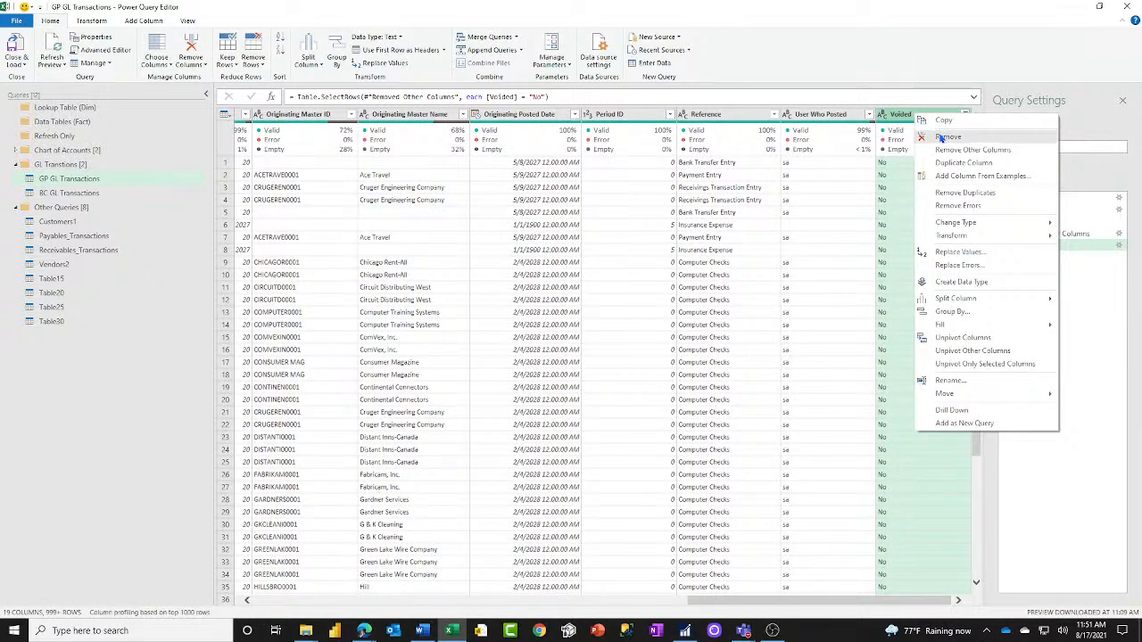
click(930, 136)
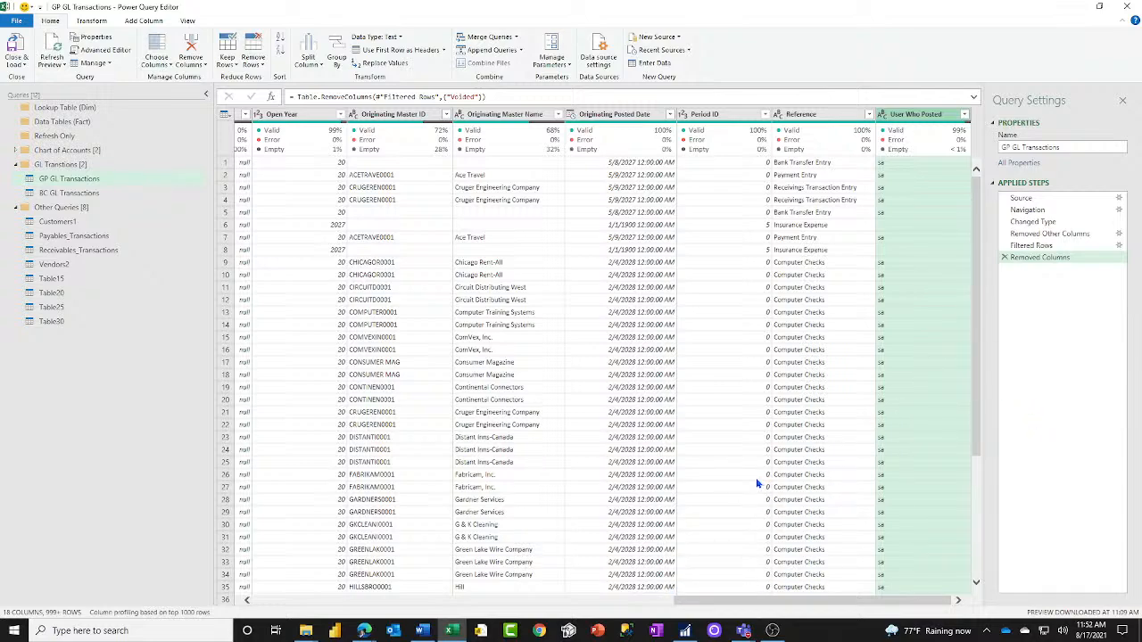
click(1080, 233)
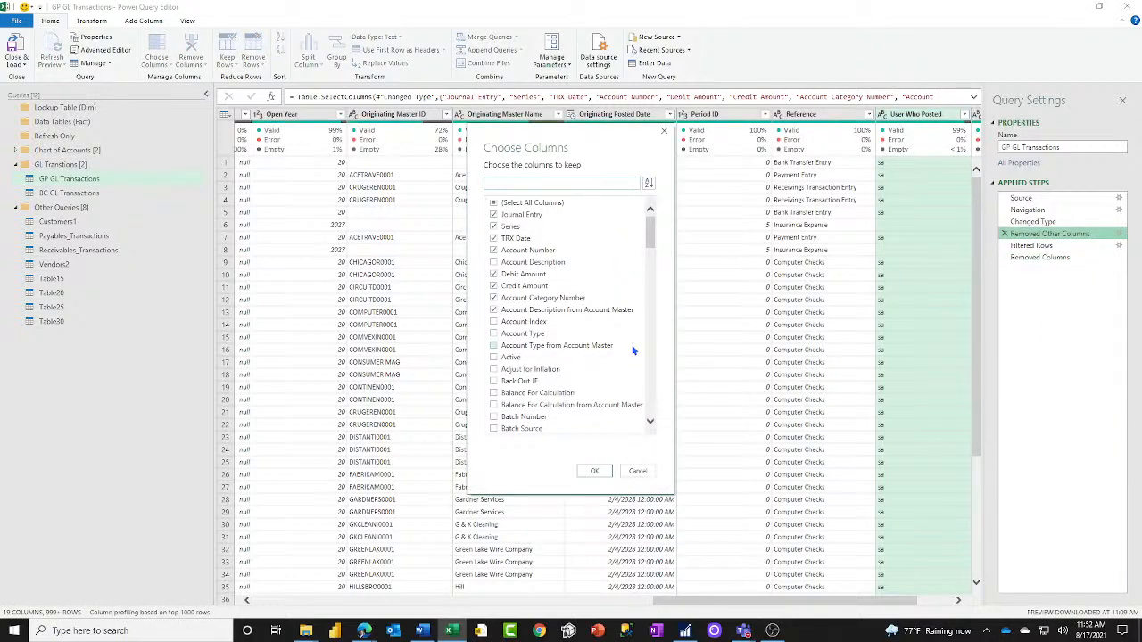
scroll(633, 349, down, 10)
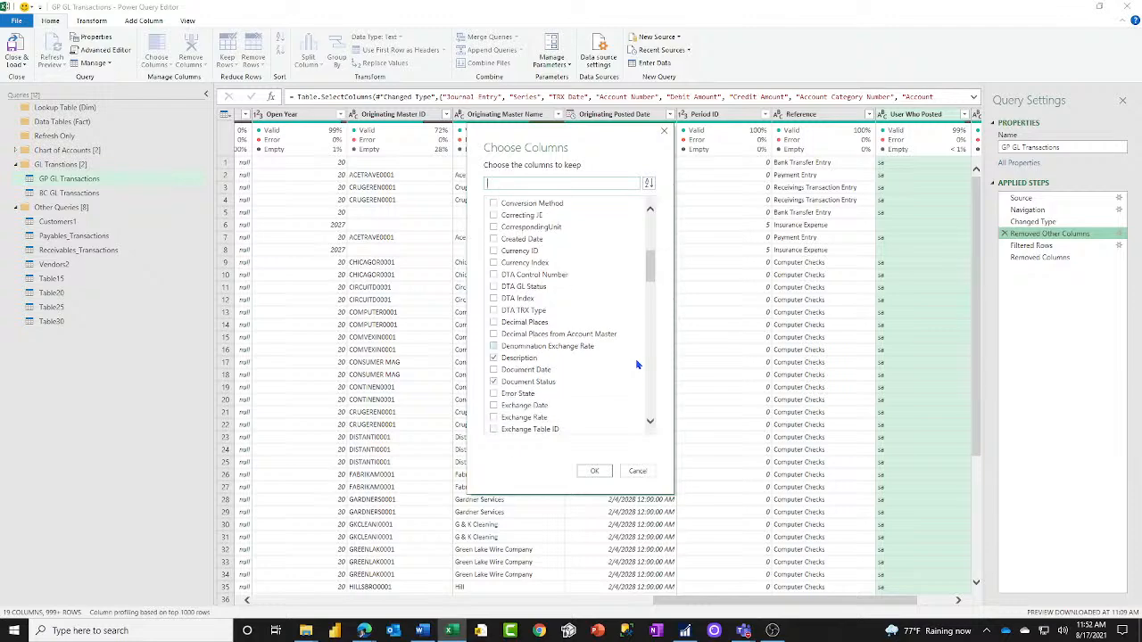
scroll(638, 375, down, 12)
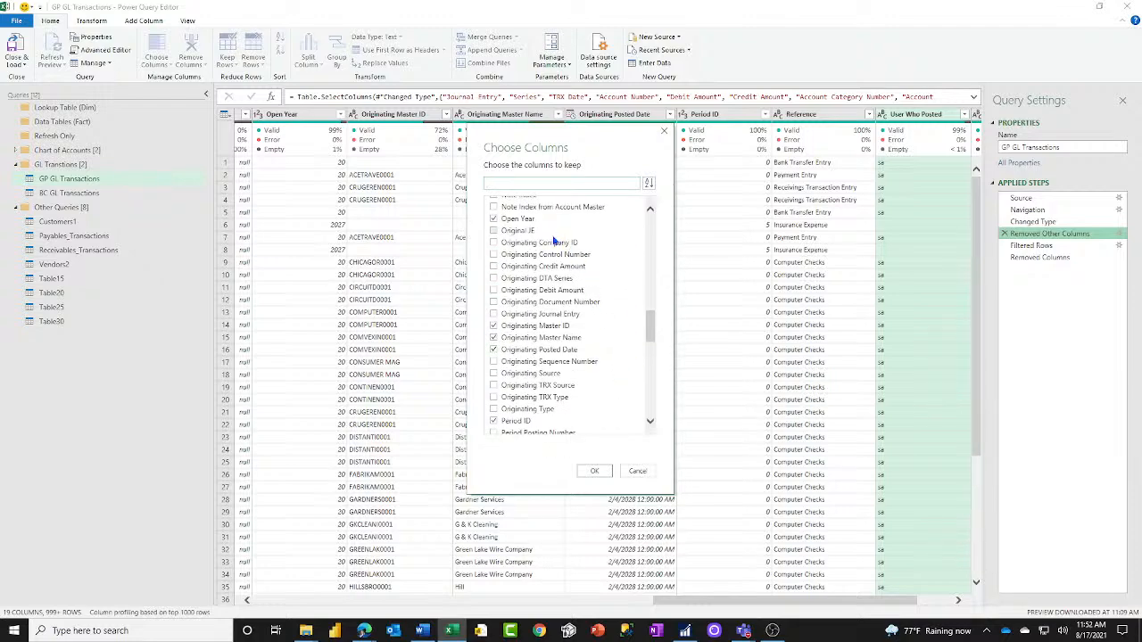
click(575, 267)
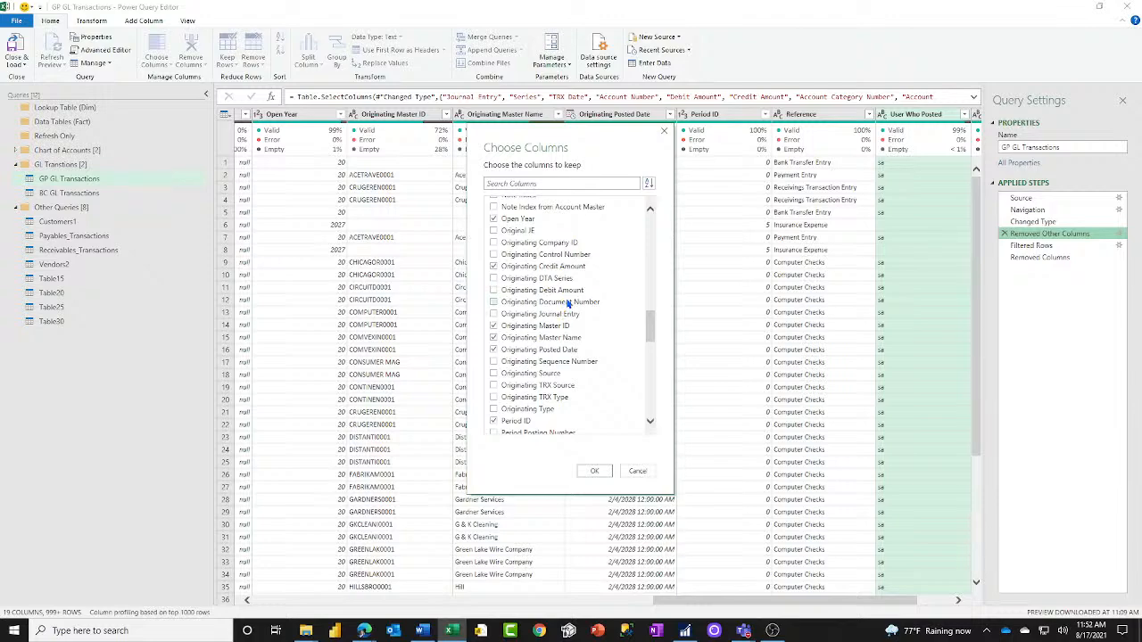
click(572, 291)
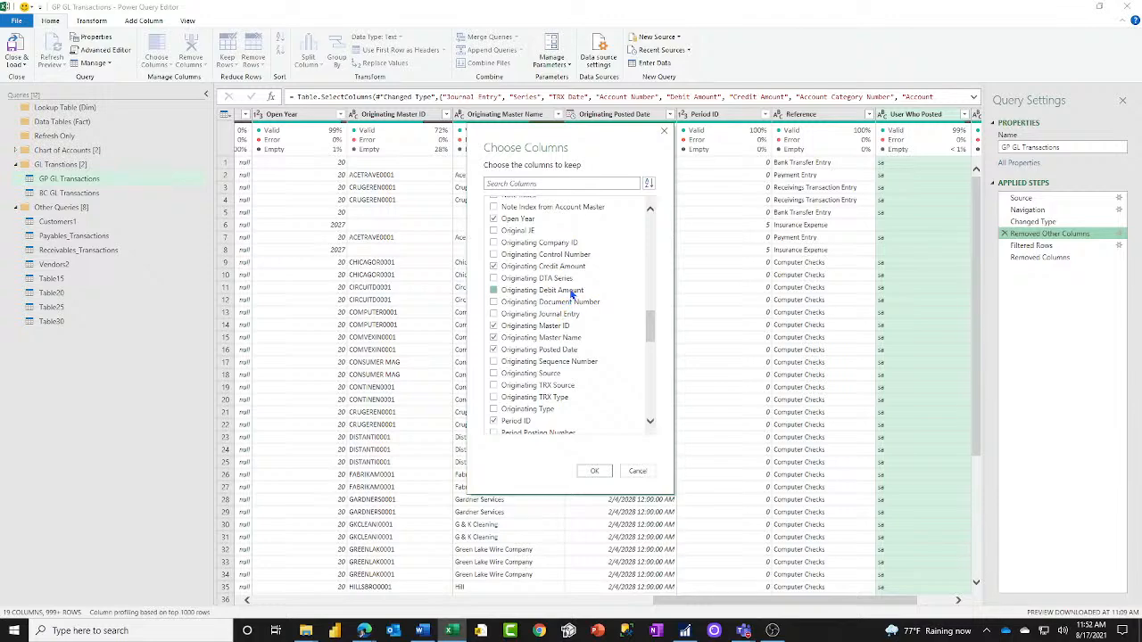
click(493, 291)
click(493, 266)
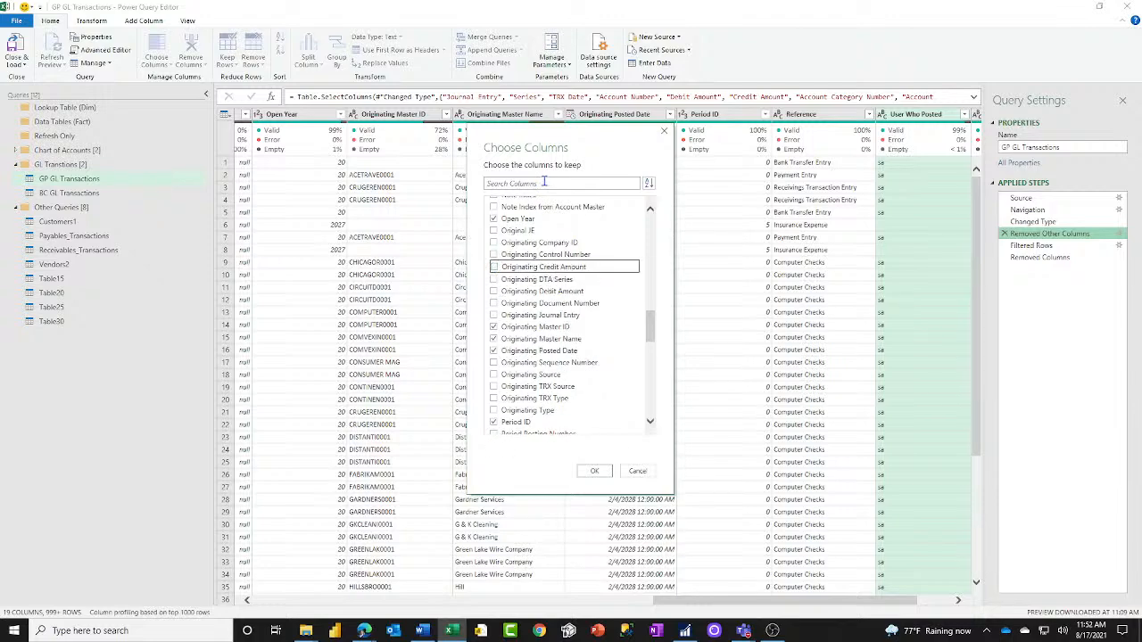
click(546, 182)
text(currency)
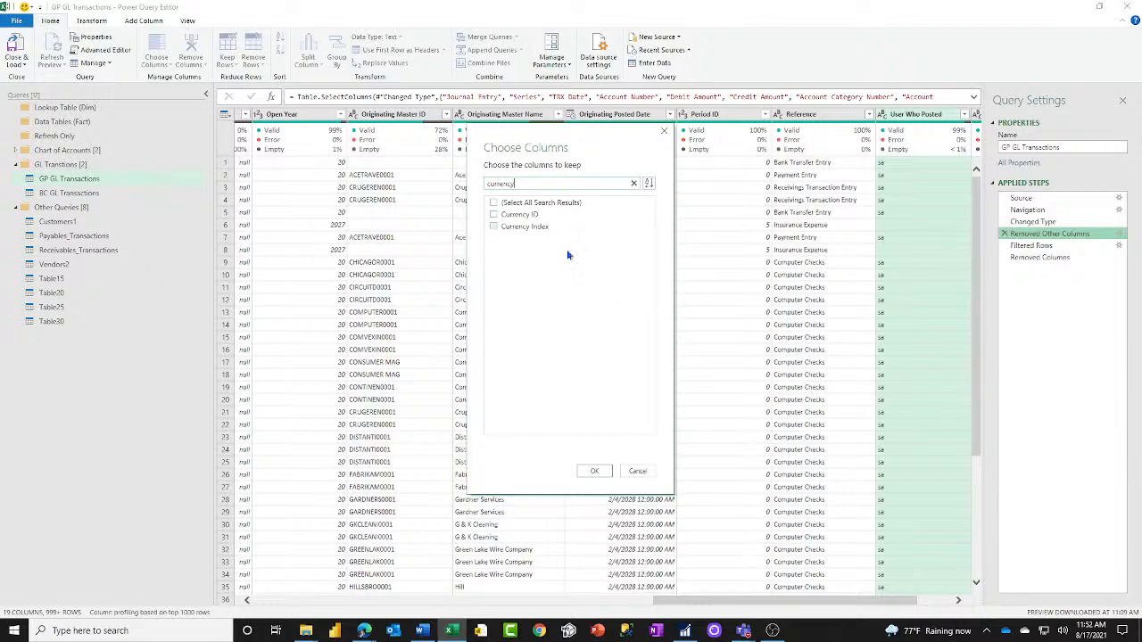
click(493, 215)
click(495, 215)
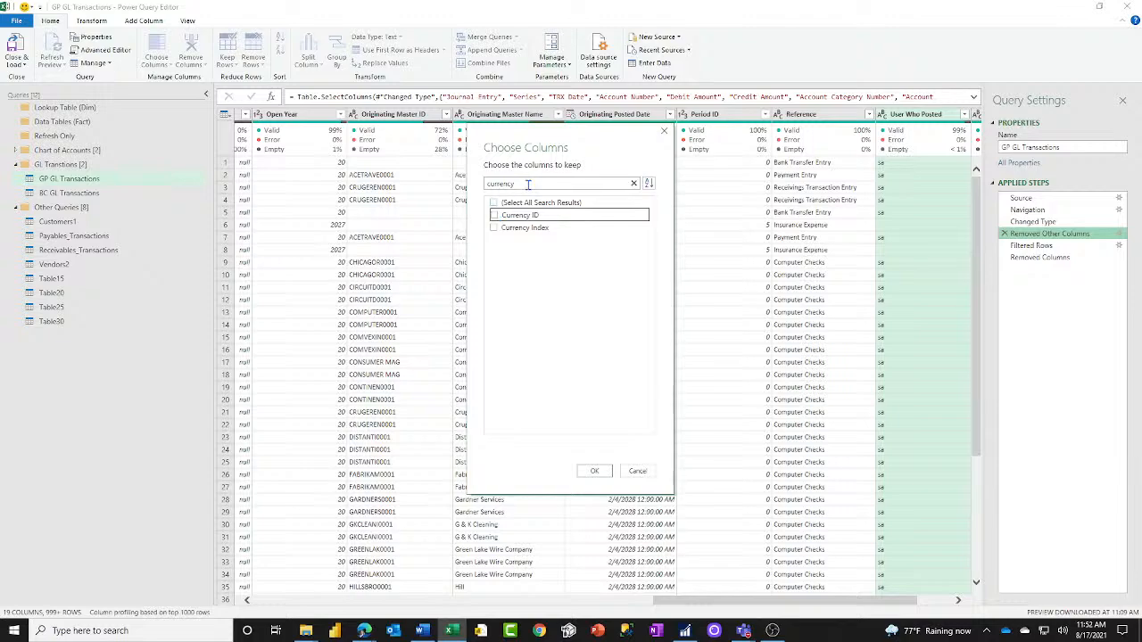
drag(529, 184, 461, 182)
text(exchange)
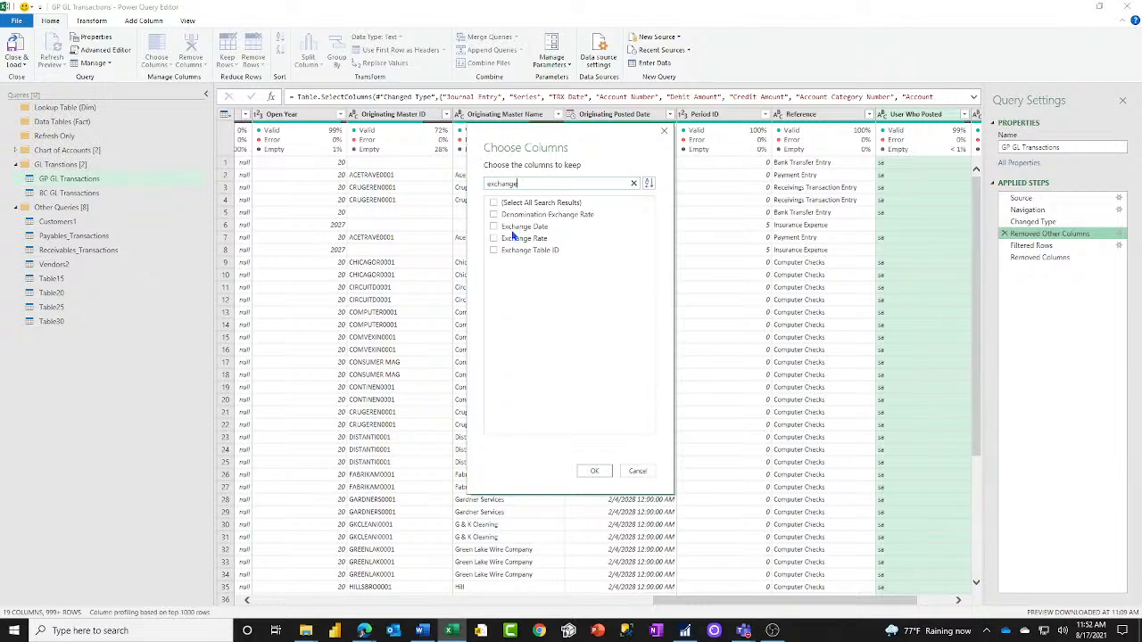
click(494, 239)
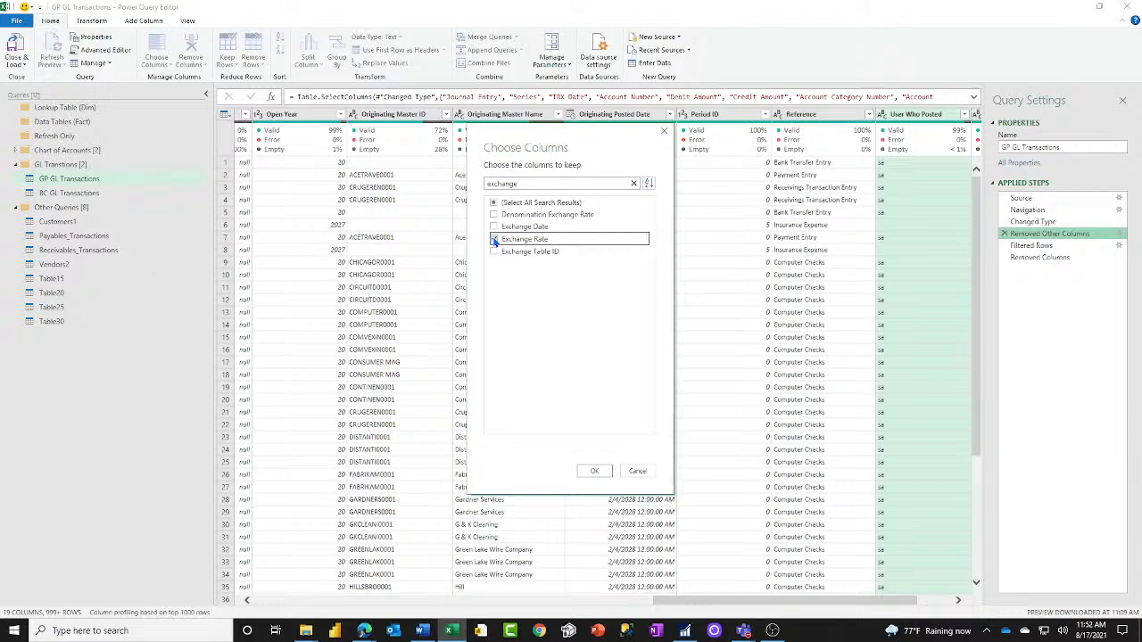
click(494, 239)
click(639, 472)
click(1046, 257)
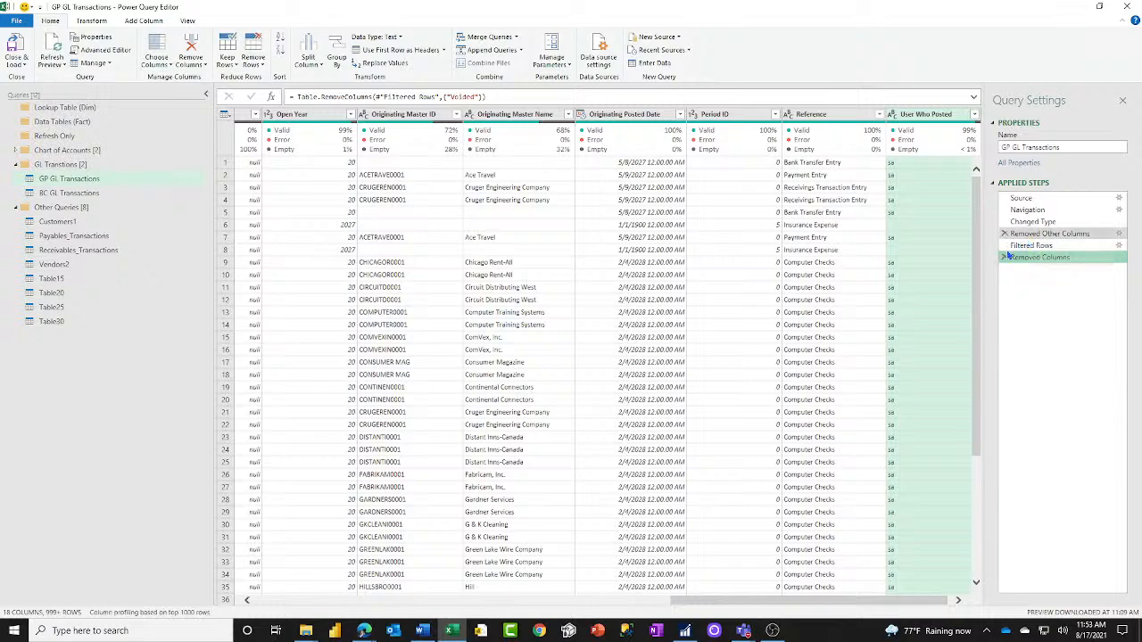
drag(911, 605, 937, 596)
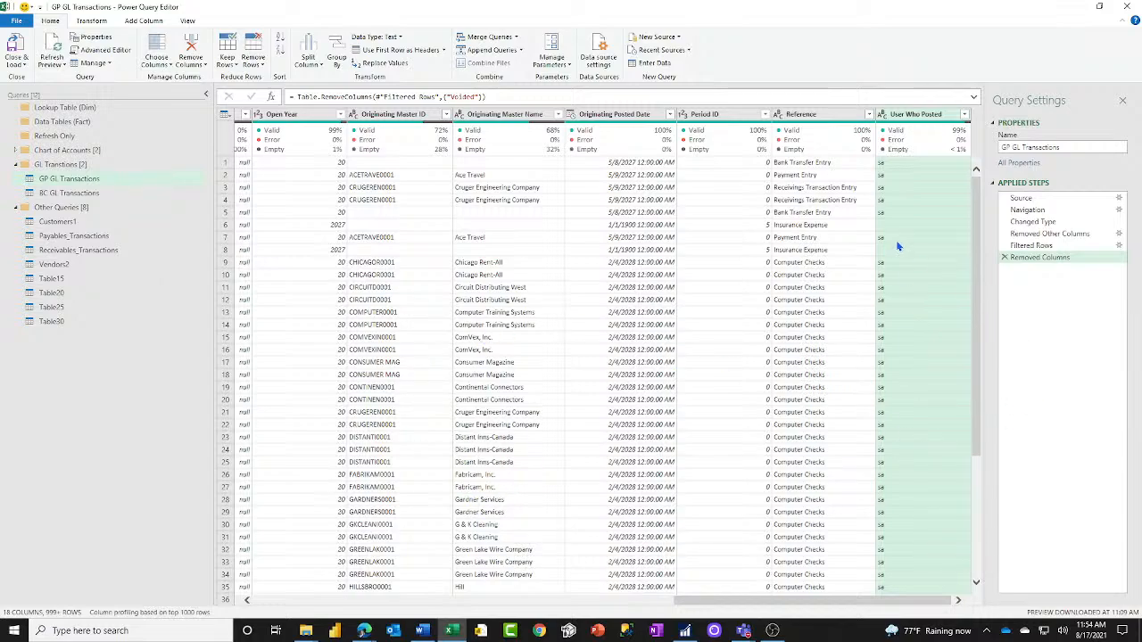
Switch to the BC GL Transactions query and deselect all of its columns in the Choose Columns selection.
click(64, 192)
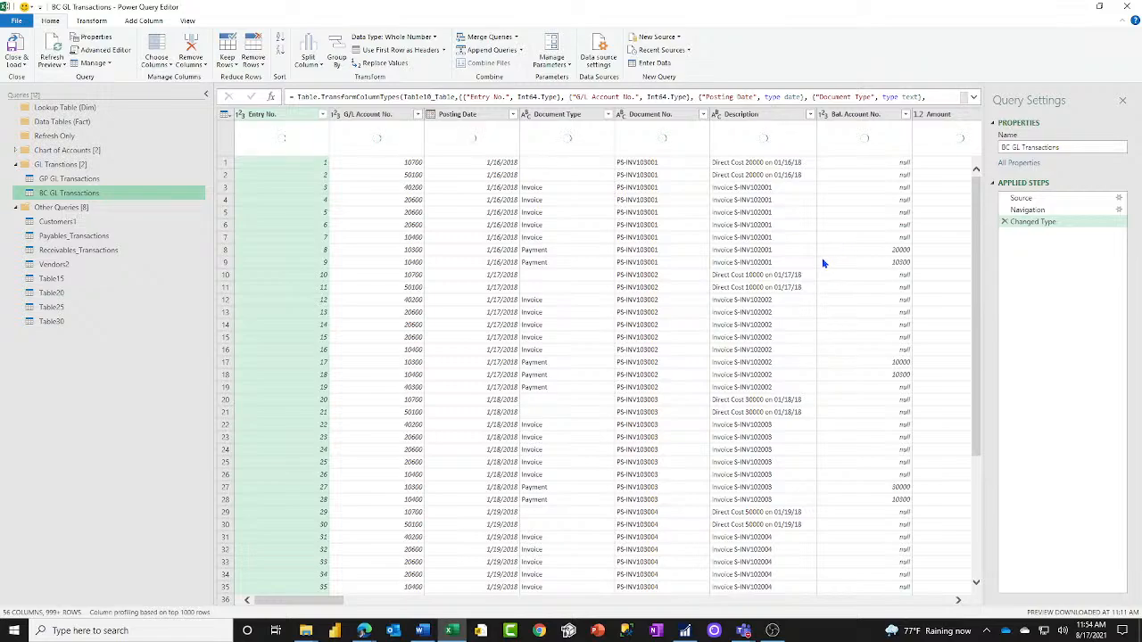
click(864, 600)
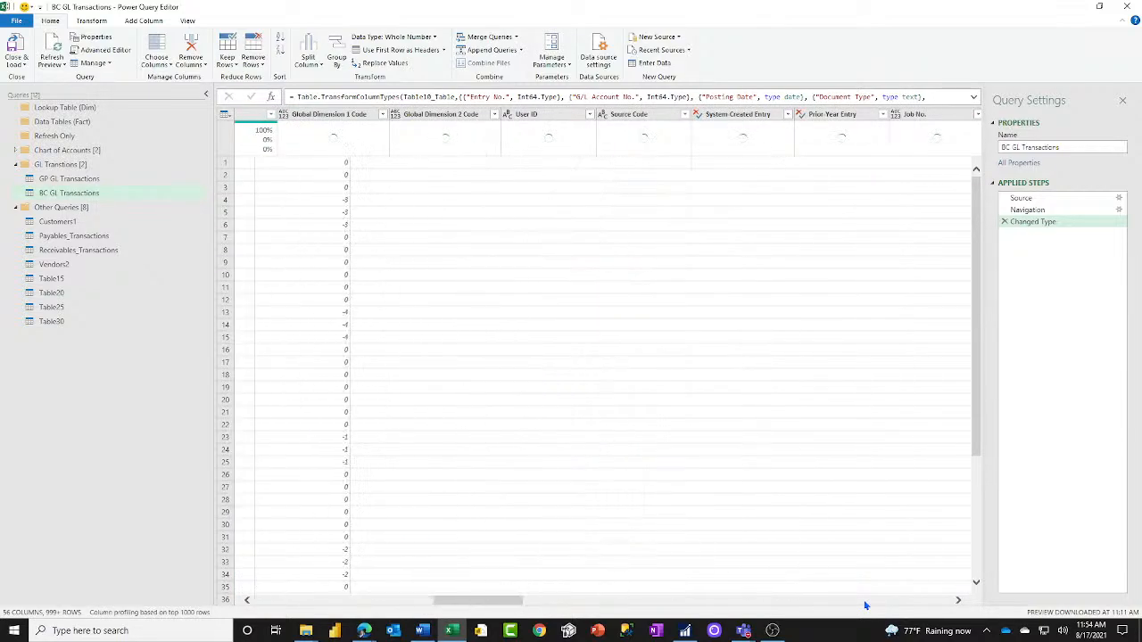
click(865, 605)
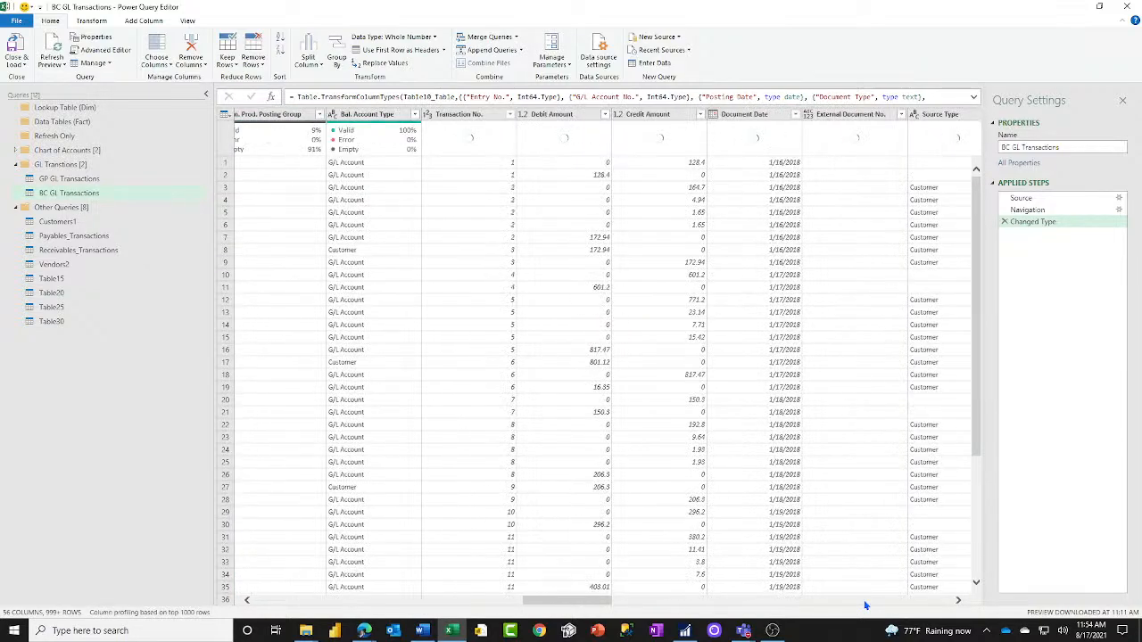
click(595, 598)
drag(584, 607, 434, 607)
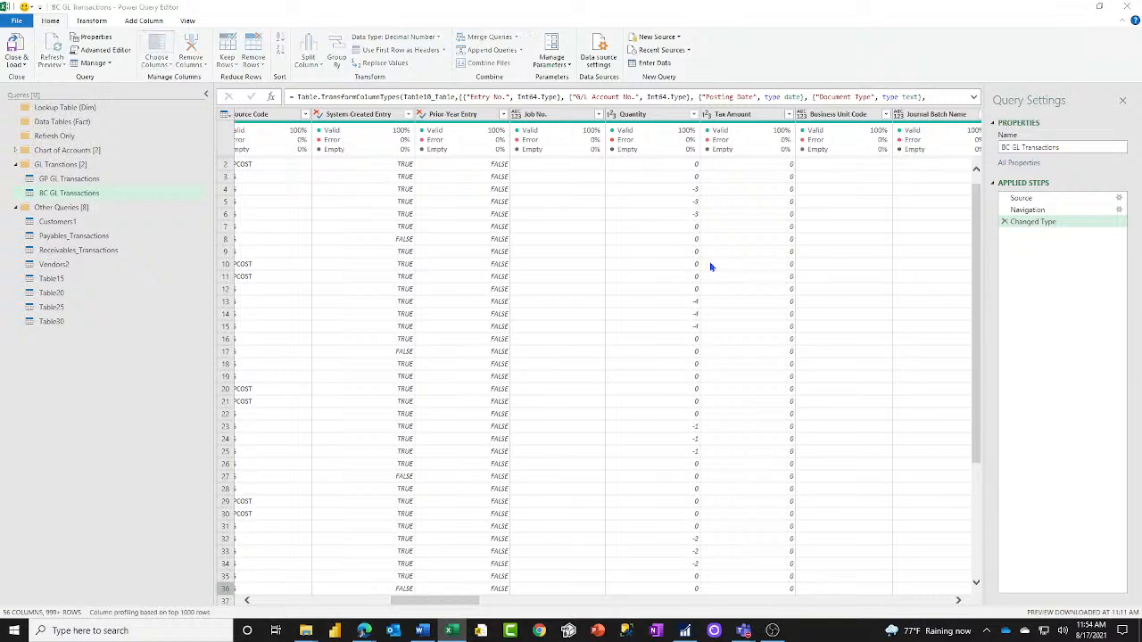
click(495, 204)
Mark Entry No., G/L Account No., Posting Date, Document Type, Document No. and Description as columns to keep.
click(495, 215)
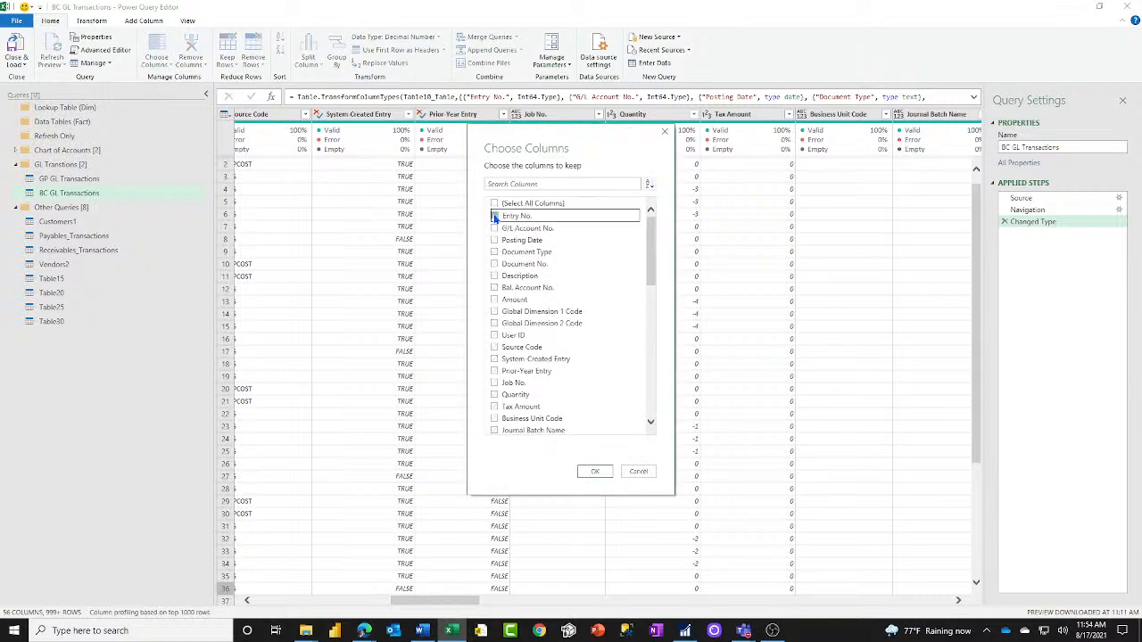
click(495, 227)
click(494, 240)
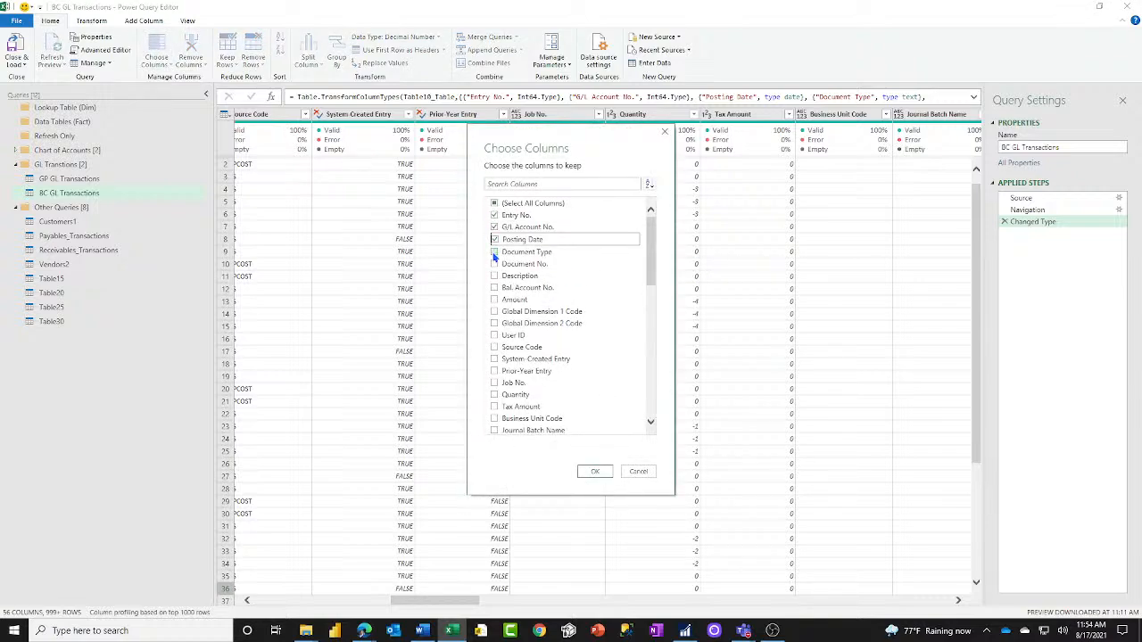
click(494, 251)
click(495, 263)
click(494, 275)
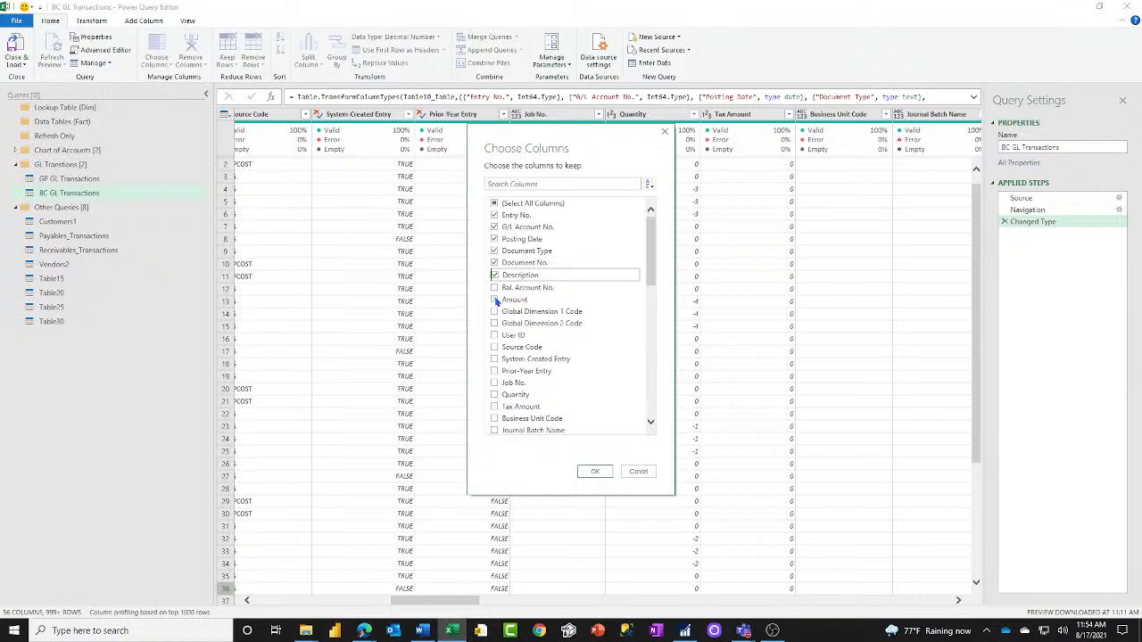
Add Amount, Global Dimension 1 Code, Global Dimension 2 Code, User ID and Source Code to the columns to keep.
click(494, 300)
click(494, 311)
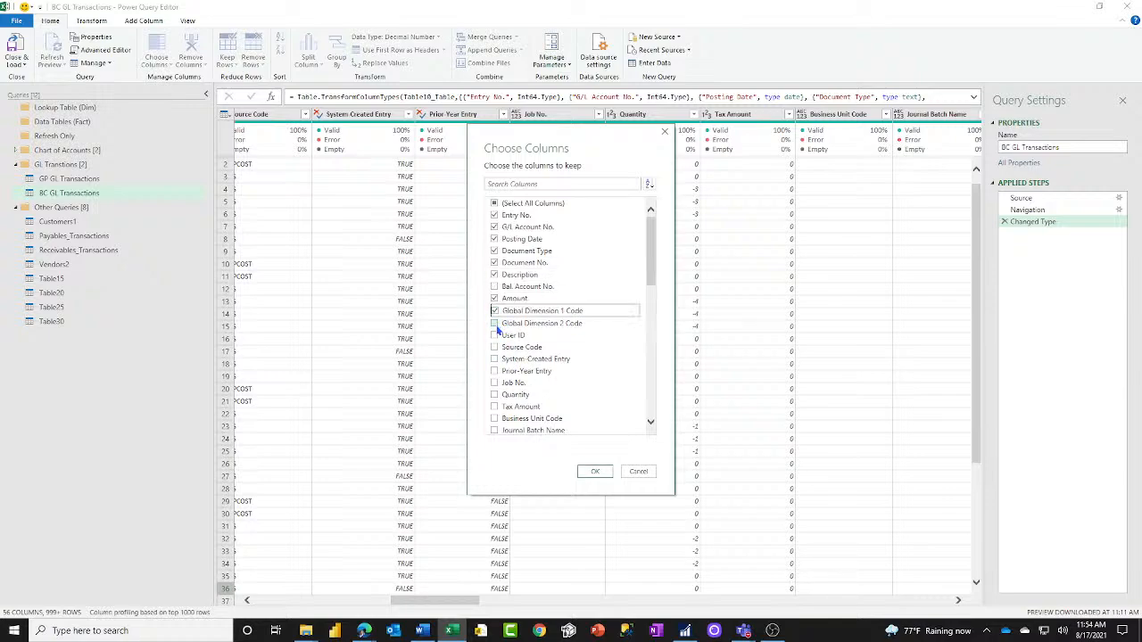
click(494, 323)
click(495, 334)
click(497, 347)
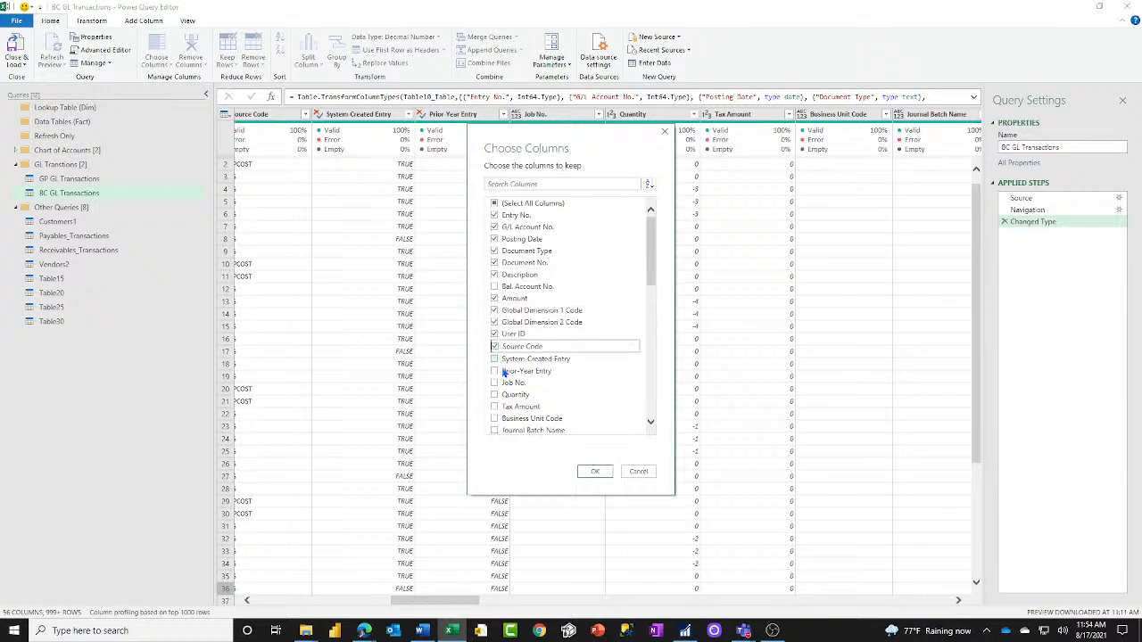
Add Gen. Posting Type, Gen. Bus. Posting Group, Gen. Prod. Posting Group, Transaction No., Debit Amount and Credit Amount to the columns to keep.
scroll(547, 407, down, 3)
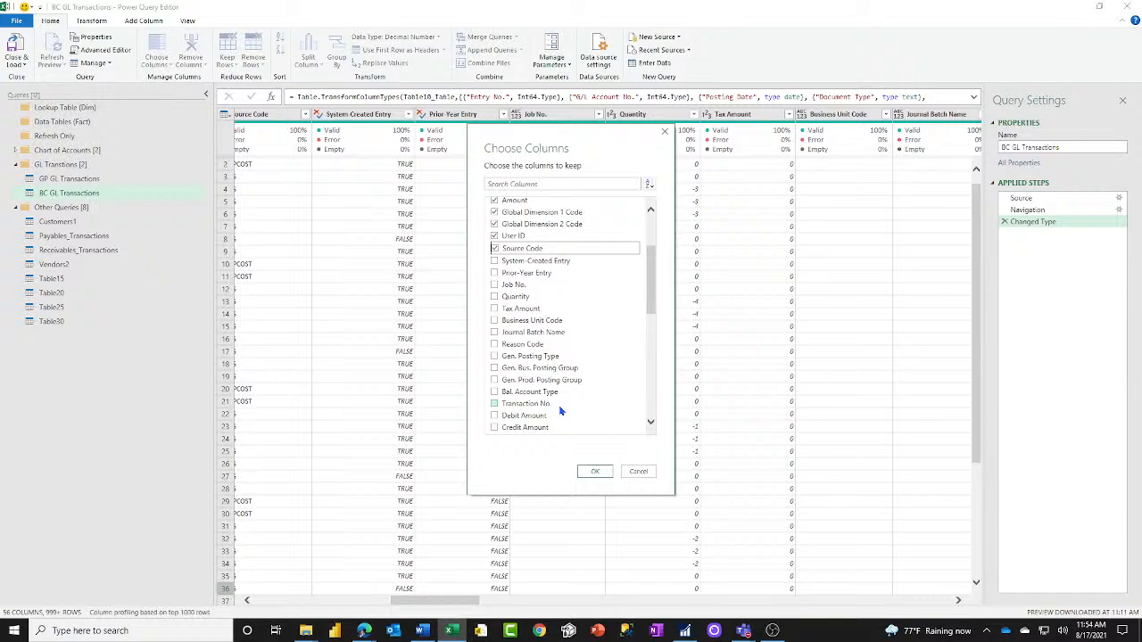
click(494, 355)
click(494, 367)
click(494, 379)
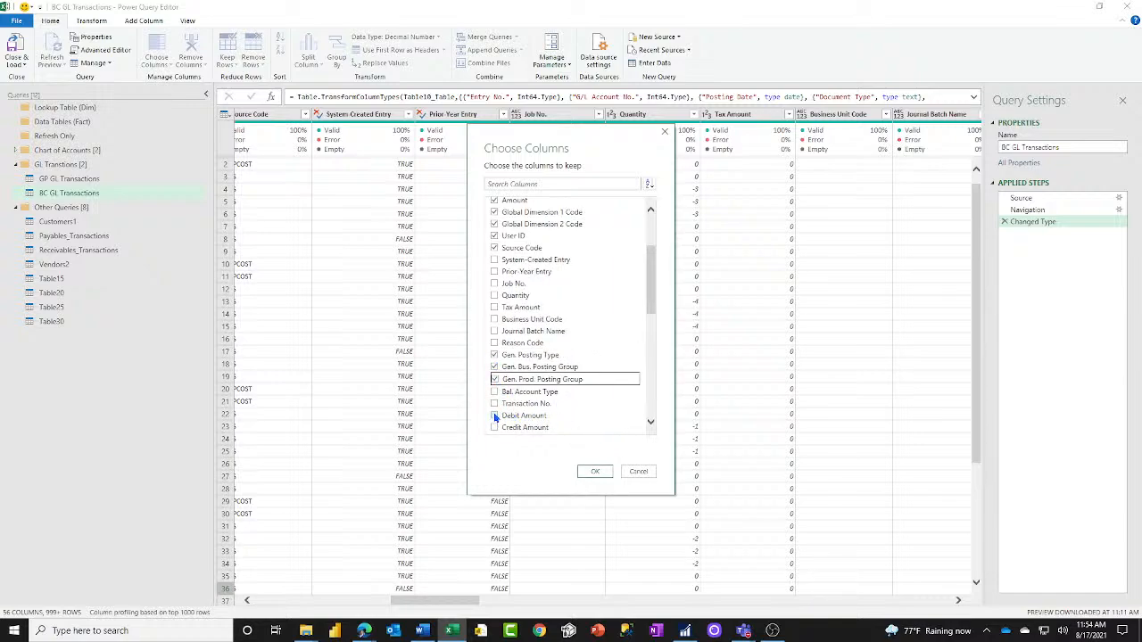
click(496, 416)
click(495, 428)
click(494, 404)
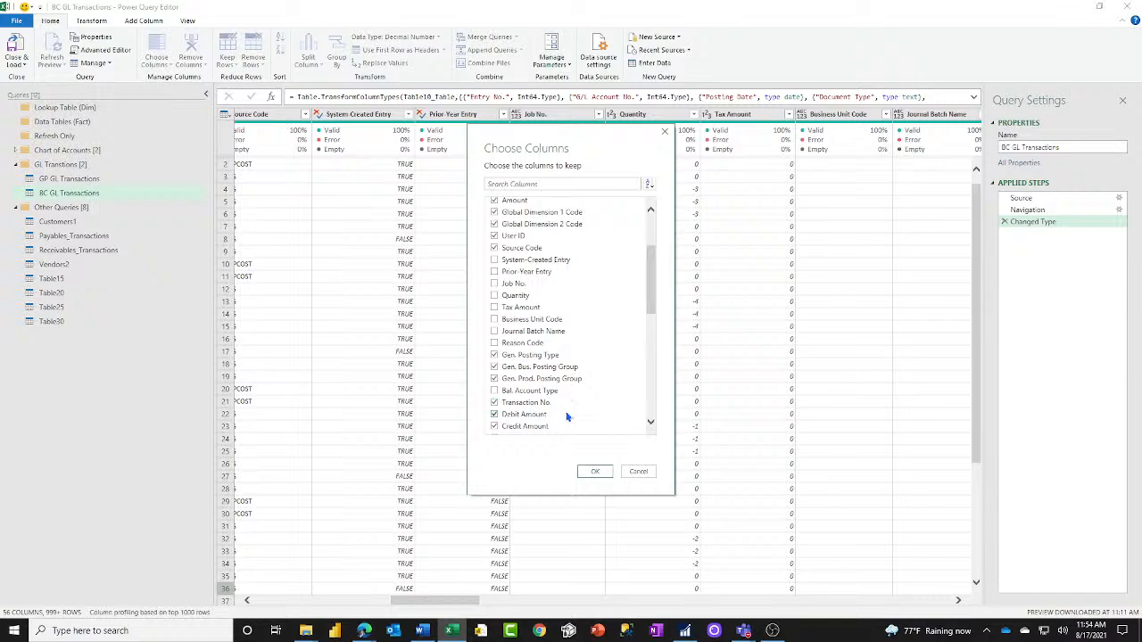
Add External Document No. and Prior-Year Entry to the columns to keep and apply the column selection.
scroll(567, 417, down, 2)
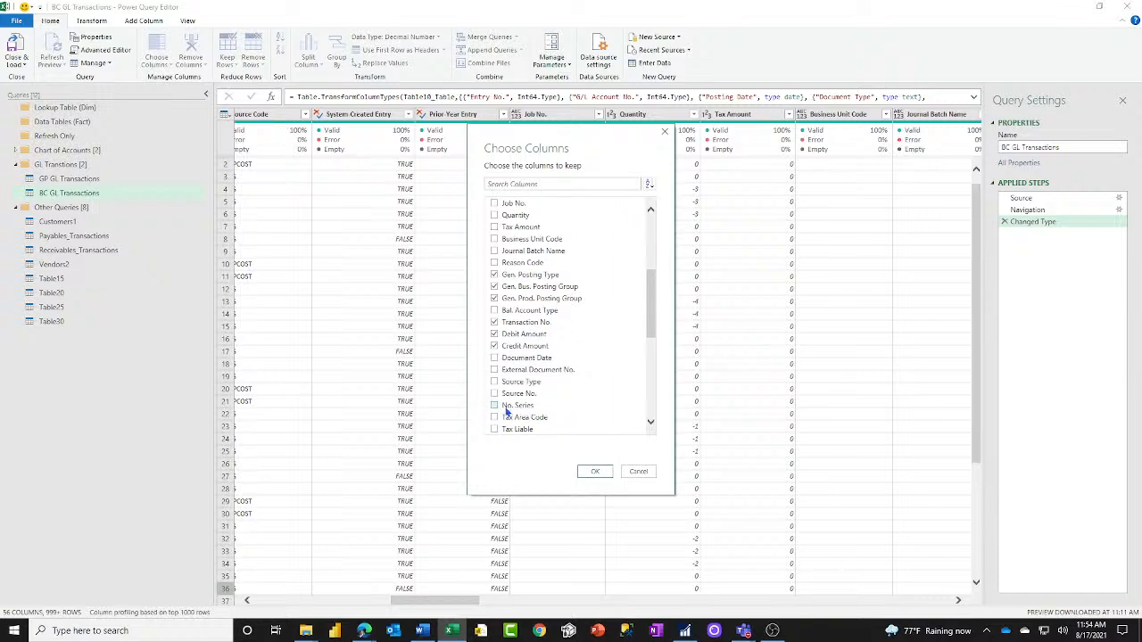
click(495, 370)
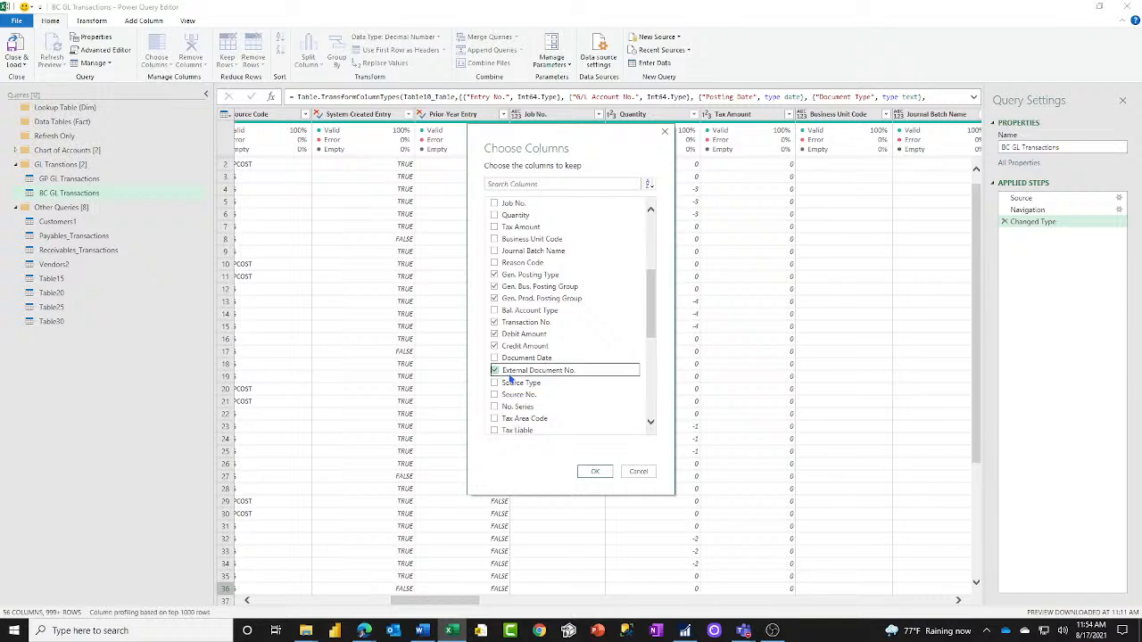
scroll(562, 405, down, 3)
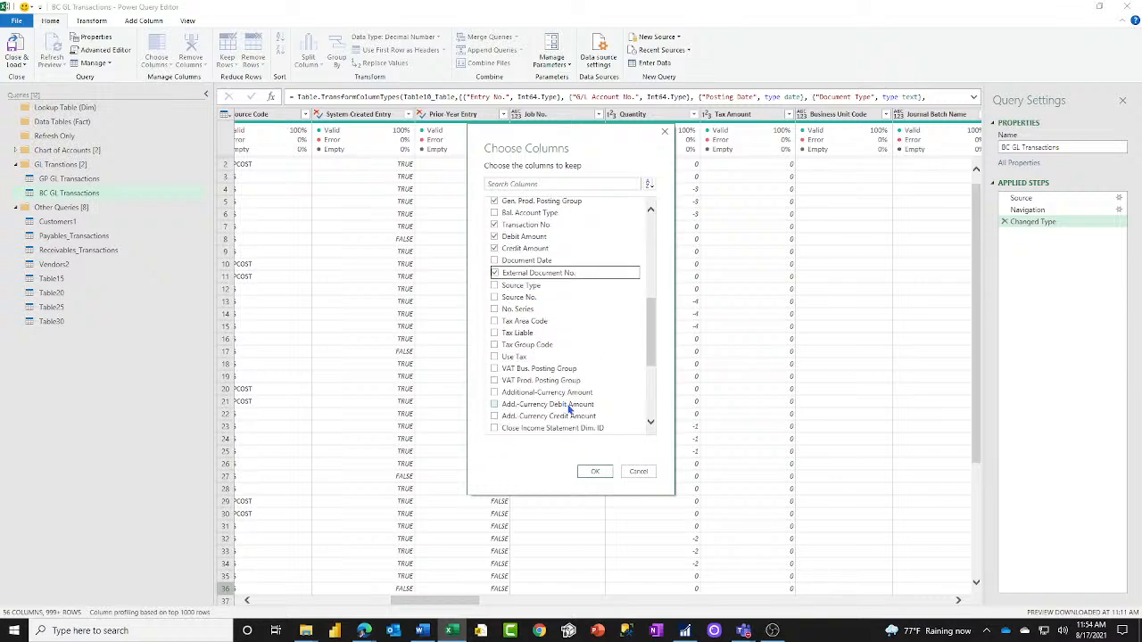
scroll(574, 409, up, 7)
scroll(574, 409, up, 1)
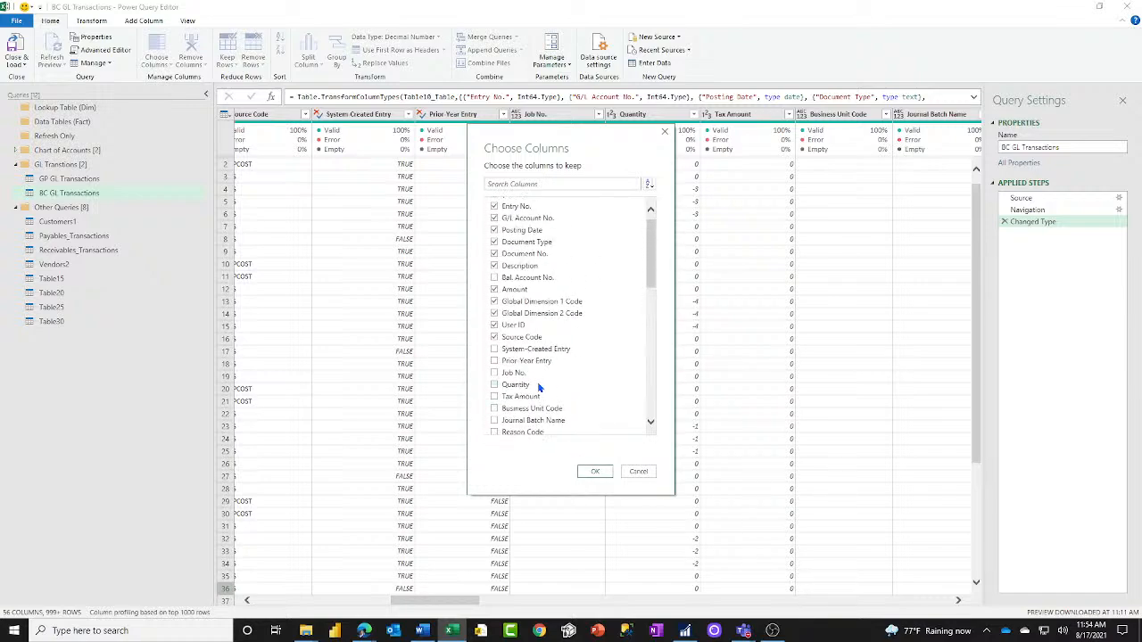
click(494, 361)
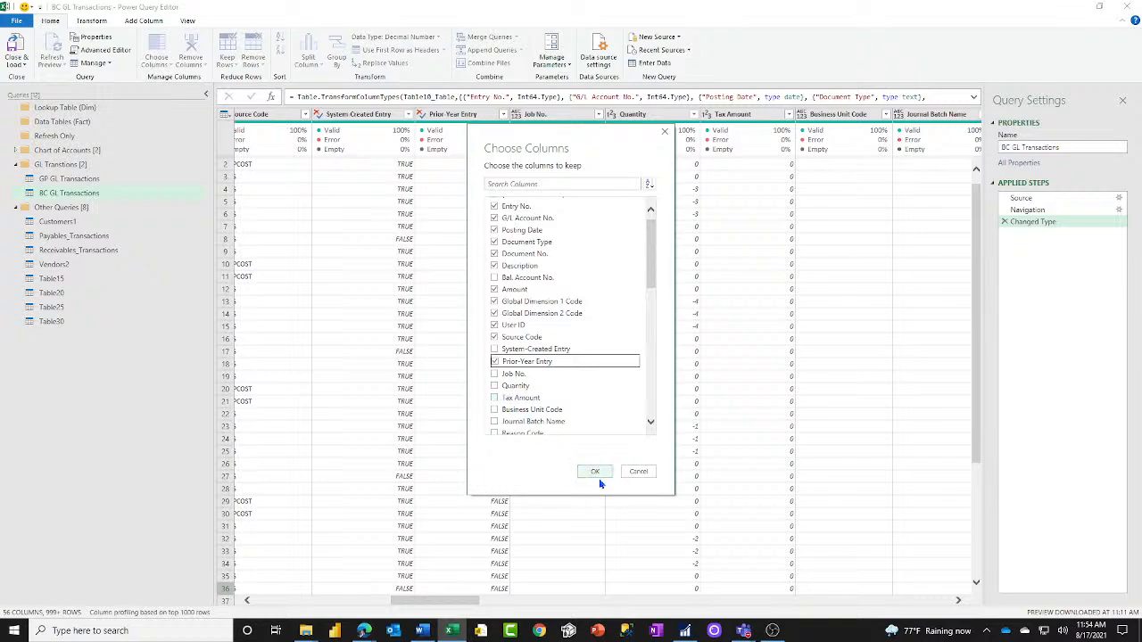
click(496, 387)
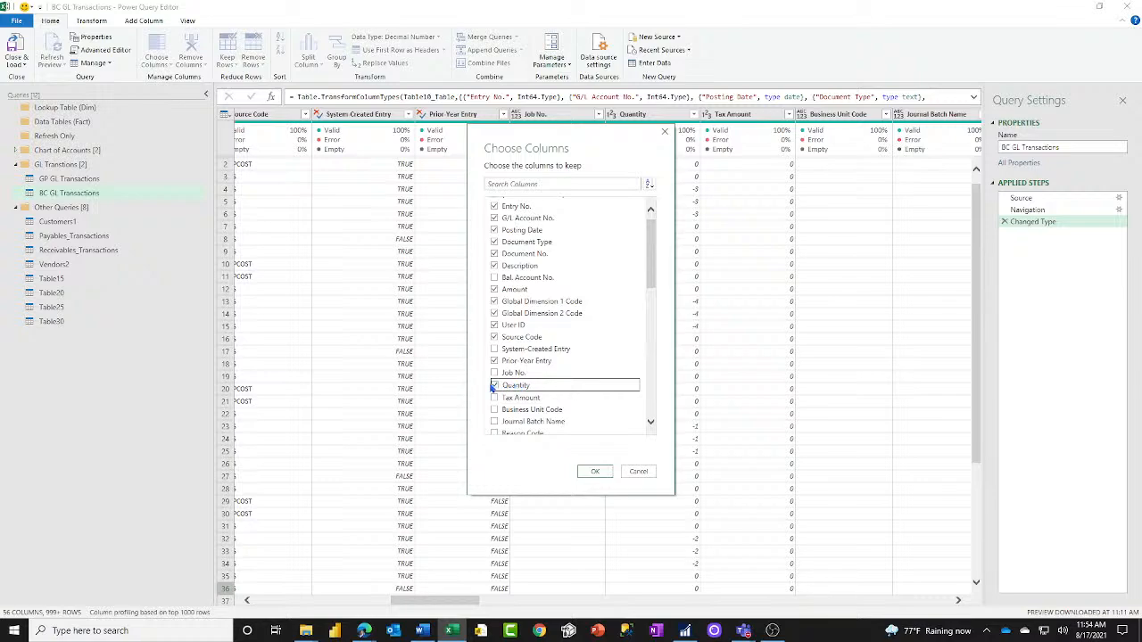
click(593, 471)
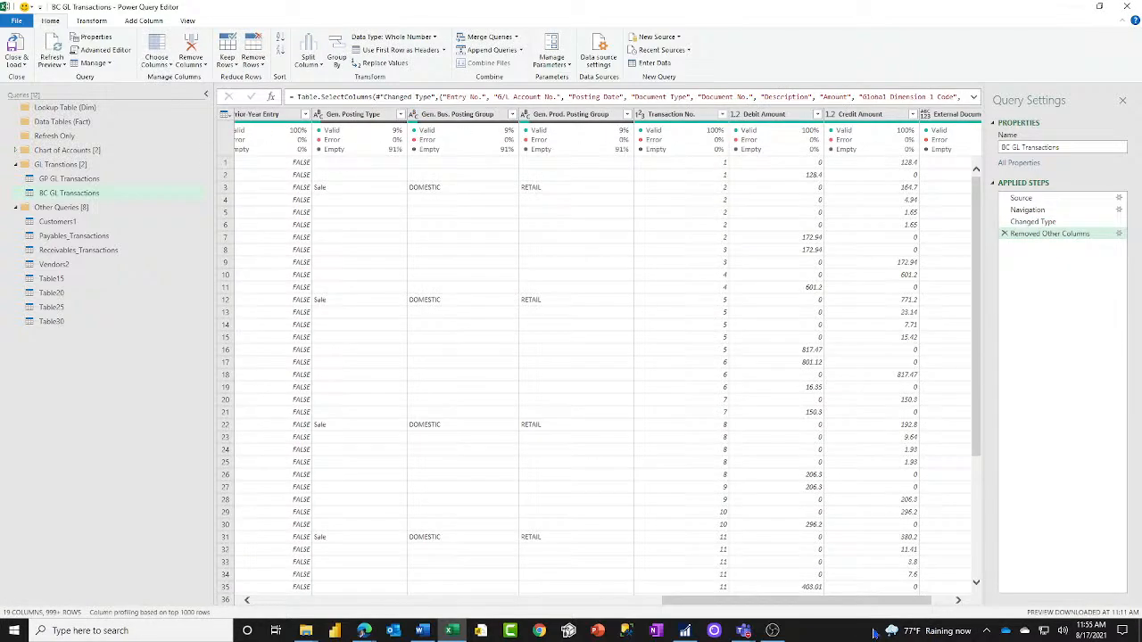
Check the last columns of BC GL Transactions at the Changed Type step and return to the Removed Other Columns step.
drag(862, 604, 881, 604)
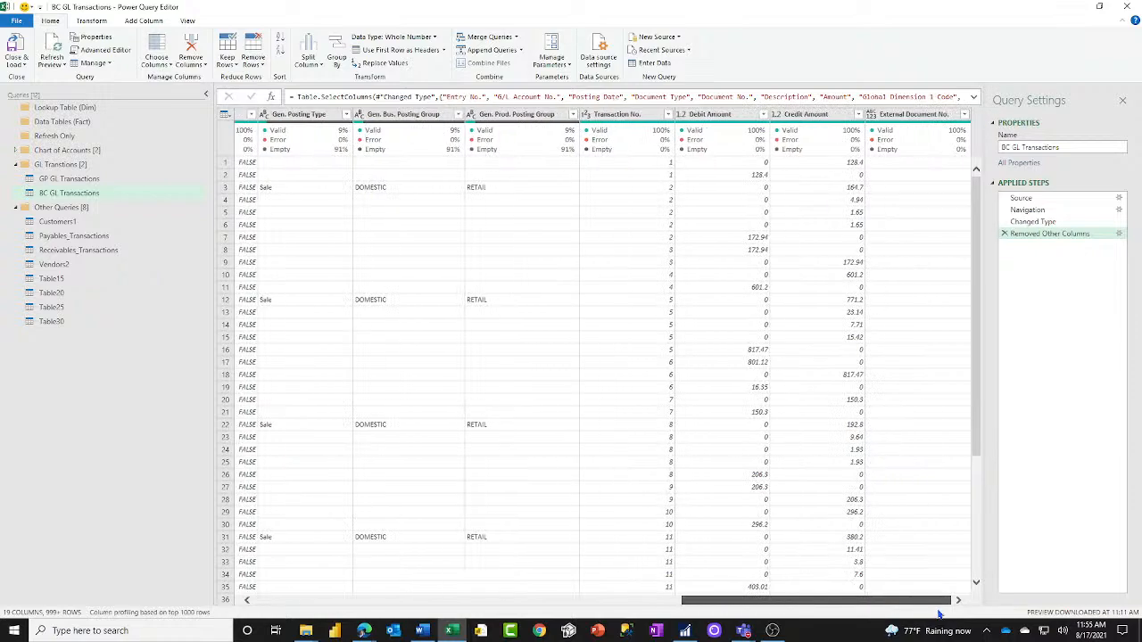
click(1034, 222)
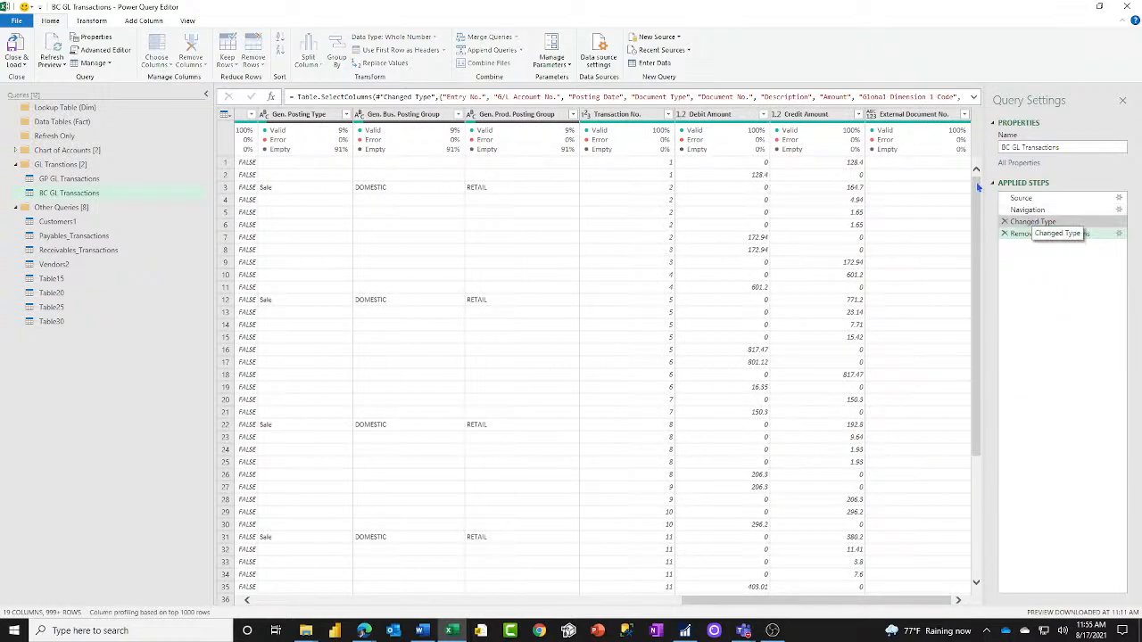
click(913, 603)
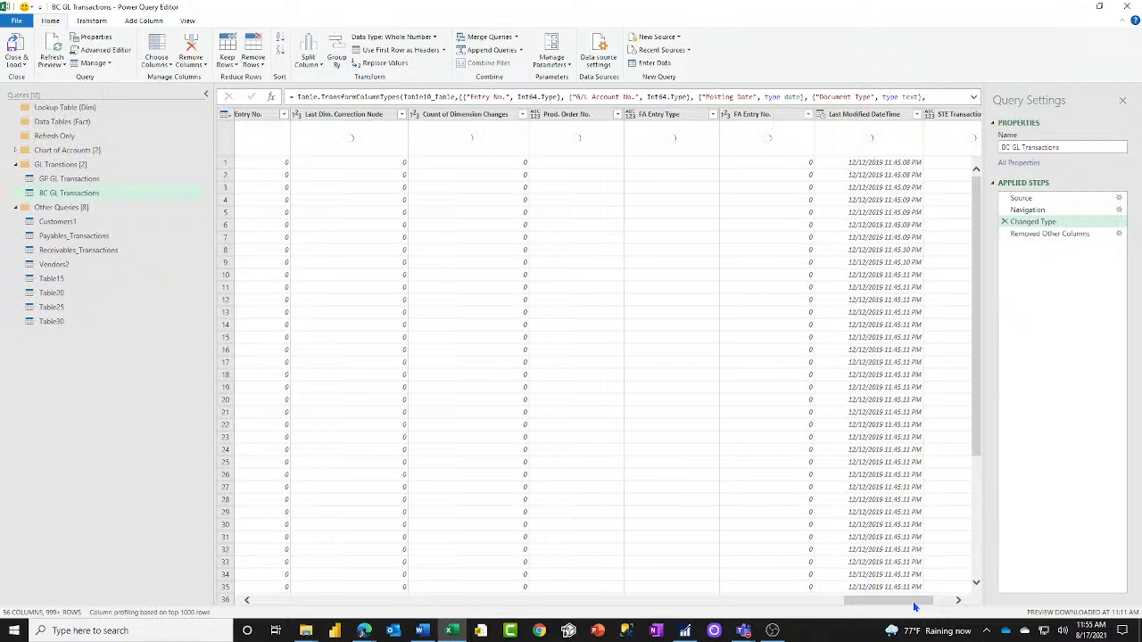
drag(893, 603, 933, 600)
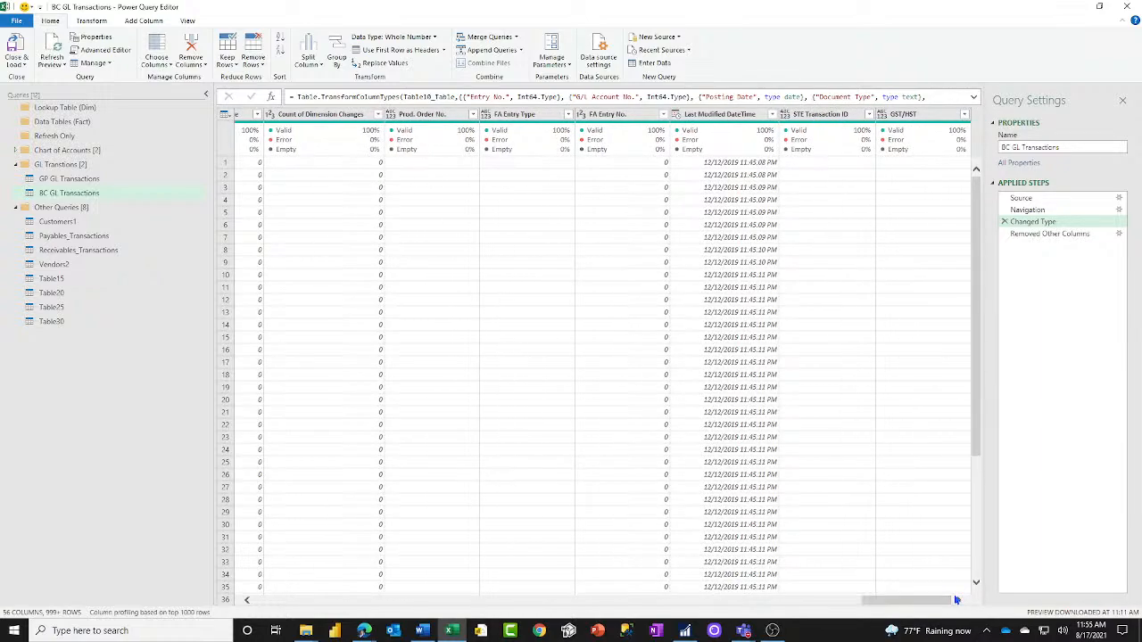
click(1050, 233)
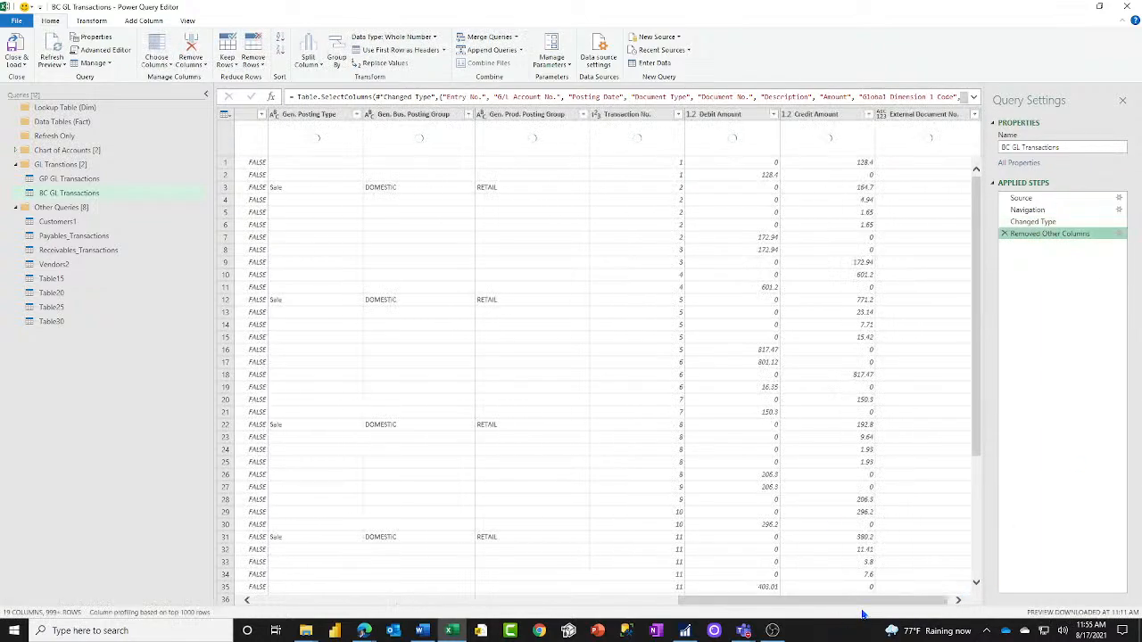
Set the data type of the External Document No. column to Text.
click(884, 114)
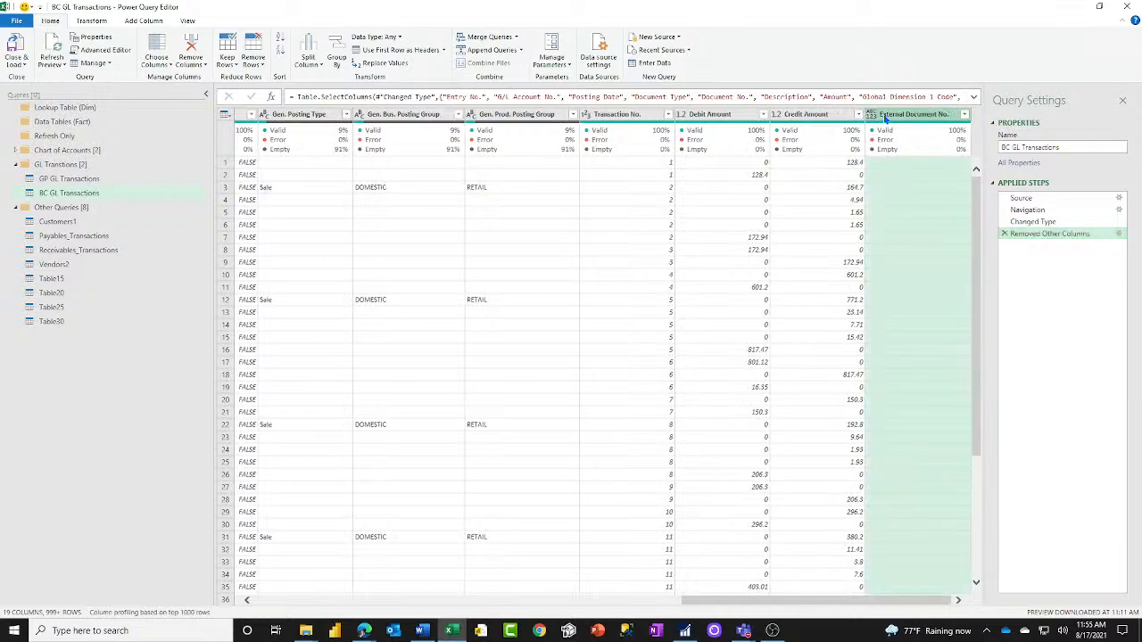
click(872, 117)
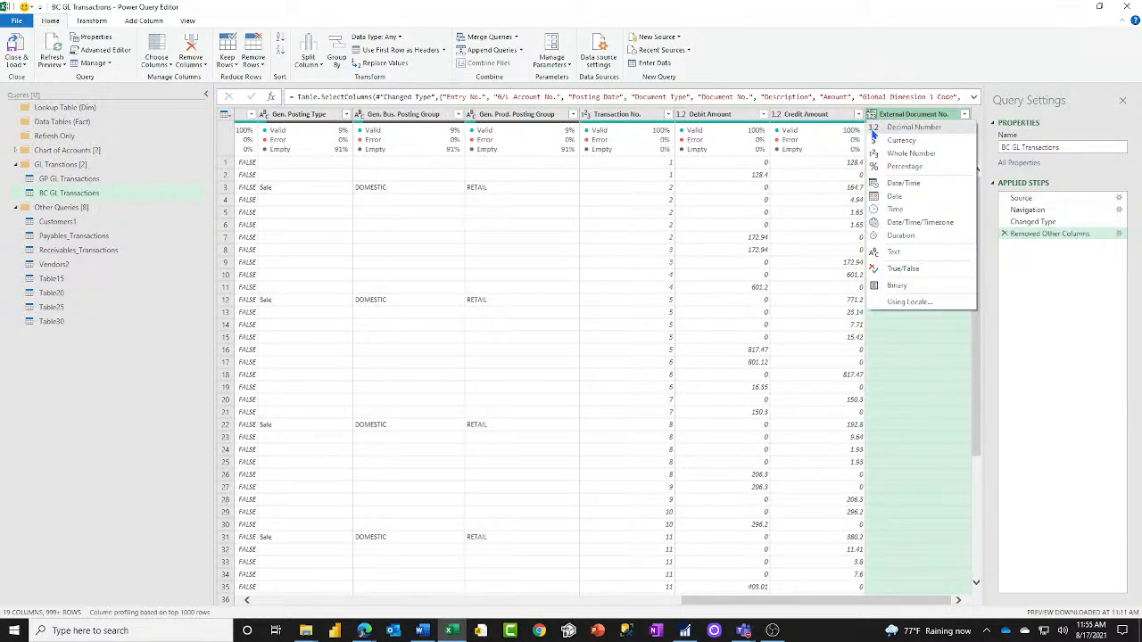
click(882, 251)
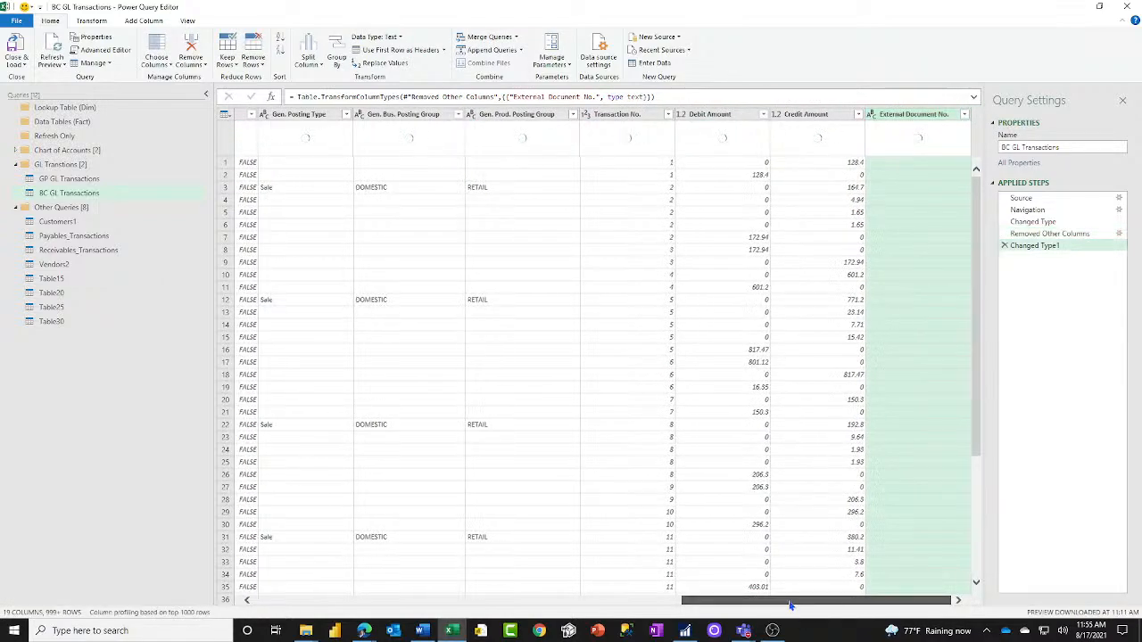
Set the data type of both the Global Dimension 1 Code and Global Dimension 2 Code columns to Text.
drag(795, 599, 526, 591)
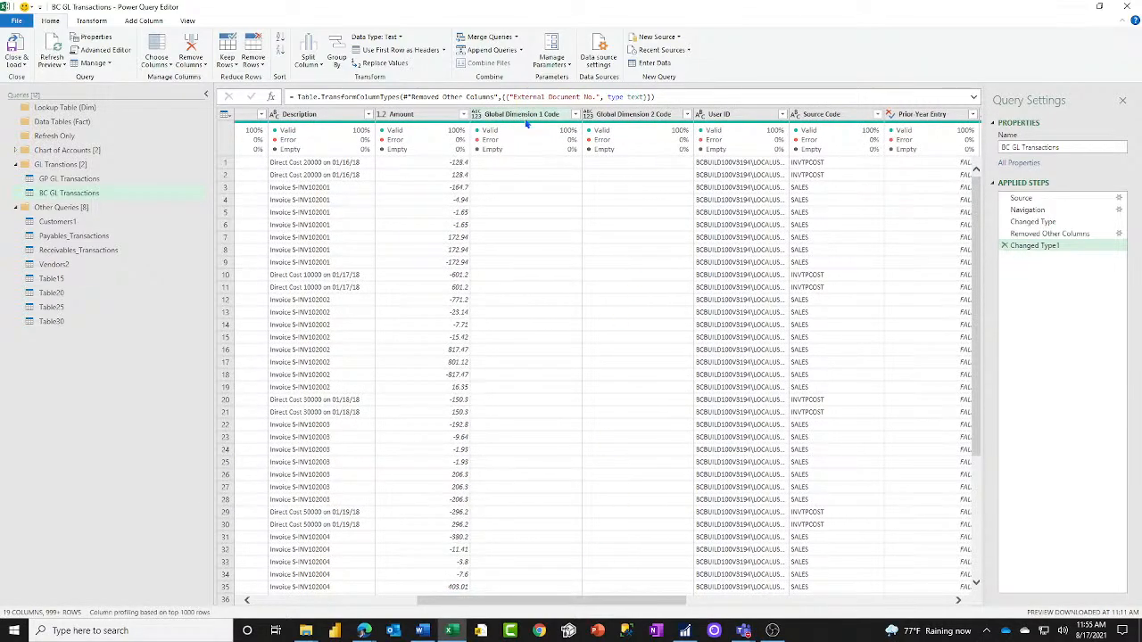
click(563, 117)
ctrl+click(626, 118)
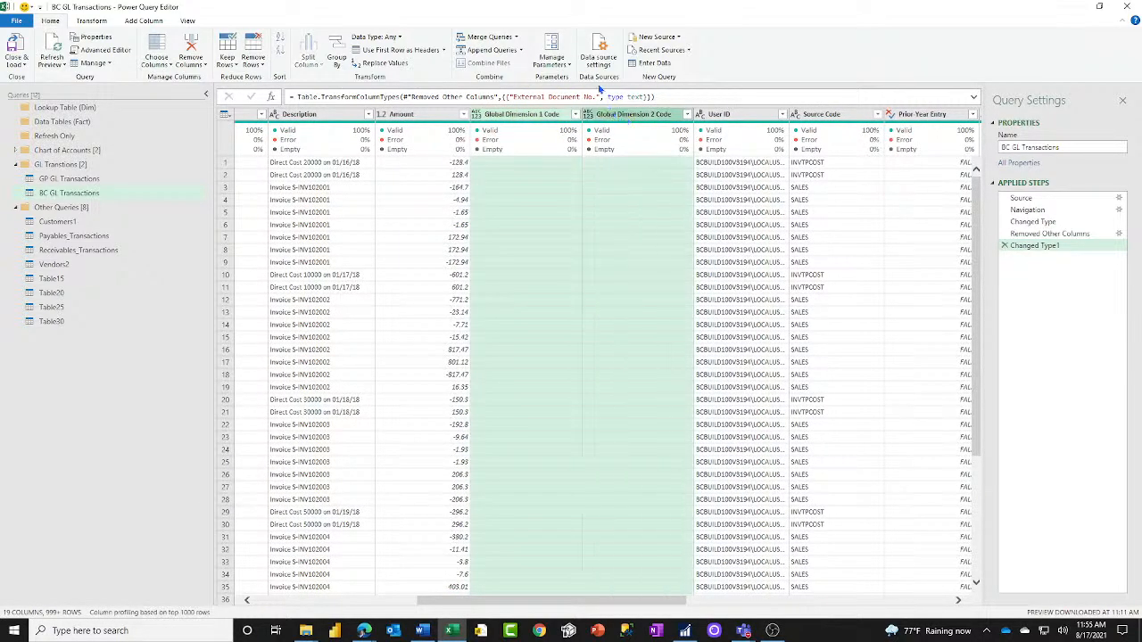
click(376, 37)
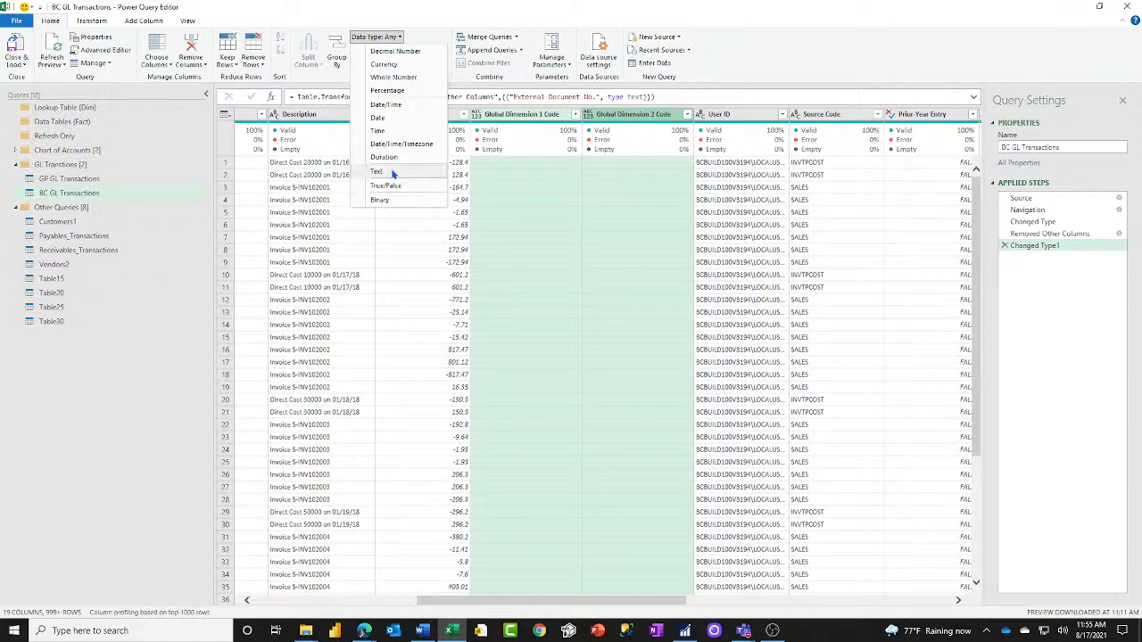
click(393, 173)
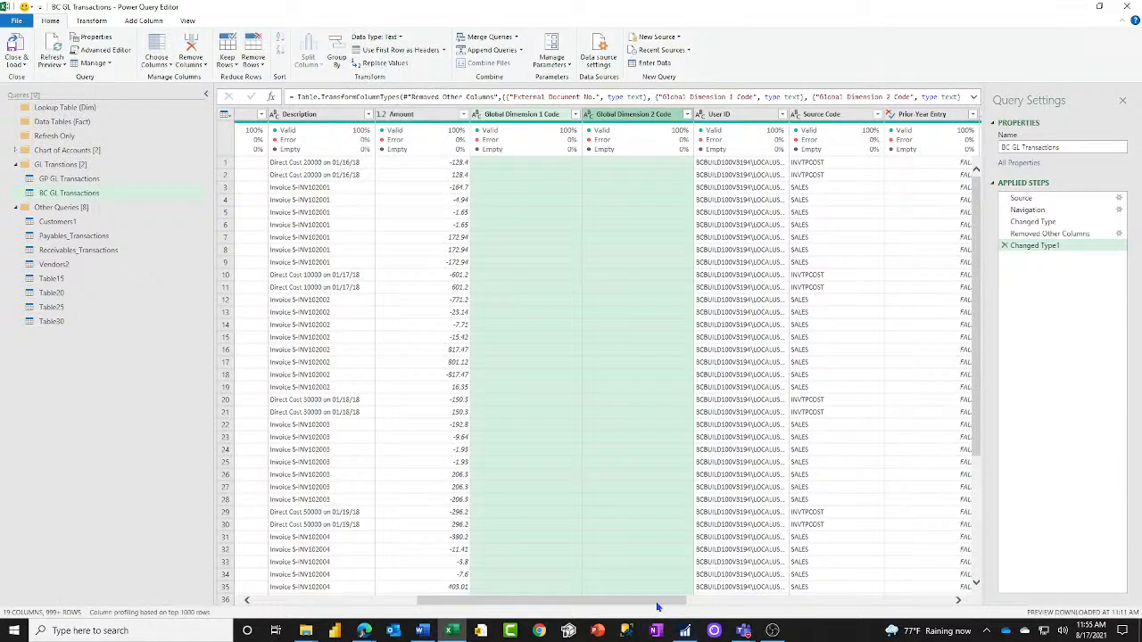
drag(658, 607, 453, 589)
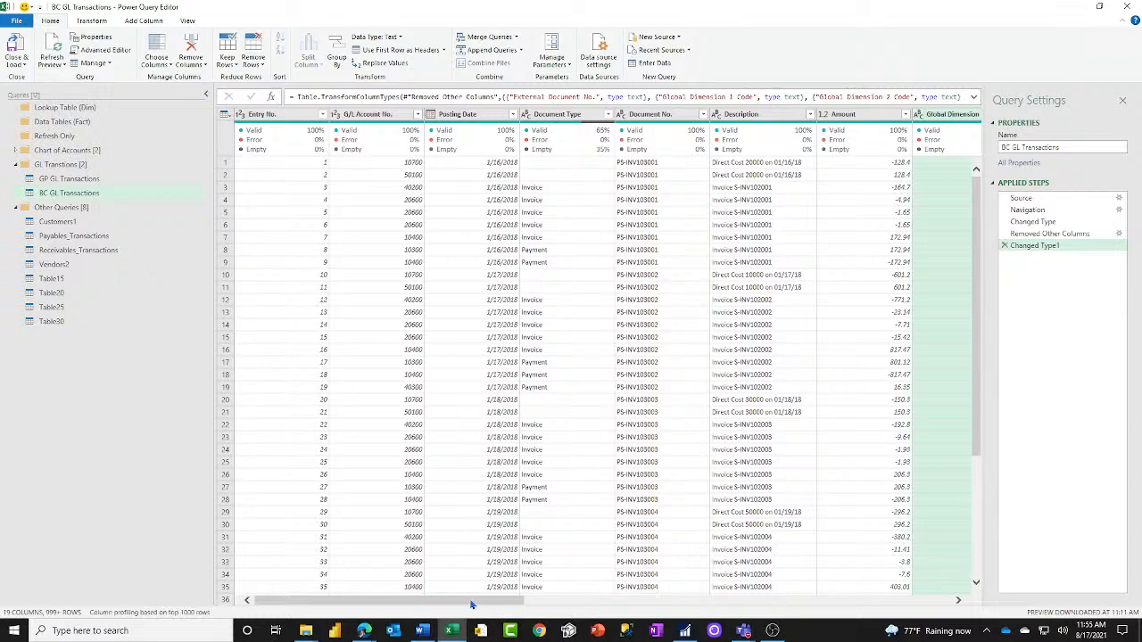
drag(472, 605, 518, 613)
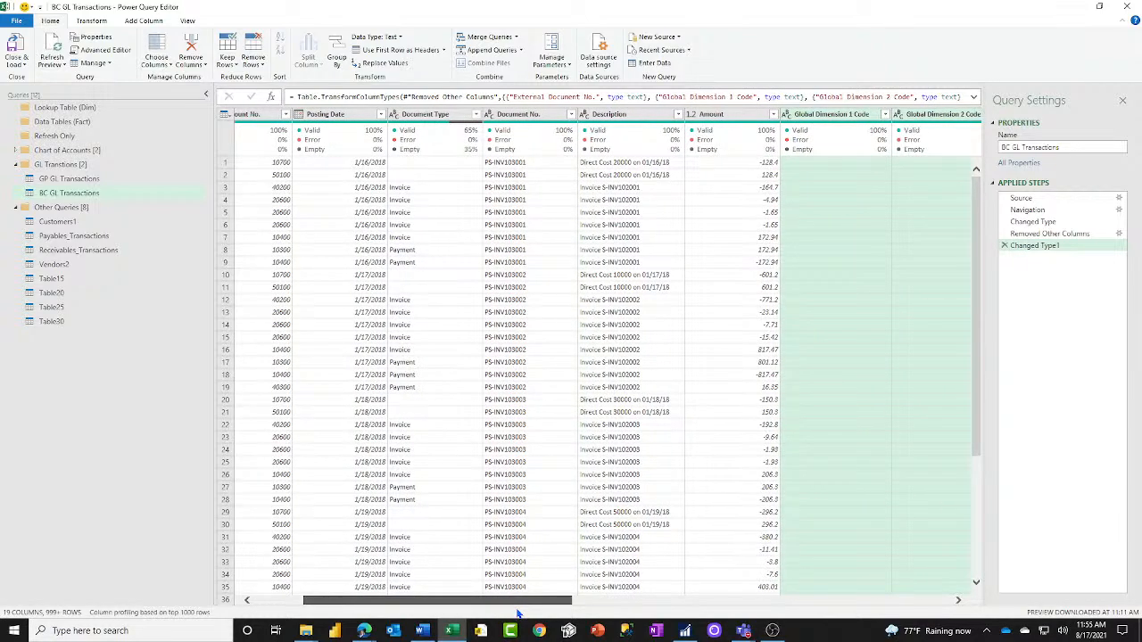
drag(518, 612, 523, 611)
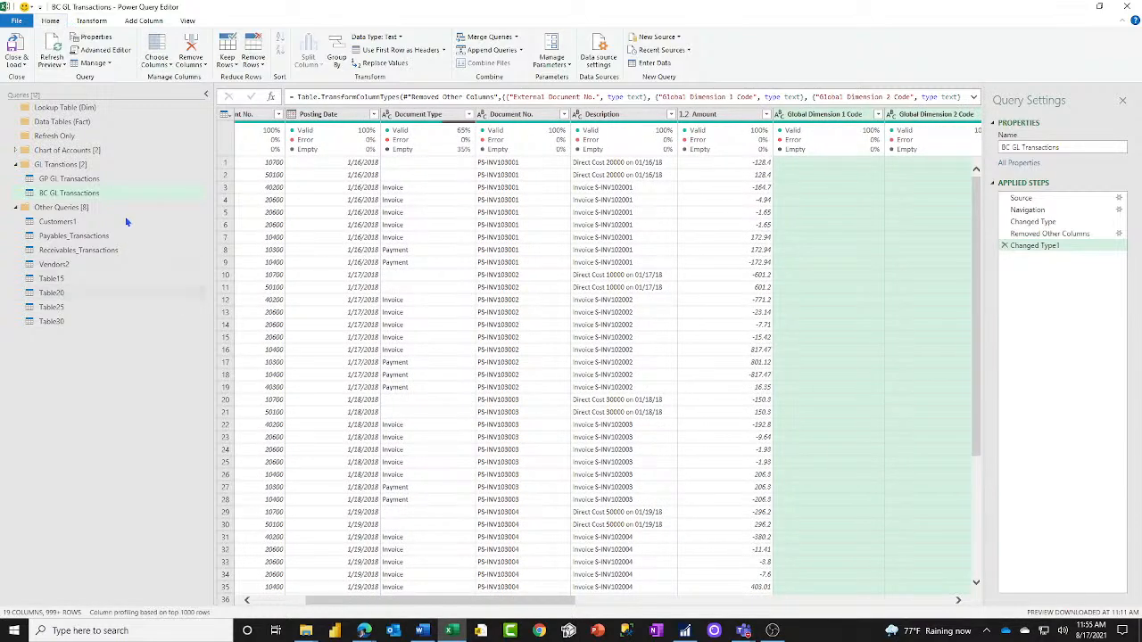
click(277, 600)
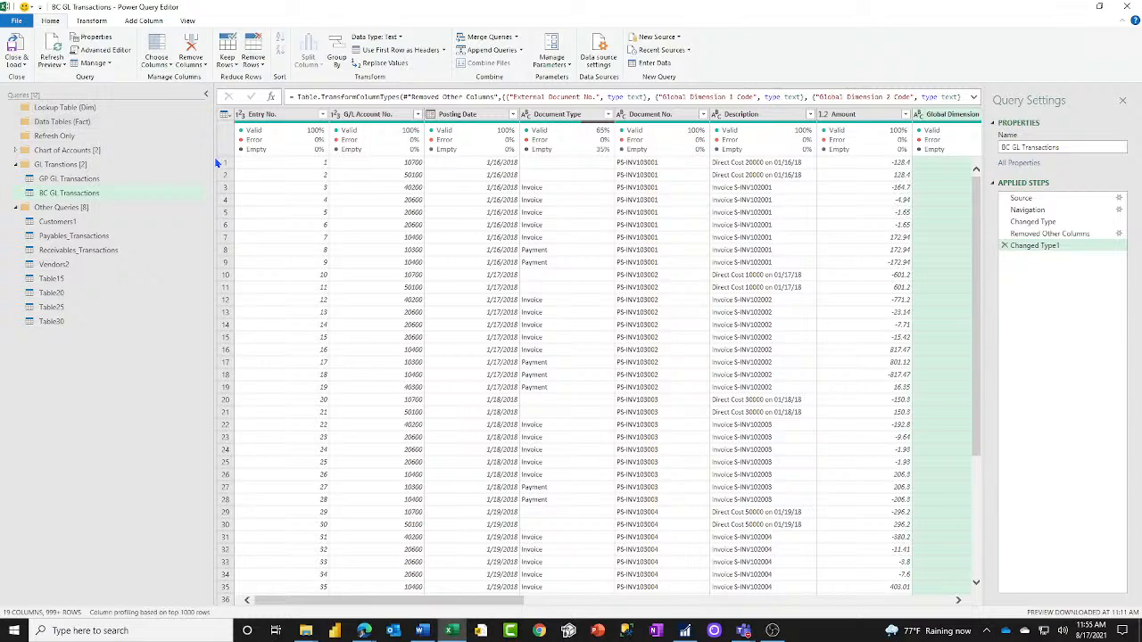
click(16, 21)
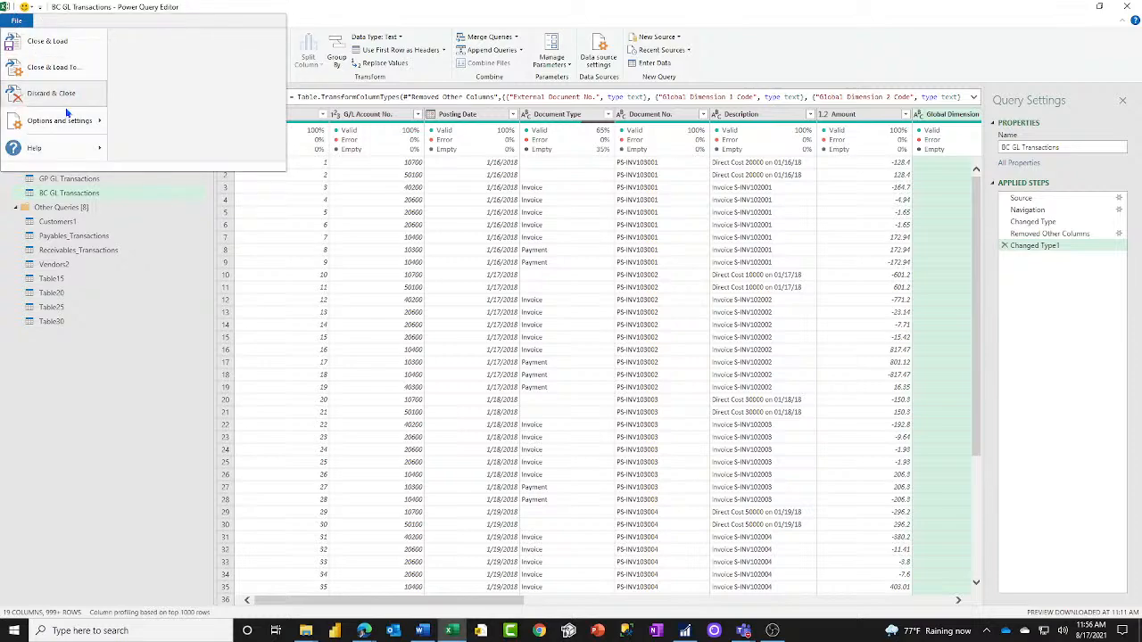
mouse_move(76, 120)
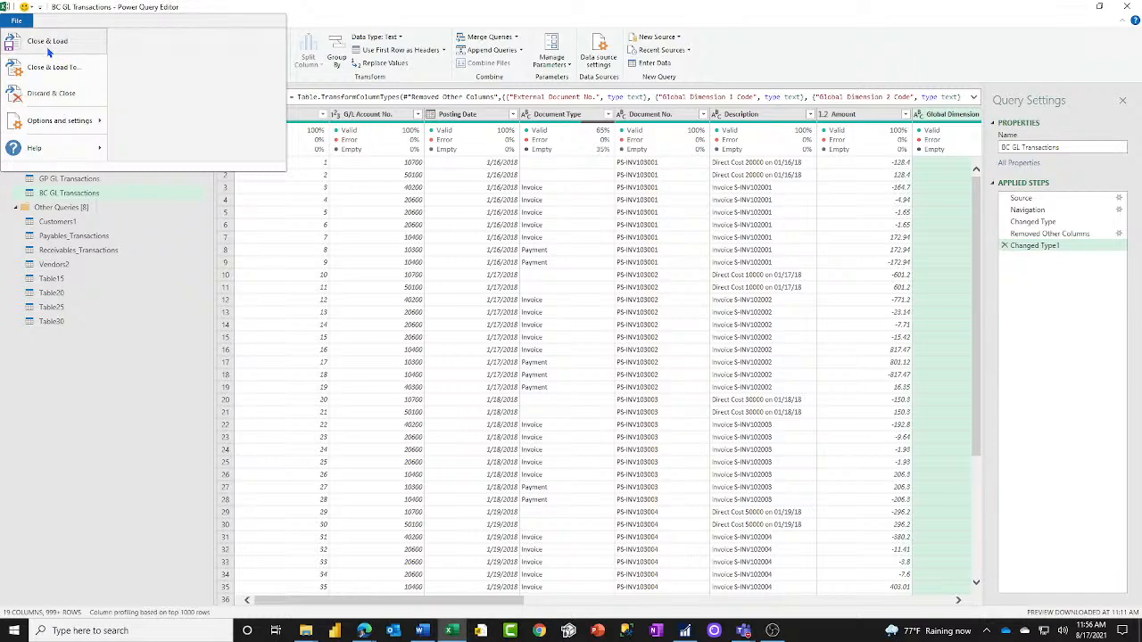
click(353, 17)
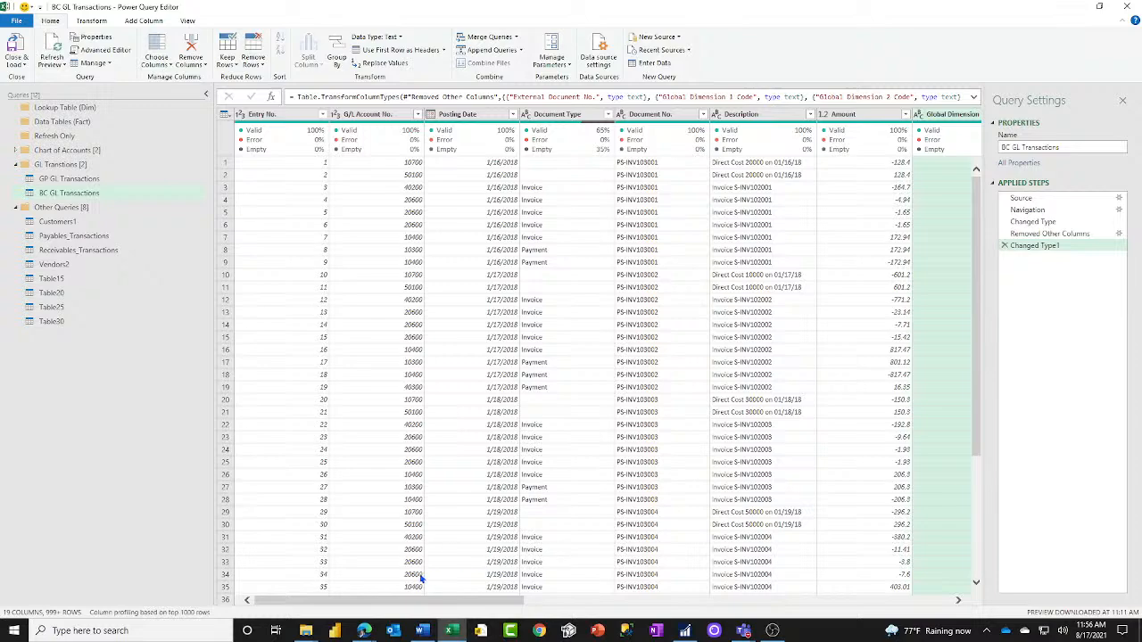
Switch to the GP GL Transactions query and set the TRX Date column's data type to Date.
click(74, 181)
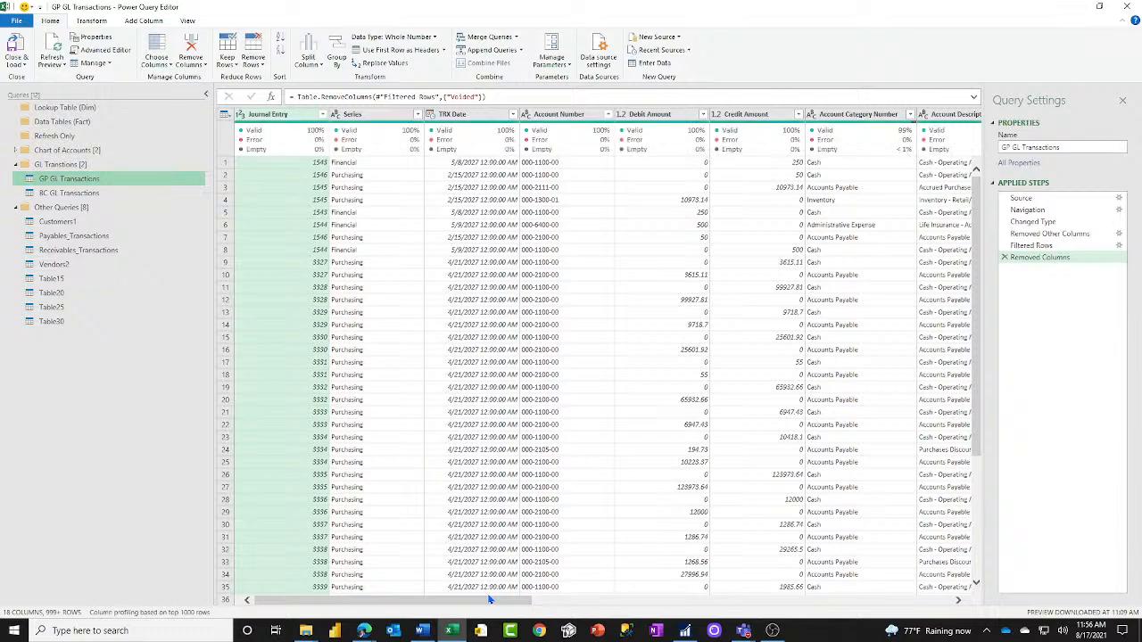
click(433, 114)
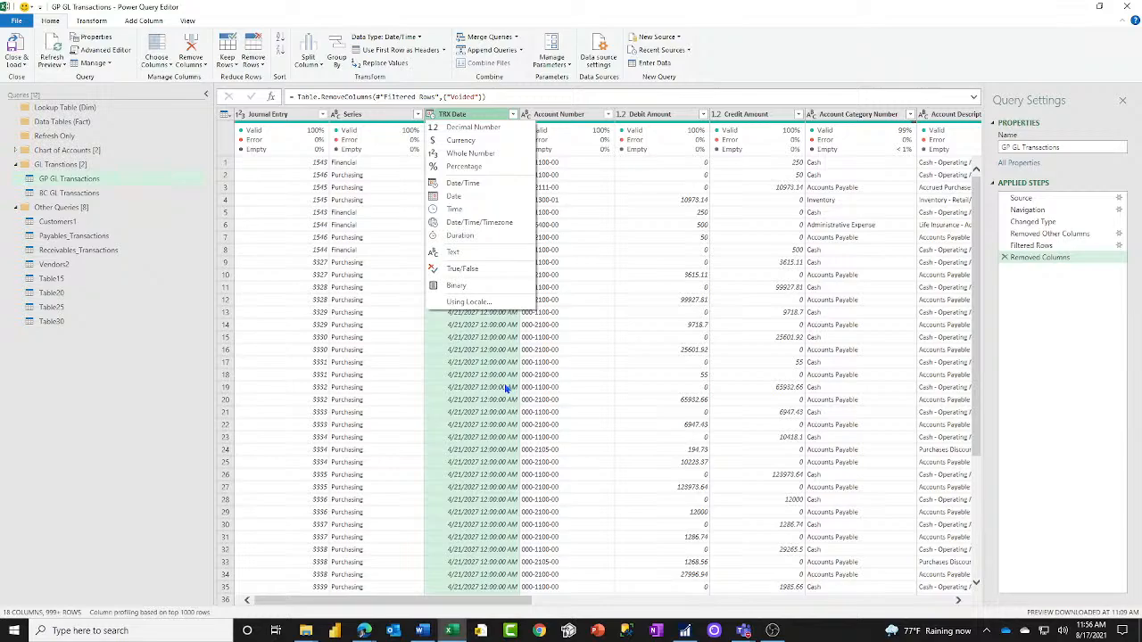
click(452, 198)
Set the data type of the Originating Posted Date column to Date.
click(789, 604)
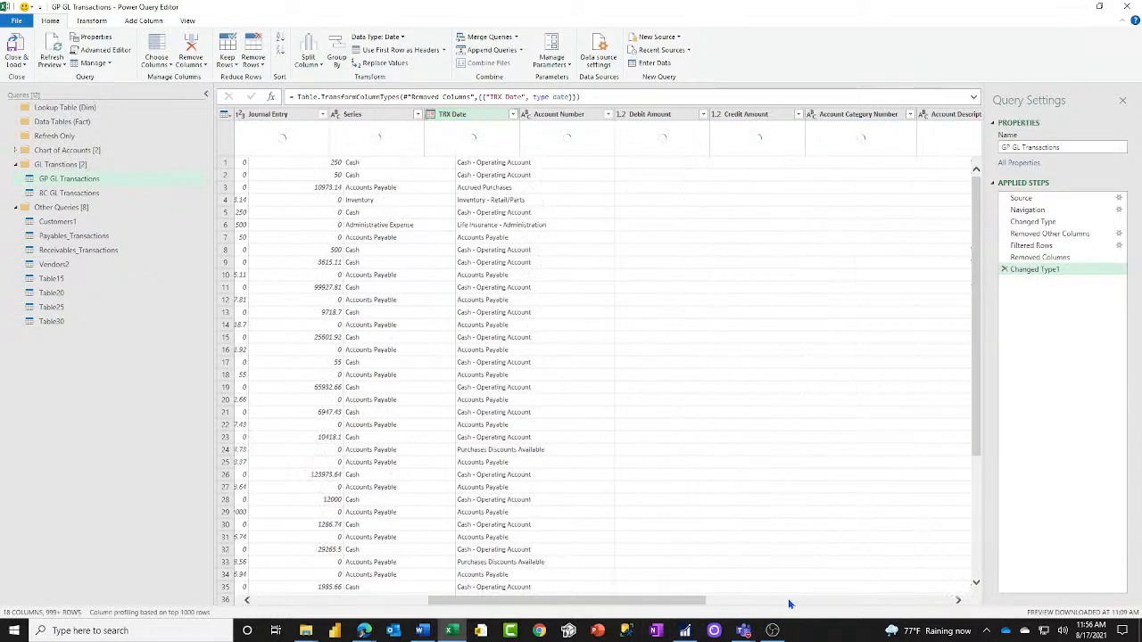
drag(789, 604, 930, 604)
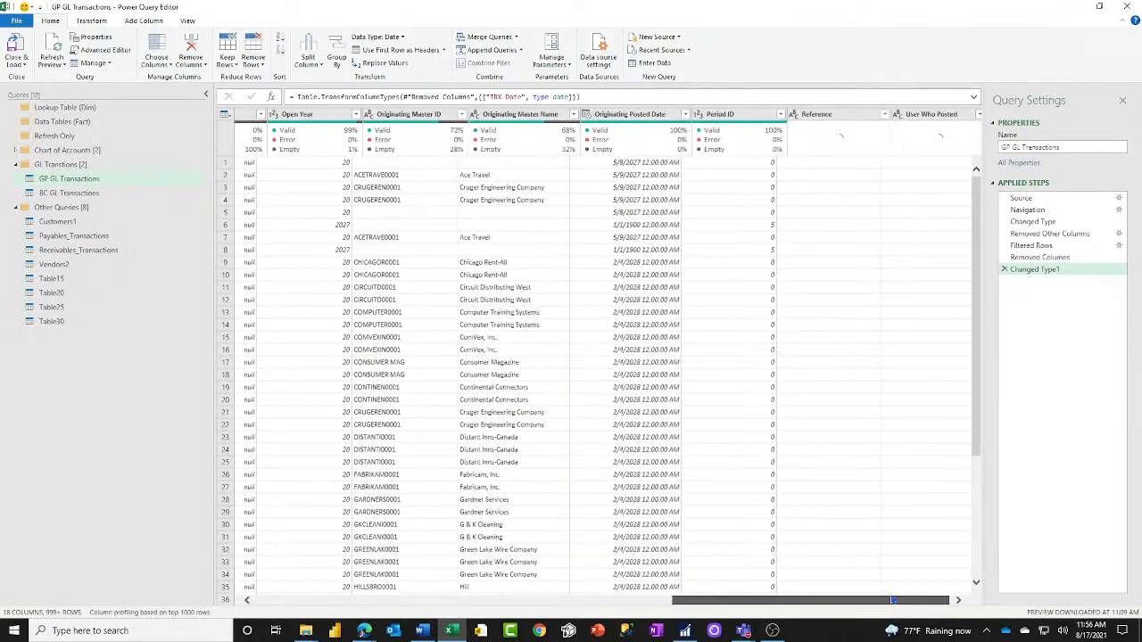
click(577, 119)
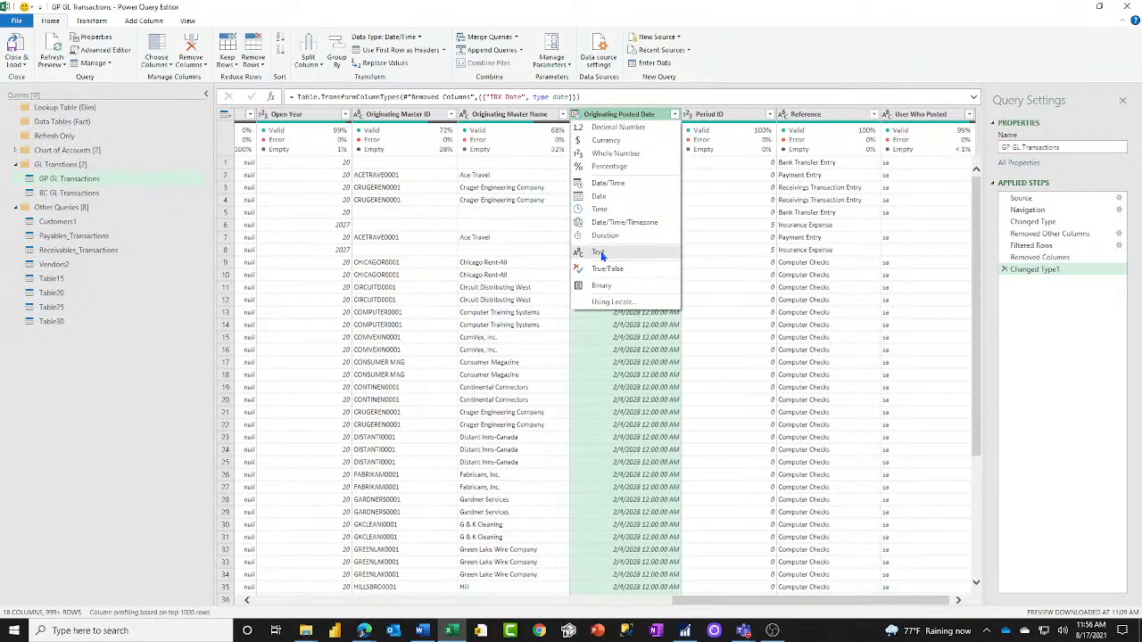
click(603, 197)
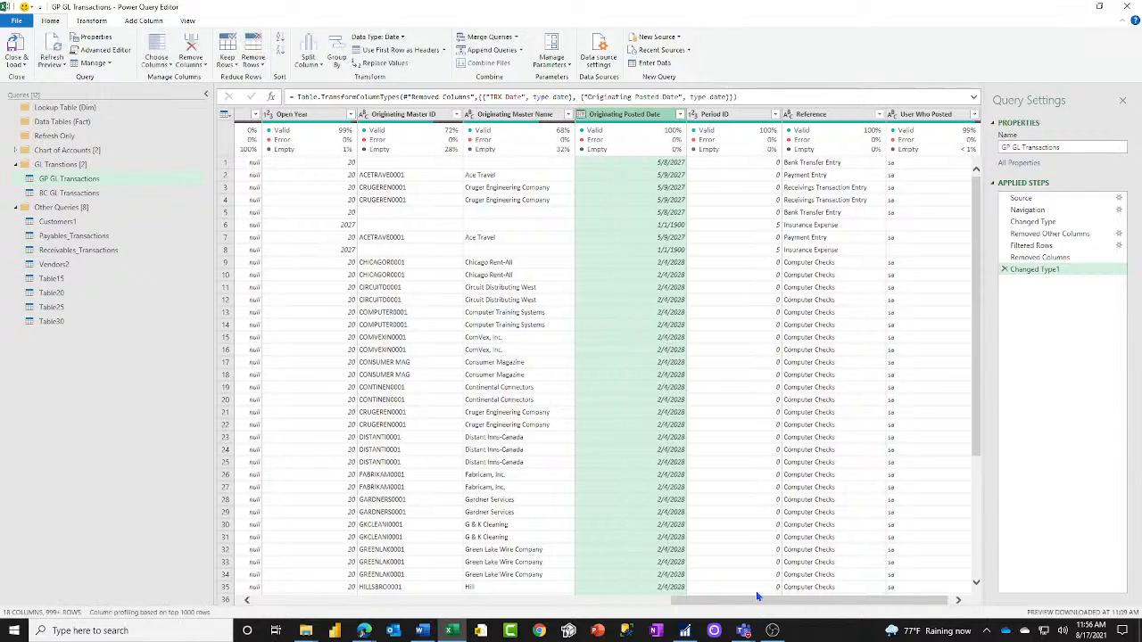
drag(752, 603, 758, 603)
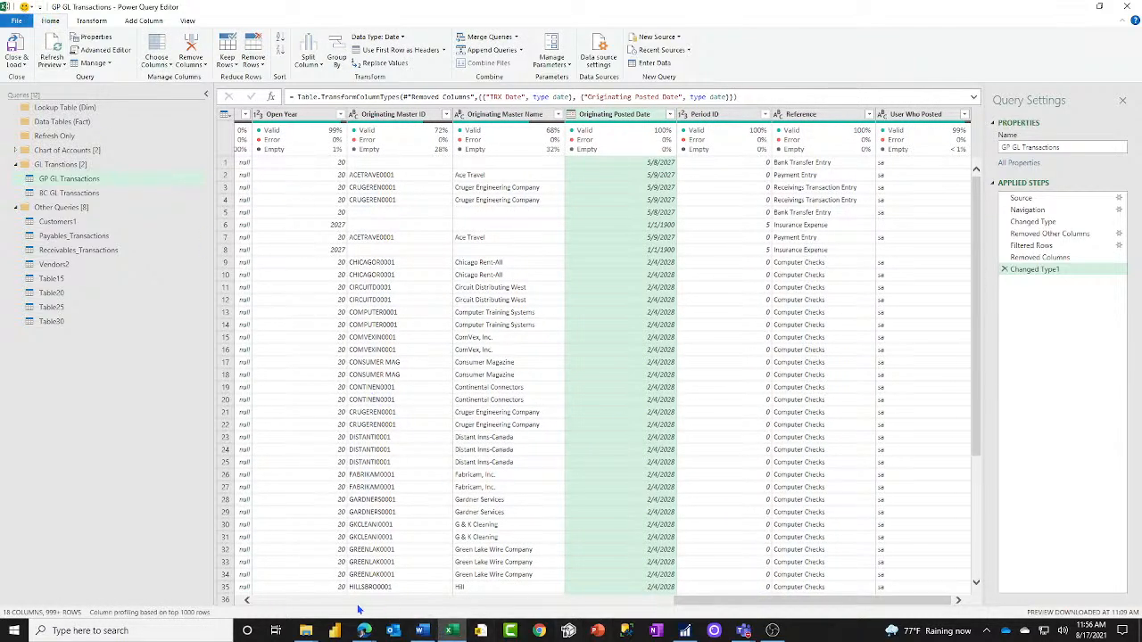
click(322, 603)
click(323, 604)
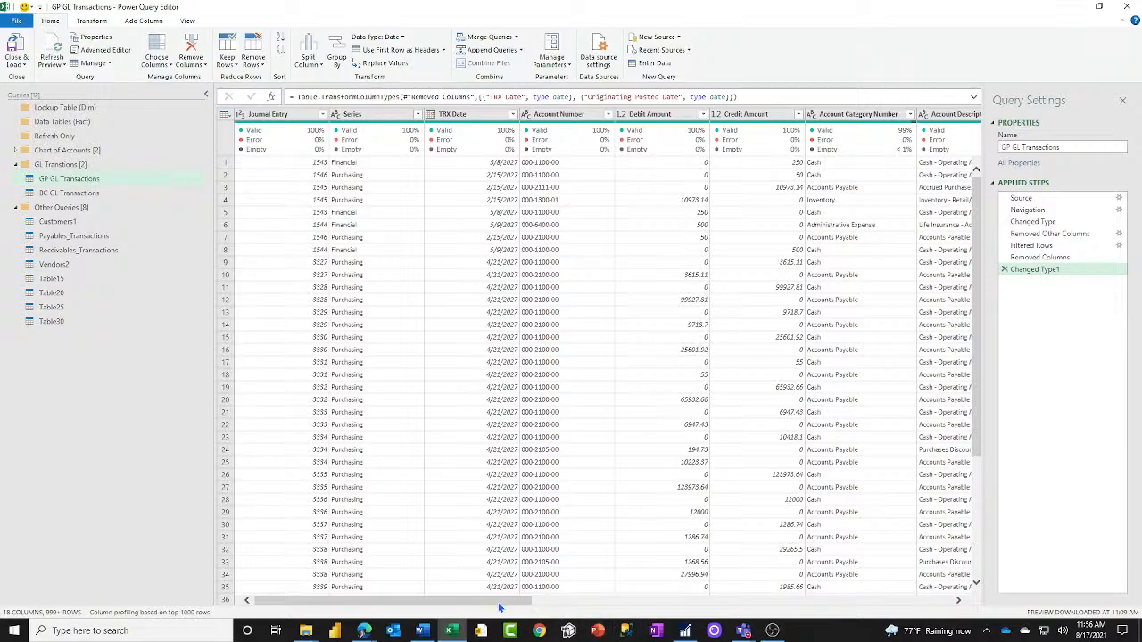
drag(497, 607, 727, 629)
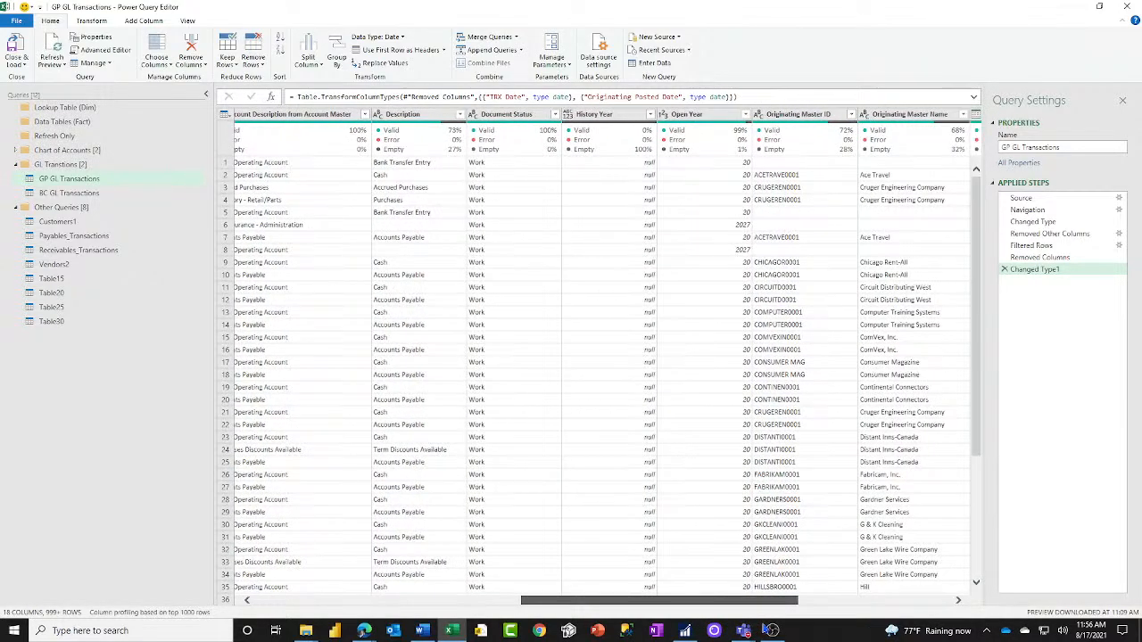
Set the History Year column's data type to Whole Number, load its complete filter list and apply it with all values selected.
click(567, 115)
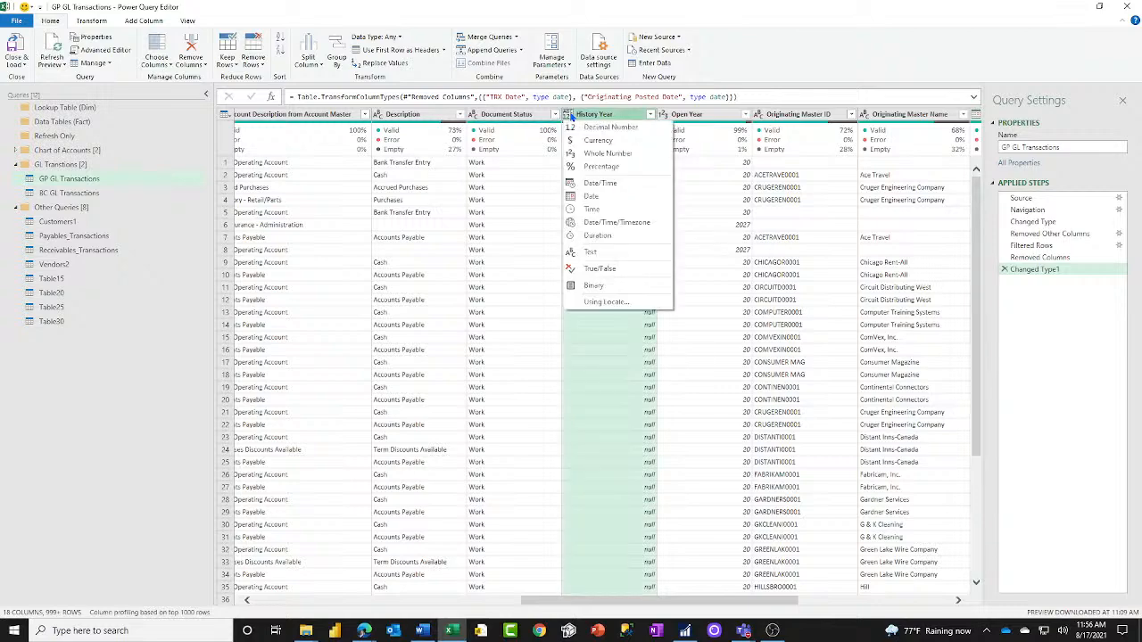
click(589, 157)
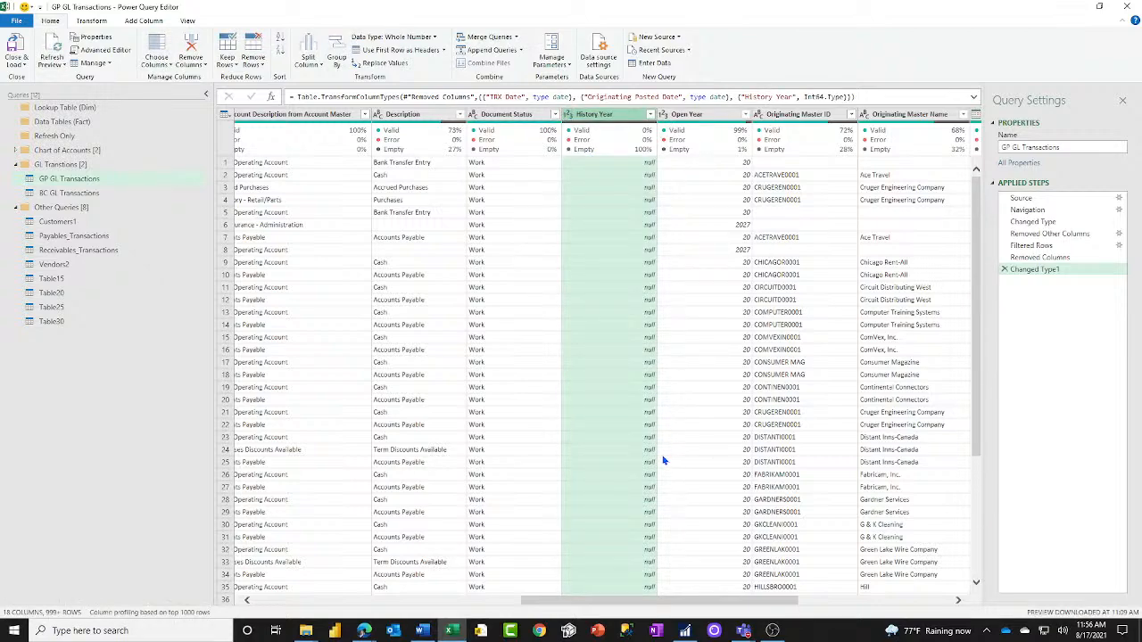
click(651, 116)
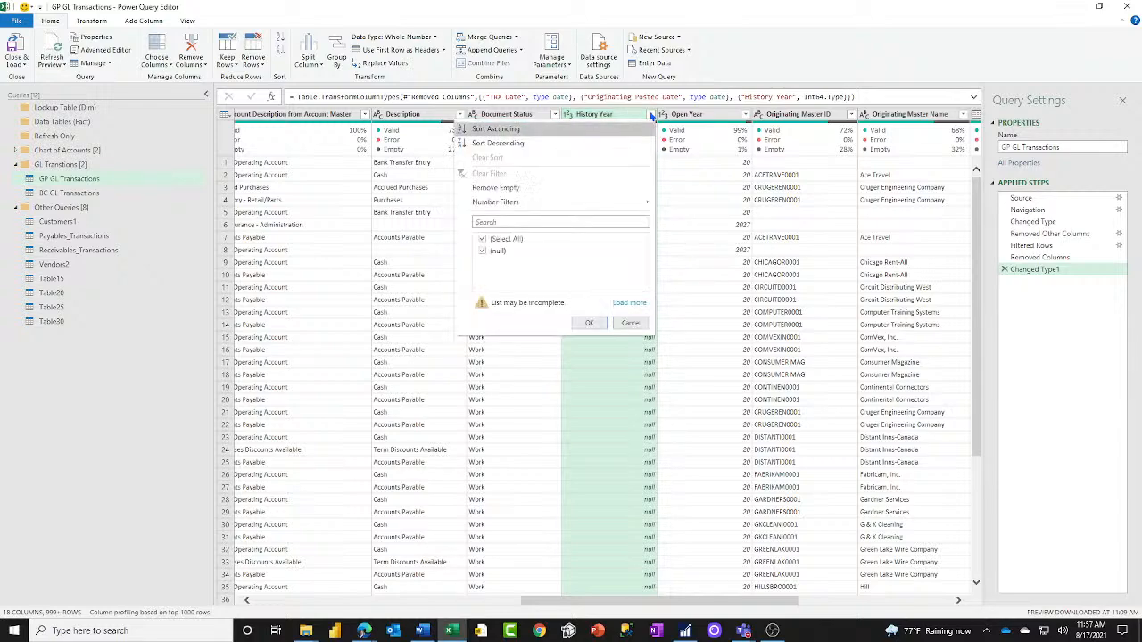
click(628, 308)
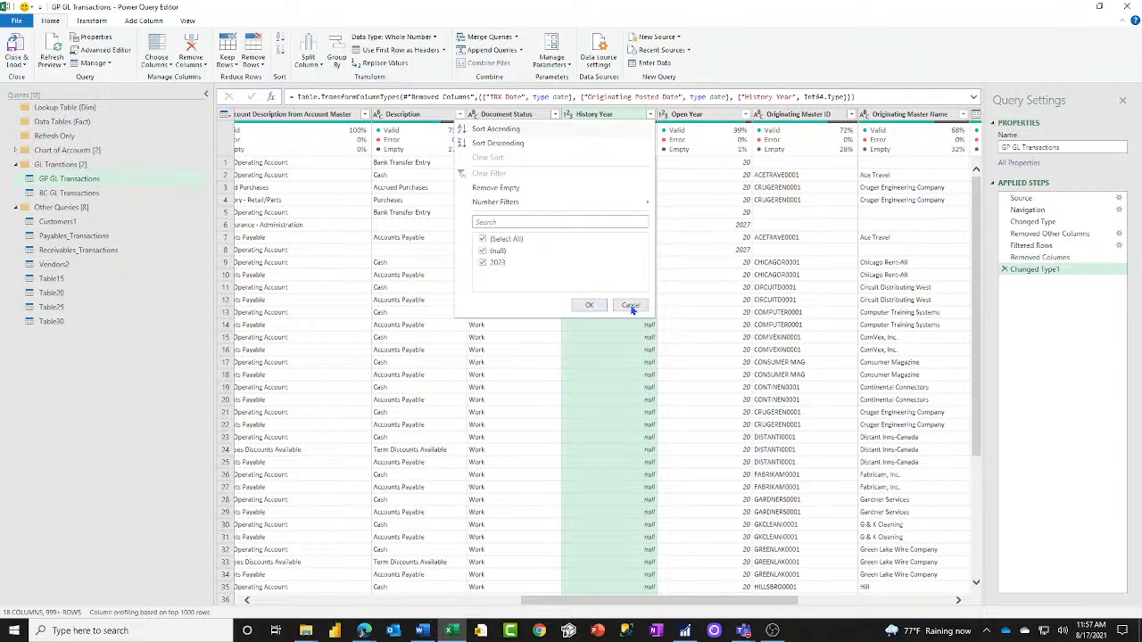
click(593, 306)
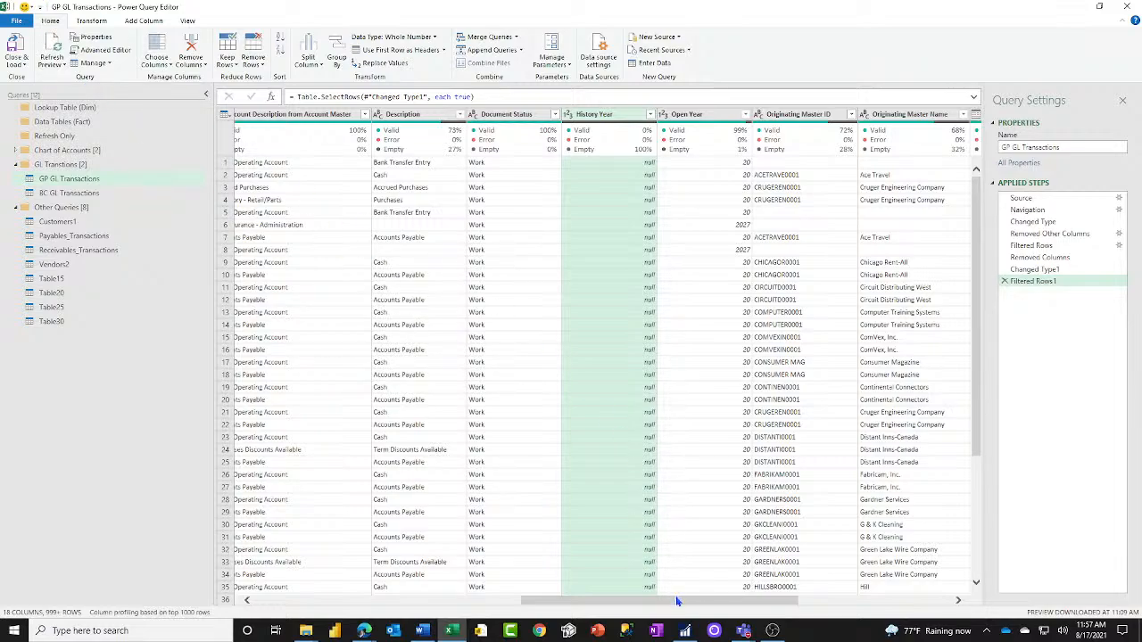
Examine the complete filter value lists of the Open Year and History Year columns without applying a filter.
drag(676, 604, 786, 606)
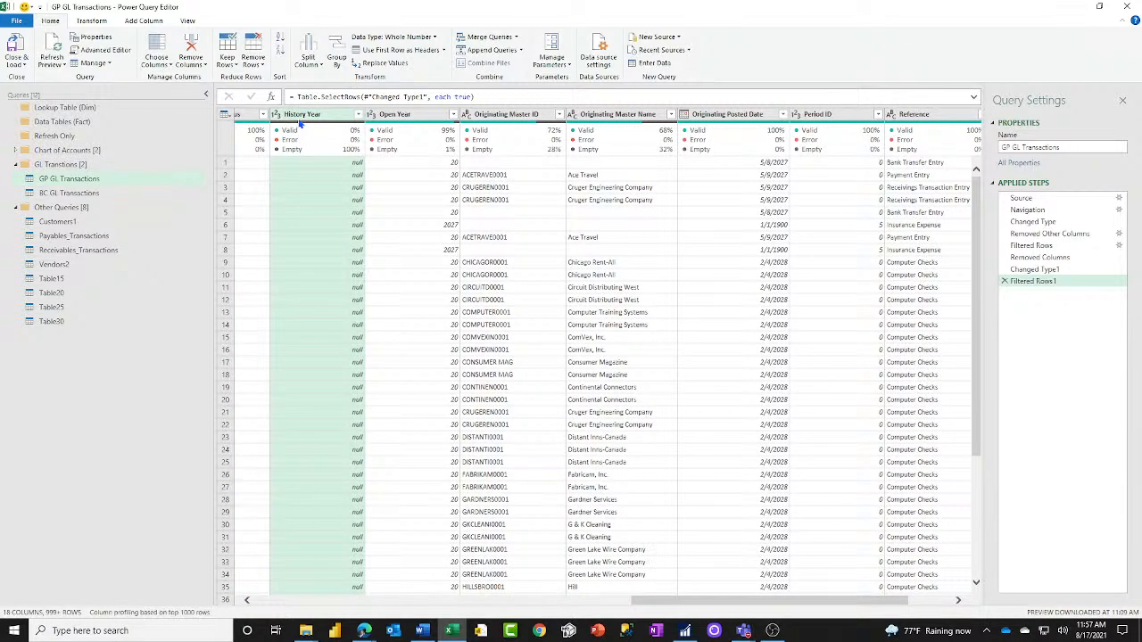
click(394, 118)
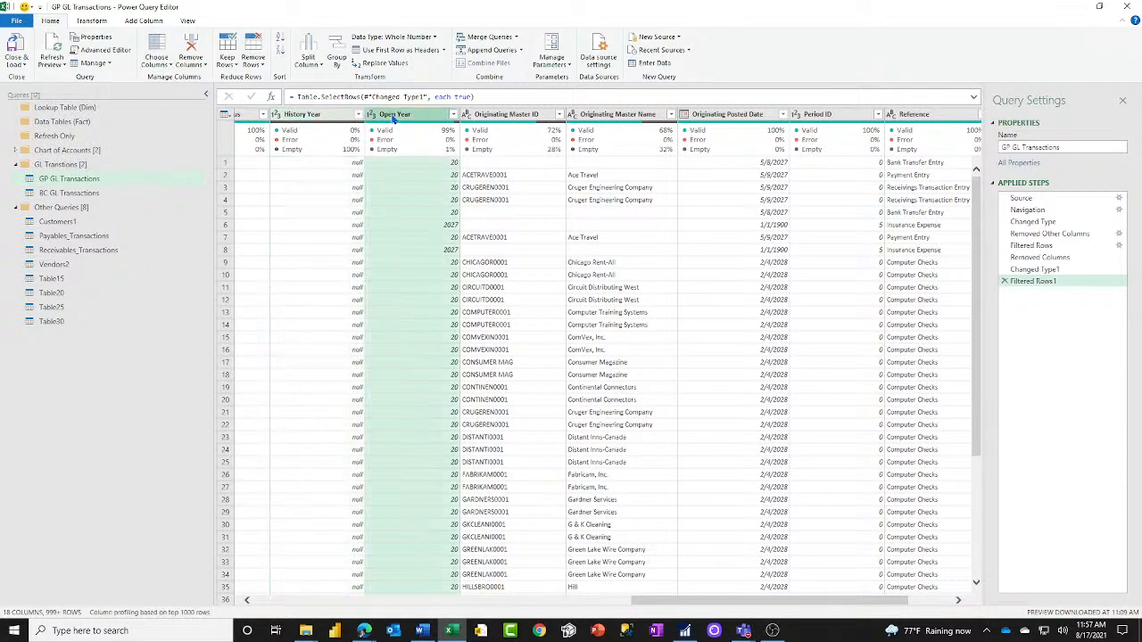
click(303, 115)
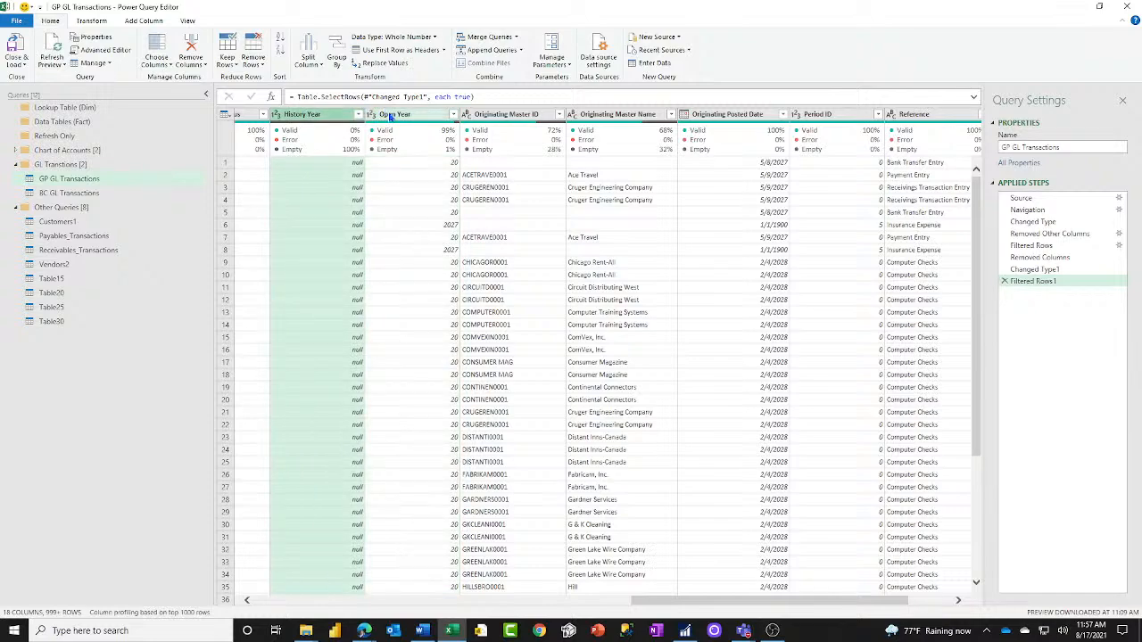
ctrl+click(387, 114)
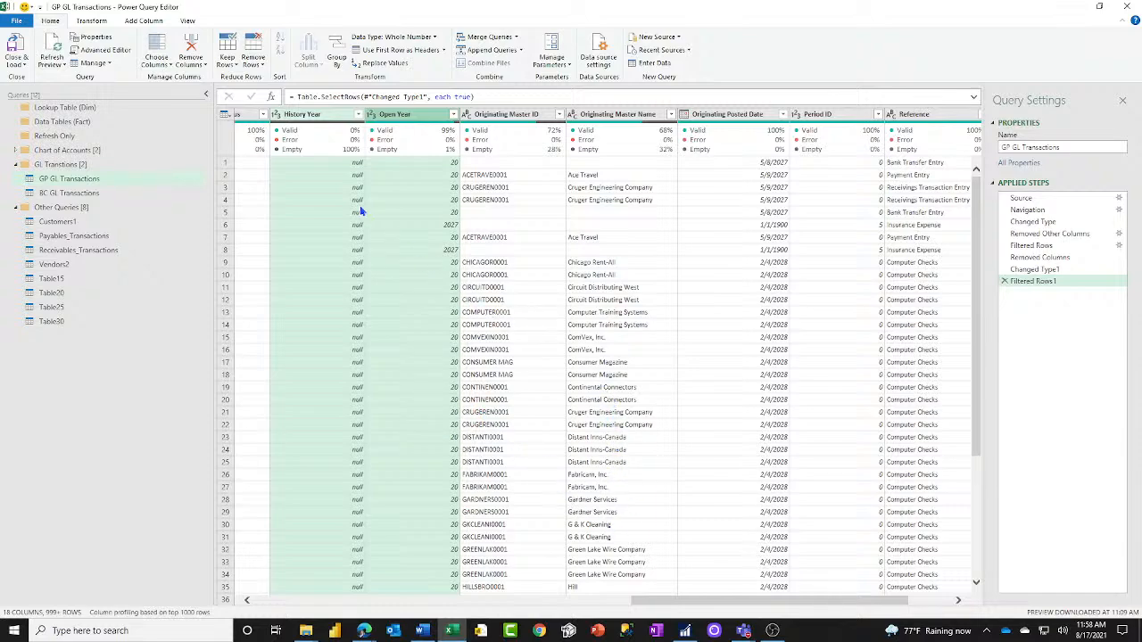
click(454, 115)
click(433, 303)
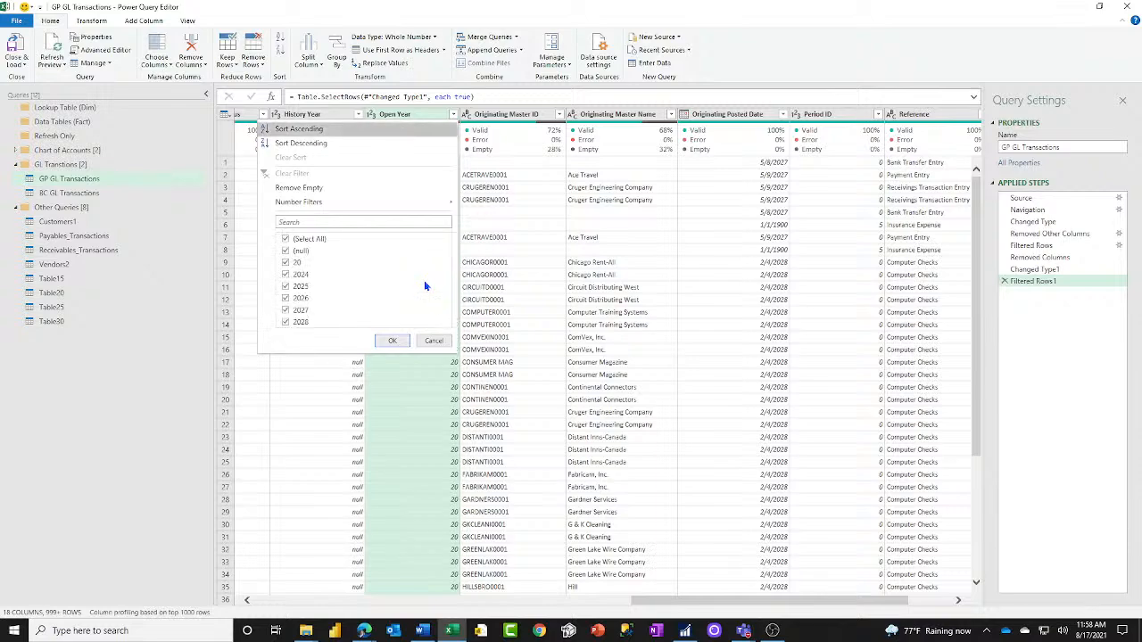
click(435, 342)
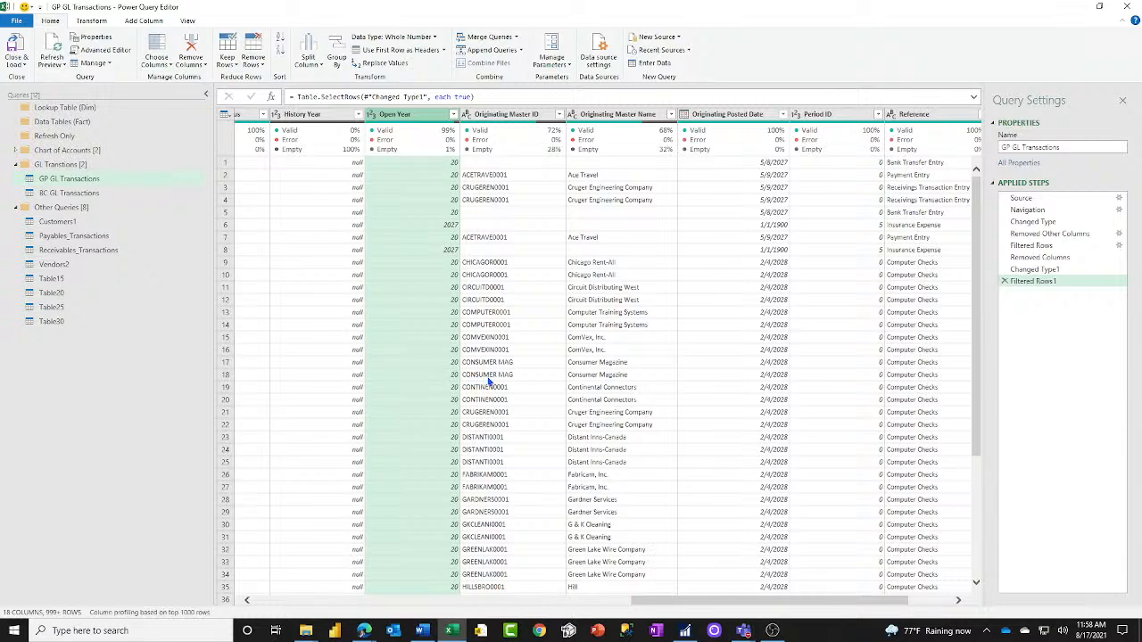
click(358, 115)
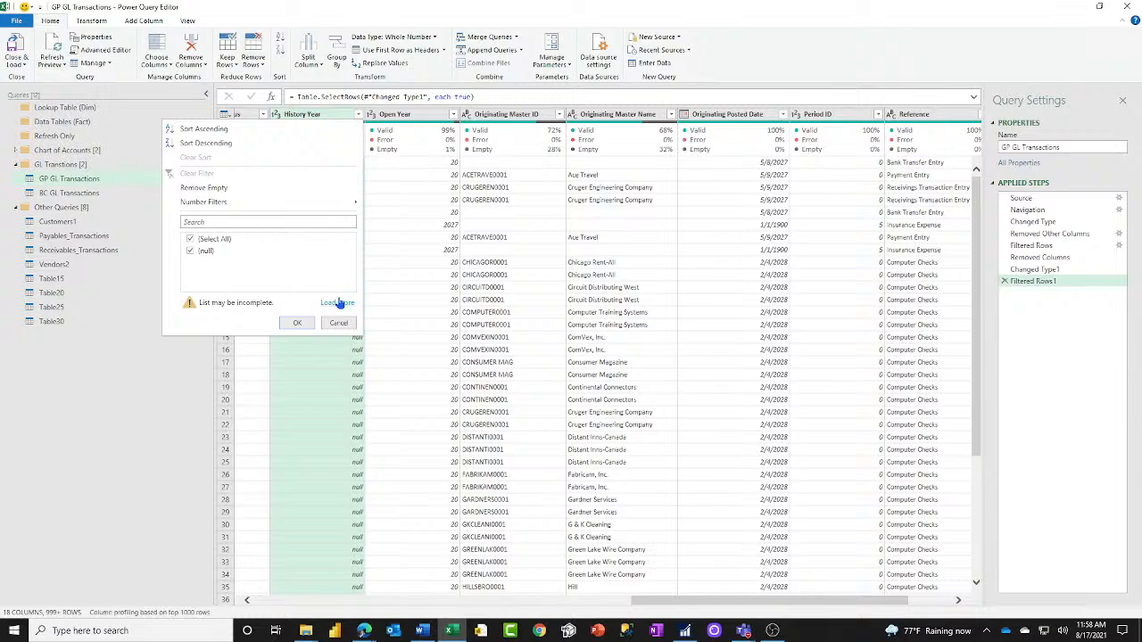
click(337, 302)
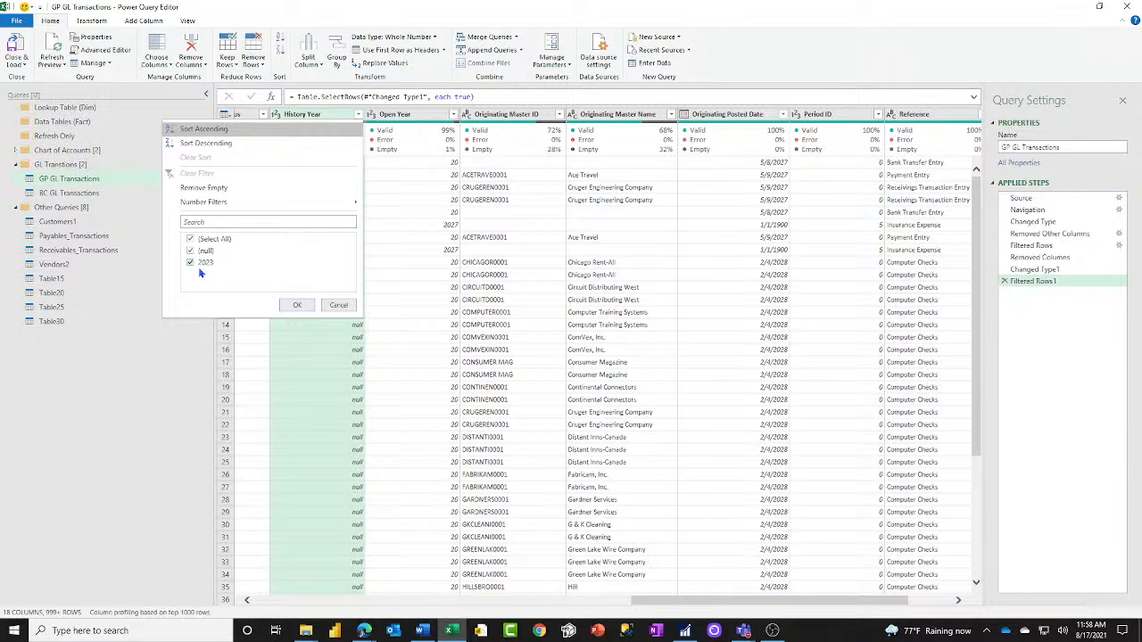
click(341, 307)
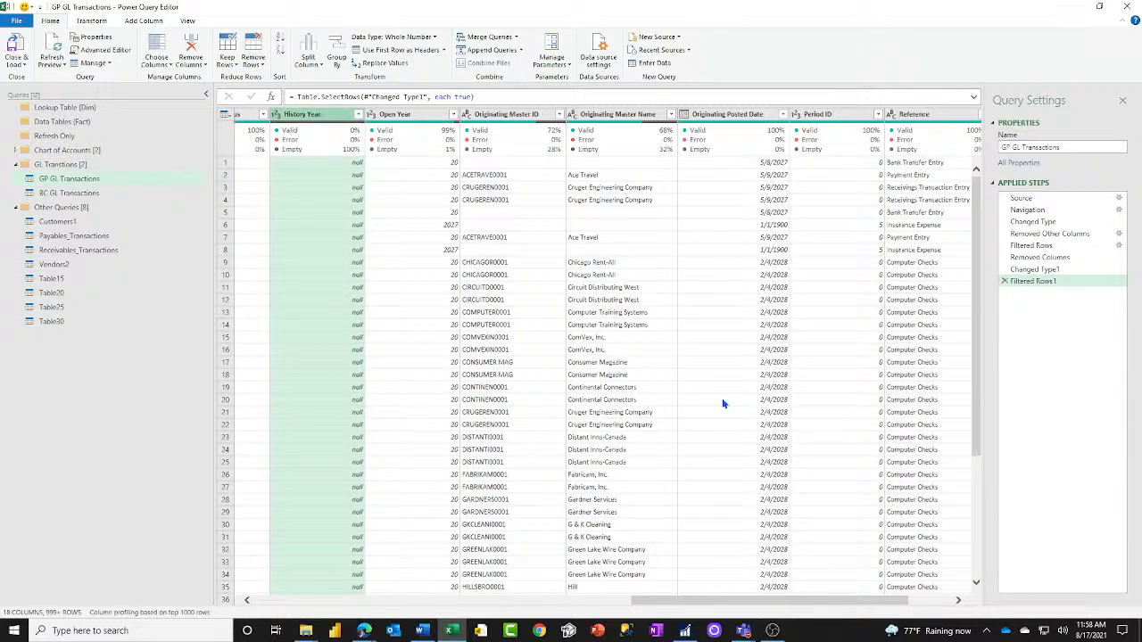
Try to replace null with an empty value in the History Year and Open Year columns.
ctrl+click(398, 120)
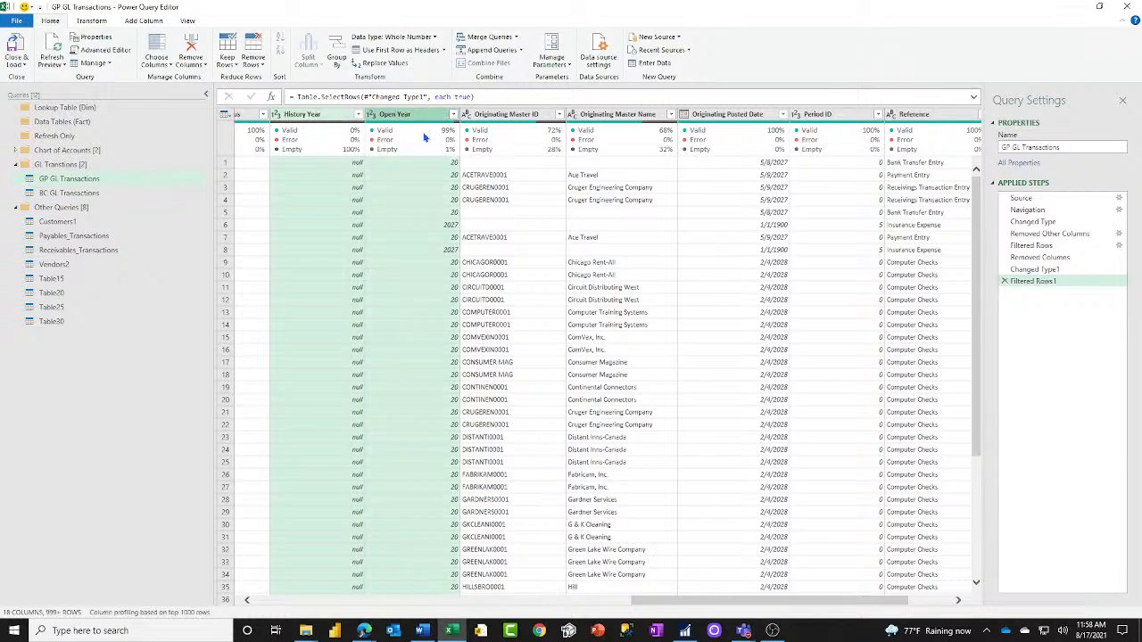
right_click(320, 116)
click(358, 198)
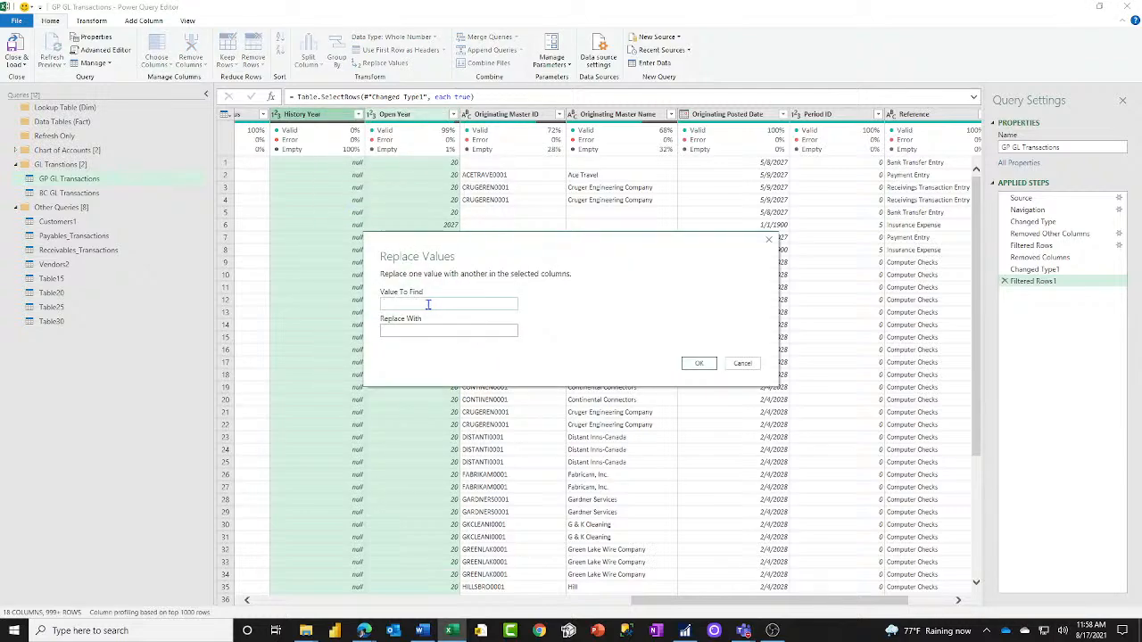
text(ull)
click(698, 364)
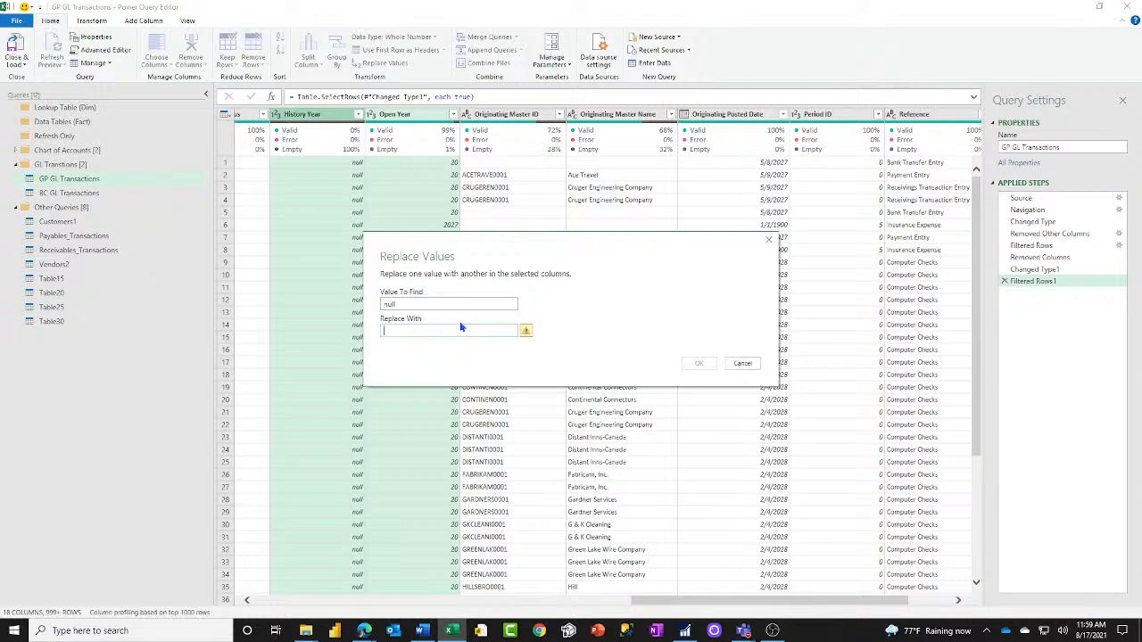
click(742, 364)
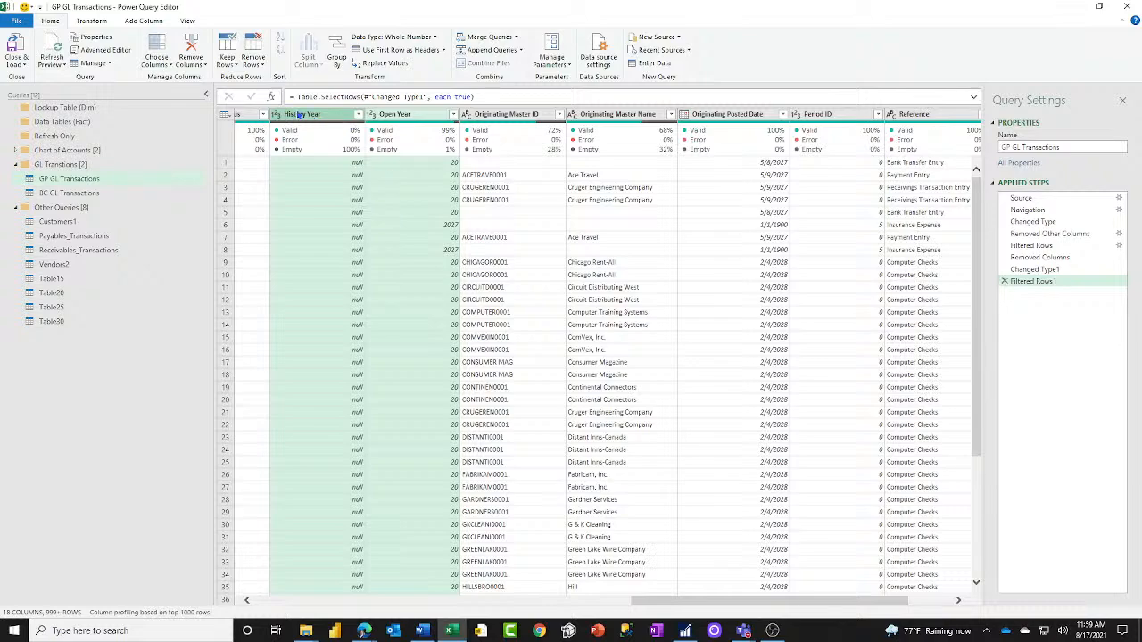
Set the data type of both the History Year and Open Year columns to Text.
right_click(386, 118)
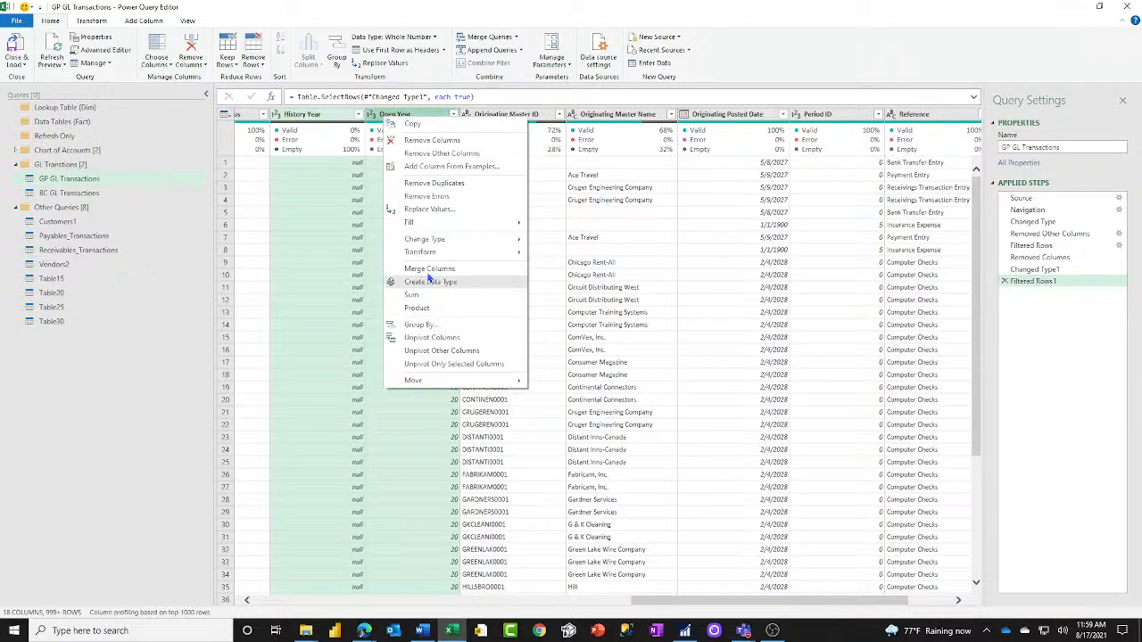
mouse_move(428, 242)
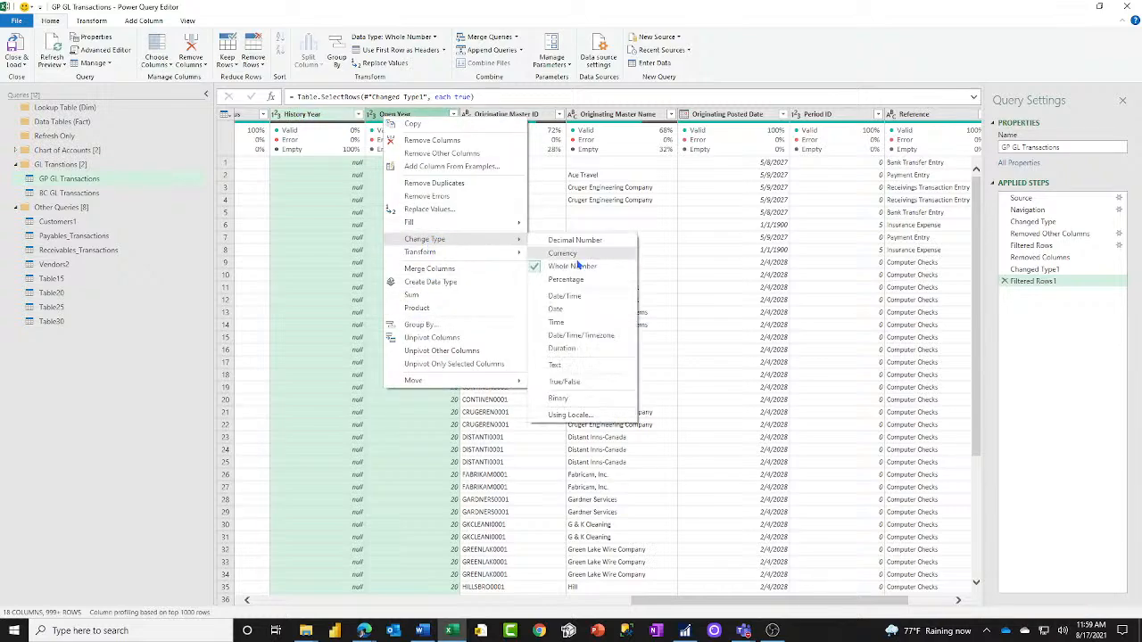
click(569, 366)
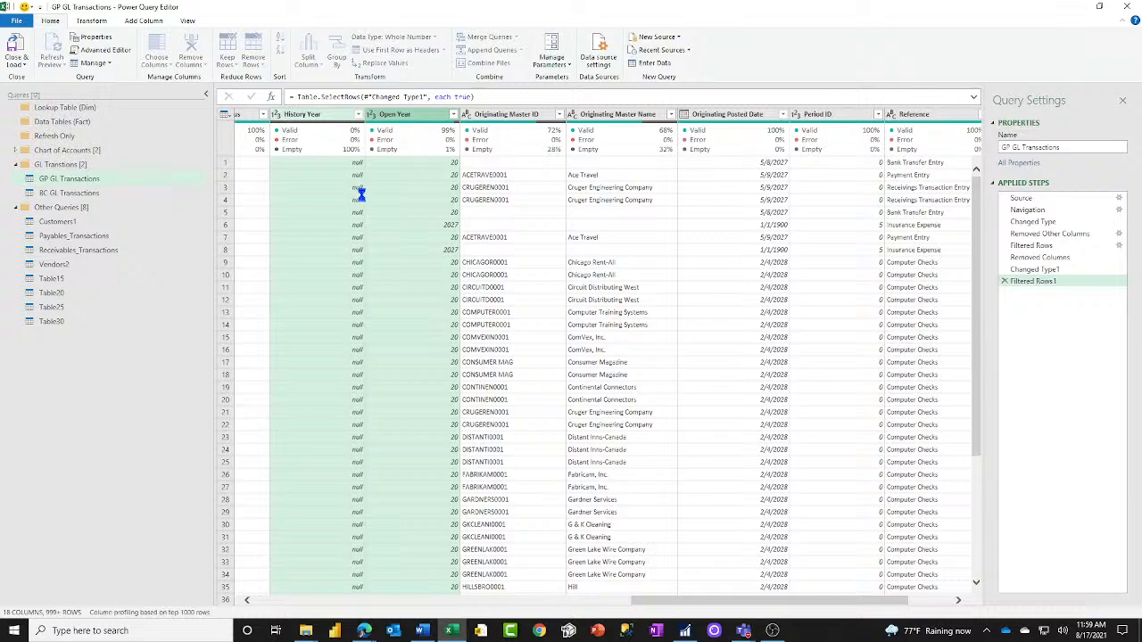
Replace null with an empty value in the History Year and Open Year columns.
right_click(316, 121)
click(365, 210)
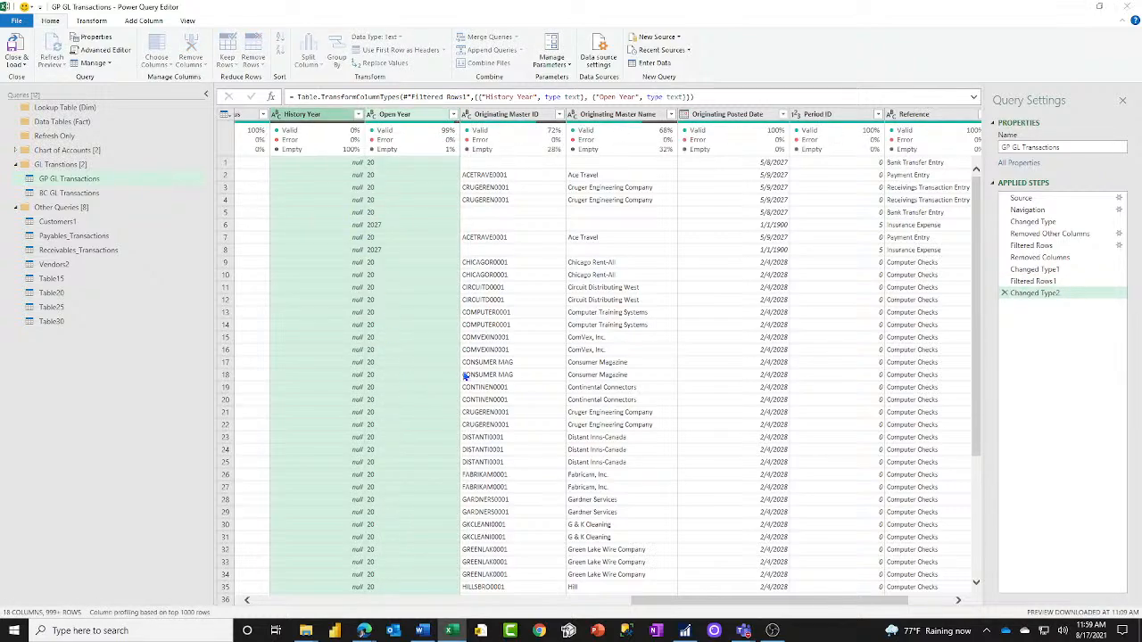
text(null)
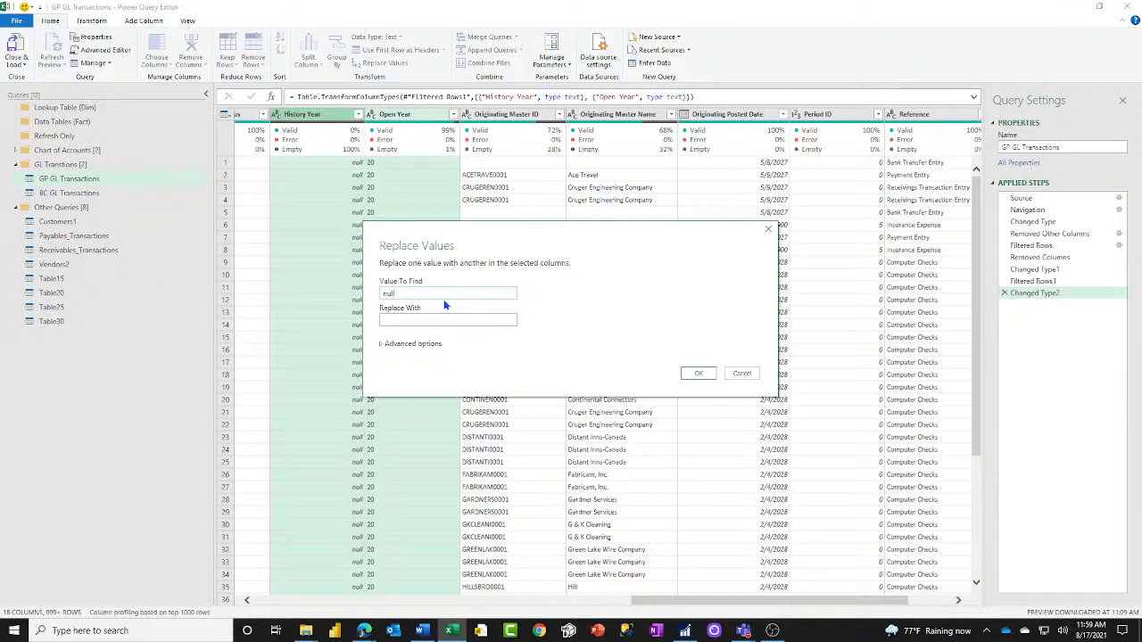
click(697, 373)
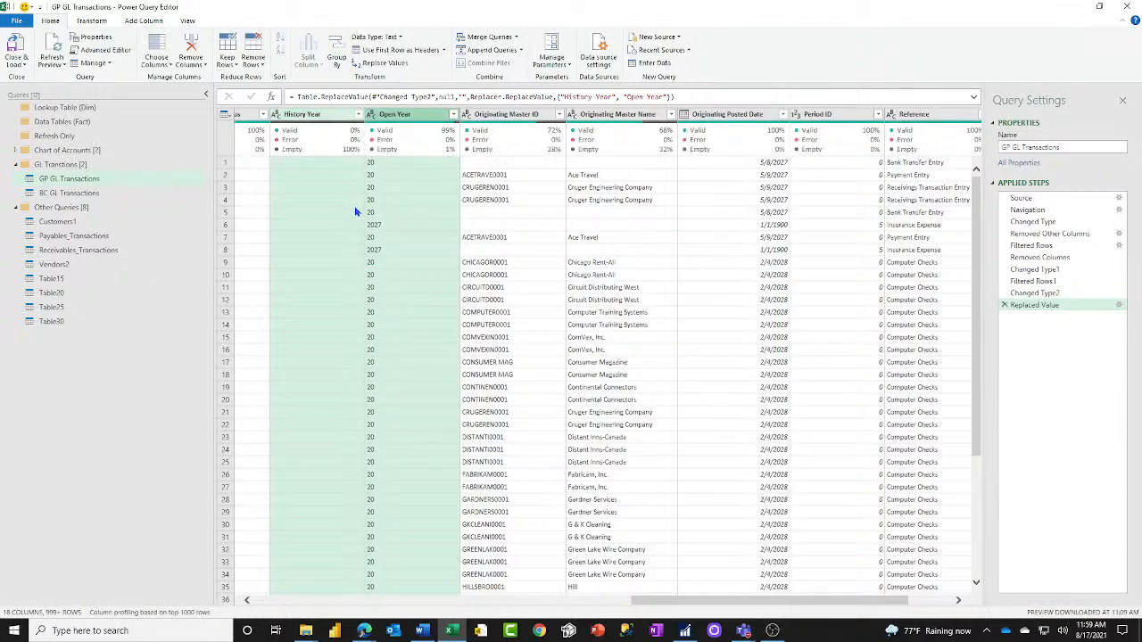
Merge the History Year and Open Year columns without a separator into a new column named Fiscal Year.
right_click(337, 121)
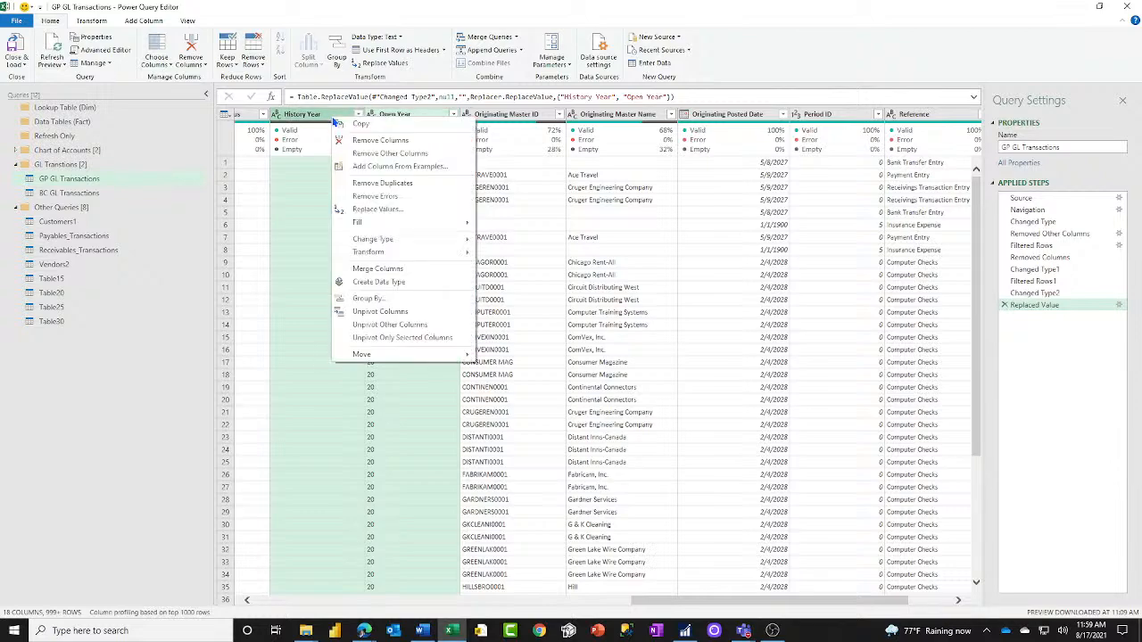
click(377, 269)
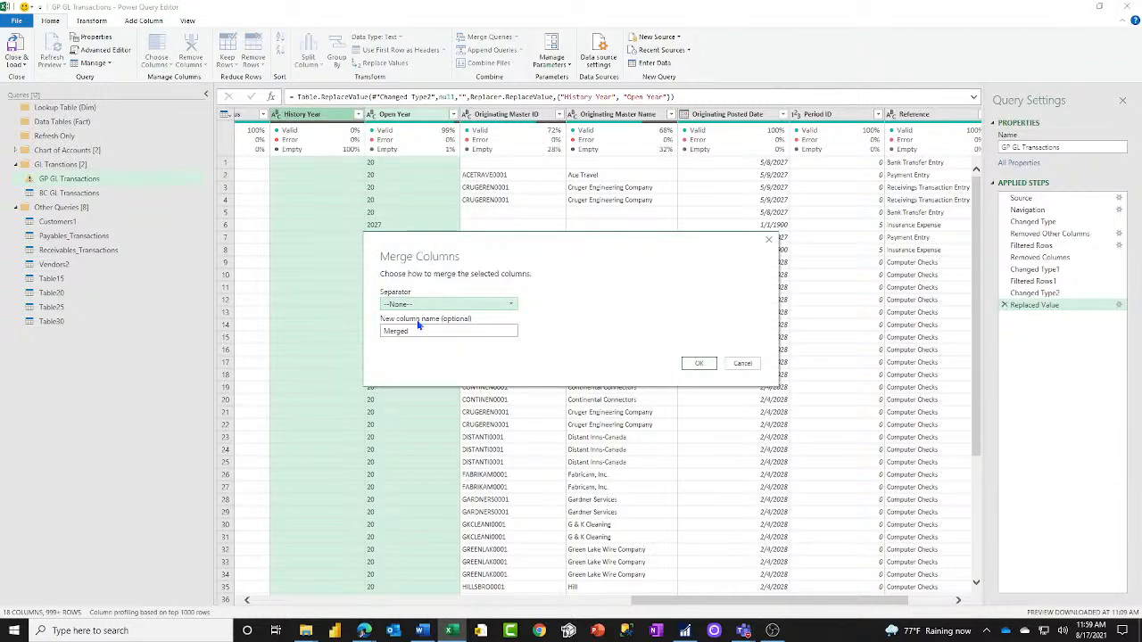
key(Tab)
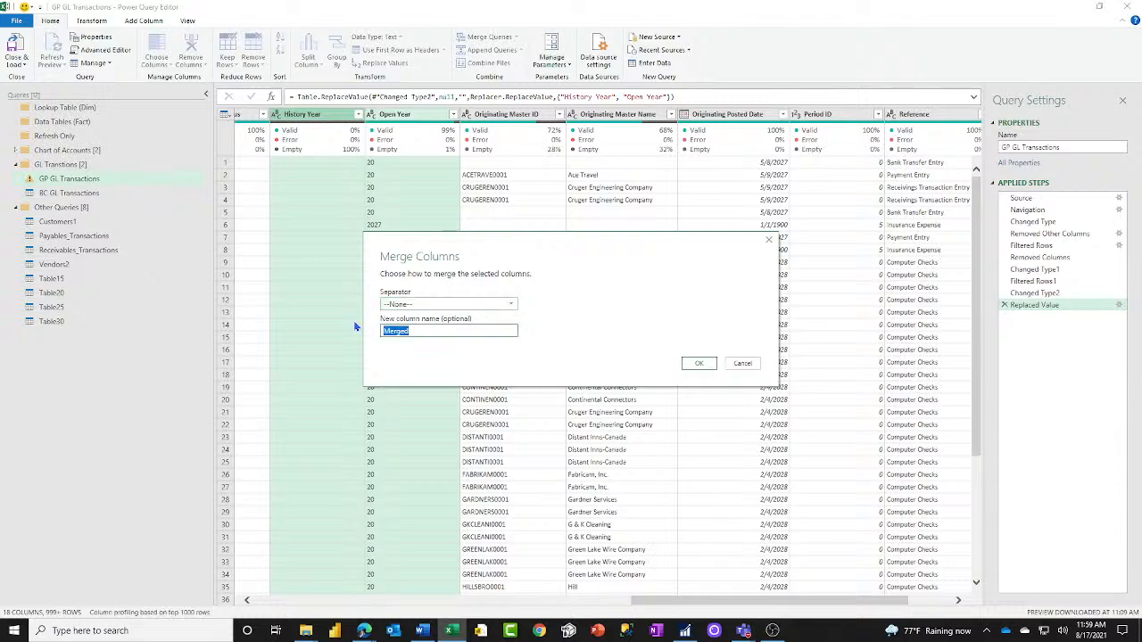
text(Tiscal Year)
key(Return)
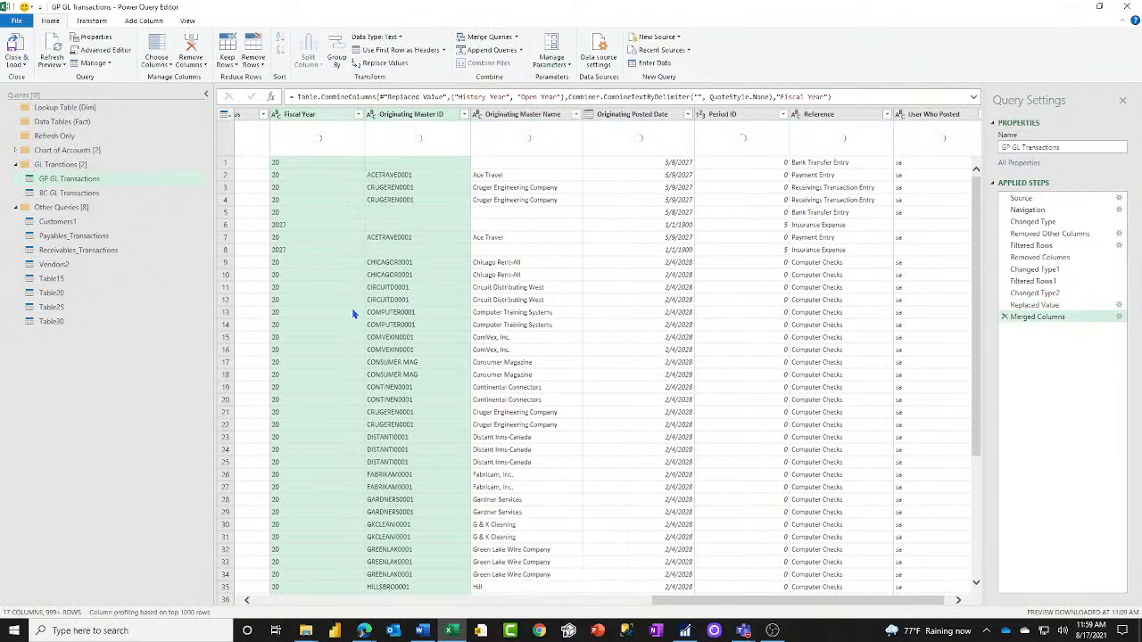
Filter the Fiscal Year column to blank values only and examine the remaining rows' accounts, descriptions and dates.
click(359, 114)
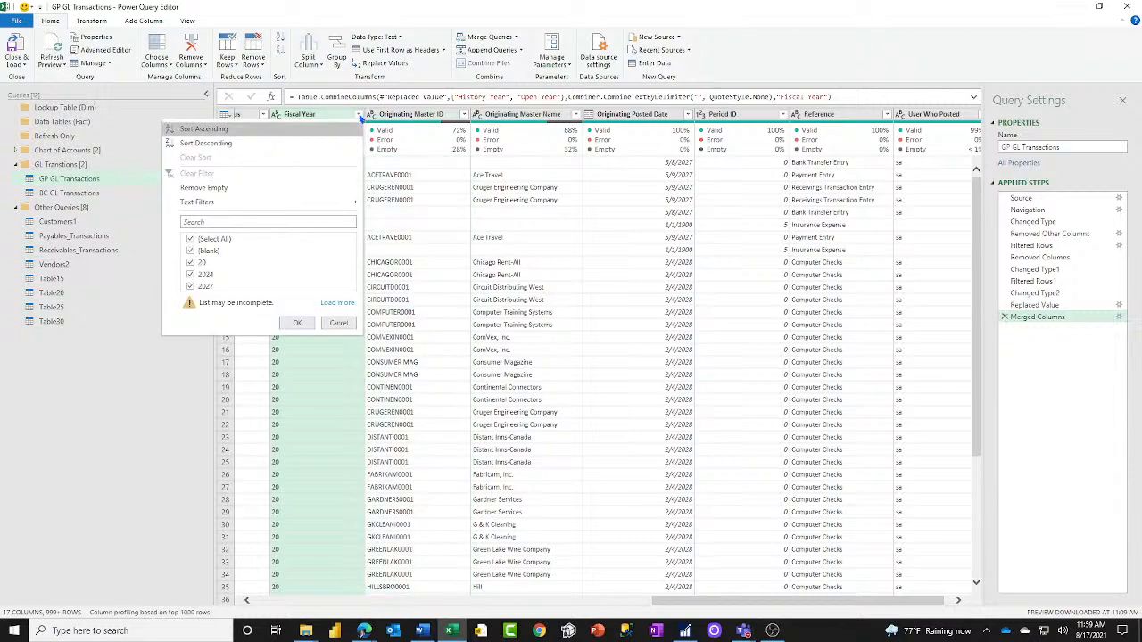
click(191, 239)
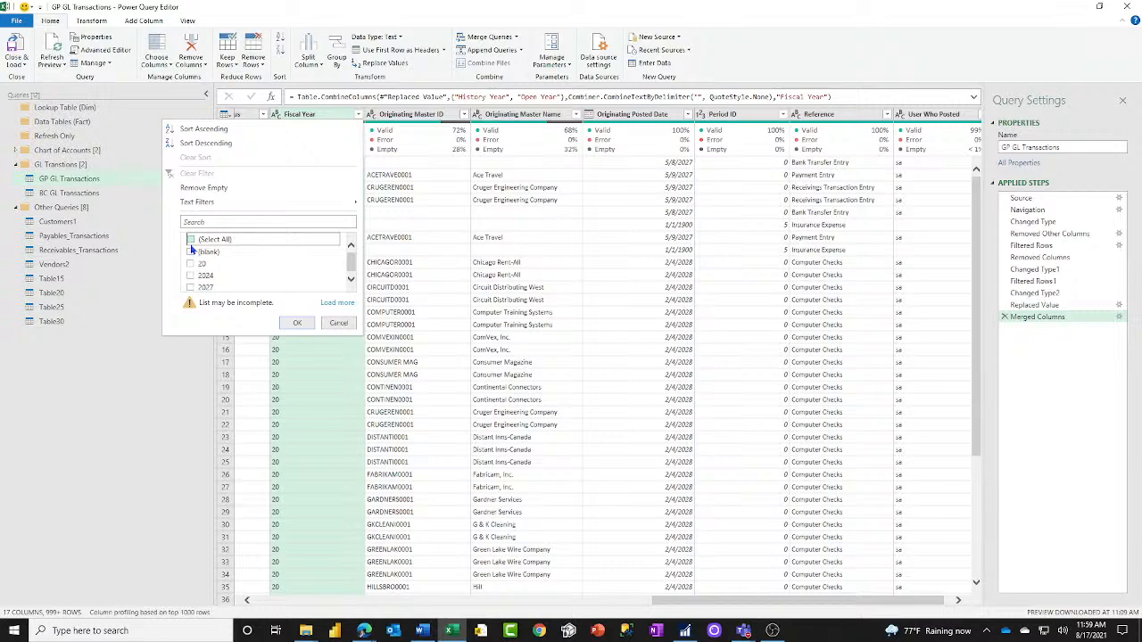
click(191, 252)
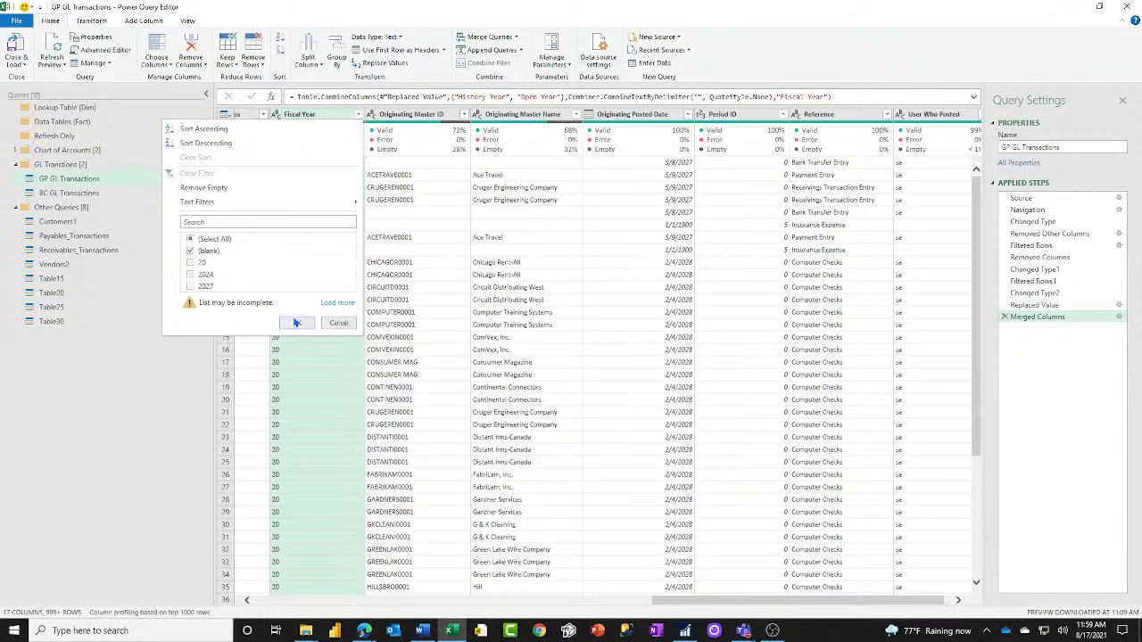
click(297, 322)
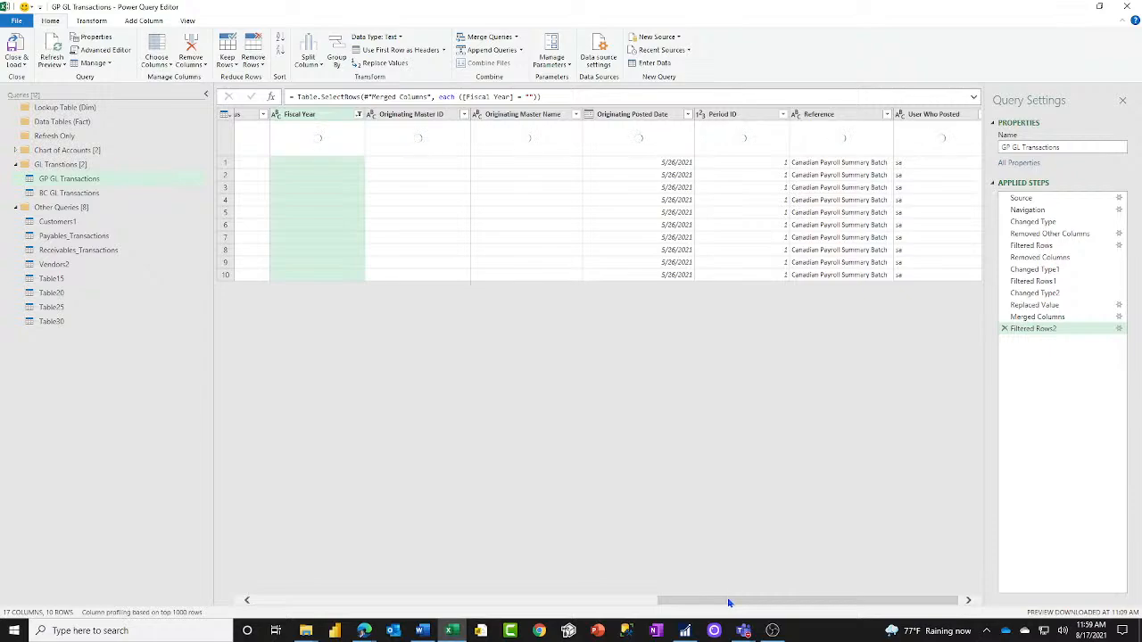
drag(726, 604, 580, 589)
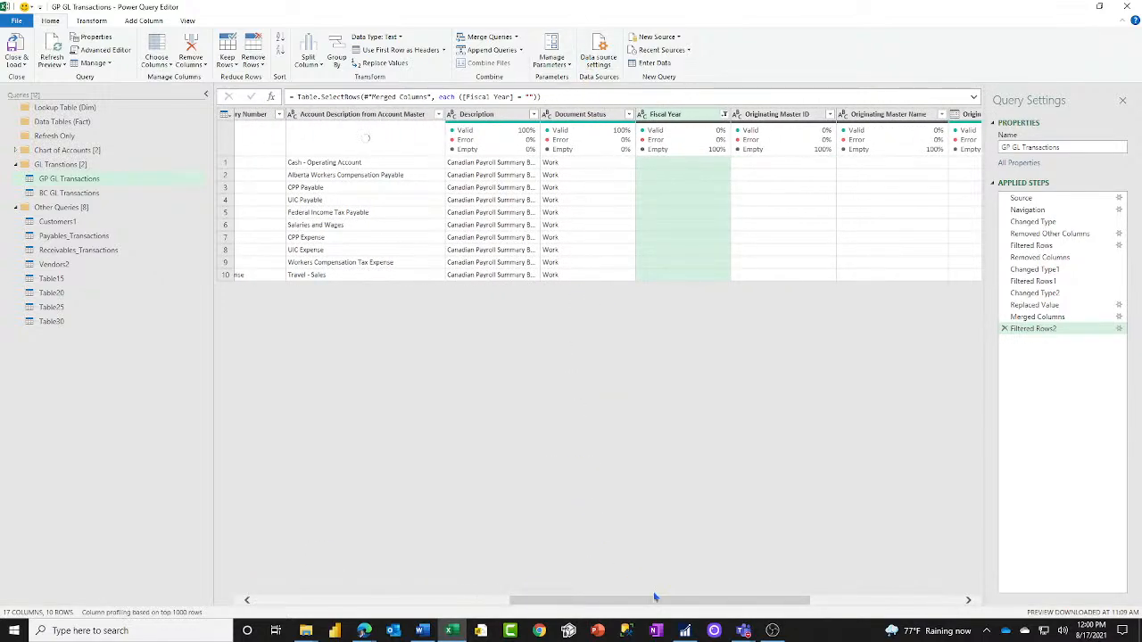
Remove the blank-value filter on Fiscal Year from the query's applied steps.
click(1004, 329)
drag(760, 601, 867, 613)
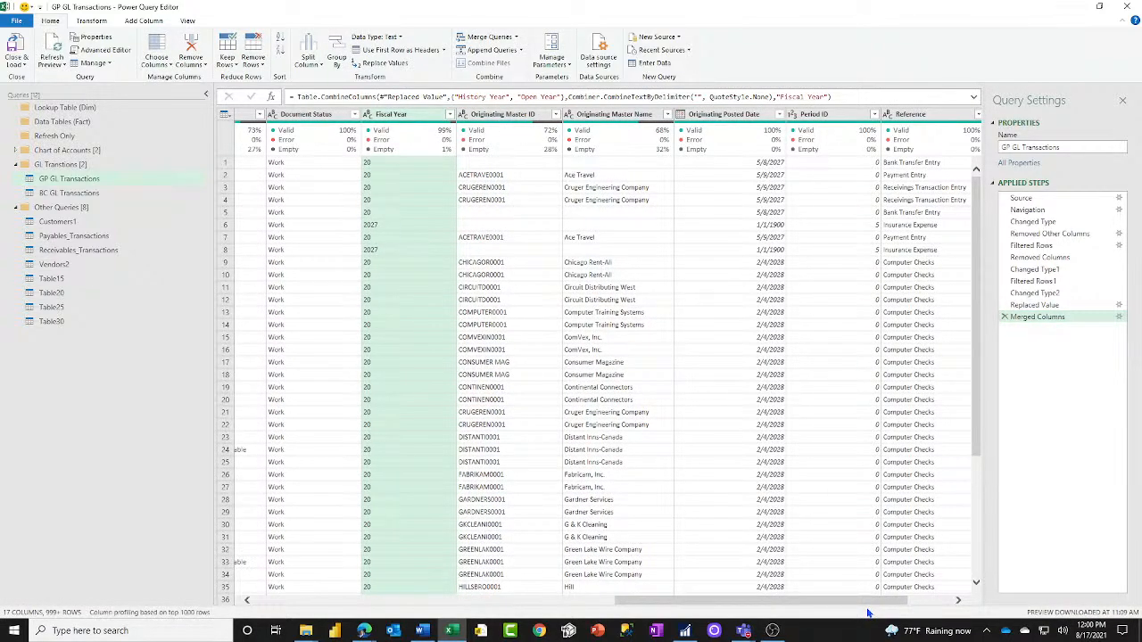
click(776, 598)
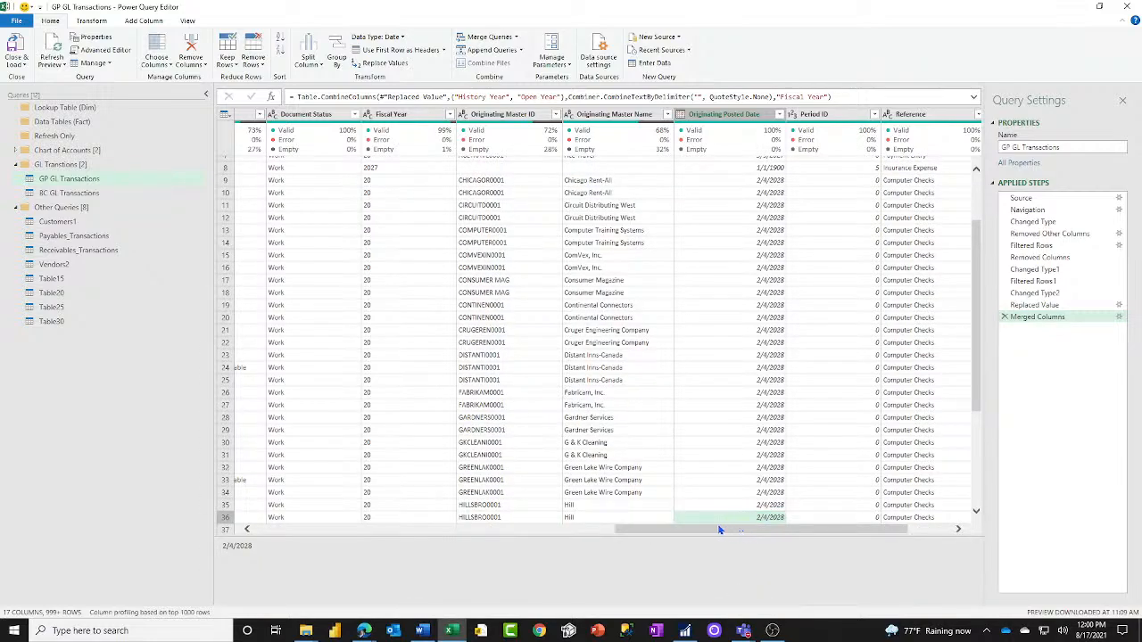
Filter the Document Status column to keep only Open rows, excluding Work.
drag(719, 530, 579, 530)
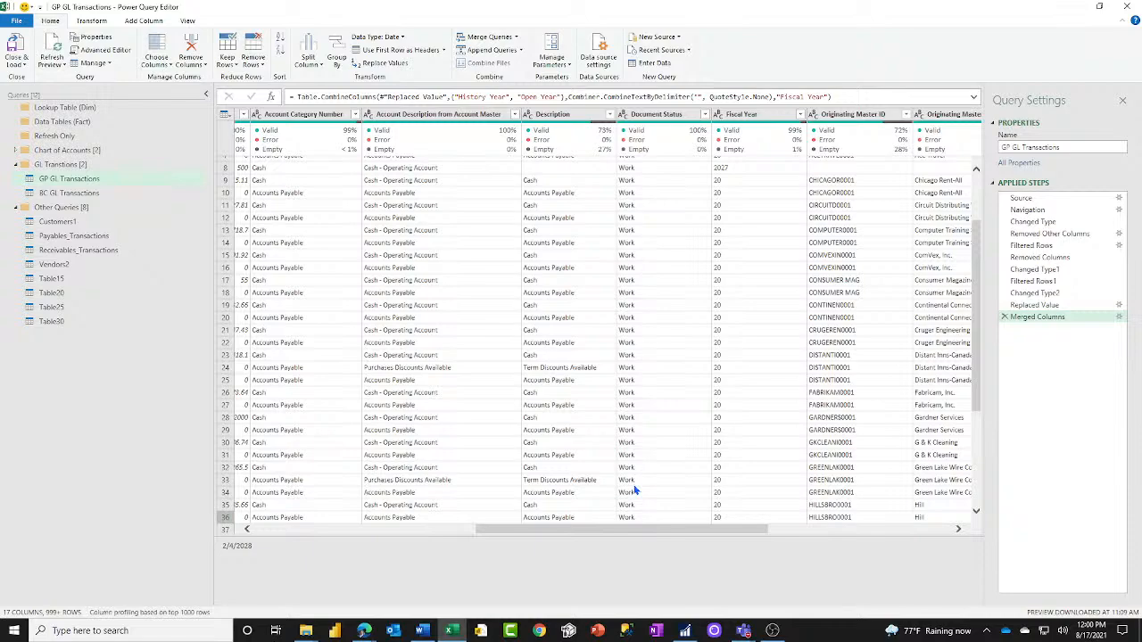
click(673, 116)
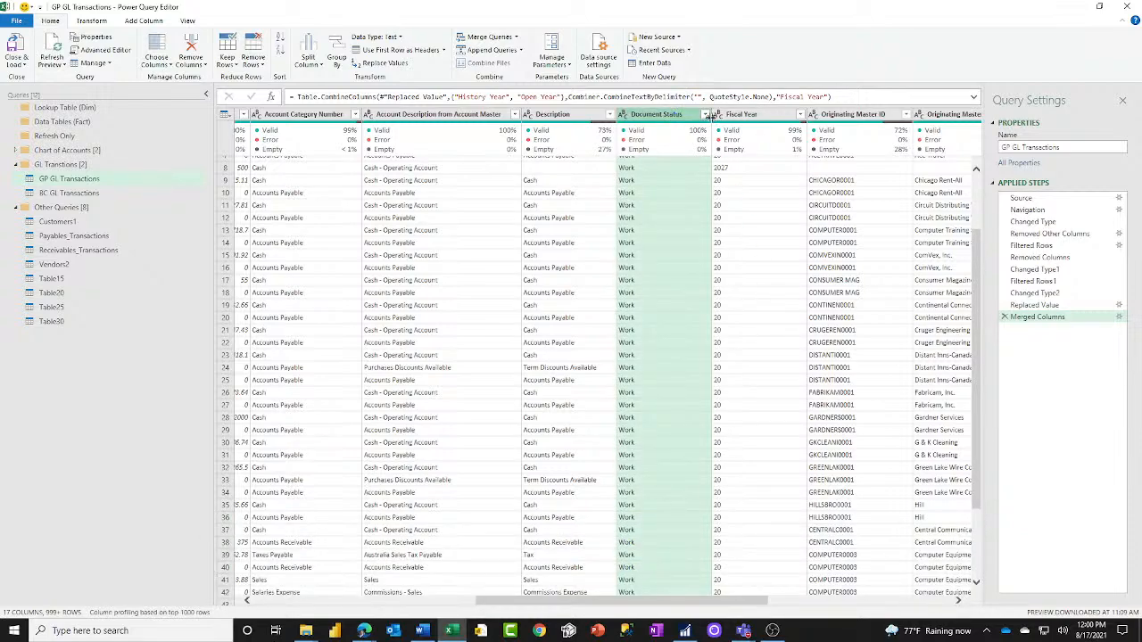
click(705, 115)
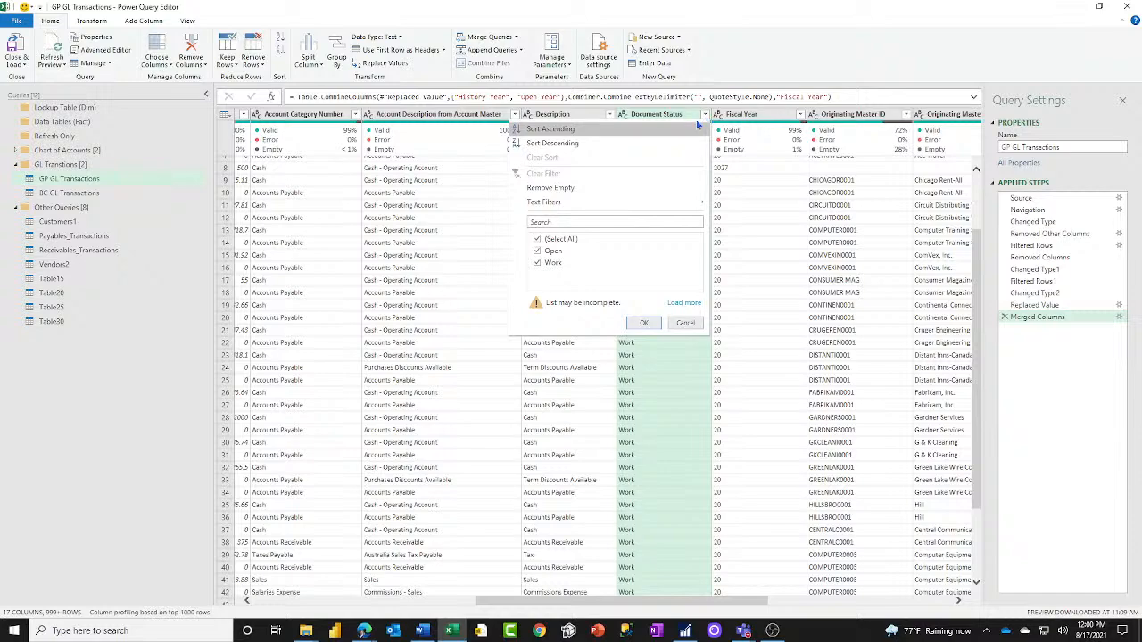
click(538, 263)
click(645, 323)
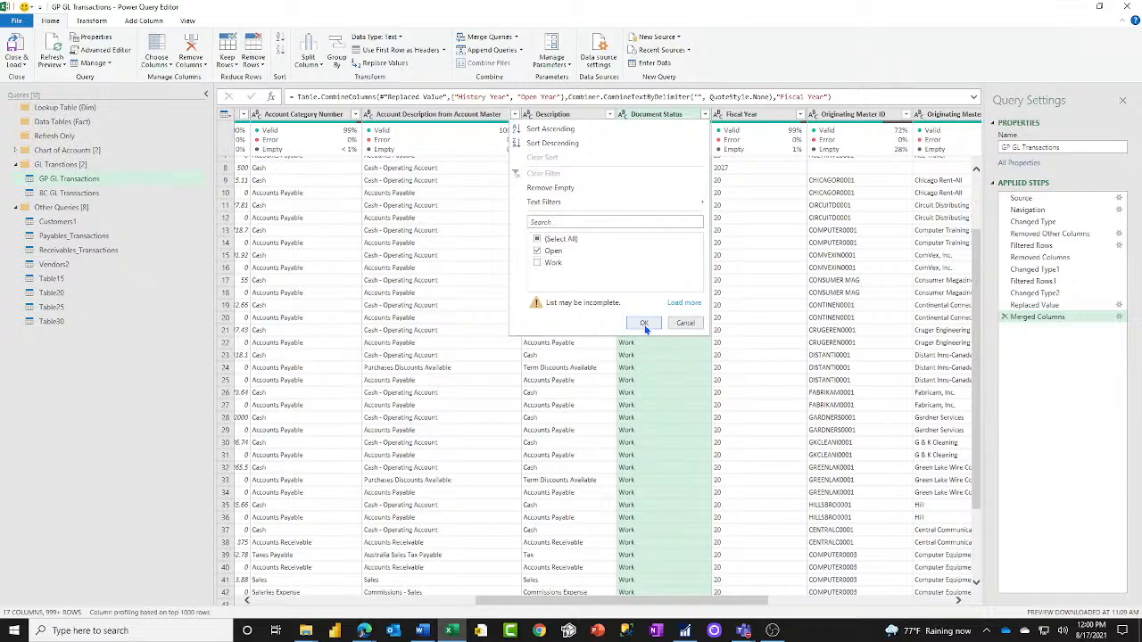
Examine the Fiscal Year column and the full list of distinct Period ID values without applying a filter.
drag(741, 607, 942, 599)
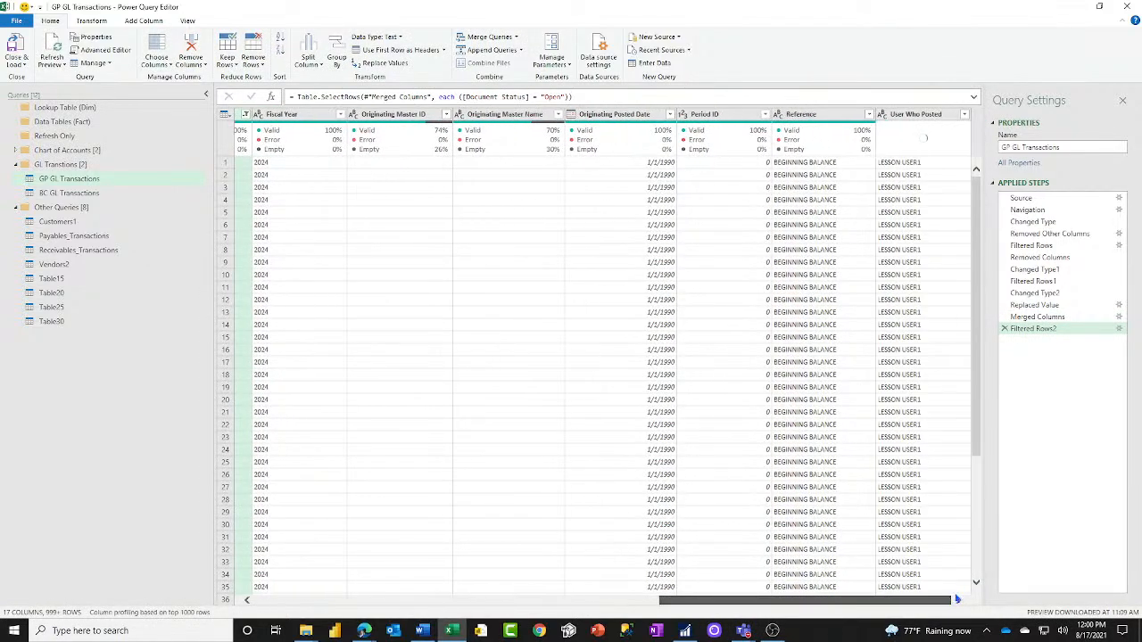
click(308, 119)
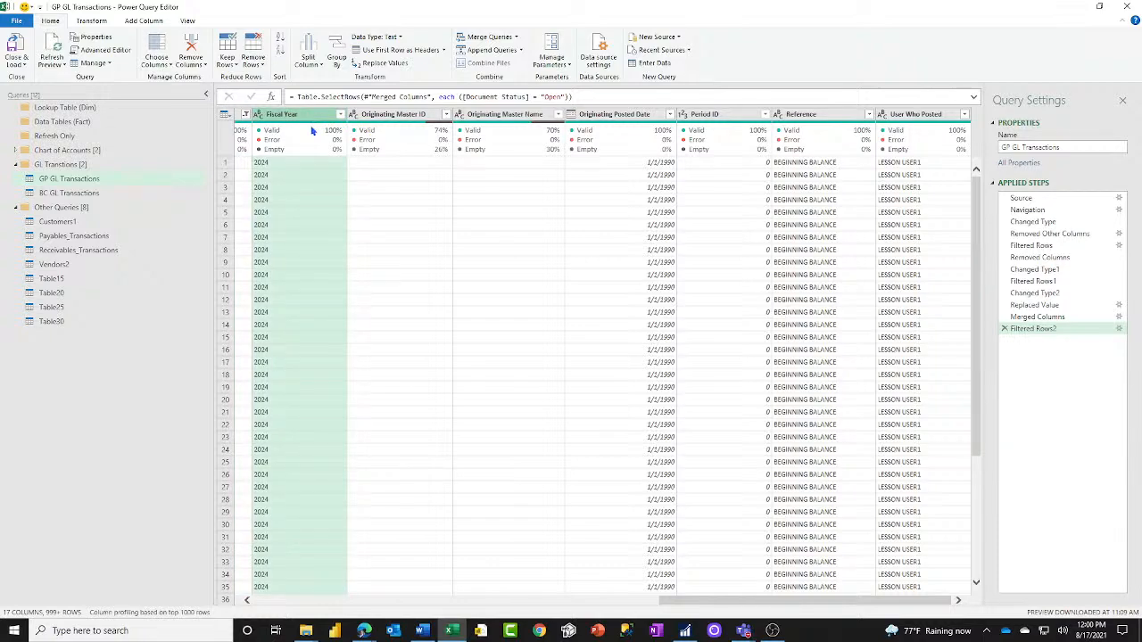
mouse_move(291, 147)
mouse_move(513, 133)
click(734, 116)
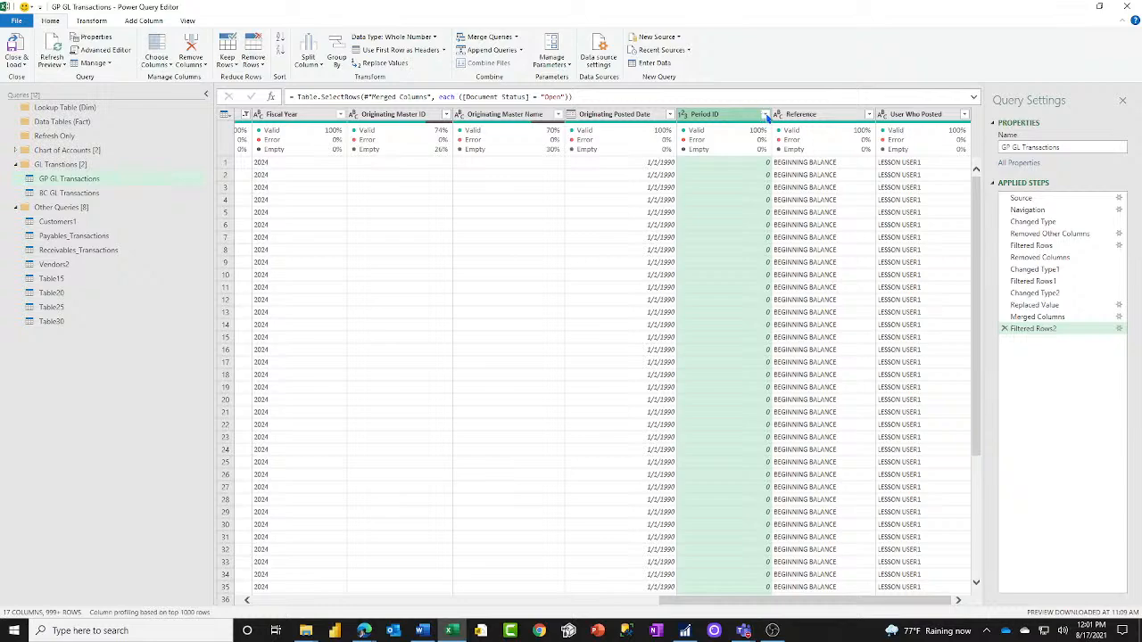
click(765, 114)
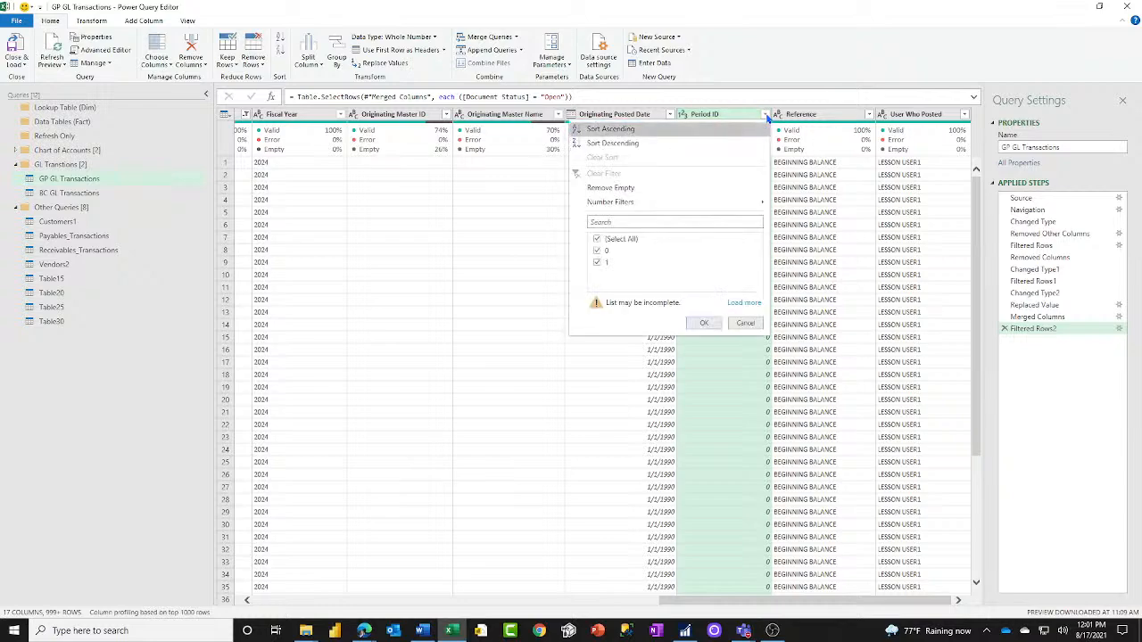
click(744, 303)
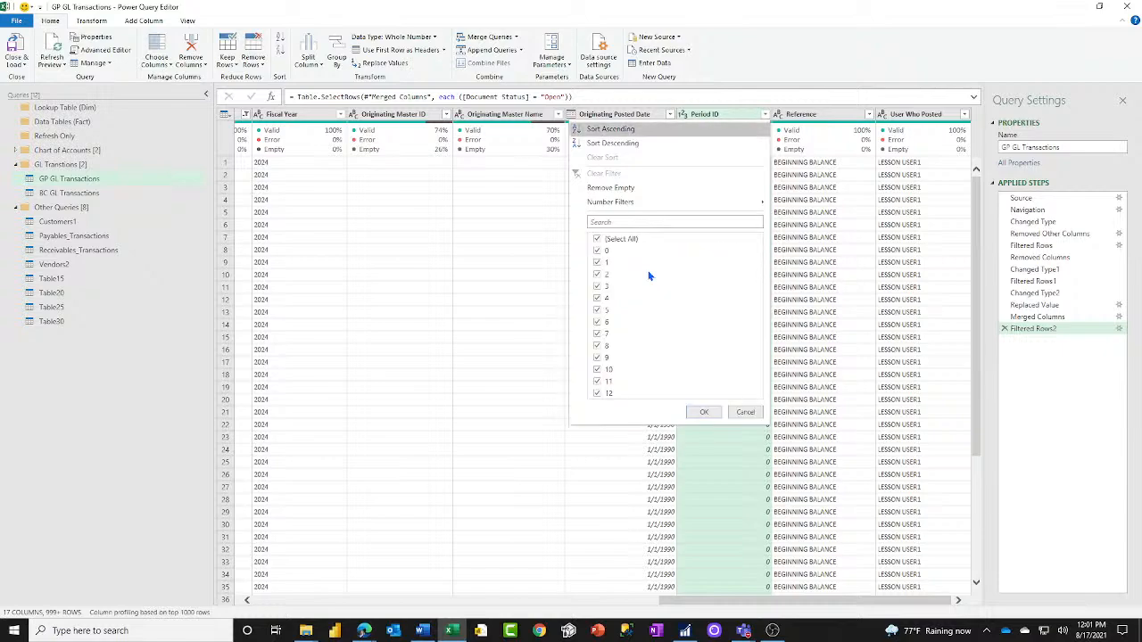
click(743, 411)
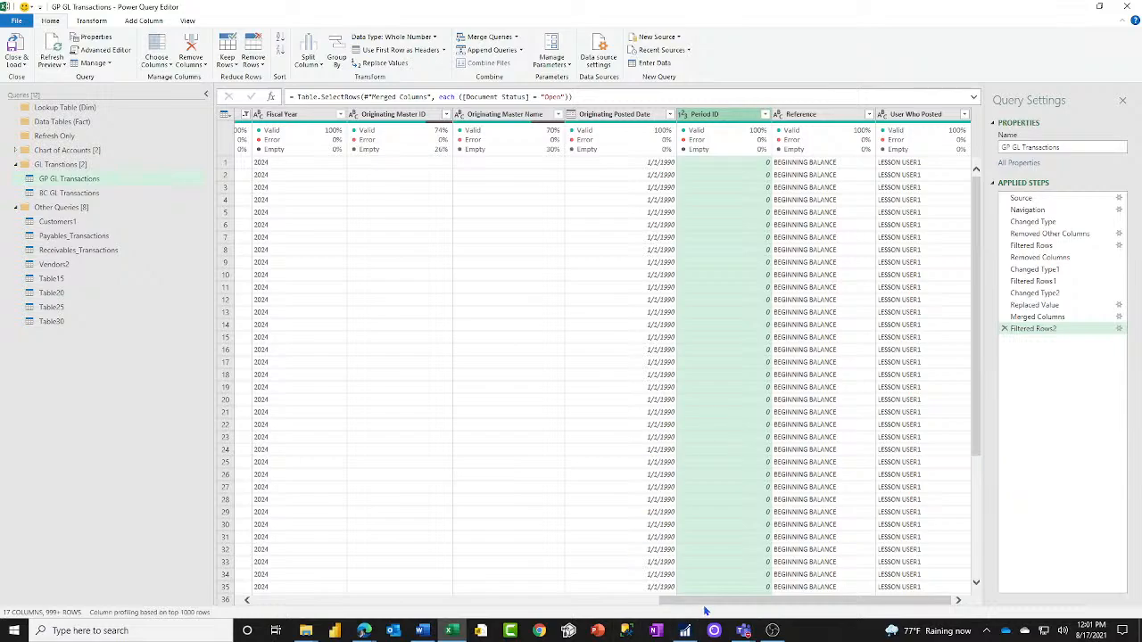
Start a custom column named BBF Date in the GP GL Transactions query.
drag(712, 604, 307, 565)
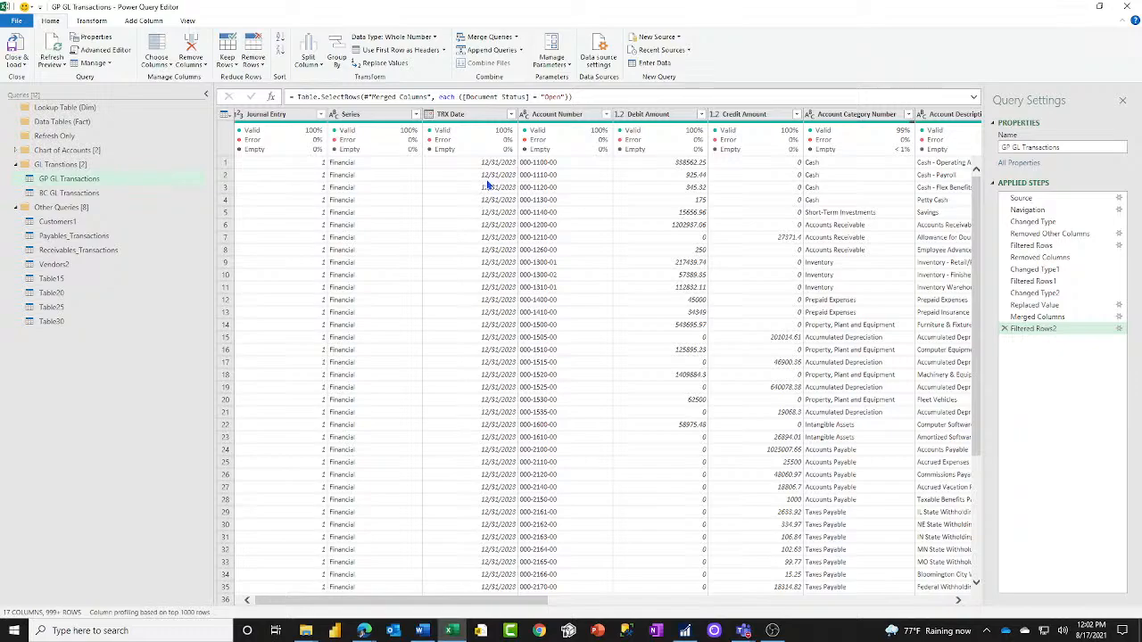
drag(515, 607, 579, 622)
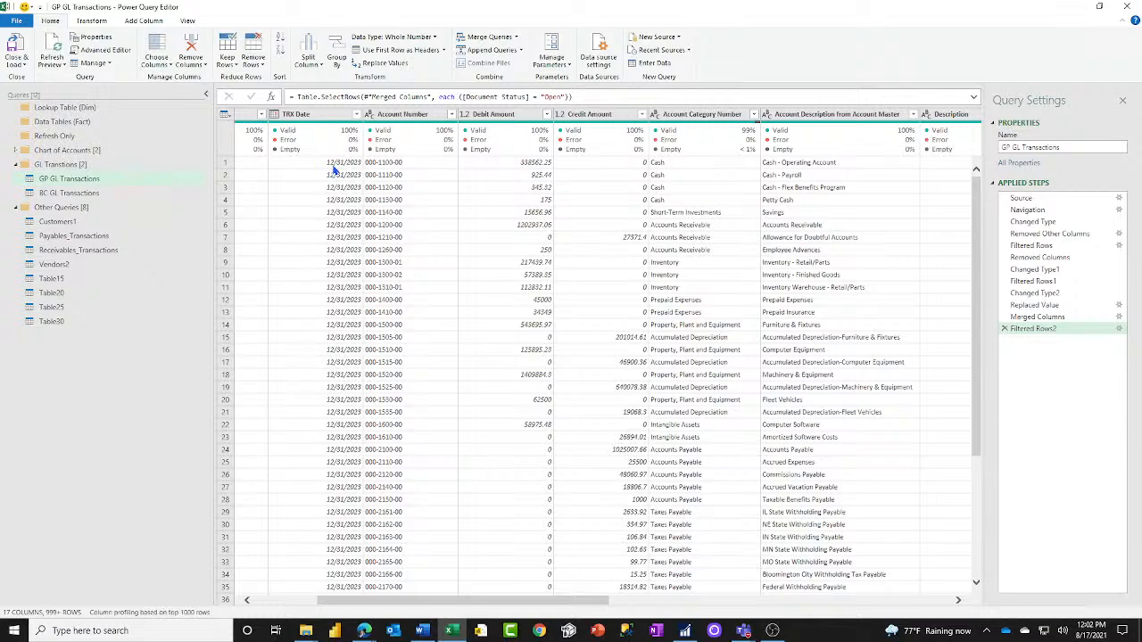
click(323, 117)
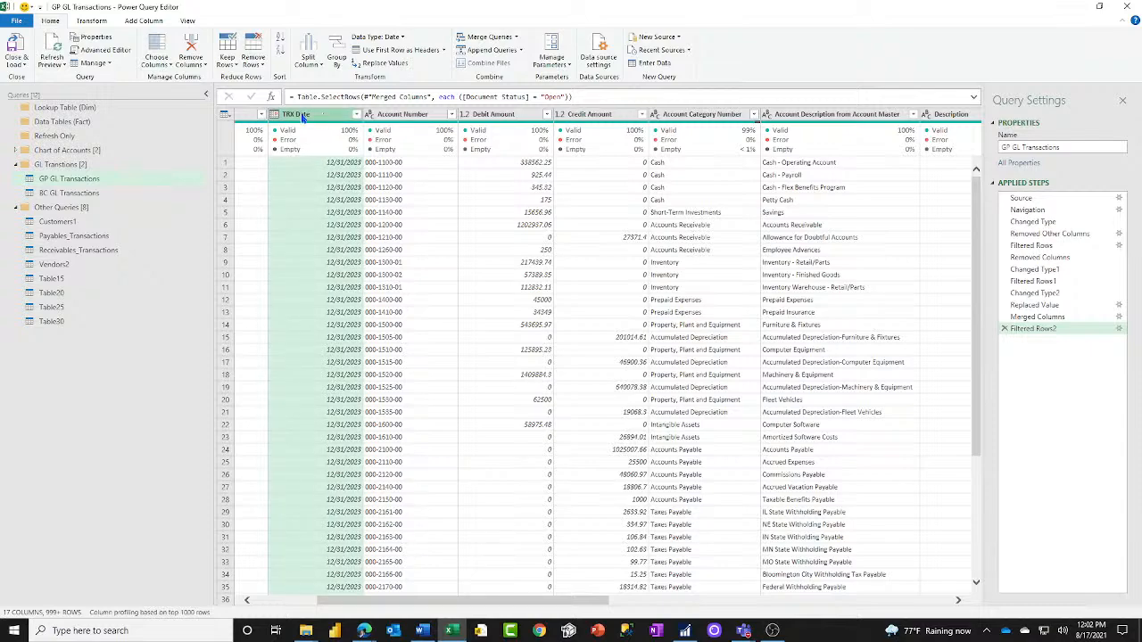
click(144, 21)
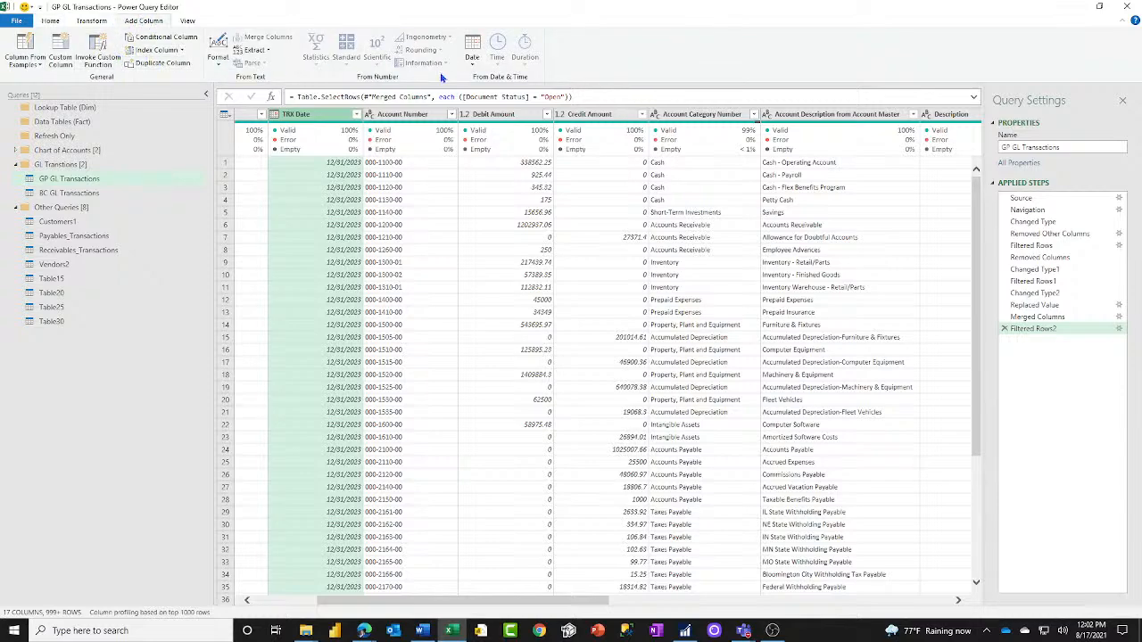
click(473, 59)
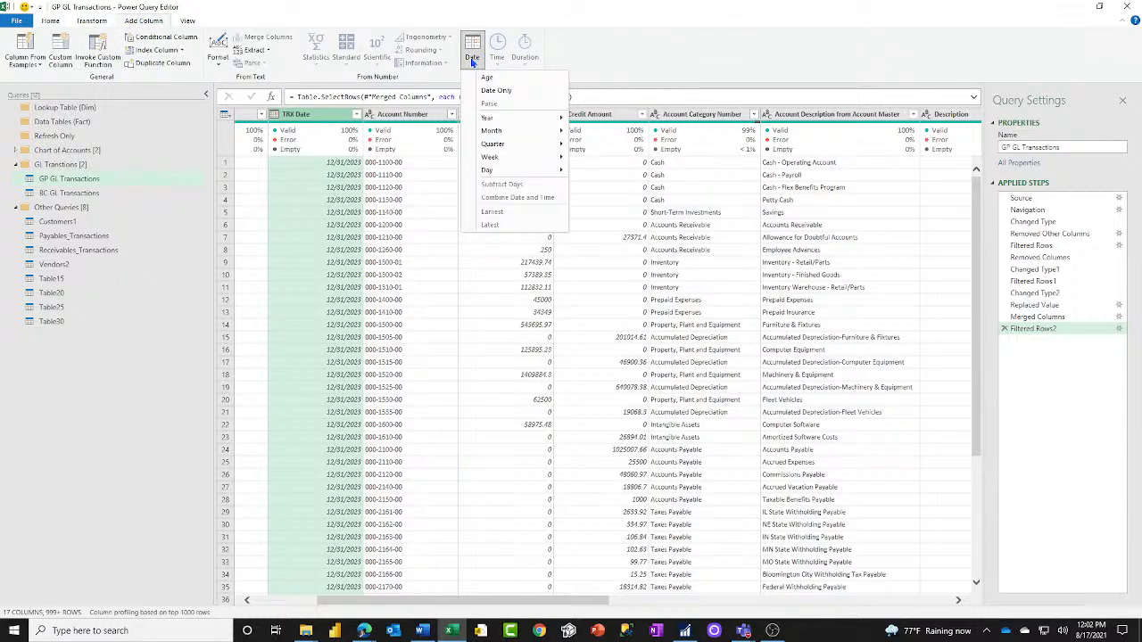
click(321, 113)
click(56, 46)
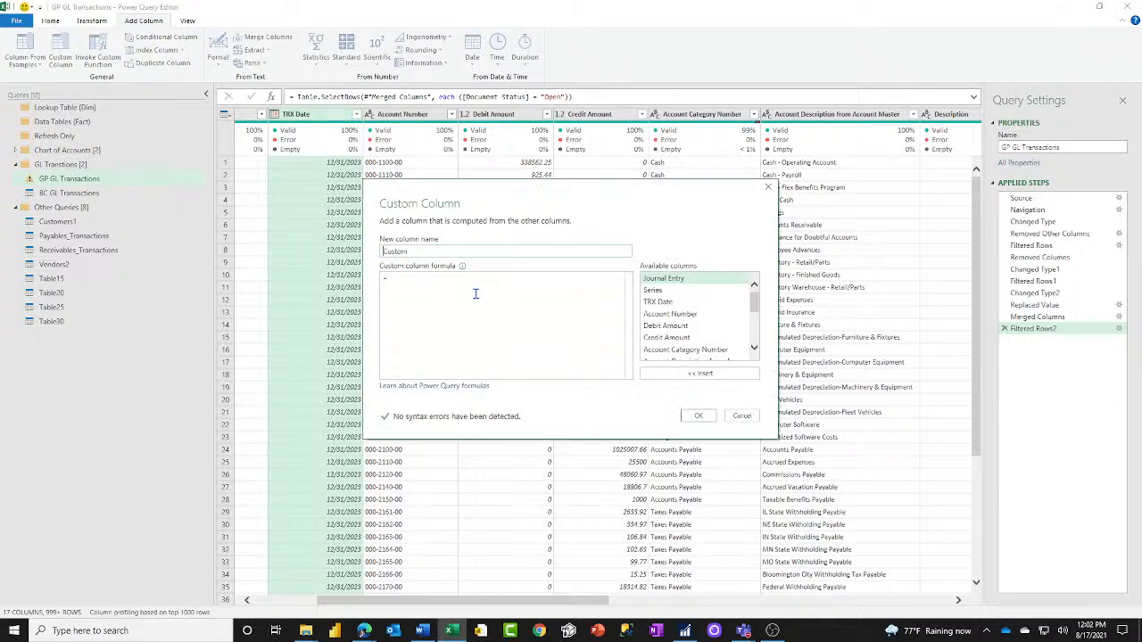
double_click(427, 254)
text(BBF Date)
Define the BBF Date column with the formula Date.AddDays([TRX Date], 1) and set its data type to Date.
click(407, 288)
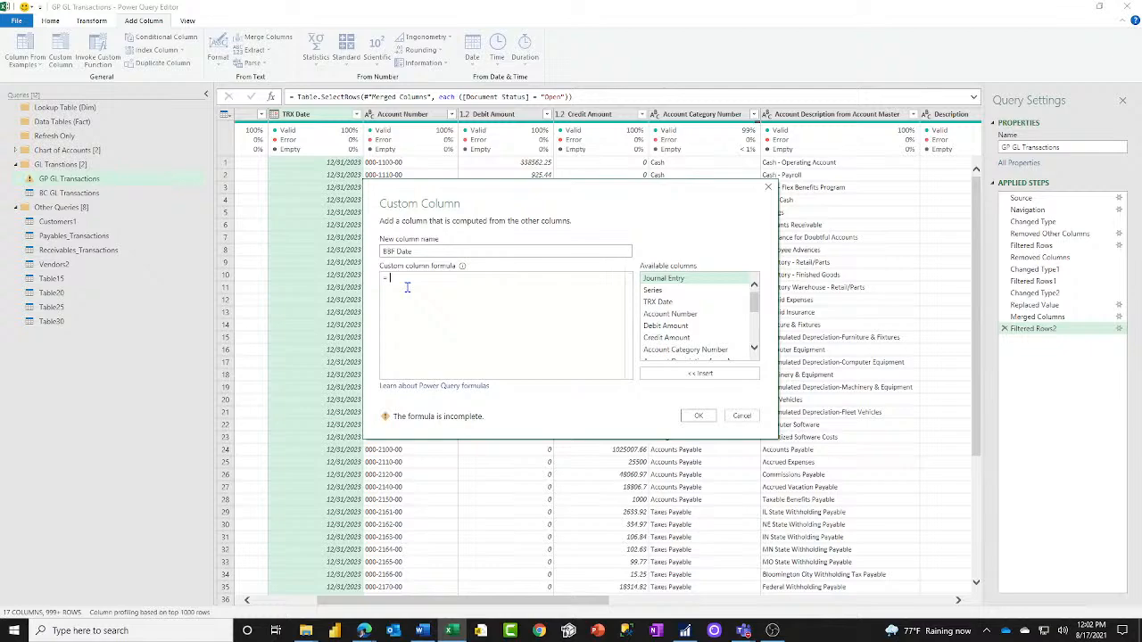
text(dateadd)
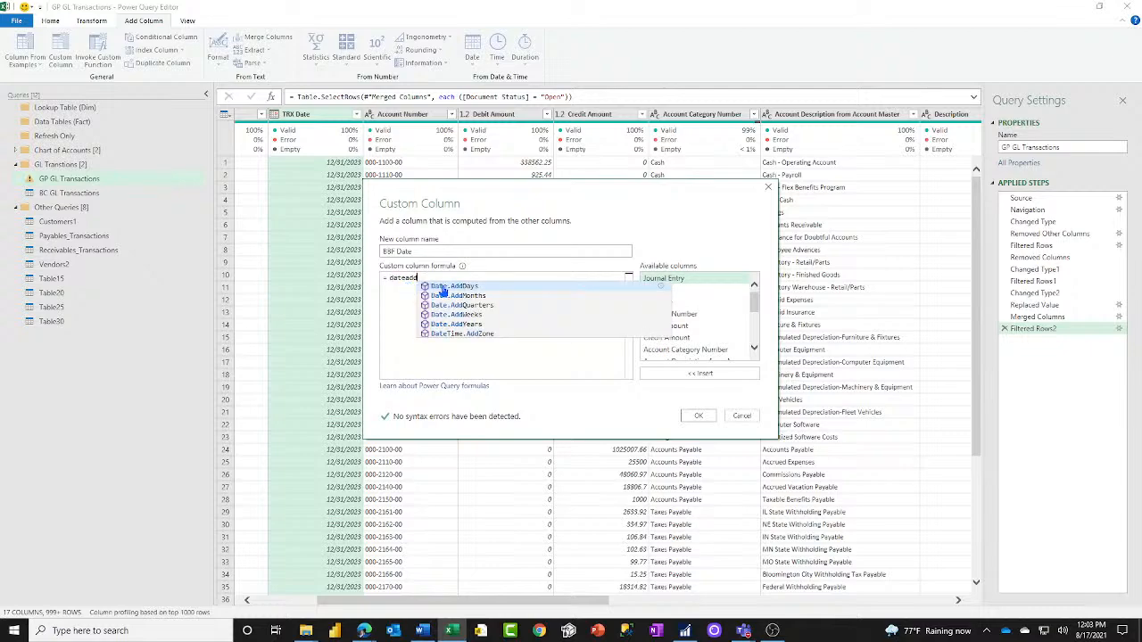
click(443, 287)
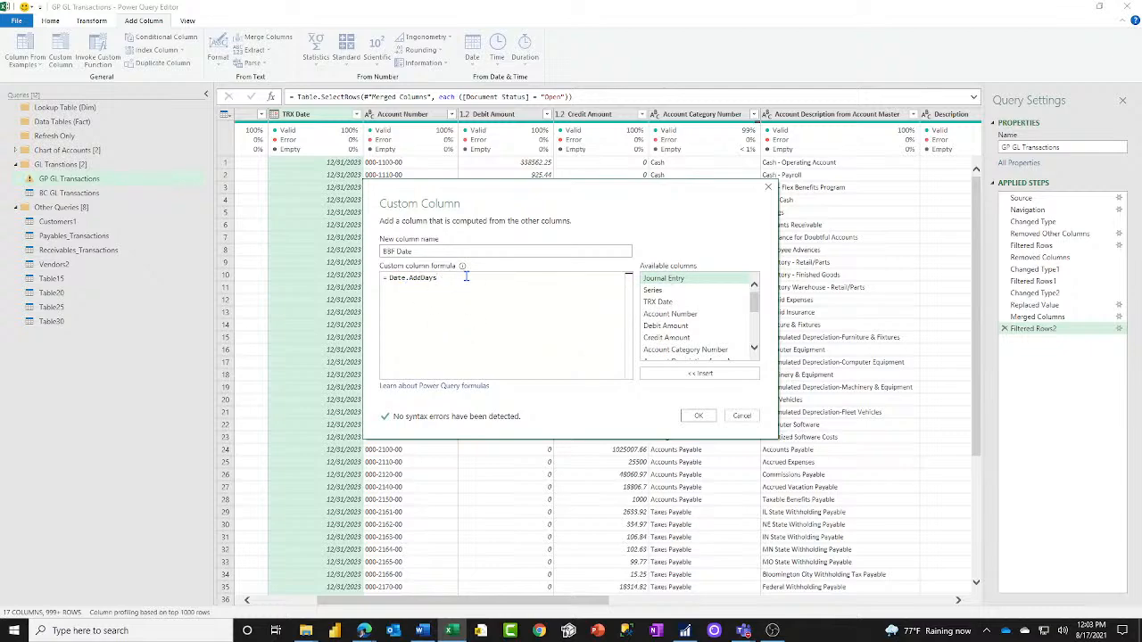
text(()
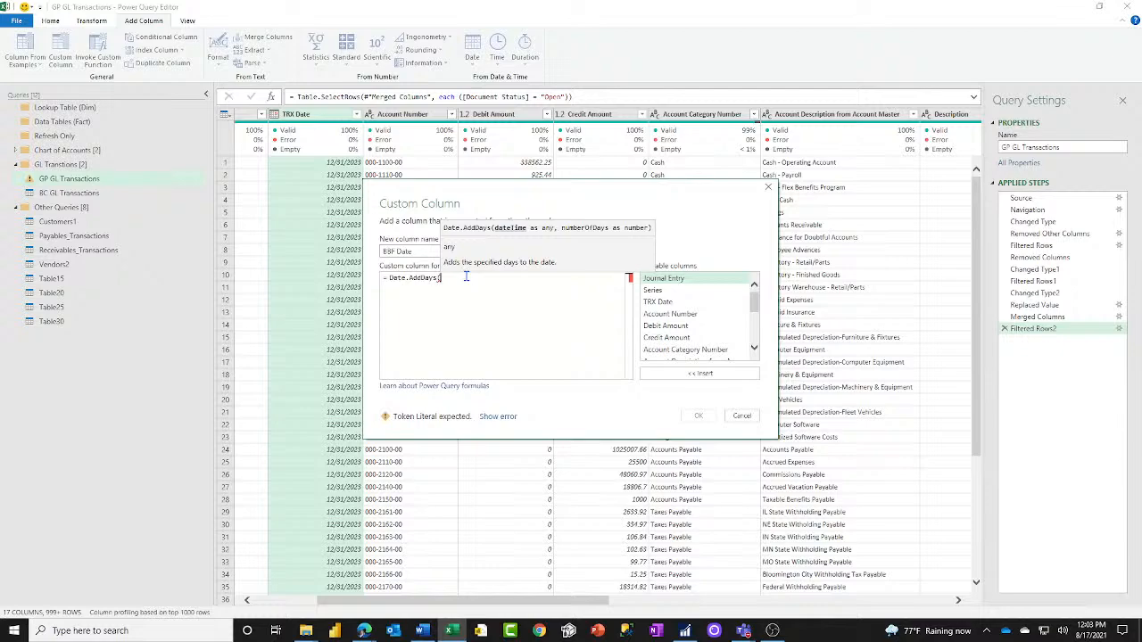
double_click(662, 303)
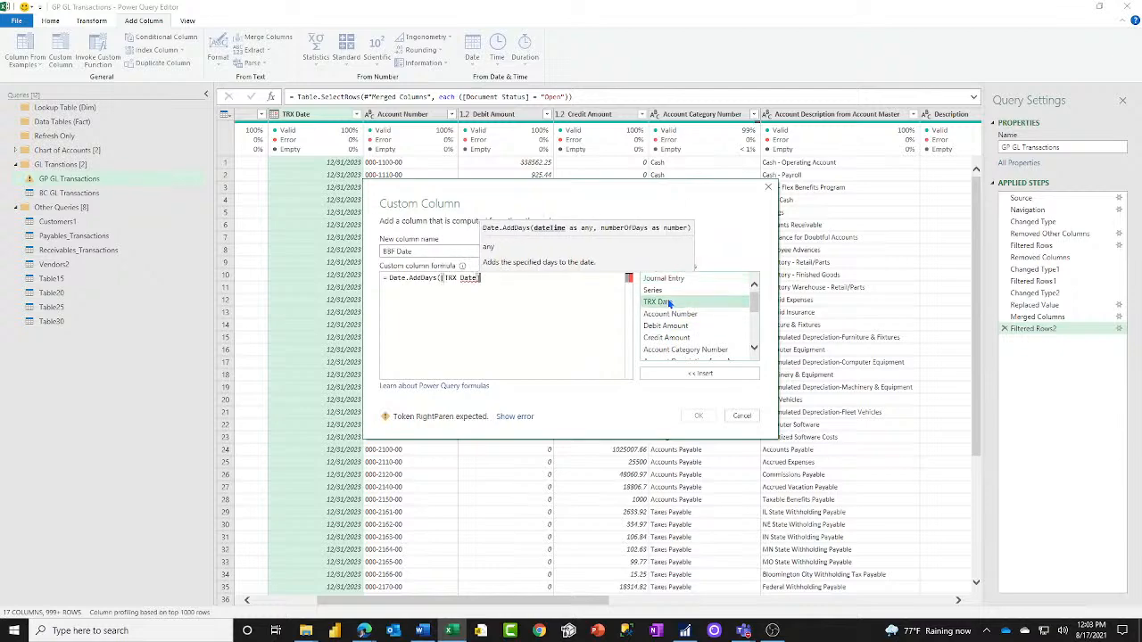
text(,)
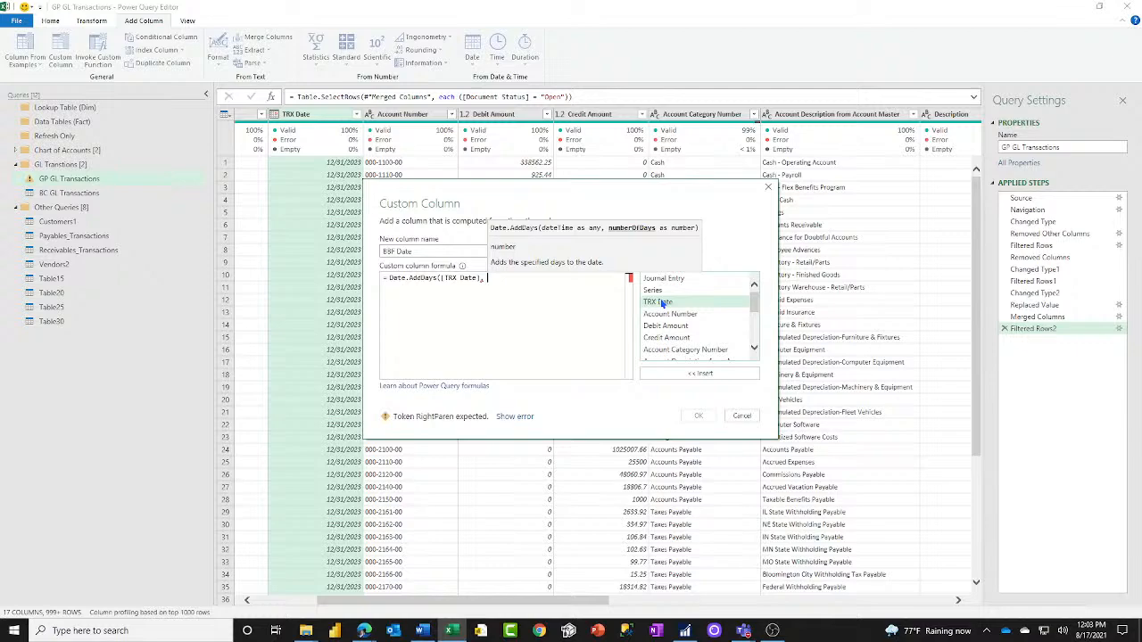
text( 1)
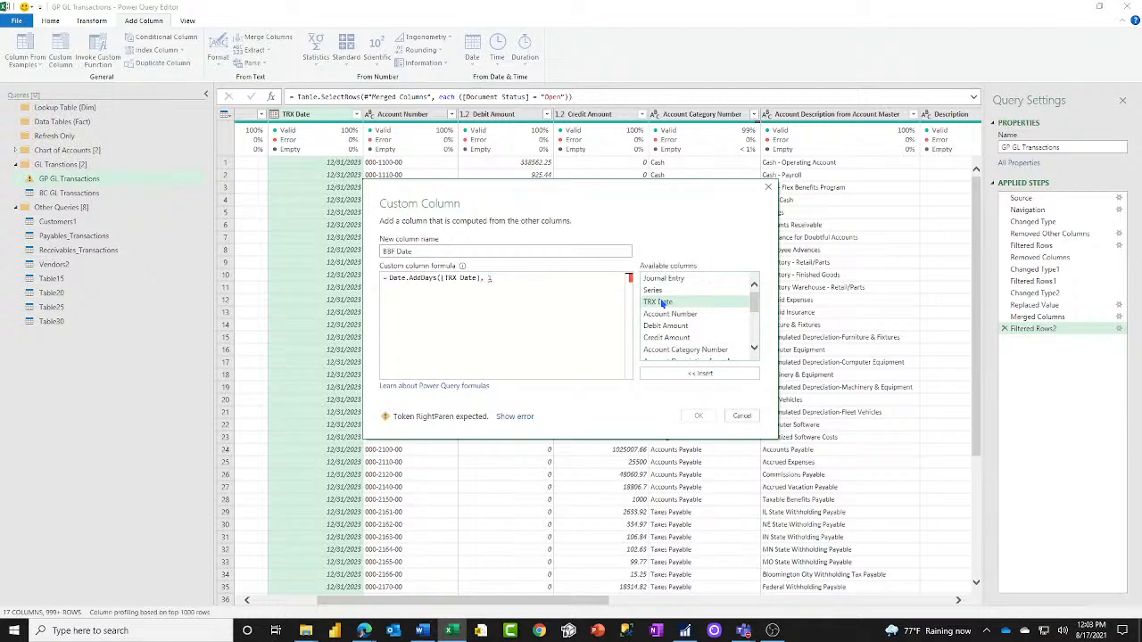
text())
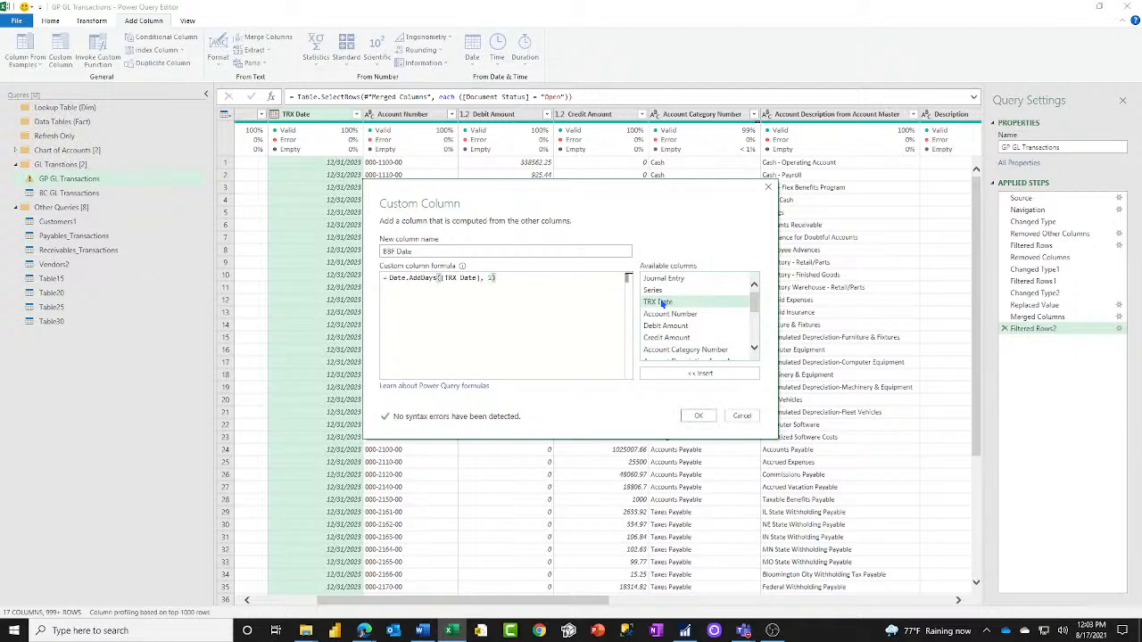
click(699, 416)
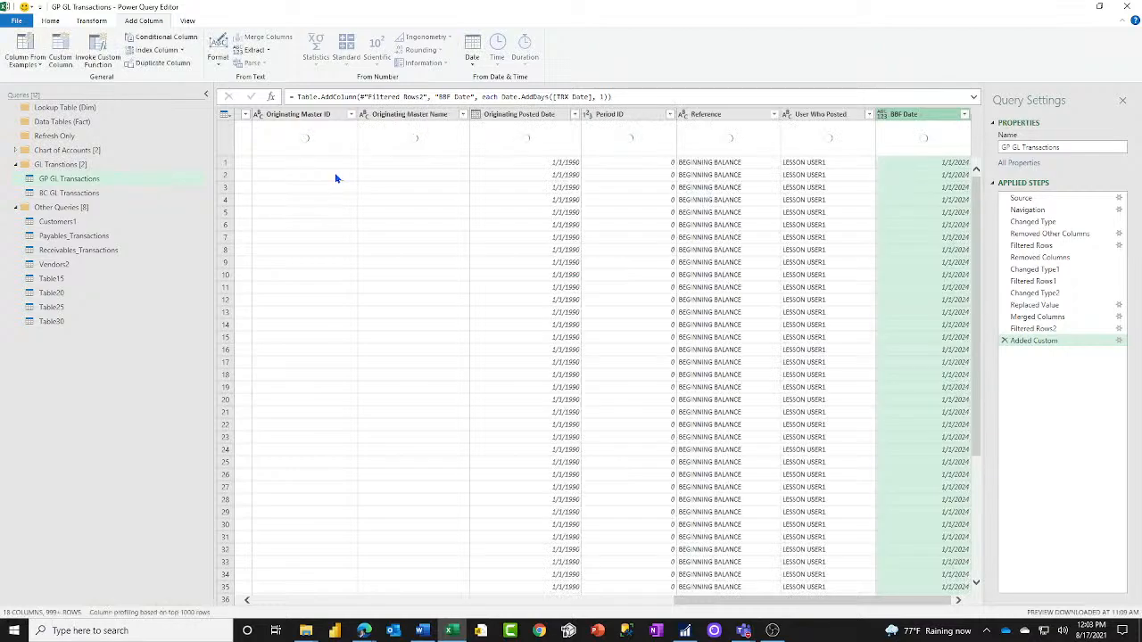
click(882, 114)
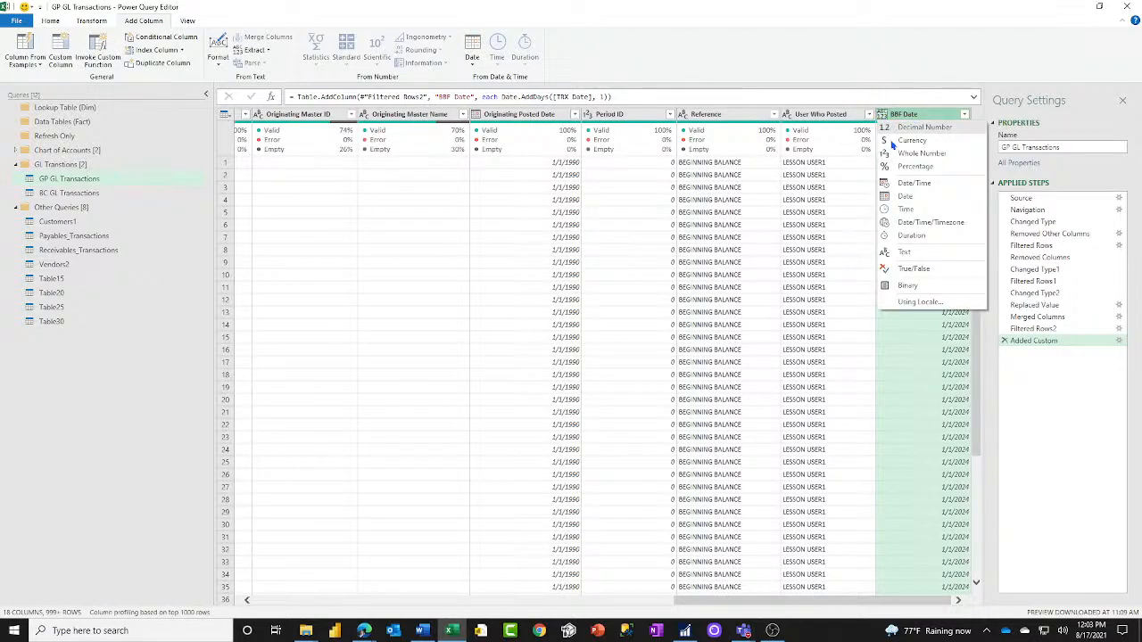
click(906, 197)
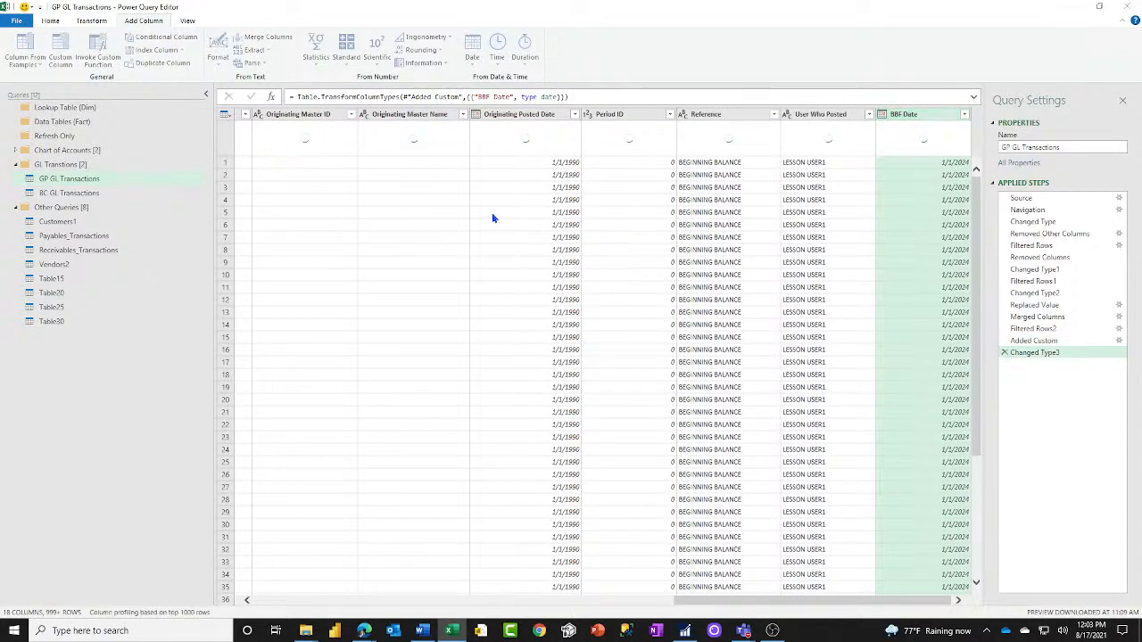
Start a conditional column named Transaction Date with the condition Period ID equals 0.
click(161, 37)
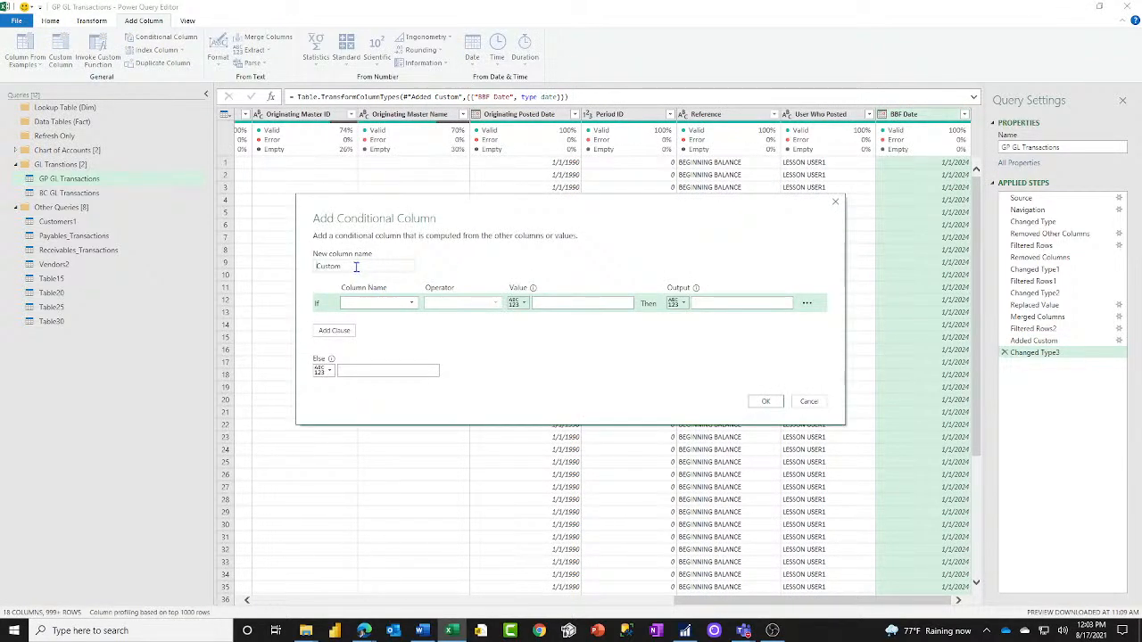
text(Transaction A)
key(BackSpace)
text(Date)
click(377, 303)
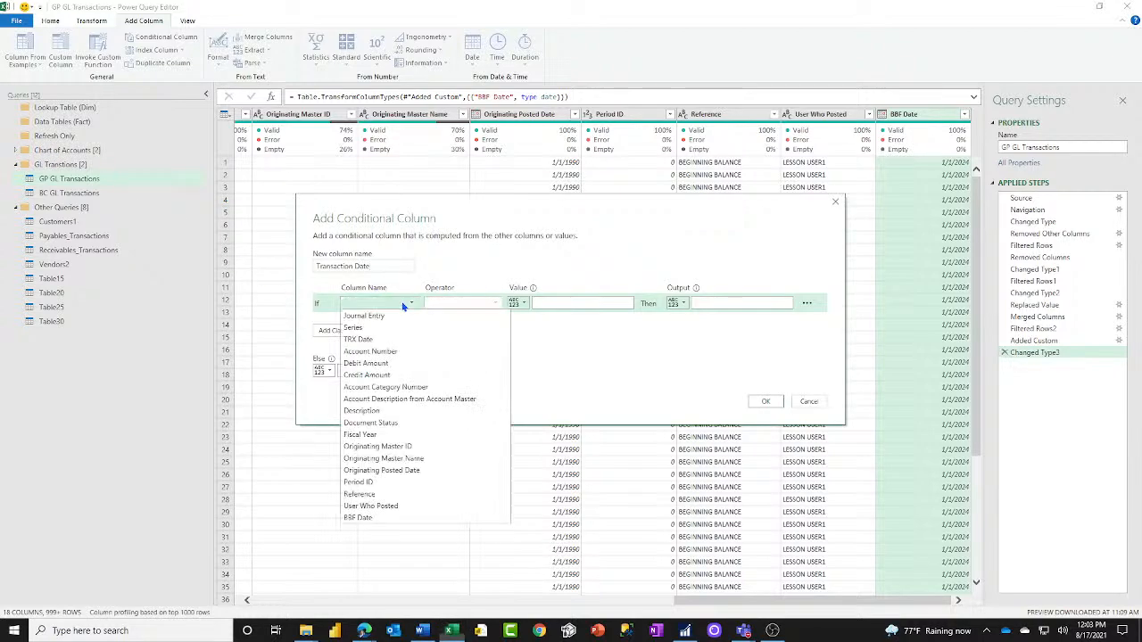
click(420, 482)
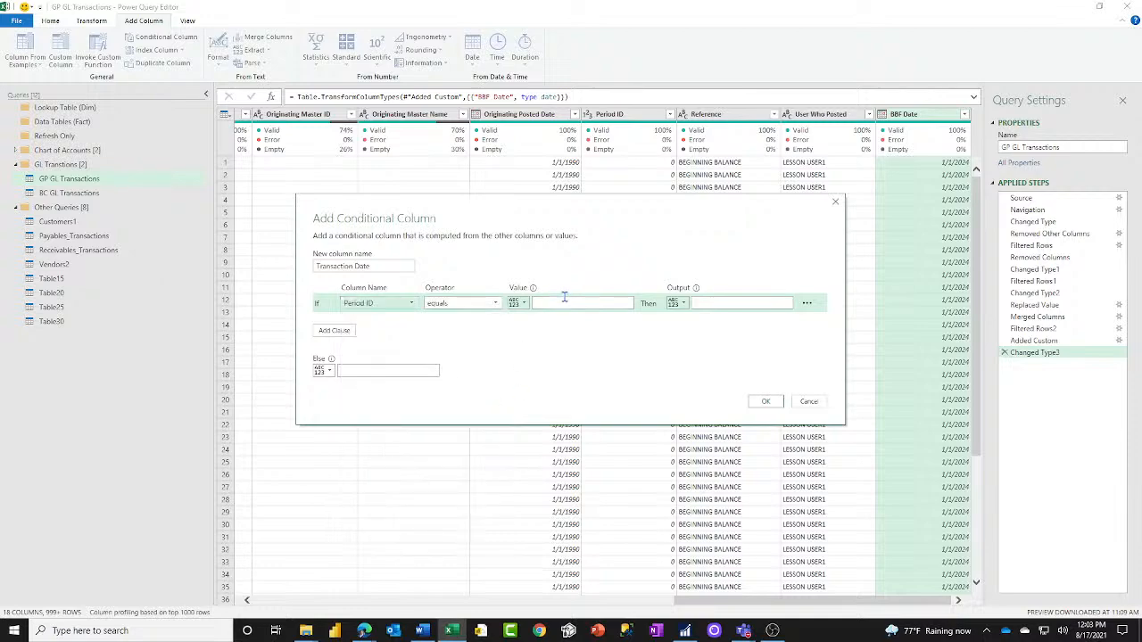
click(565, 302)
text(0)
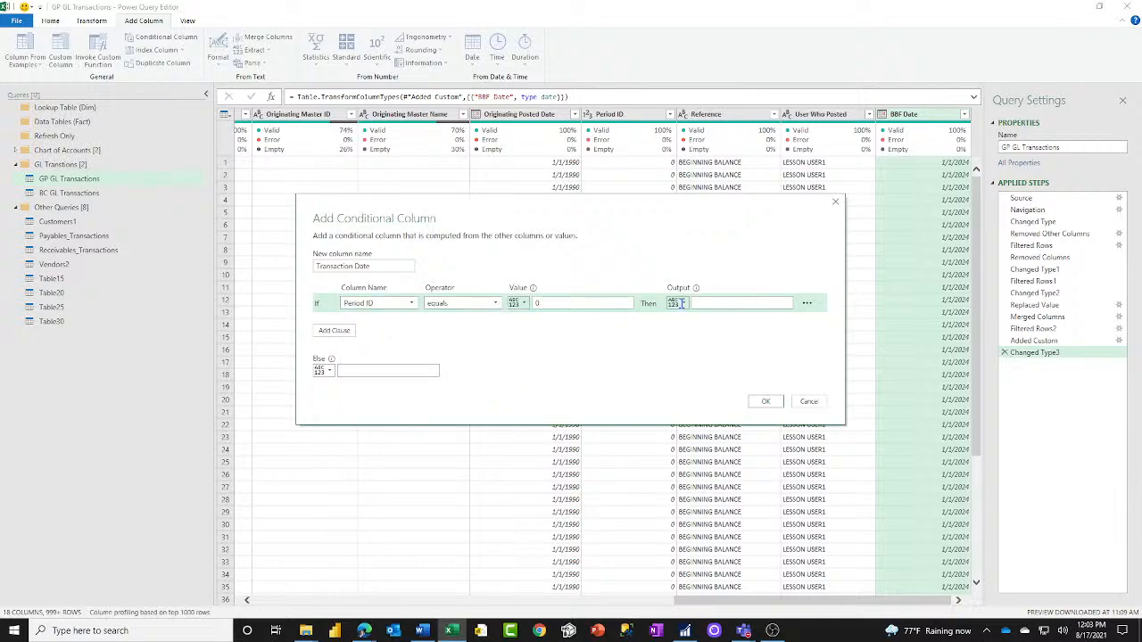
Make the Transaction Date output come from a column and change the Period ID condition's operator to does not equal.
click(680, 304)
click(711, 330)
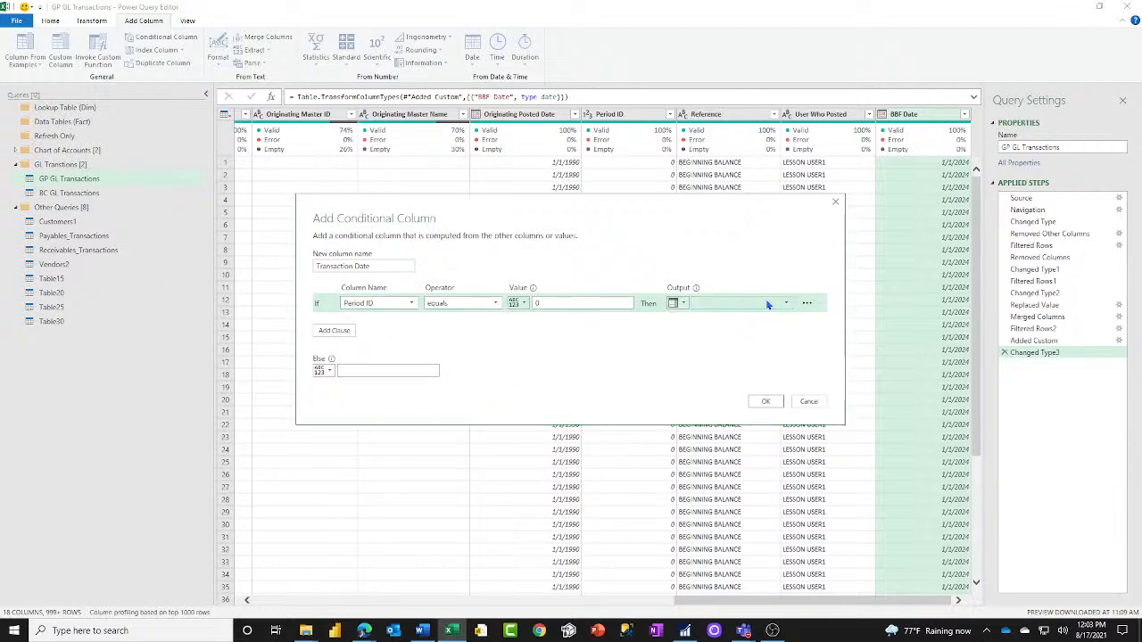
click(758, 304)
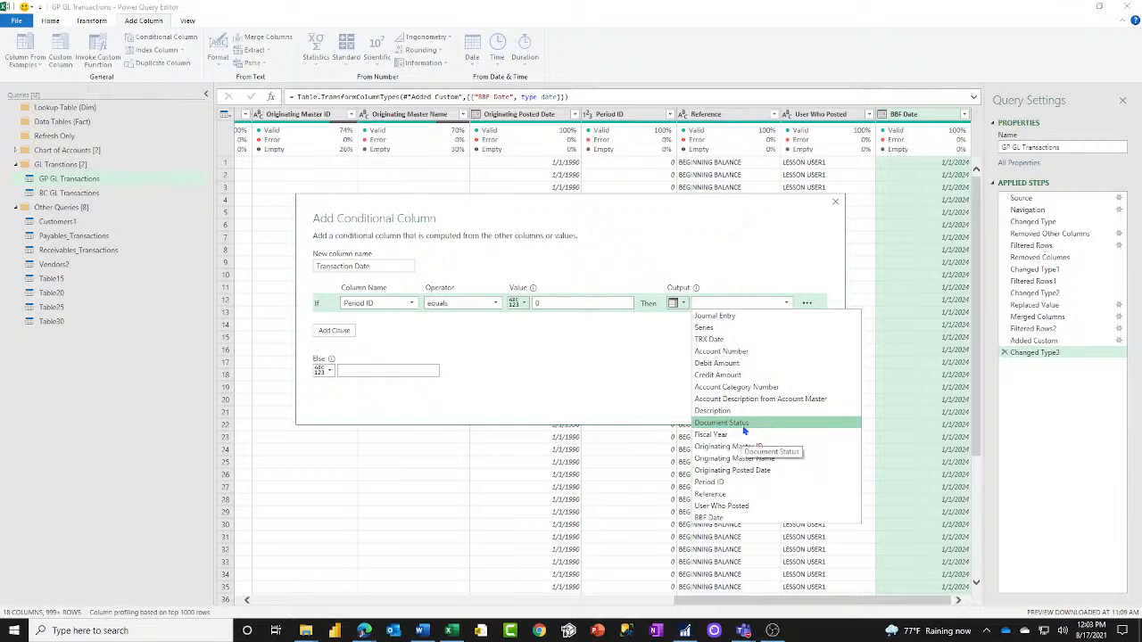
click(483, 301)
click(484, 305)
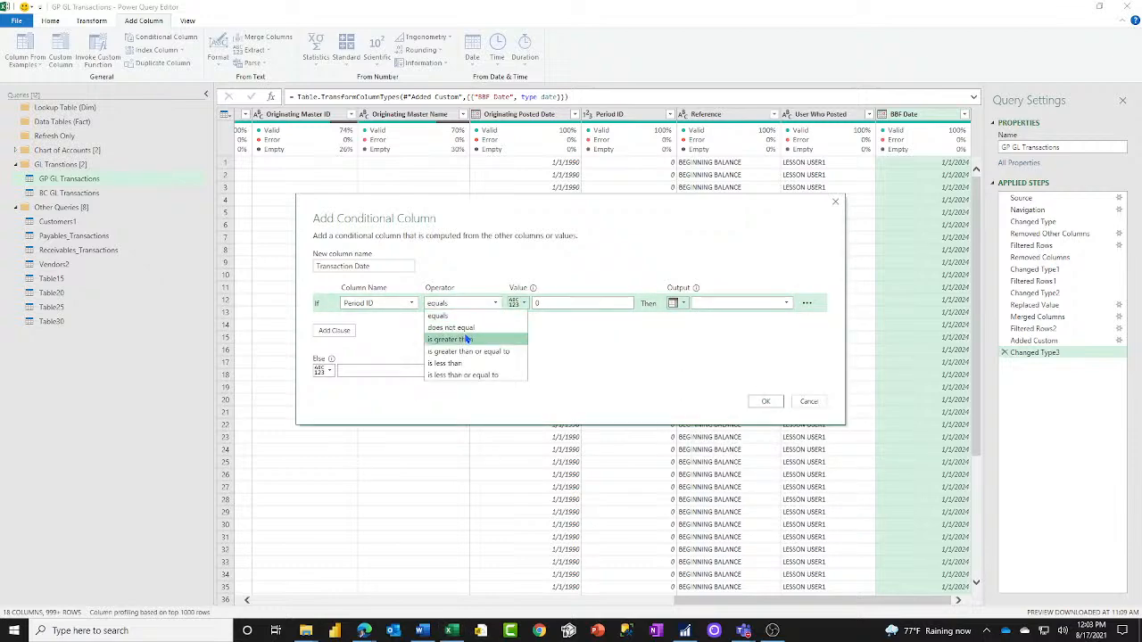
click(468, 326)
Set the conditional column to return the TRX Date column when Period ID does not equal 0.
click(676, 303)
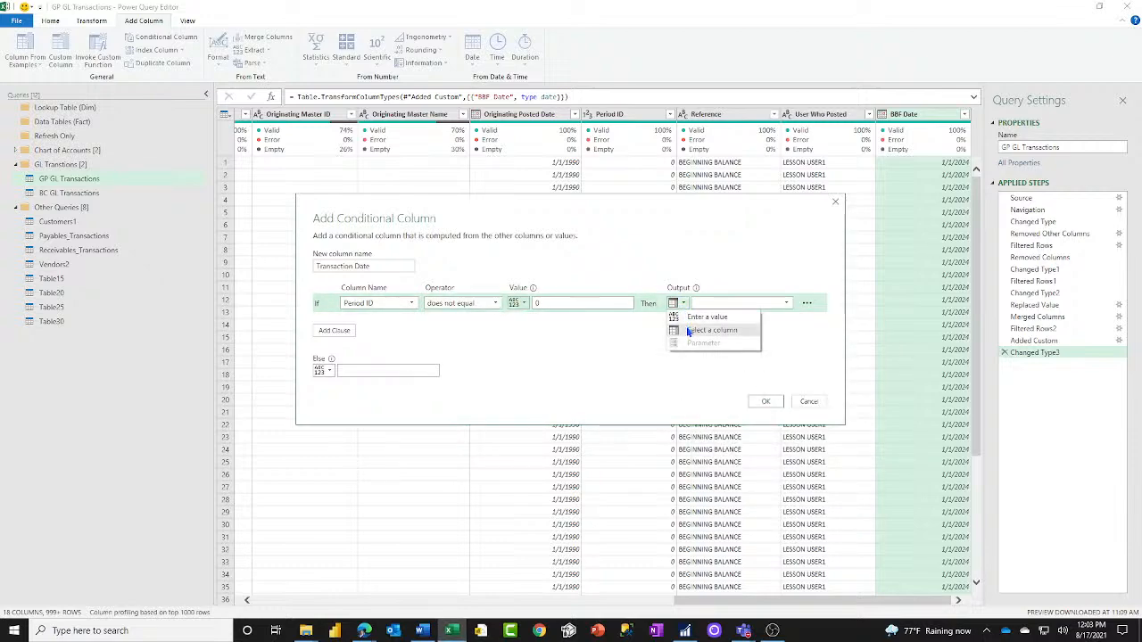
click(705, 330)
click(785, 304)
click(728, 350)
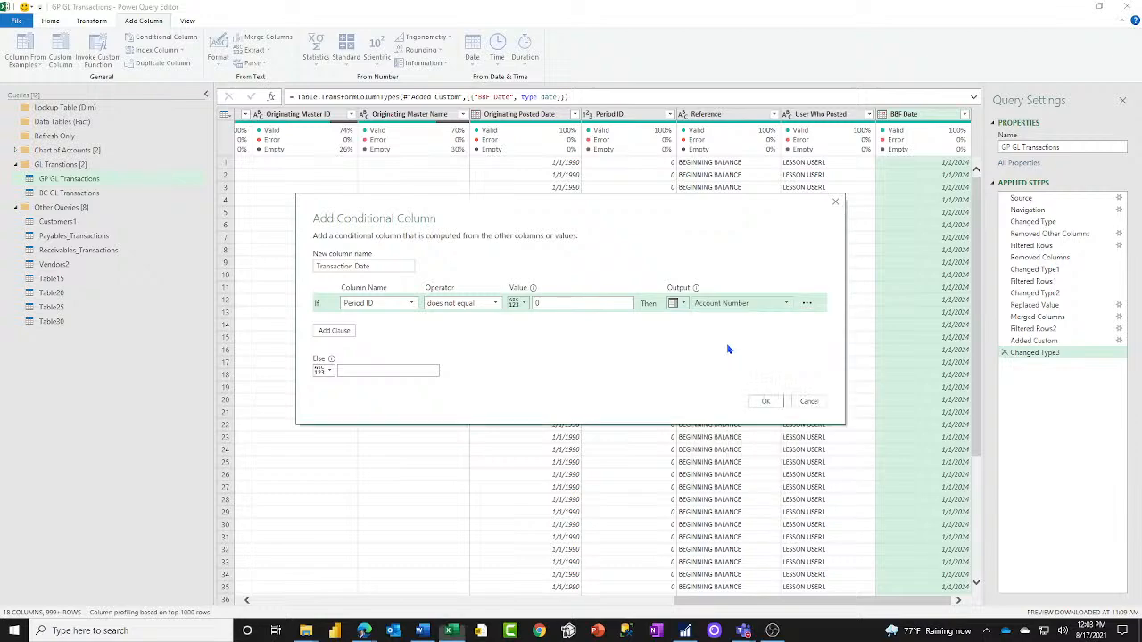
click(787, 303)
click(734, 340)
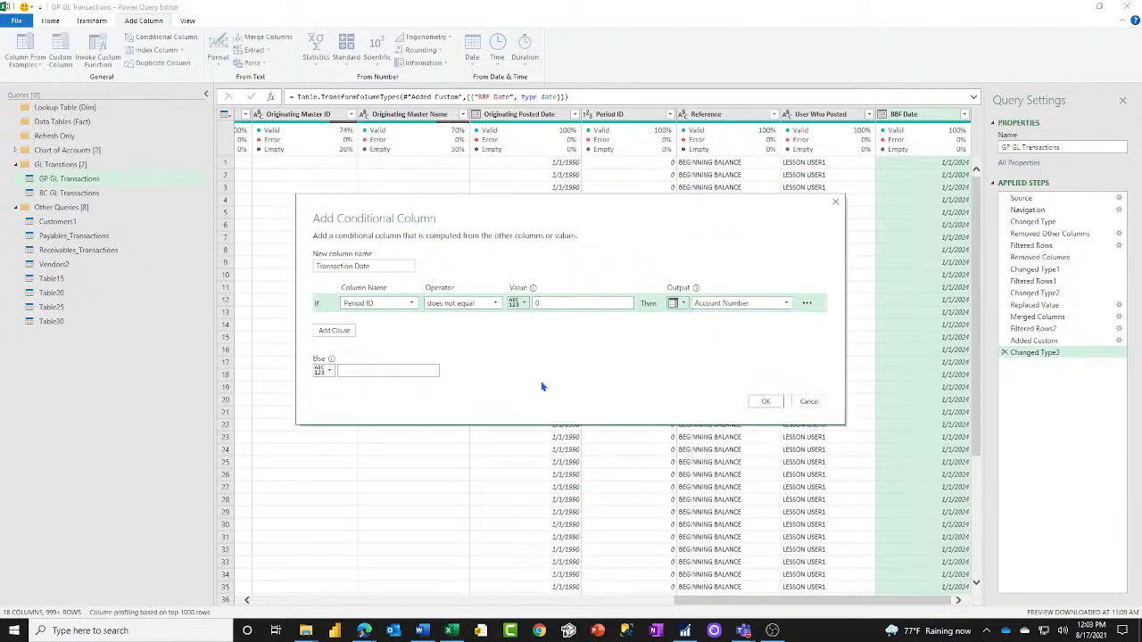
Finish the Transaction Date column with the BBF Date column as the else result, and set its data type to Date.
click(327, 372)
click(341, 398)
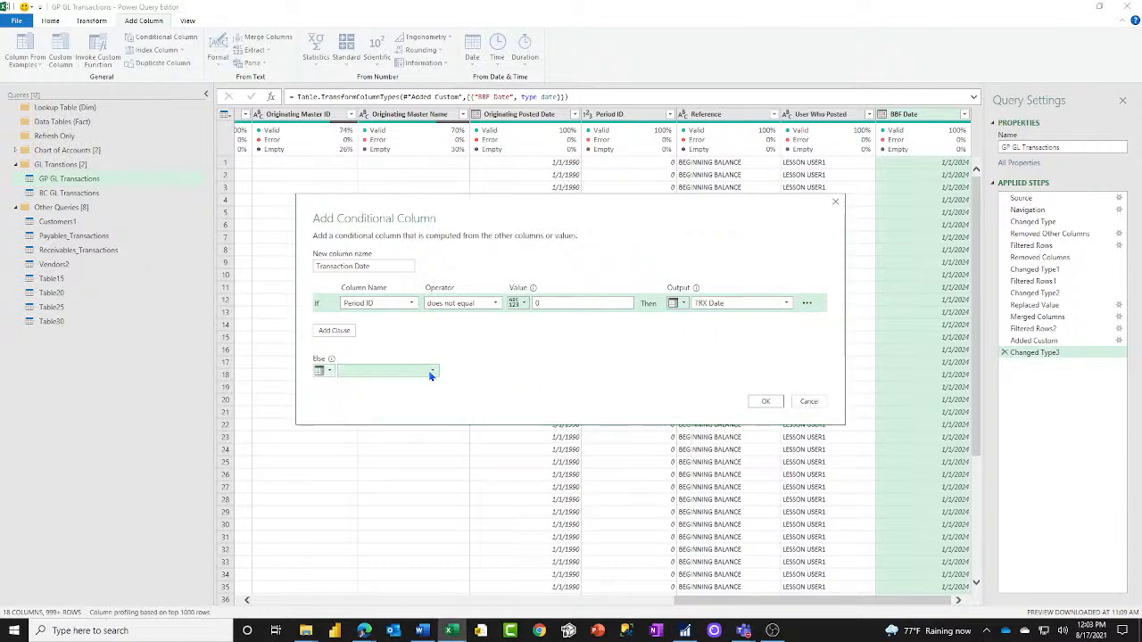
click(432, 370)
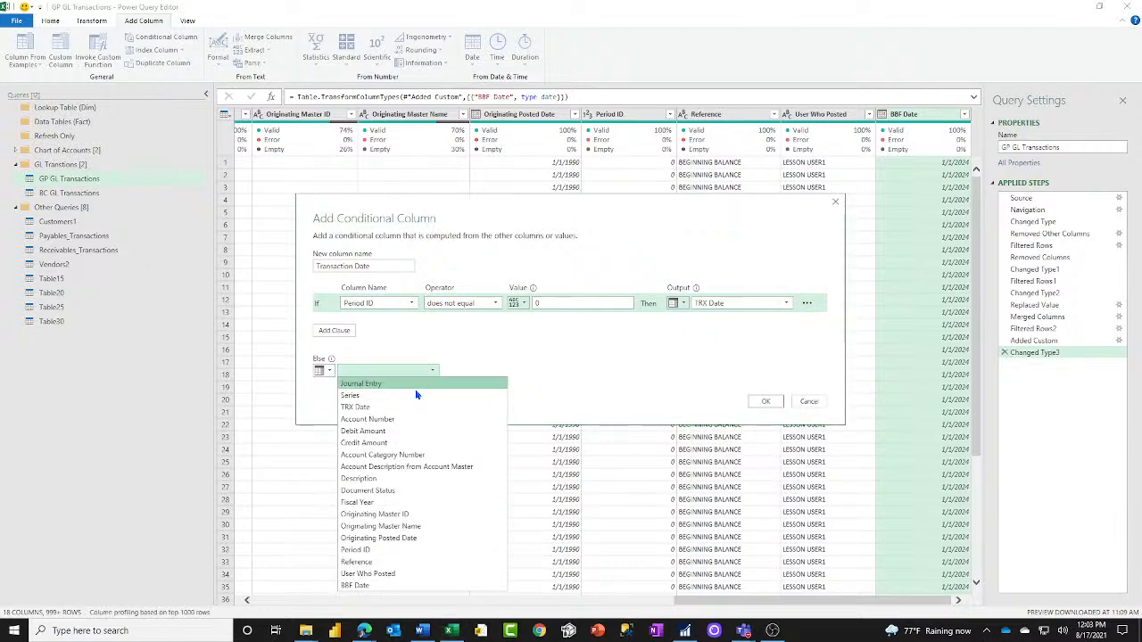
click(355, 586)
click(768, 404)
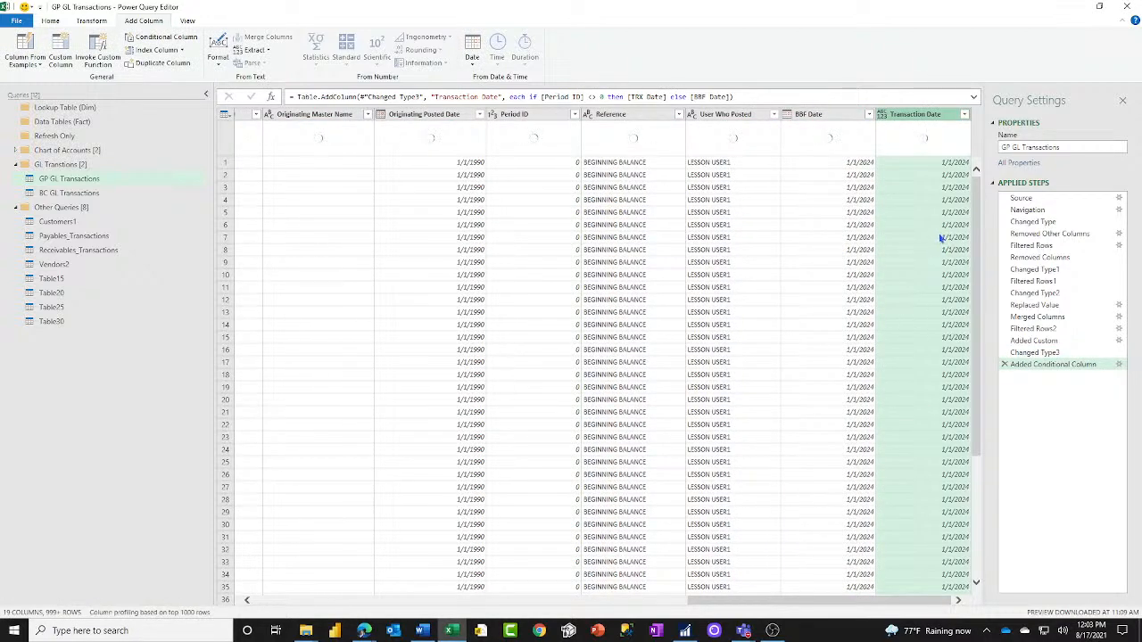
click(883, 116)
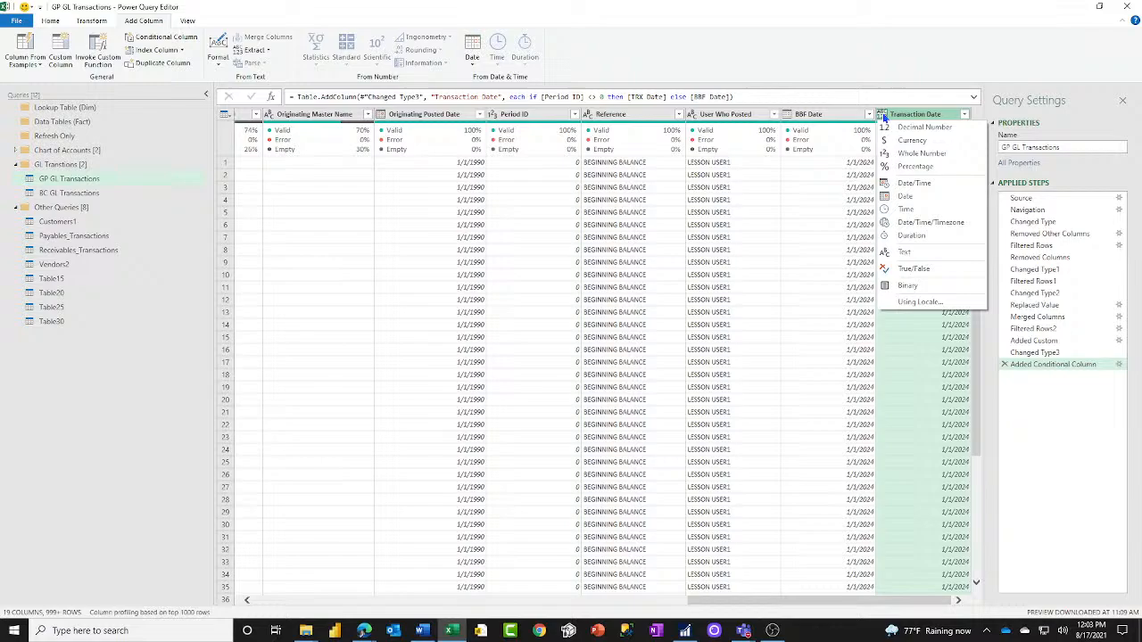
click(905, 196)
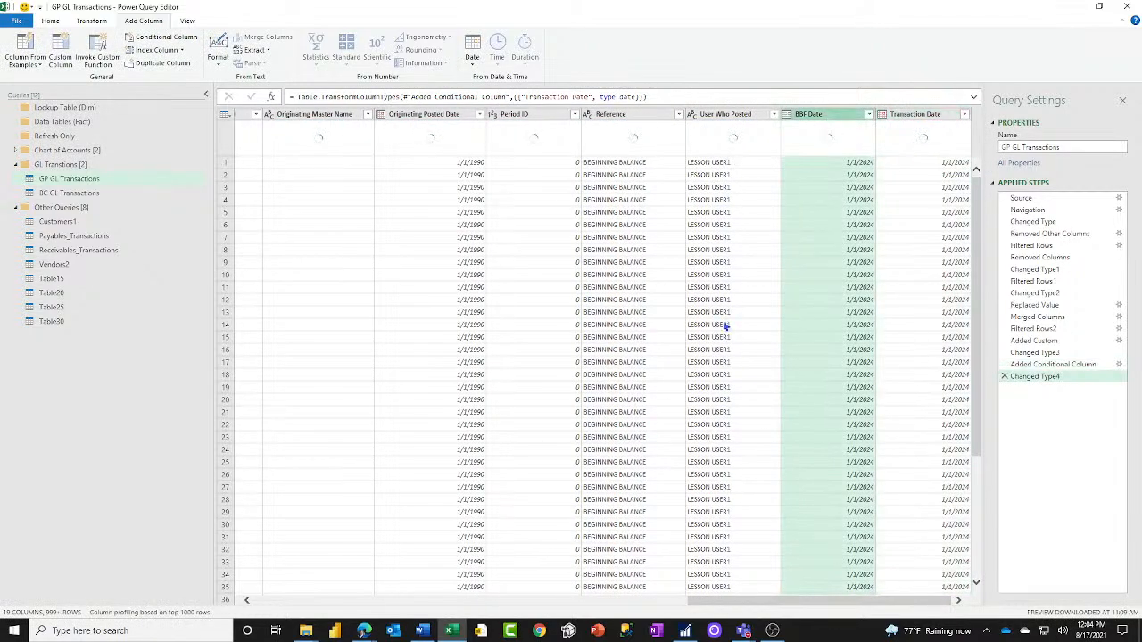
Remove the TRX Date and BBF Date columns from the GP GL Transactions query.
drag(713, 600, 338, 607)
ctrl+click(321, 117)
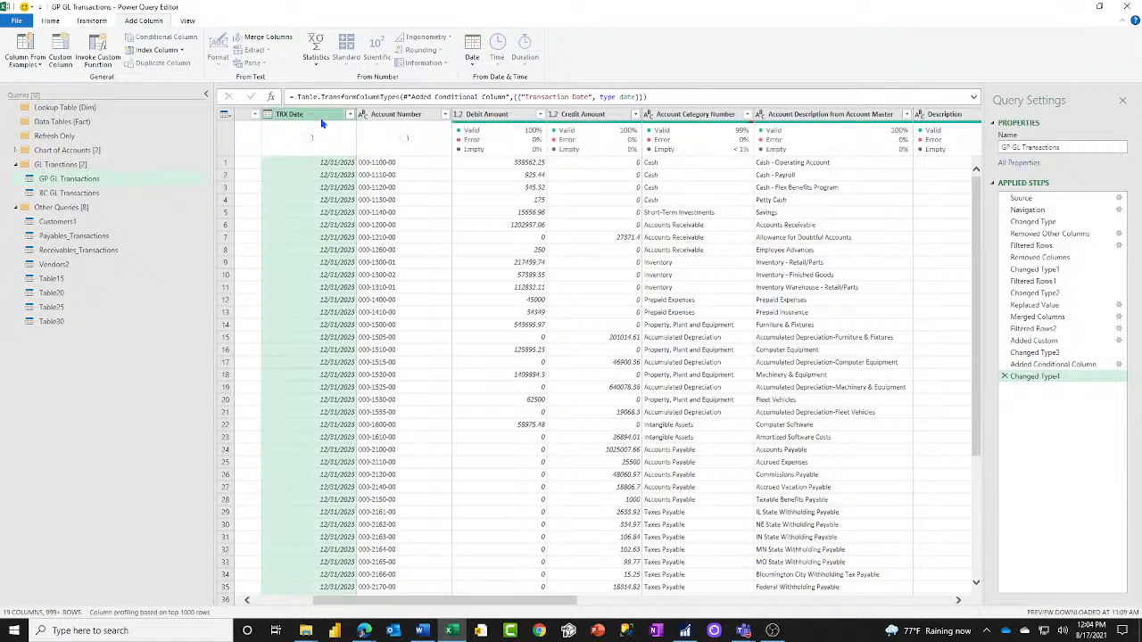
right_click(322, 119)
click(348, 144)
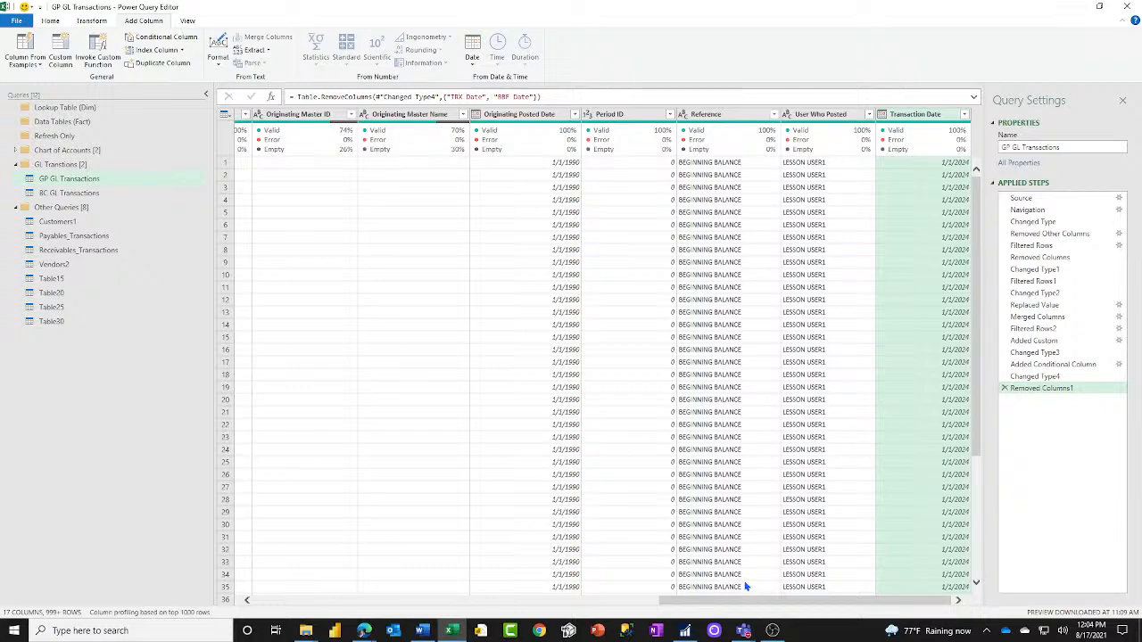
Open the BC GL Transactions query and examine the full list of distinct Source Code values without applying a filter.
click(74, 193)
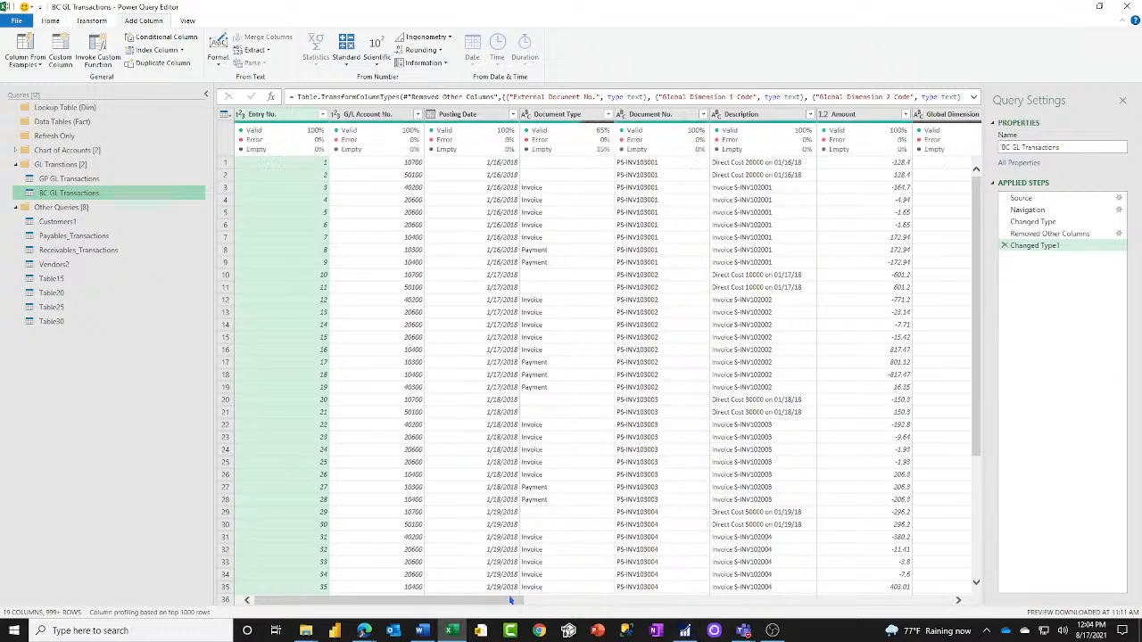
drag(479, 602, 750, 616)
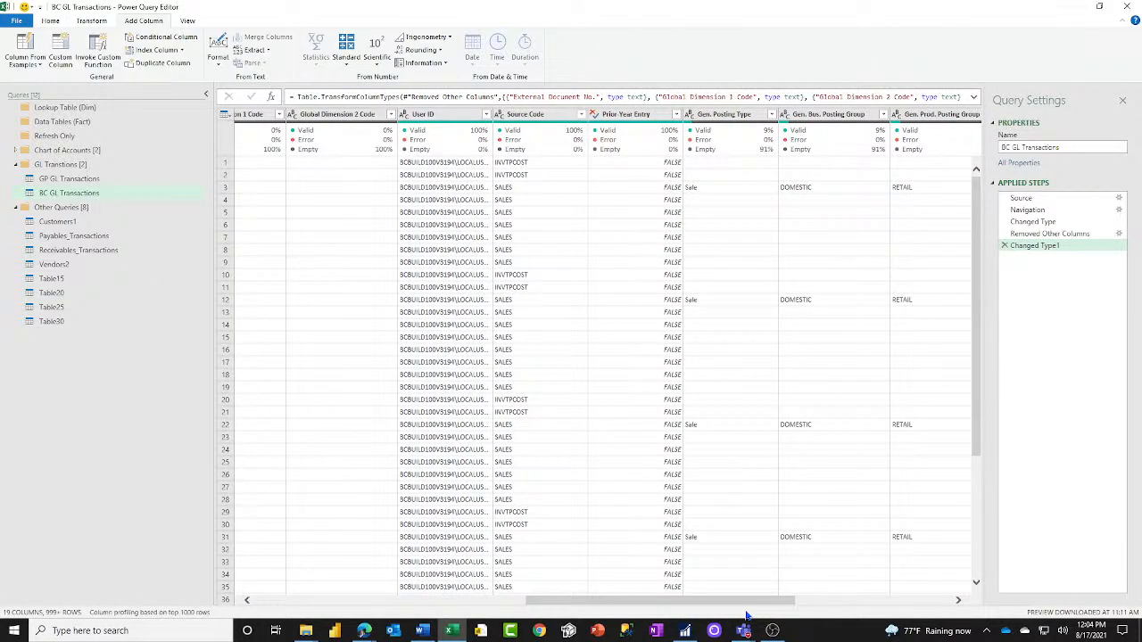
click(581, 114)
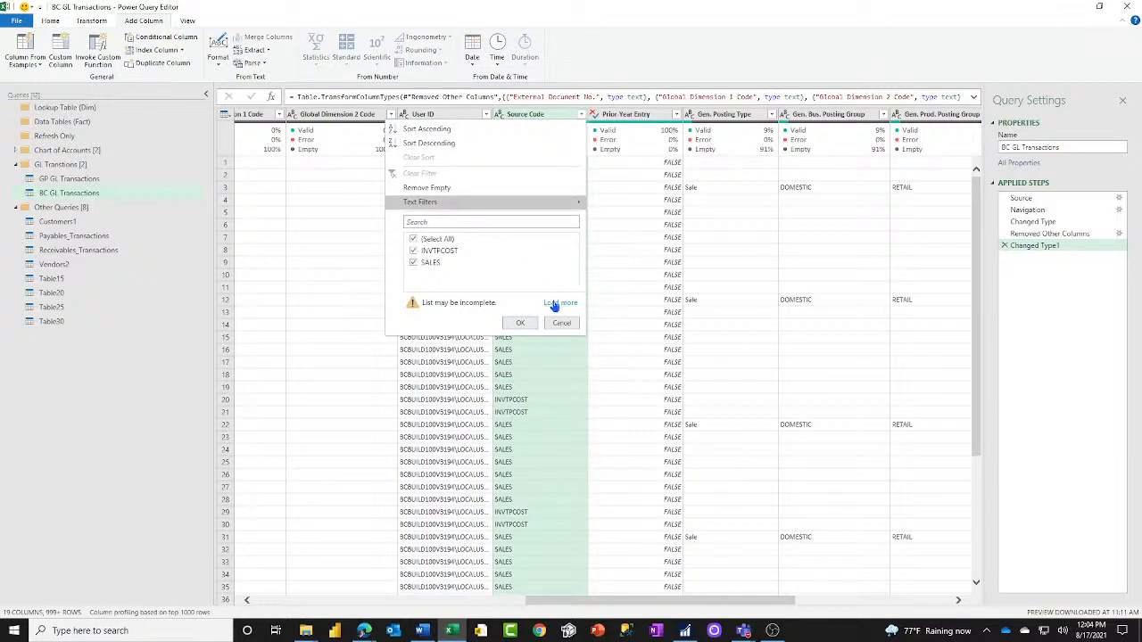
click(553, 303)
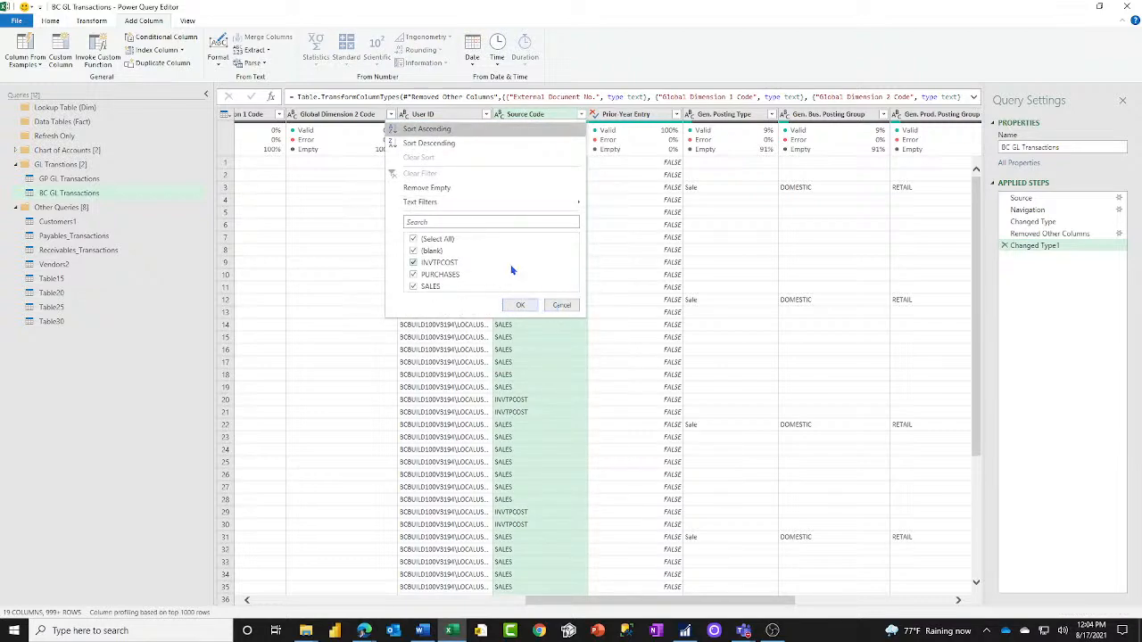
click(563, 307)
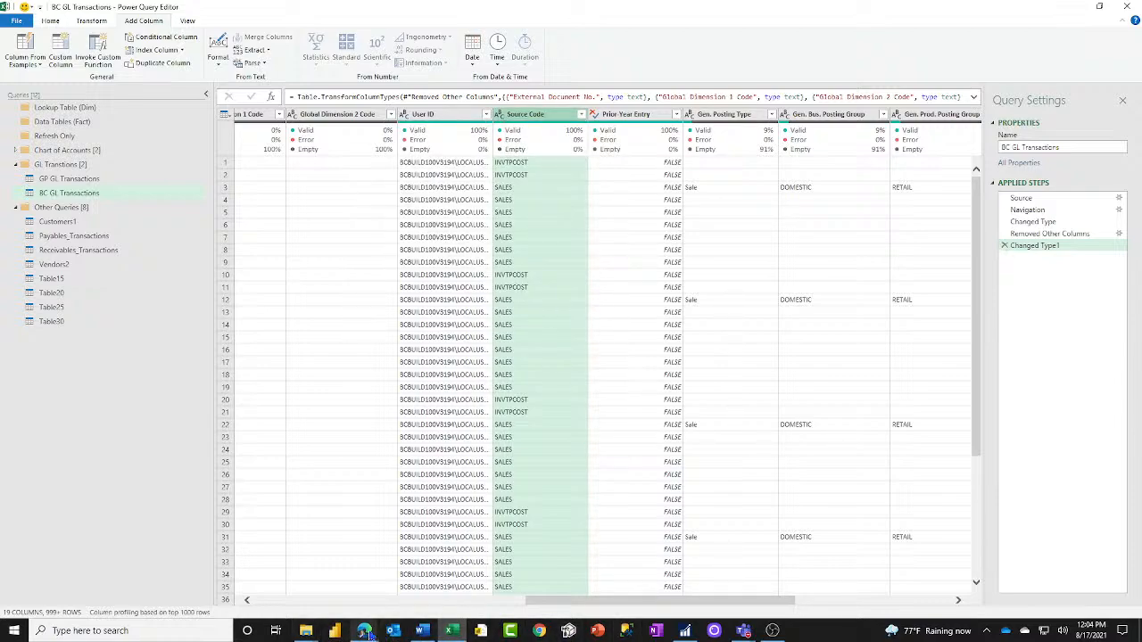
Switch to Dynamics 365 Business Central, look at the Posted General Journals page and return to the home page.
mouse_move(364, 636)
click(299, 575)
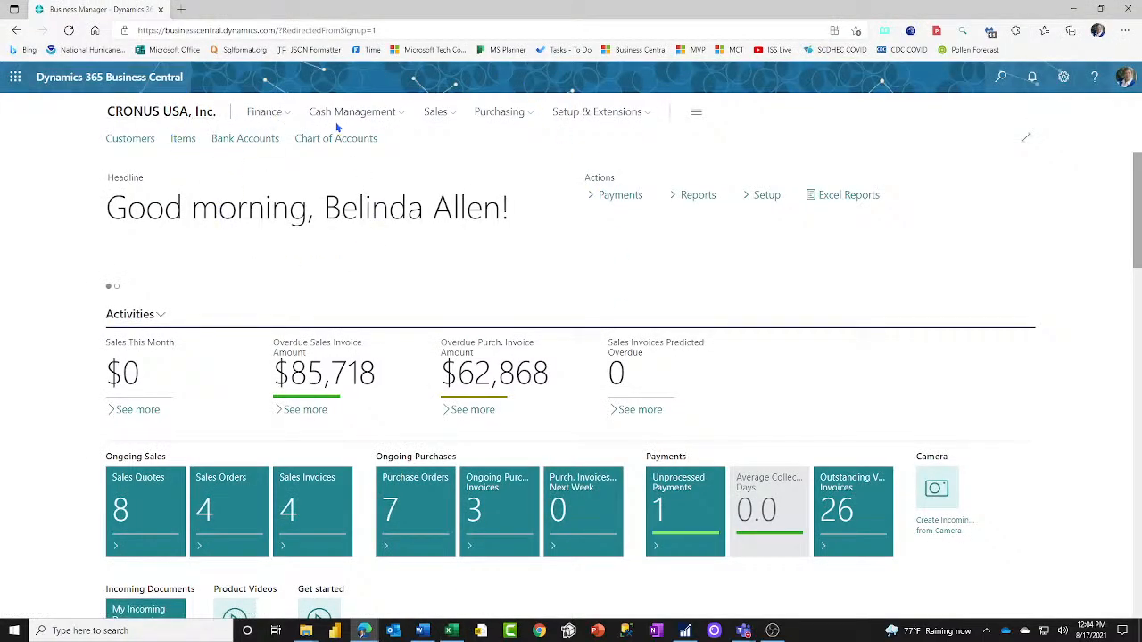
click(273, 115)
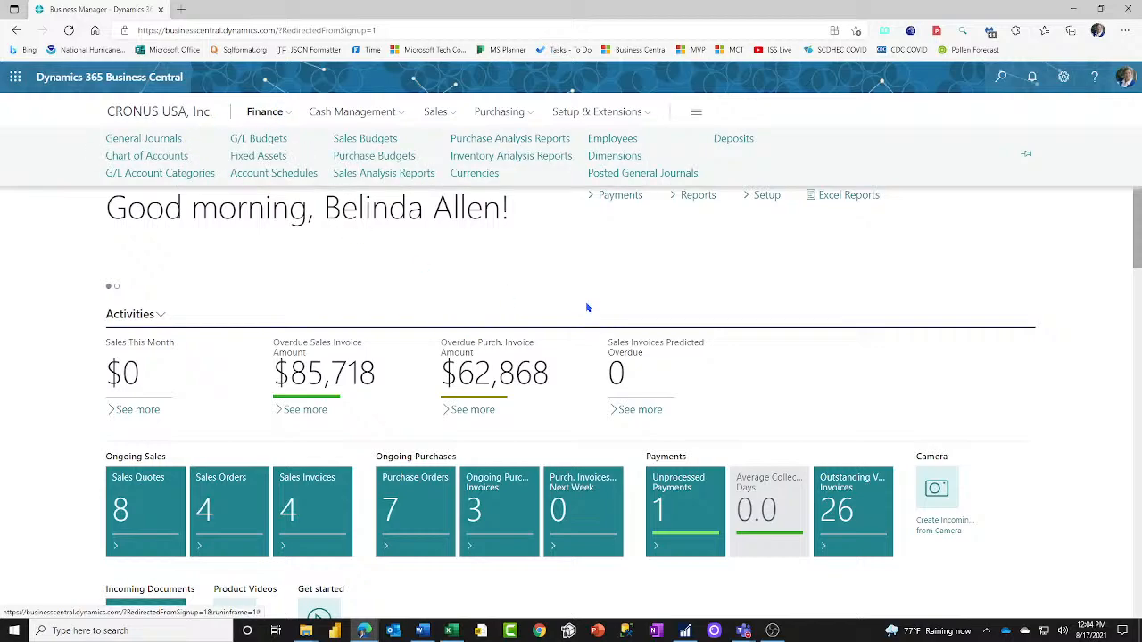
click(653, 178)
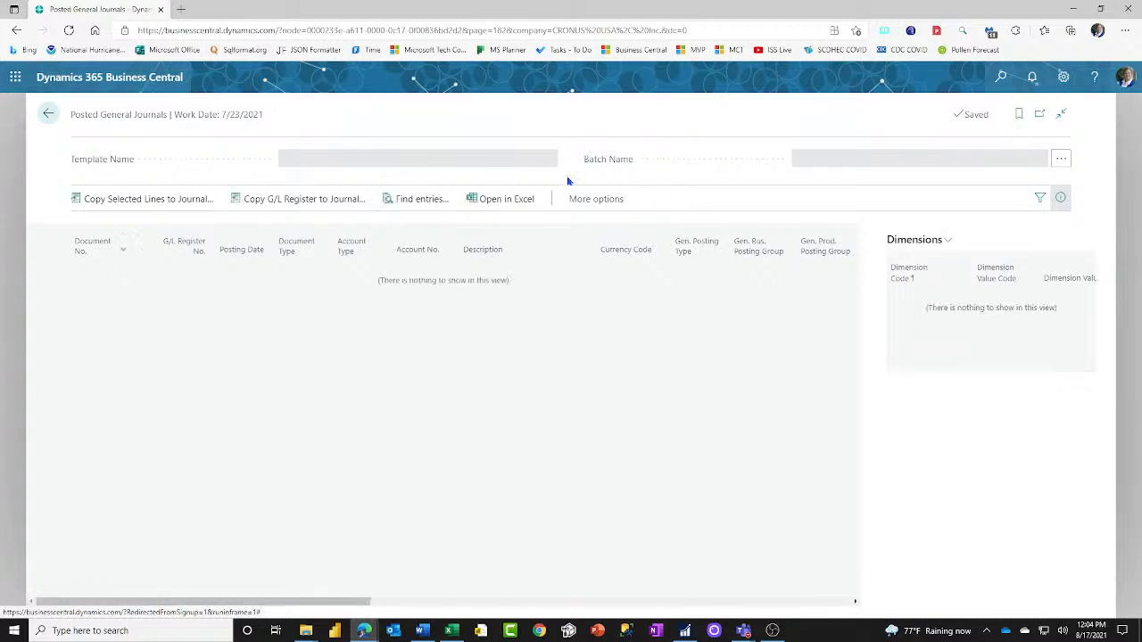
click(49, 116)
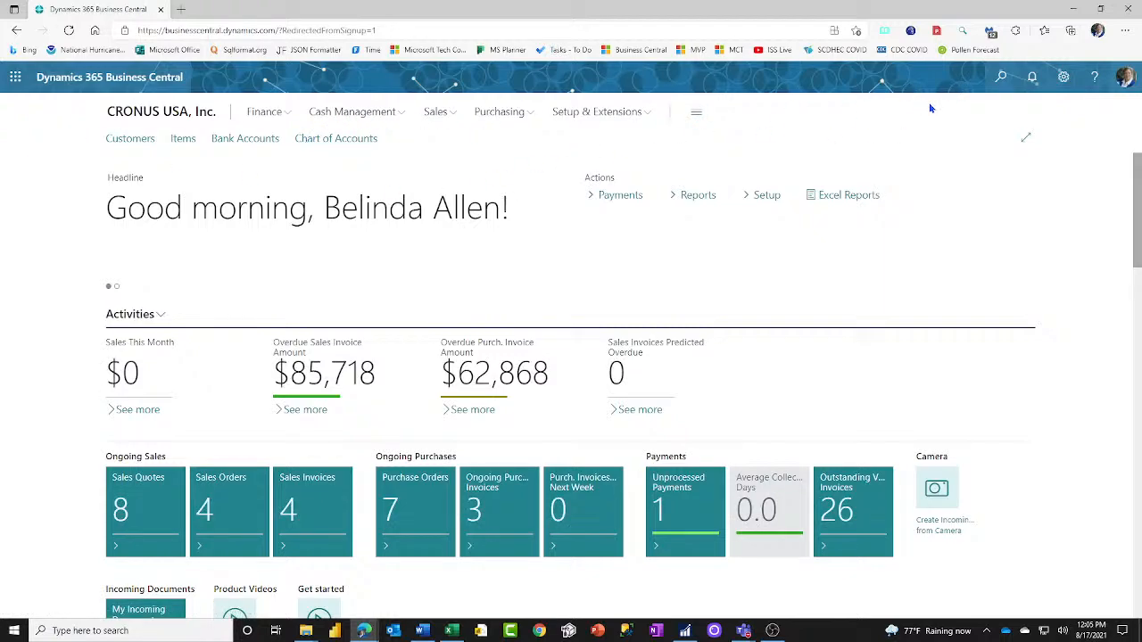
click(1001, 77)
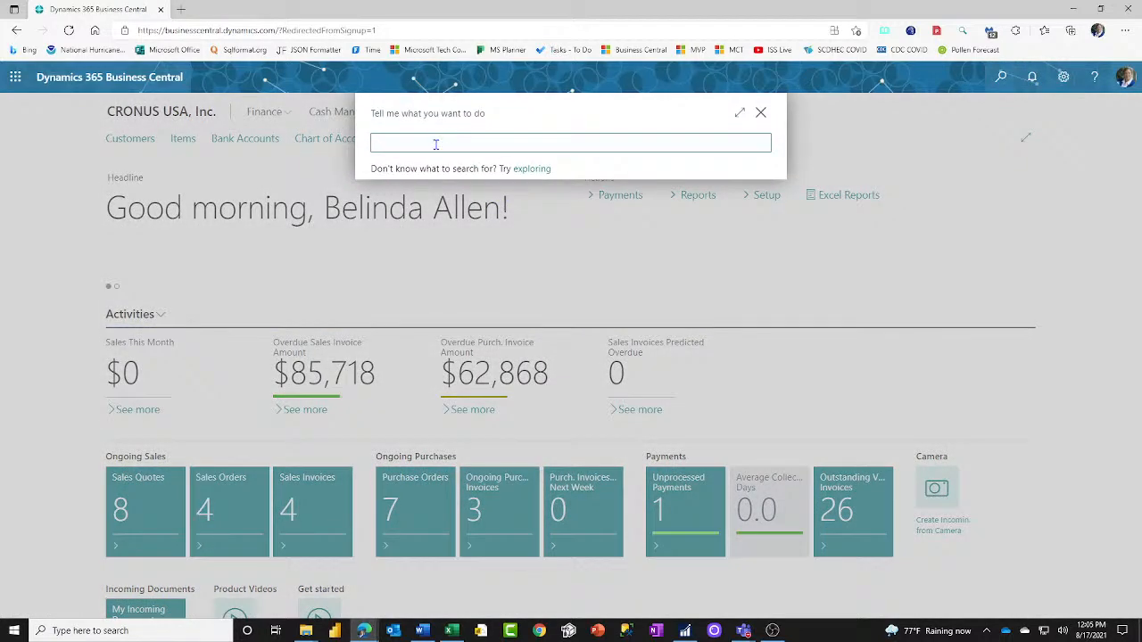
text(GL Entries)
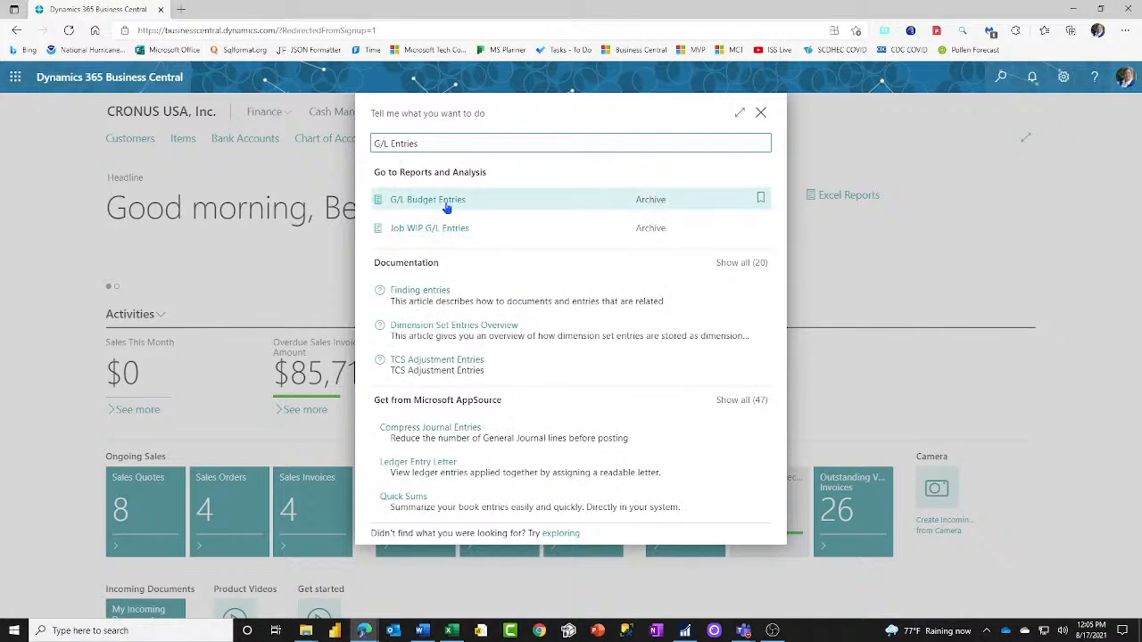
click(447, 207)
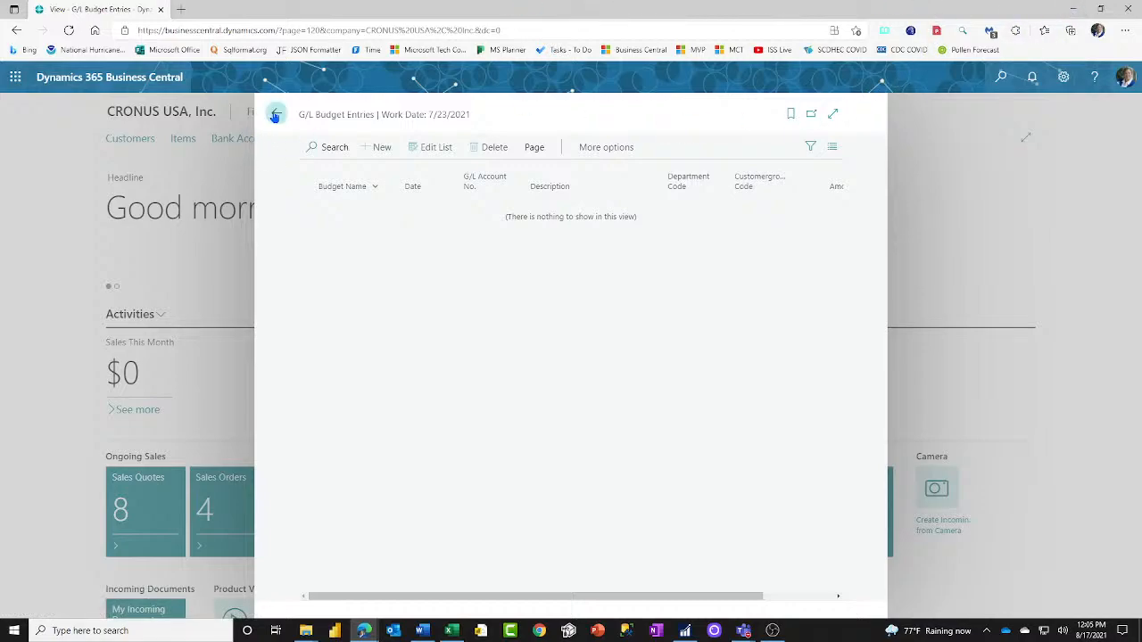
click(276, 115)
Search for and open the General Ledger Entries page, and examine the Close Income Statement entry posted C12/31/2019.
click(1000, 78)
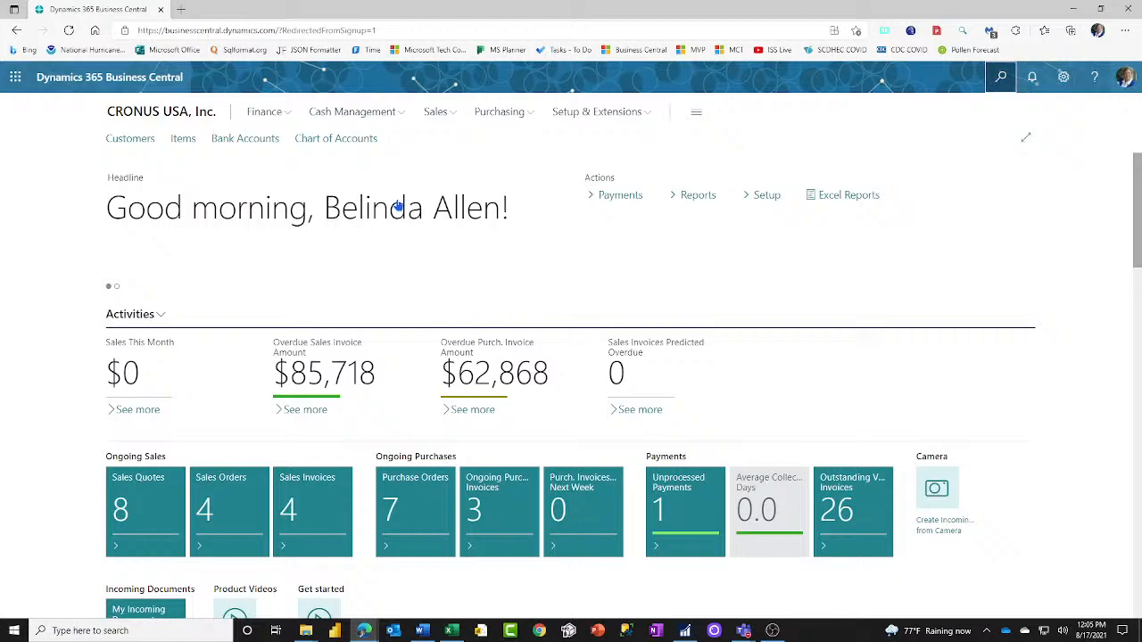
text(General Ledger Entries)
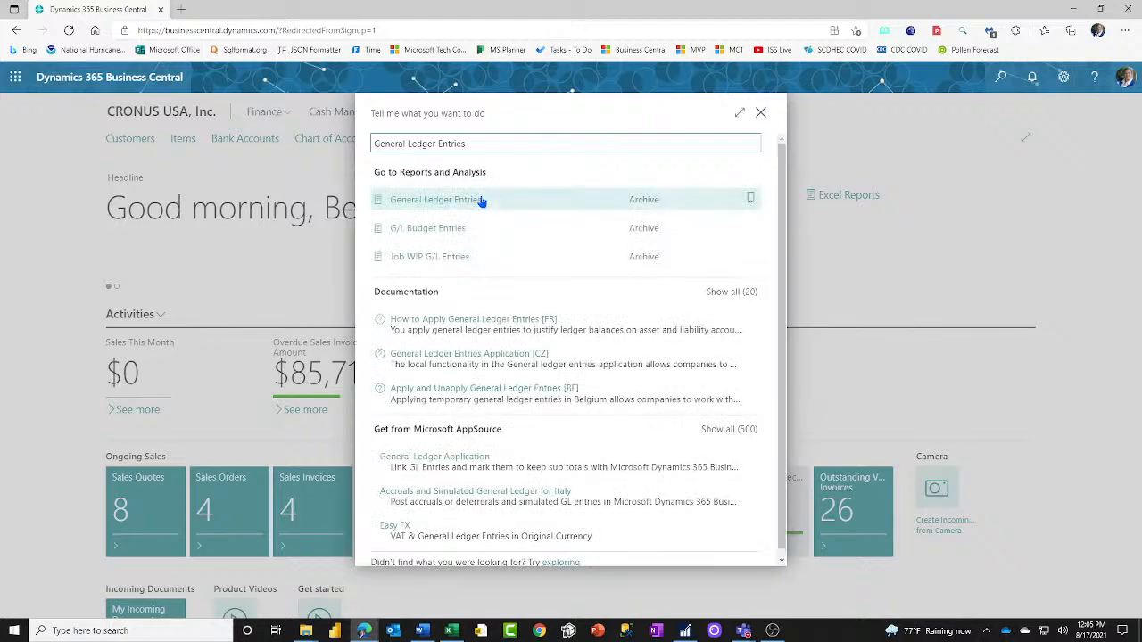
click(433, 201)
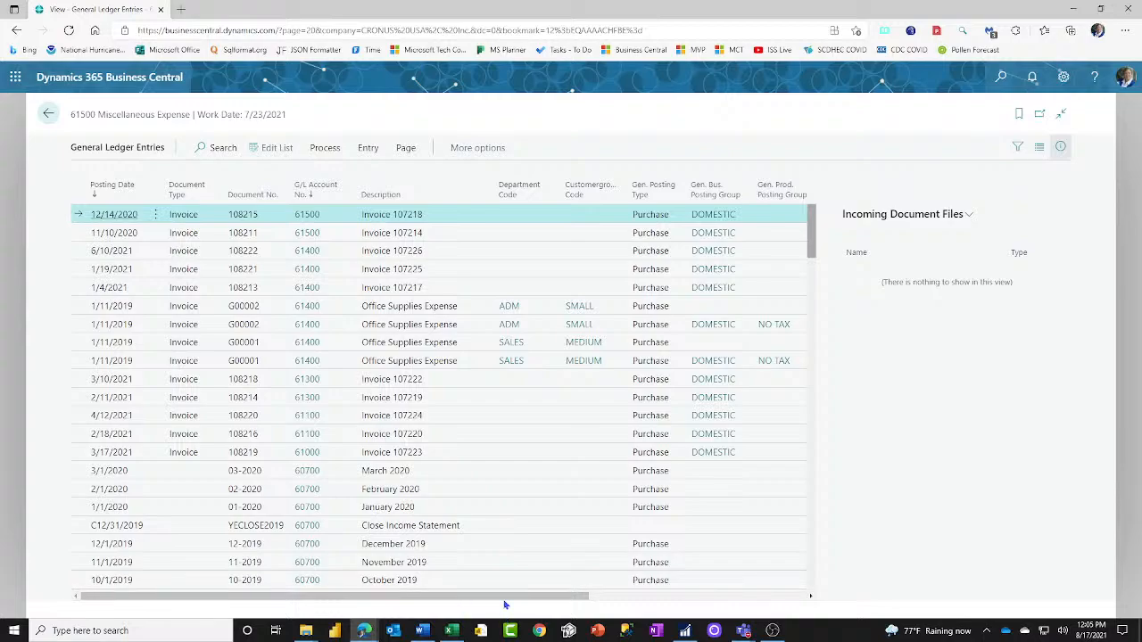
drag(549, 602, 742, 618)
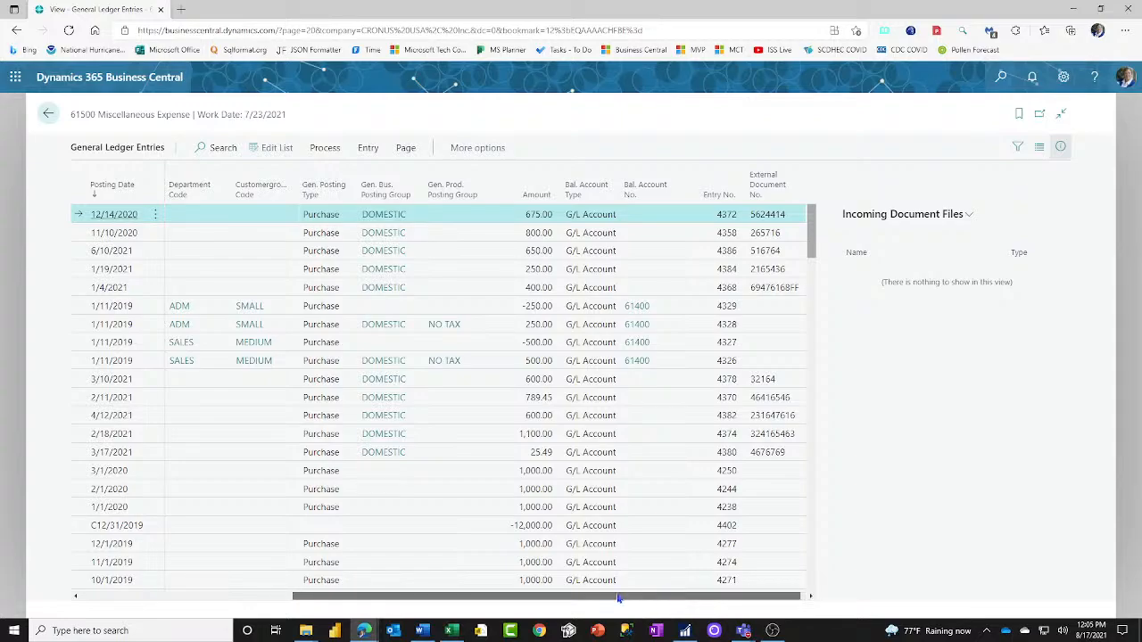
drag(621, 600, 702, 624)
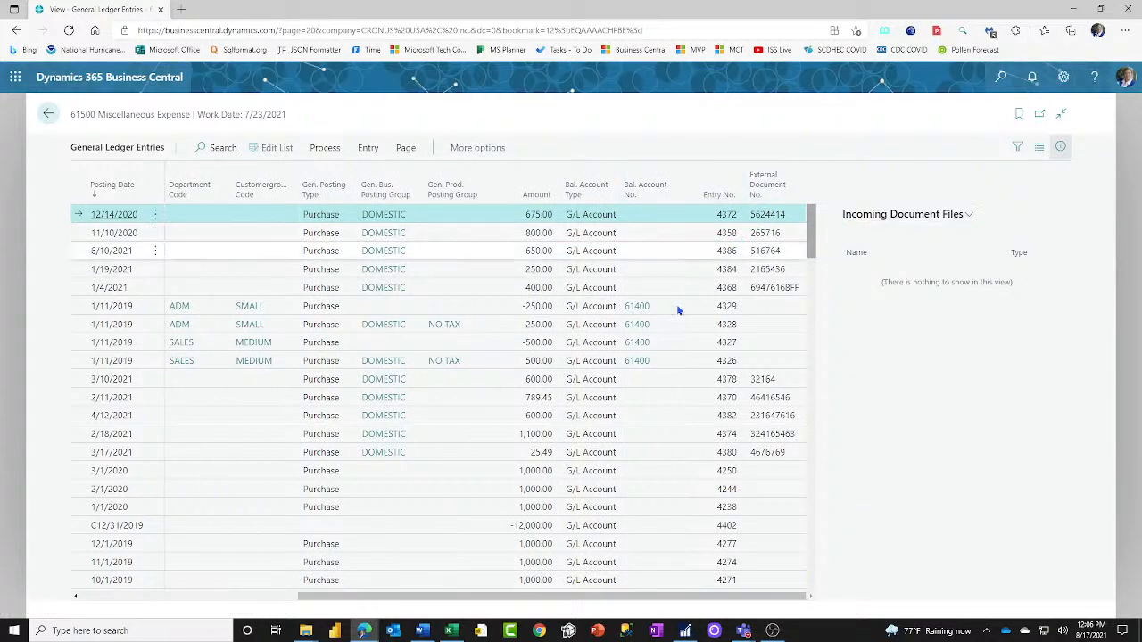
click(108, 526)
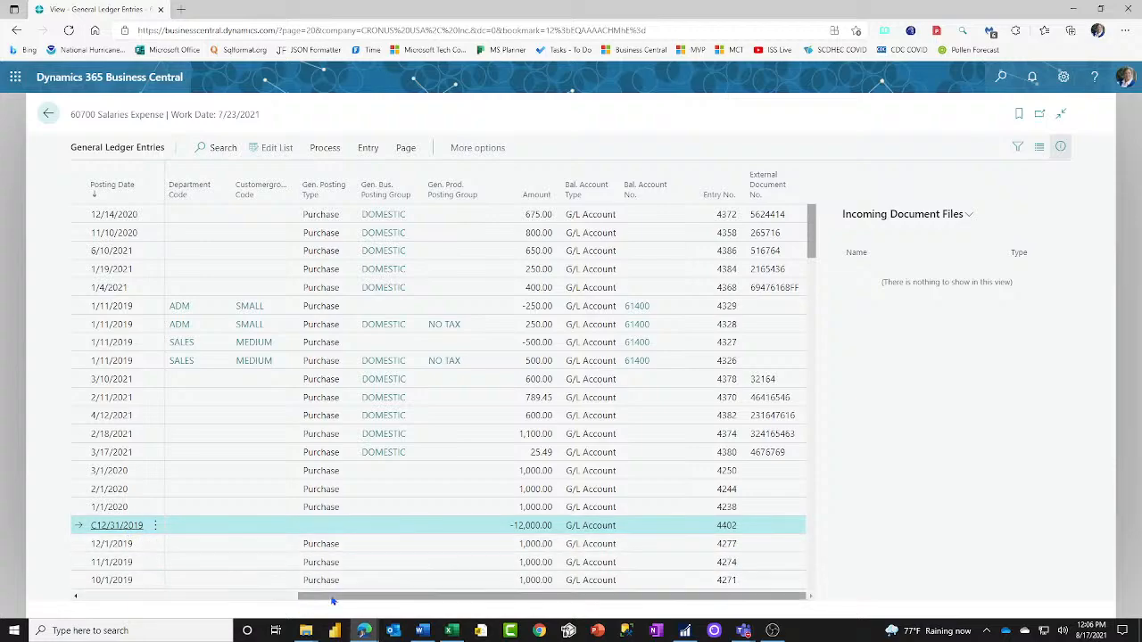
drag(422, 600, 266, 606)
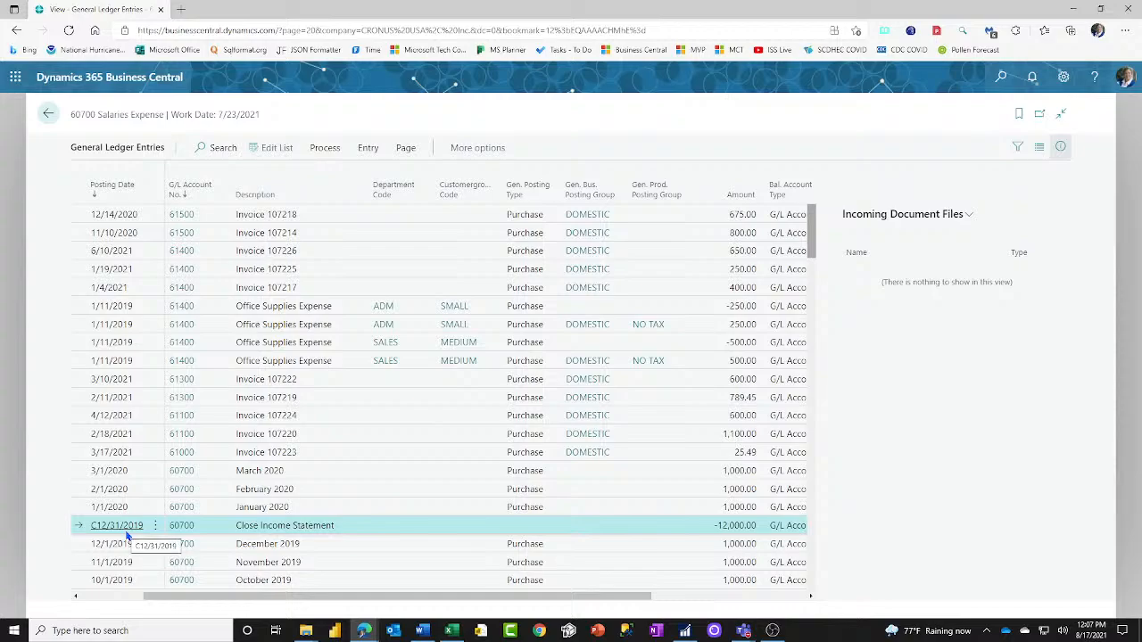
Switch back to the Power Query Editor and check the Source Code filter options in BC GL Transactions without applying one.
click(486, 632)
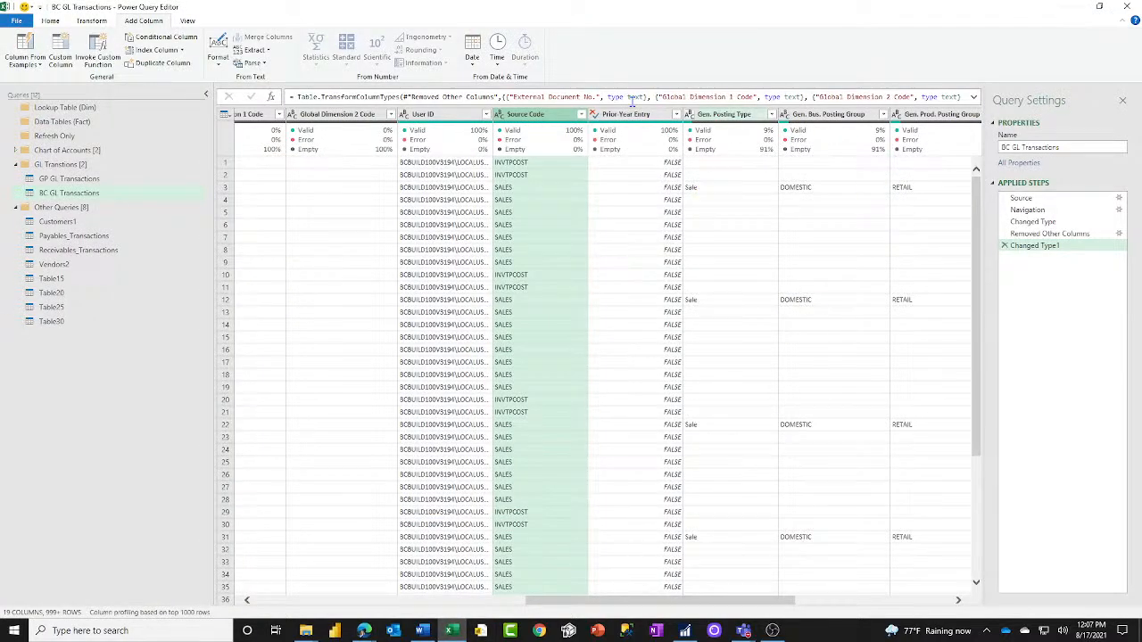
click(581, 114)
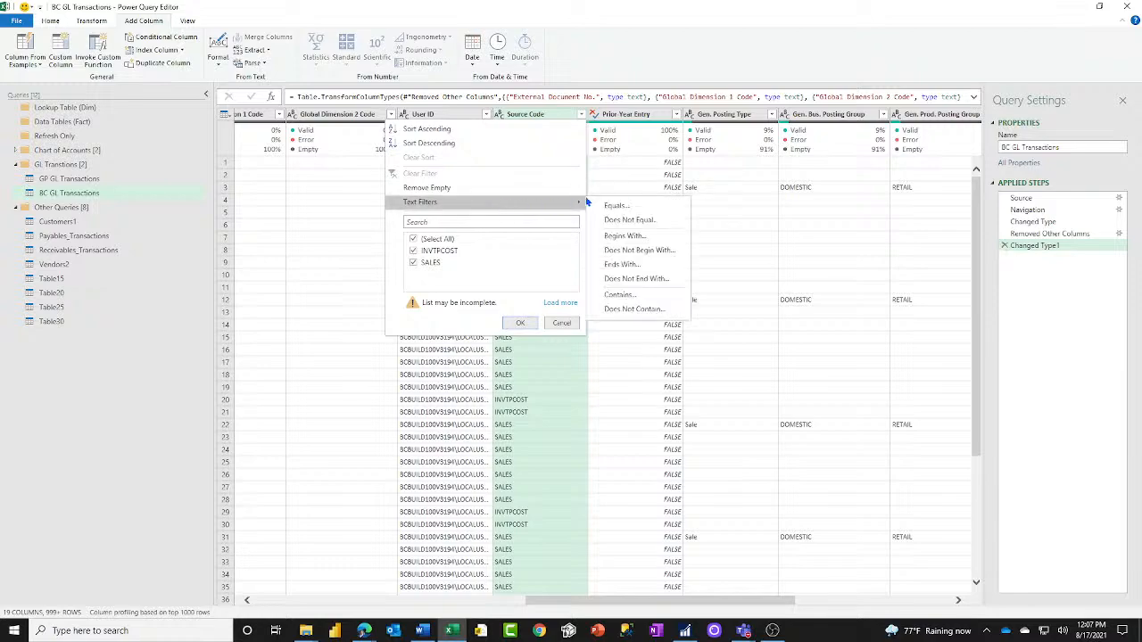
click(629, 224)
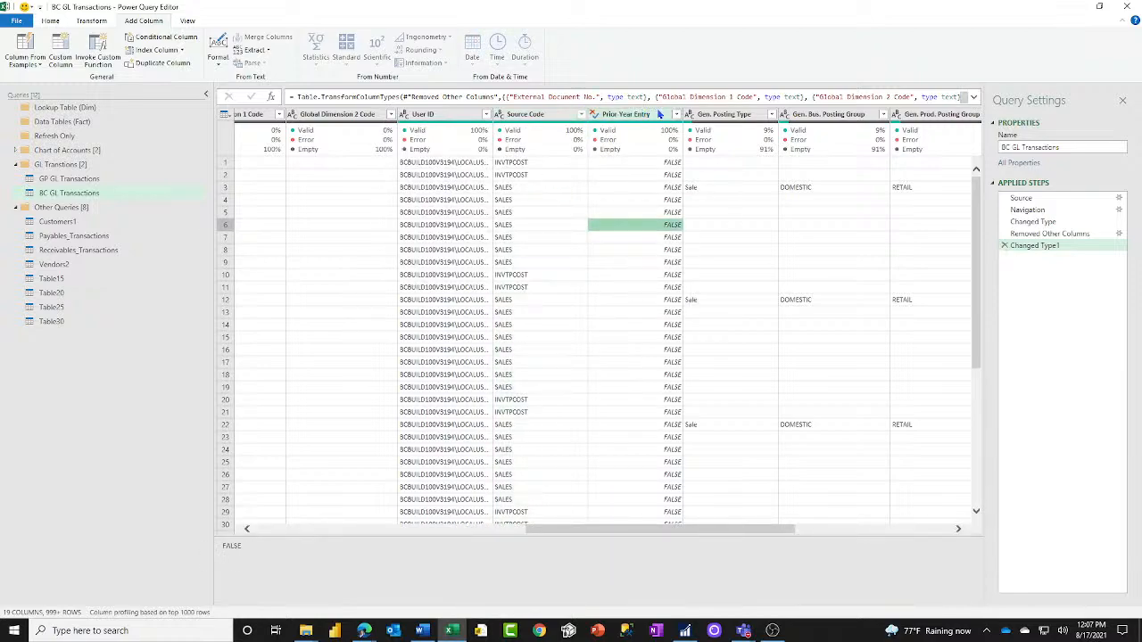
Filter the Source Code column of BC GL Transactions to keep only rows that do not equal CLSINCOME.
click(581, 115)
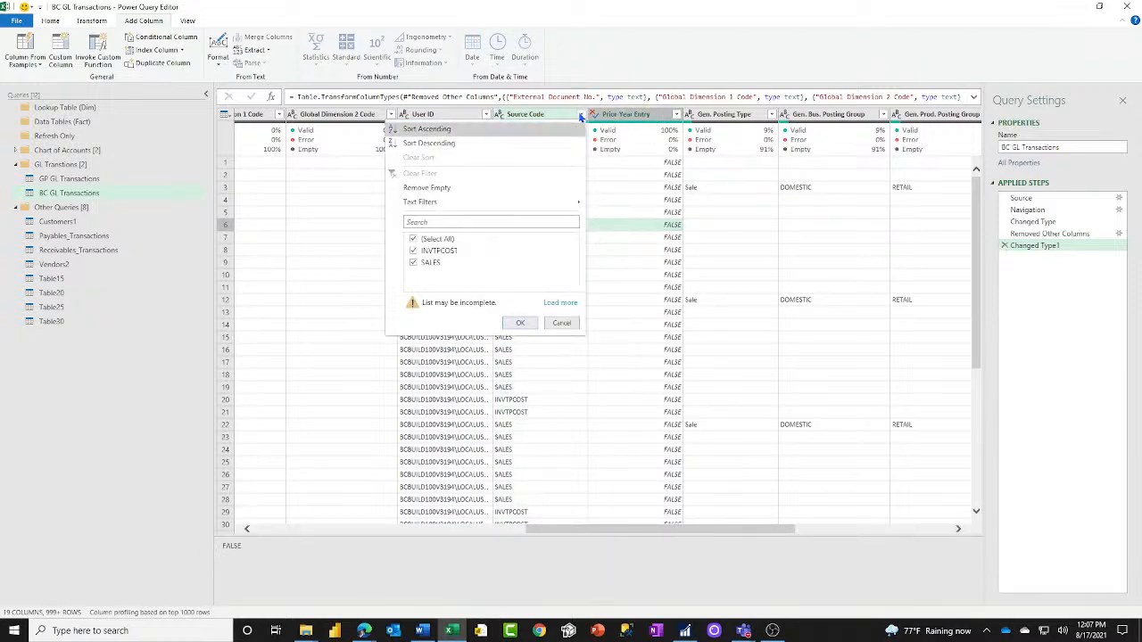
mouse_move(478, 208)
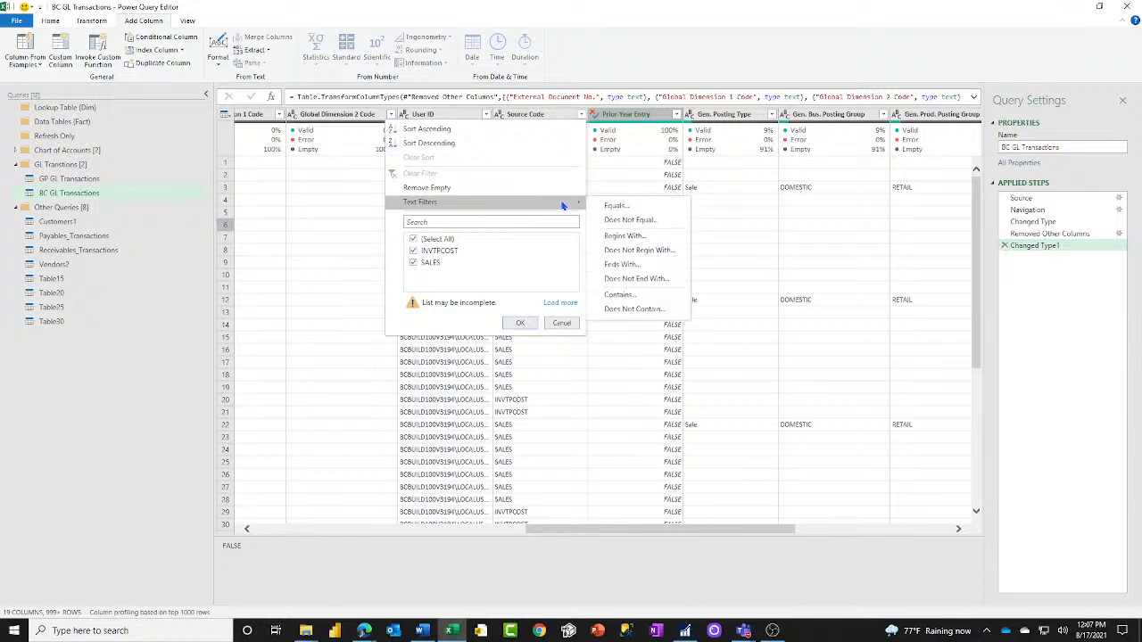
click(631, 220)
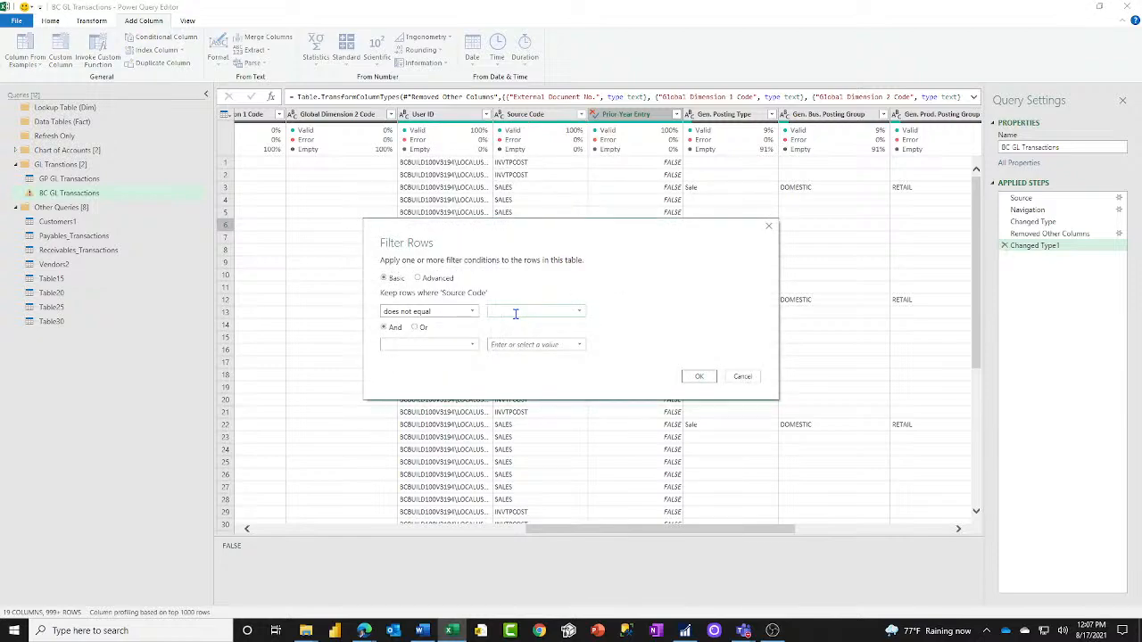
text(CLSINCOME)
click(698, 376)
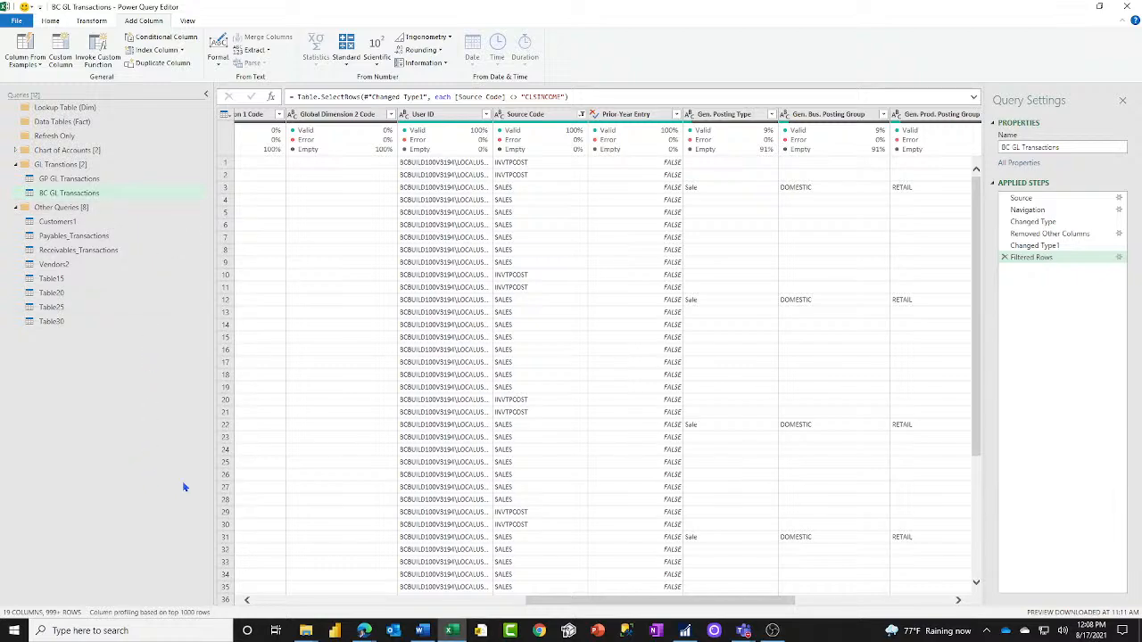
Examine the columns of the BC GL Transactions query across their full width and compare them with the GP GL Transactions query.
click(132, 208)
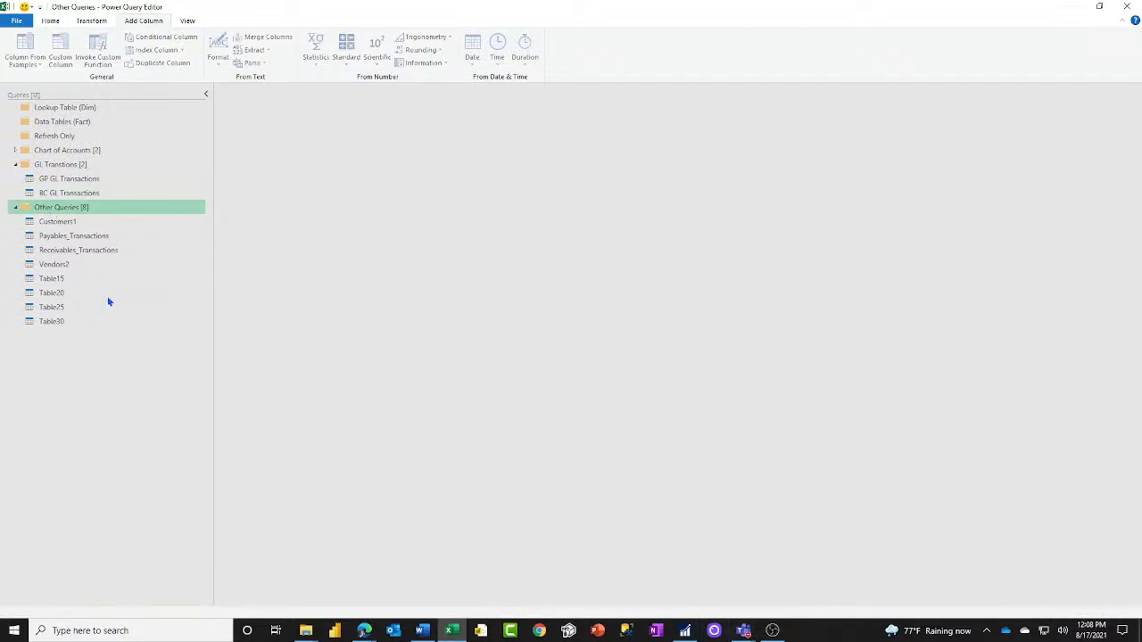
click(76, 192)
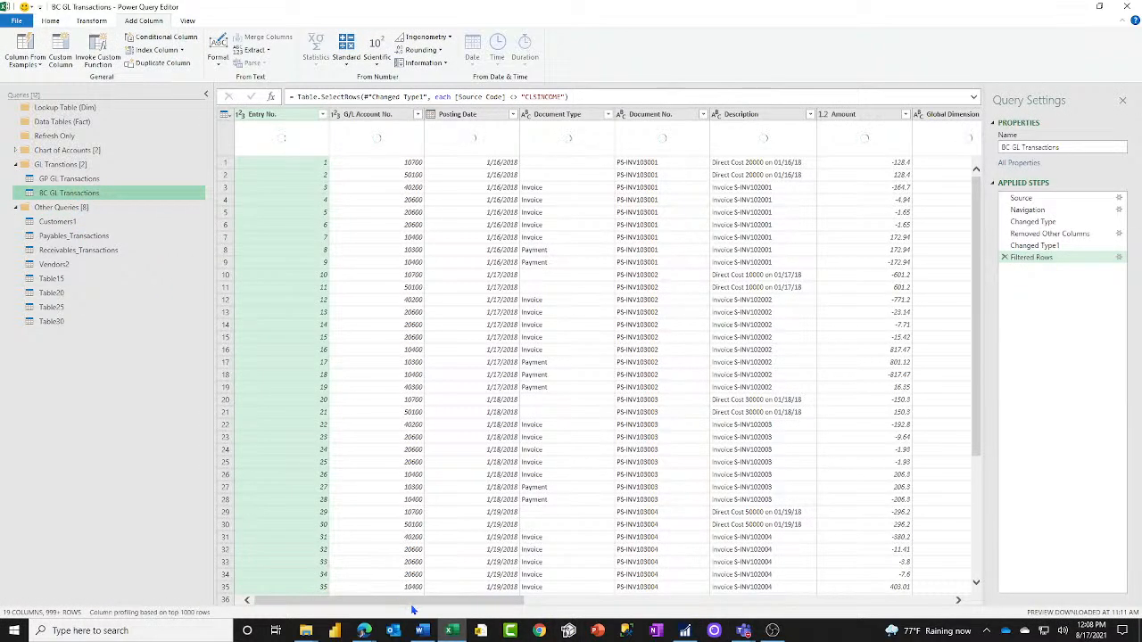
mouse_move(448, 605)
mouse_down()
mouse_move(889, 629)
mouse_move(433, 611)
mouse_up()
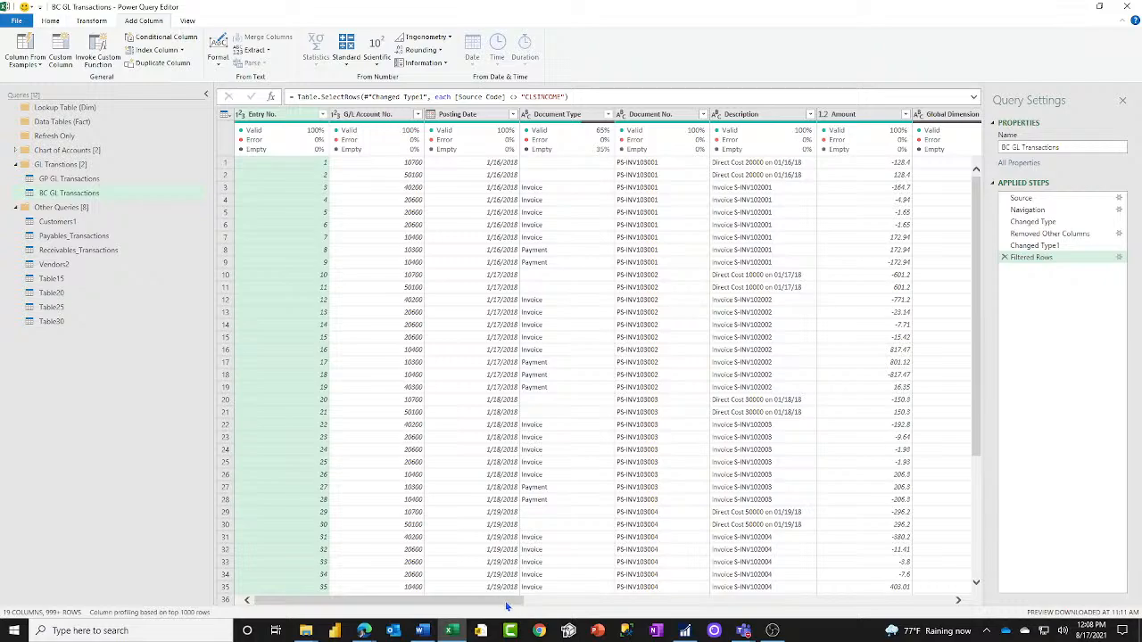
drag(506, 605, 957, 612)
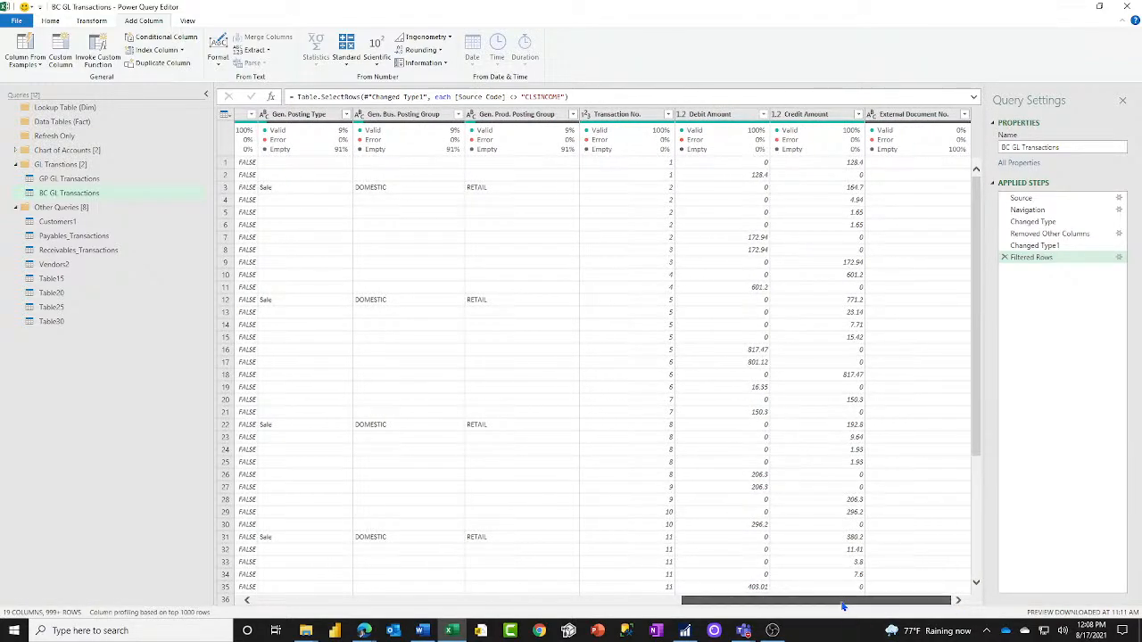
drag(842, 607, 414, 606)
mouse_move(306, 631)
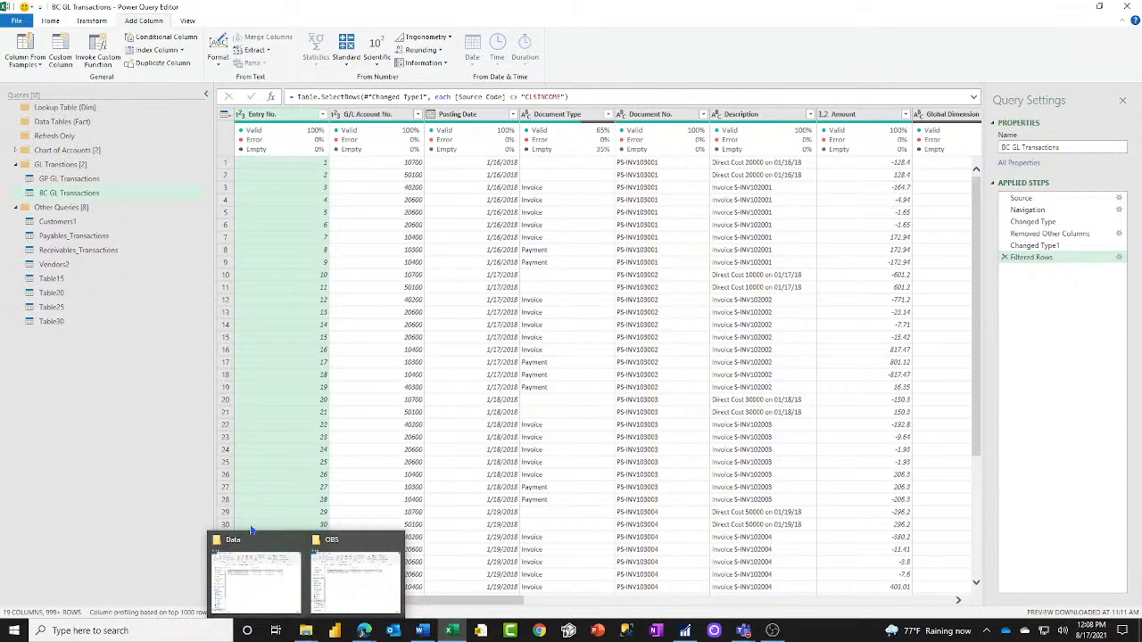
click(56, 179)
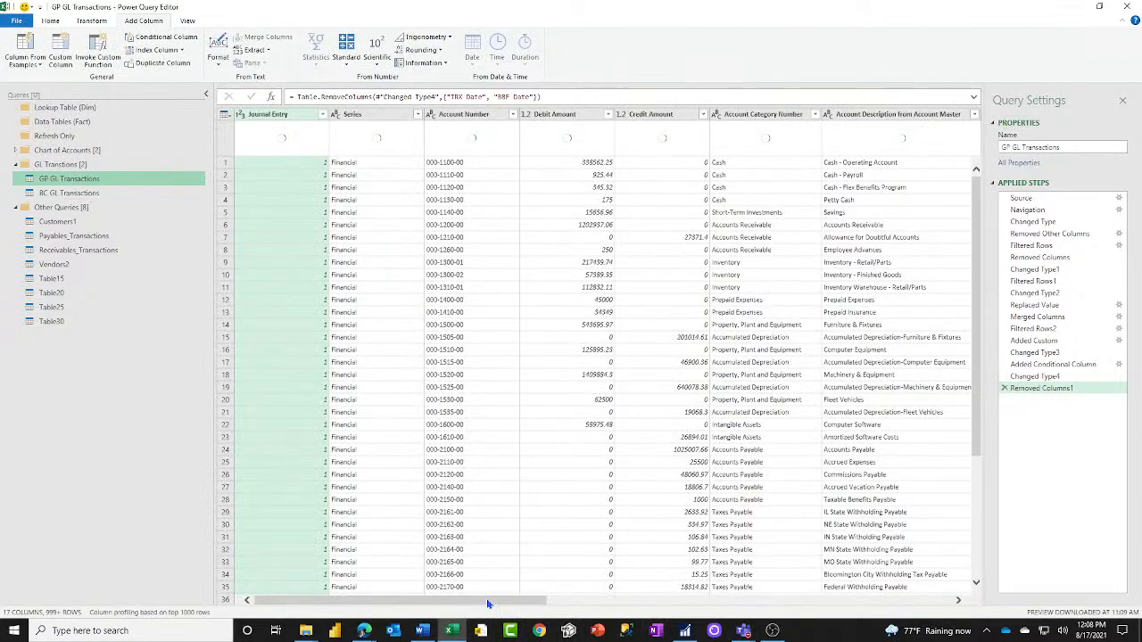
drag(485, 602, 700, 604)
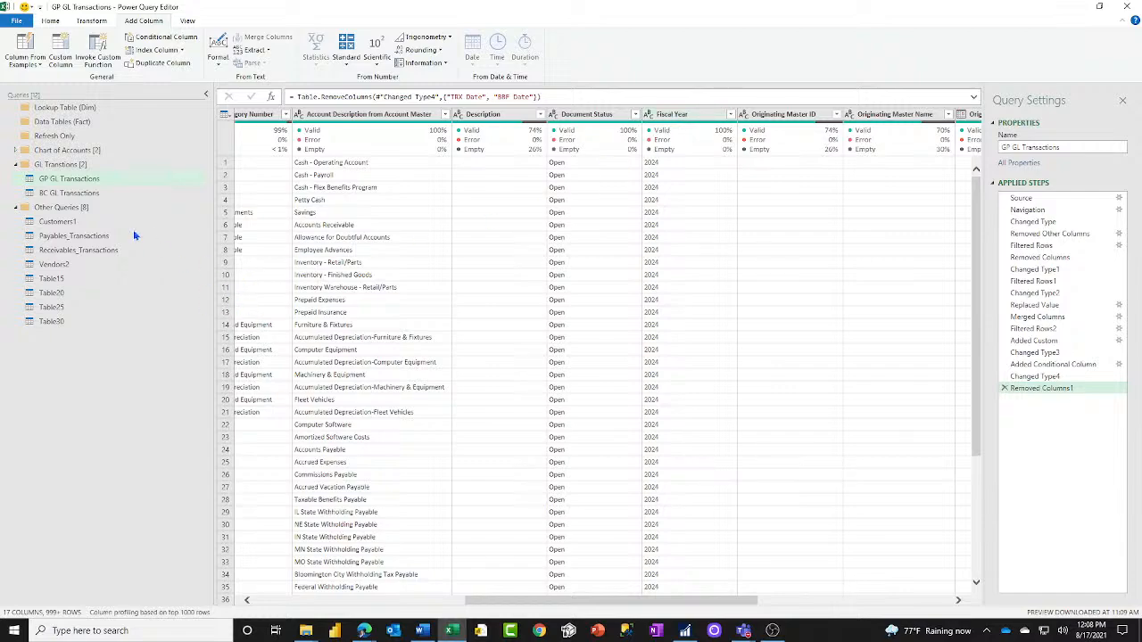
click(72, 180)
click(74, 190)
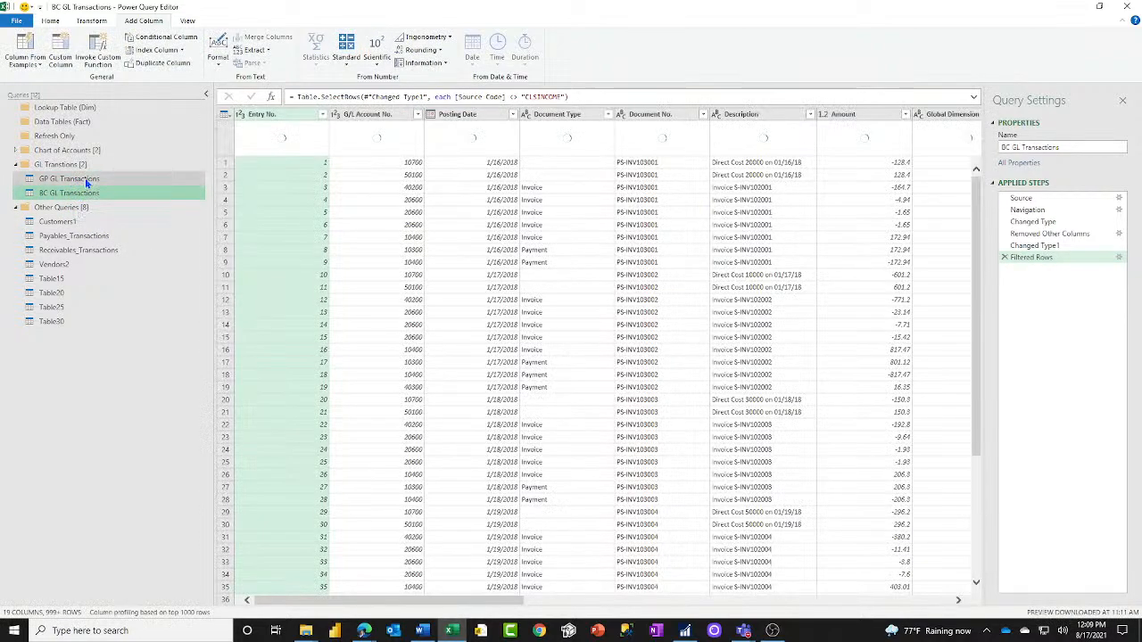
click(85, 177)
click(81, 191)
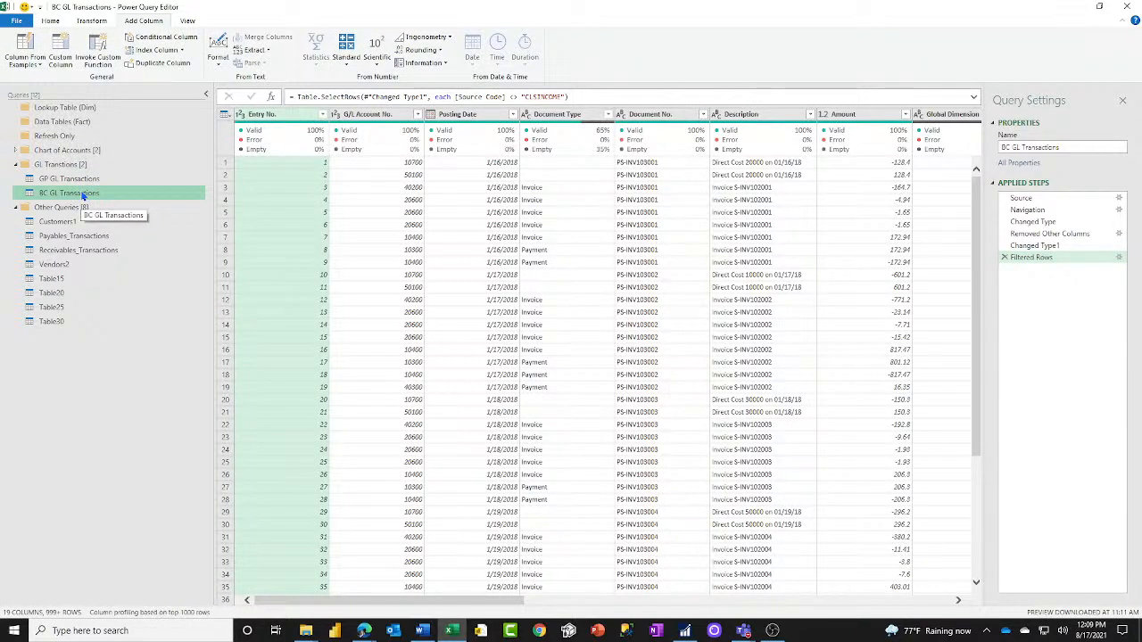
click(84, 179)
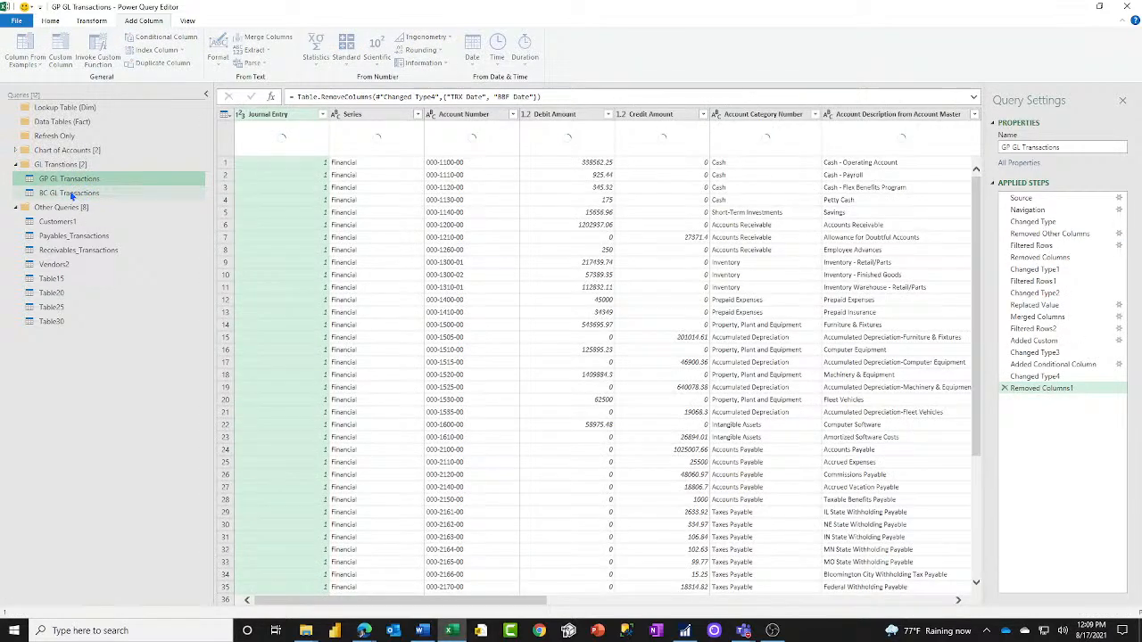
click(72, 194)
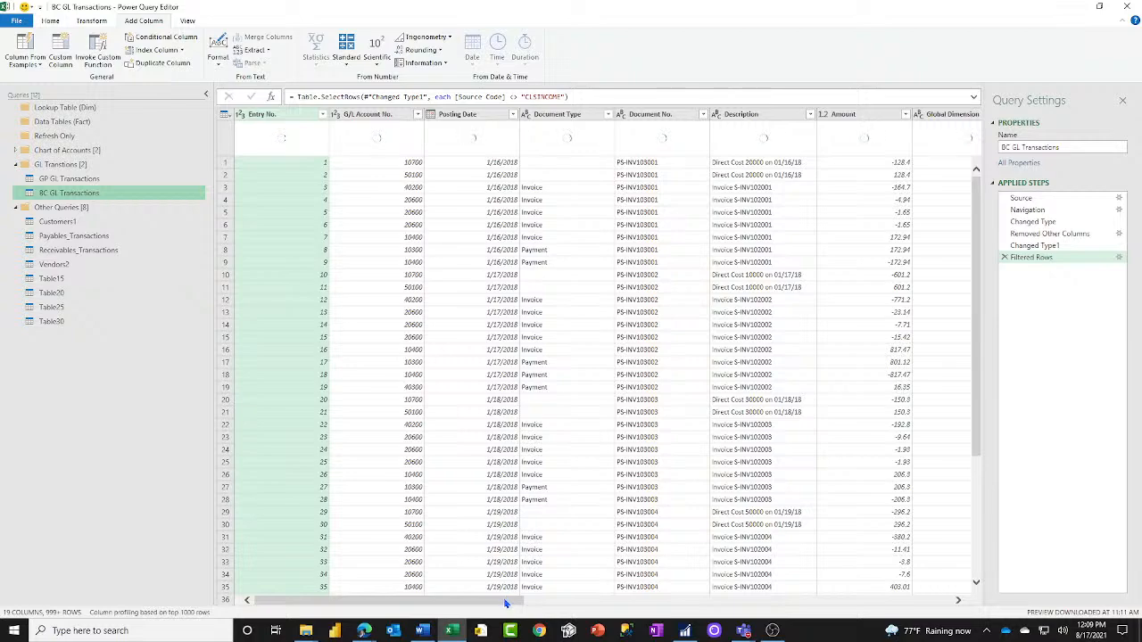
drag(506, 604, 928, 603)
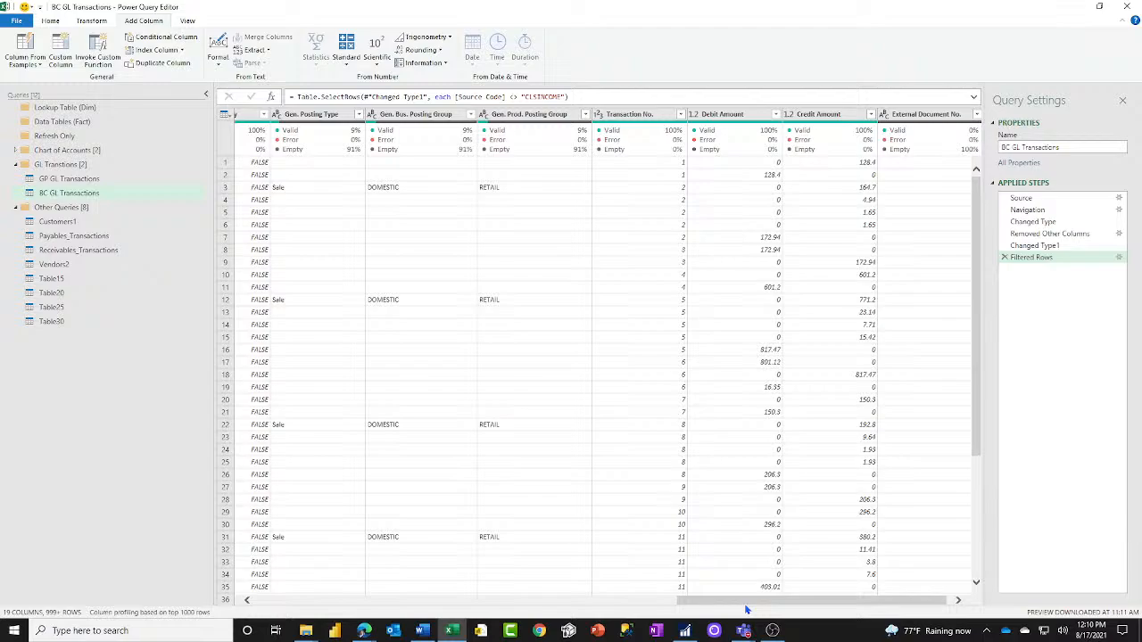
drag(746, 609, 306, 635)
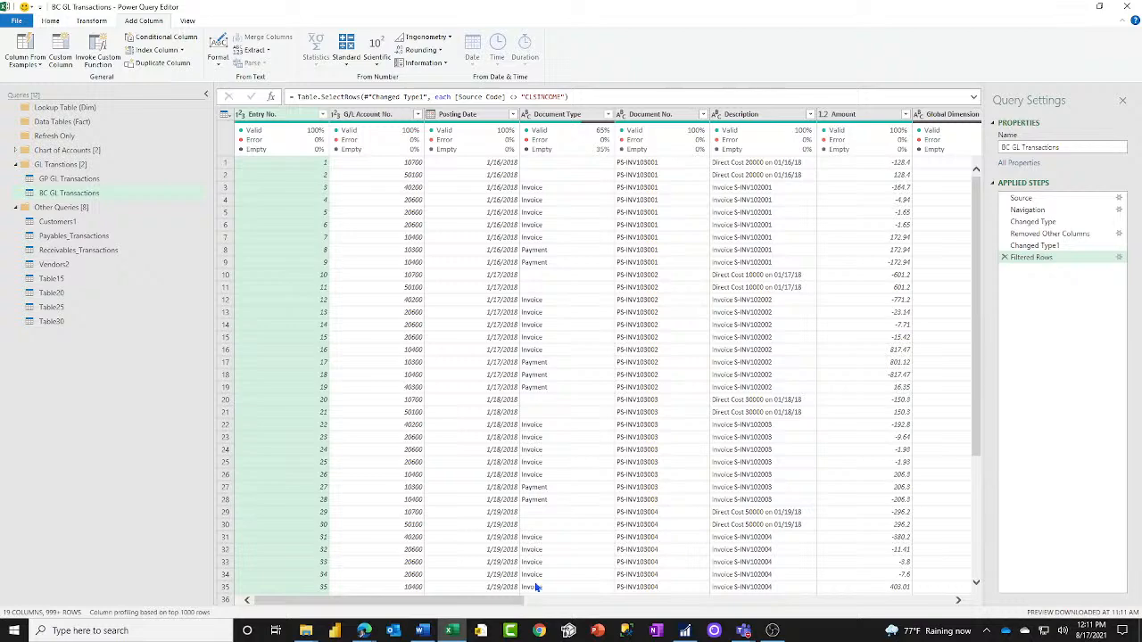
Filter BC GL Transactions to exclude Document No. values 01-2018 through 10-2018 and 01-2019 through 03-2019, after loading the full value list.
click(663, 116)
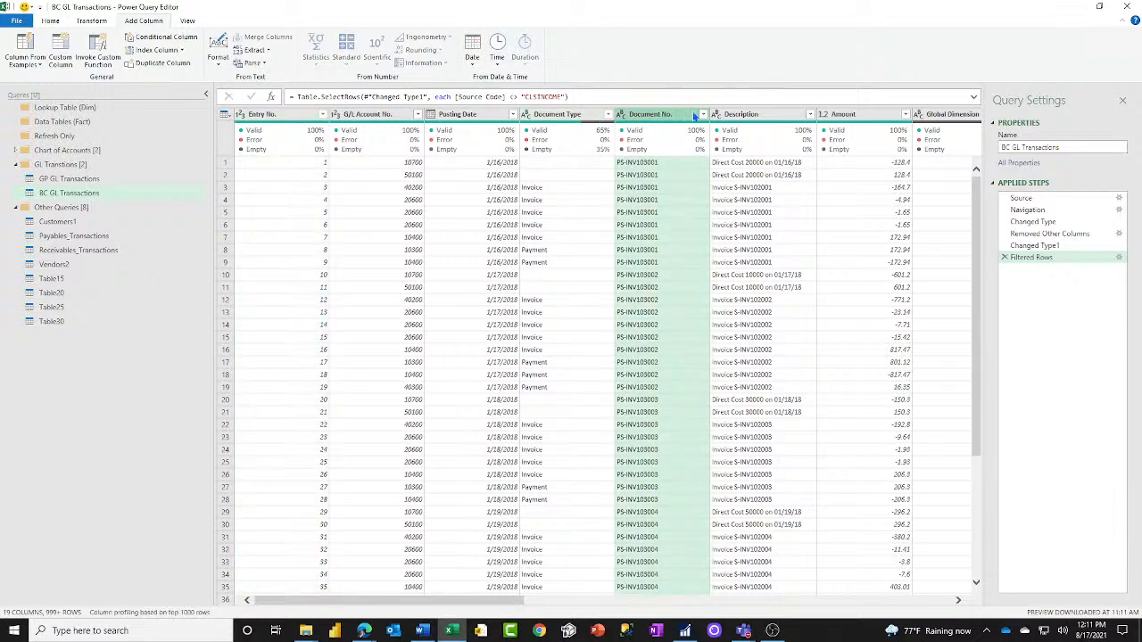
click(703, 116)
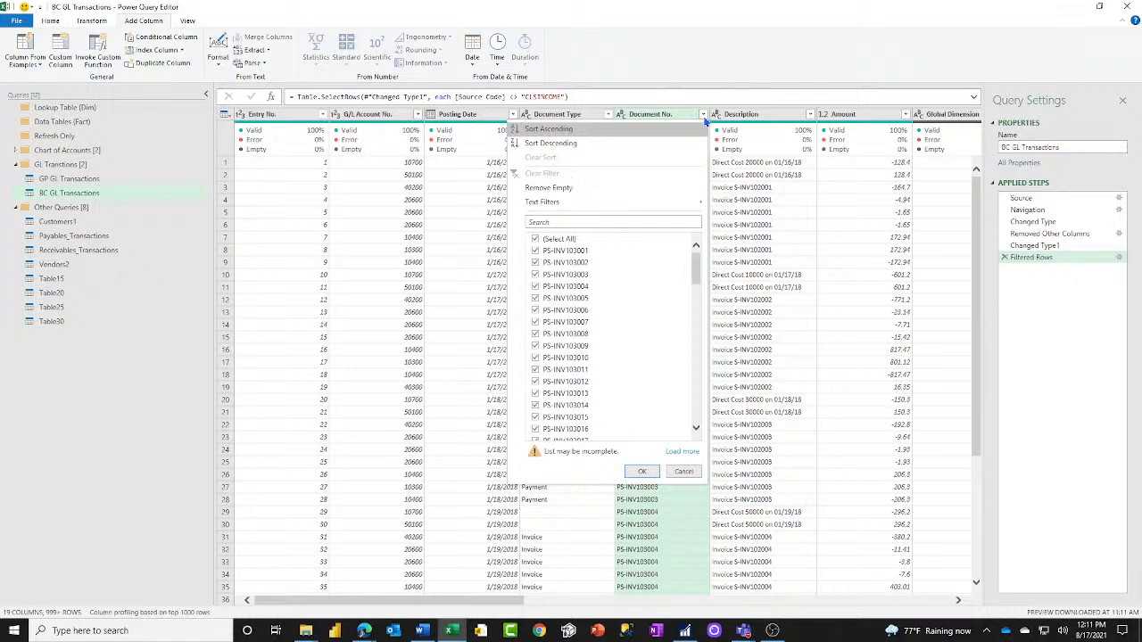
click(682, 452)
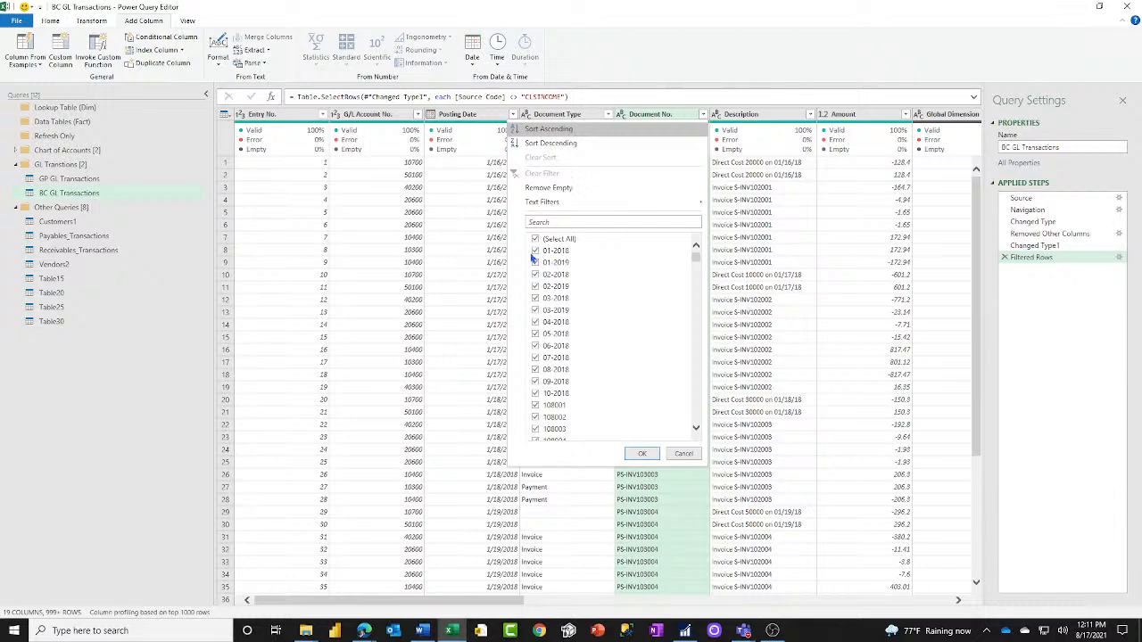
click(536, 252)
click(536, 263)
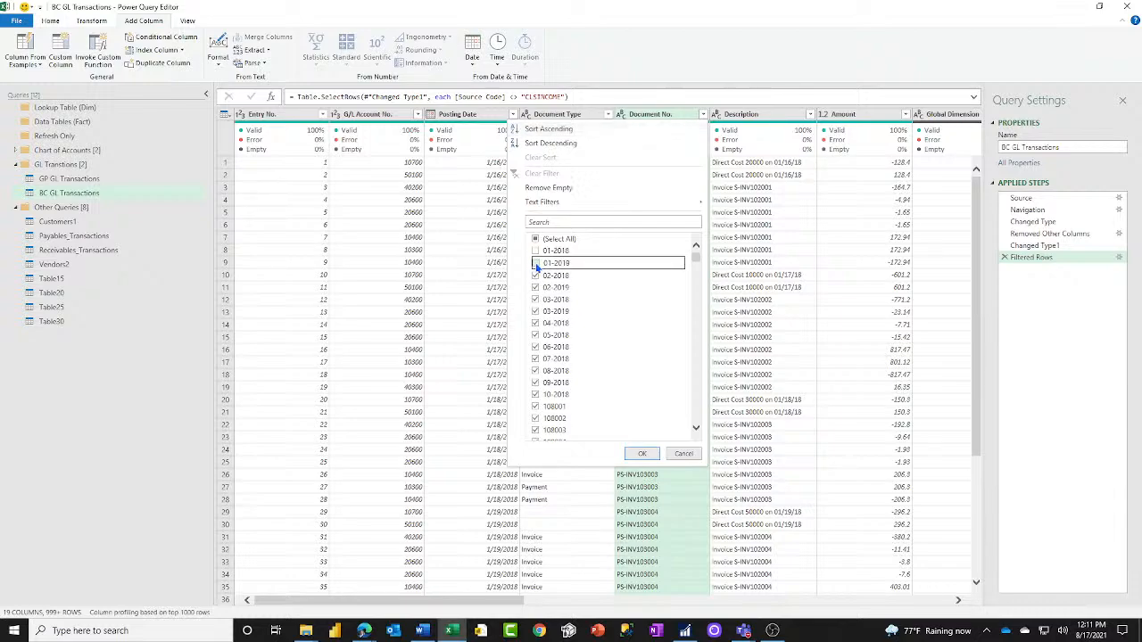
click(536, 275)
click(537, 287)
click(536, 299)
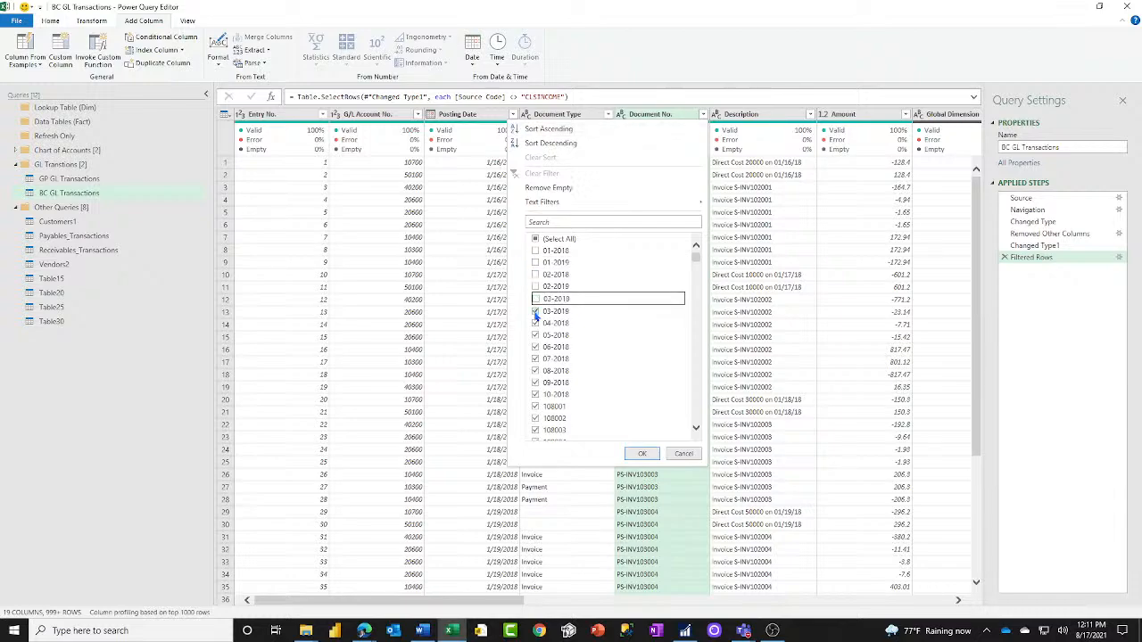
click(536, 310)
click(536, 322)
click(536, 335)
click(536, 346)
click(536, 358)
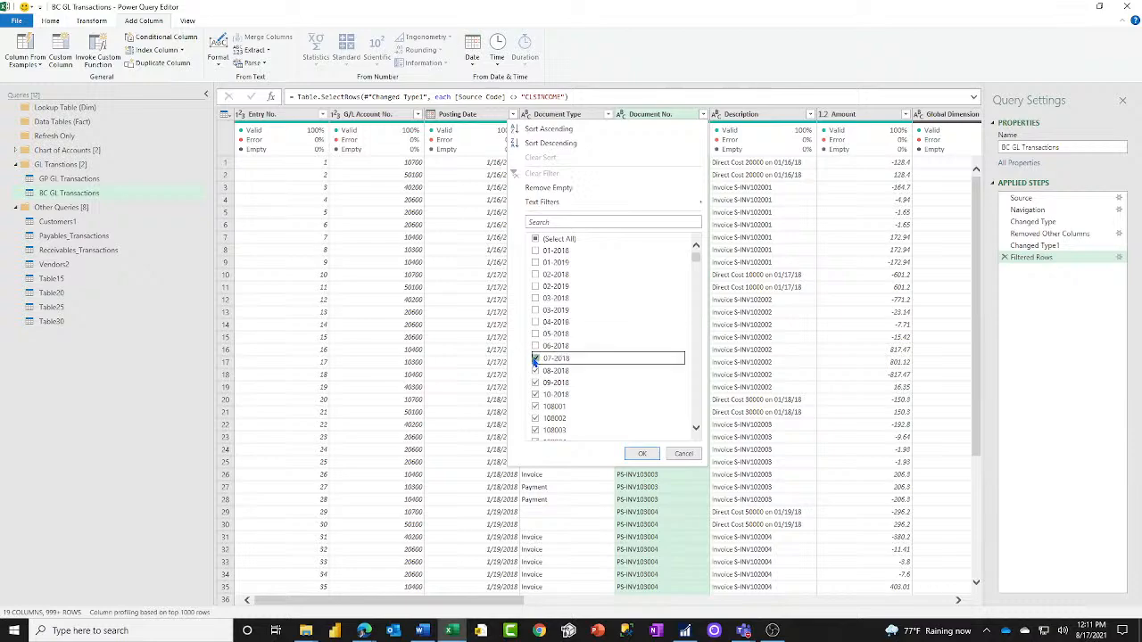
click(536, 370)
click(536, 371)
click(537, 382)
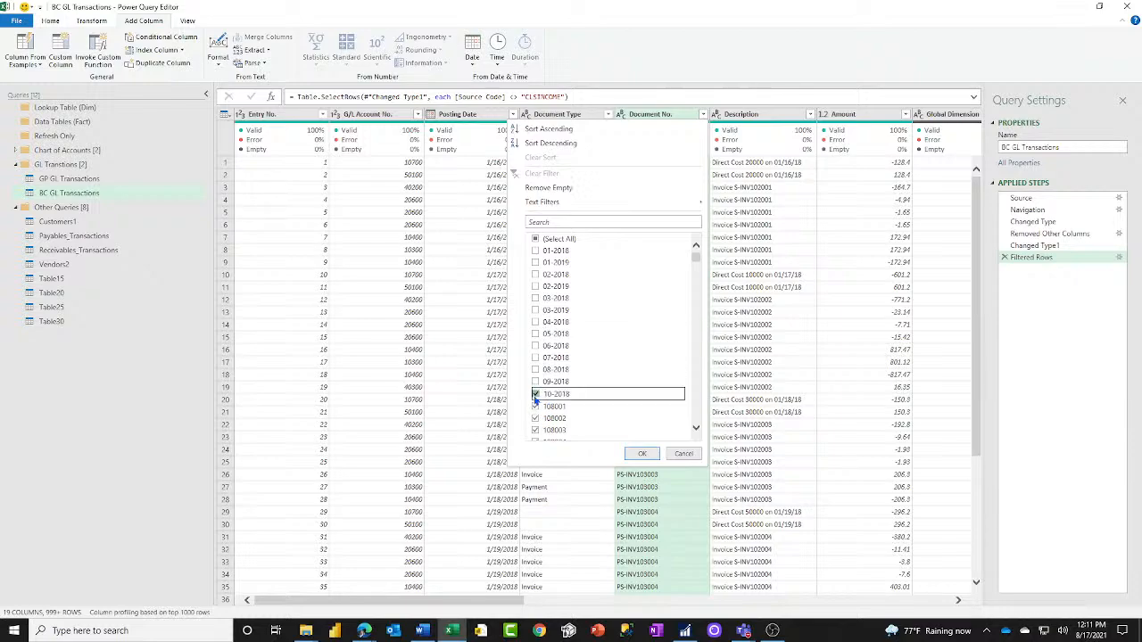
click(537, 394)
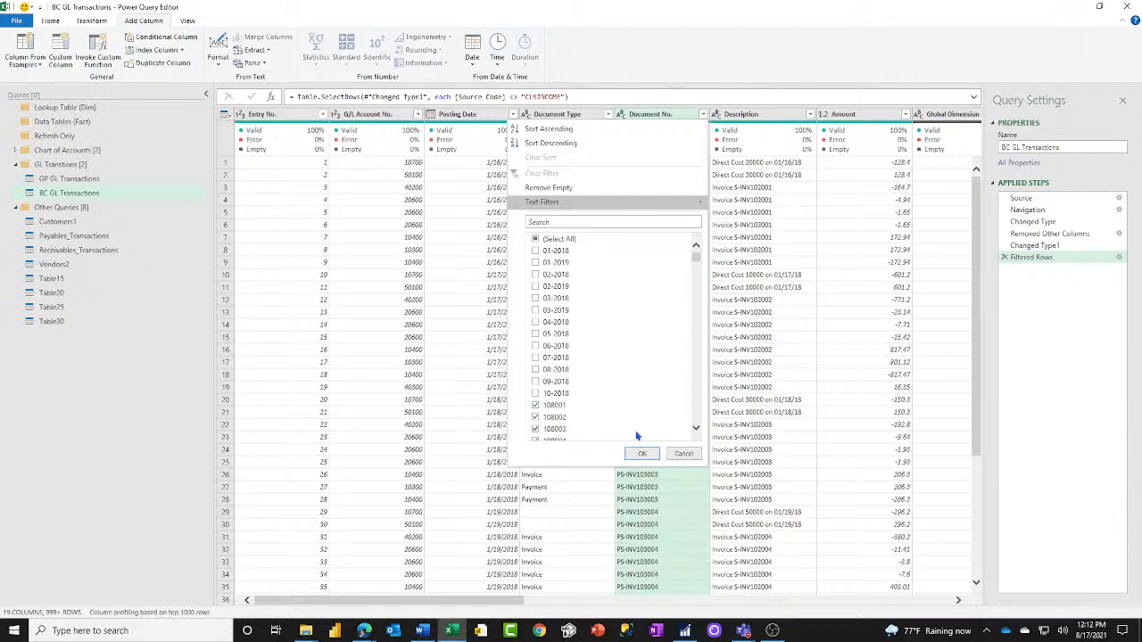
click(642, 455)
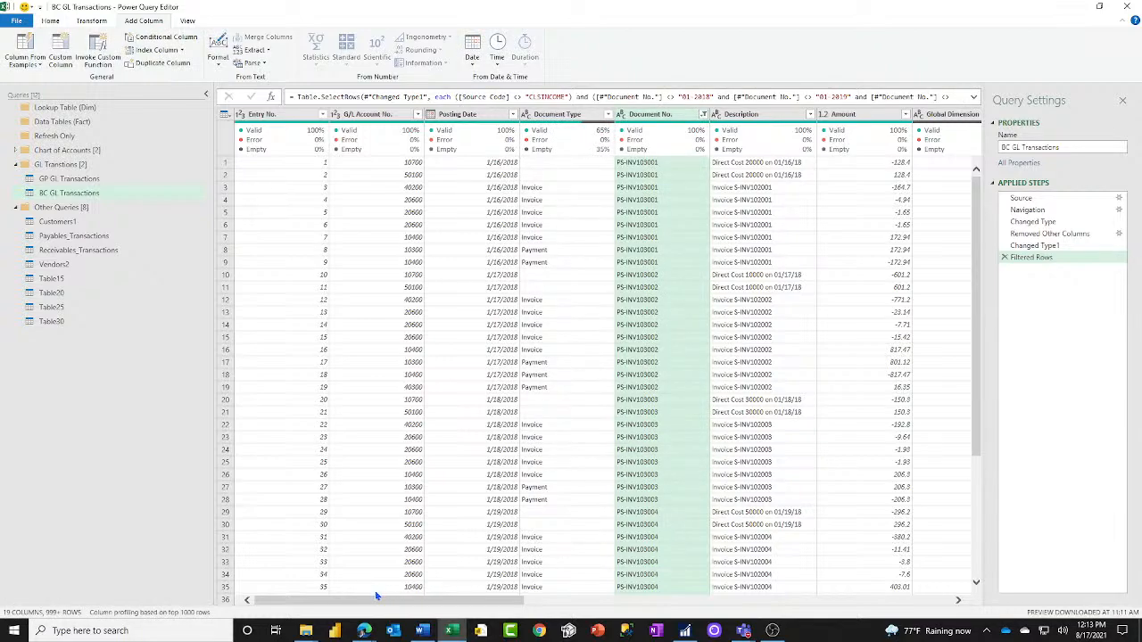
Create a new query group named Customers.
click(64, 265)
click(65, 265)
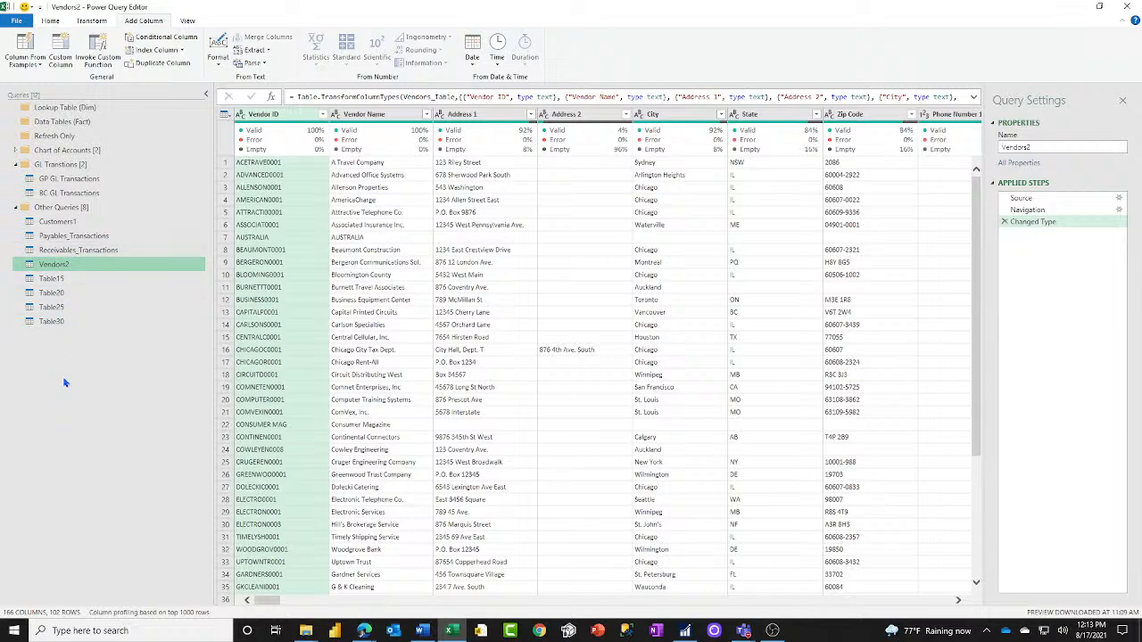
click(55, 221)
right_click(78, 391)
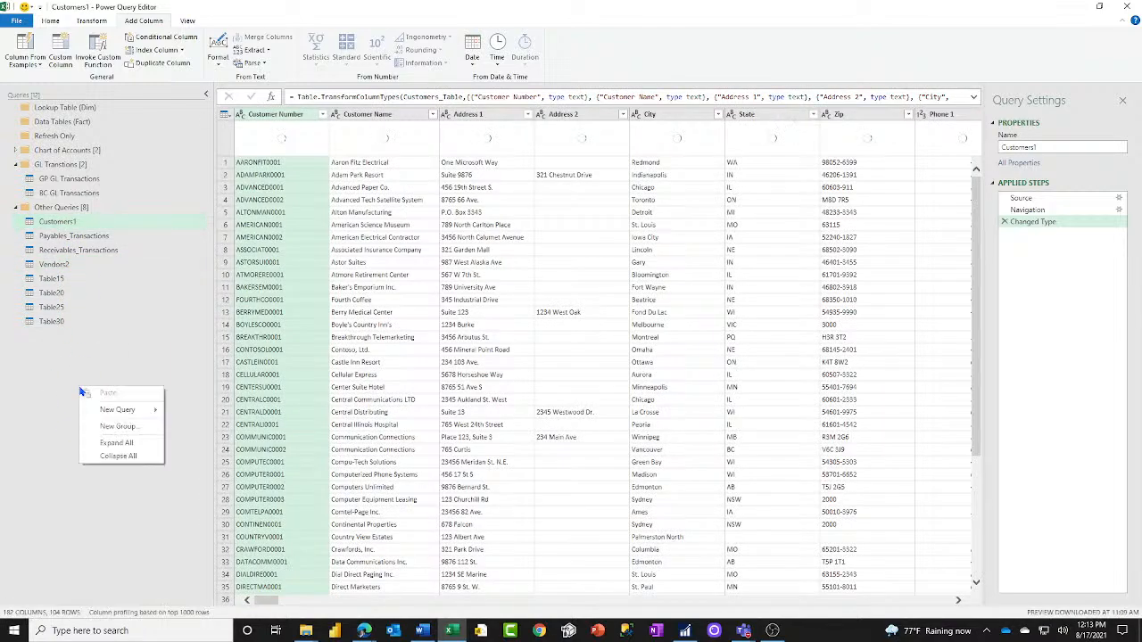
click(117, 426)
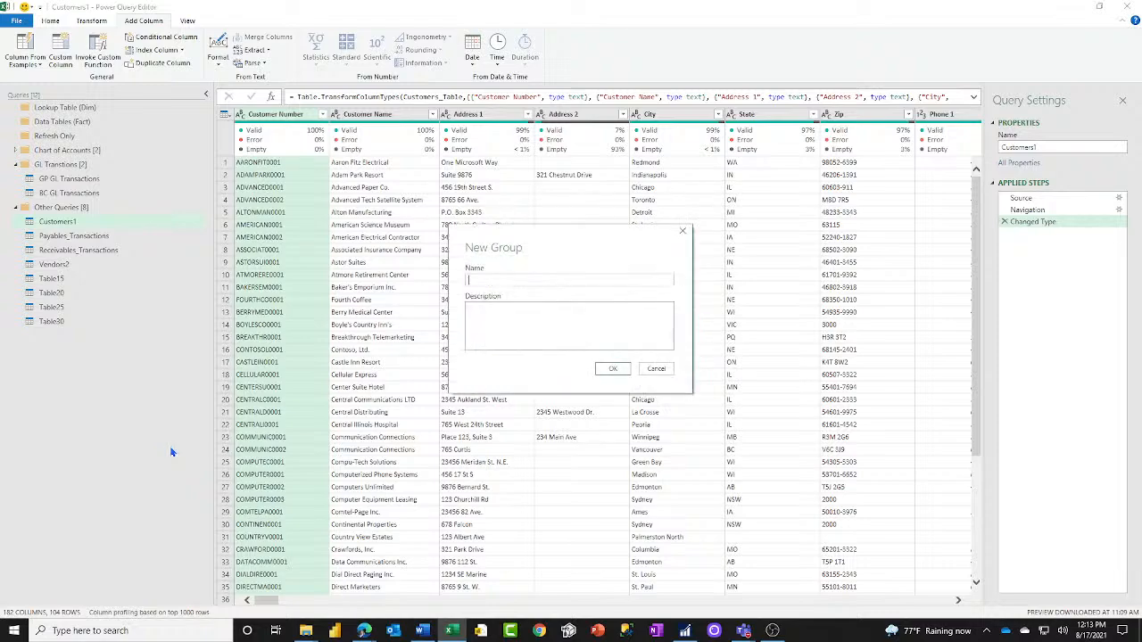
text(Customers)
key(Return)
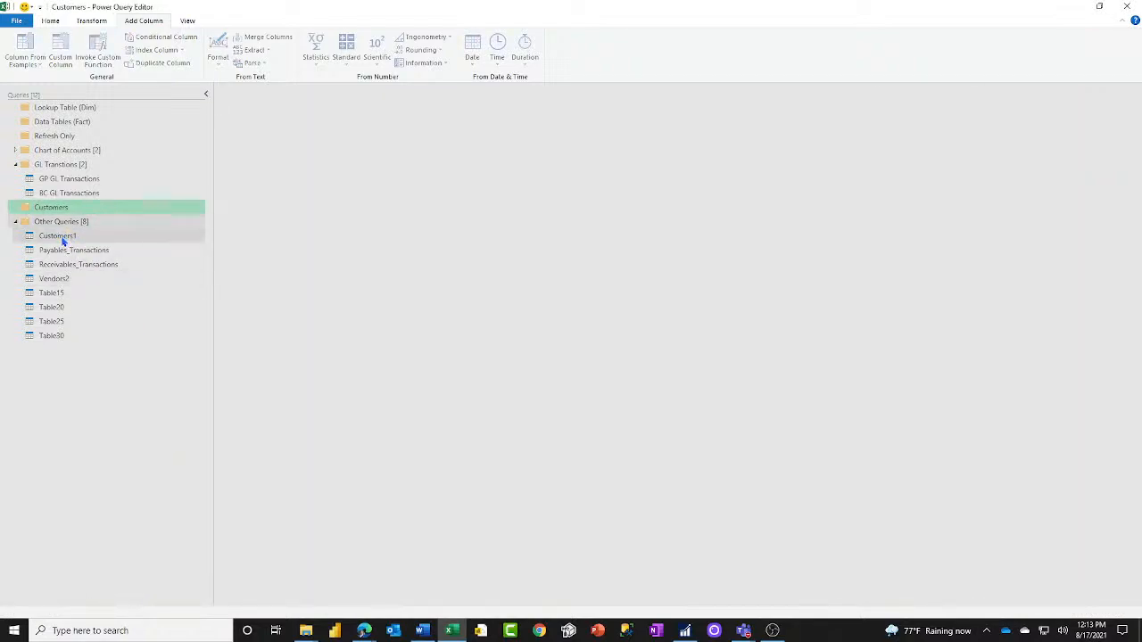
Rename the Customers1 query as GP Customers and move it into the Customers group.
click(62, 237)
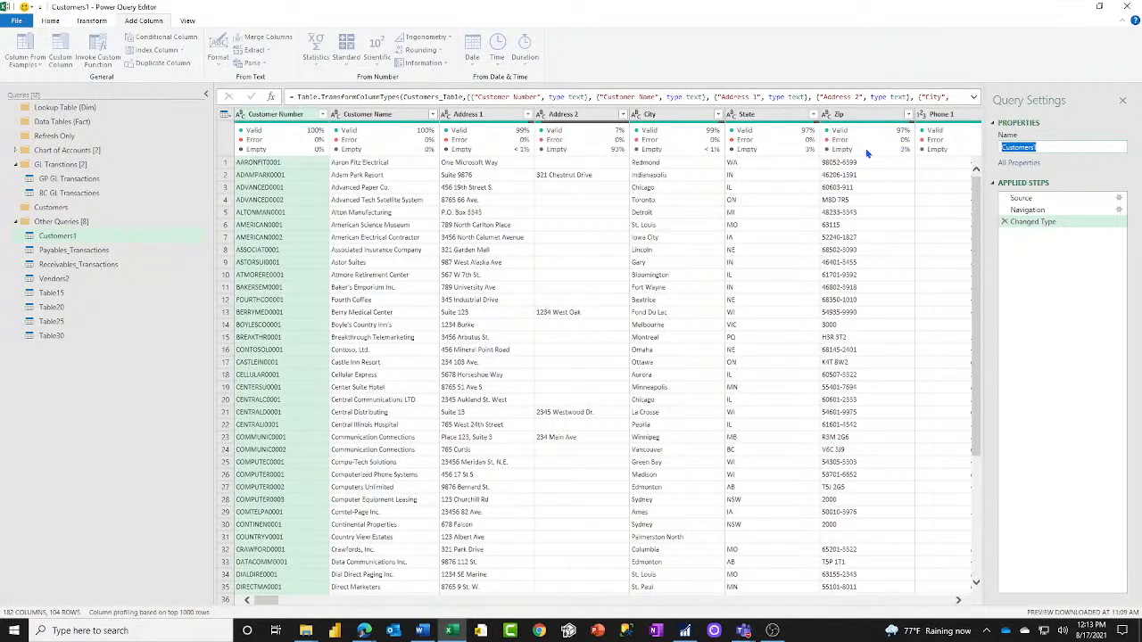
text(C)
text(P Customers)
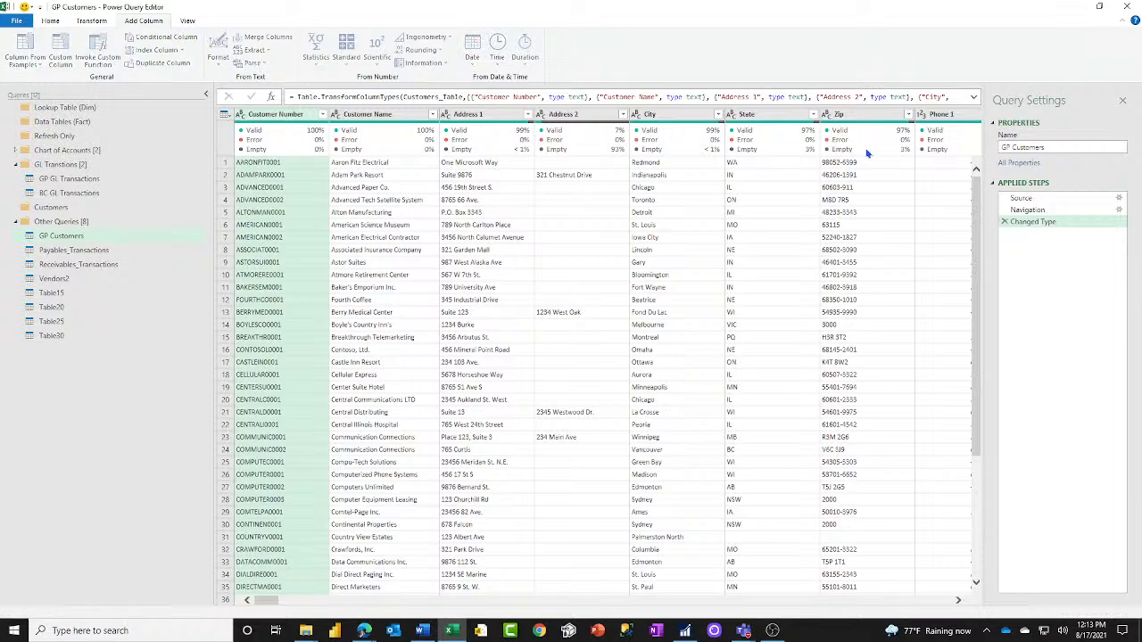
drag(65, 239, 51, 209)
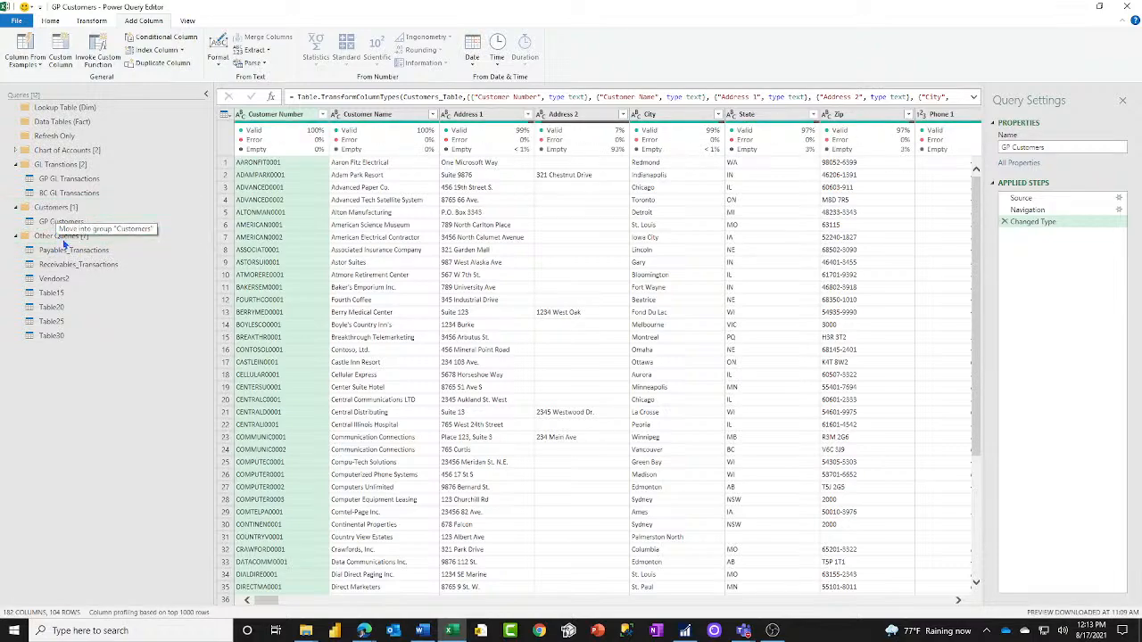
Rename the Table15 query as Customers and move it into the Customers group.
click(61, 295)
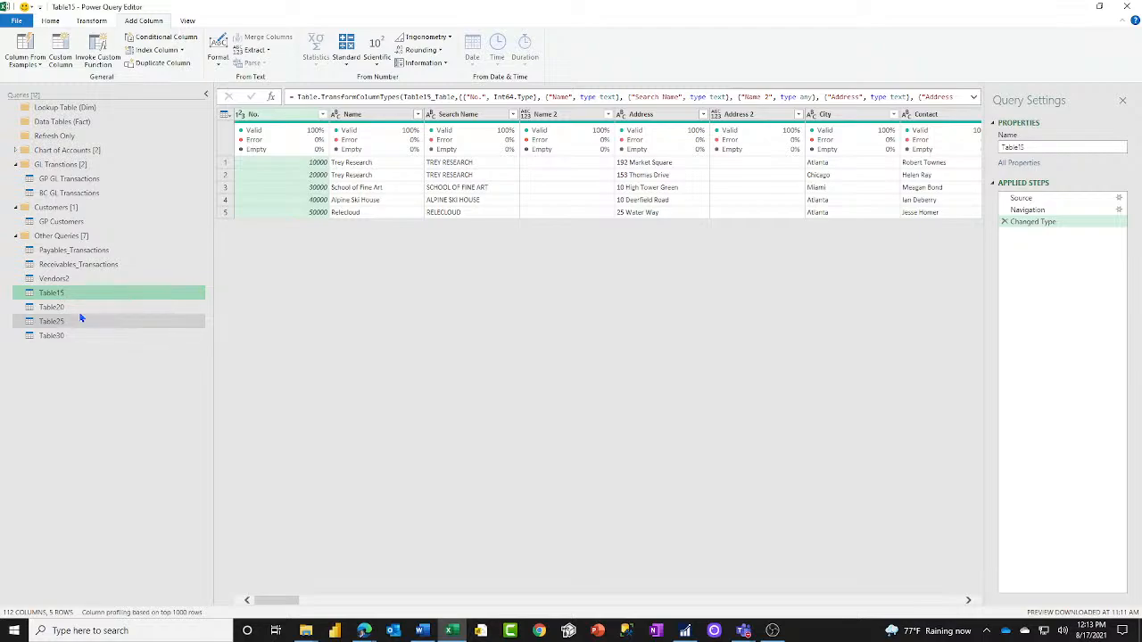
double_click(1089, 144)
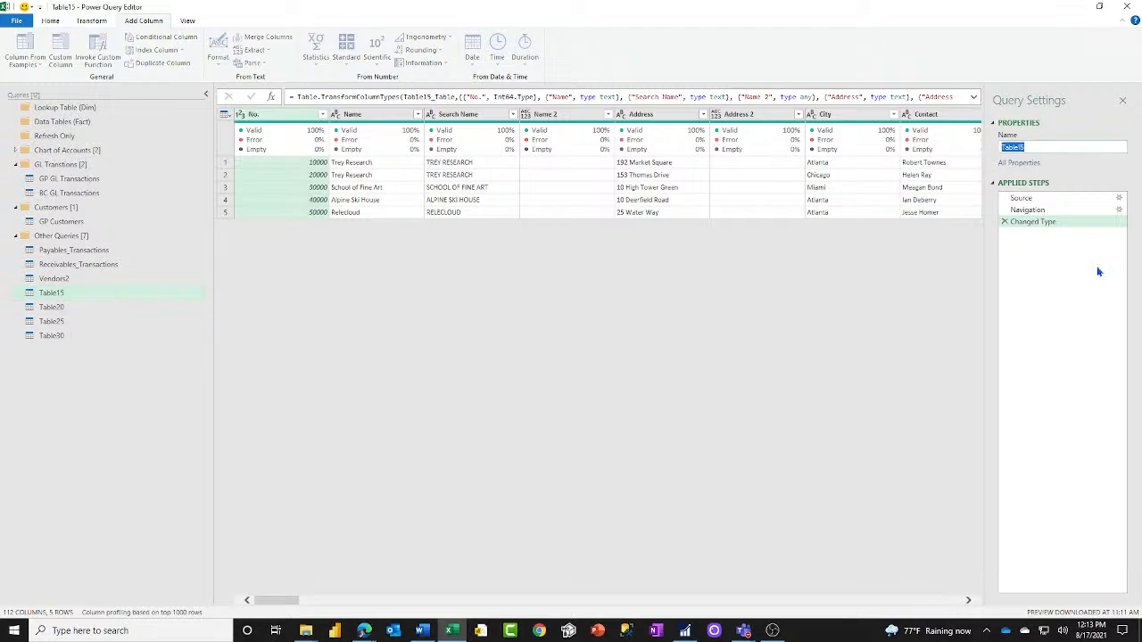
text(Customers)
key(Return)
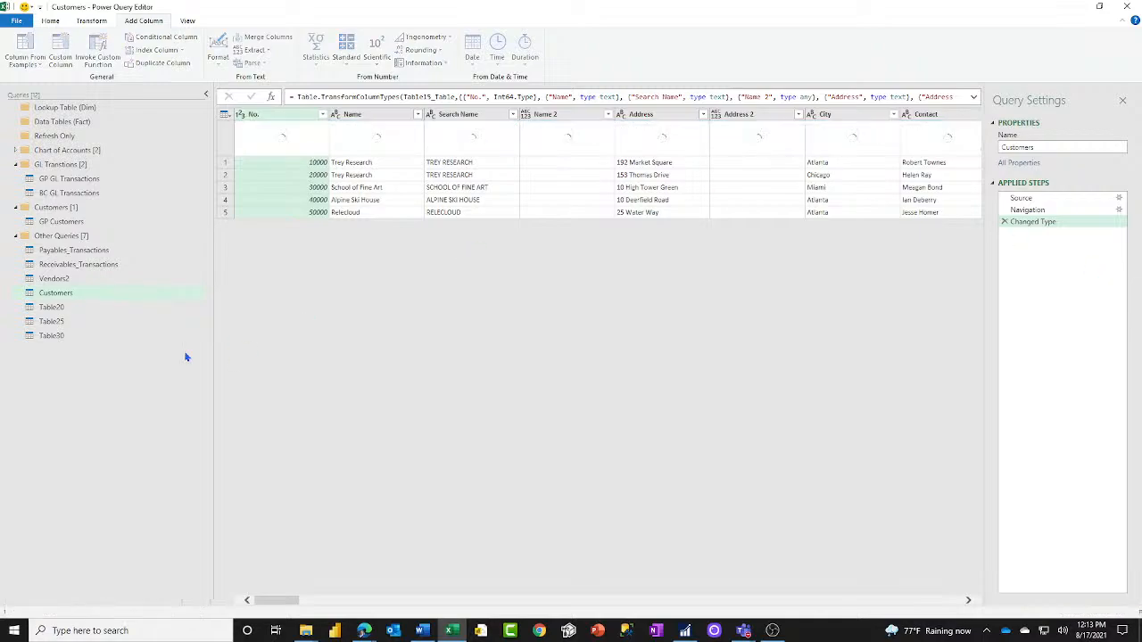
drag(49, 292, 63, 224)
Rename the moved Customers query as BC Customers.
click(1059, 143)
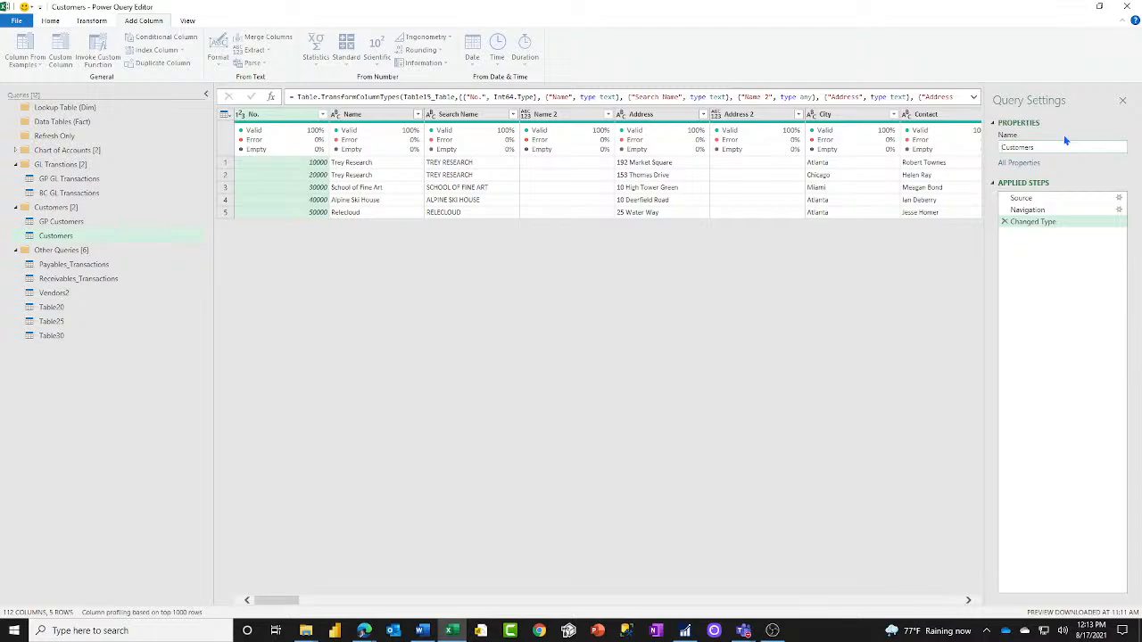
key(Home)
text(BC)
key(Return)
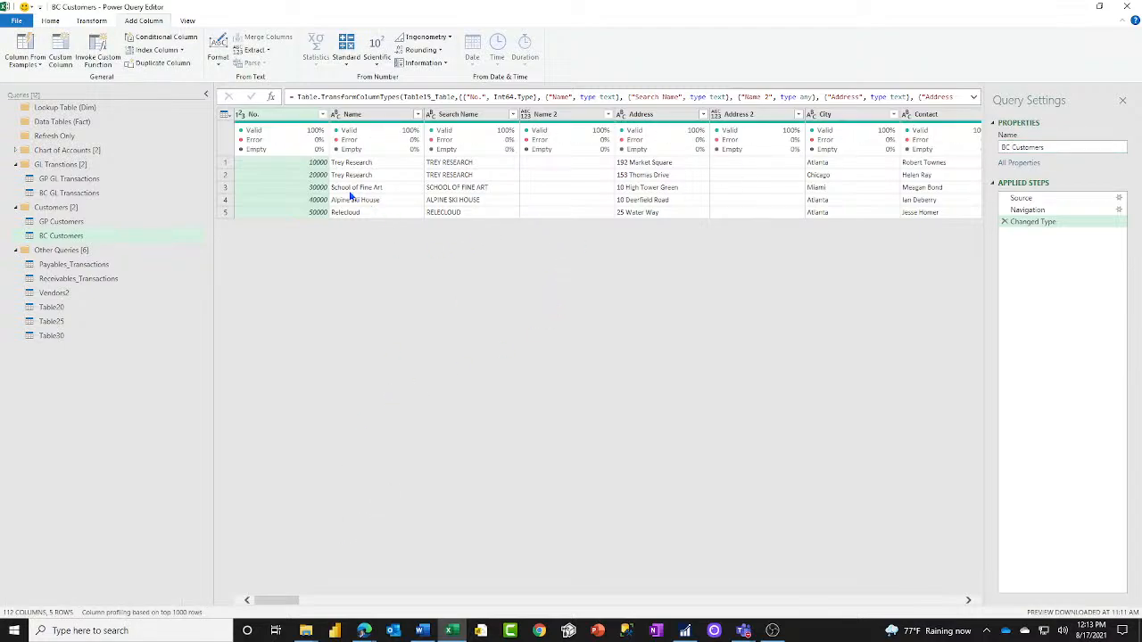
Check the name, contact and number columns of BC Customers, and rename the No. column as Customer Number.
click(378, 175)
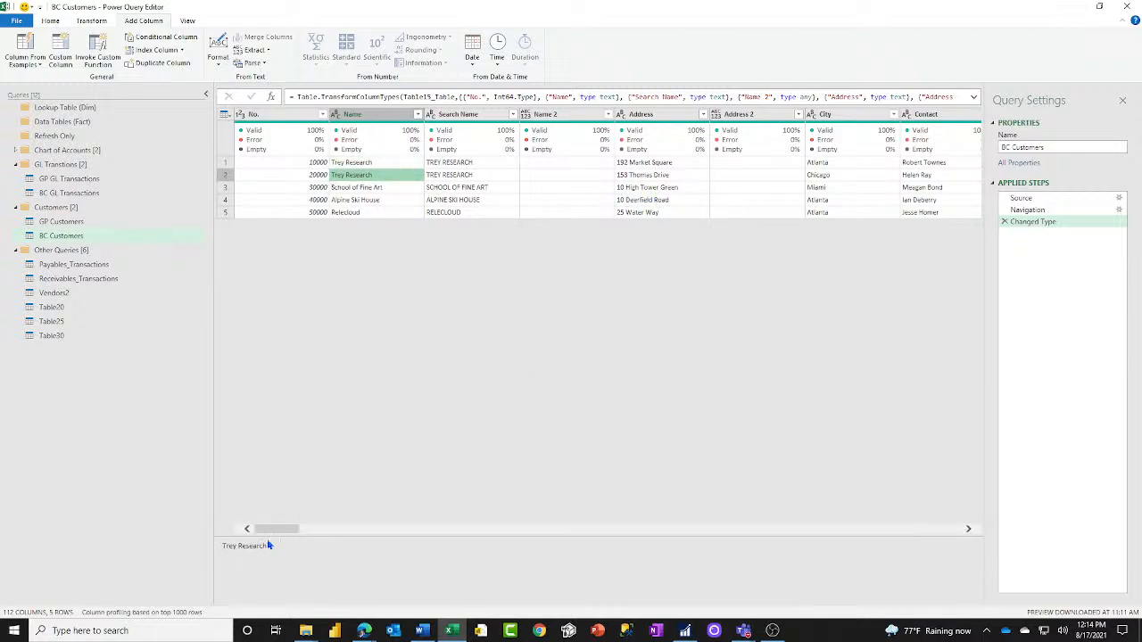
drag(286, 533, 313, 532)
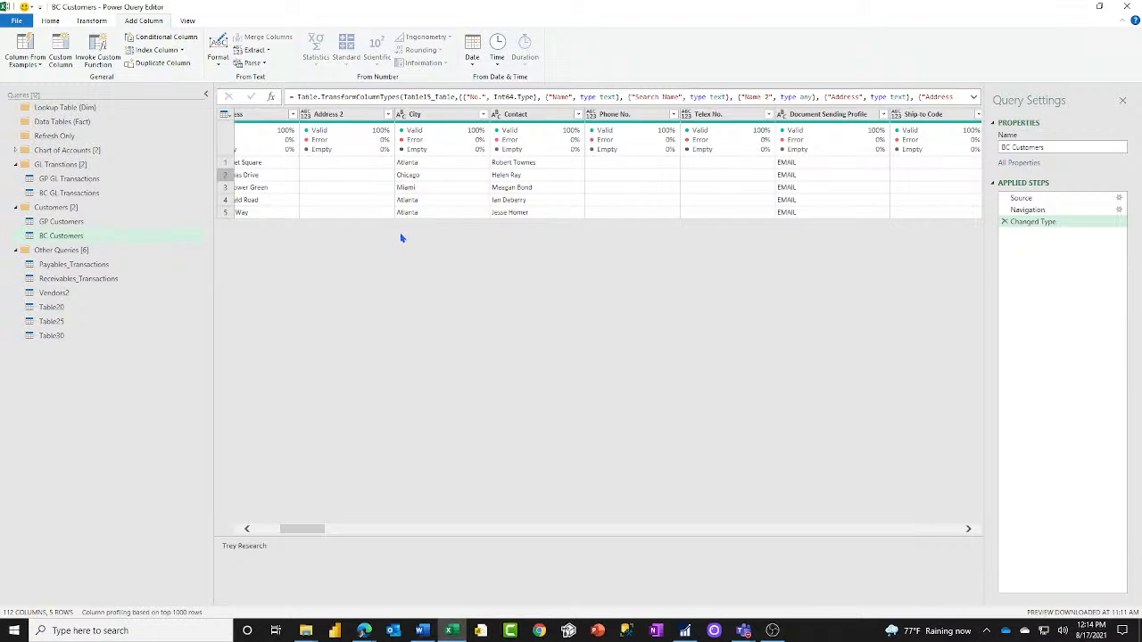
click(526, 176)
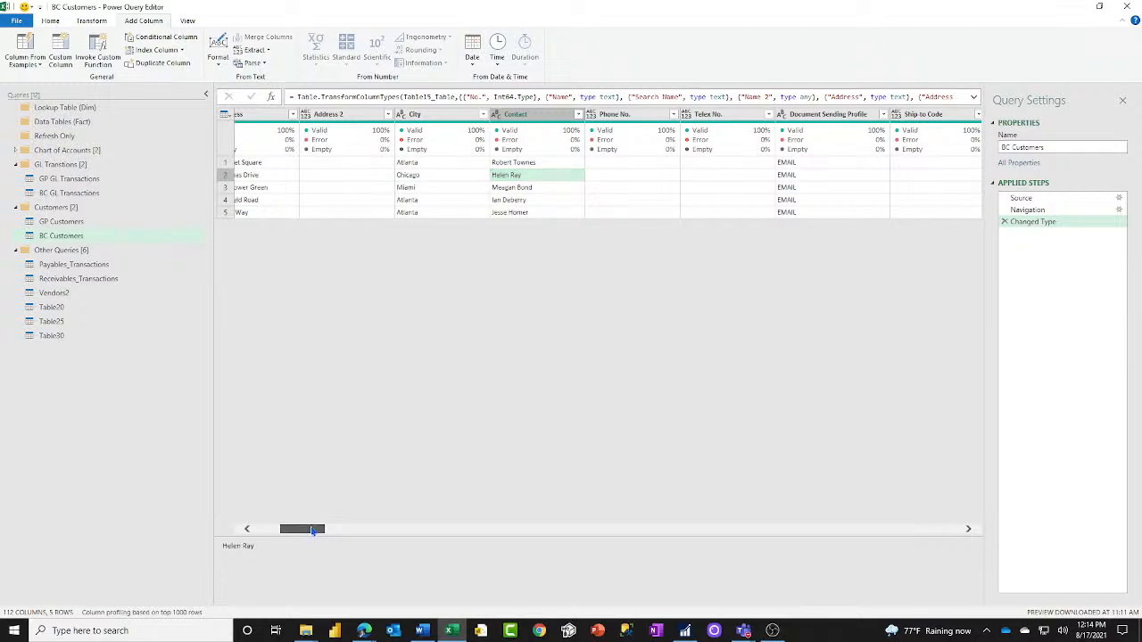
drag(305, 535, 277, 535)
click(295, 177)
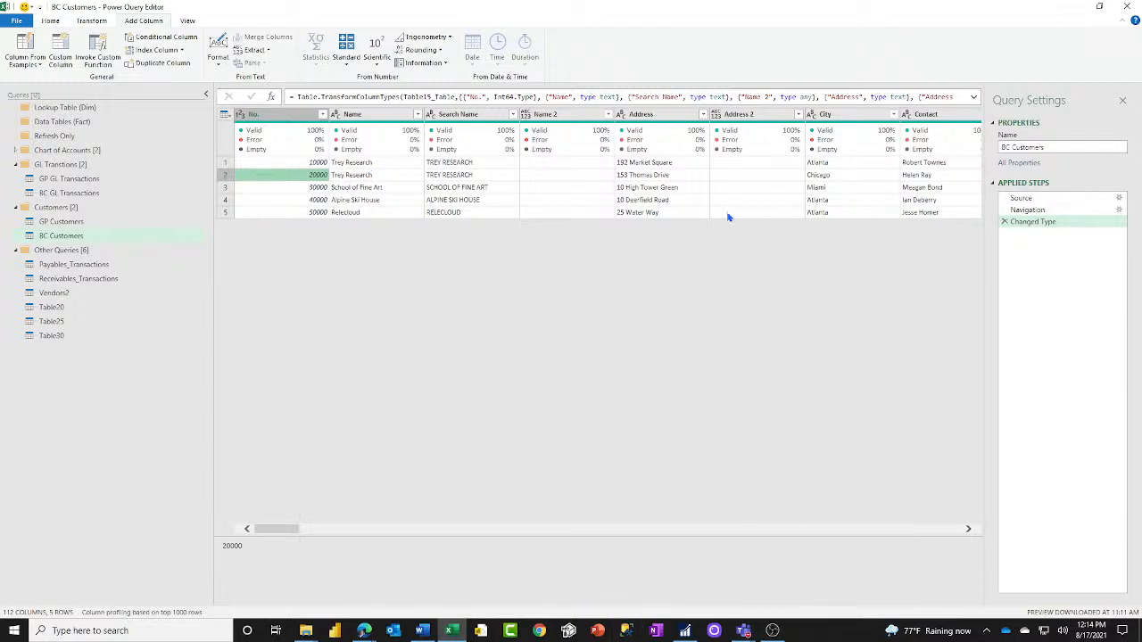
double_click(262, 115)
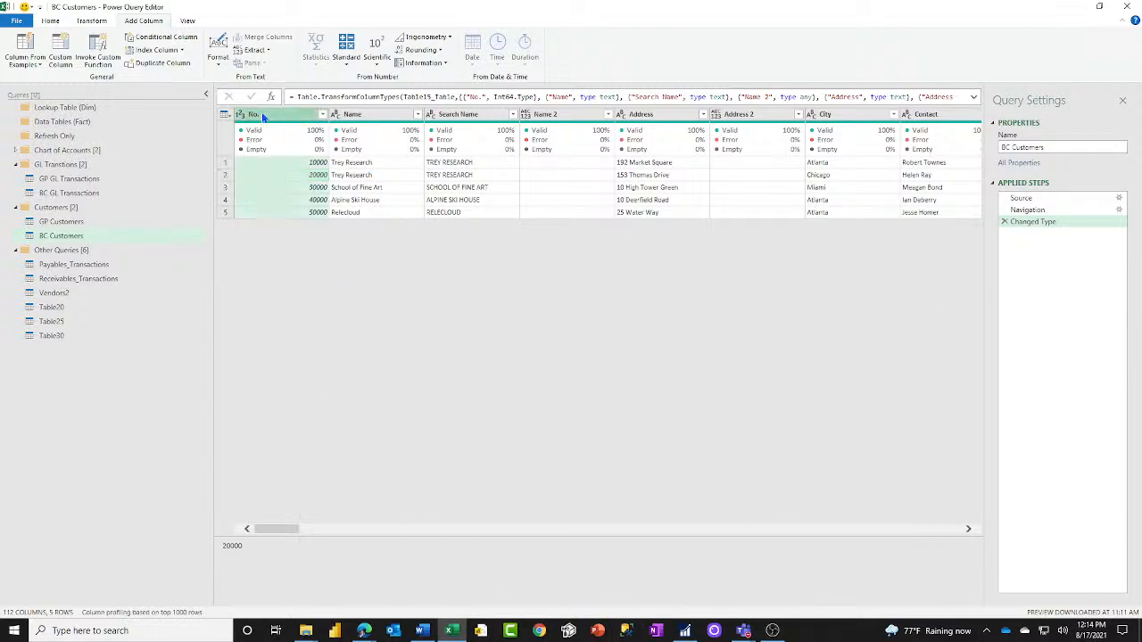
text(Cust)
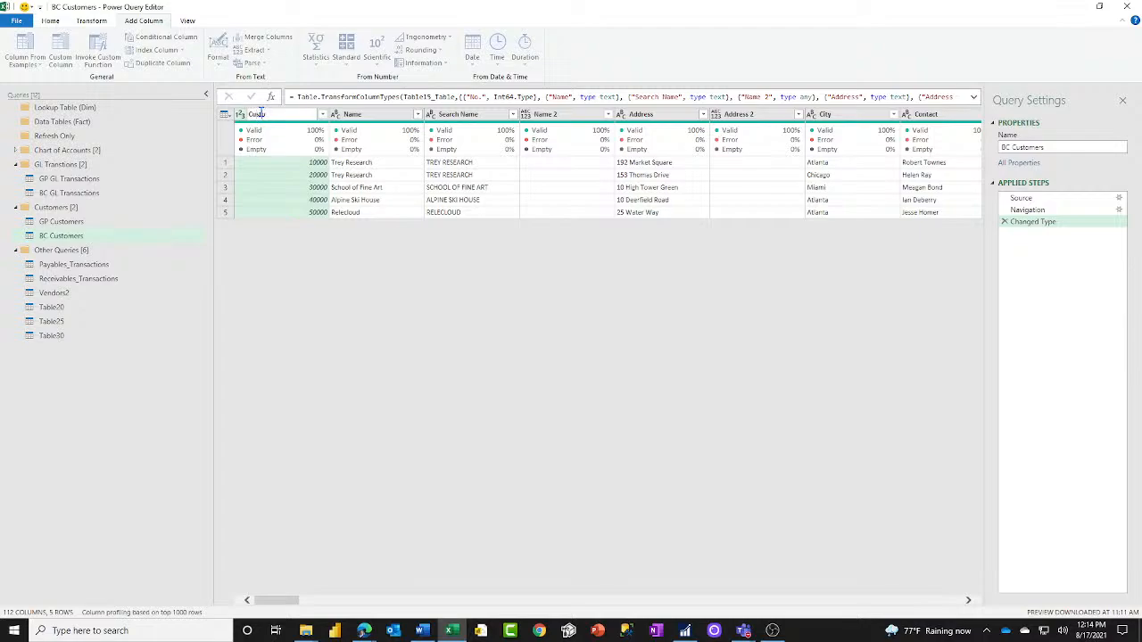
text(omer Number)
key(Return)
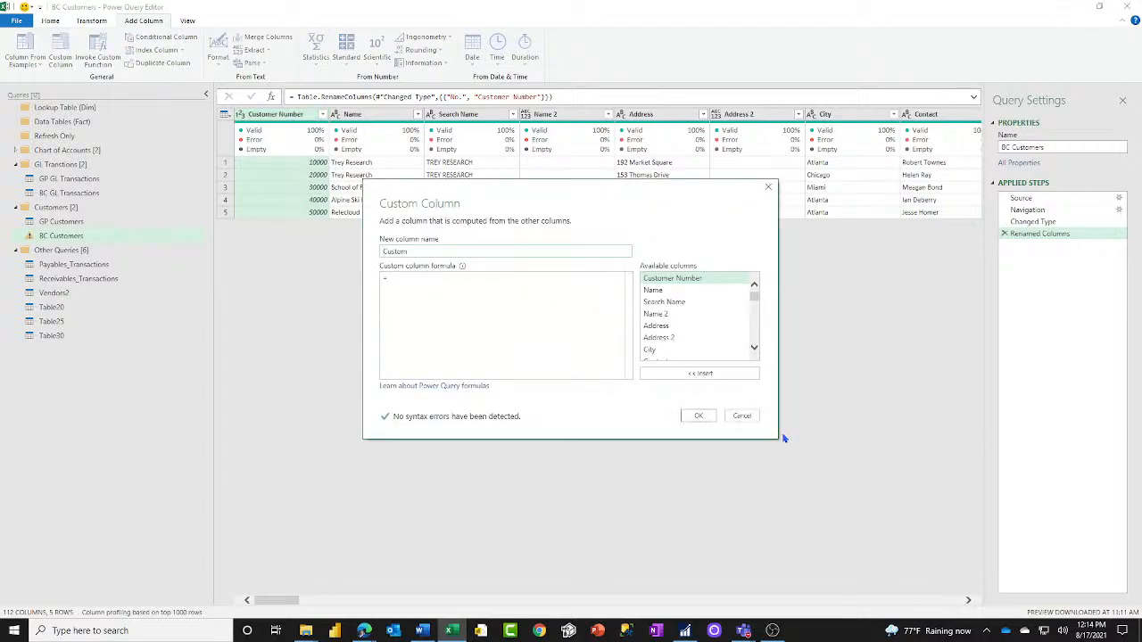
click(742, 416)
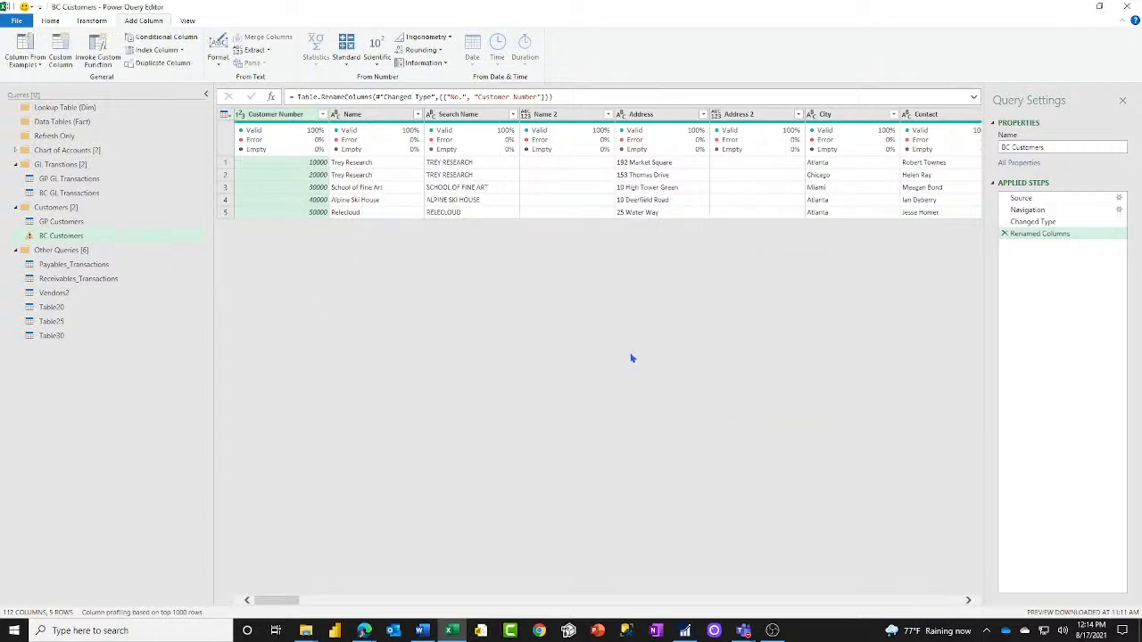
Choose Customer Number, Name, Address, Address 2, City, Contact, Phone No. and Telex No. as the columns to keep in BC Customers.
click(52, 21)
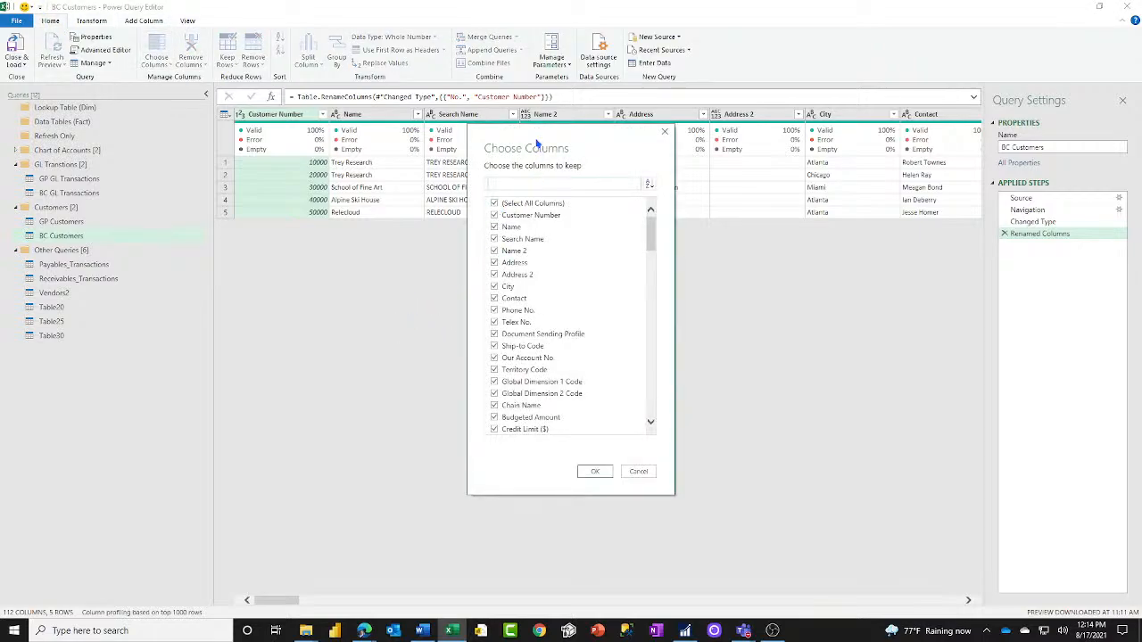
drag(539, 146, 542, 214)
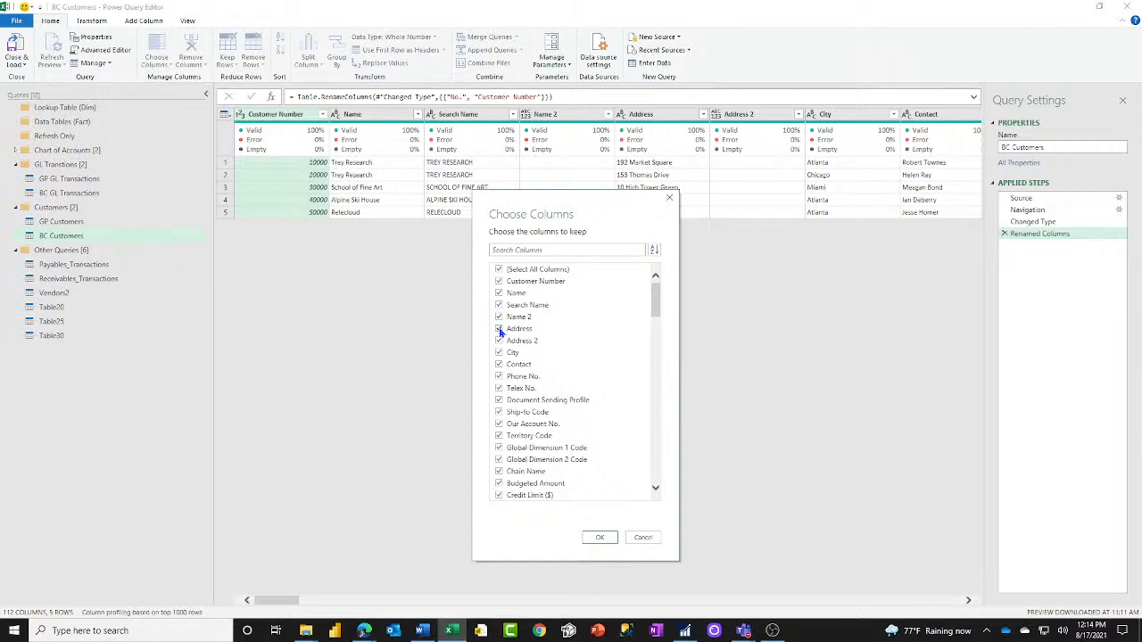
click(500, 270)
click(499, 292)
click(499, 305)
click(500, 305)
click(498, 330)
click(500, 341)
click(500, 352)
click(500, 365)
click(500, 377)
click(500, 389)
Also keep Budgeted Amount, Customer Posting Group, Salesperson Code and Blocked, and apply the column selection to BC Customers.
scroll(586, 467, down, 2)
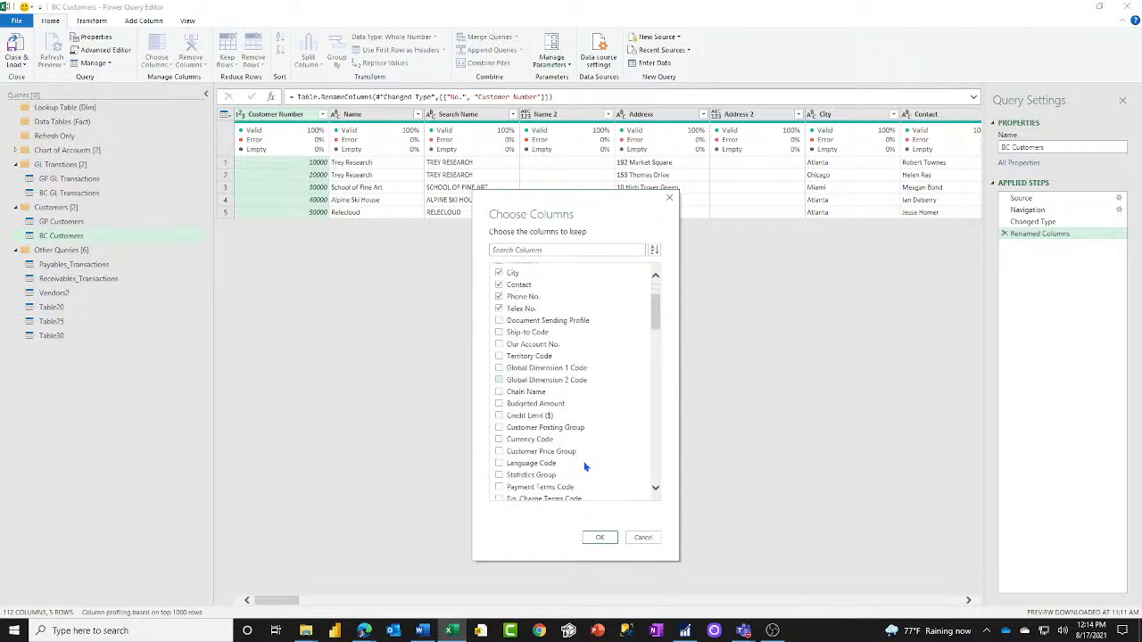
click(499, 407)
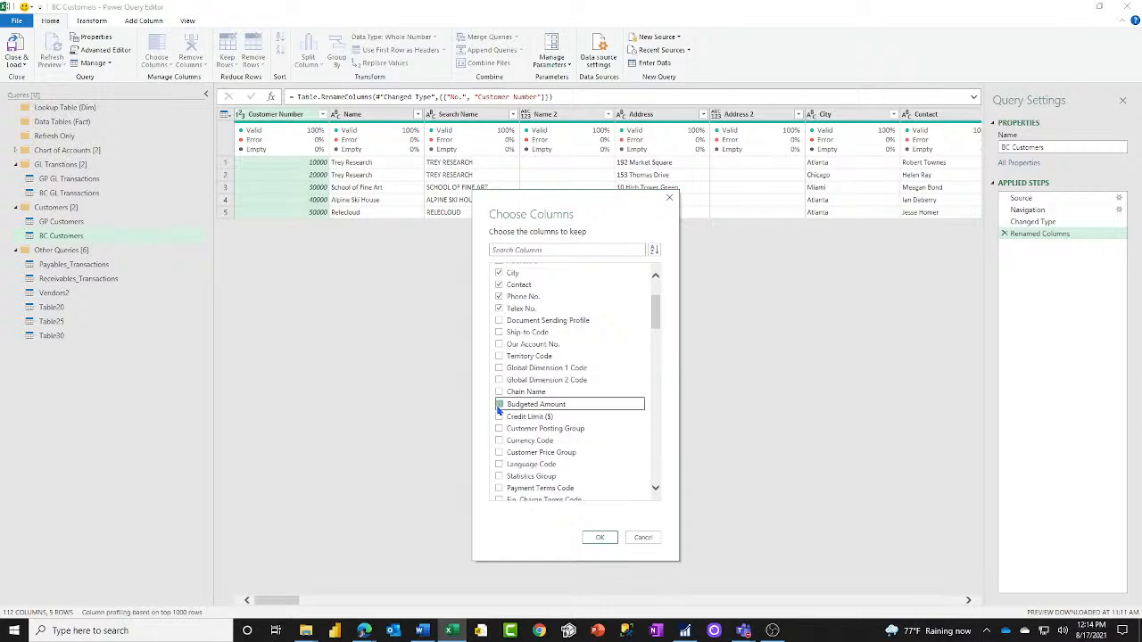
click(500, 429)
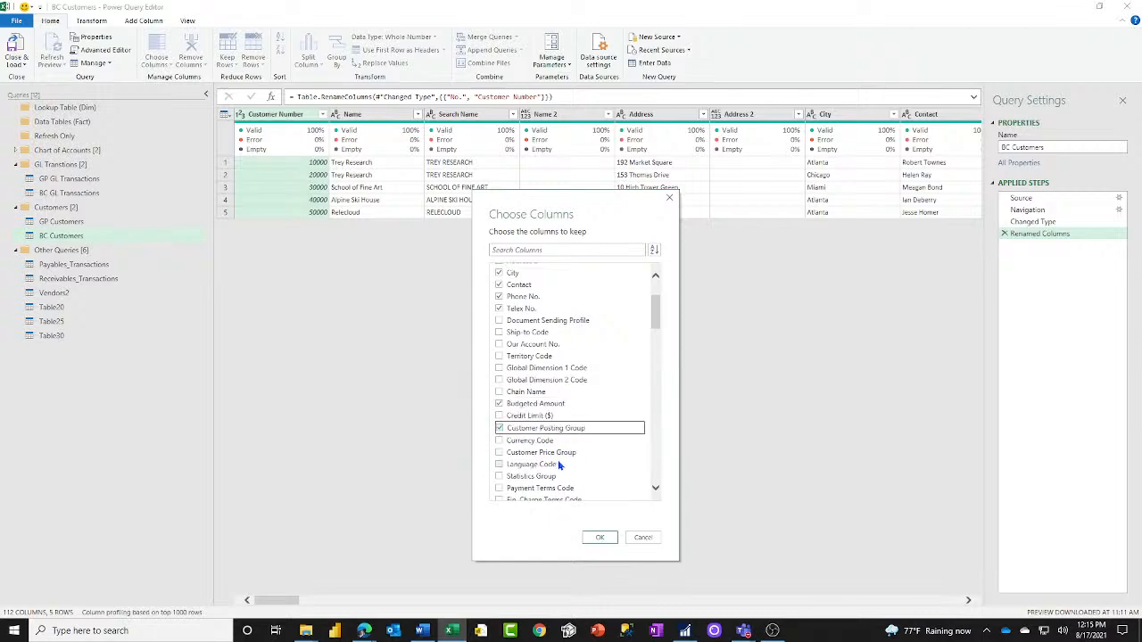
scroll(557, 459, down, 1)
click(499, 422)
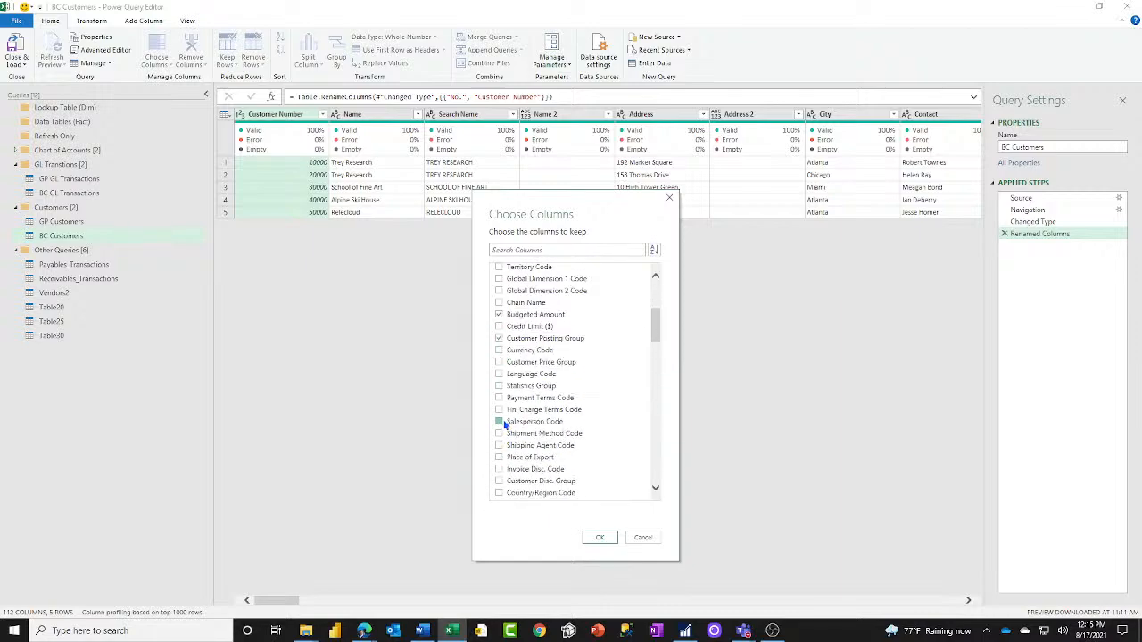
scroll(609, 481, down, 2)
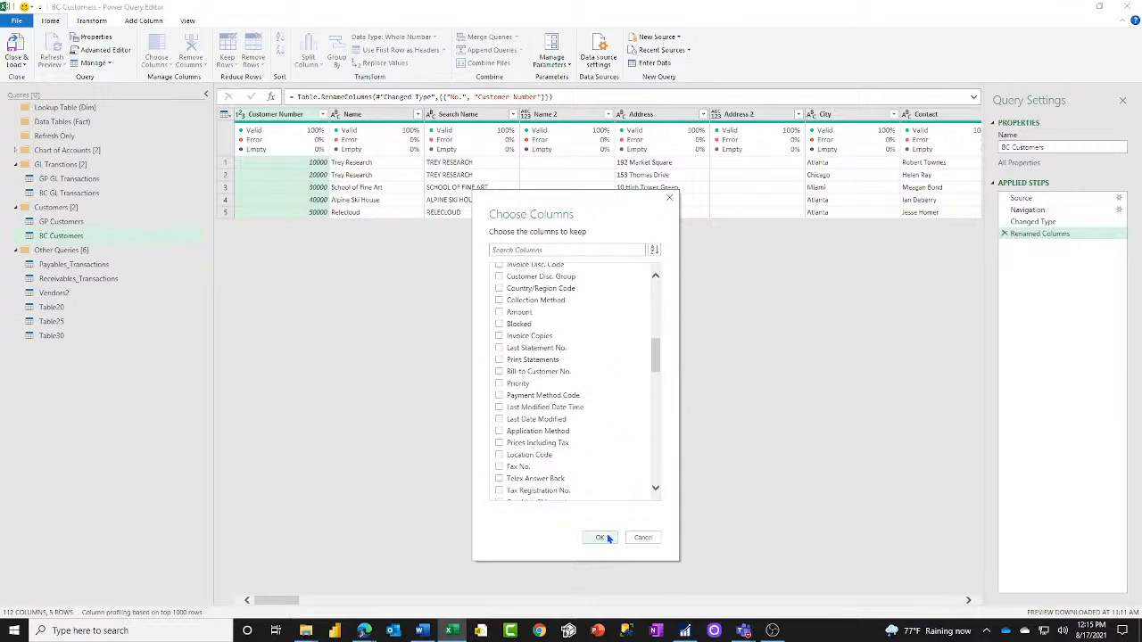
click(499, 324)
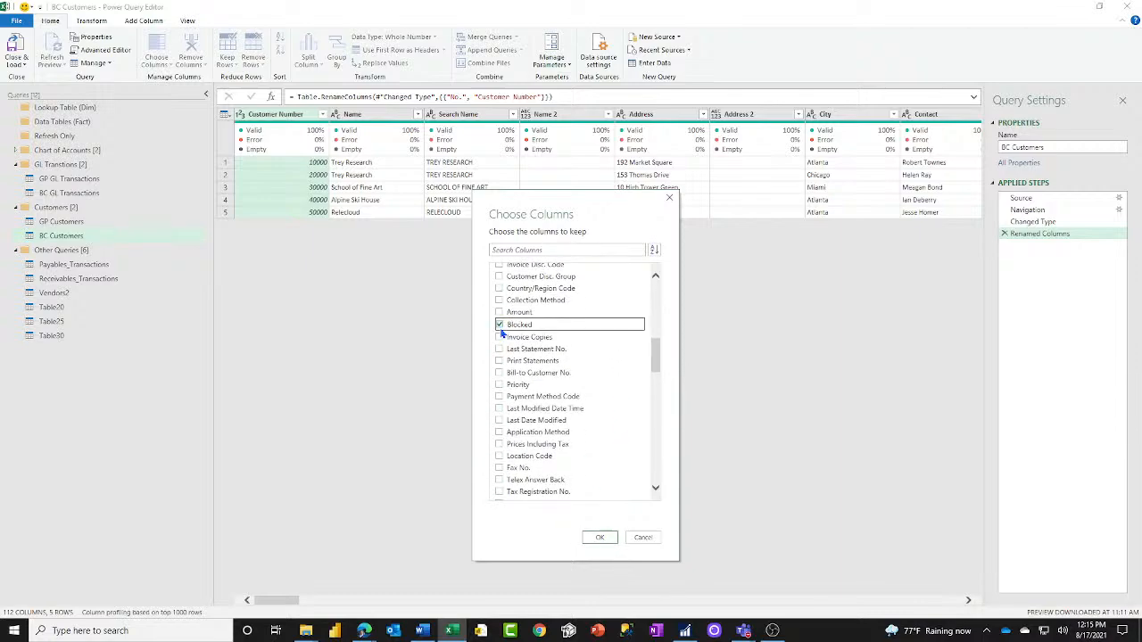
click(598, 537)
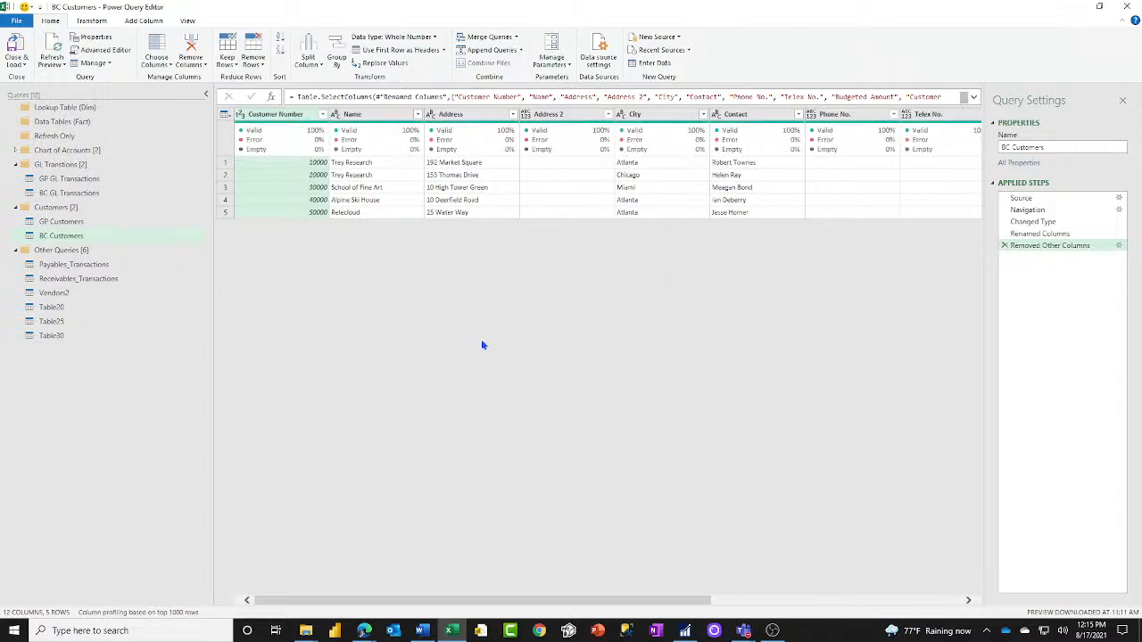
drag(564, 605, 847, 602)
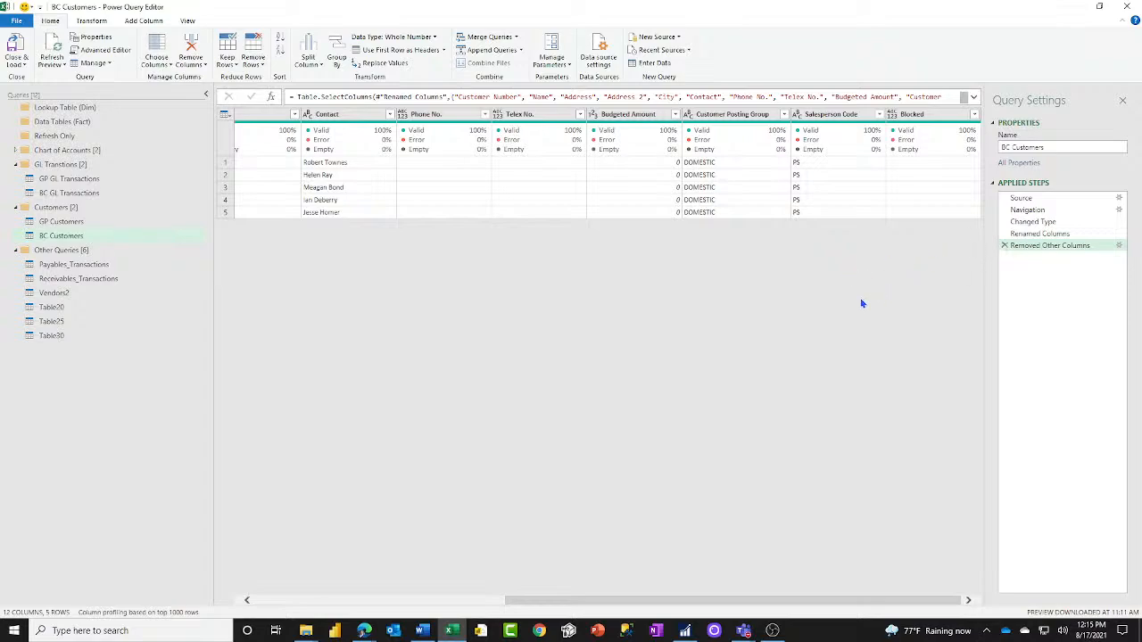
Choose Customer Number, Customer Name, Address 1, Address 2, City, State and Zip as the columns to keep in GP Customers.
click(70, 225)
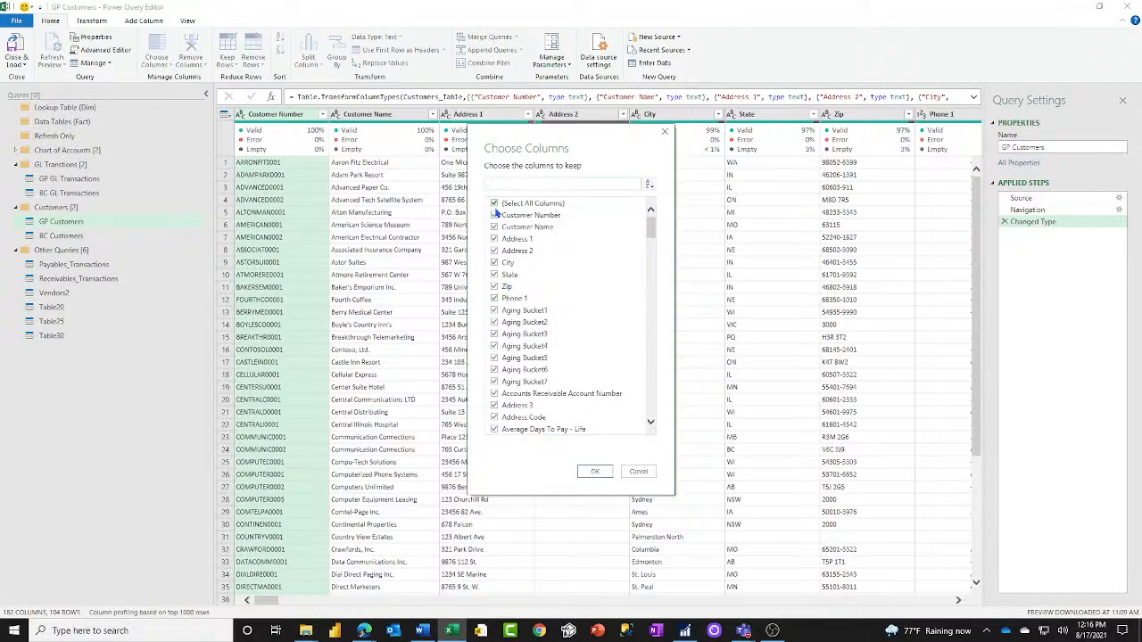
click(496, 204)
click(495, 217)
click(494, 229)
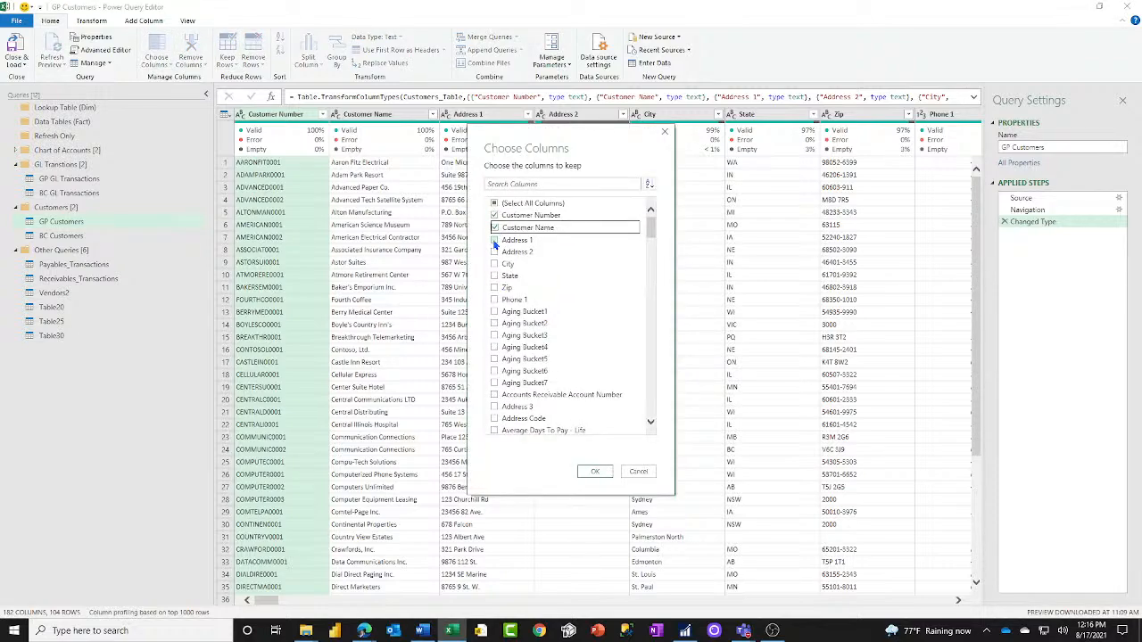
click(494, 240)
click(495, 252)
click(494, 264)
click(494, 276)
click(495, 287)
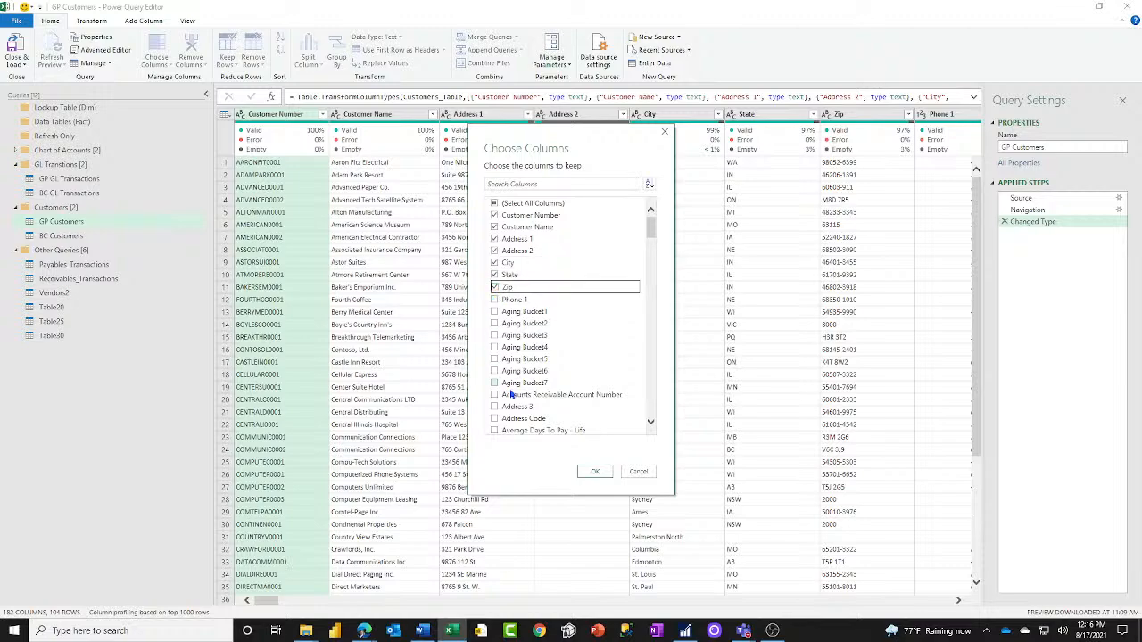
Add Customer Class to the columns to keep in GP Customers.
scroll(519, 392, down, 2)
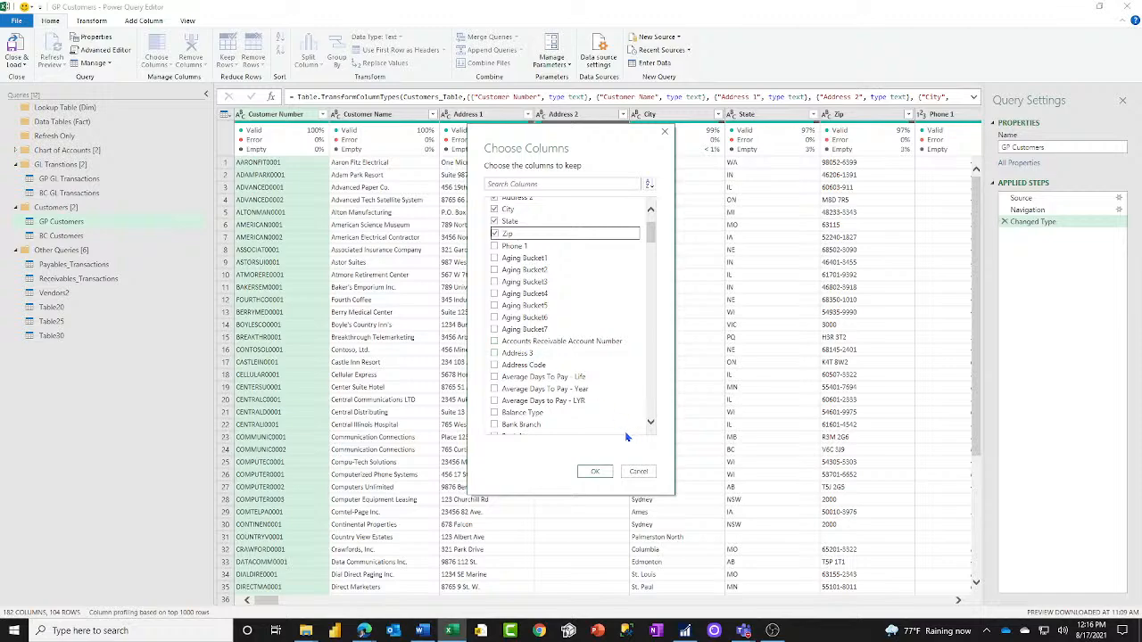
scroll(535, 375, down, 1)
scroll(533, 368, down, 5)
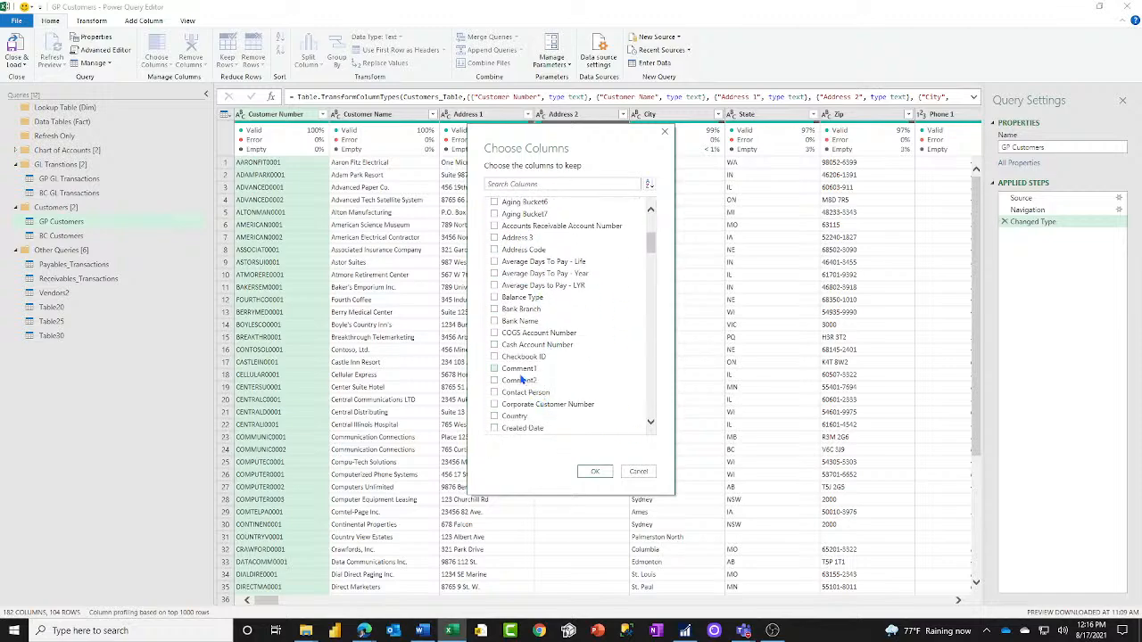
scroll(505, 382, down, 2)
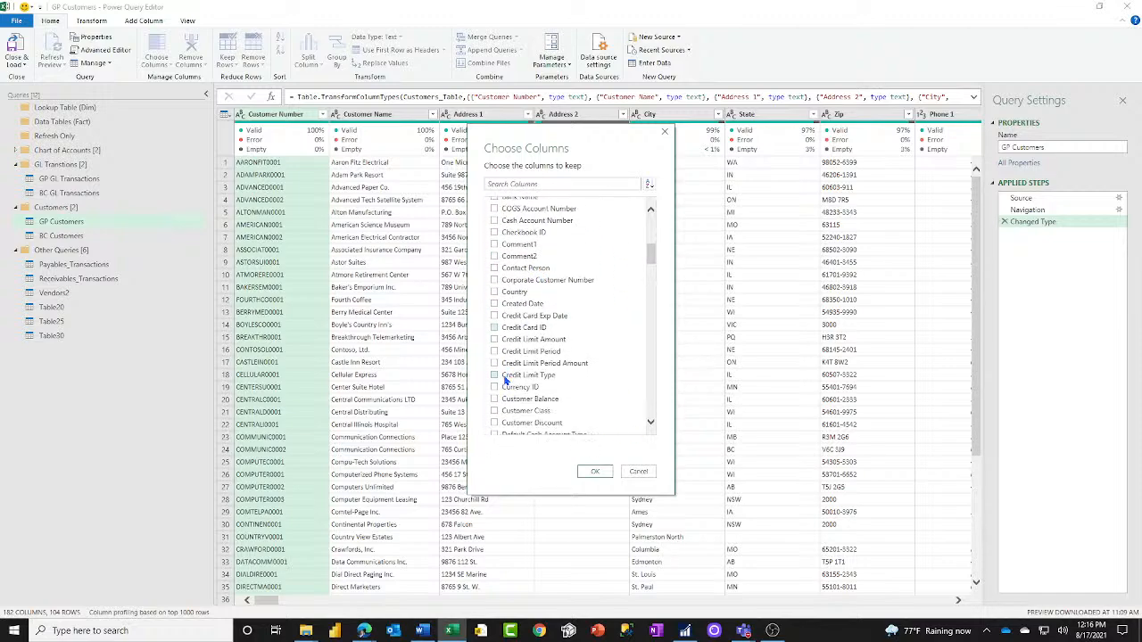
click(495, 399)
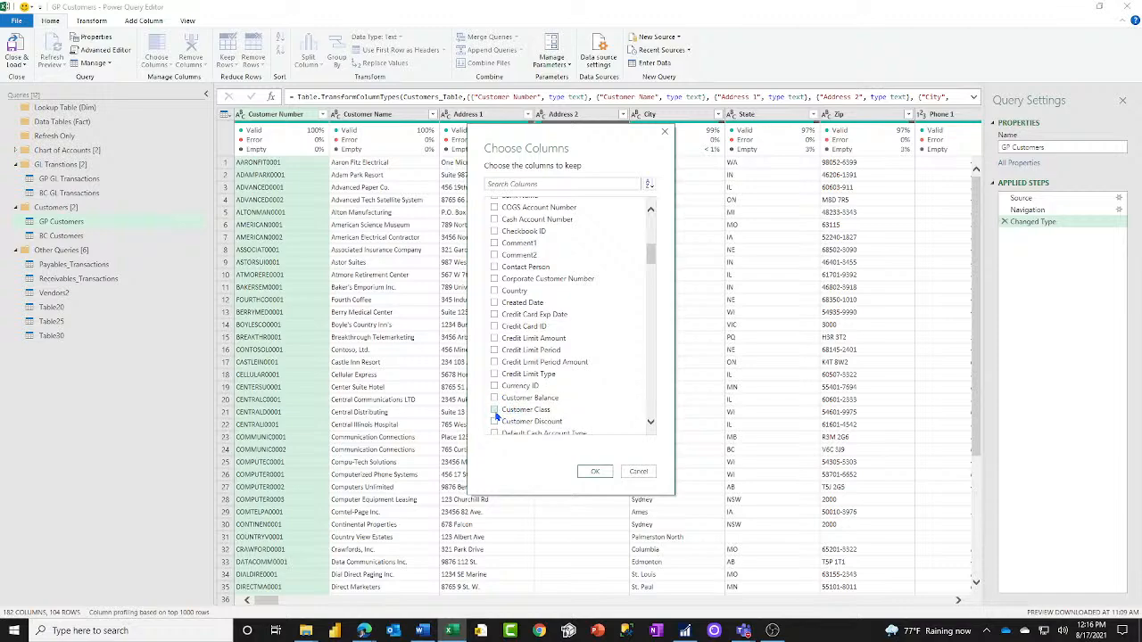
click(495, 411)
Add Hold and Inactive to the columns to keep in GP Customers.
scroll(522, 406, down, 3)
scroll(522, 407, down, 2)
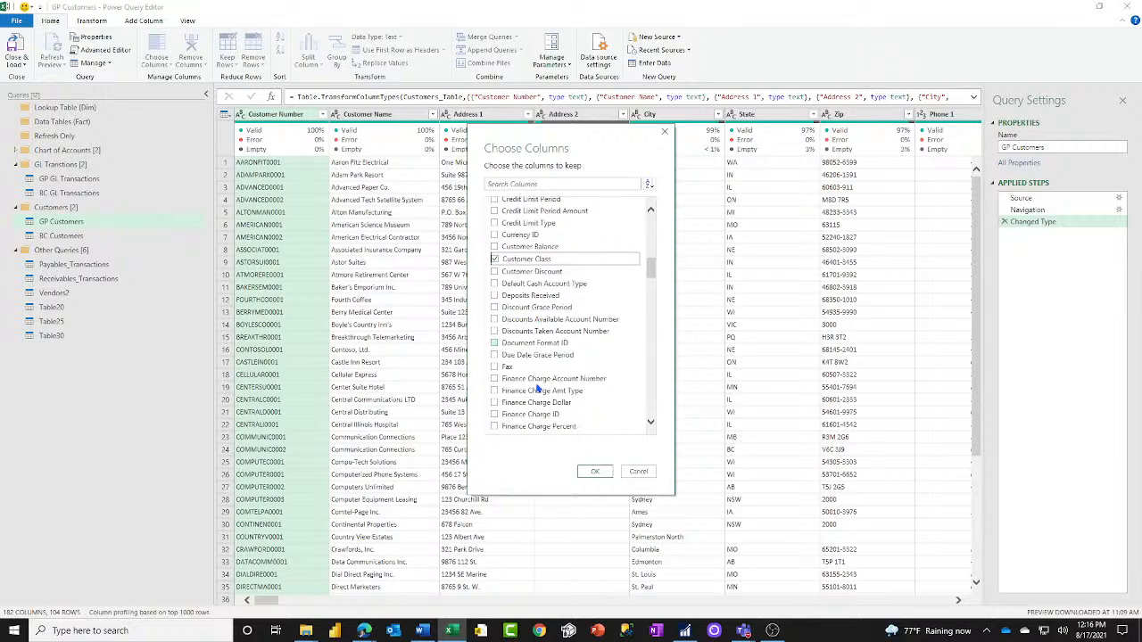
scroll(539, 388, down, 2)
scroll(539, 385, down, 2)
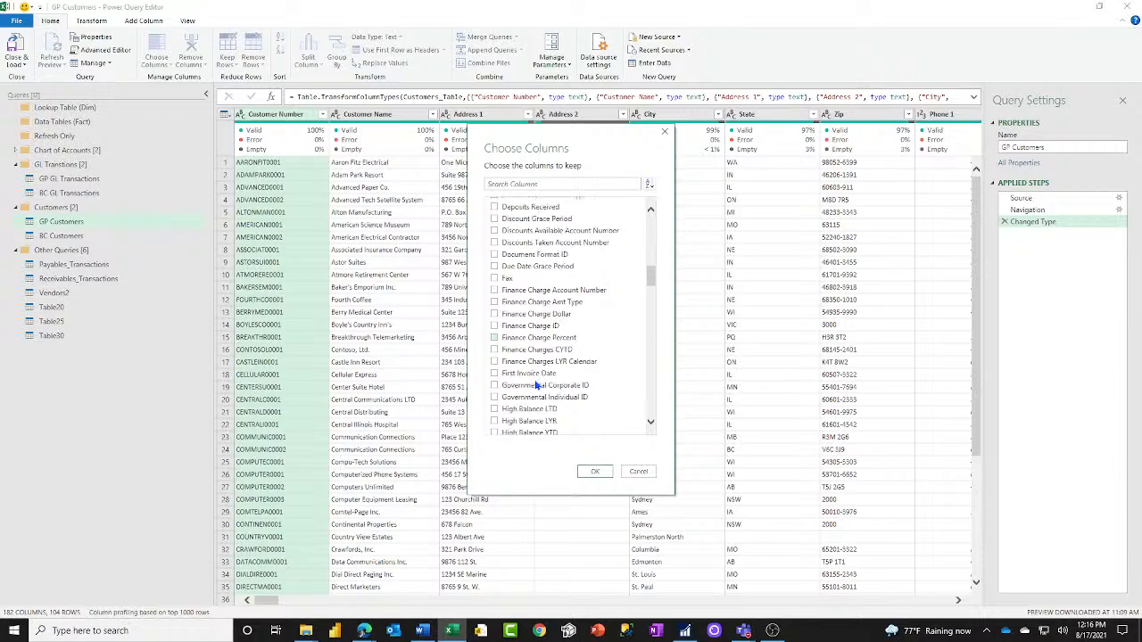
scroll(555, 399, down, 3)
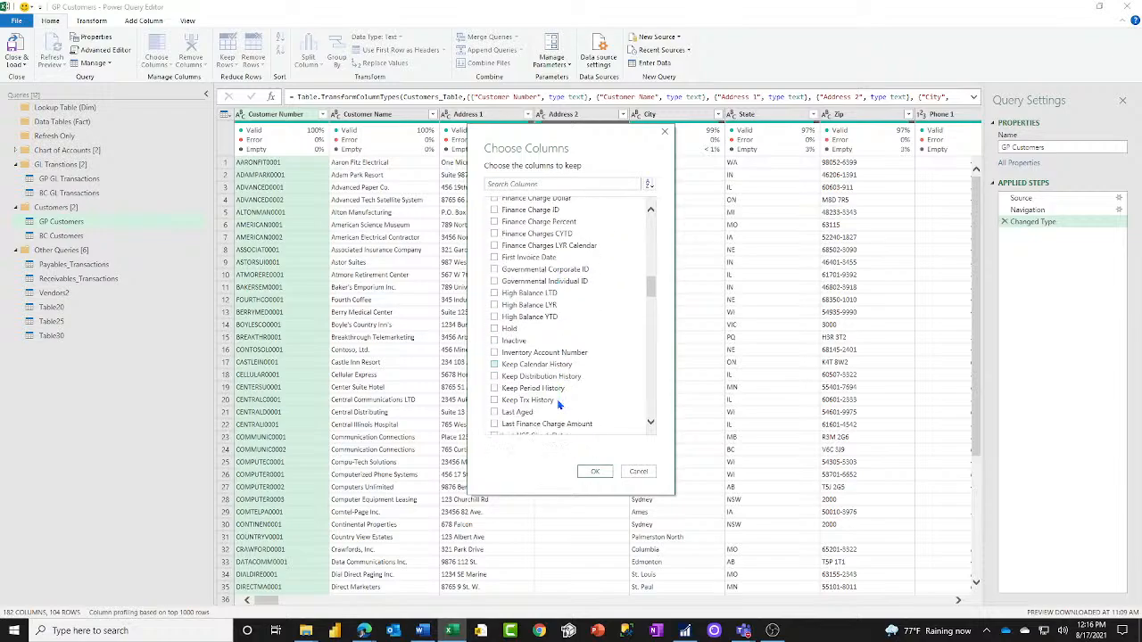
scroll(565, 411, down, 3)
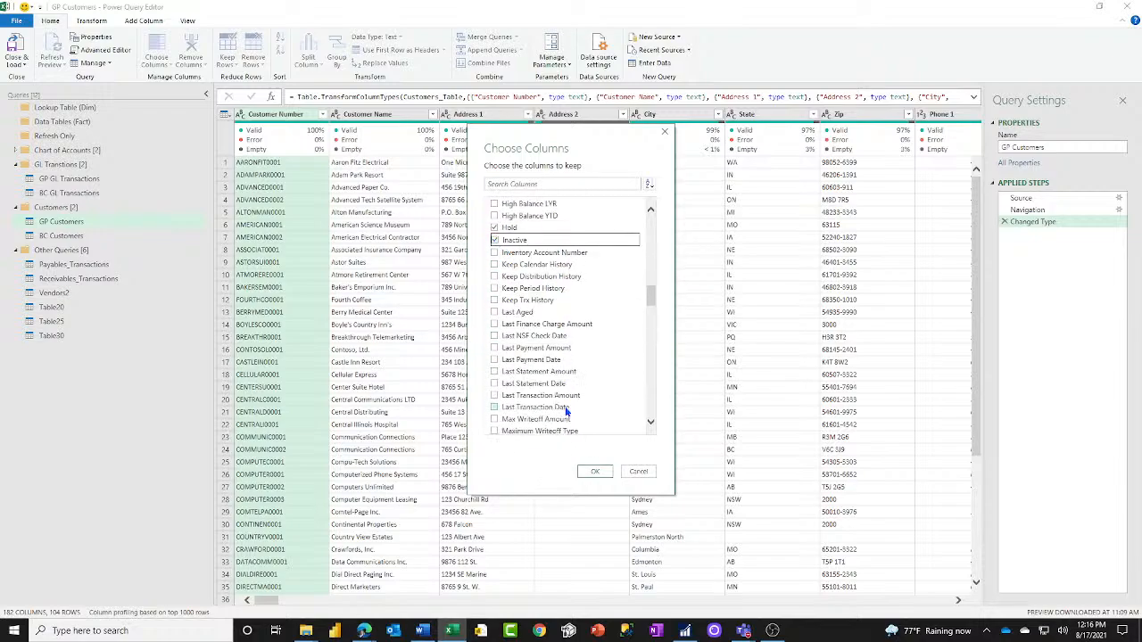
Also keep Salesperson ID and apply the column selection to GP Customers.
scroll(565, 410, down, 3)
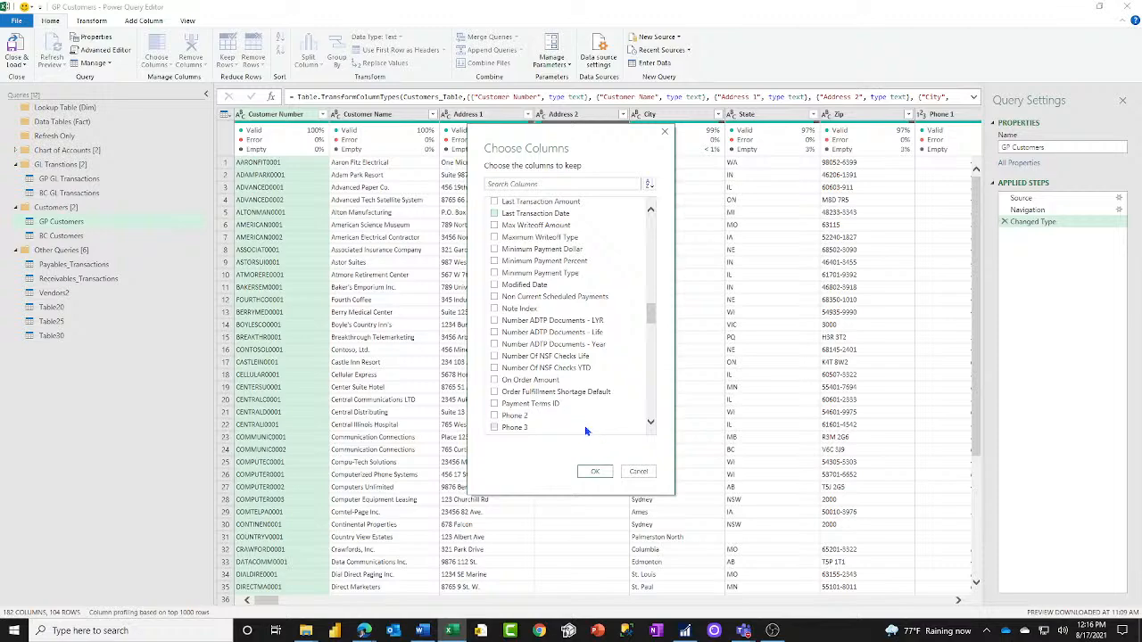
scroll(557, 423, down, 4)
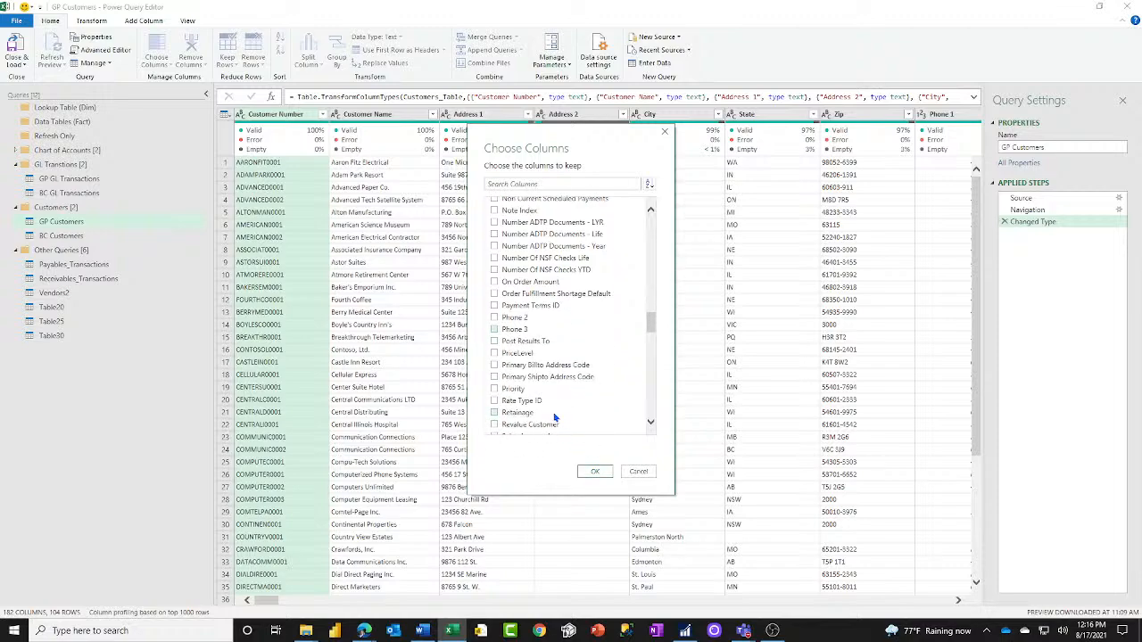
scroll(541, 404, down, 1)
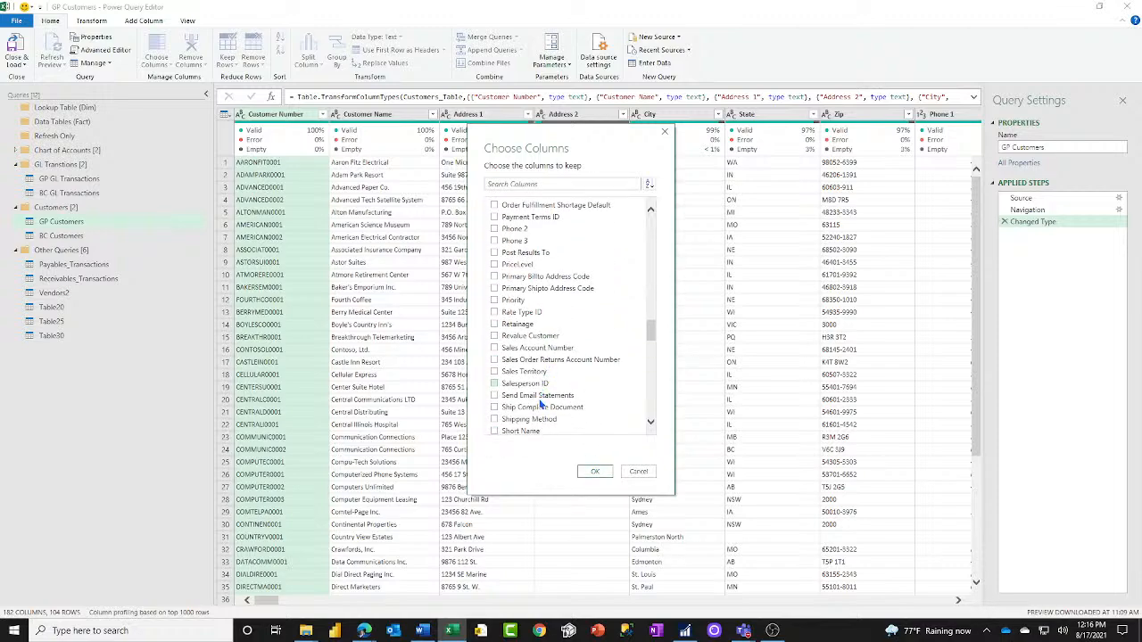
click(496, 383)
click(595, 470)
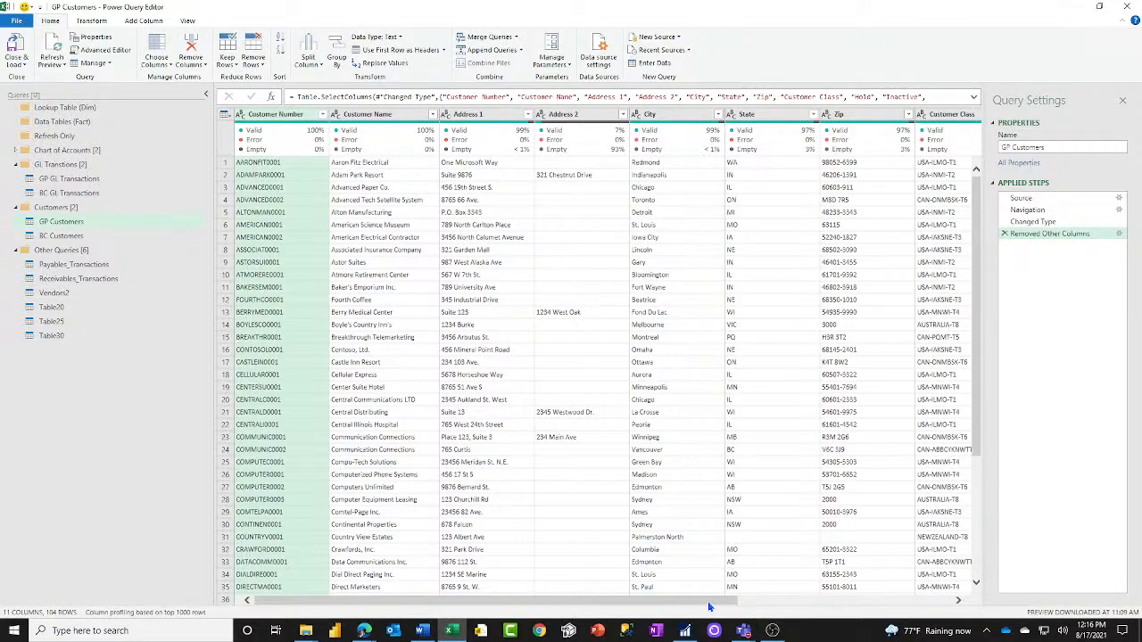
Edit the Removed Other Columns step of GP Customers so that it also keeps the Contact Person column.
drag(710, 607, 959, 622)
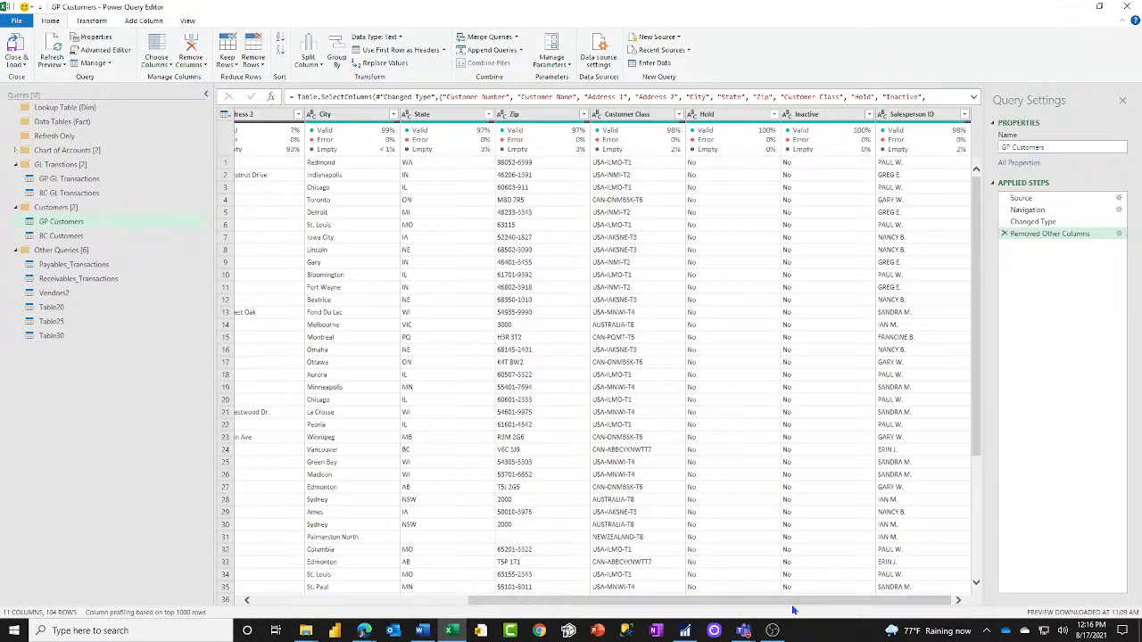
click(1119, 234)
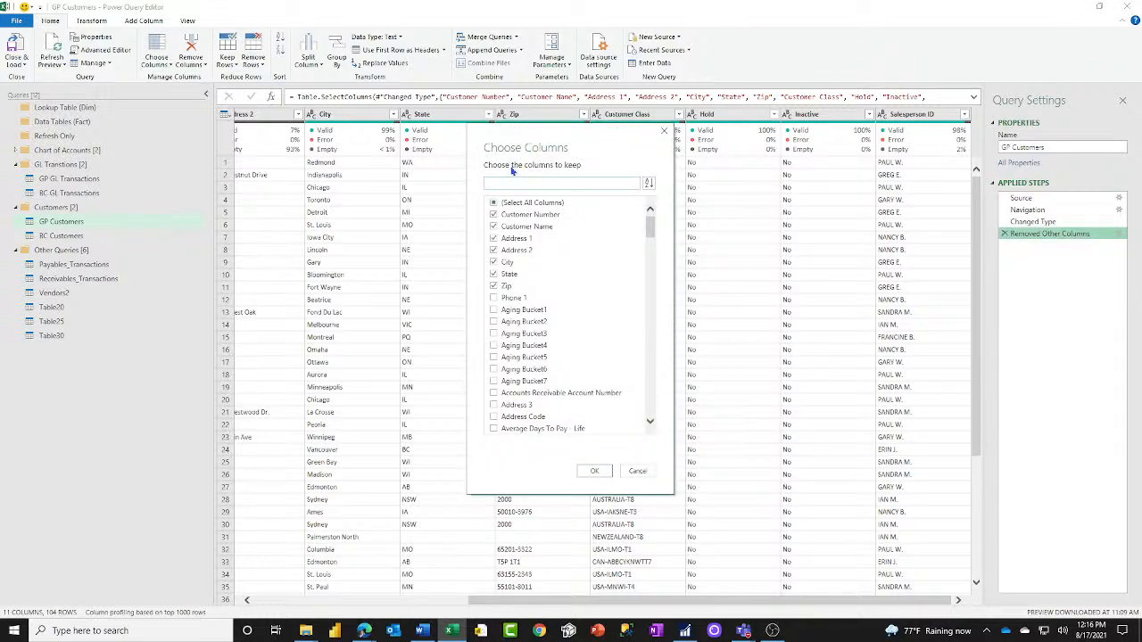
text(contact)
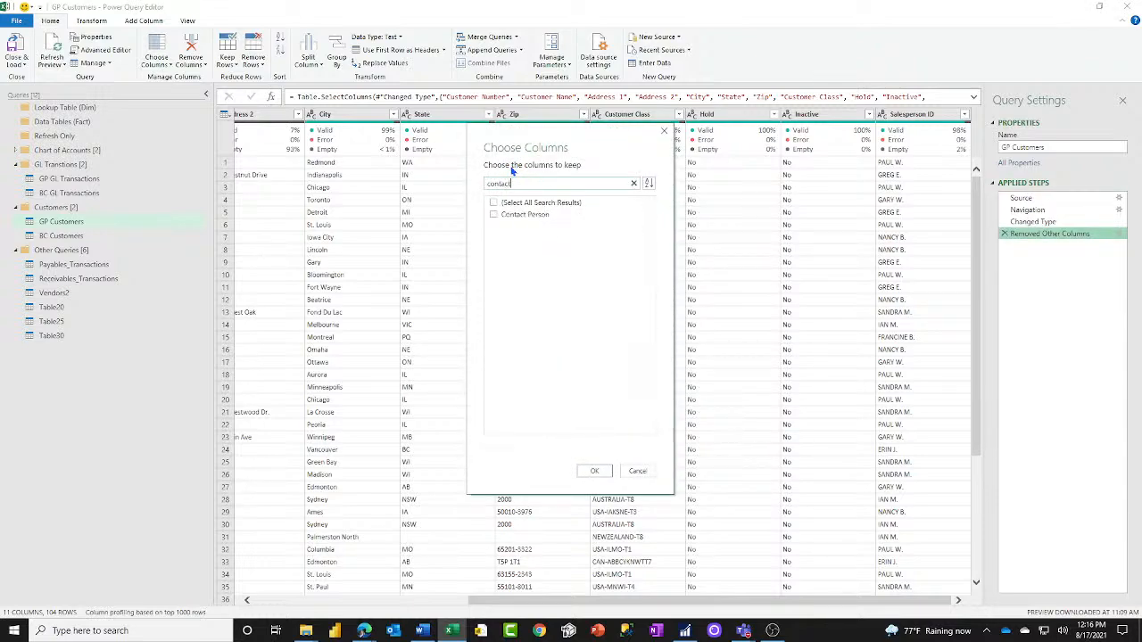
click(492, 214)
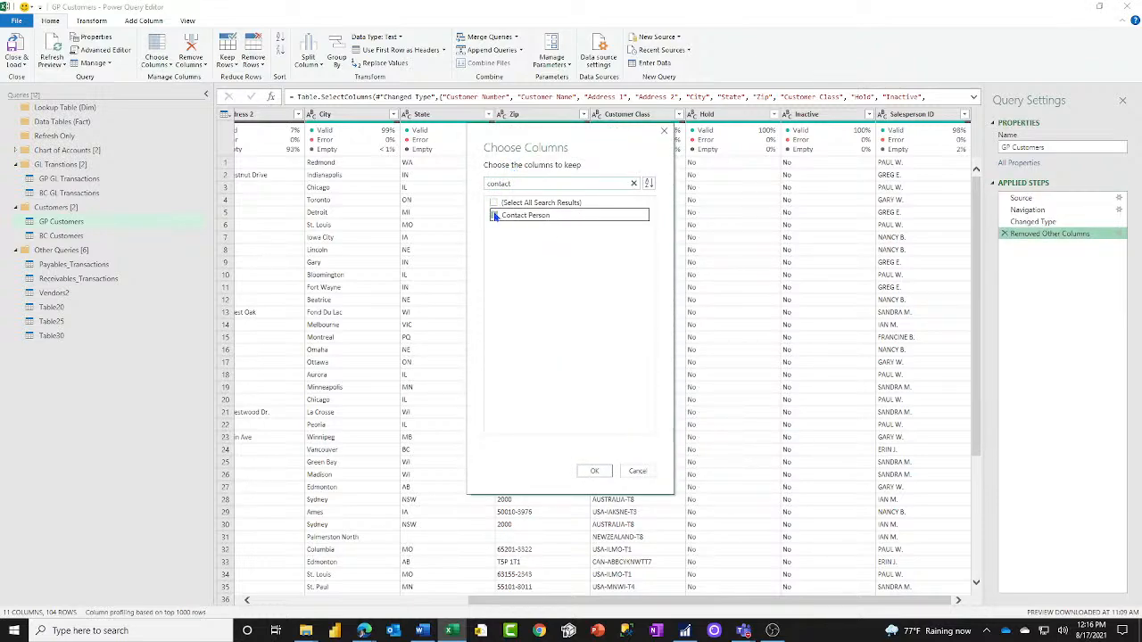
click(594, 471)
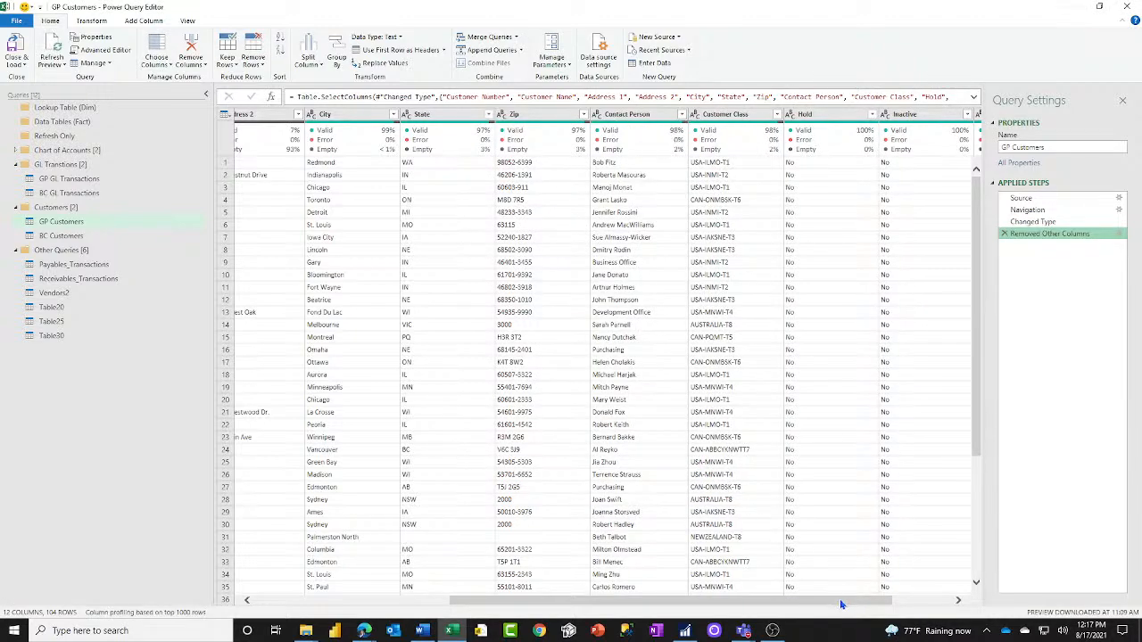
drag(842, 600, 902, 604)
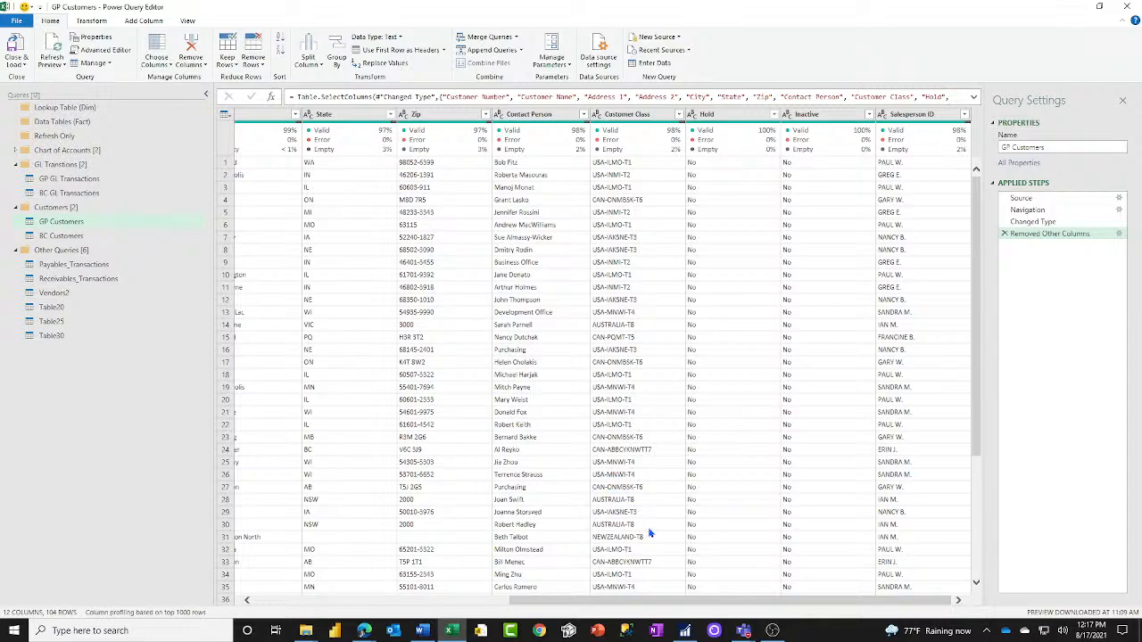
scroll(687, 596, down, 1)
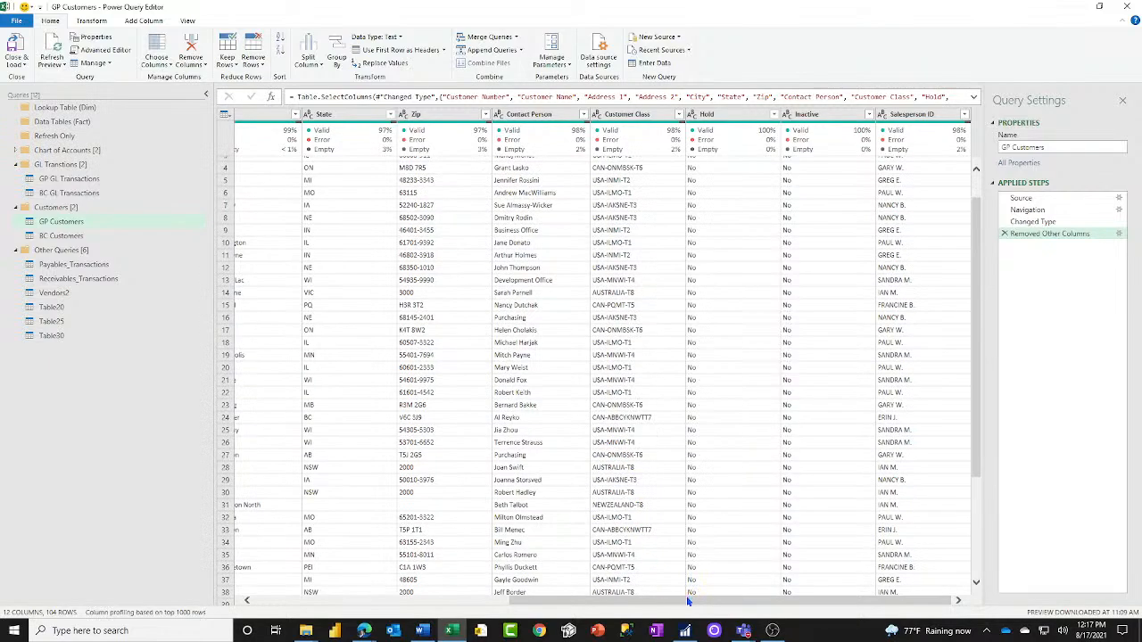
scroll(665, 580, up, 1)
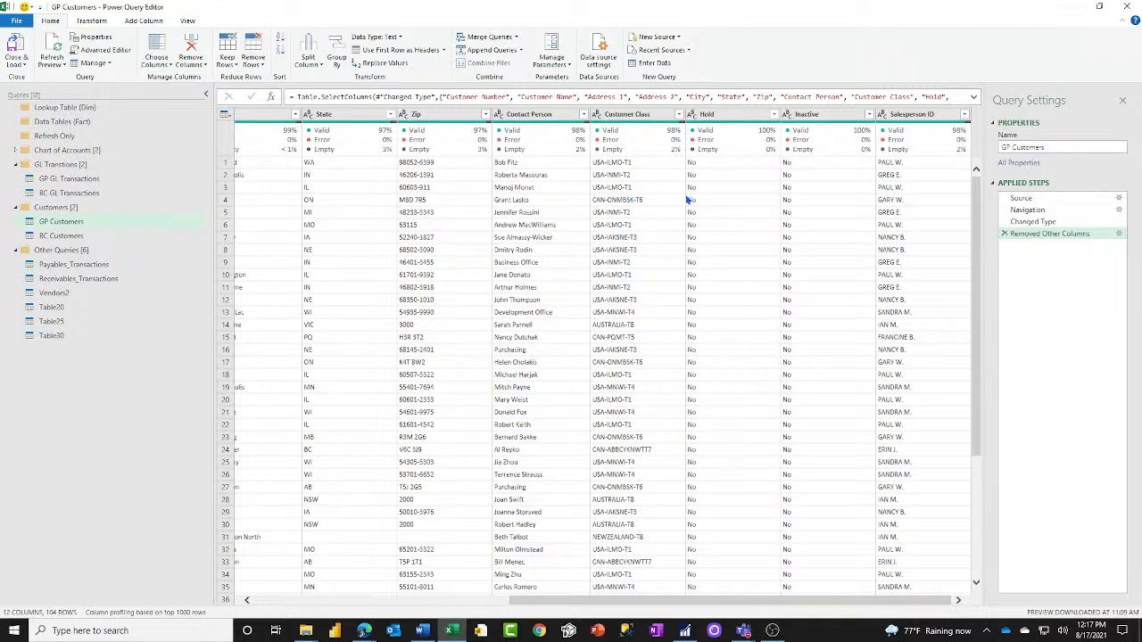
mouse_move(719, 132)
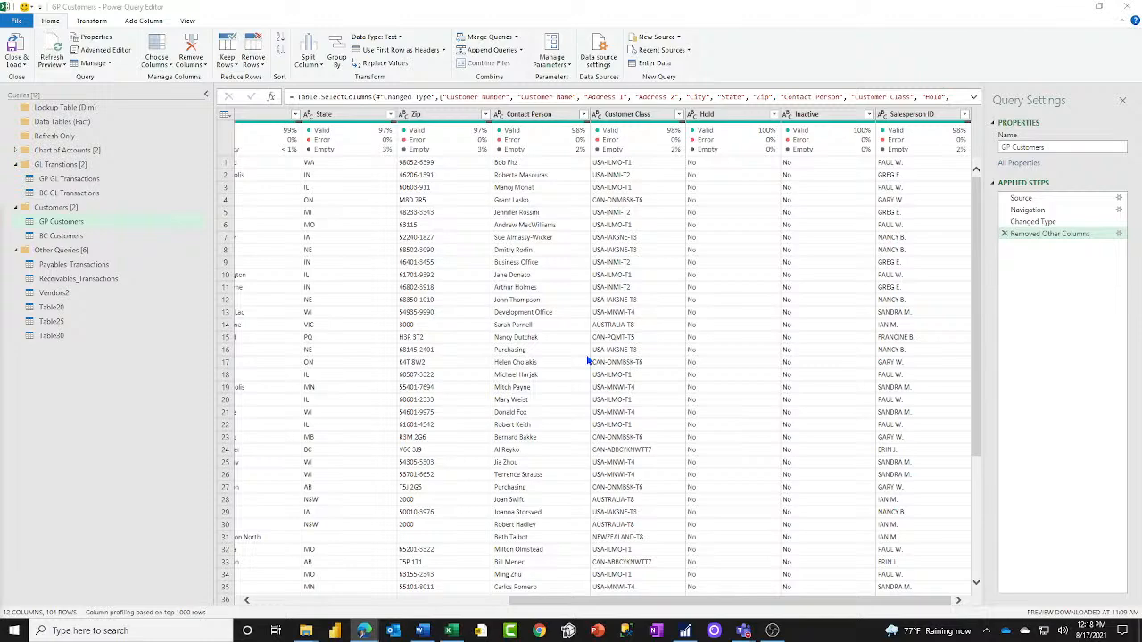
Edit the Removed Other Columns step of BC Customers so that it also keeps Global Dimension 1 Code and Global Dimension 2 Code.
click(69, 238)
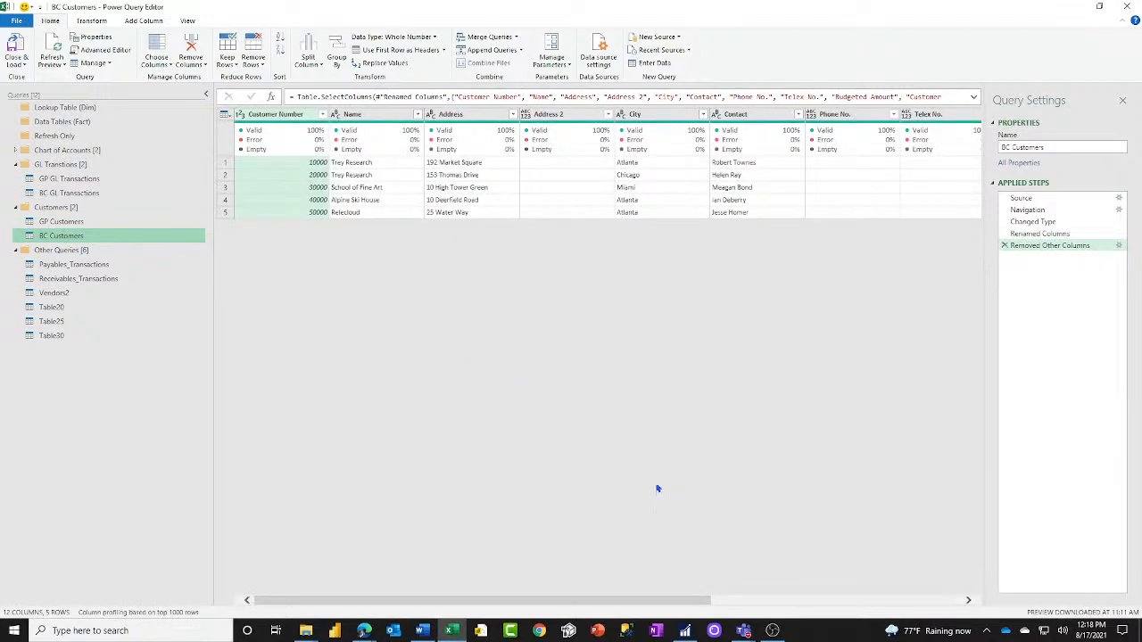
drag(658, 601, 905, 603)
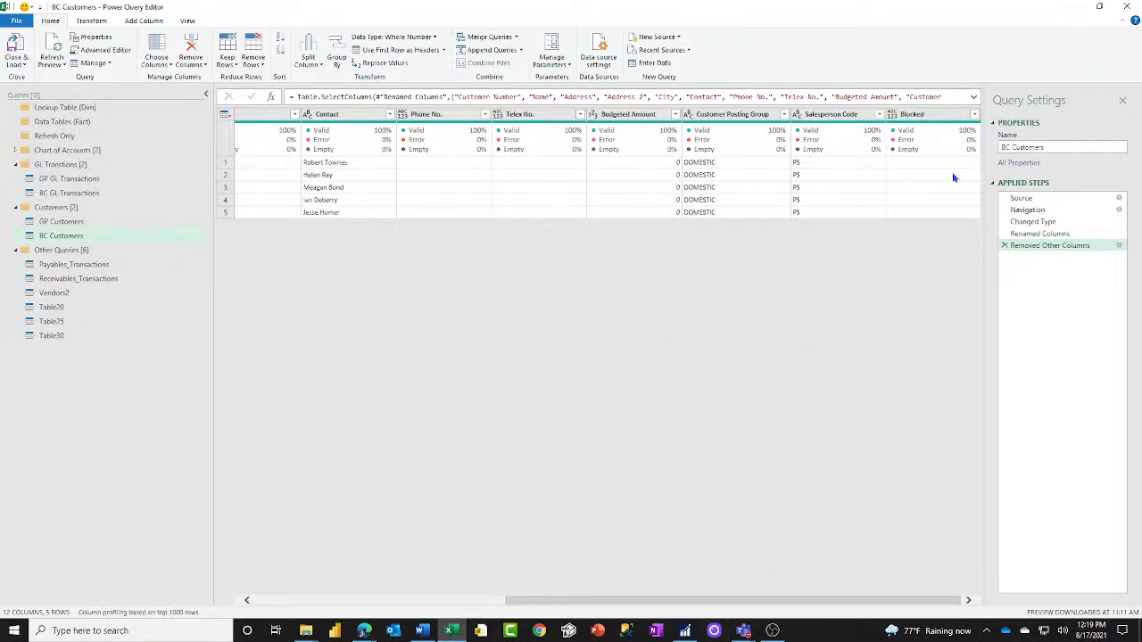
click(1119, 245)
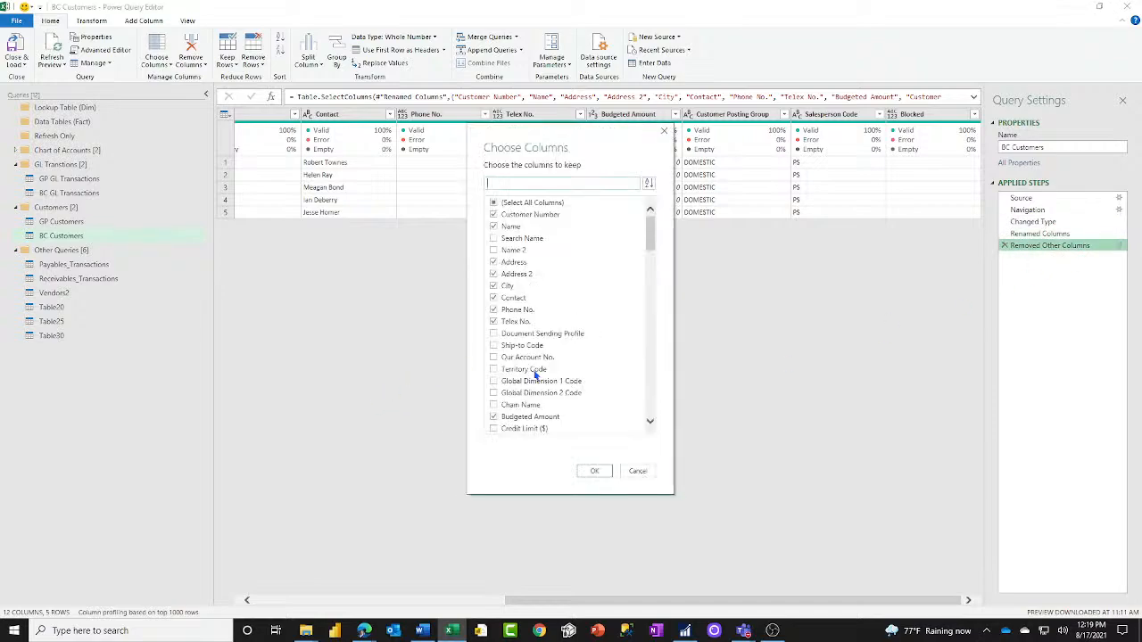
click(493, 381)
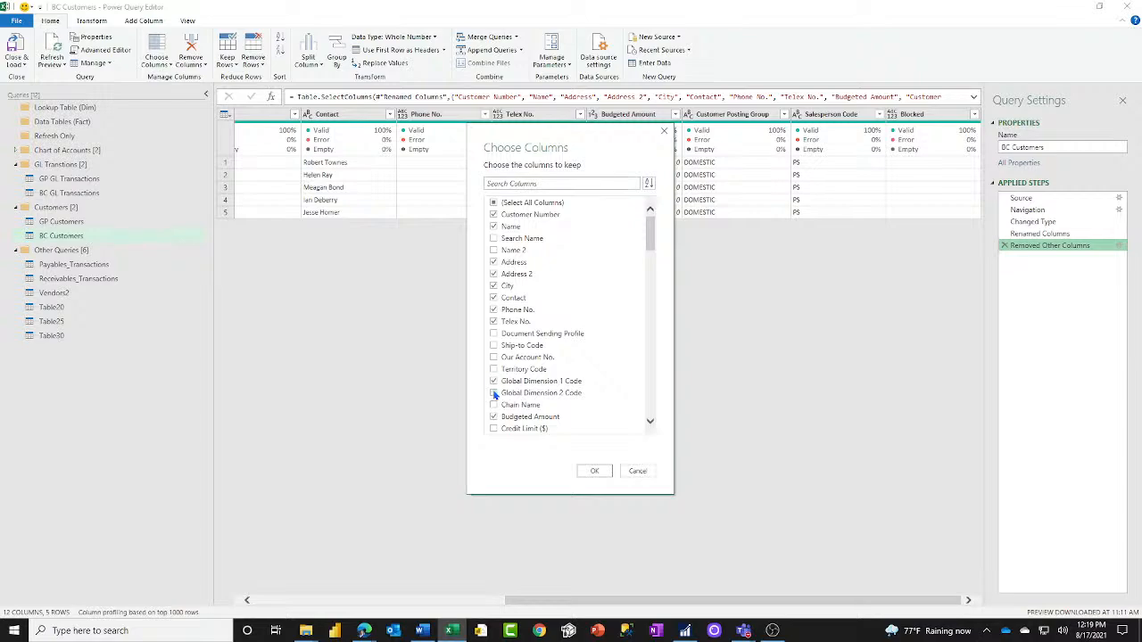
click(494, 392)
click(594, 471)
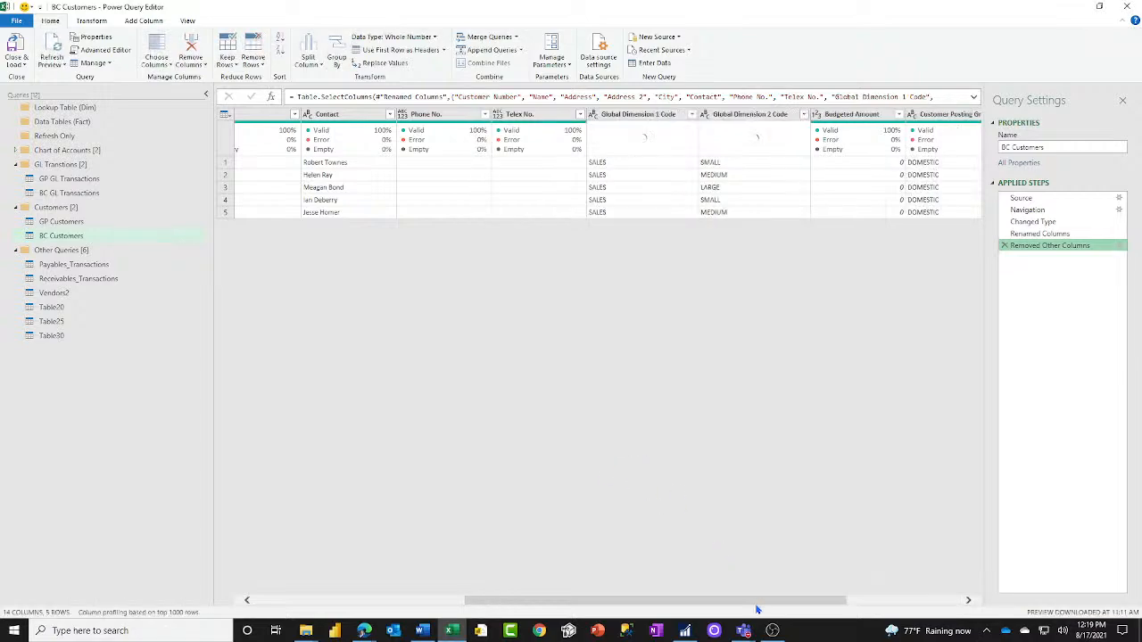
drag(757, 606, 873, 606)
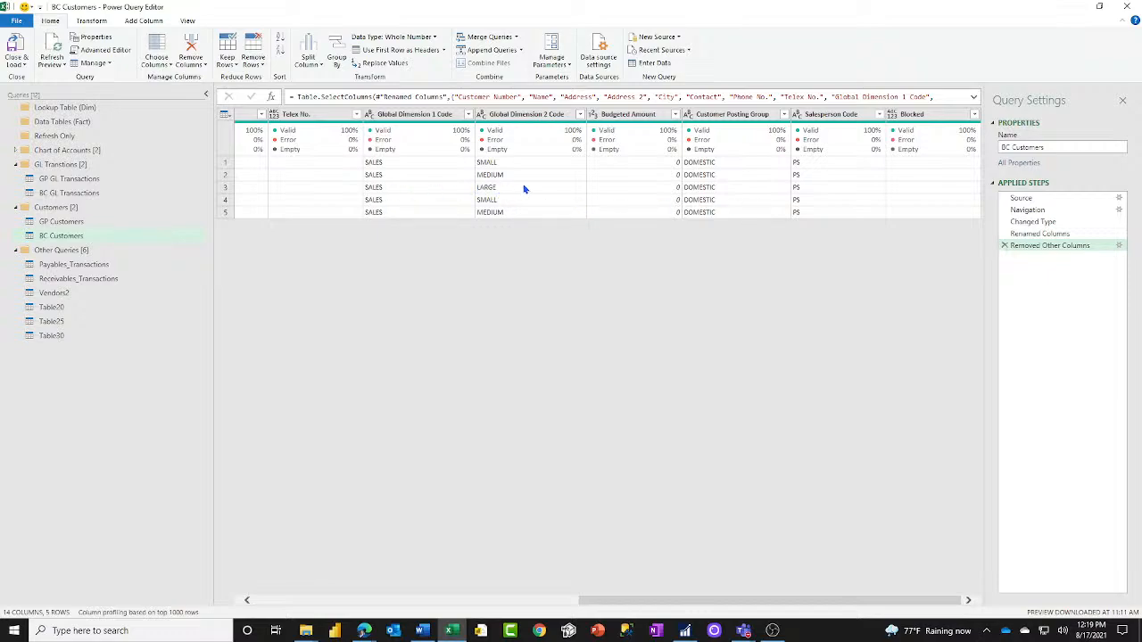
mouse_move(541, 133)
Switch to Business Central in the browser, leave the ledger entries and open the Customer Templates list by searching for "customer templates".
click(365, 628)
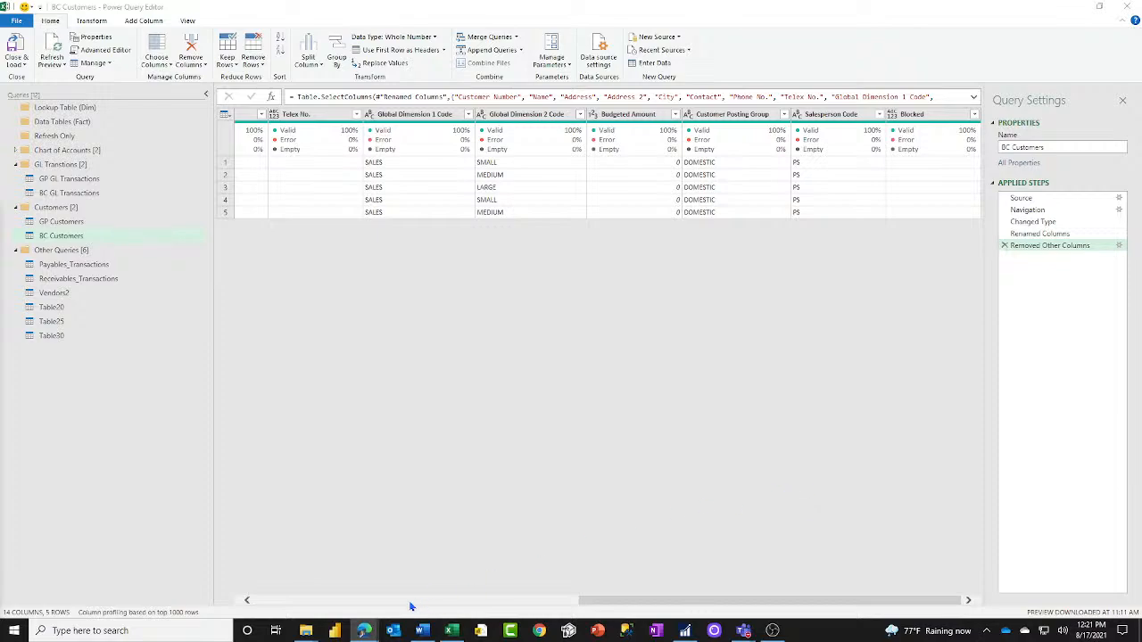
mouse_move(364, 631)
click(295, 585)
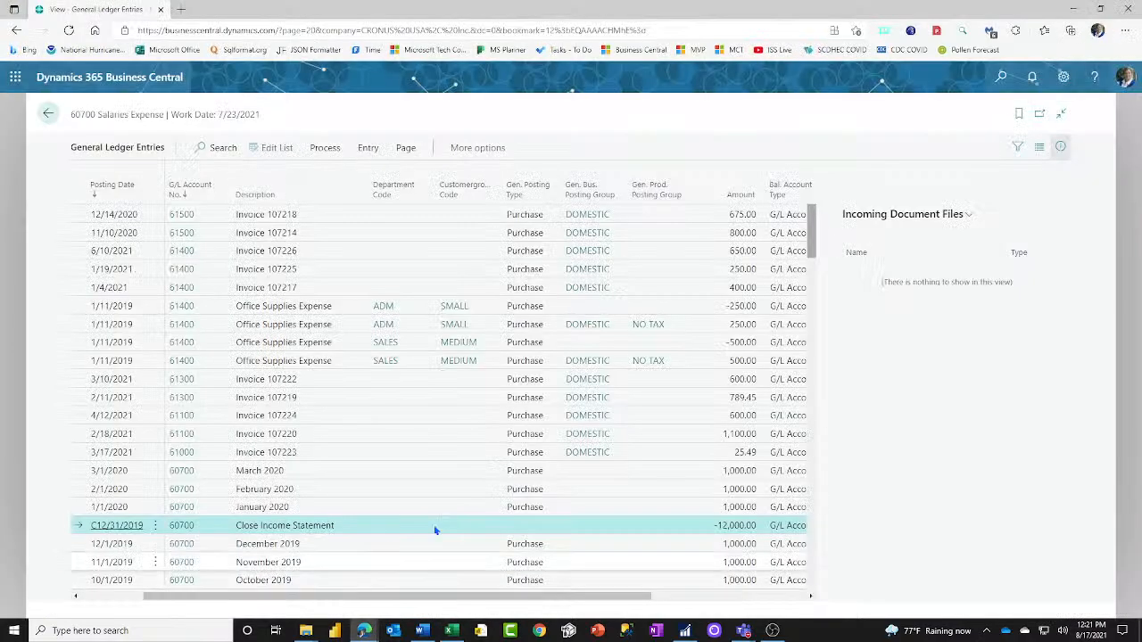
click(51, 115)
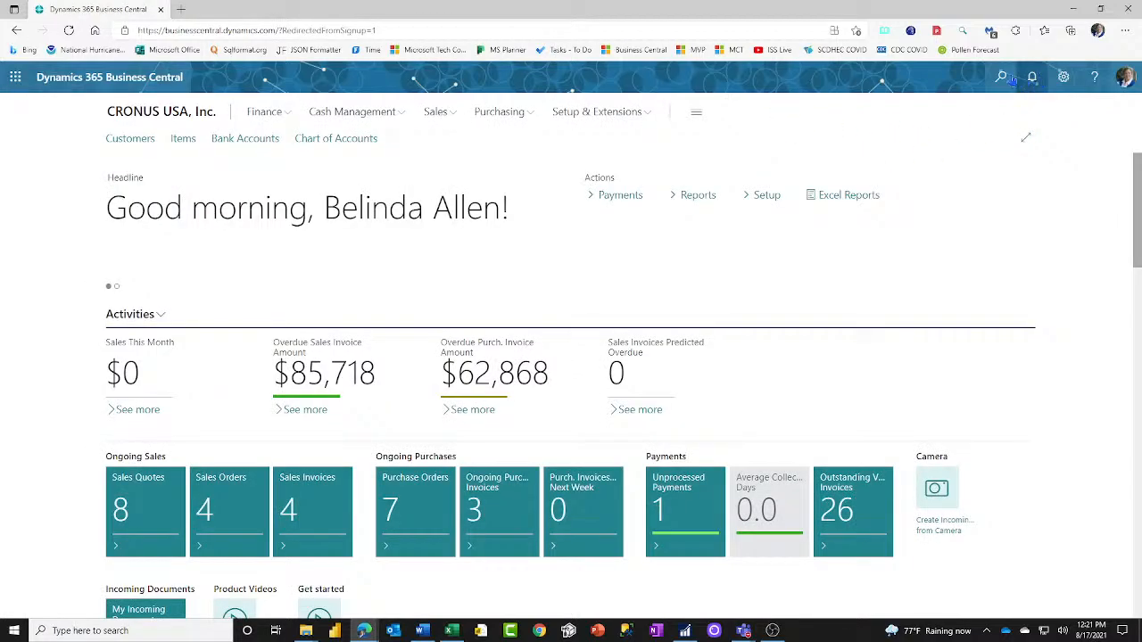
click(1001, 77)
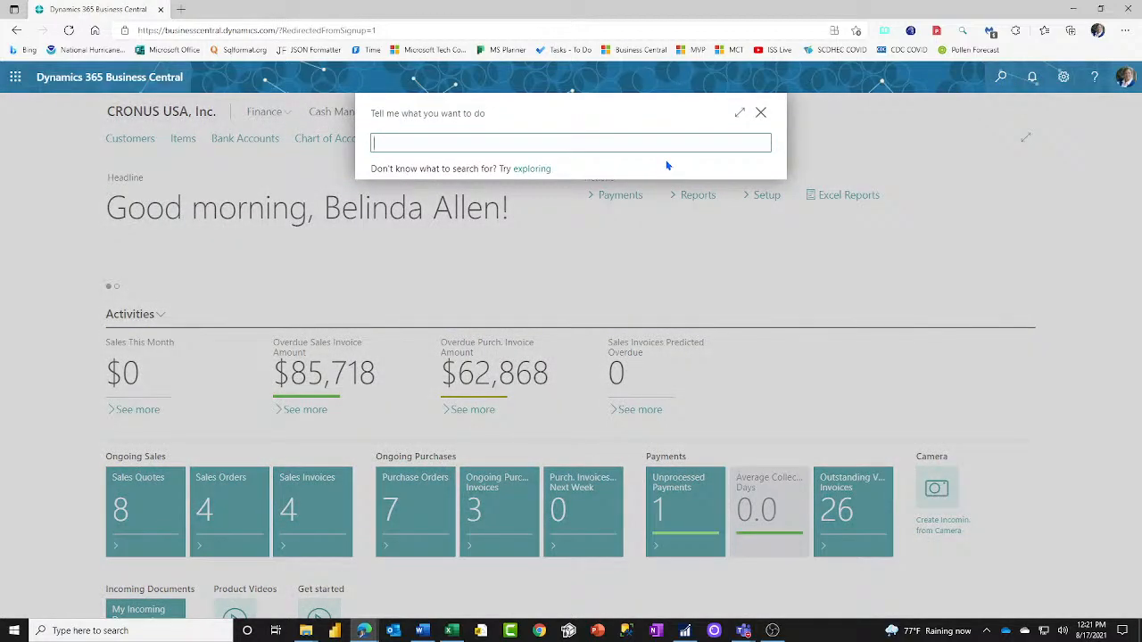
text(customer templates)
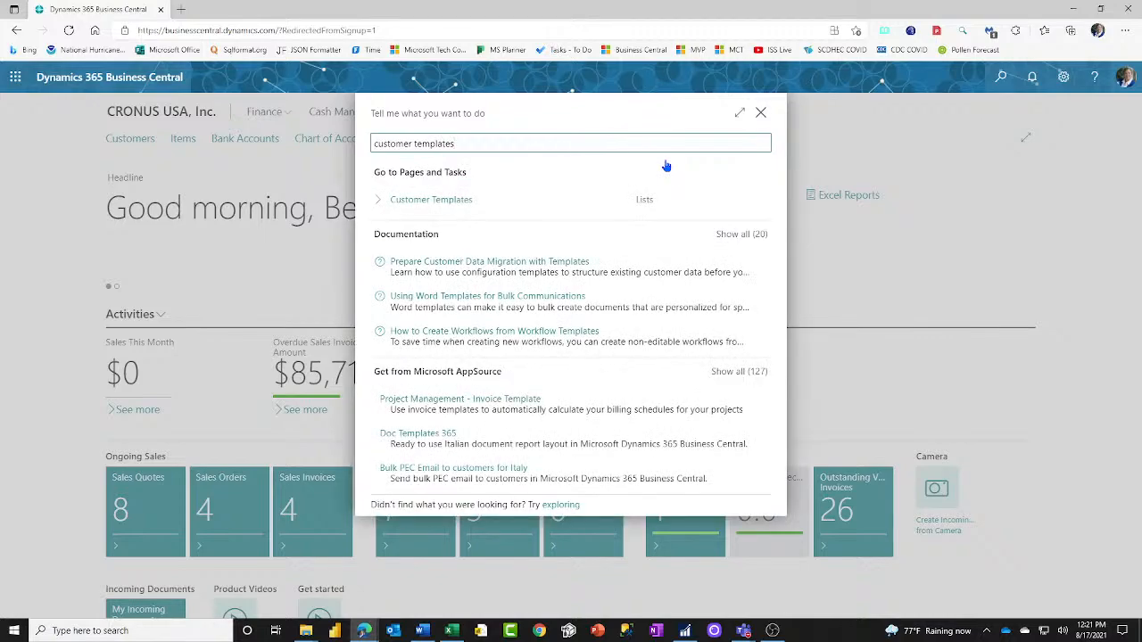
click(458, 202)
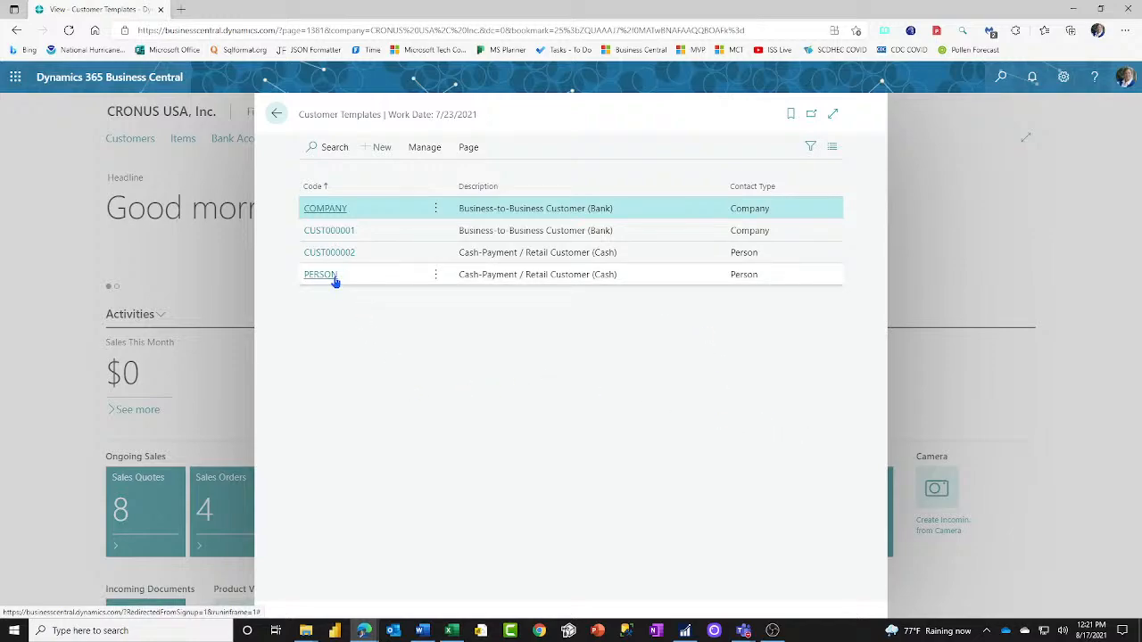
Examine the COMPANY and CUST000001 customer templates, including the latter's extra options, and return to the template list.
click(326, 210)
click(278, 115)
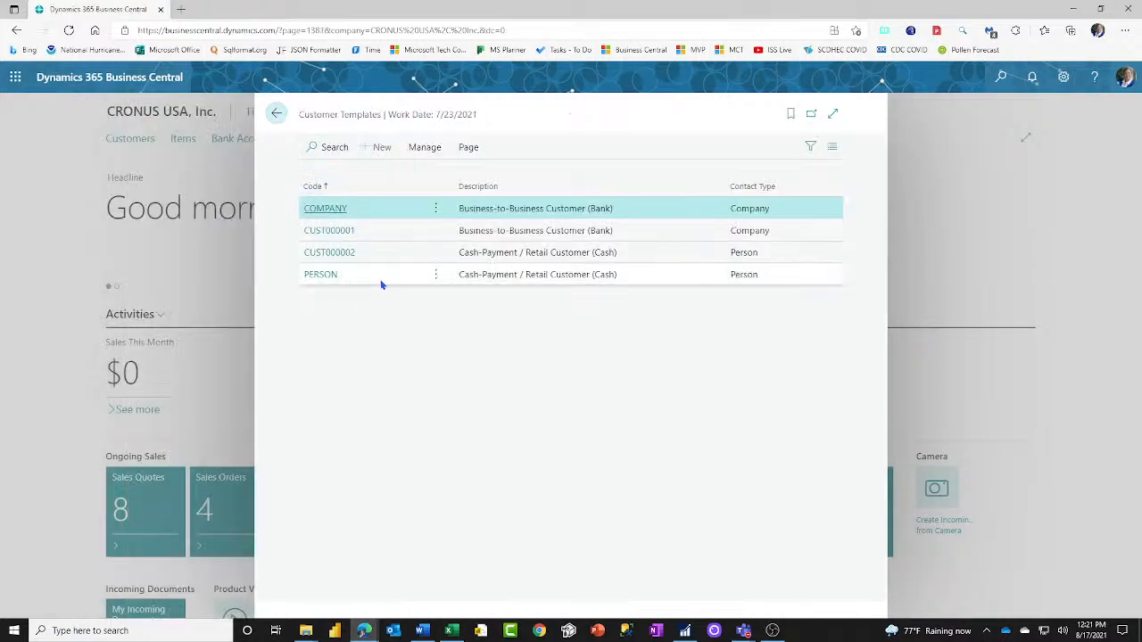
click(323, 232)
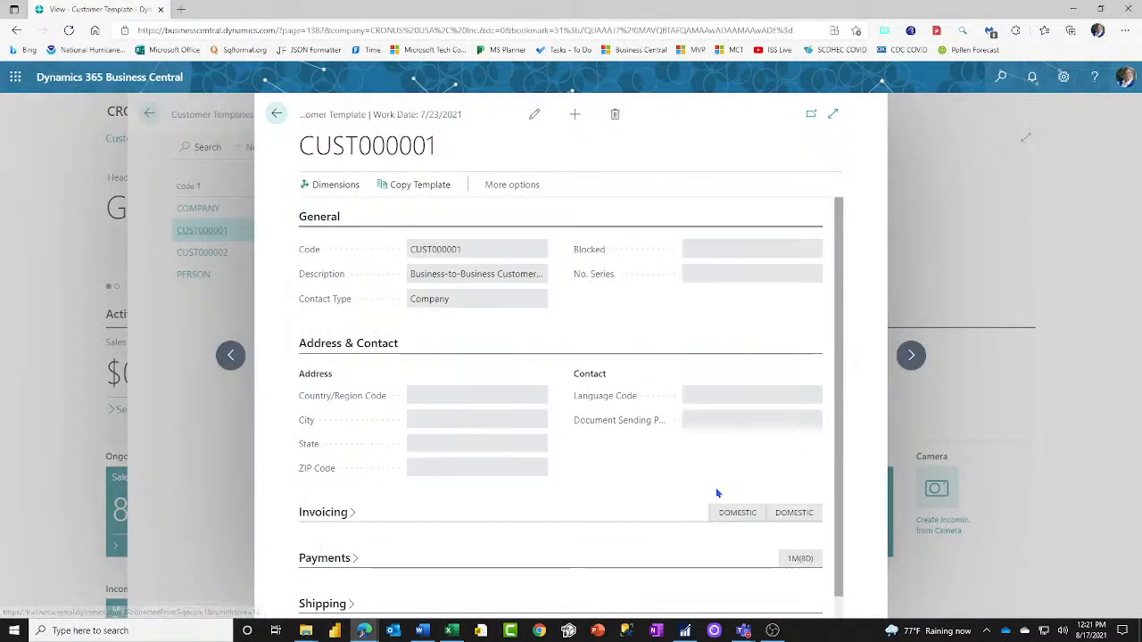
scroll(716, 493, down, 1)
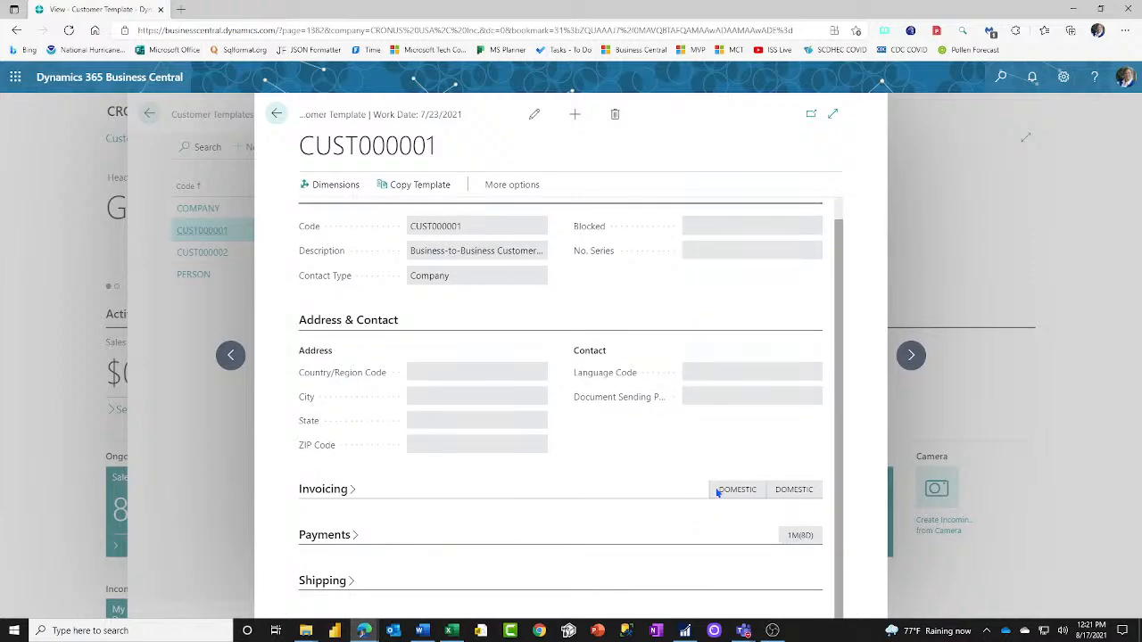
click(526, 185)
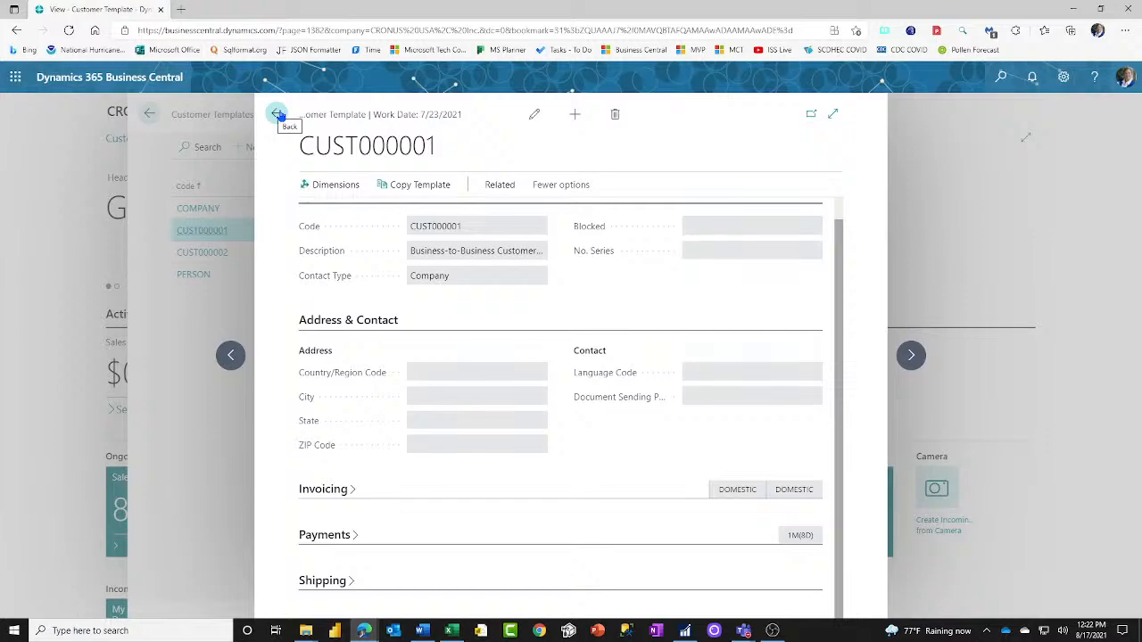
click(279, 114)
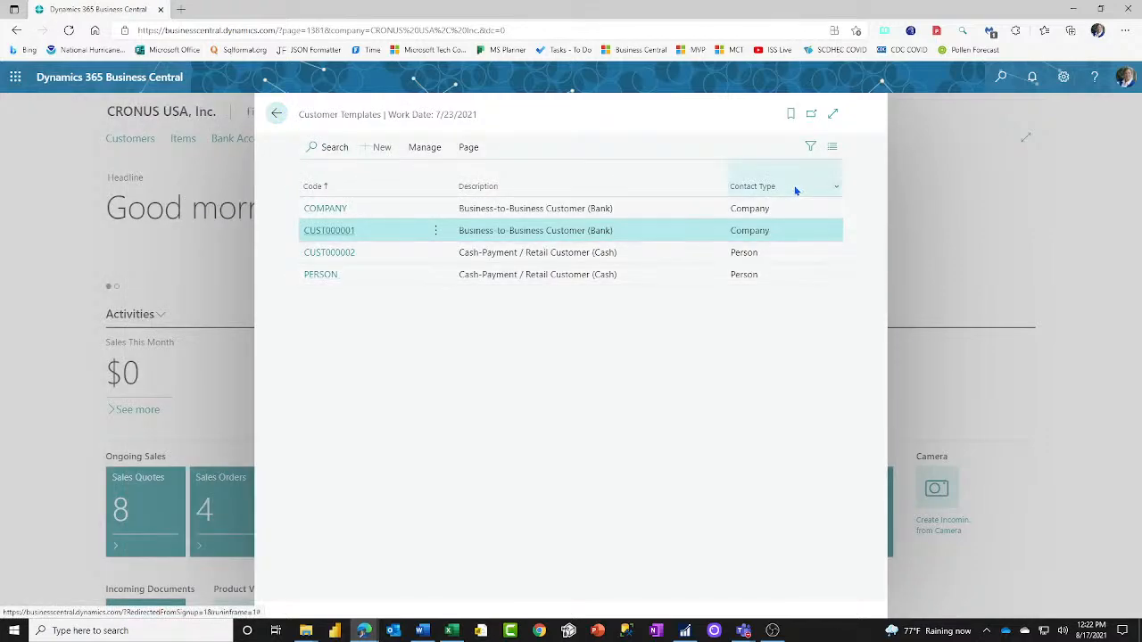
mouse_move(458, 636)
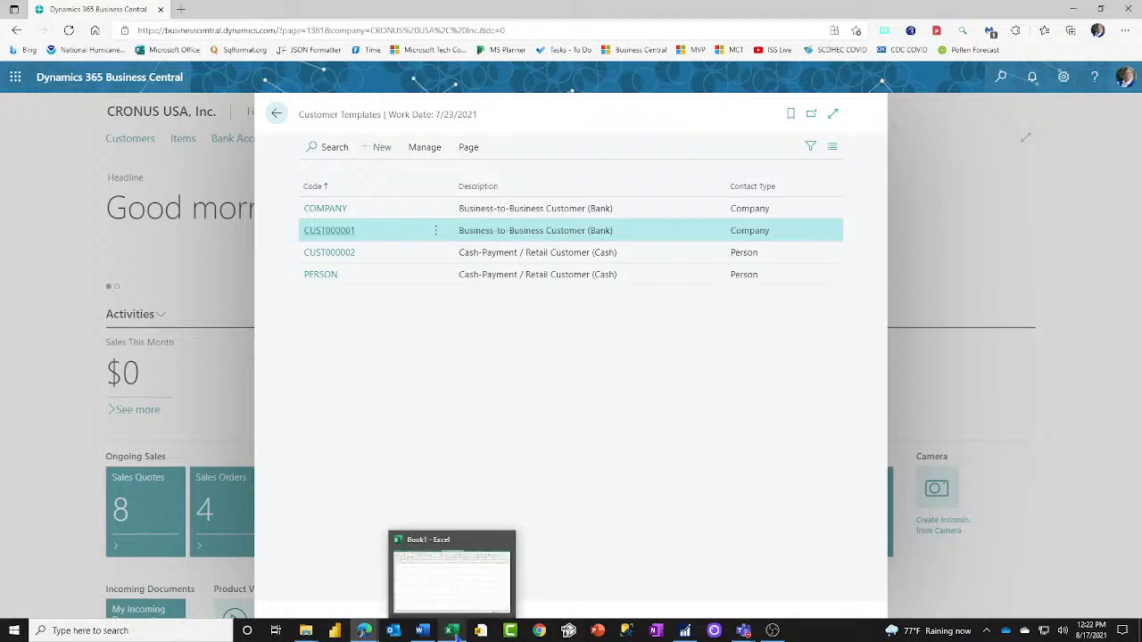
Switch back to the Power Query Editor and search the columns of BC Customers' Removed Other Columns step for "template".
click(459, 569)
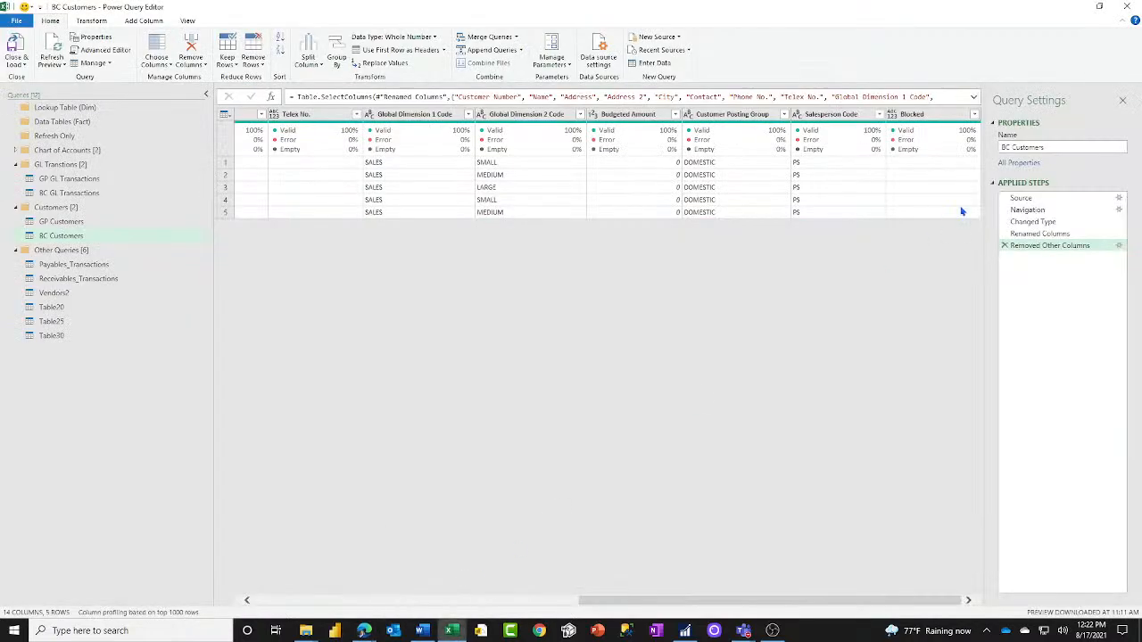
click(1119, 246)
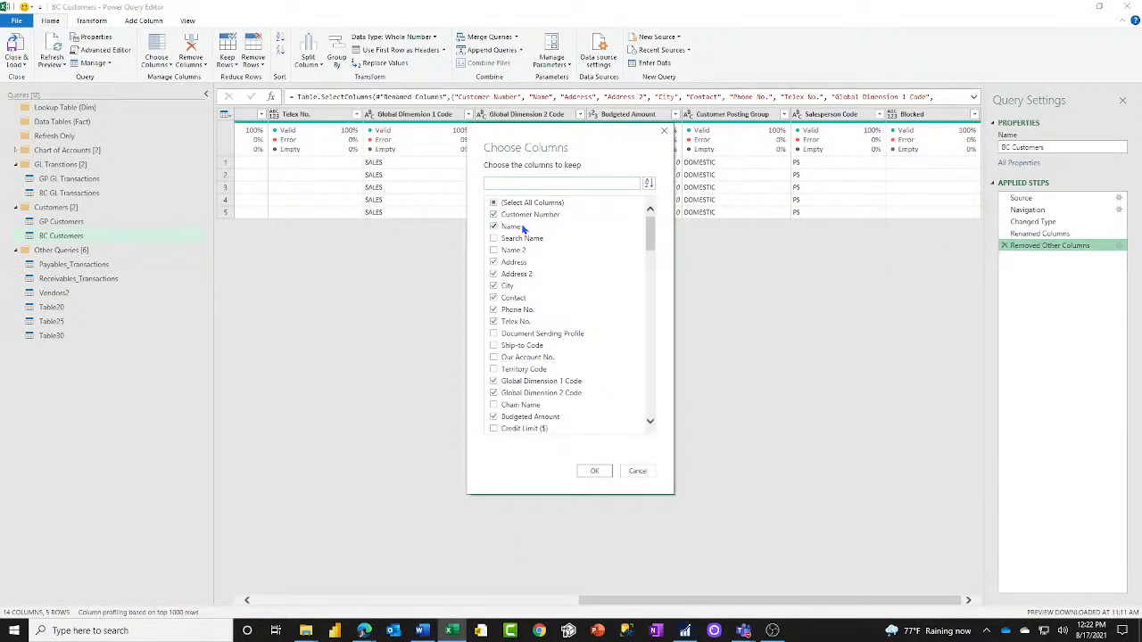
text(template)
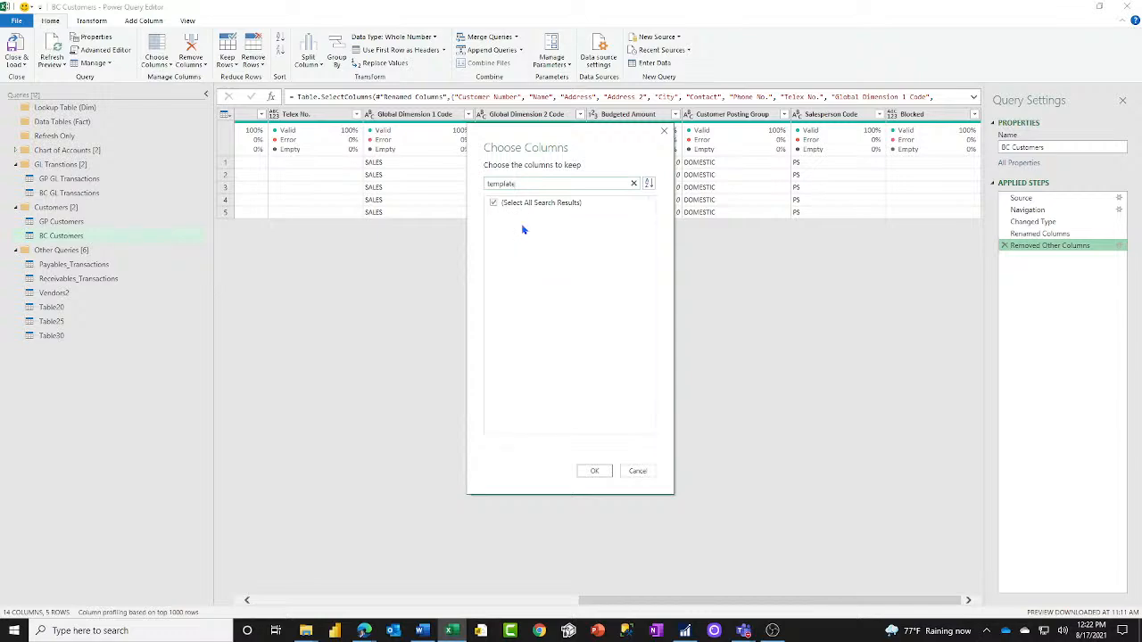
key(BackSpace)
key(BackSpace)
key(BackSpace)
key(BackSpace)
key(BackSpace)
key(BackSpace)
key(BackSpace)
key(BackSpace)
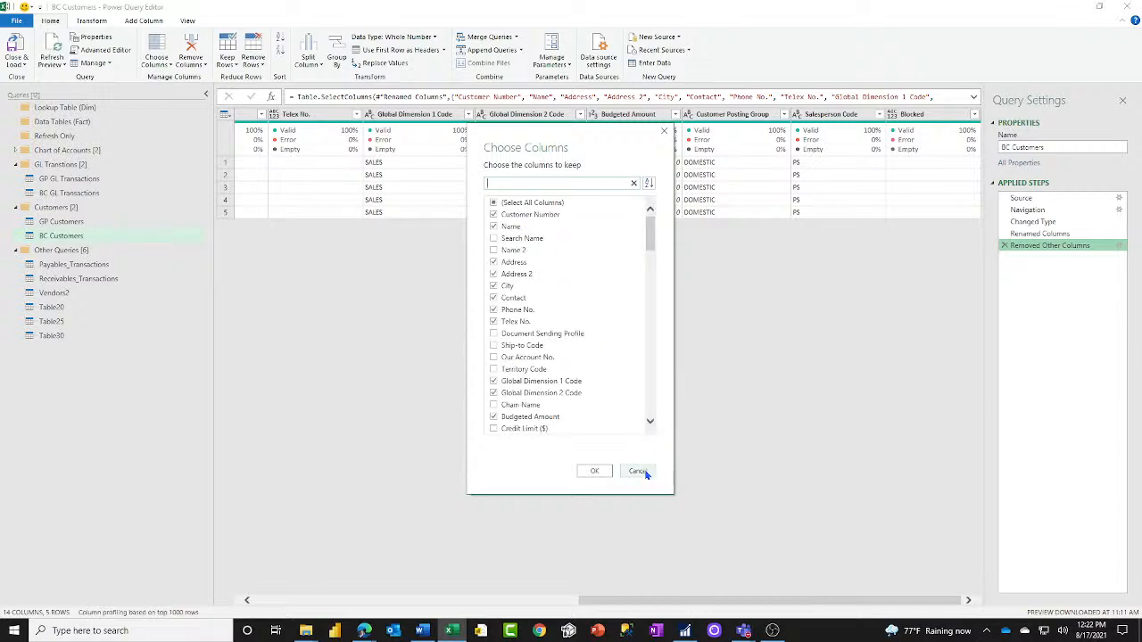
Search the BC Customers columns for "hold" and leave the column selection without changes.
text(hold)
key(BackSpace)
key(BackSpace)
key(BackSpace)
key(BackSpace)
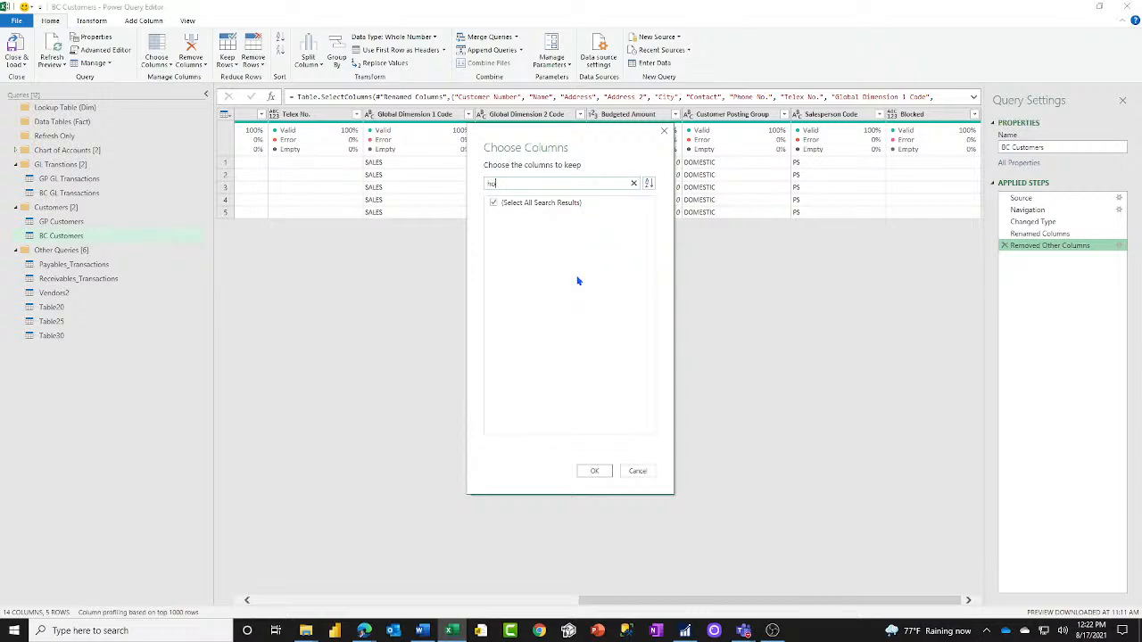
click(640, 471)
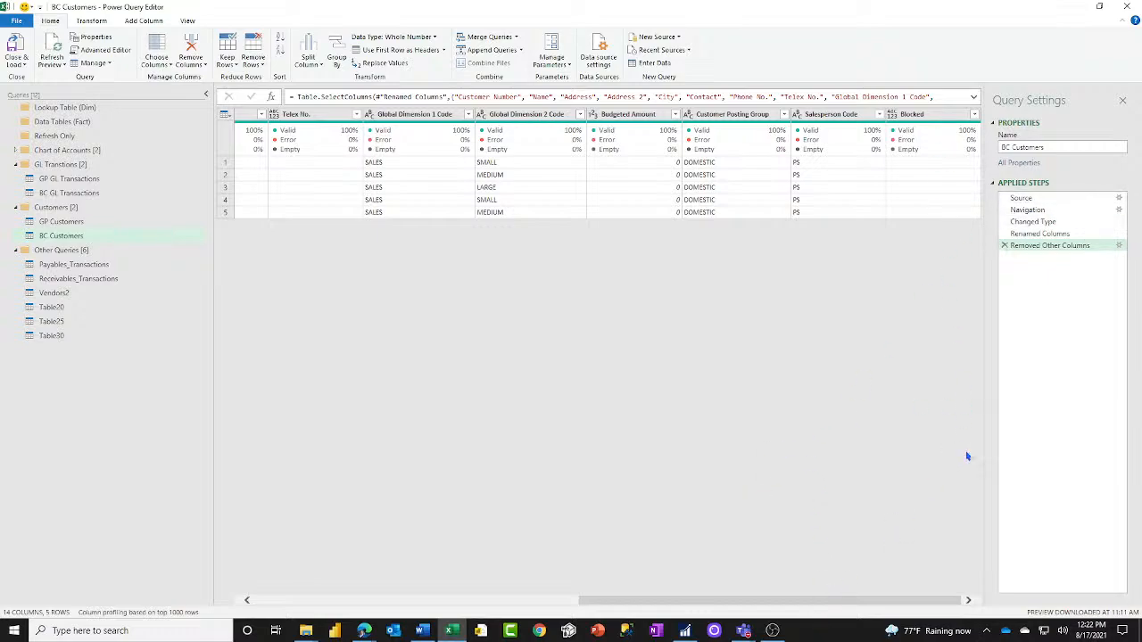
Check the Blocked column's filter values and review the columns kept in BC Customers.
click(974, 114)
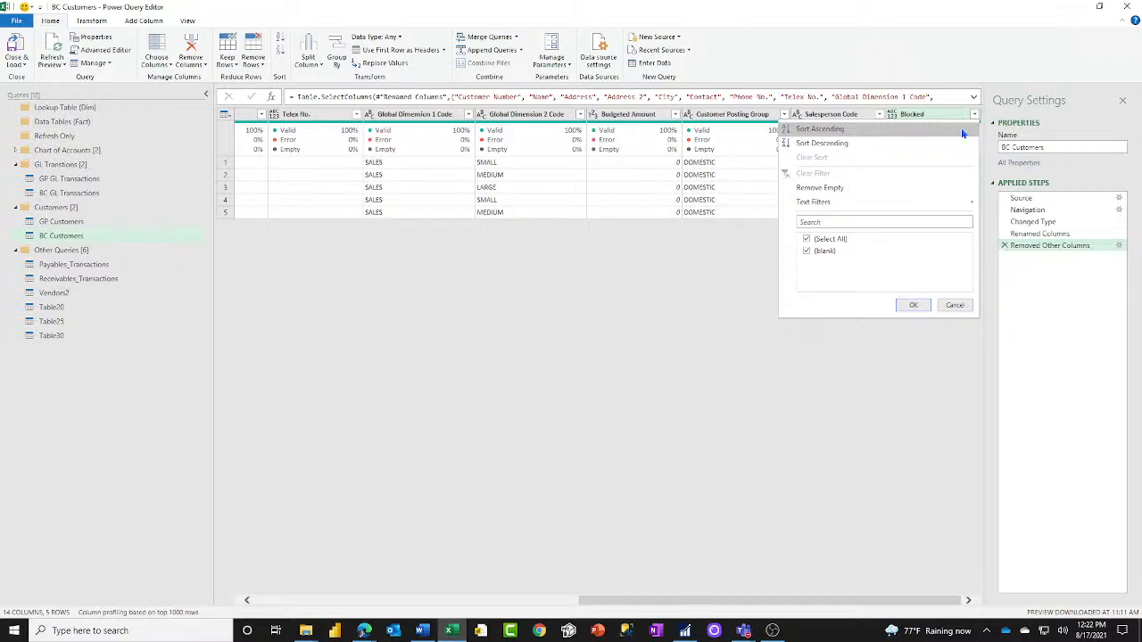
click(654, 435)
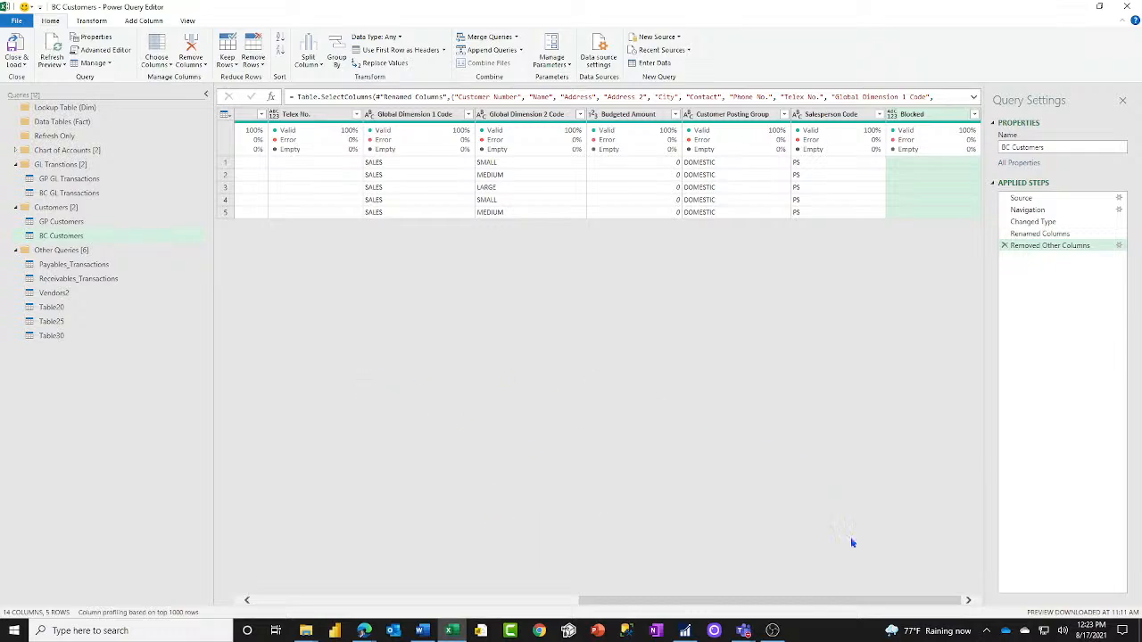
drag(780, 601, 352, 599)
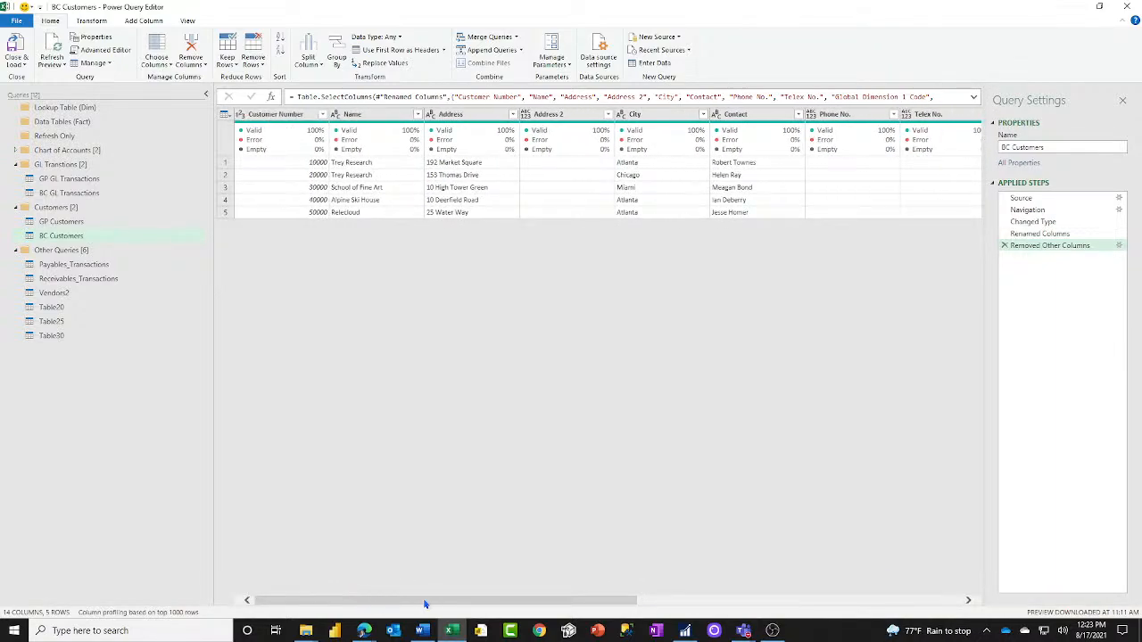
drag(454, 600, 787, 620)
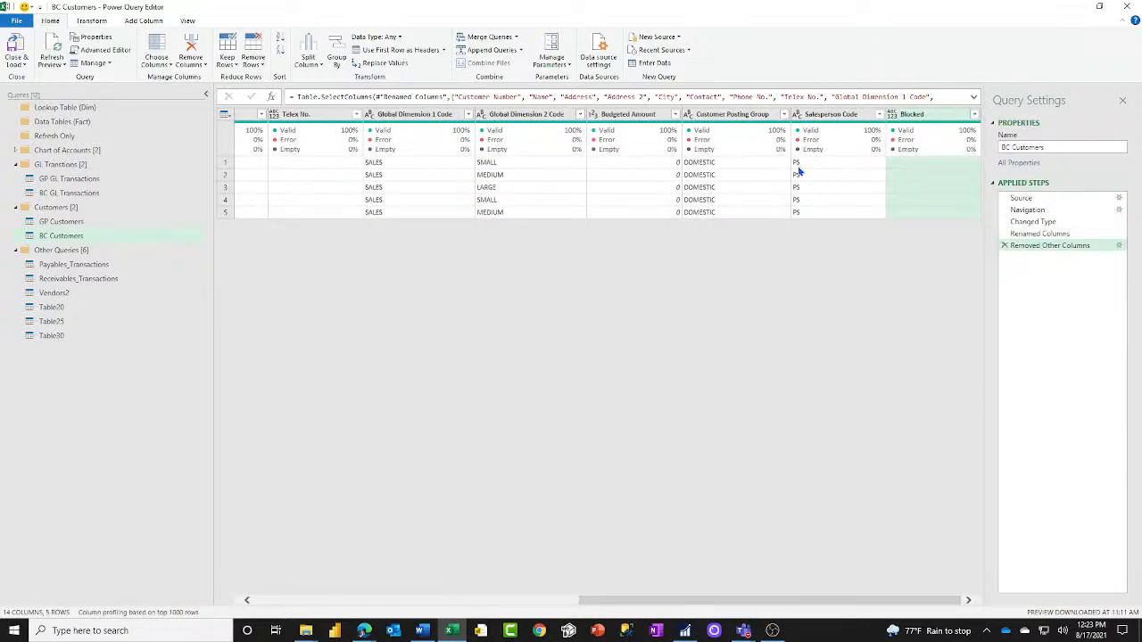
Reopen the column selection of BC Customers' Removed Other Columns step and search it for "balan".
click(1119, 247)
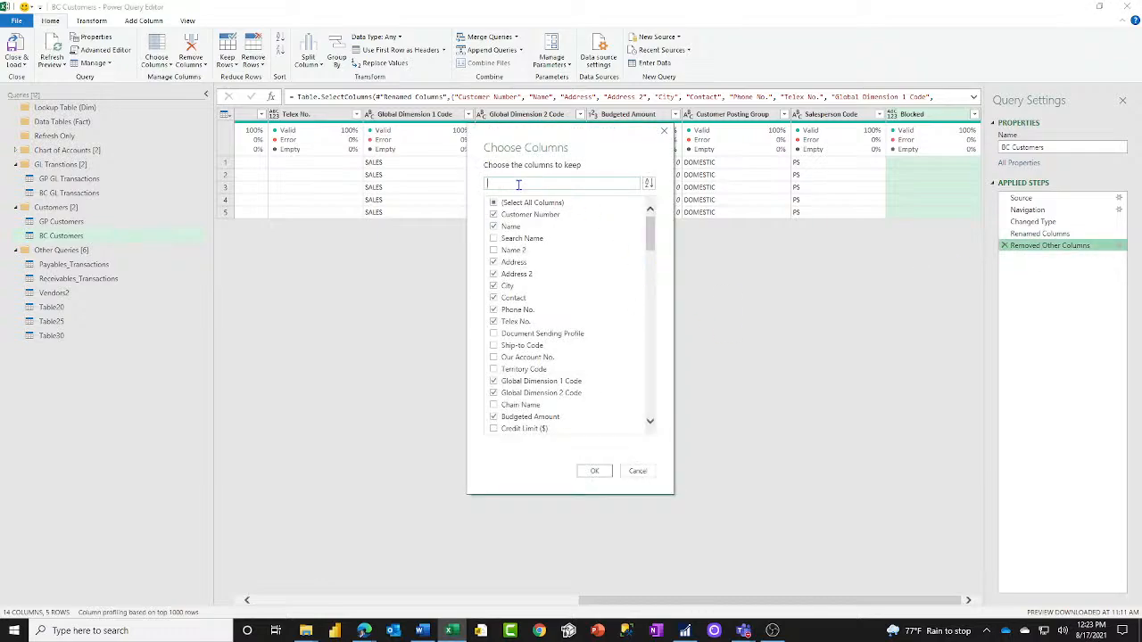
text(balan)
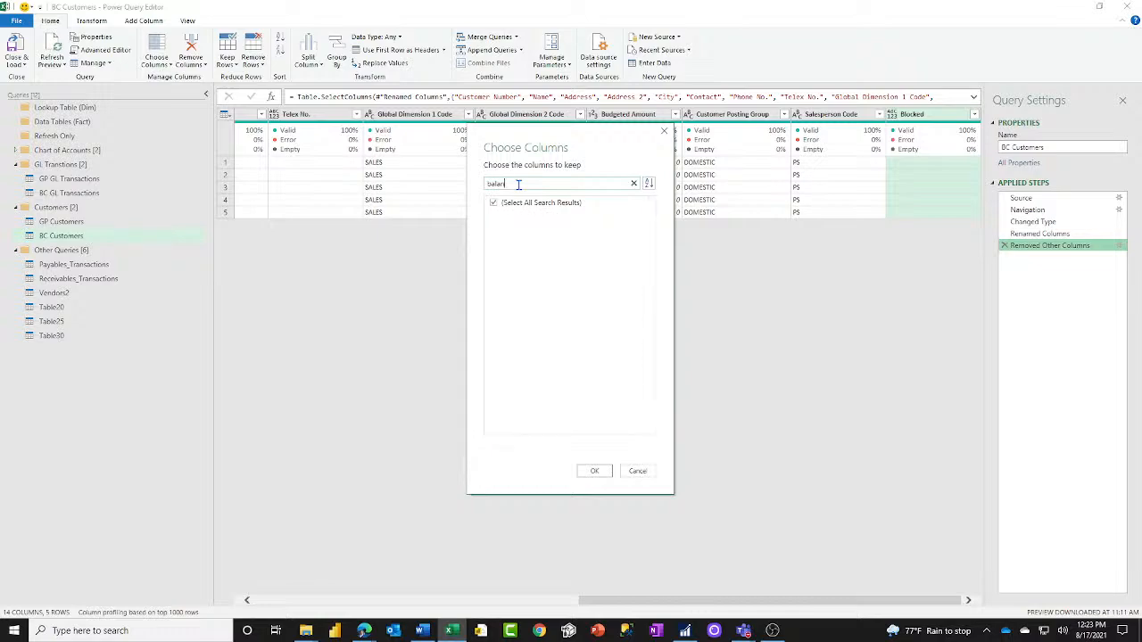
key(BackSpace)
key(BackSpace)
key(BackSpace)
key(BackSpace)
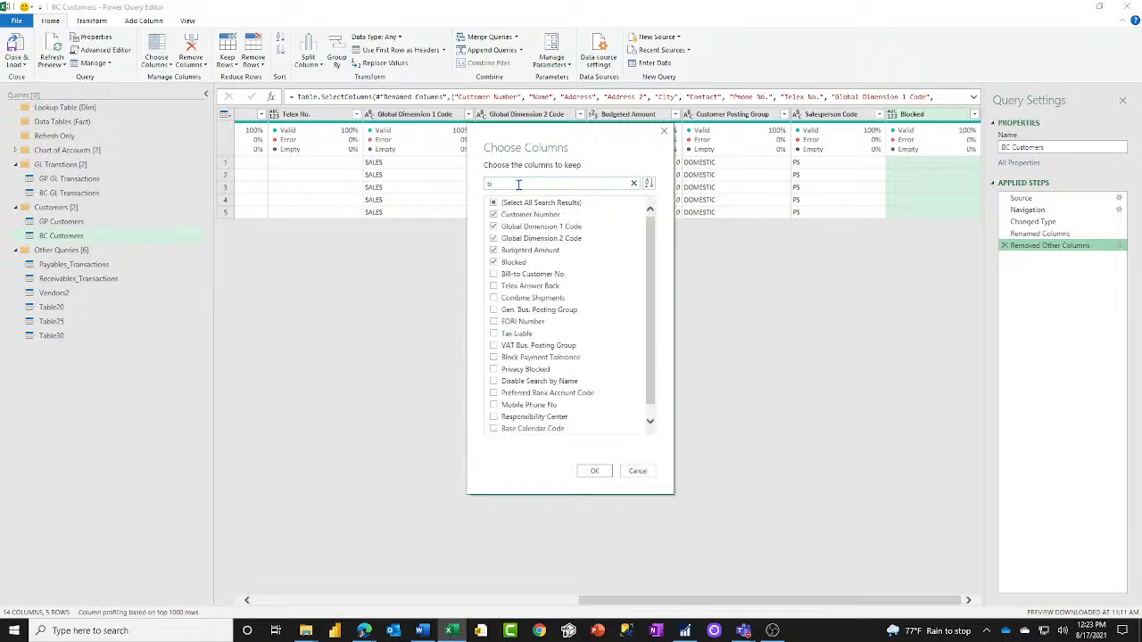
key(BackSpace)
Find the tax columns of BC Customers and also keep the Tax Liable column.
text(tax)
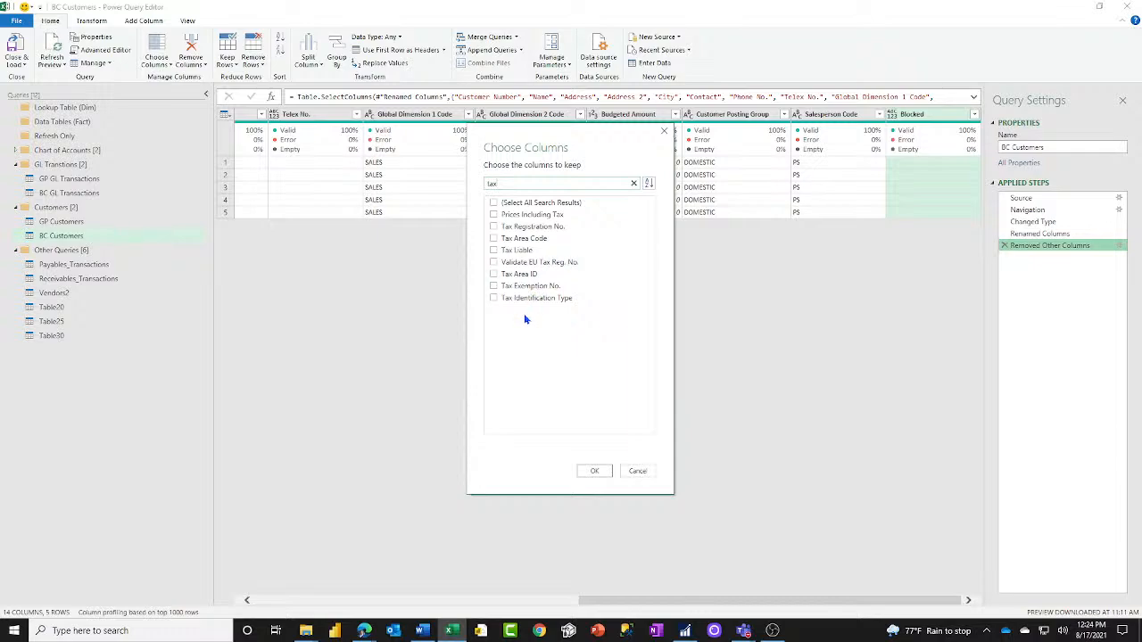
click(494, 251)
click(593, 472)
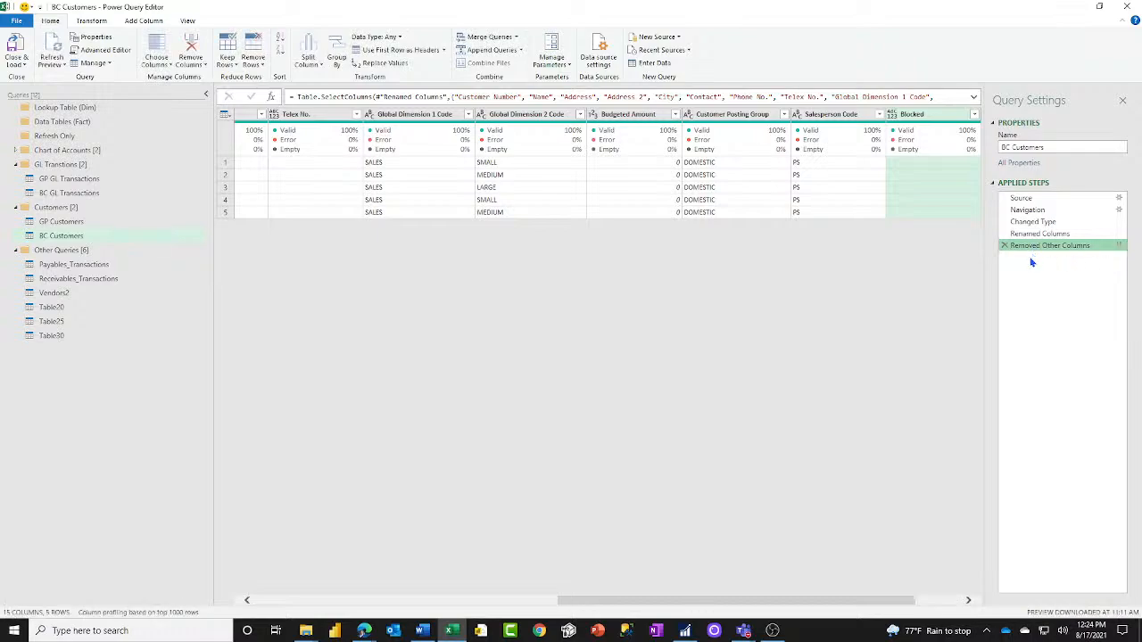
click(933, 600)
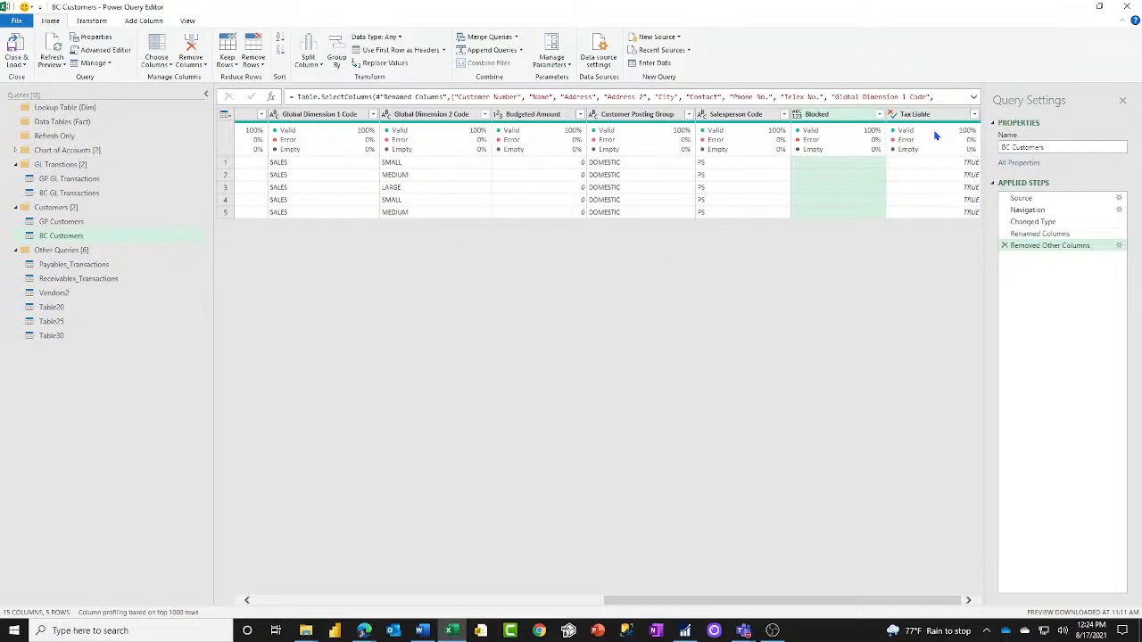
mouse_move(936, 134)
Edit the Removed Other Columns step of GP Customers so that it also keeps the Tax Schedule ID column.
click(70, 221)
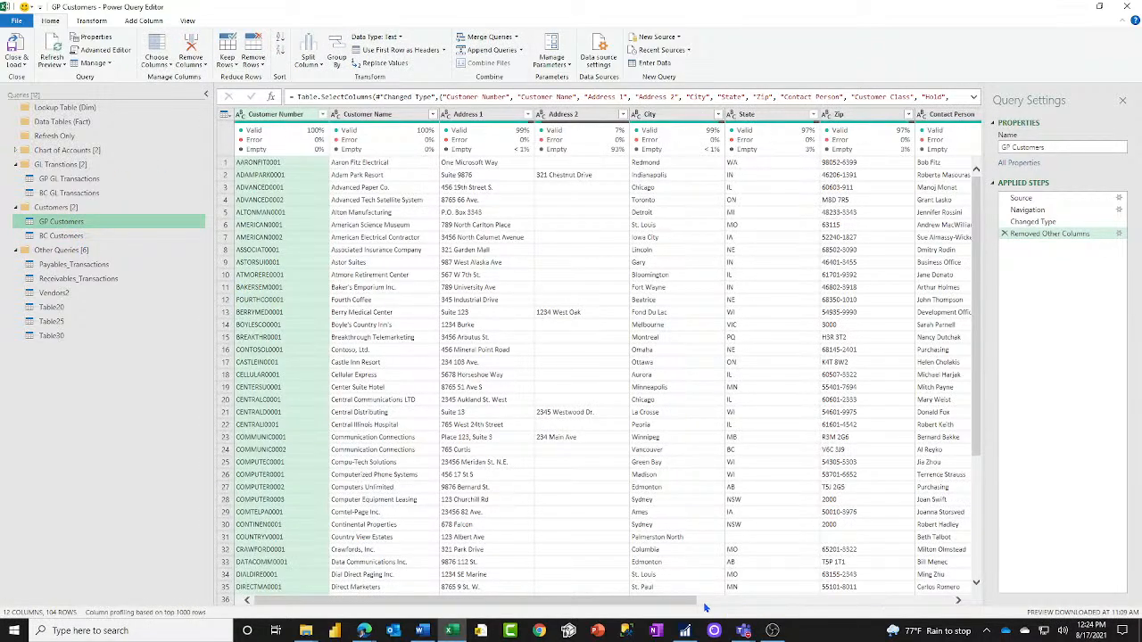
click(1120, 234)
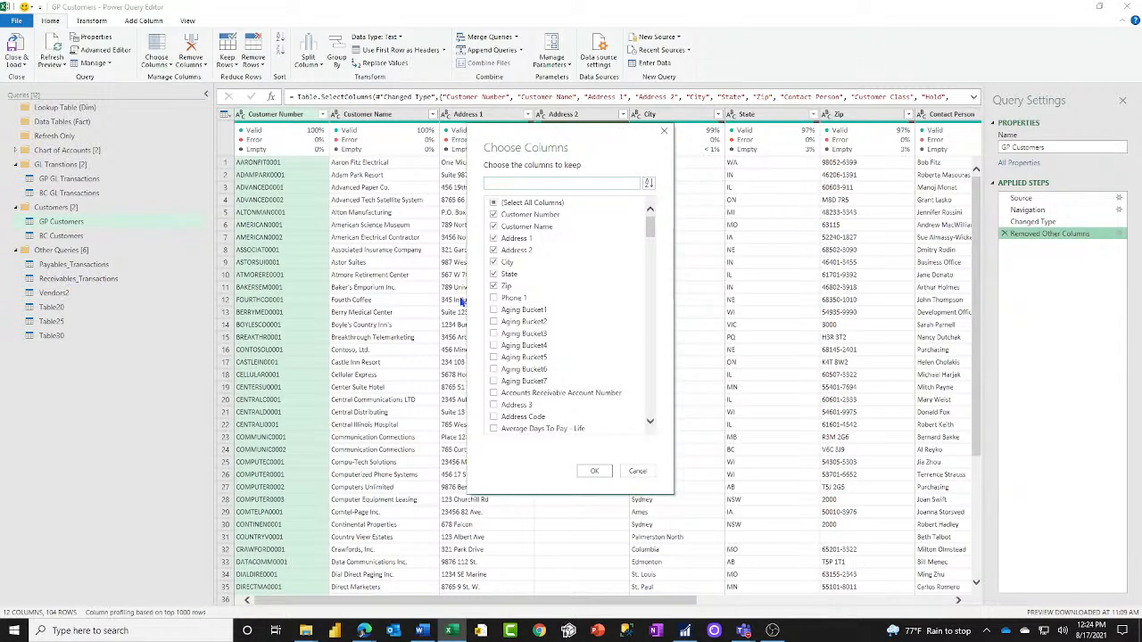
text(tax)
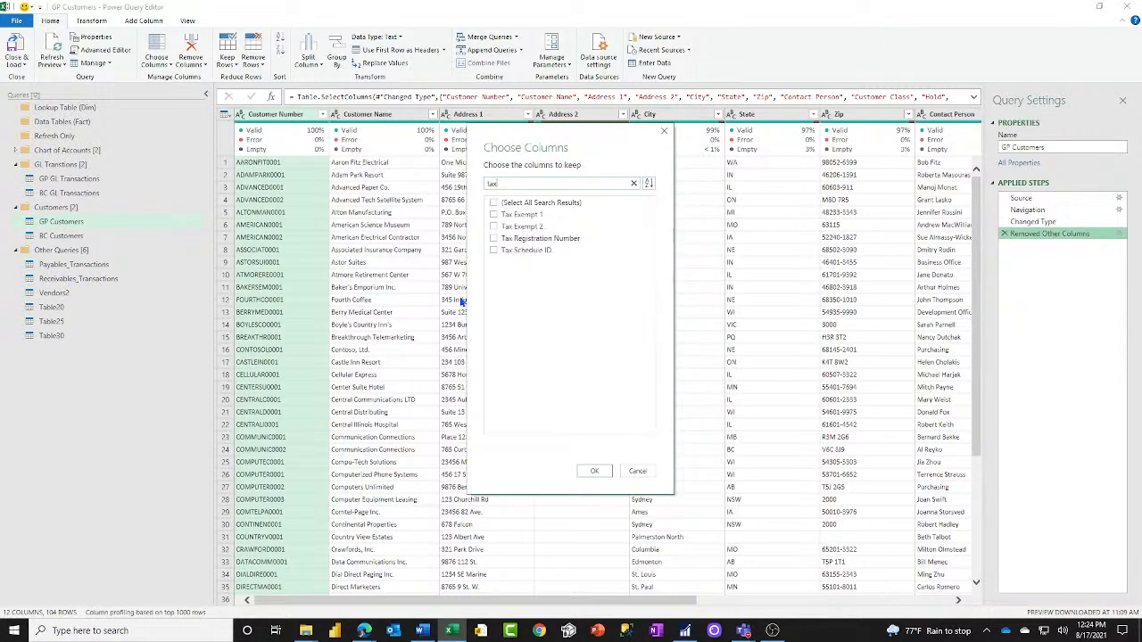
click(497, 249)
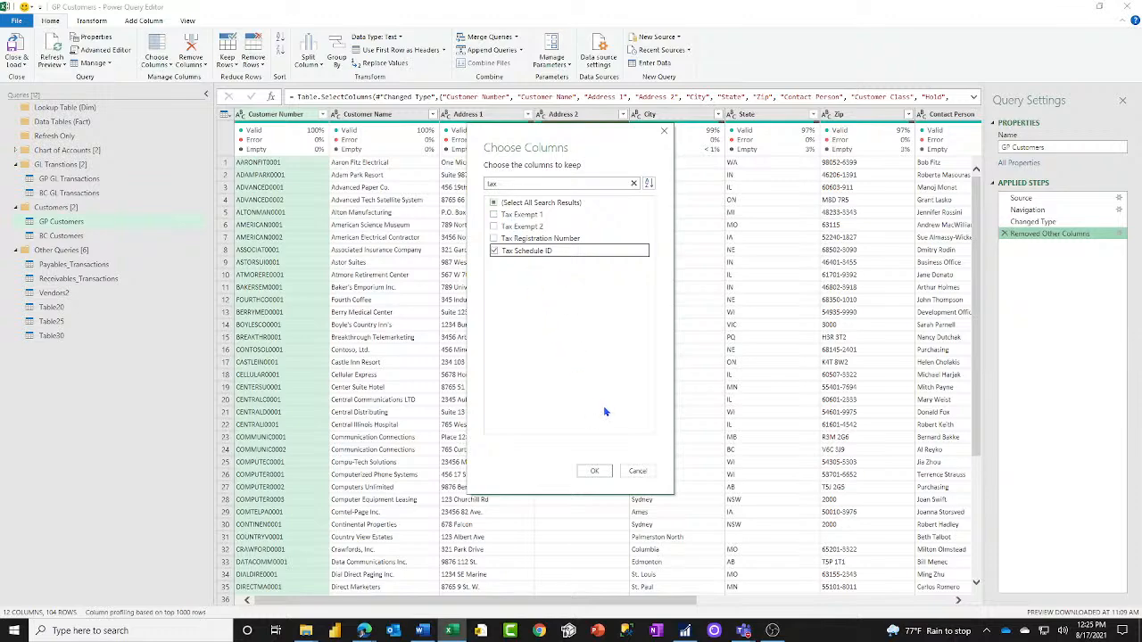
click(595, 470)
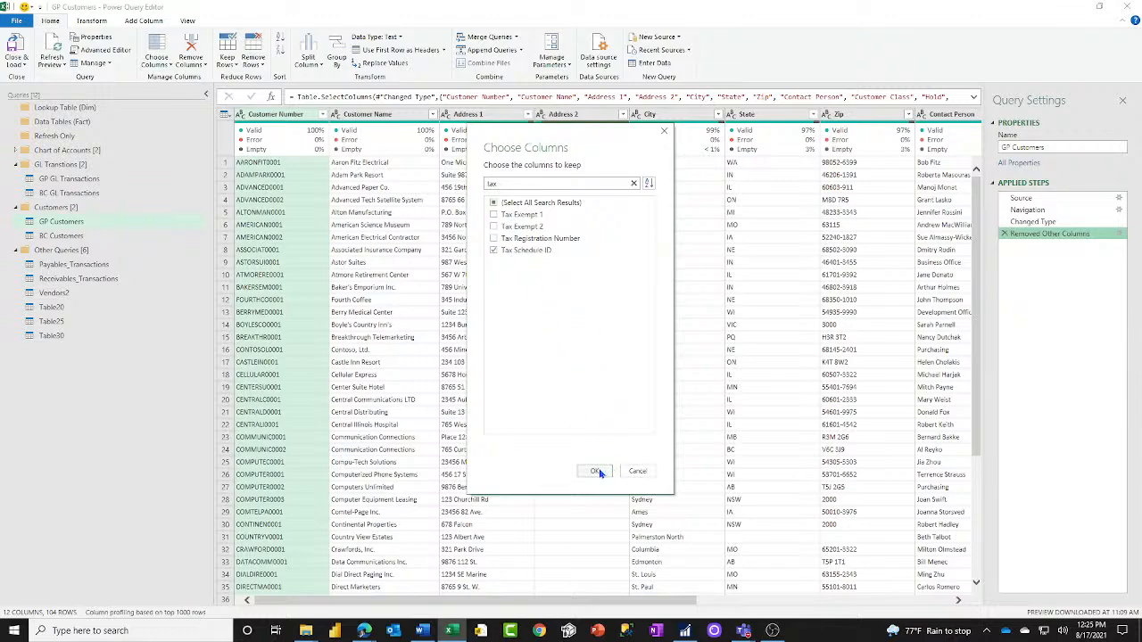
Rename the Tax Schedule ID column of GP Customers to Taxable.
click(912, 603)
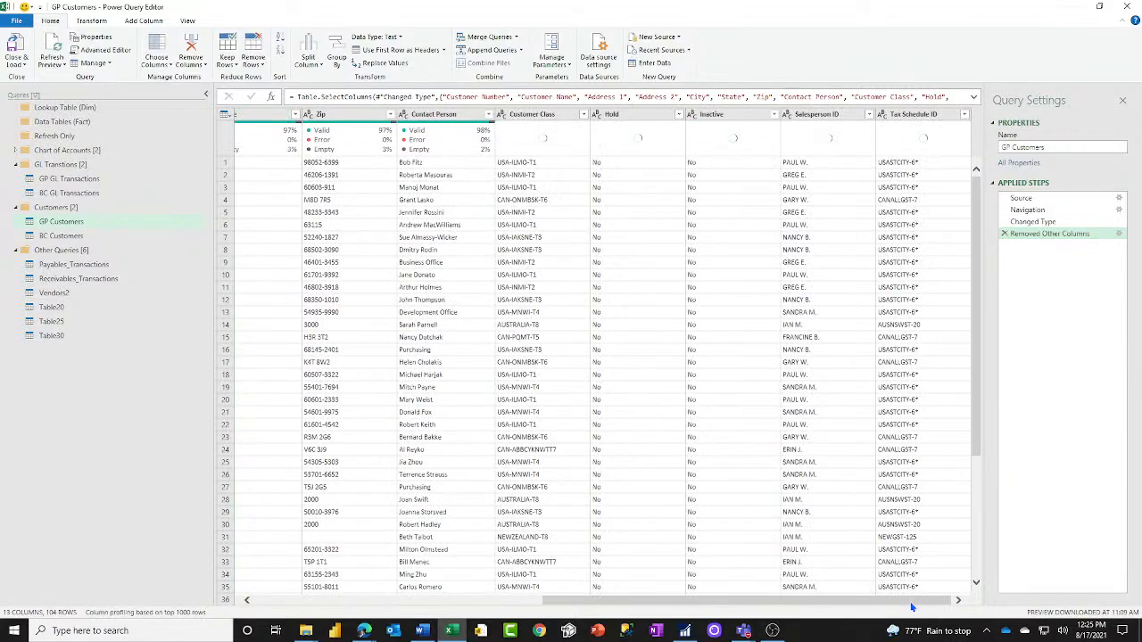
click(924, 116)
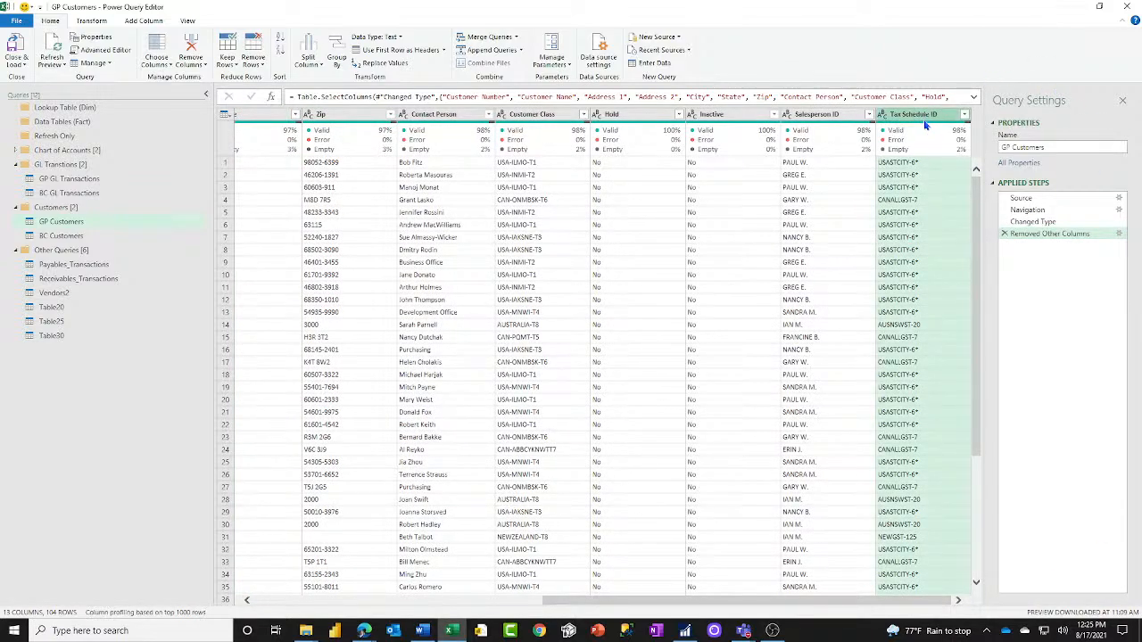
double_click(924, 120)
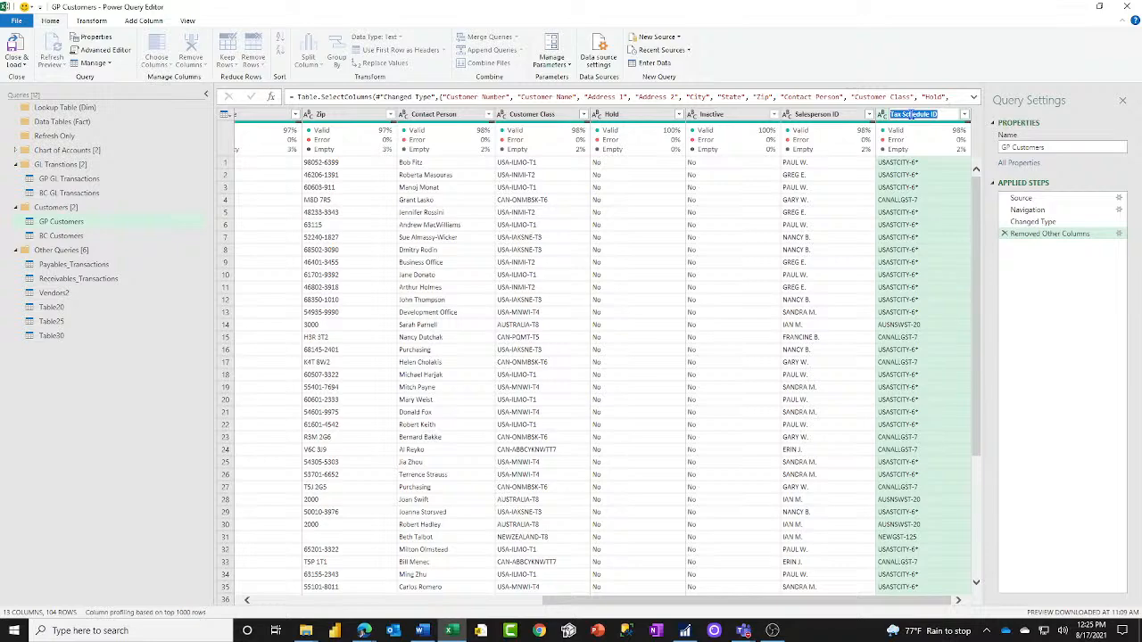
text(Ta)
text(xabl)
text(e)
key(Return)
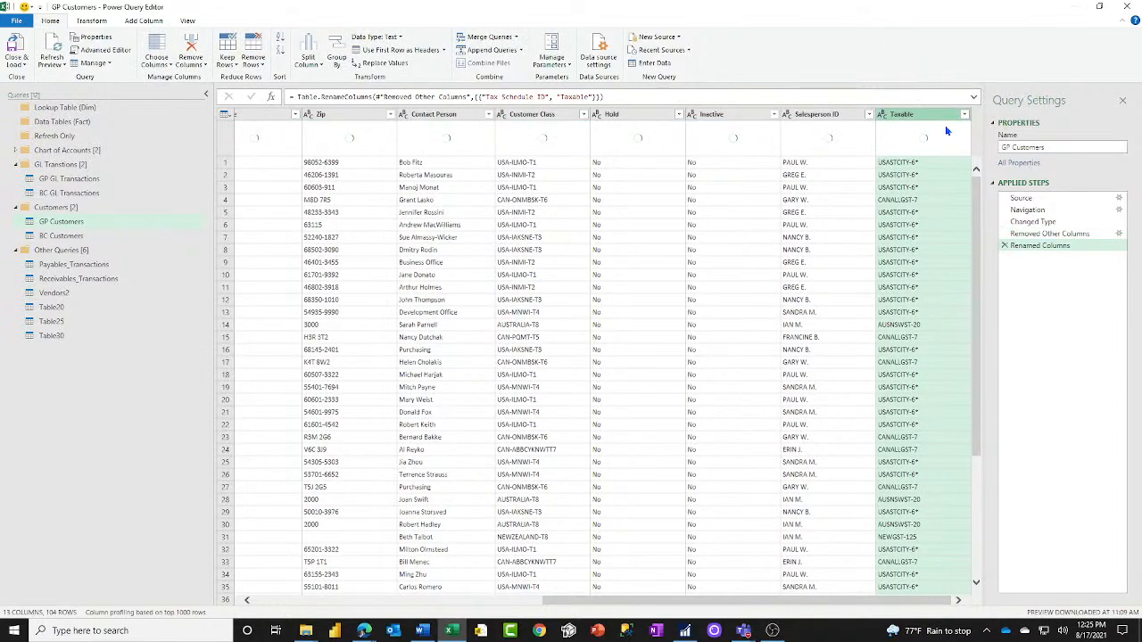
Review the distinct values of the Taxable column and delete the Renamed Columns step of GP Customers.
click(965, 114)
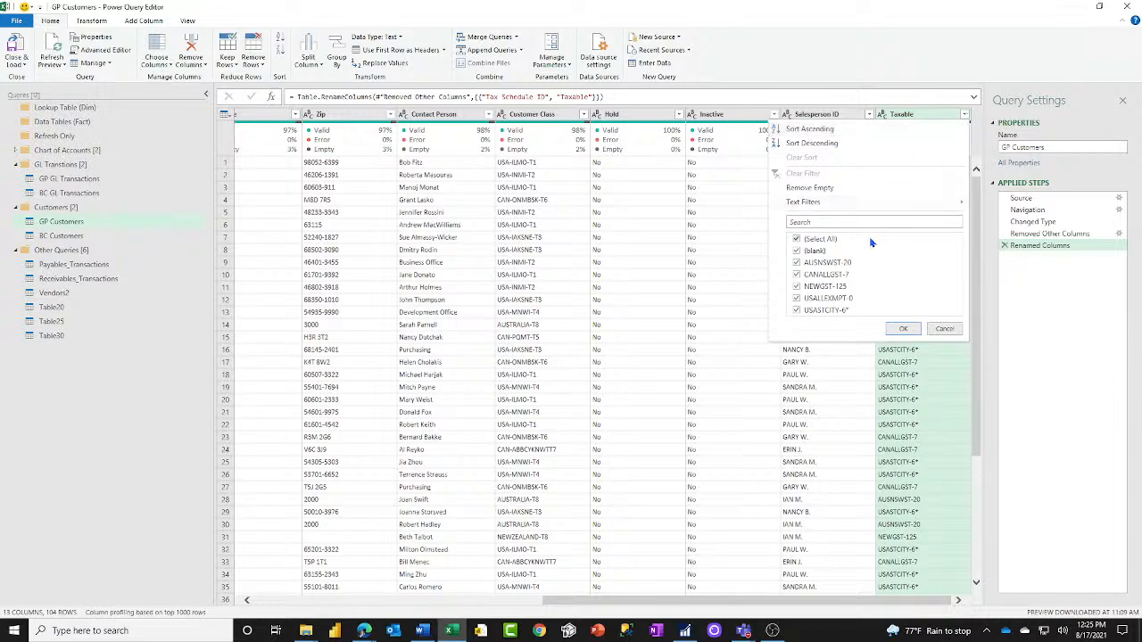
click(935, 118)
right_click(931, 117)
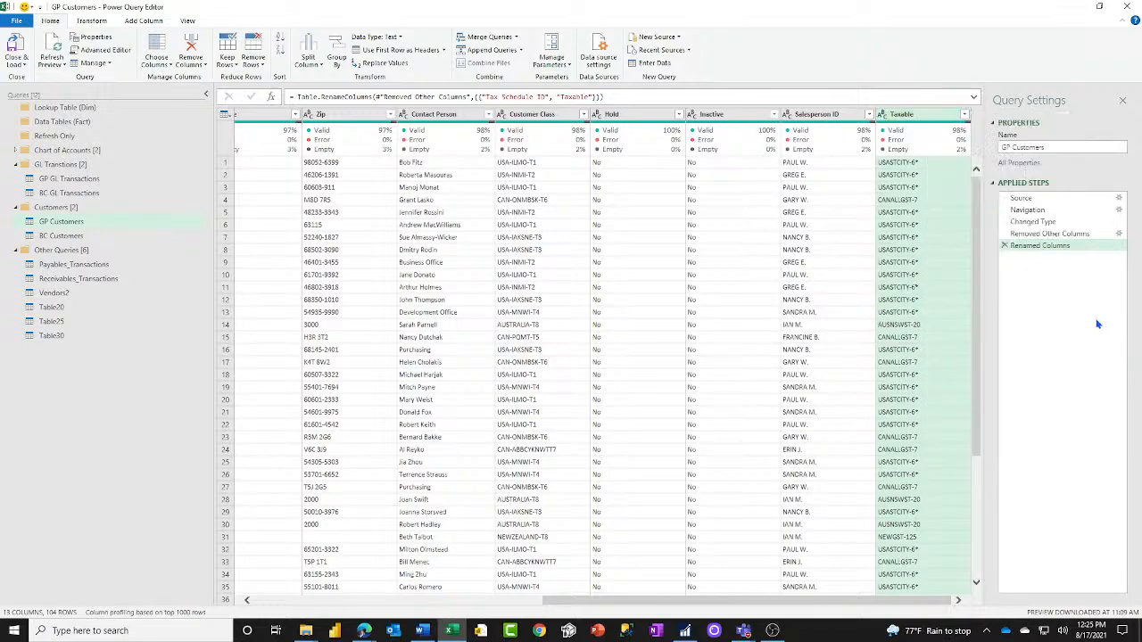
click(1134, 359)
click(1005, 246)
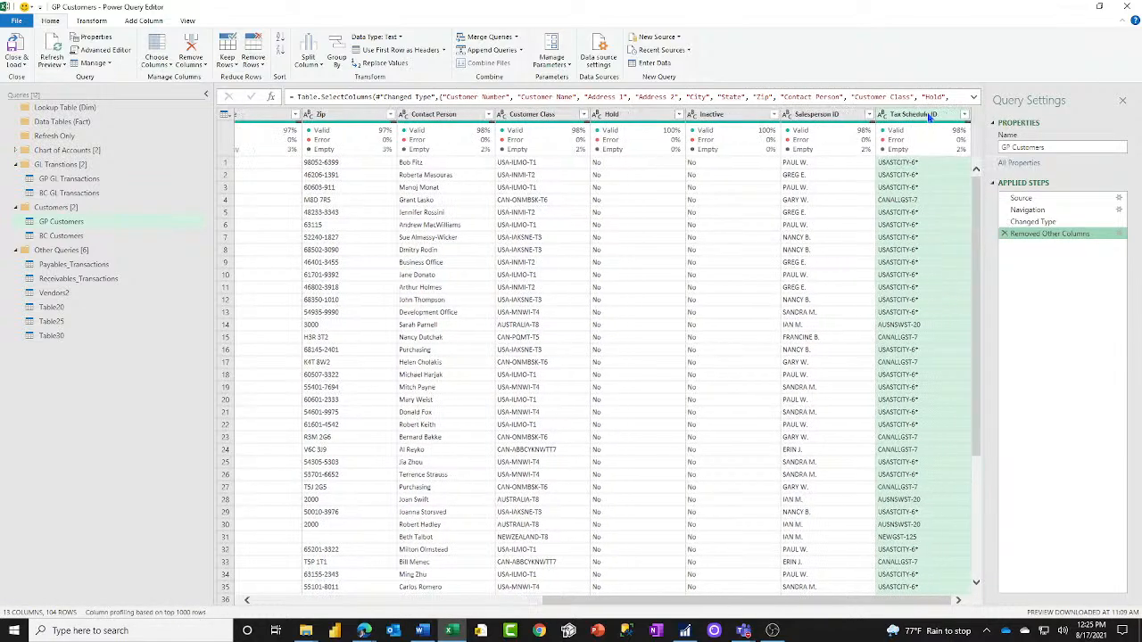
click(930, 118)
click(144, 20)
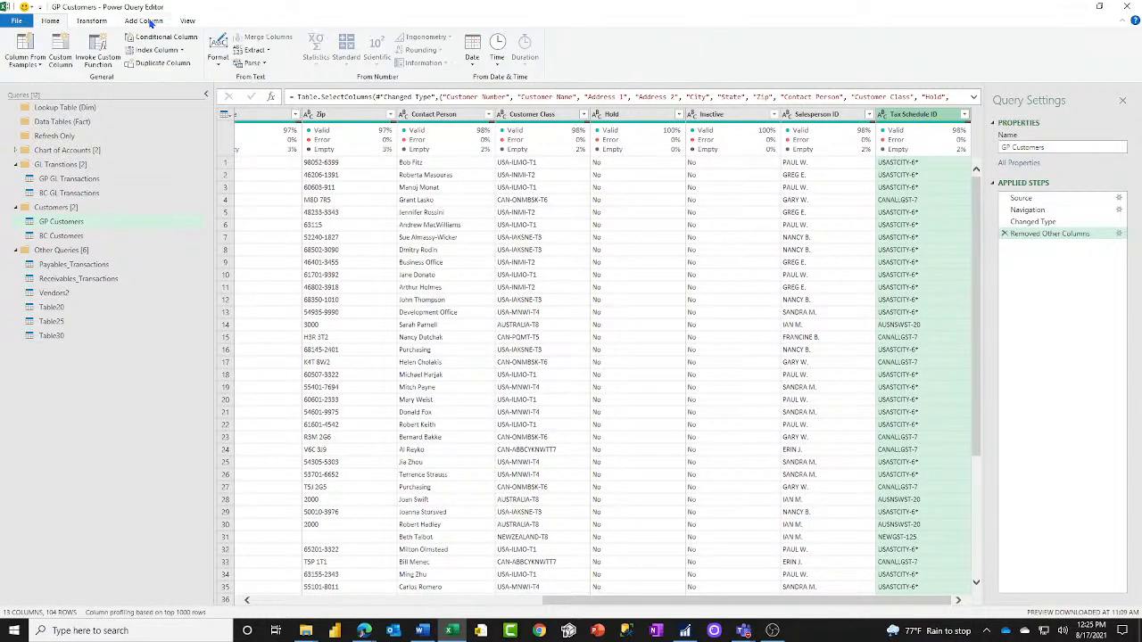
click(163, 39)
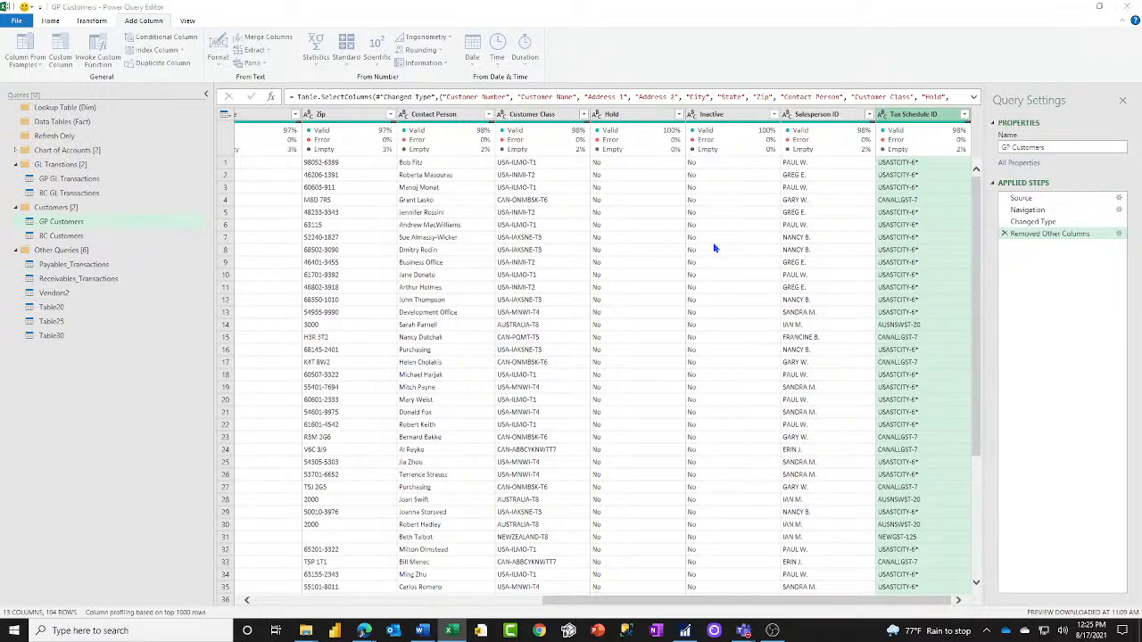
double_click(363, 266)
text(Tax Liability)
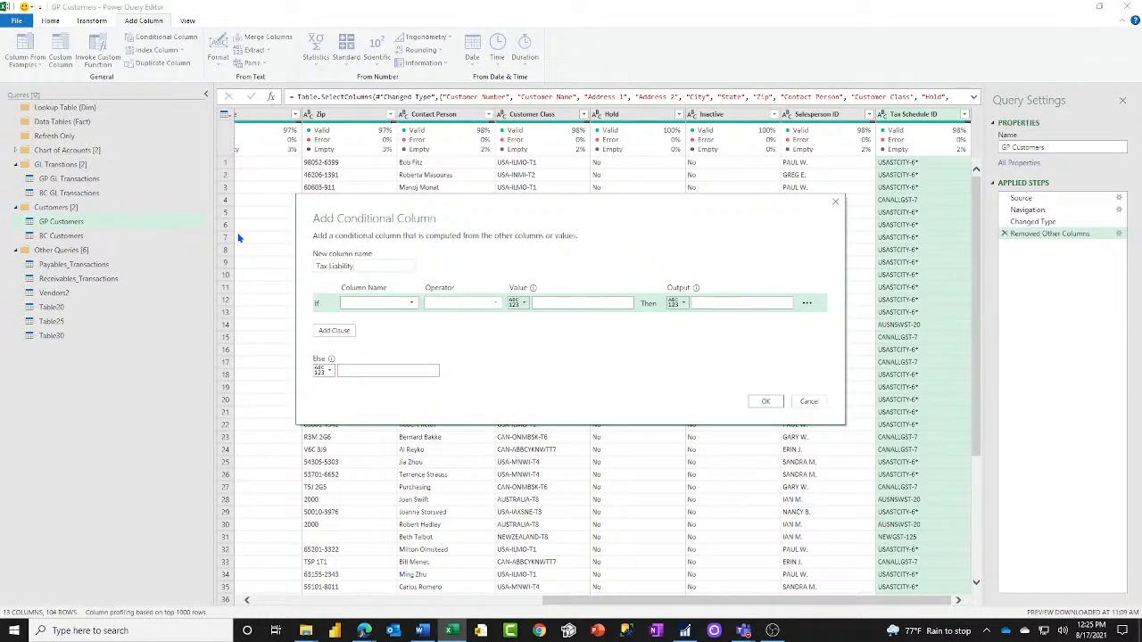
click(408, 302)
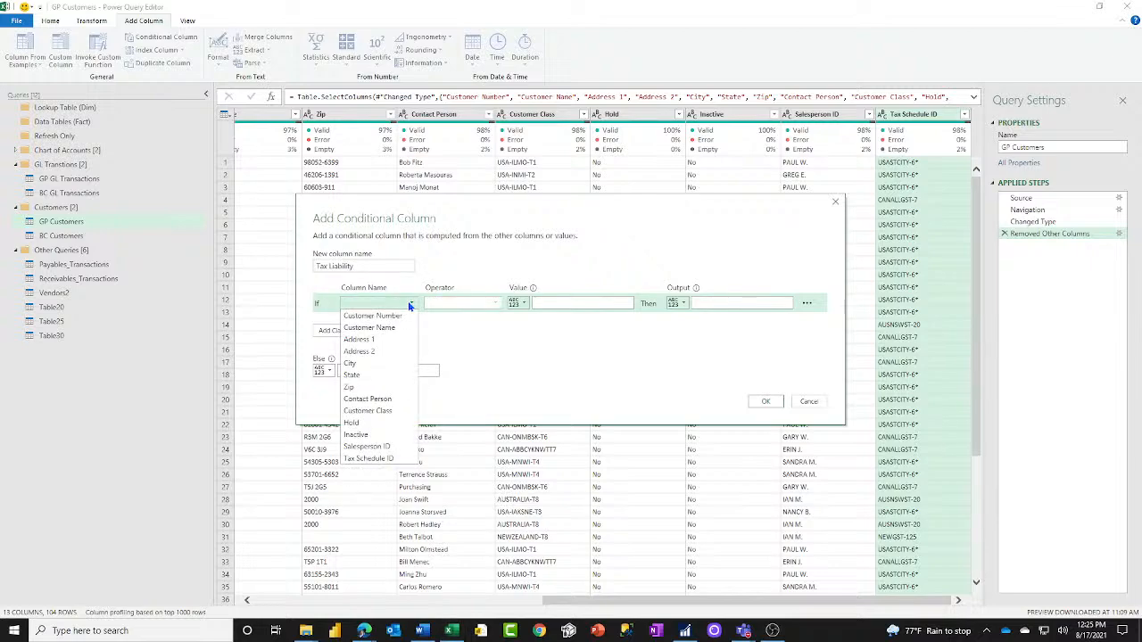
click(369, 459)
click(479, 303)
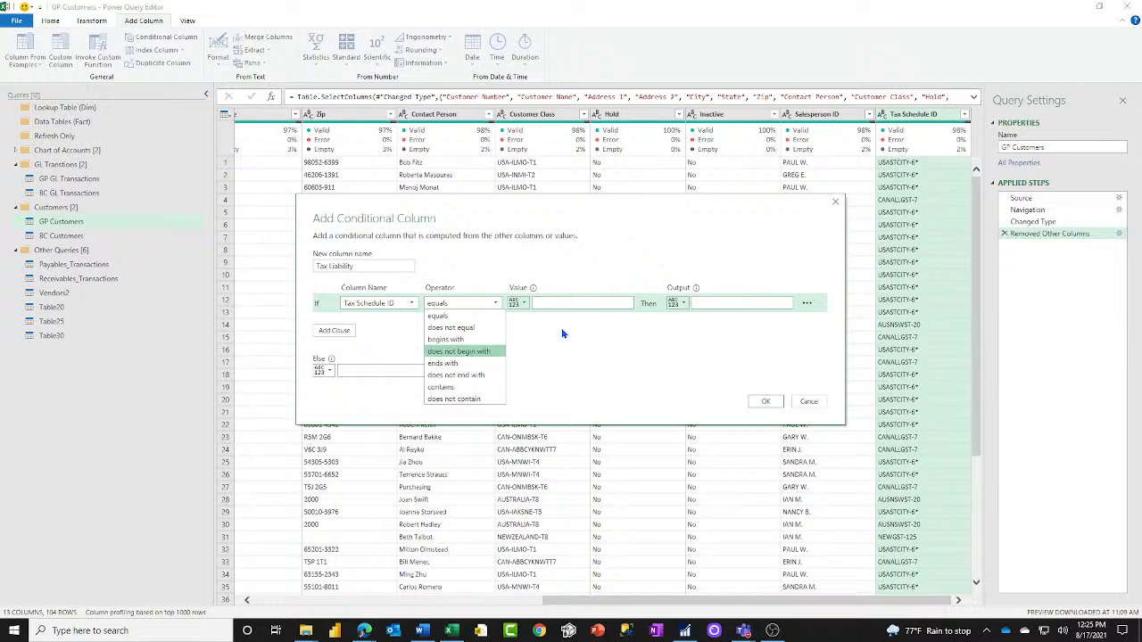
click(823, 401)
Replace the blank values in the Tax Schedule ID column of GP Customers with Exempt.
right_click(924, 117)
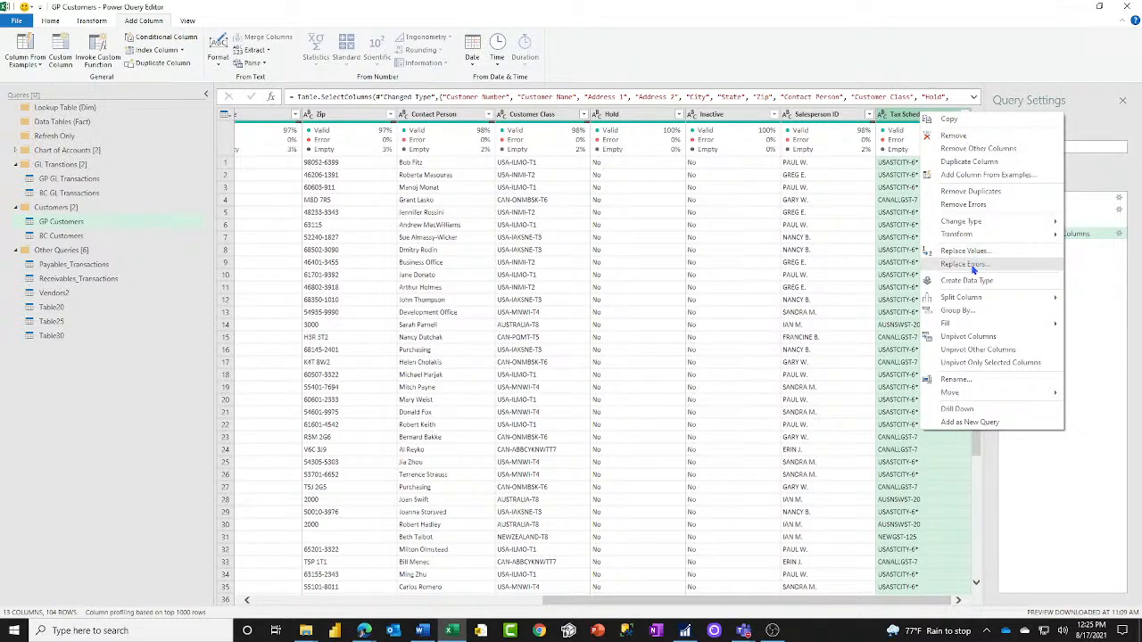
click(862, 259)
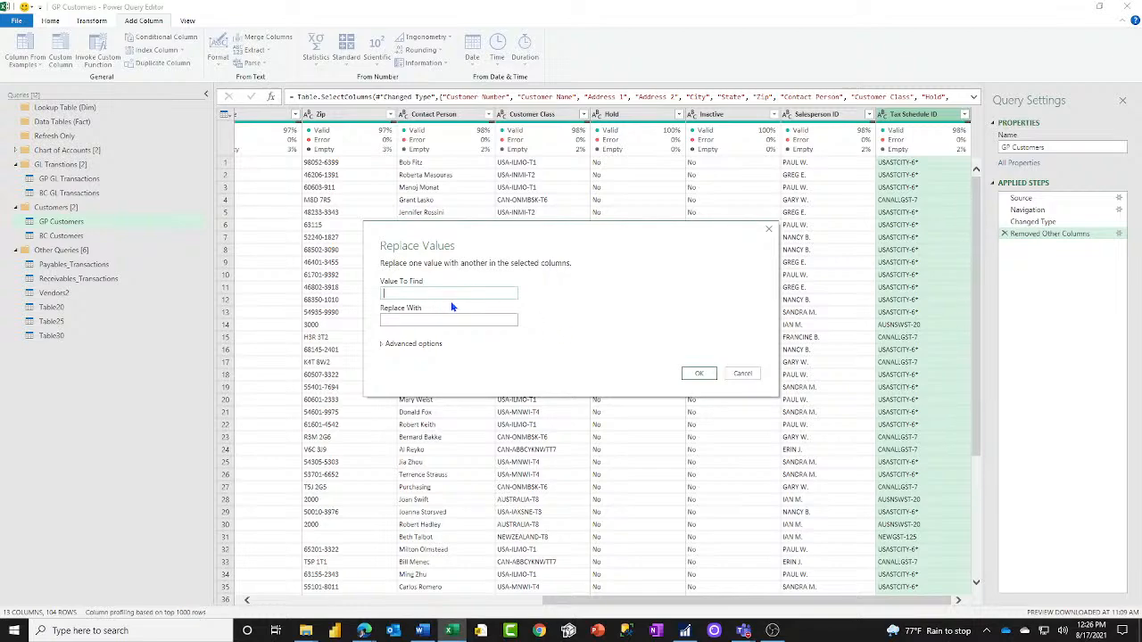
key(Tab)
text(Exempt)
click(698, 373)
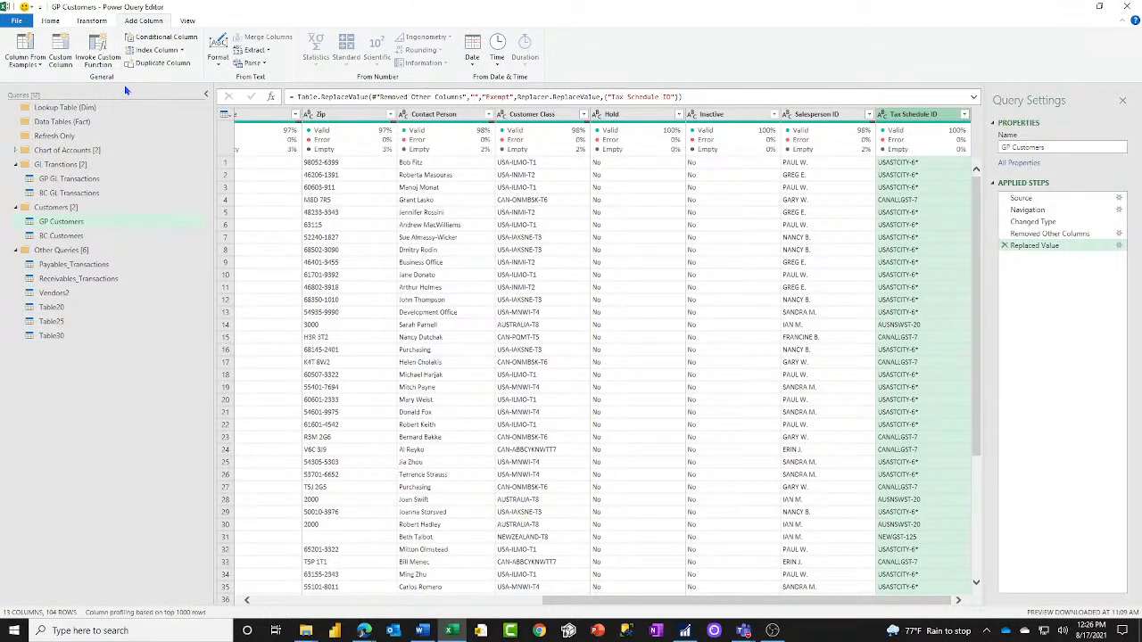
Add a conditional column named Tax Liability that outputs Yes where Tax Schedule ID does not equal Exempt, otherwise No.
click(157, 39)
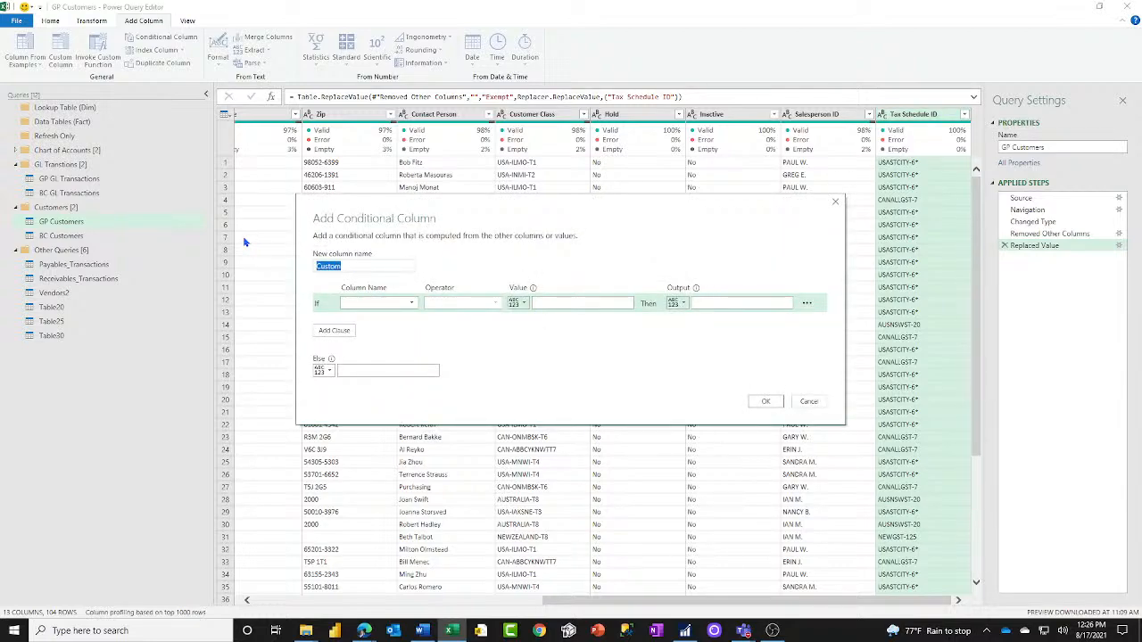
text(Tax Liability)
click(406, 302)
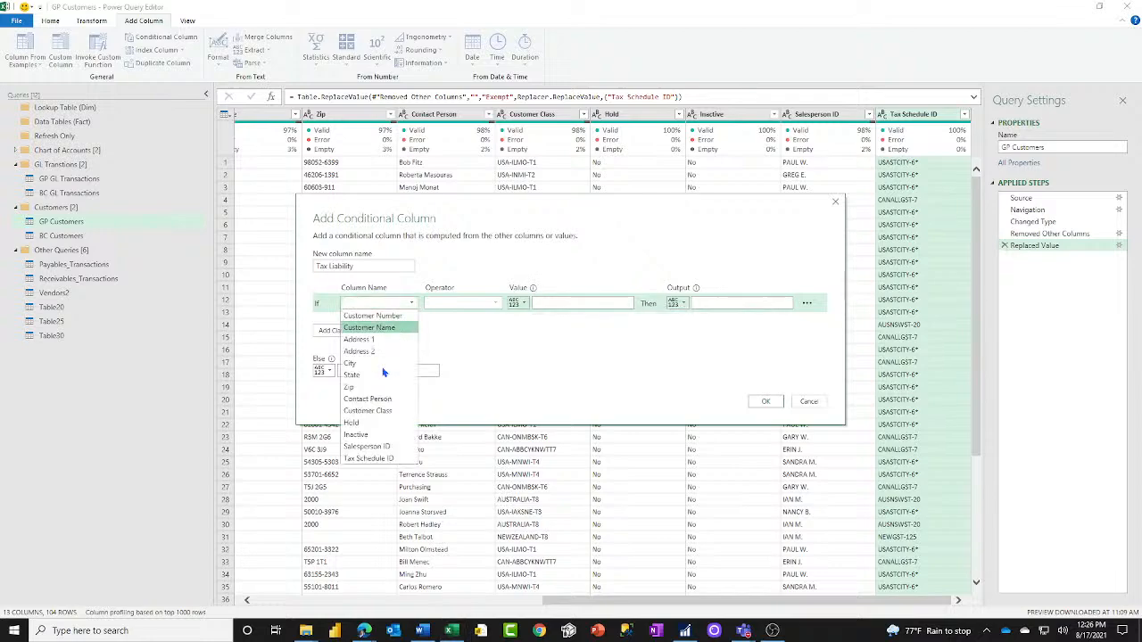
click(368, 458)
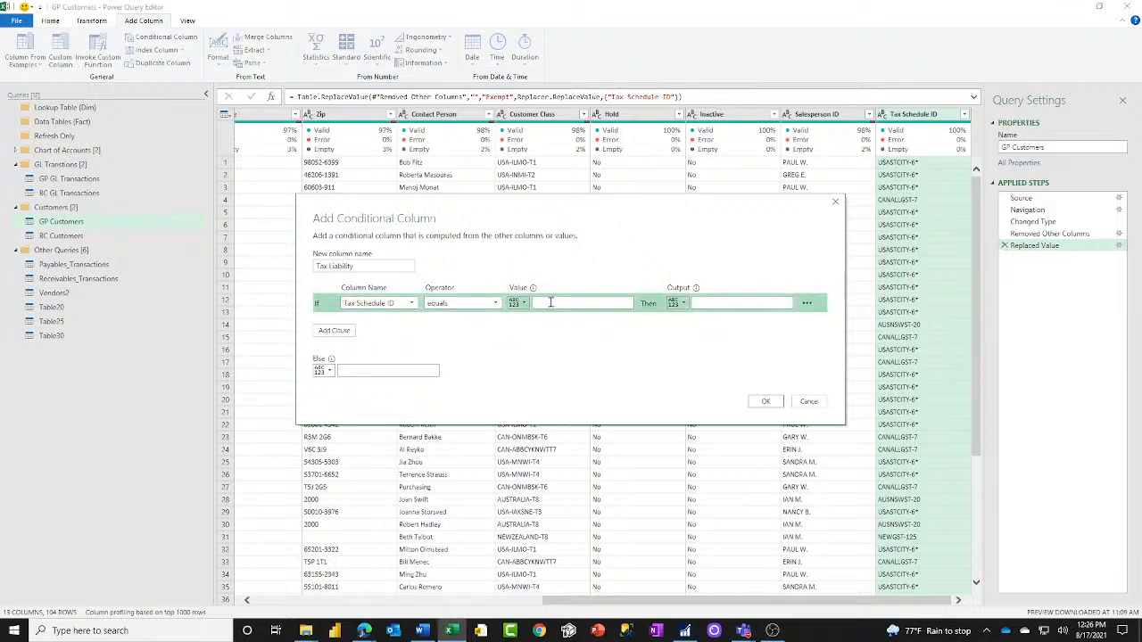
click(495, 303)
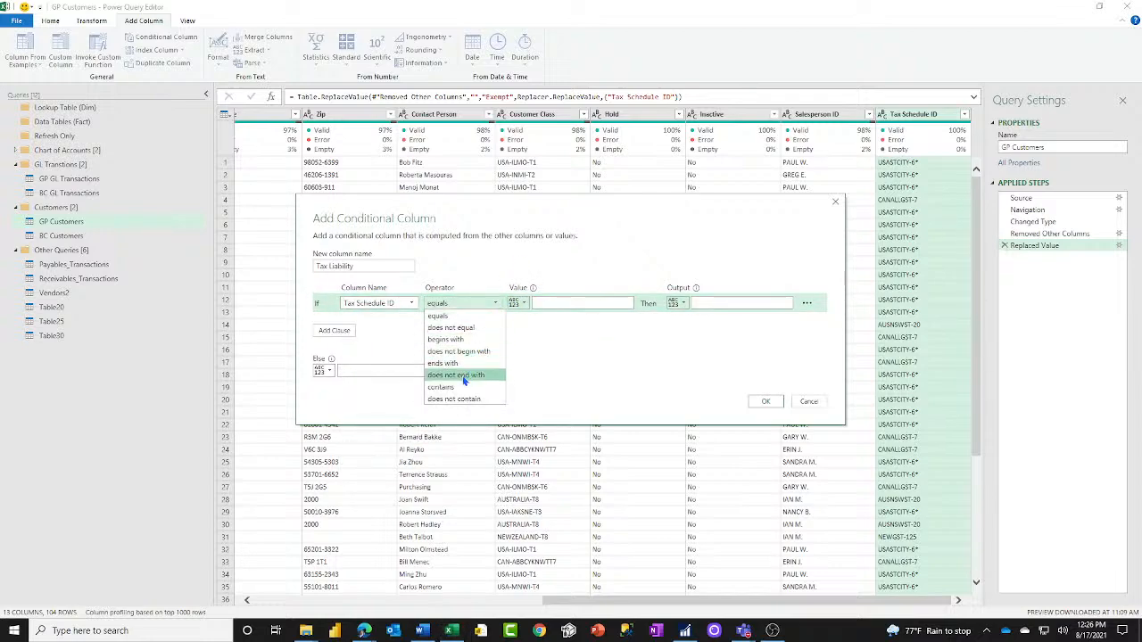
click(452, 327)
click(552, 304)
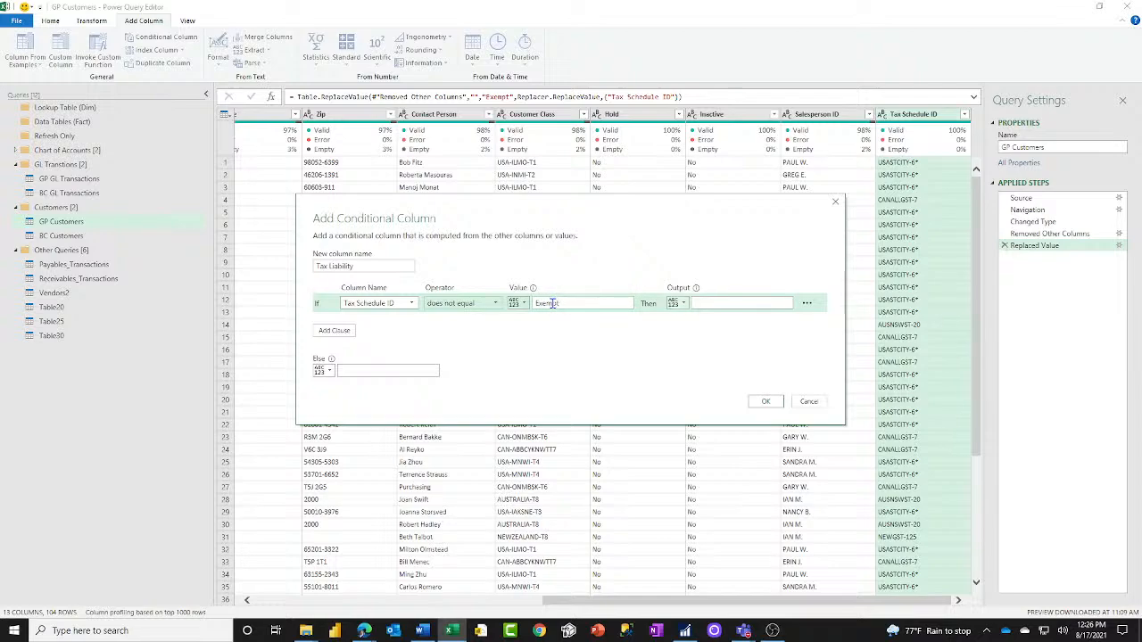
key(Tab)
click(370, 370)
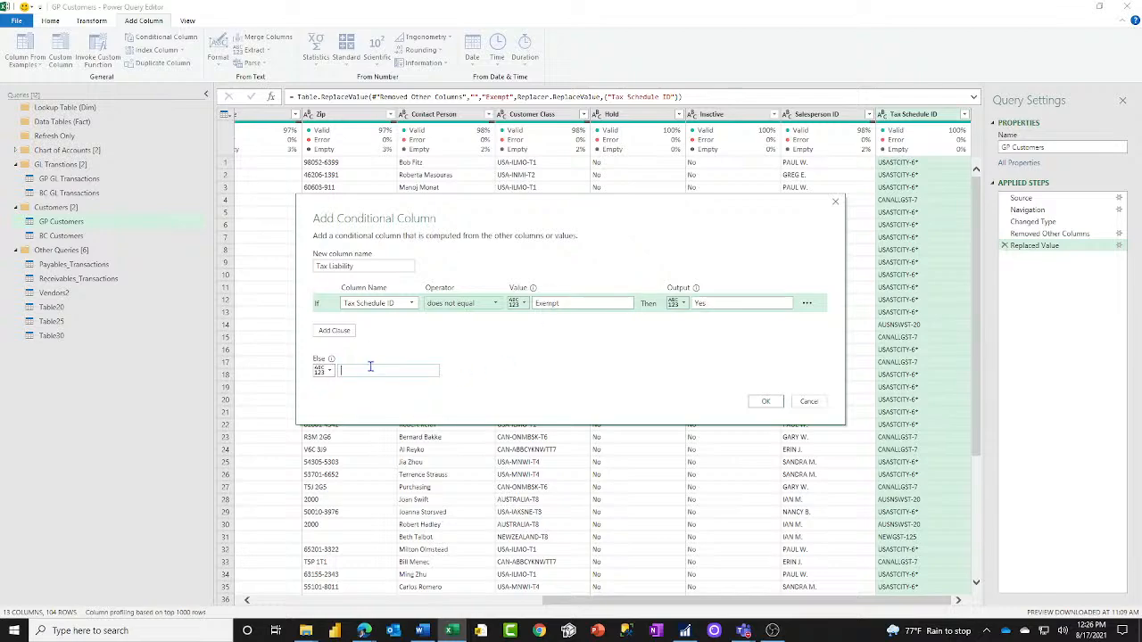
click(764, 403)
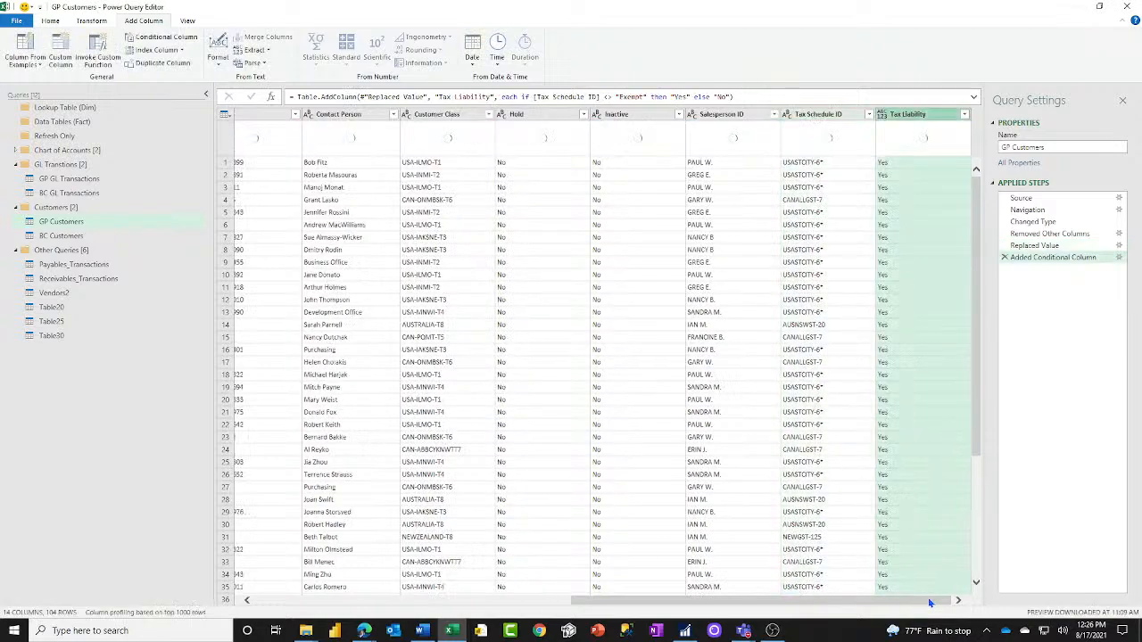
Set the Tax Liability column's data type to True/False and edit its conditional column step to output TRUE, otherwise FALSE.
click(884, 114)
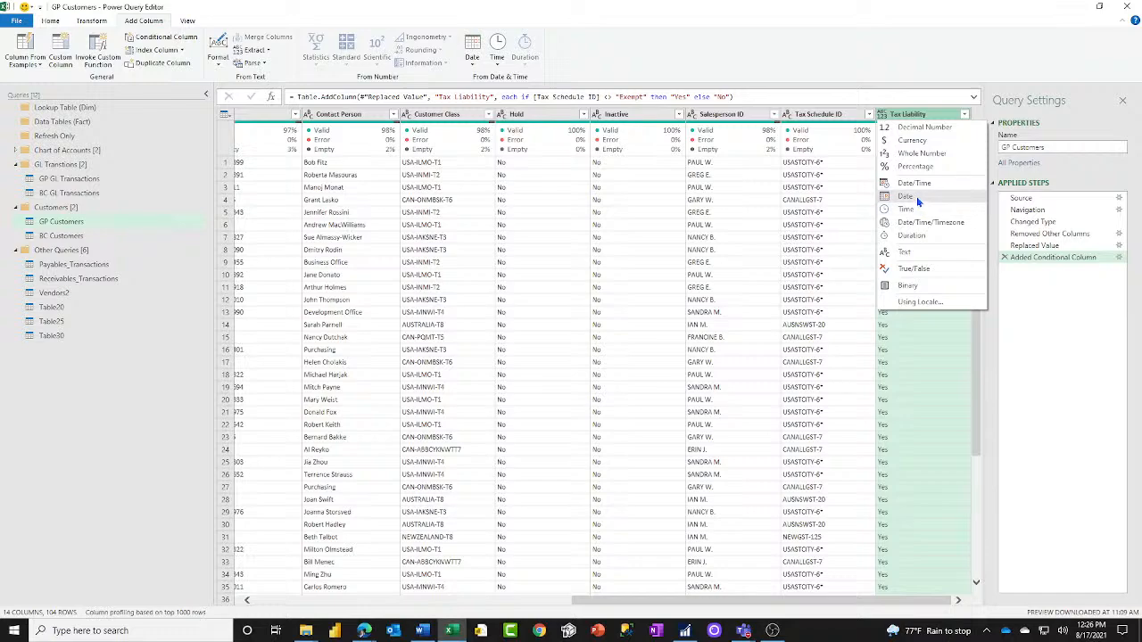
click(916, 268)
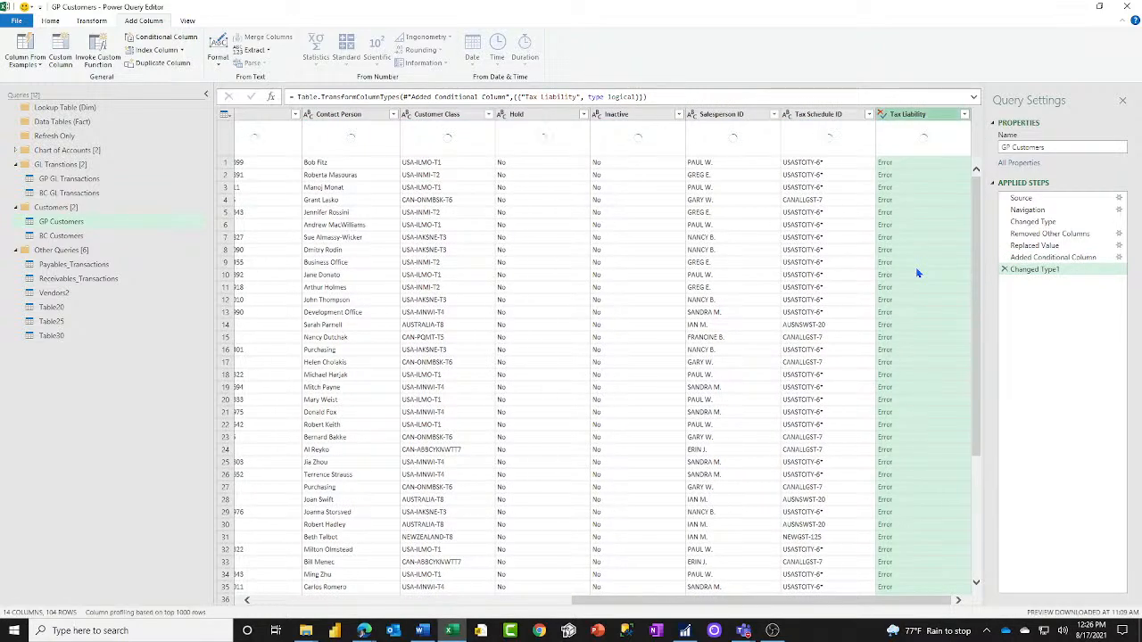
click(1054, 256)
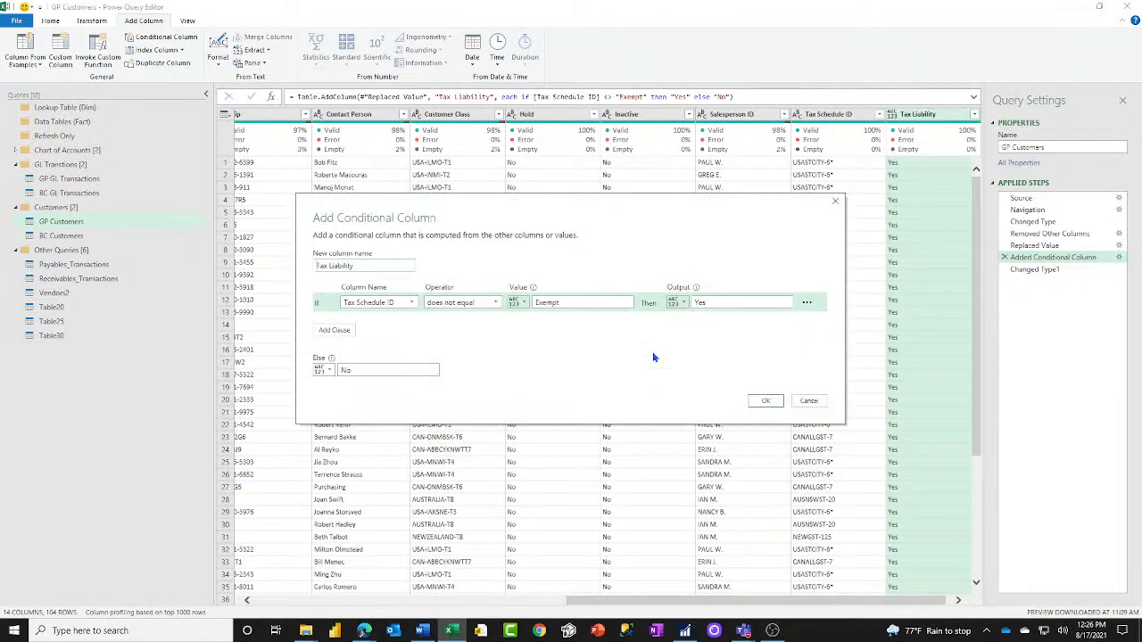
drag(742, 304, 637, 305)
text(TRUE)
drag(433, 371, 301, 364)
text(FALSE)
click(766, 400)
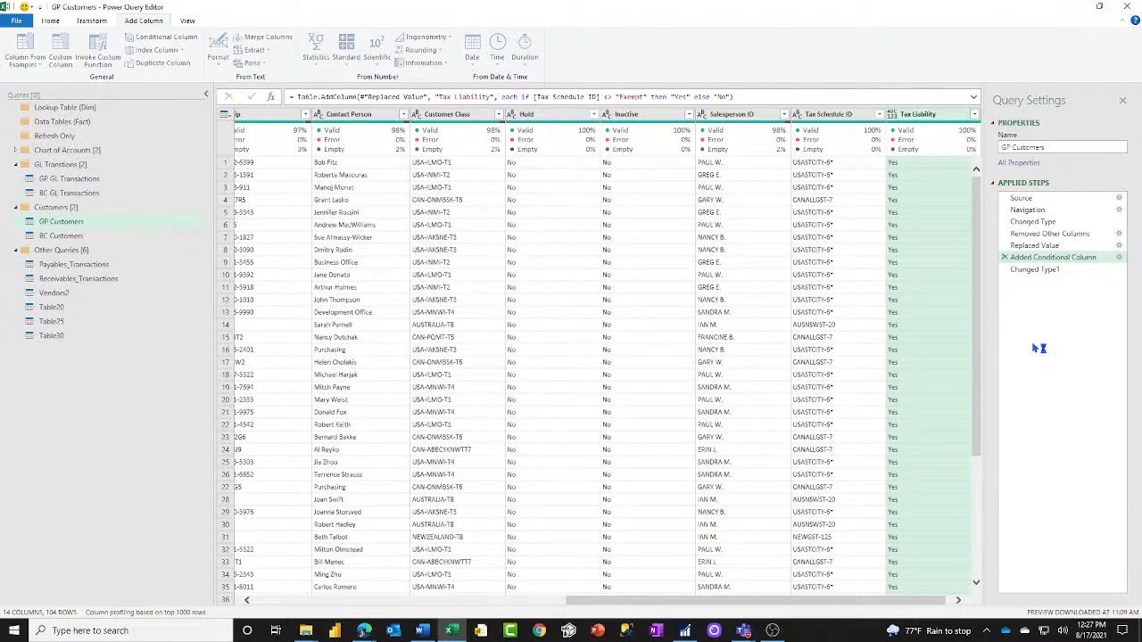
click(1057, 270)
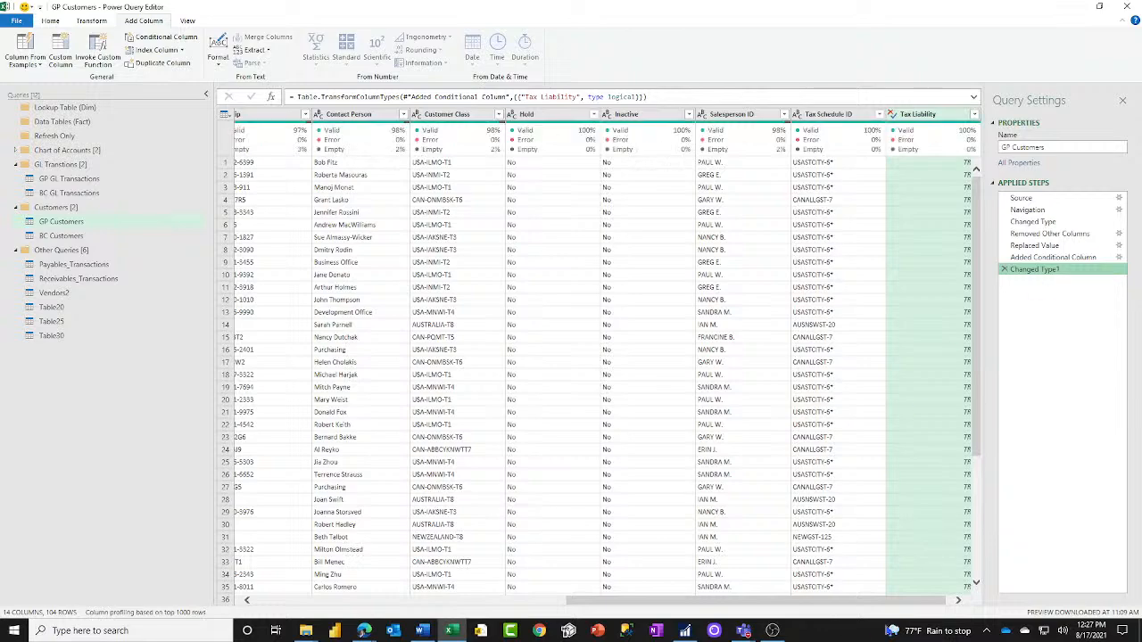
drag(902, 603, 969, 607)
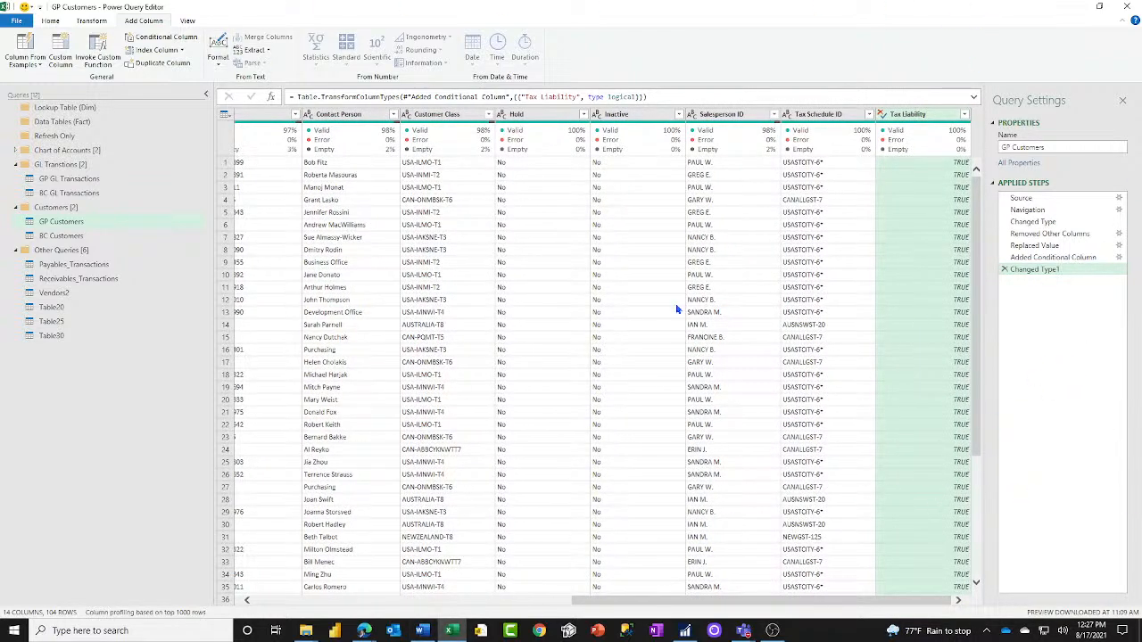
Return from the query editor to the Excel workbook and switch to the Teams meeting window.
click(50, 20)
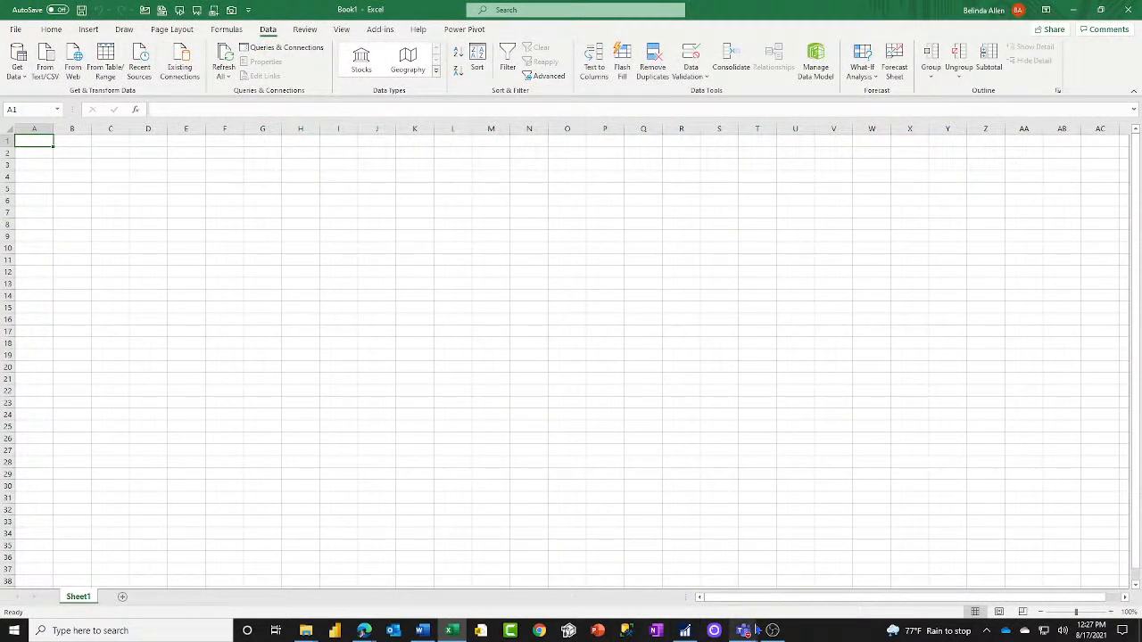
mouse_move(741, 630)
click(717, 562)
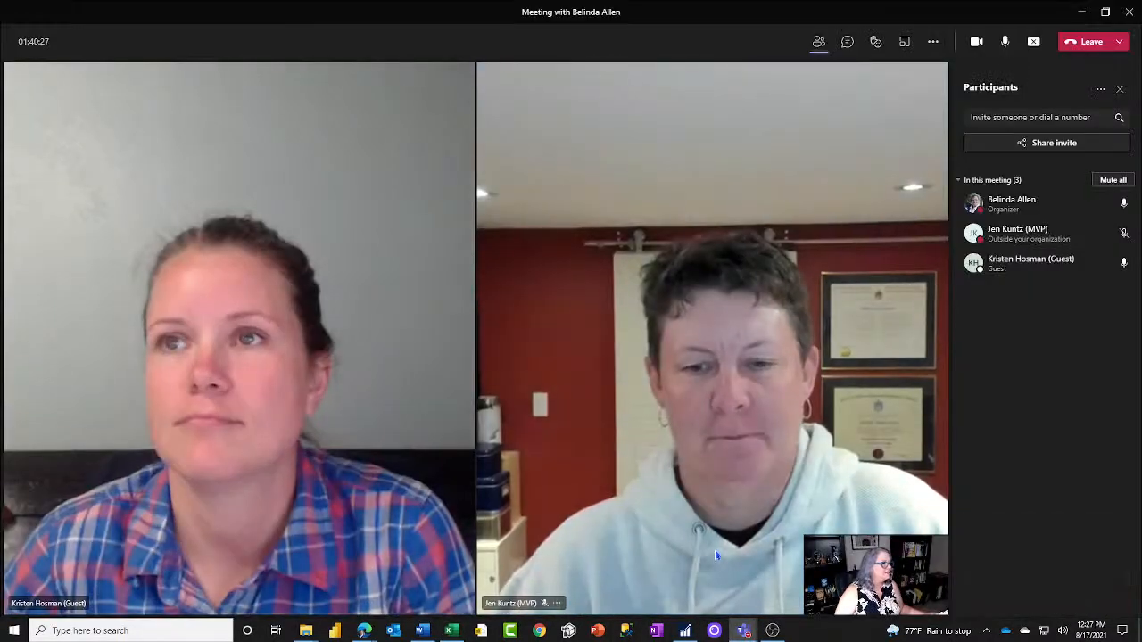